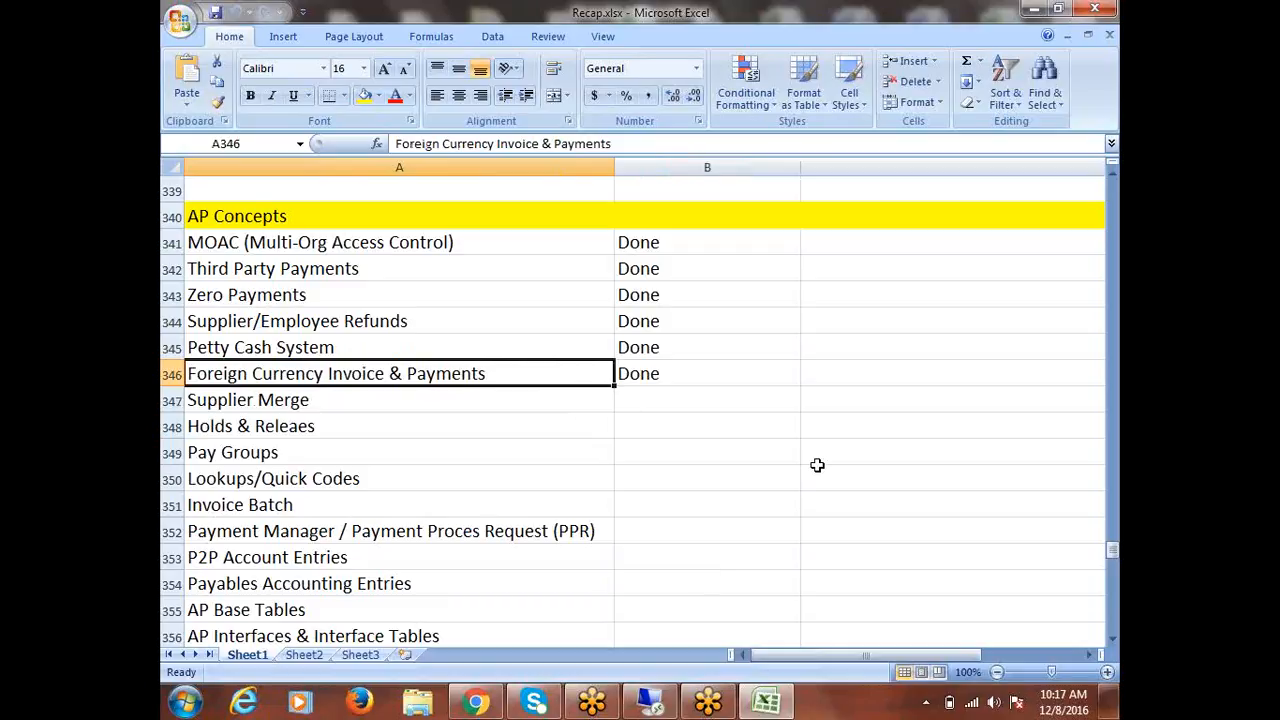
# Copy the Supplier Merge topic from A347 into cell A426.
pyautogui.click(250, 401)
pyautogui.hotkey('ctrl', 'c')
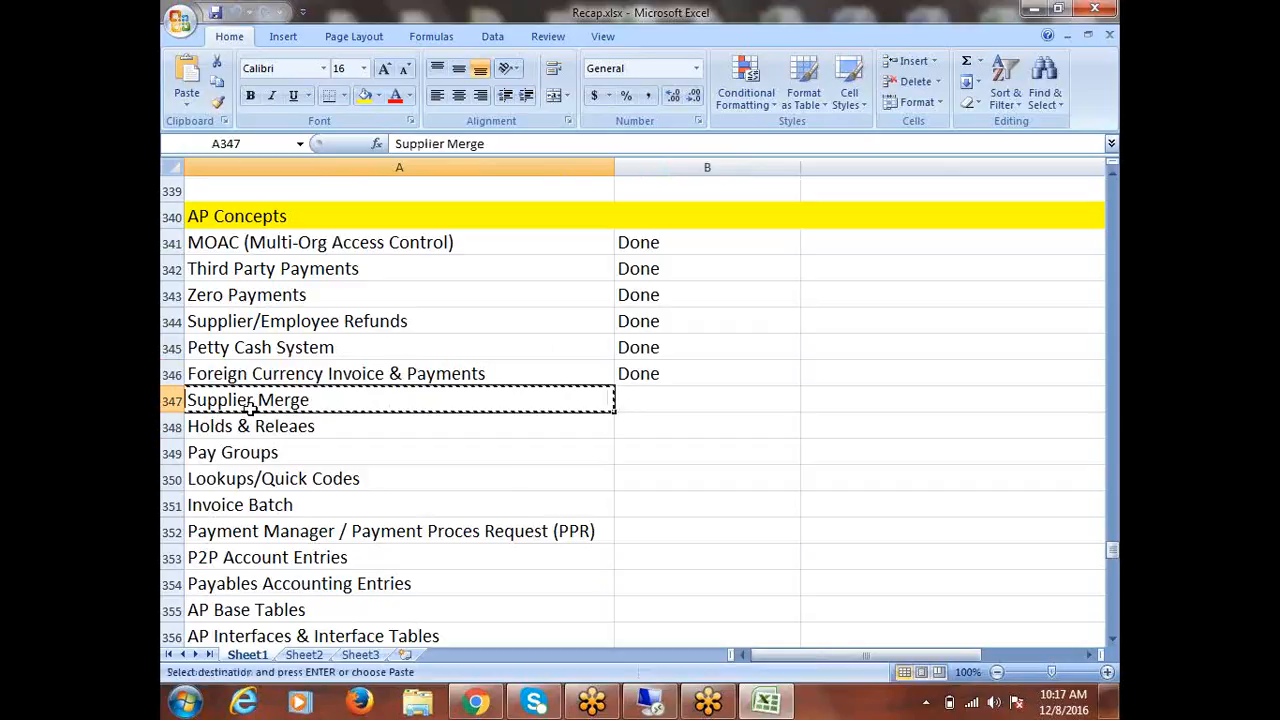
pyautogui.scroll(-3, 483, 482)
pyautogui.scroll(-20, 483, 482)
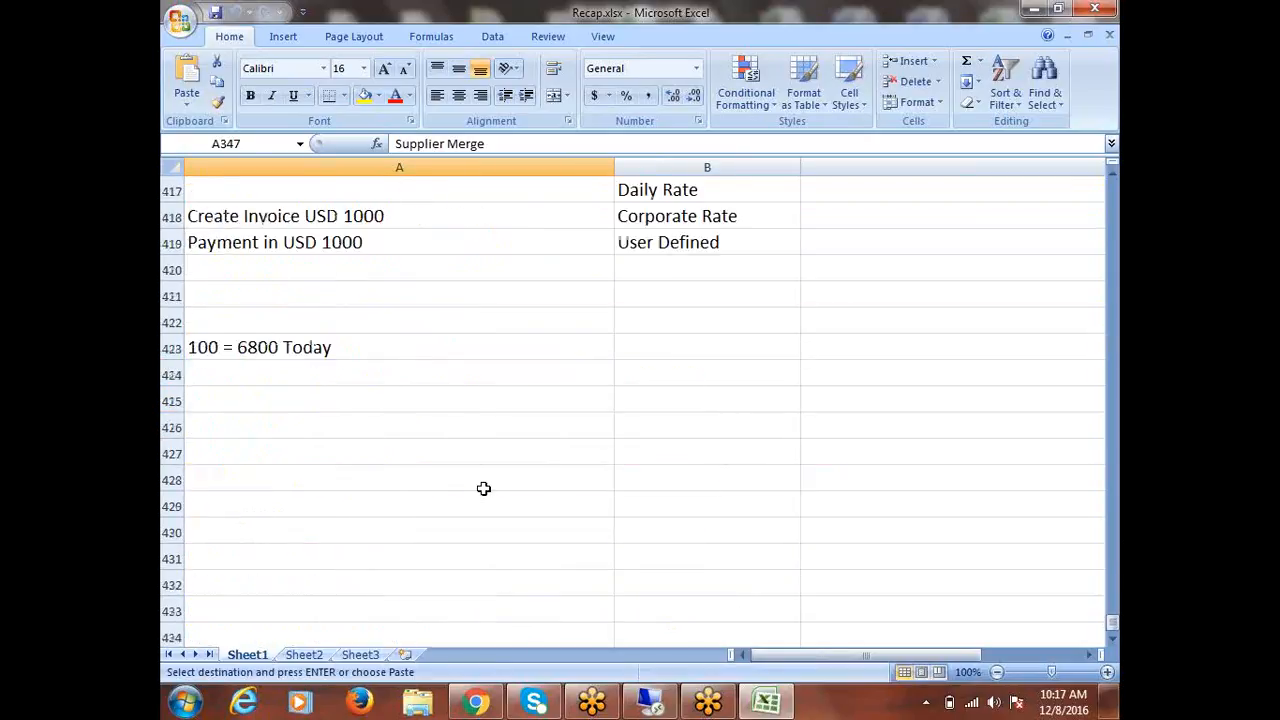
pyautogui.click(245, 425)
pyautogui.hotkey('ctrl', 'v')
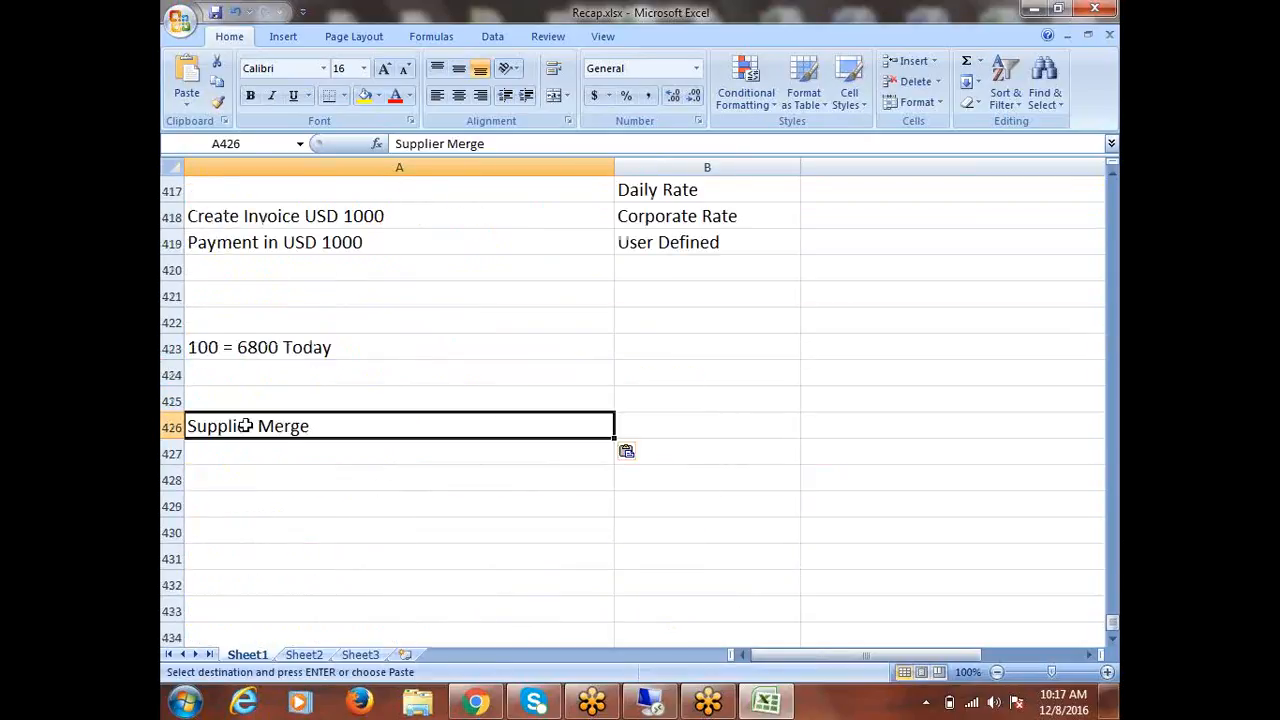
# Fill row 426 yellow as a section heading.
pyautogui.press('Escape')
pyautogui.hotkey('shift', 'space')
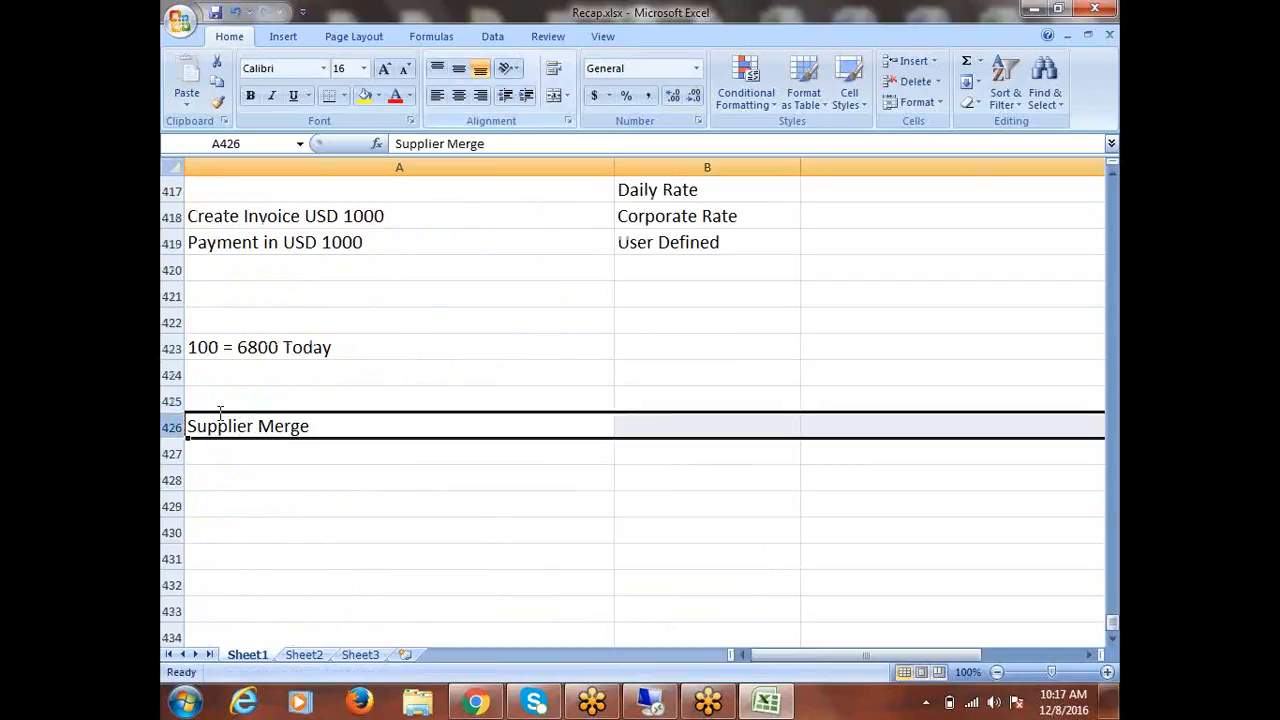
pyautogui.click(364, 95)
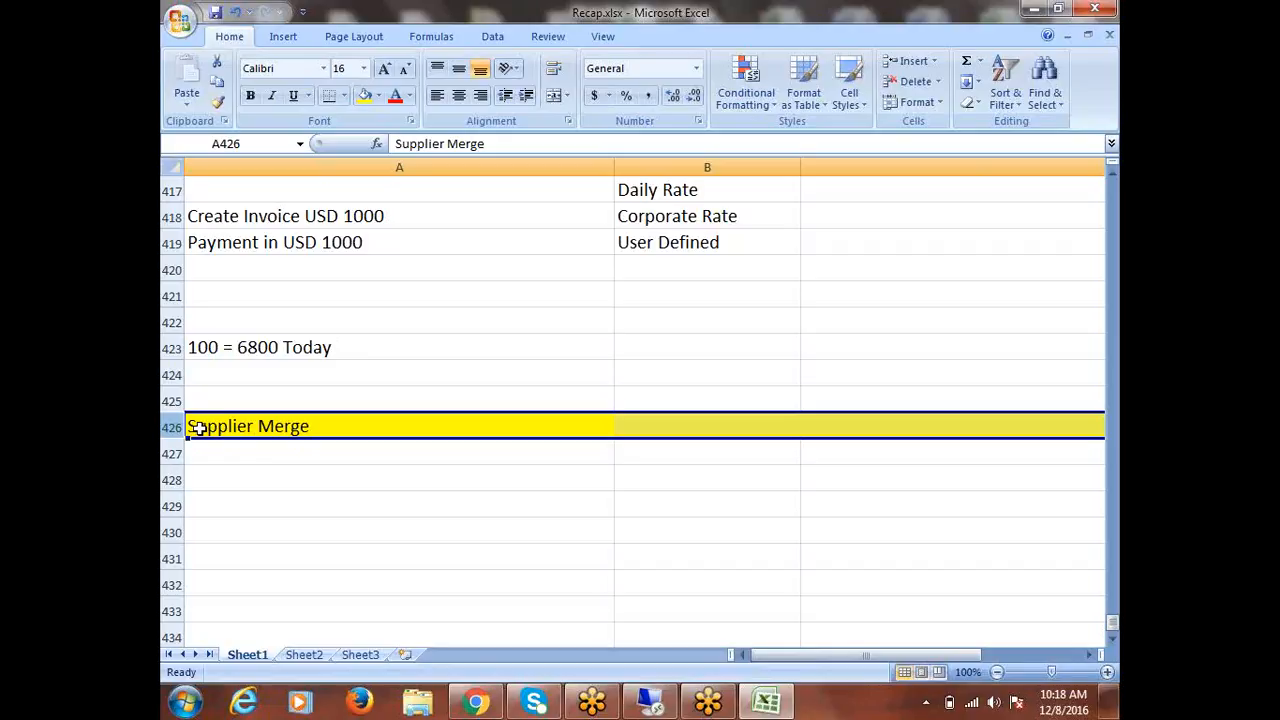
pyautogui.click(285, 451)
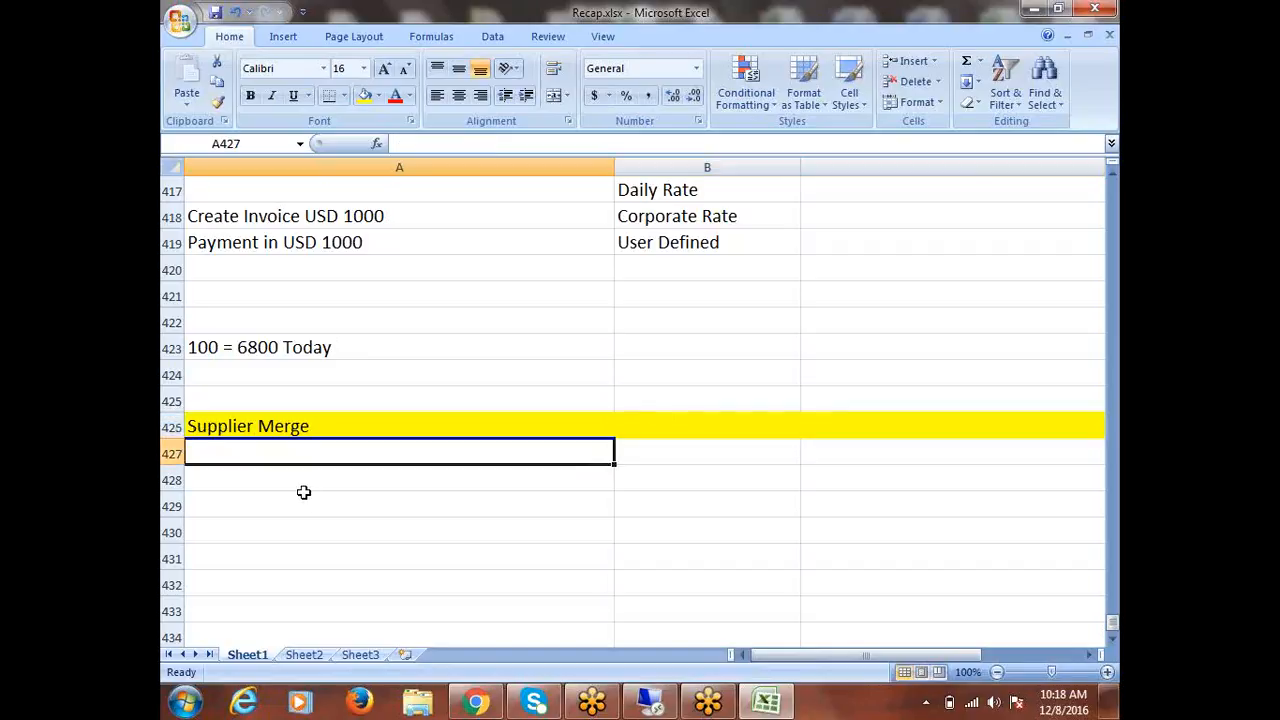
# Enter 'Fusion Organization' in A428 and 'Fusion India Organization' in A429.
pyautogui.click(304, 480)
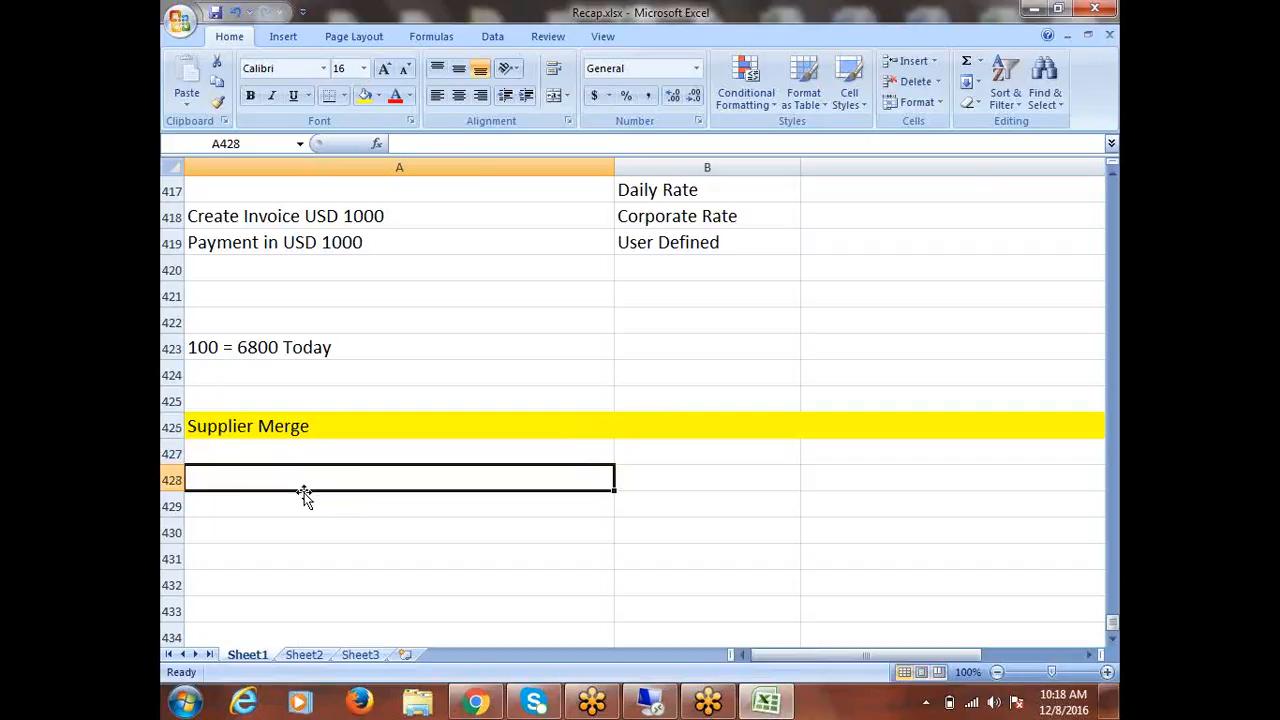
pyautogui.write('Fusion Organization')
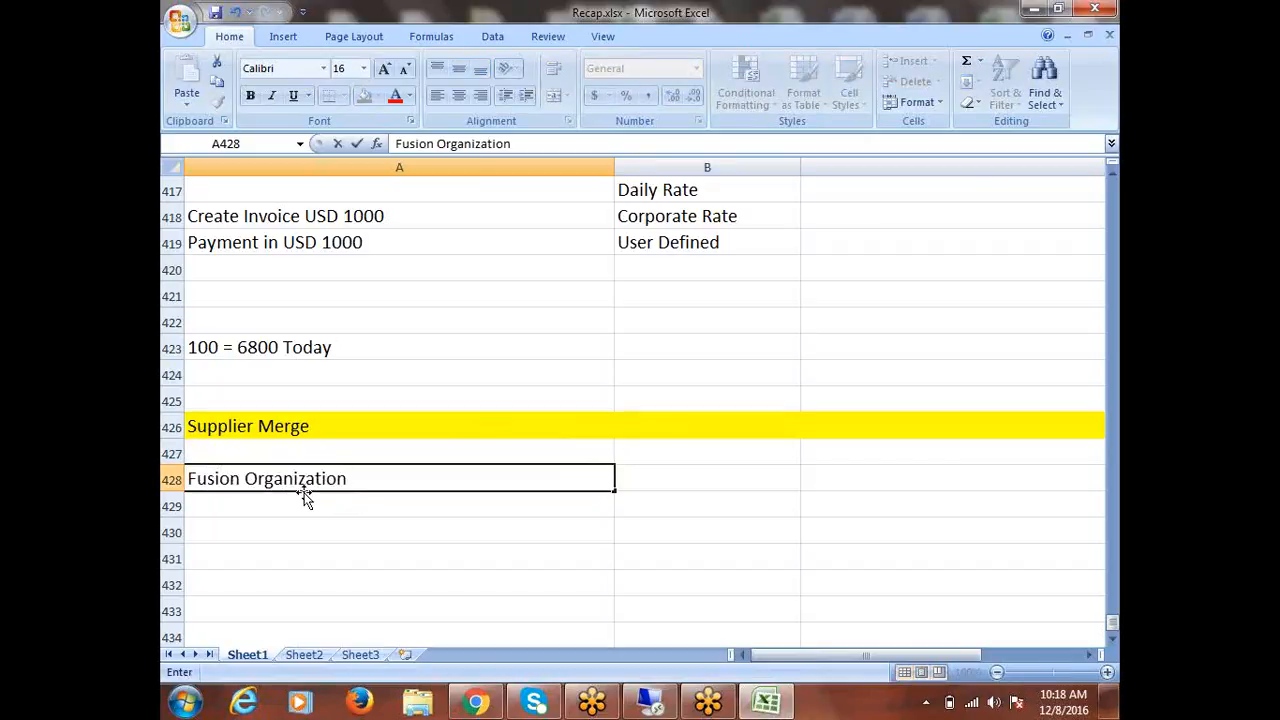
pyautogui.press('Return')
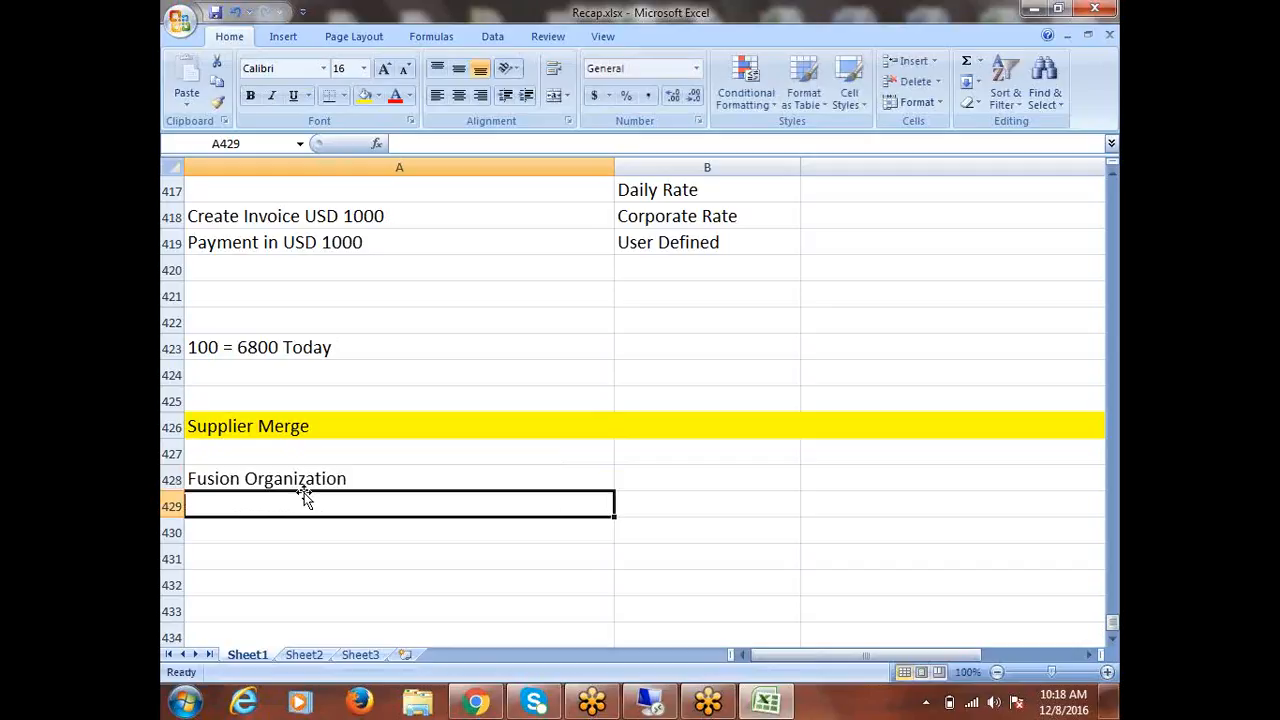
pyautogui.write('Fusion In')
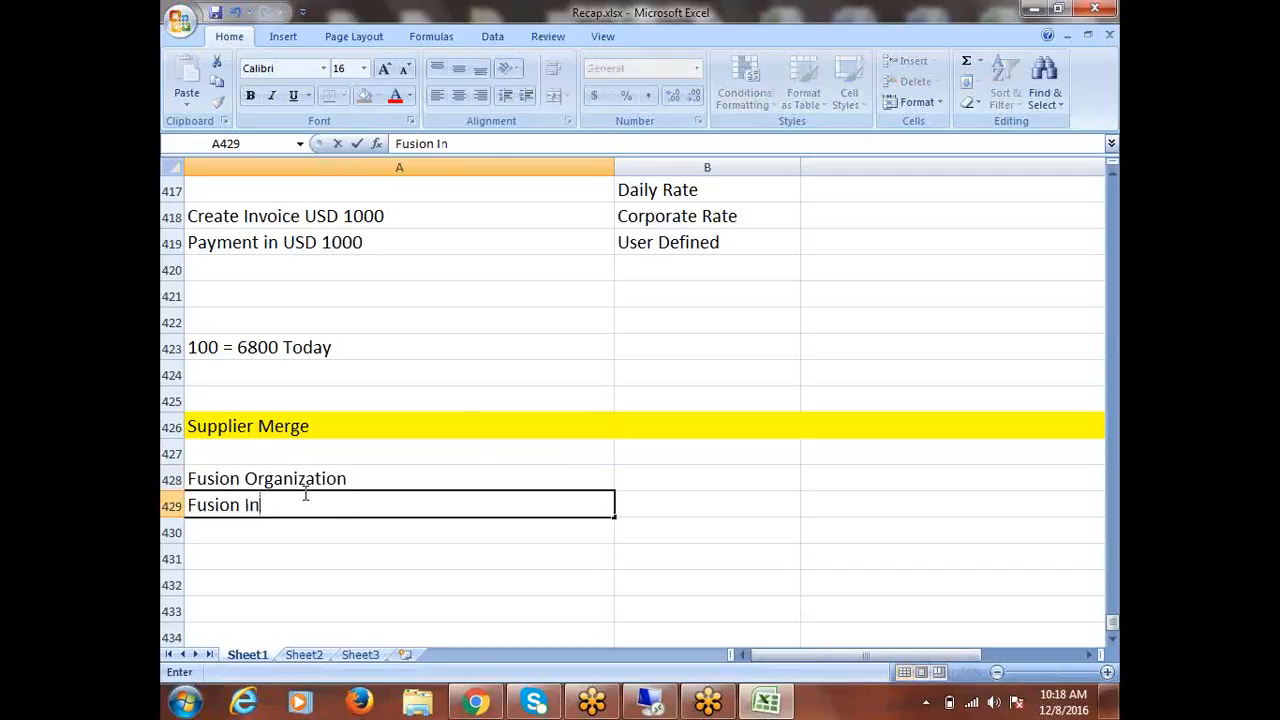
pyautogui.write('dia Org')
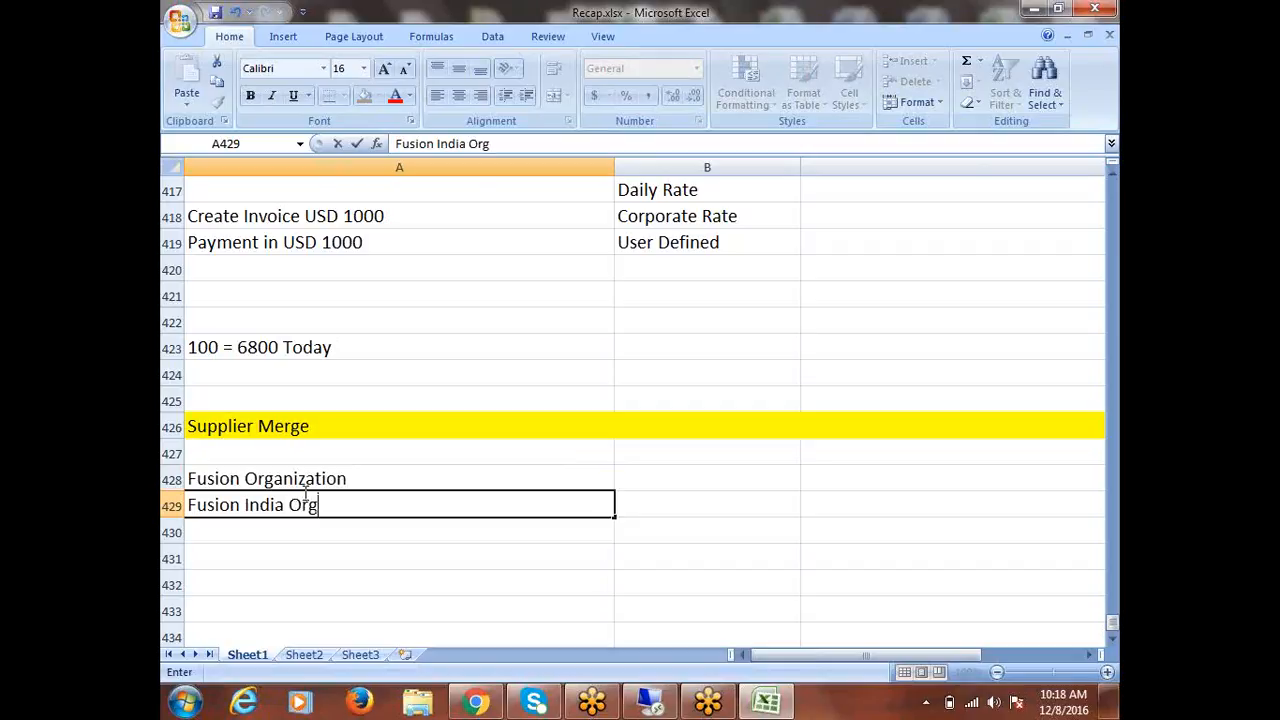
pyautogui.write('anization')
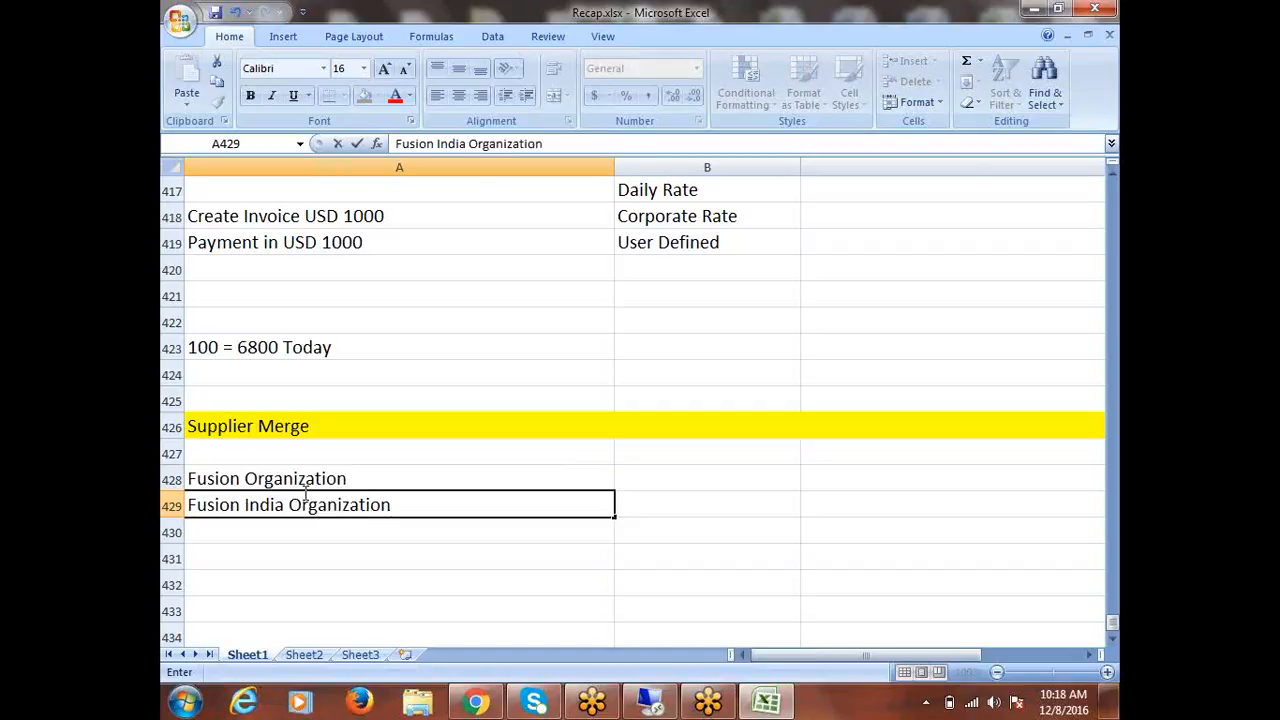
pyautogui.hotkey('ctrl', 'Return')
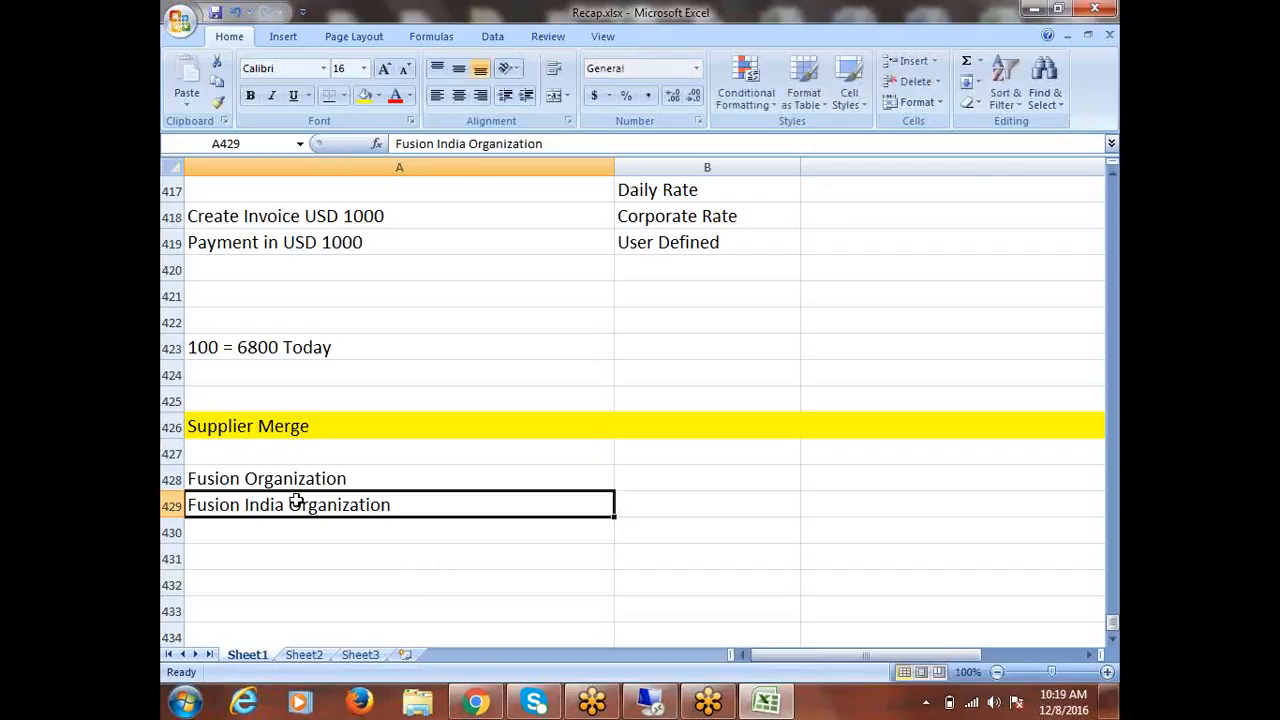
# Review the two organization entries, then switch to the Oracle E-Business Suite session.
pyautogui.click(253, 477)
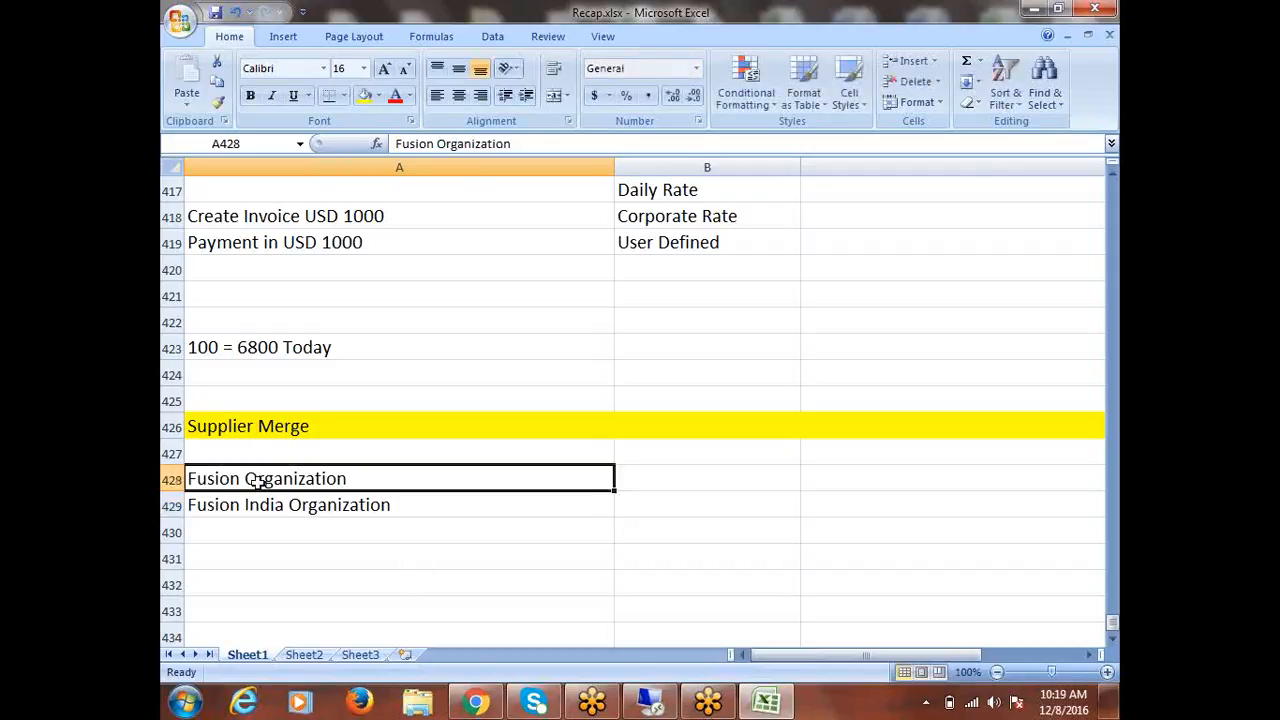
pyautogui.click(290, 520)
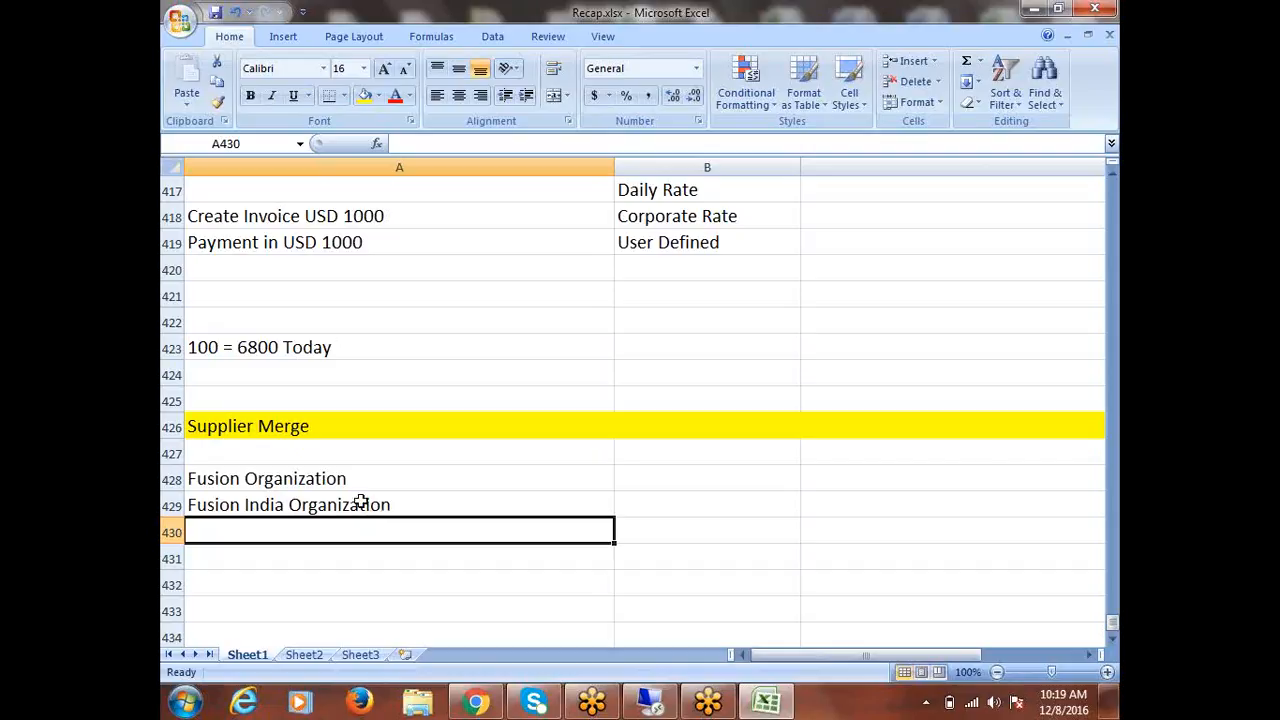
pyautogui.click(327, 510)
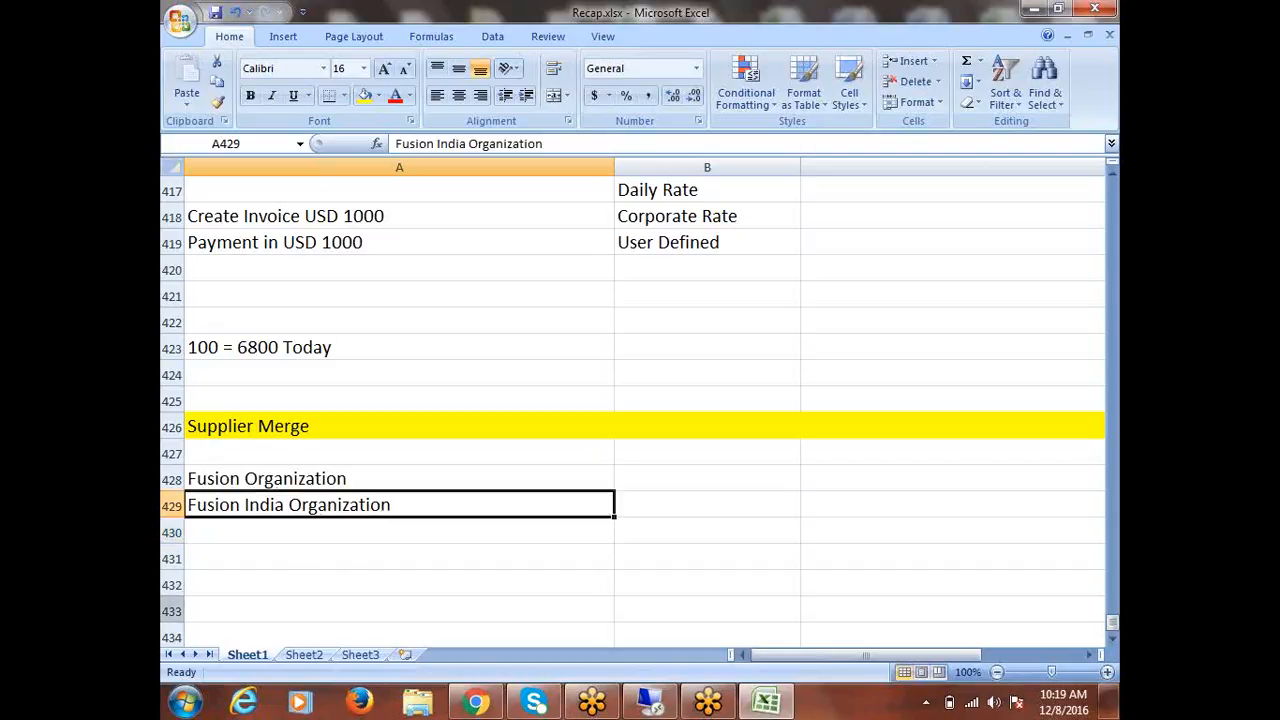
pyautogui.click(234, 478)
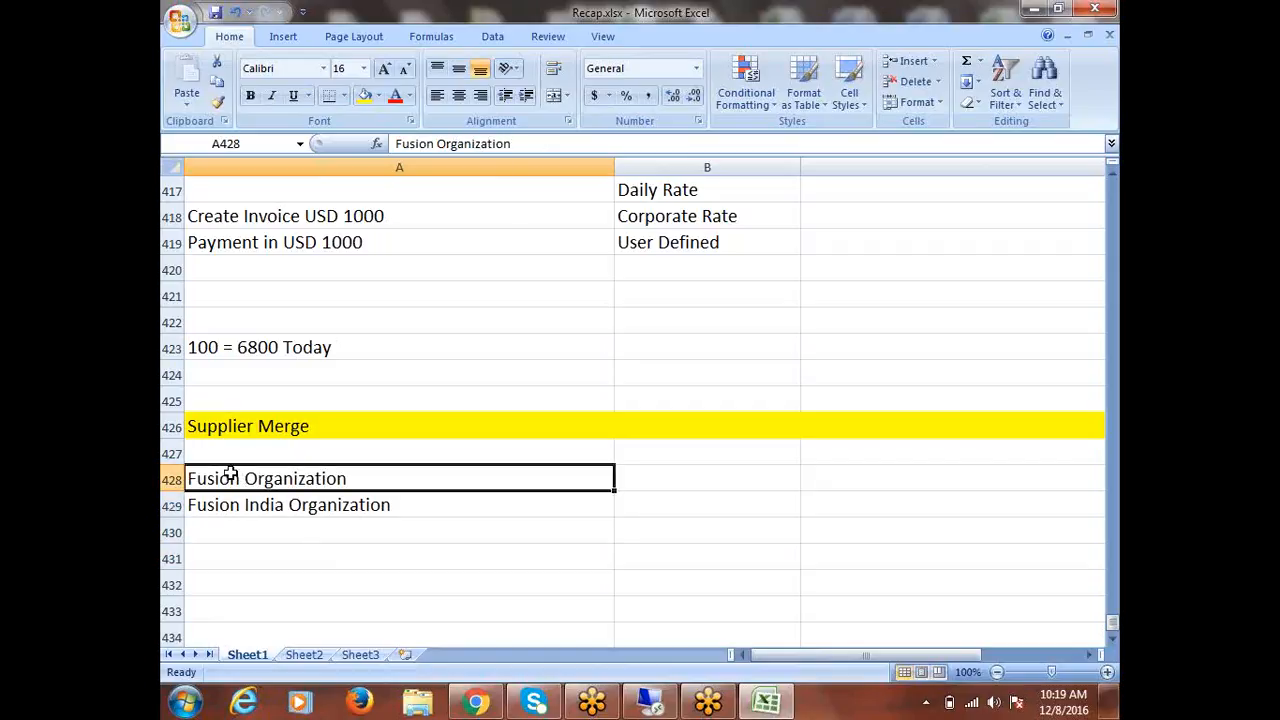
pyautogui.click(263, 506)
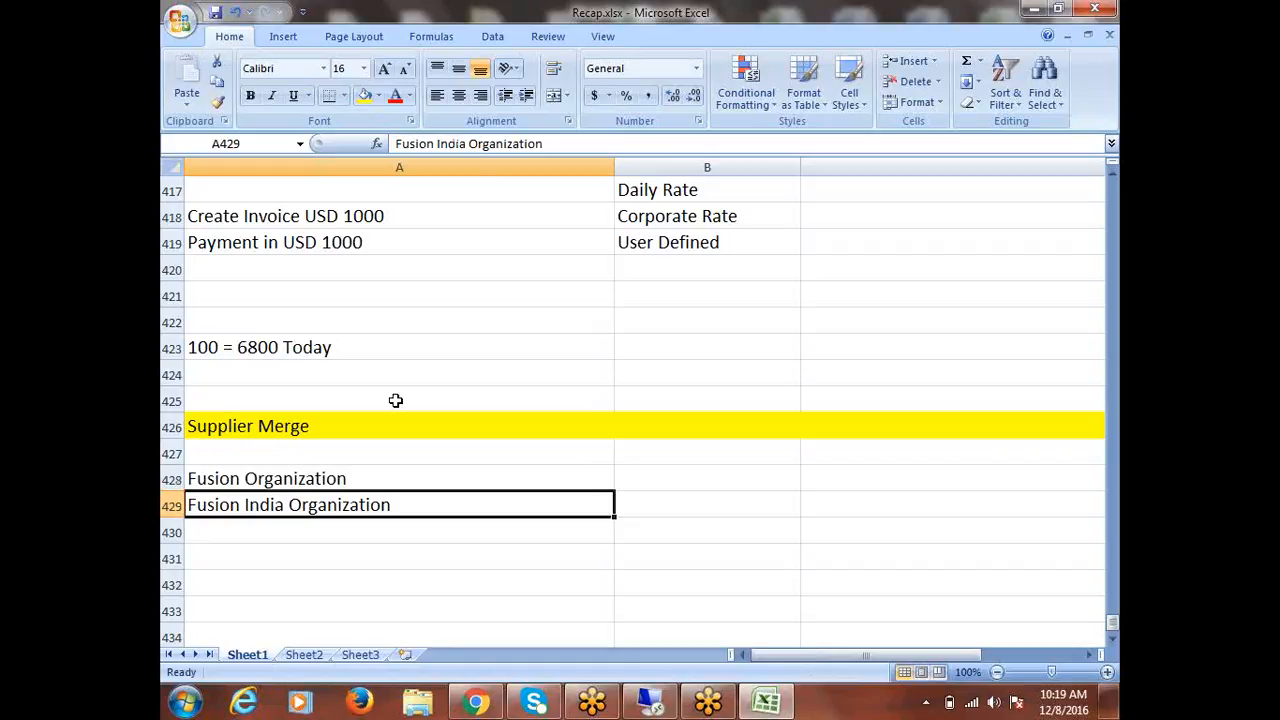
pyautogui.click(280, 478)
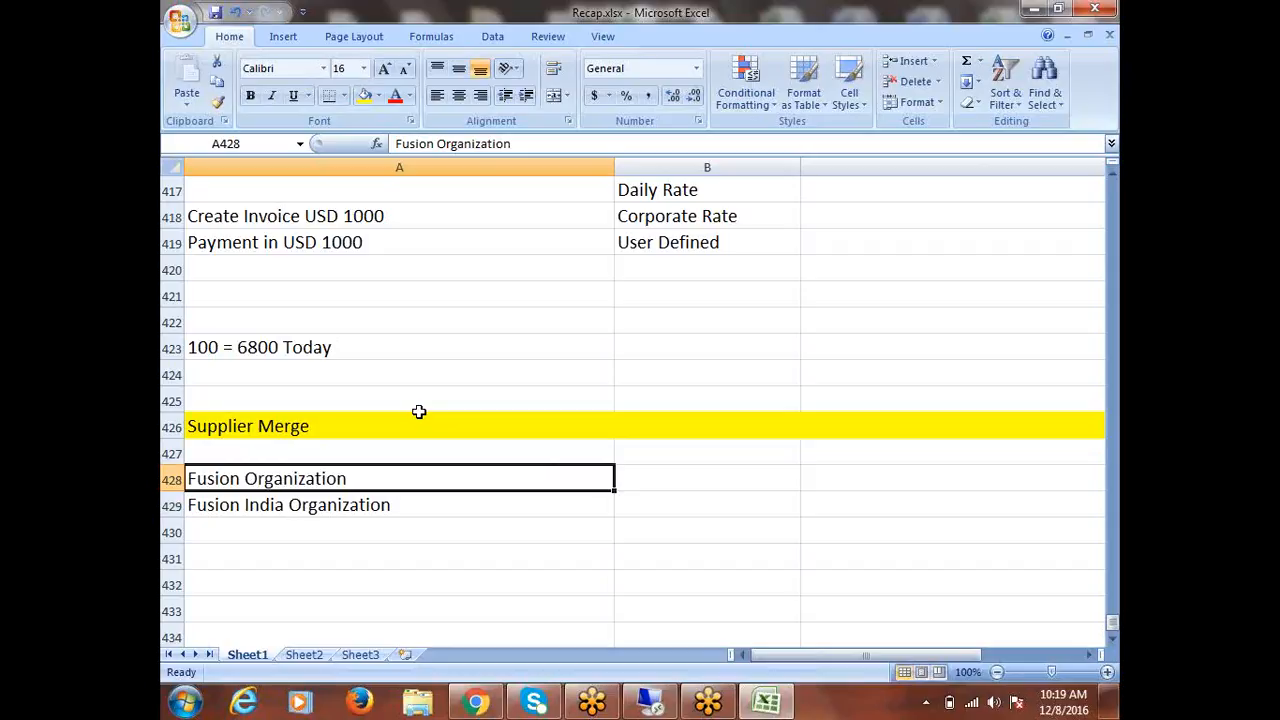
pyautogui.click(678, 706)
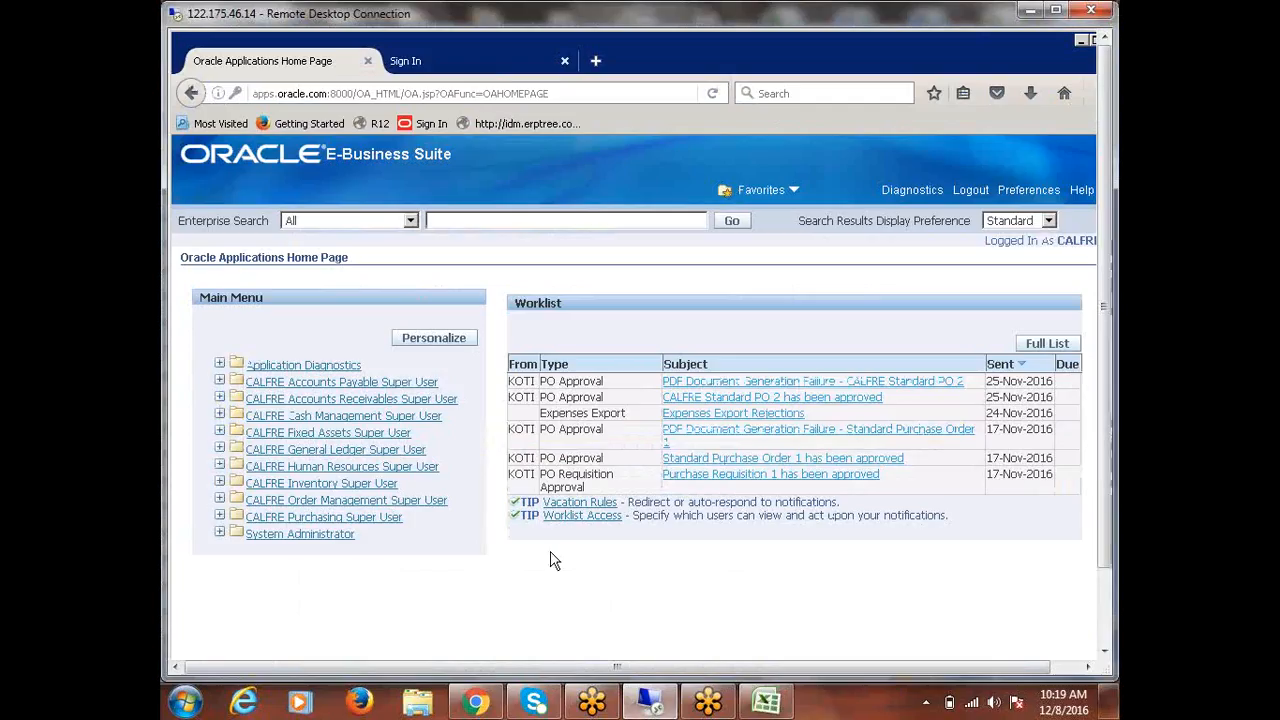
# Open Funds Available under CALFRE Accounts Payable Super User, then close that inquiry form.
pyautogui.click(317, 382)
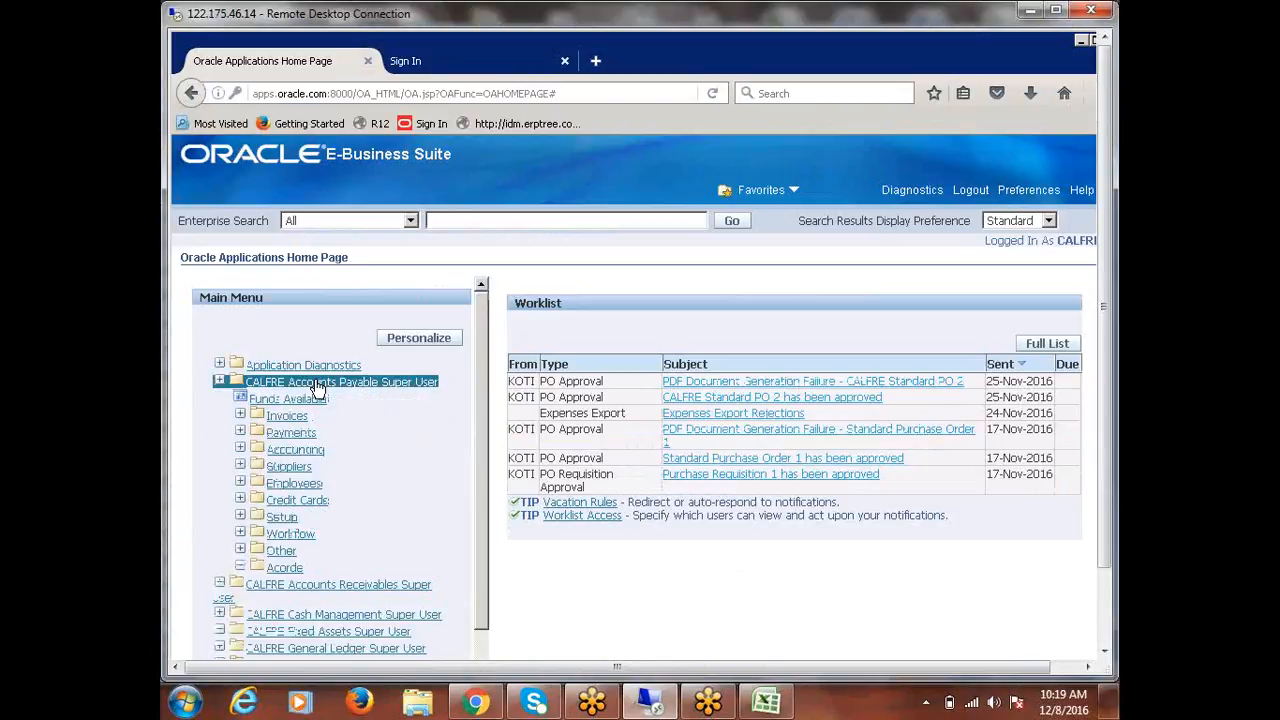
pyautogui.click(316, 399)
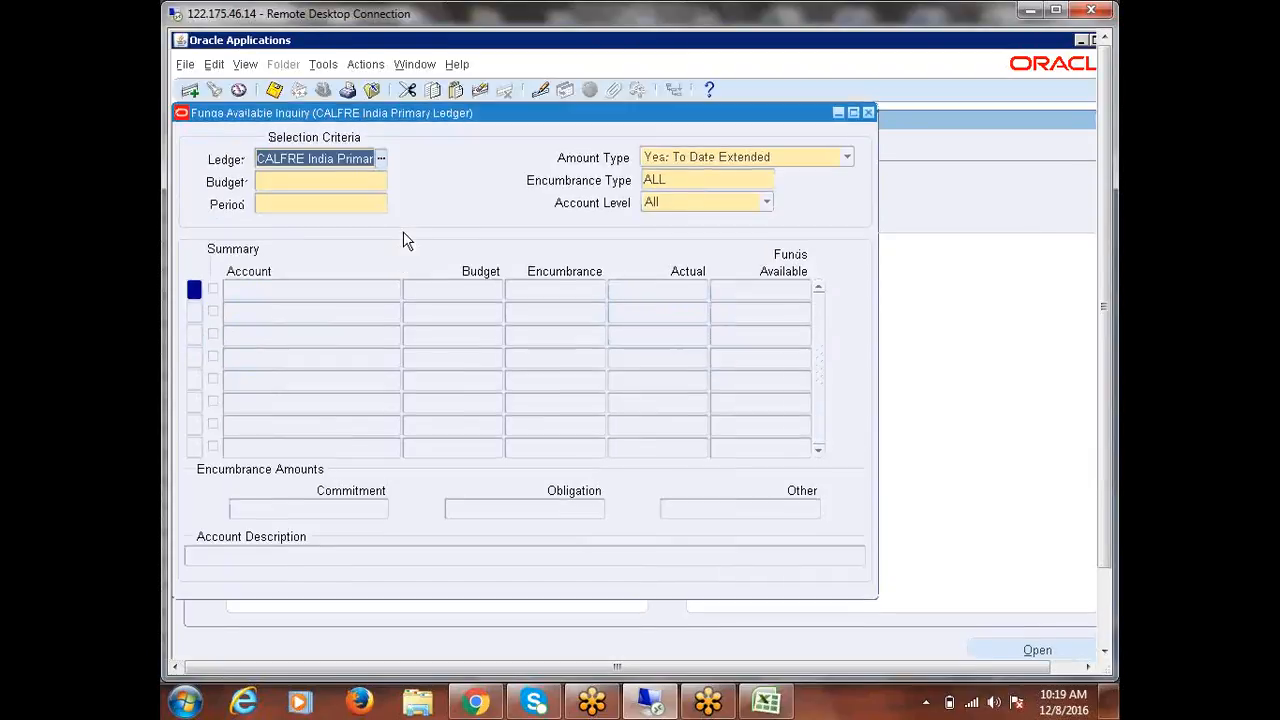
pyautogui.click(868, 112)
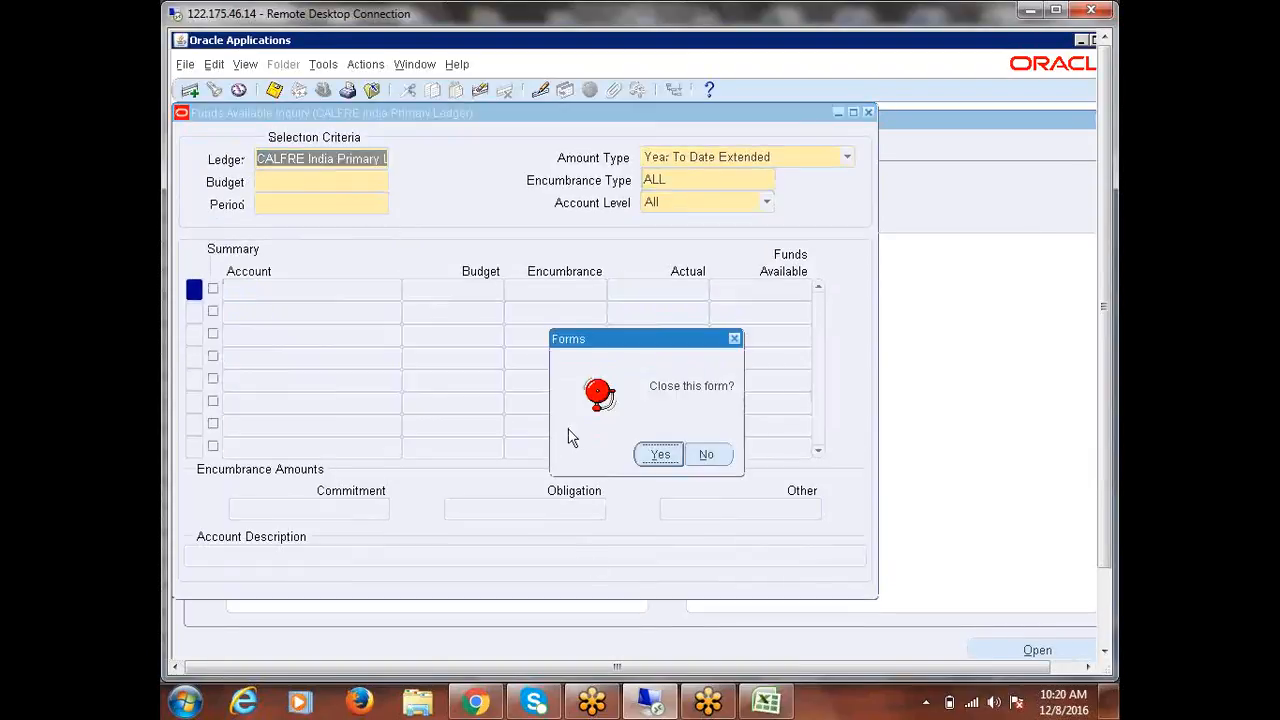
pyautogui.click(662, 455)
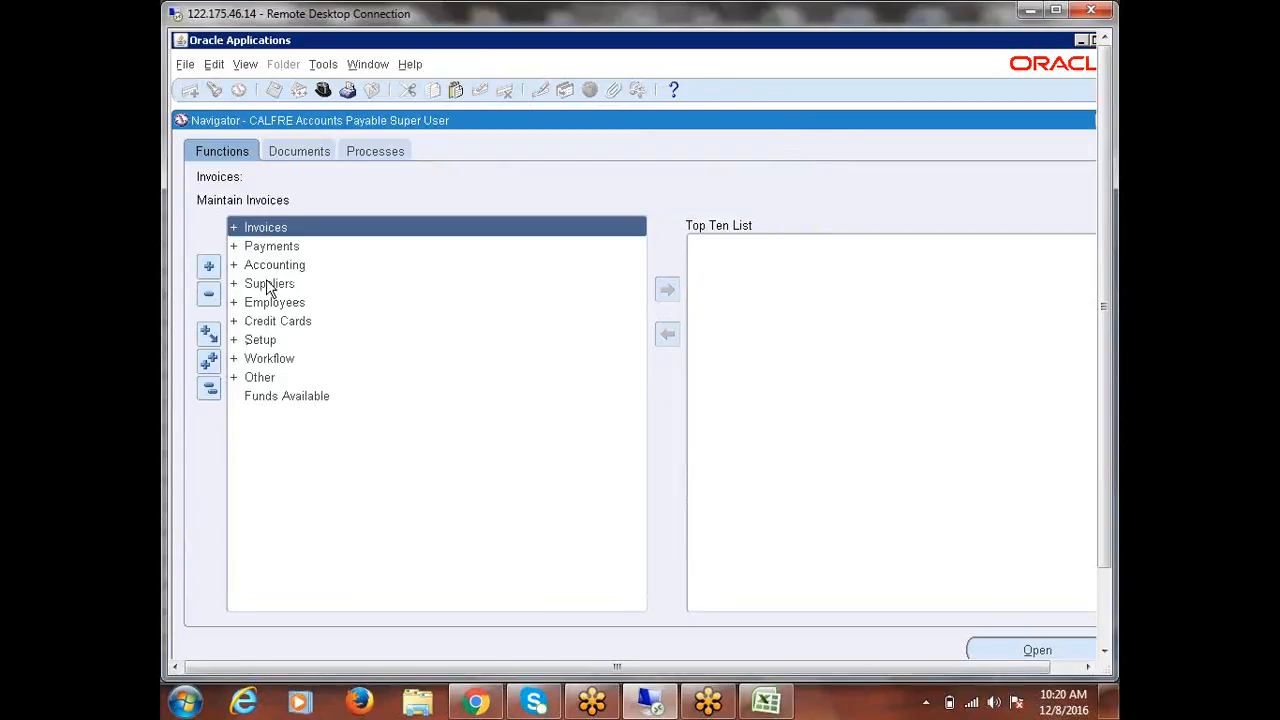
# Launch Suppliers > Entry and start creating a new supplier.
pyautogui.doubleClick(271, 283)
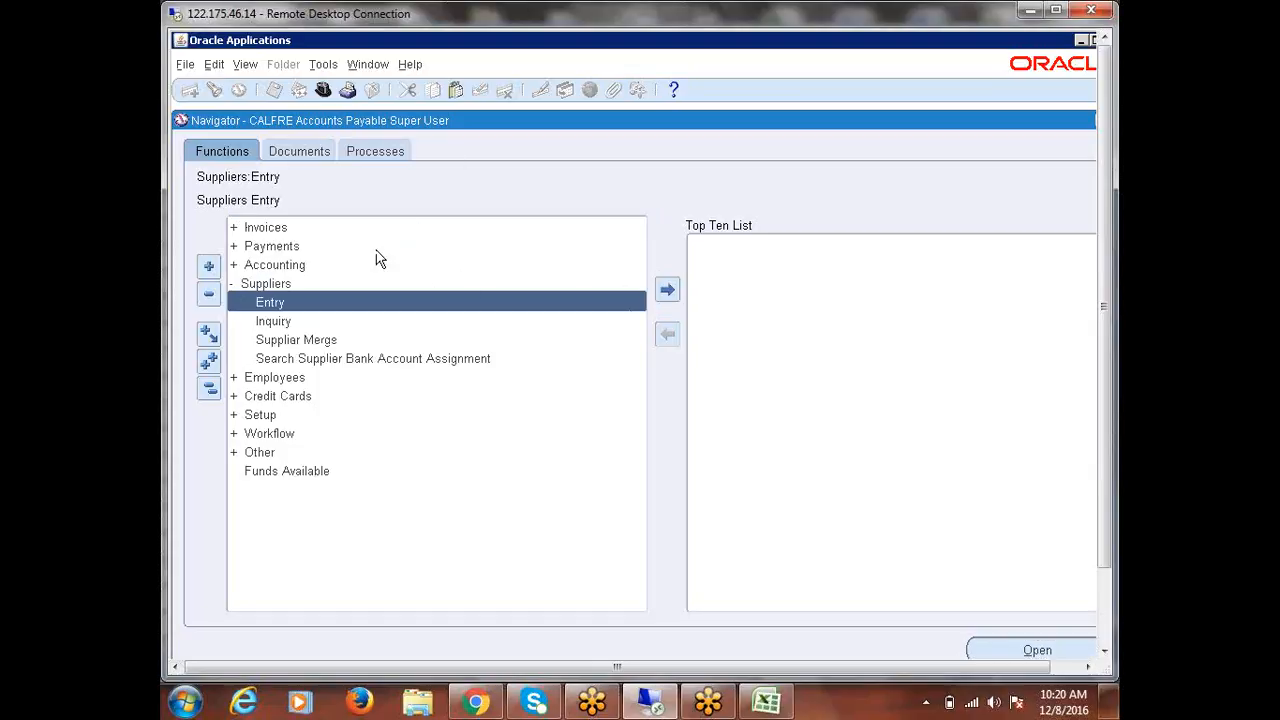
pyautogui.click(476, 703)
pyautogui.click(476, 703)
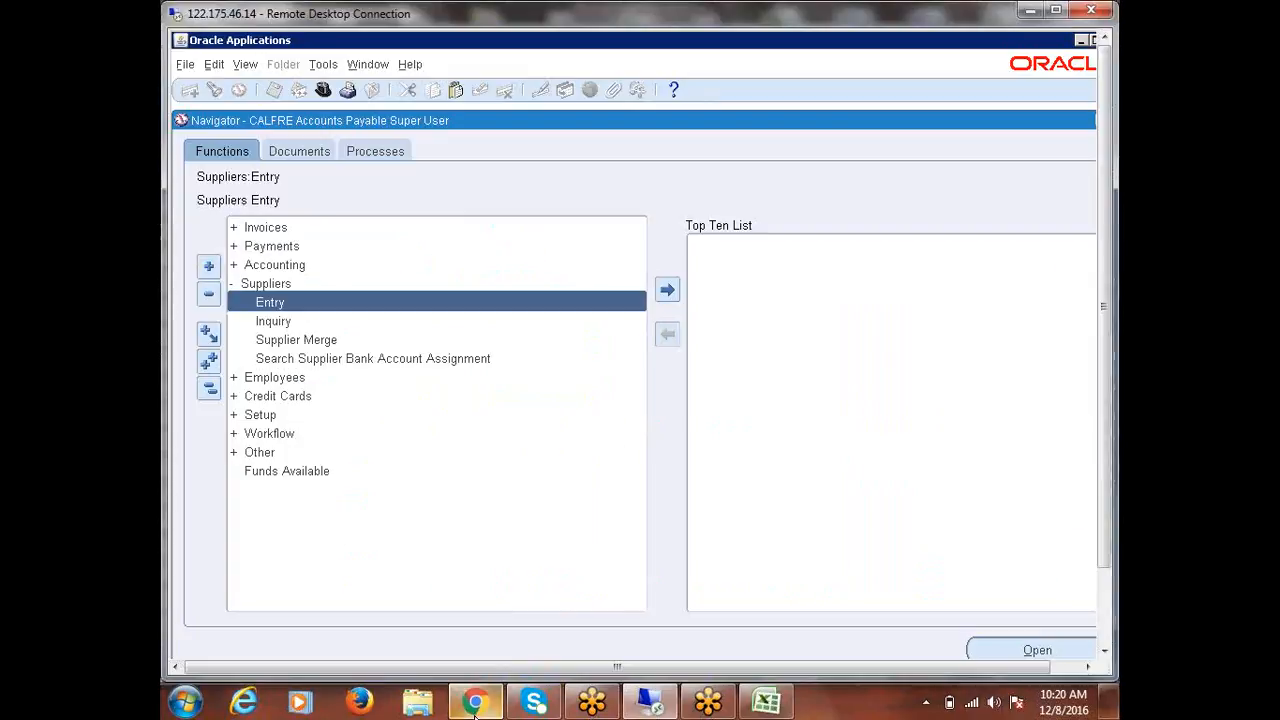
pyautogui.doubleClick(270, 304)
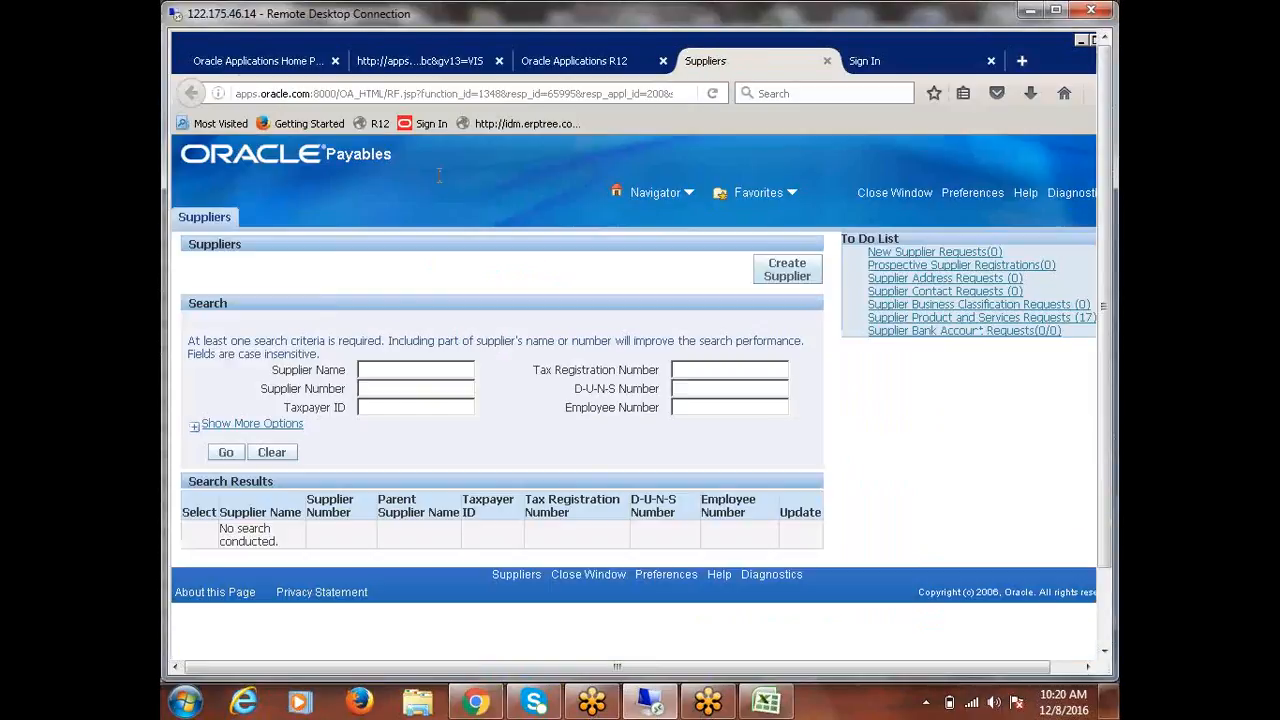
pyautogui.click(790, 272)
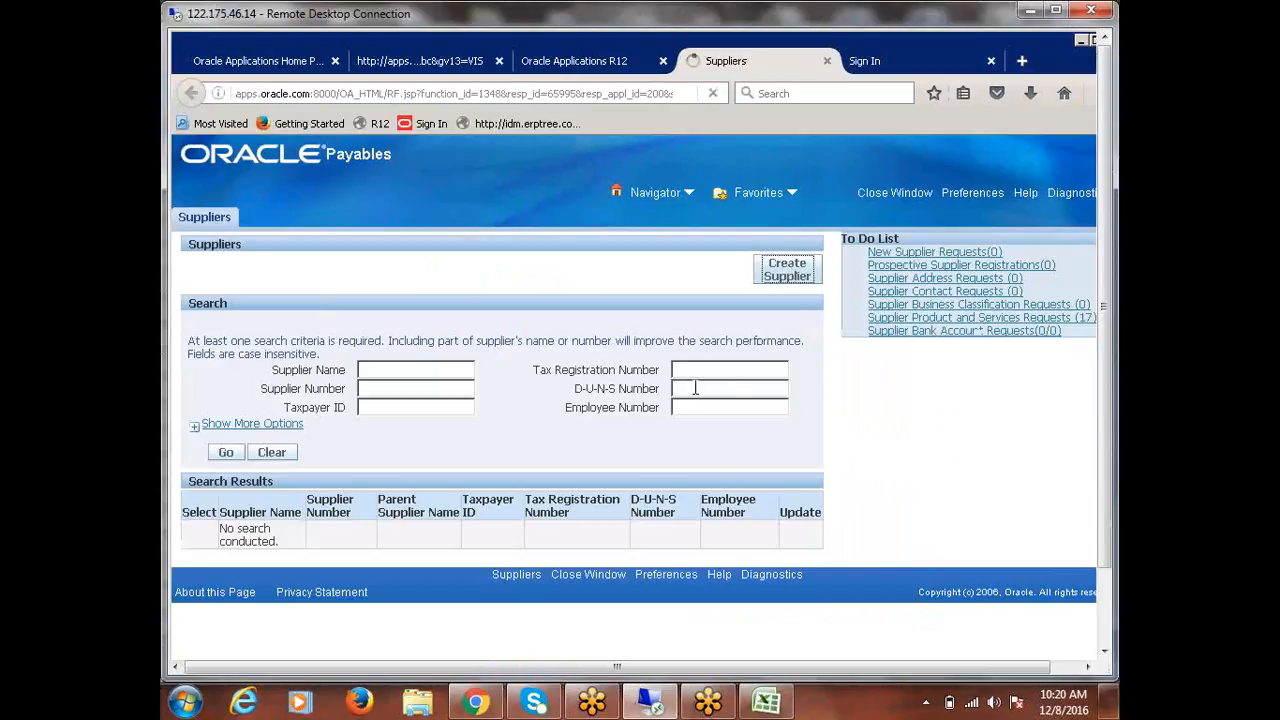
pyautogui.click(1055, 11)
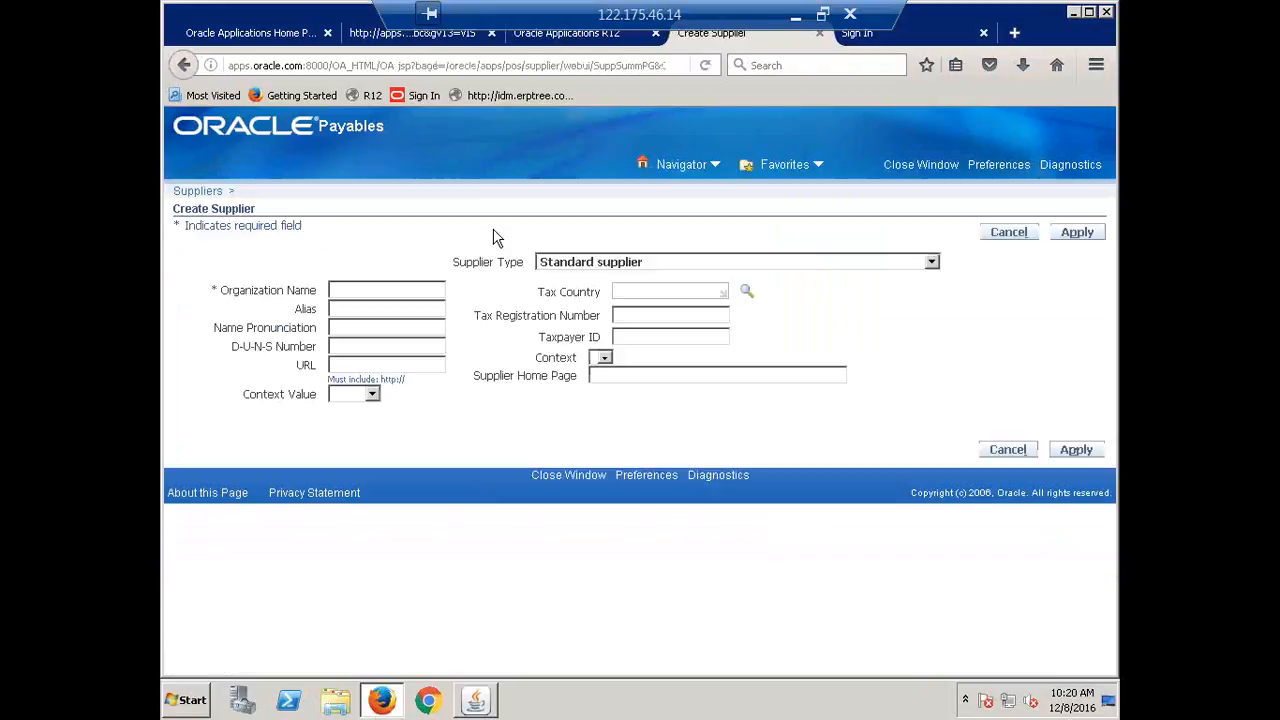
# Create supplier 'ERPTREE Pvt Ltd' with alias 'ERPTREE' and apply.
pyautogui.click(404, 294)
pyautogui.write('Fusion I')
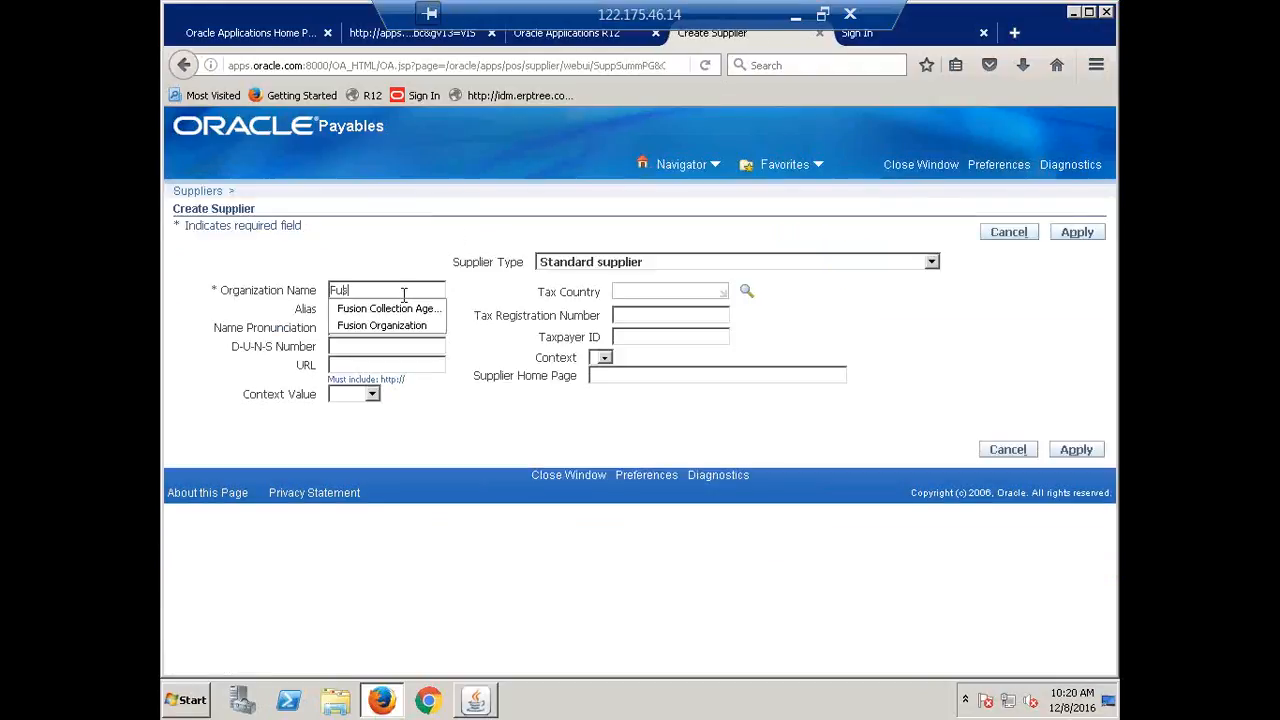
pyautogui.write('ndia Or')
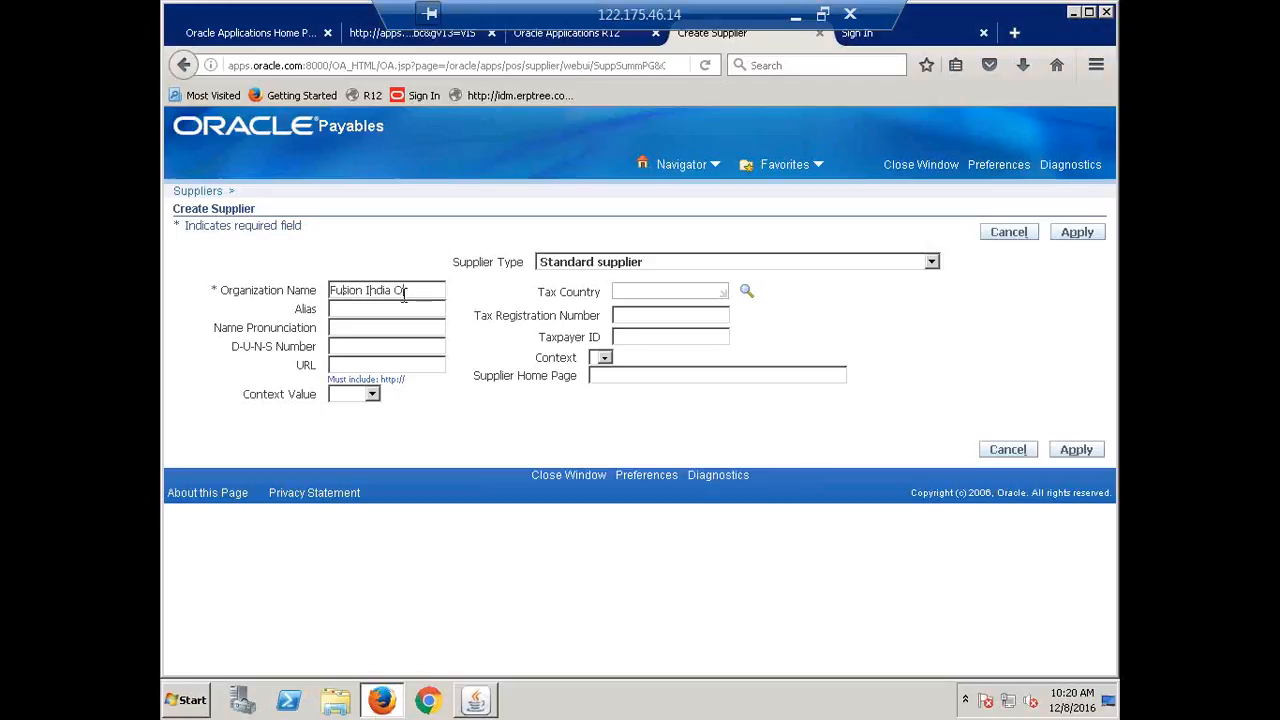
pyautogui.write('ganization')
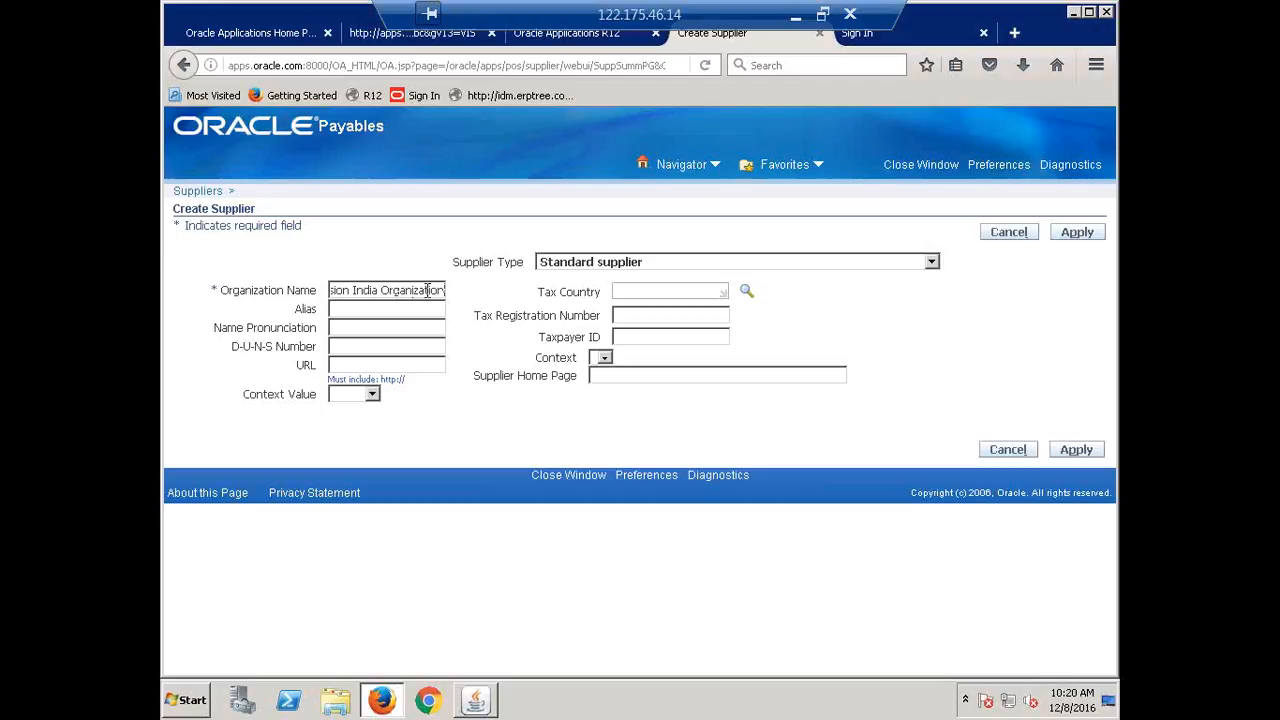
pyautogui.tripleClick(430, 289)
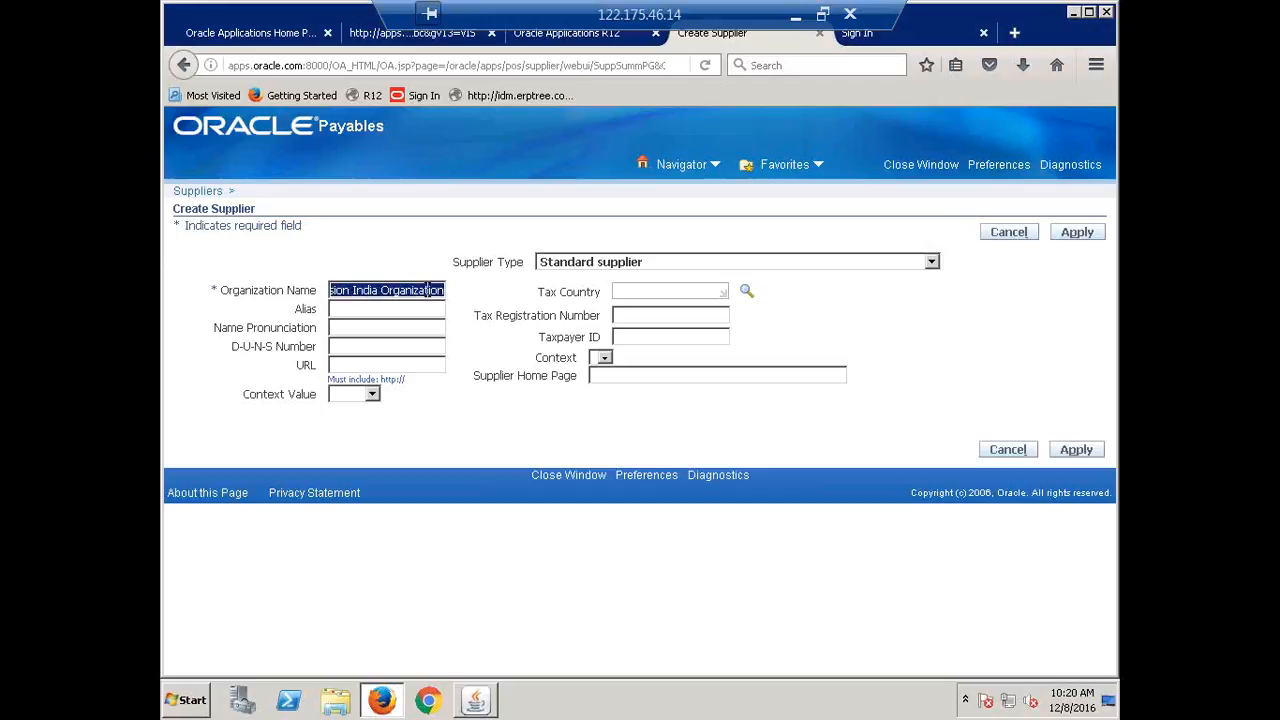
pyautogui.write('ERPTREE')
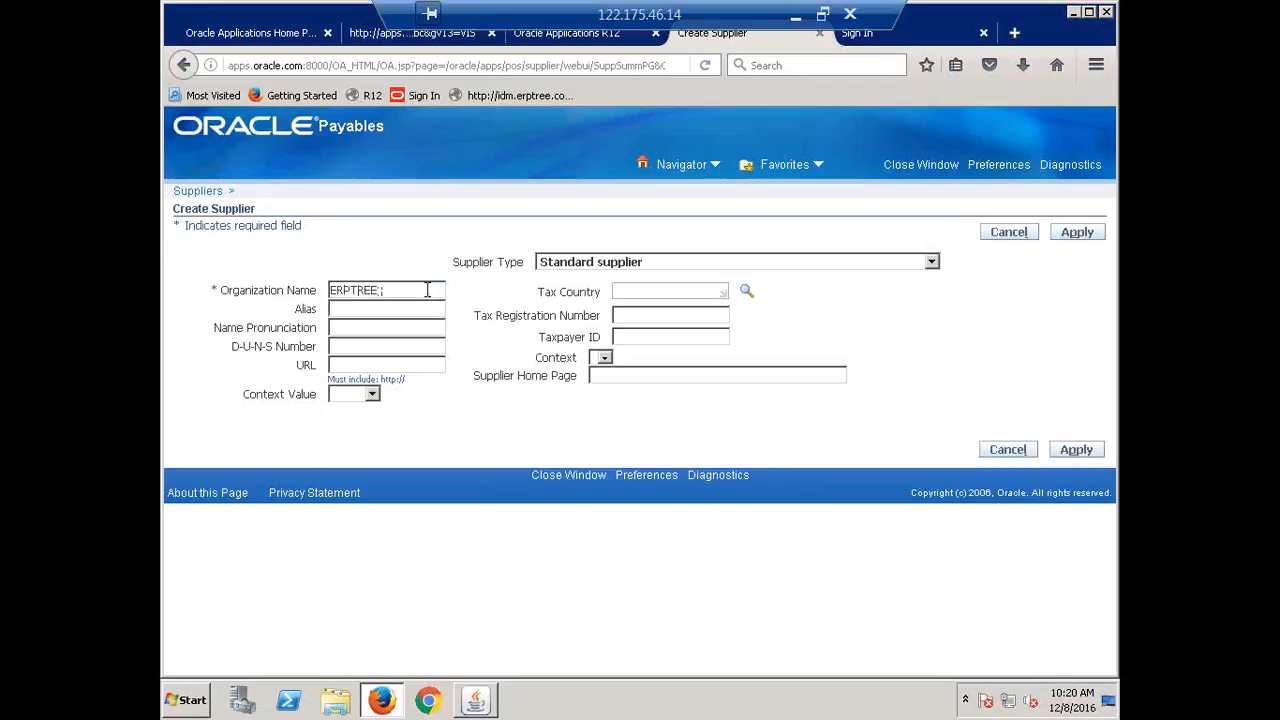
pyautogui.write(' Pvt Ltd')
pyautogui.press('Tab')
pyautogui.write('ERPTREE')
pyautogui.click(1077, 450)
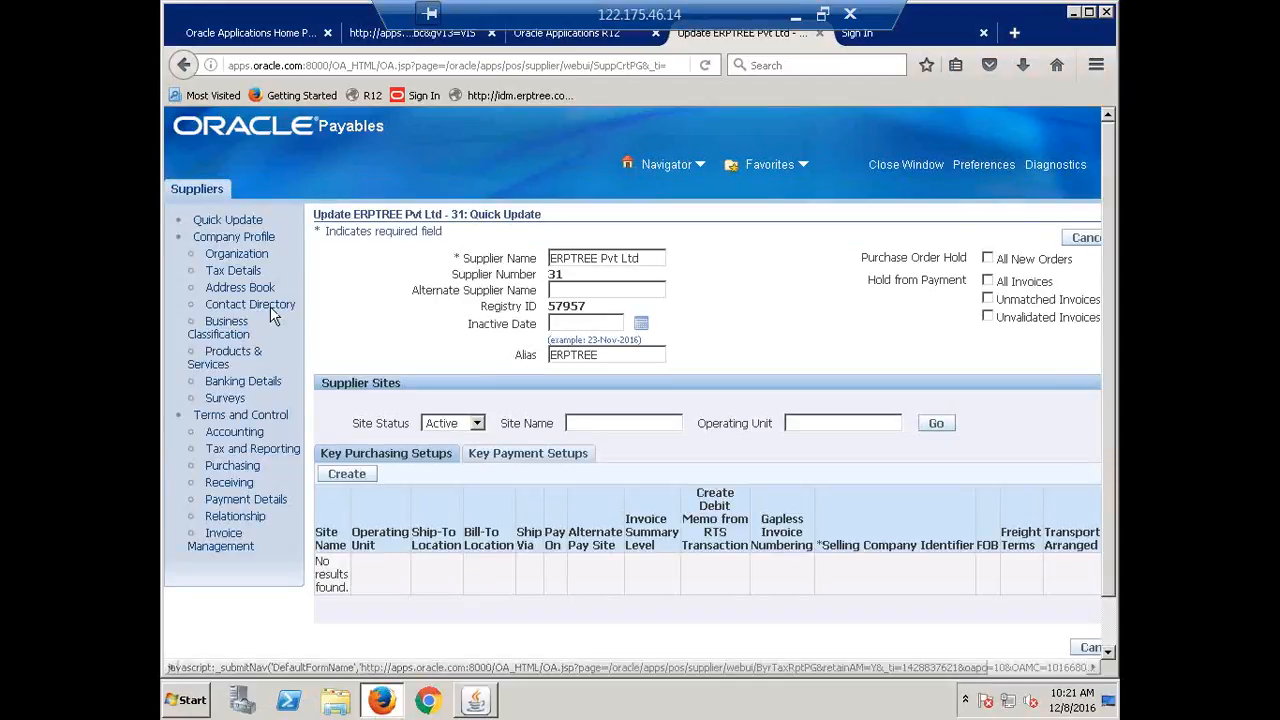
# Start a new address in the supplier's Address Book with country India.
pyautogui.click(240, 290)
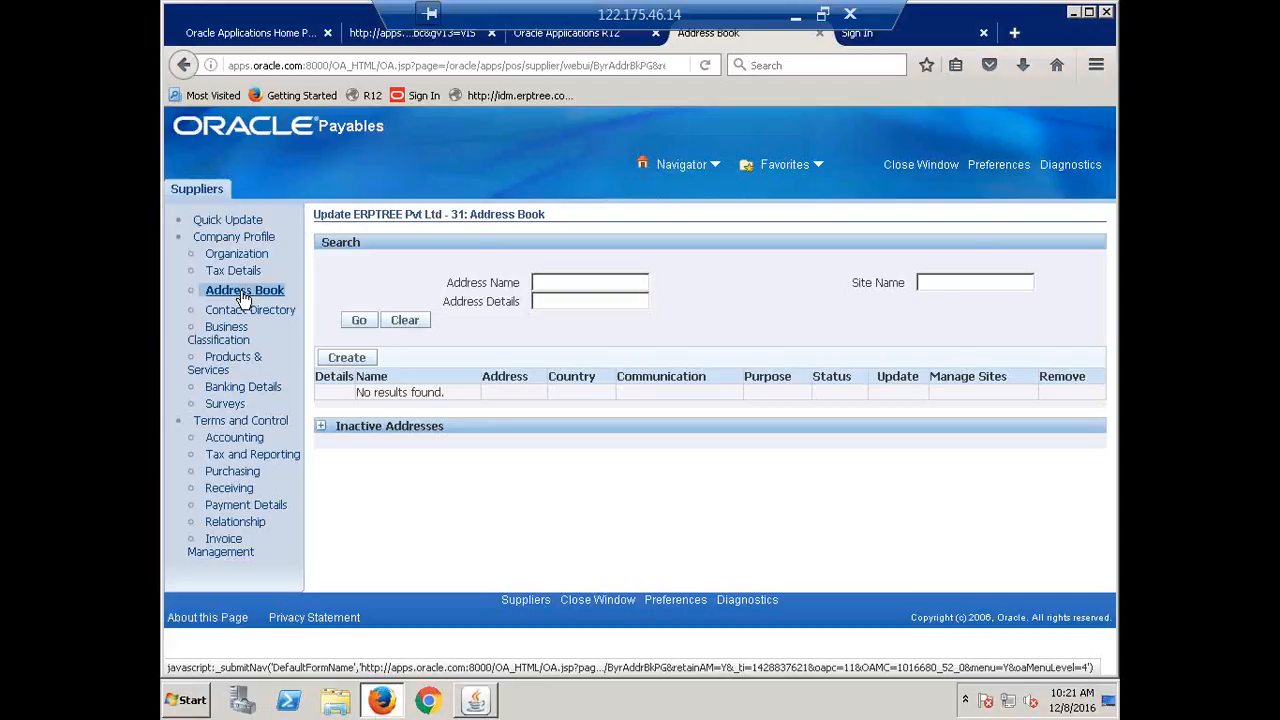
pyautogui.click(347, 358)
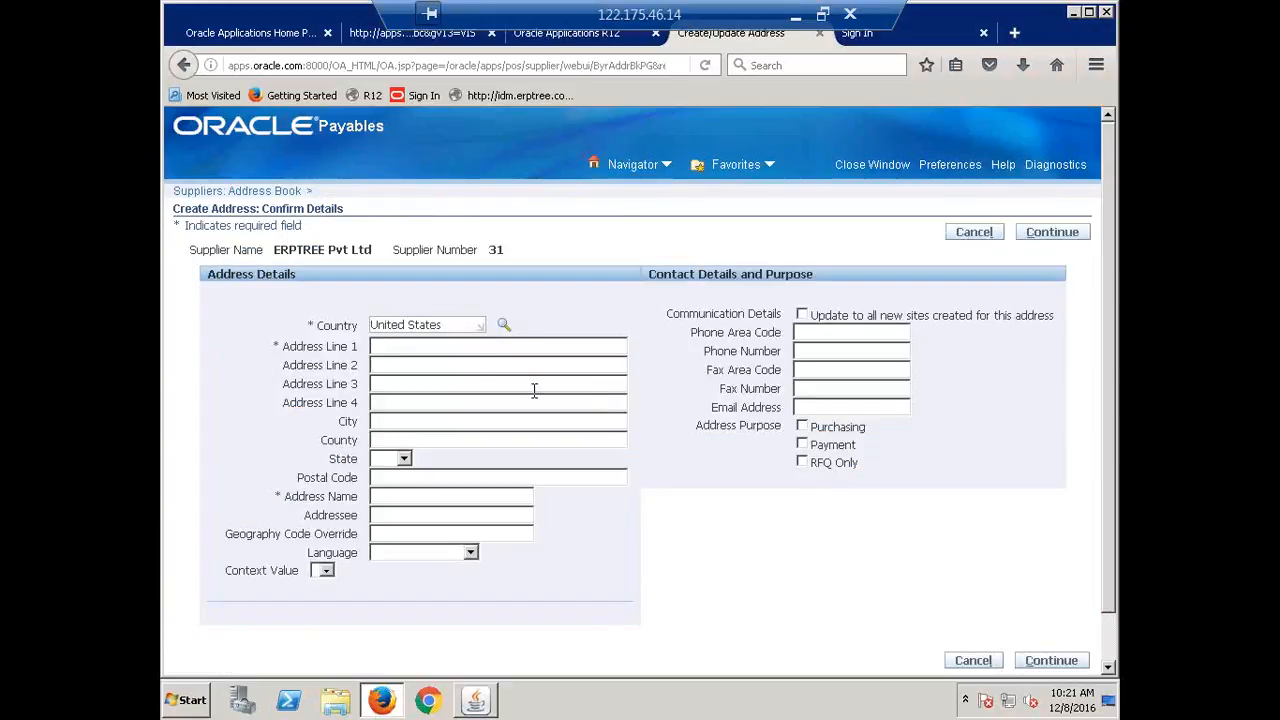
pyautogui.moveTo(460, 324); pyautogui.dragTo(368, 326)
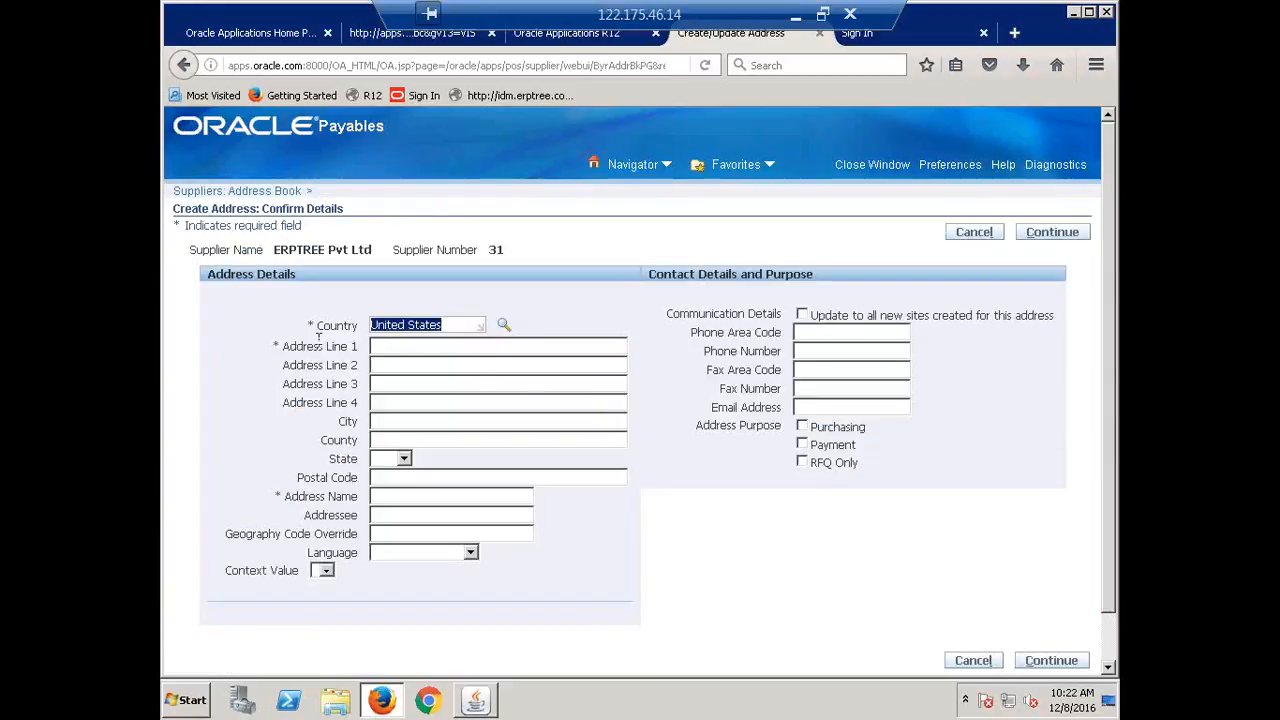
pyautogui.press('BackSpace')
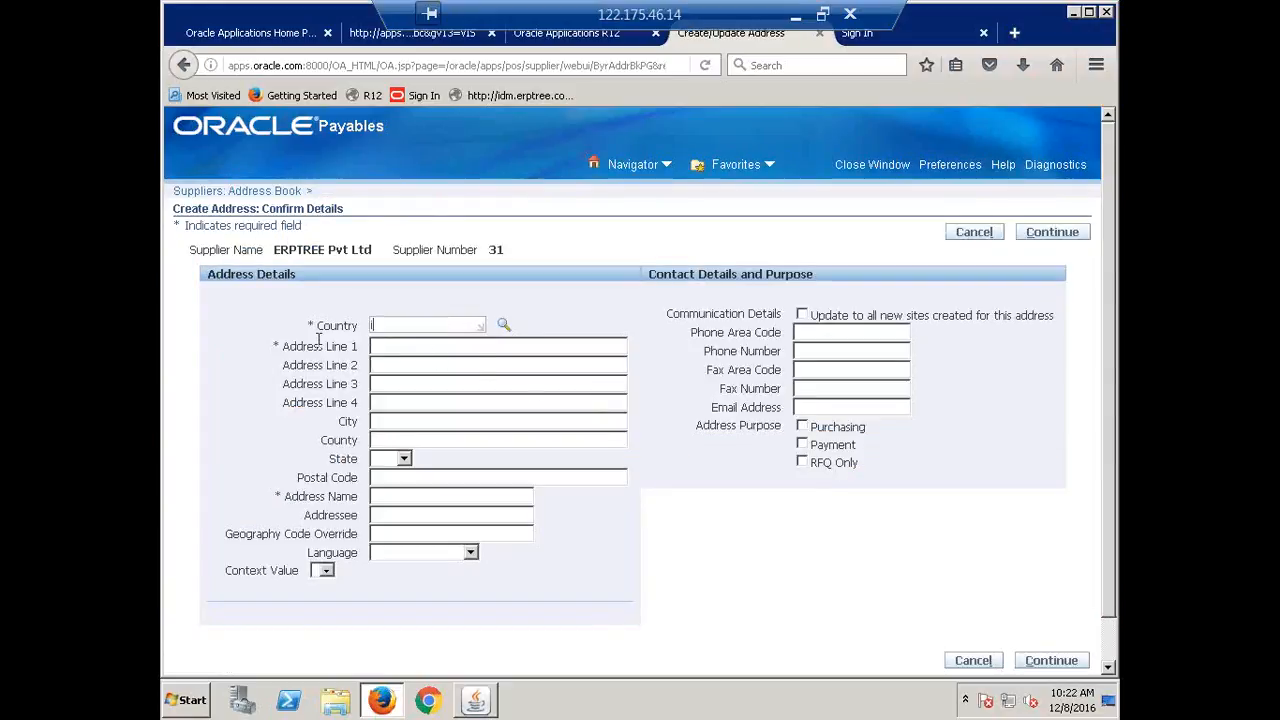
pyautogui.write('India')
pyautogui.press('Tab')
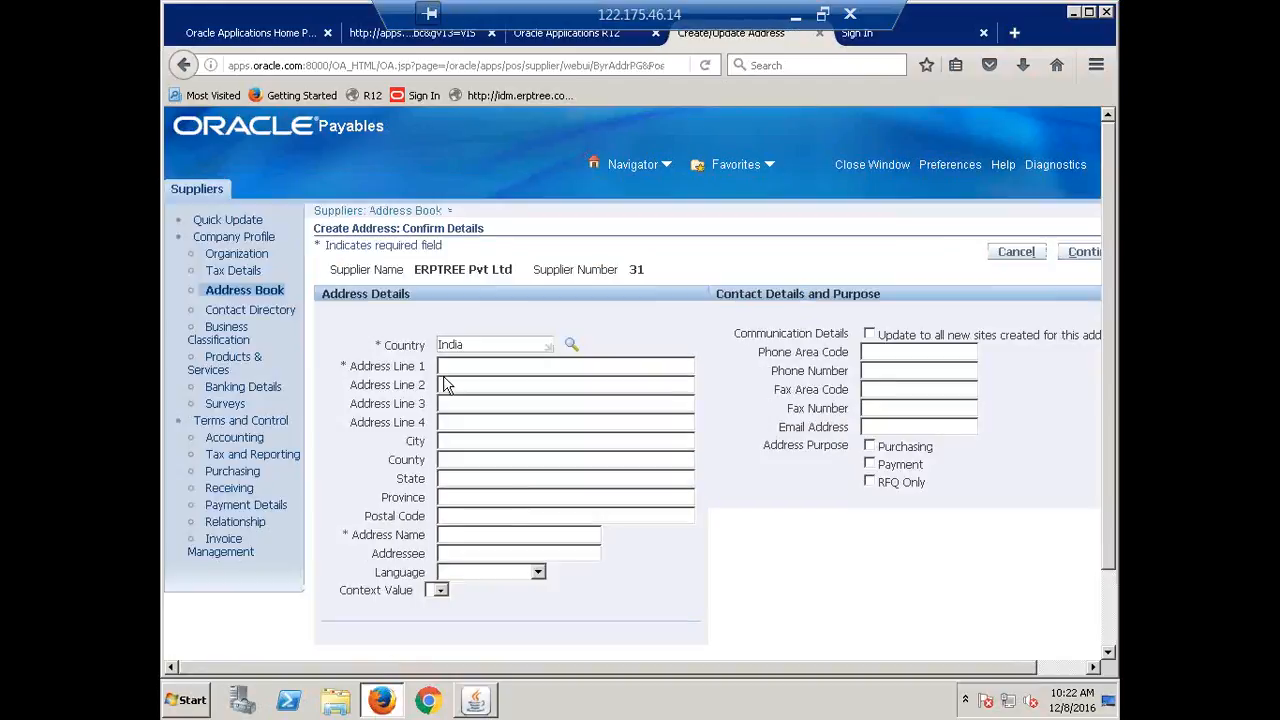
# Set Address Line 1, City and Address Name to Hyderabad.
pyautogui.click(484, 368)
pyautogui.write('Hy,')
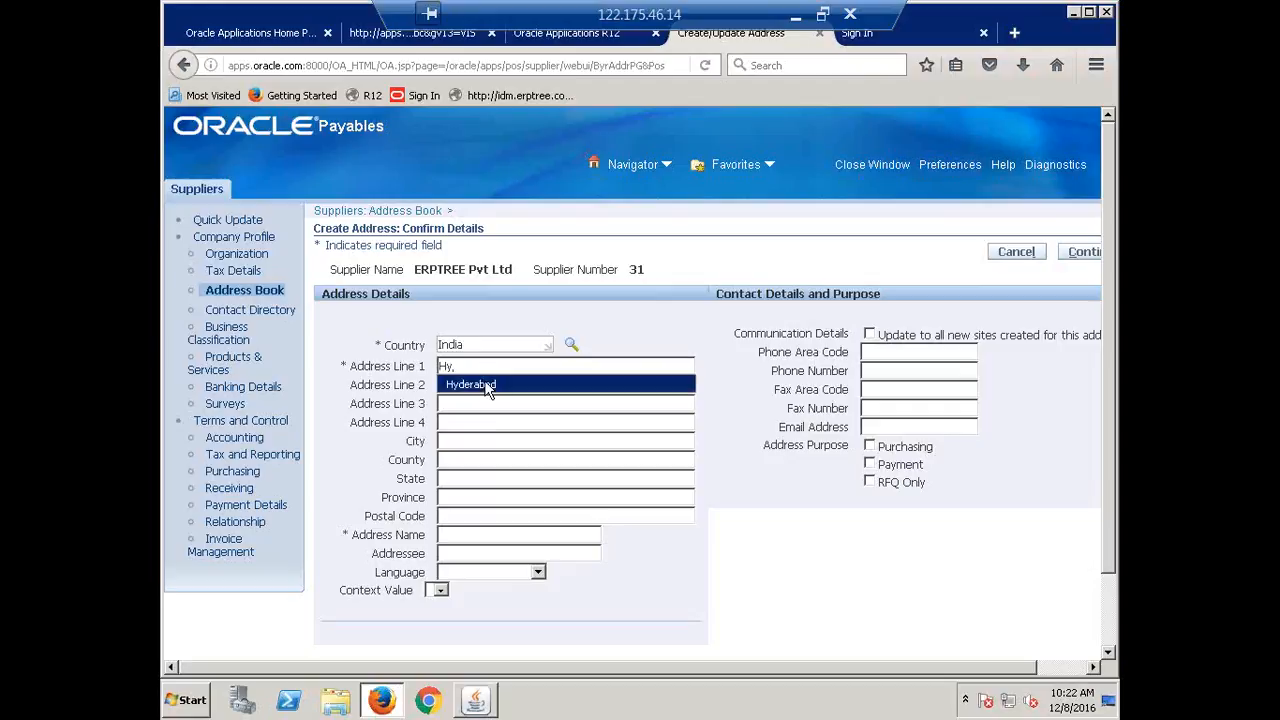
pyautogui.click(487, 387)
pyautogui.moveTo(507, 369); pyautogui.dragTo(397, 381)
pyautogui.hotkey('ctrl', 'c')
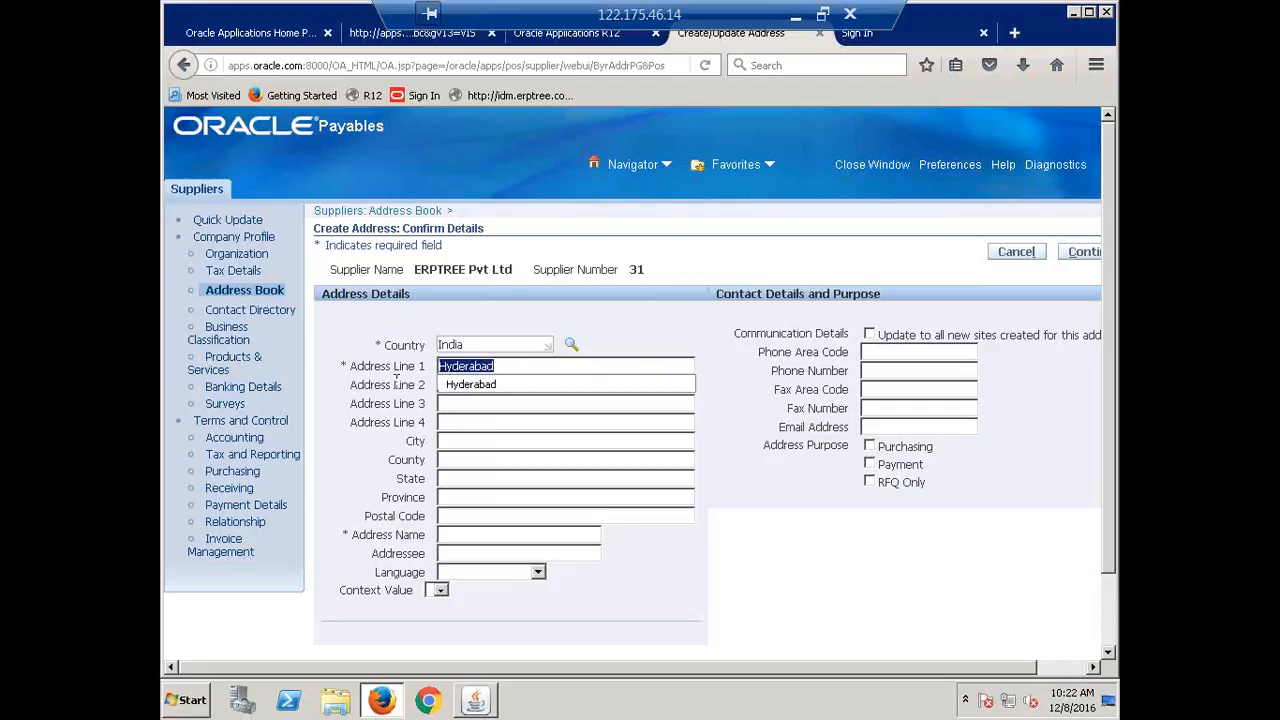
pyautogui.click(453, 443)
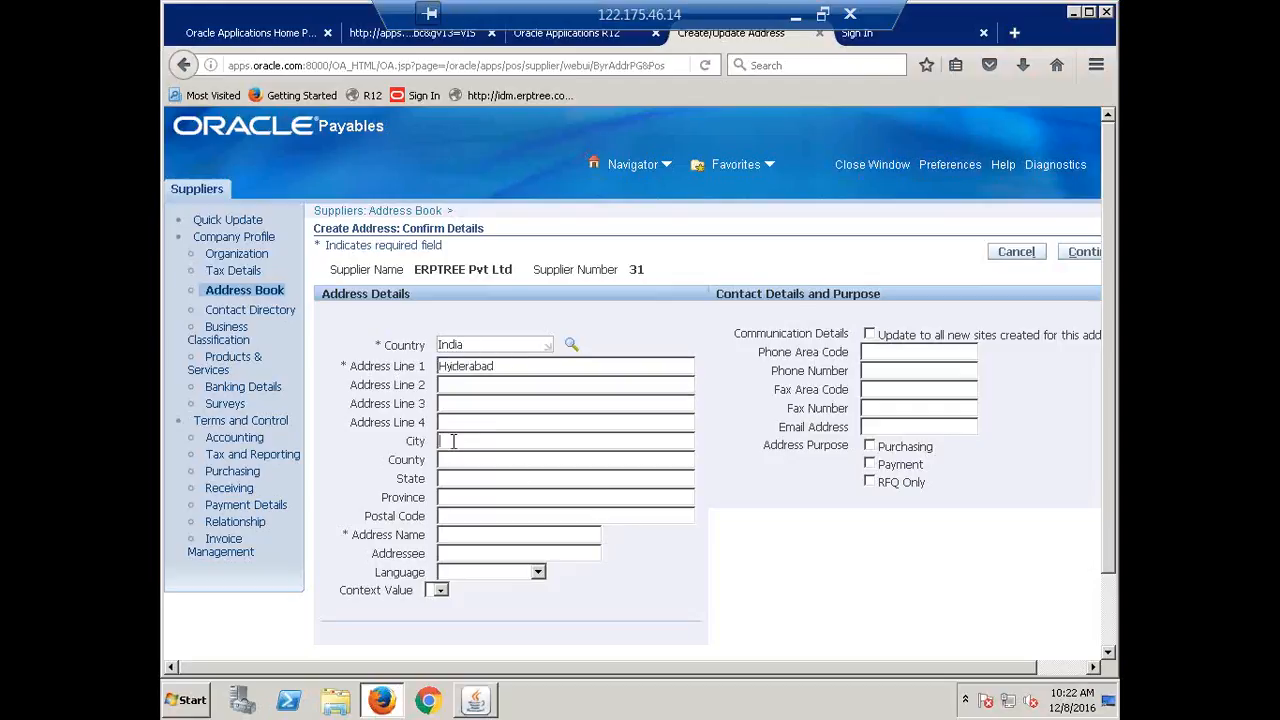
pyautogui.hotkey('ctrl', 'v')
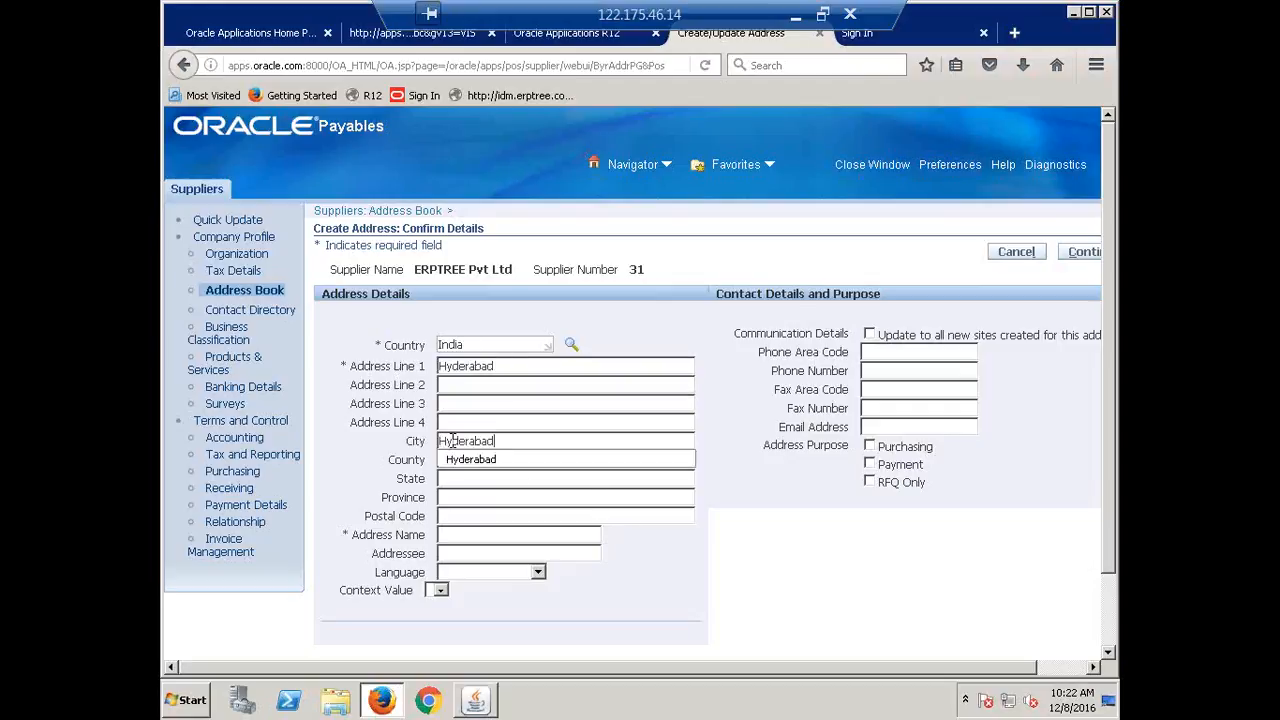
pyautogui.click(459, 539)
pyautogui.hotkey('ctrl', 'v')
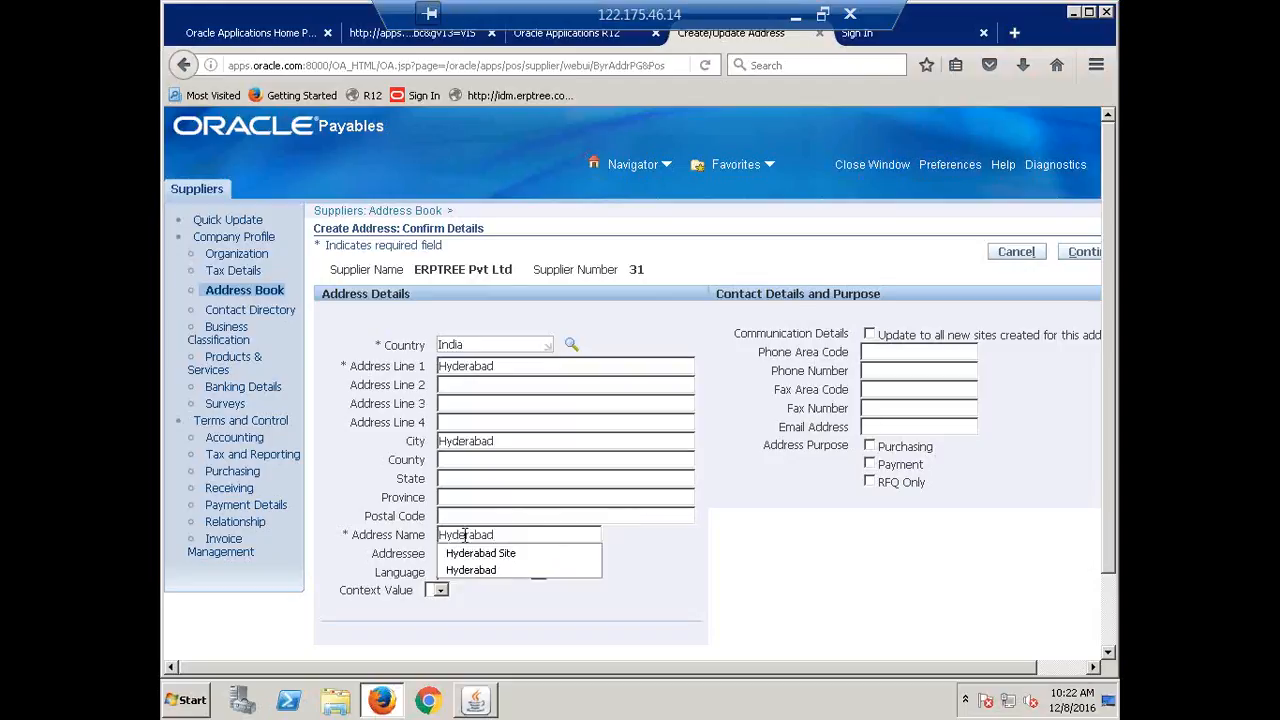
pyautogui.click(784, 570)
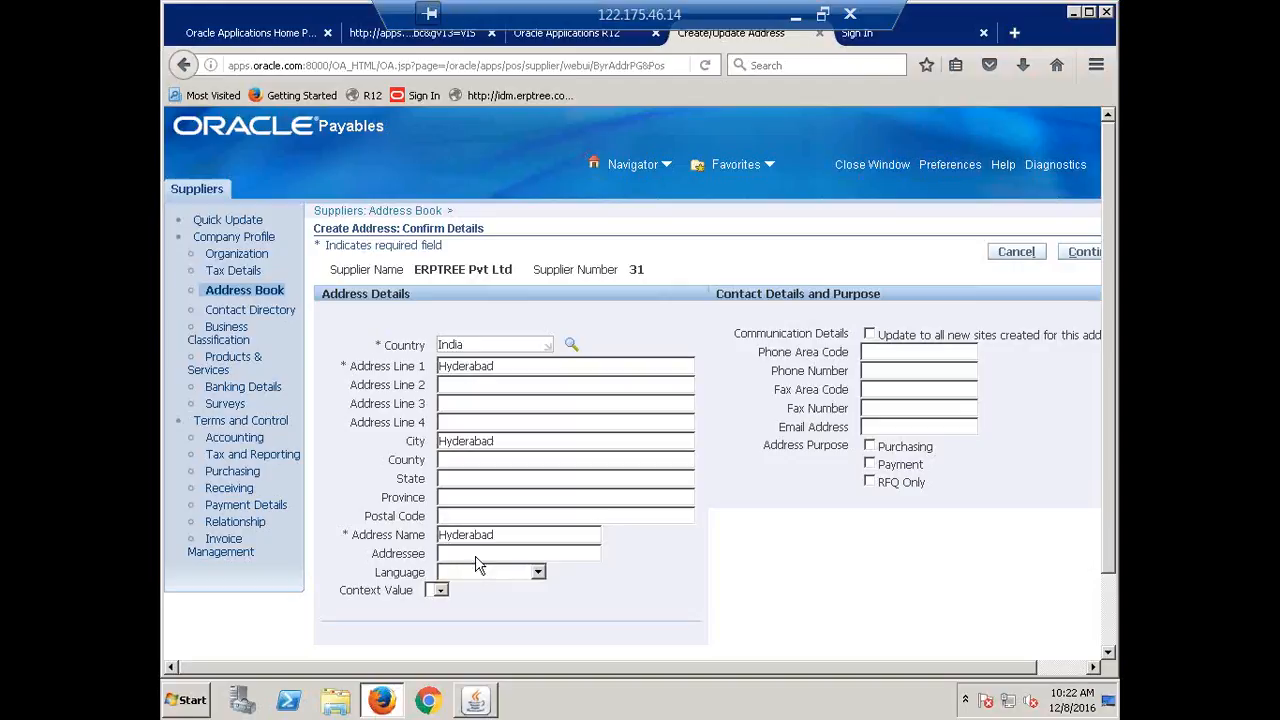
# Mark the address for Purchasing and Payment, add the CALFRE Hyderabad Operating Unit site, and apply.
pyautogui.click(870, 446)
pyautogui.click(870, 464)
pyautogui.moveTo(705, 666); pyautogui.dragTo(946, 711)
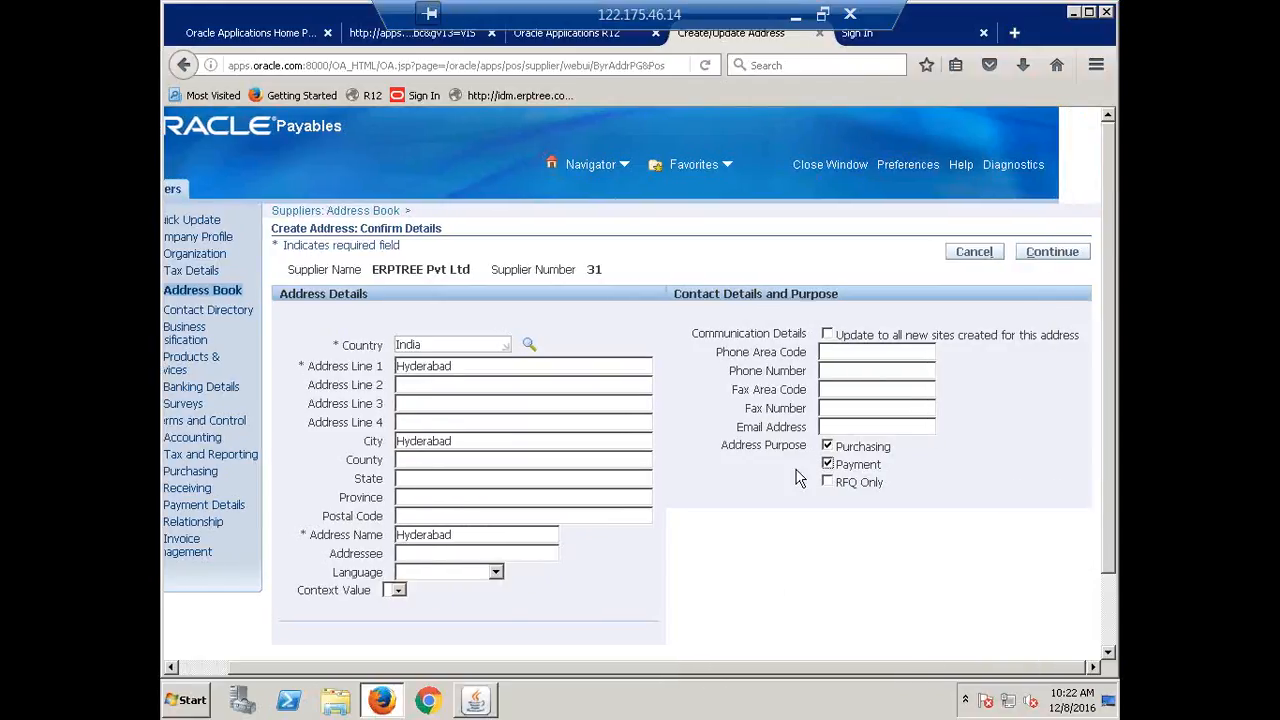
pyautogui.click(1046, 254)
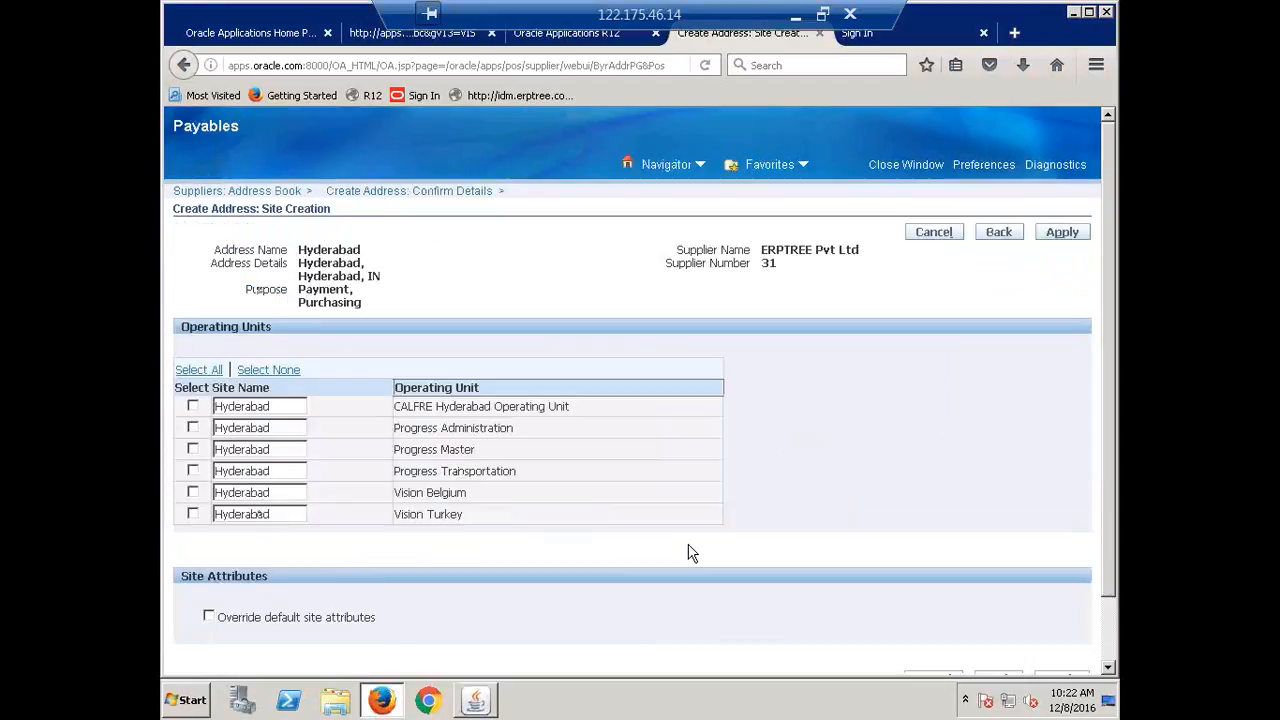
pyautogui.click(193, 407)
pyautogui.click(1063, 233)
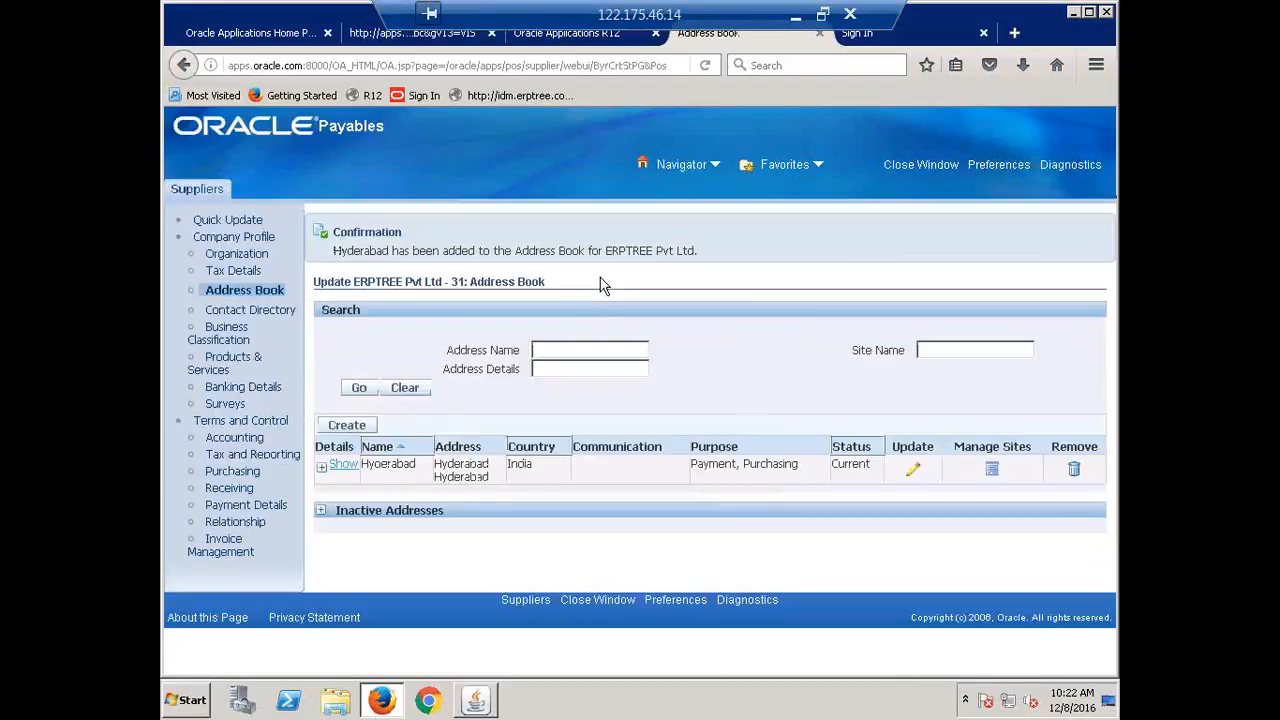
# Make Check the supplier's default payment method and save.
pyautogui.click(254, 506)
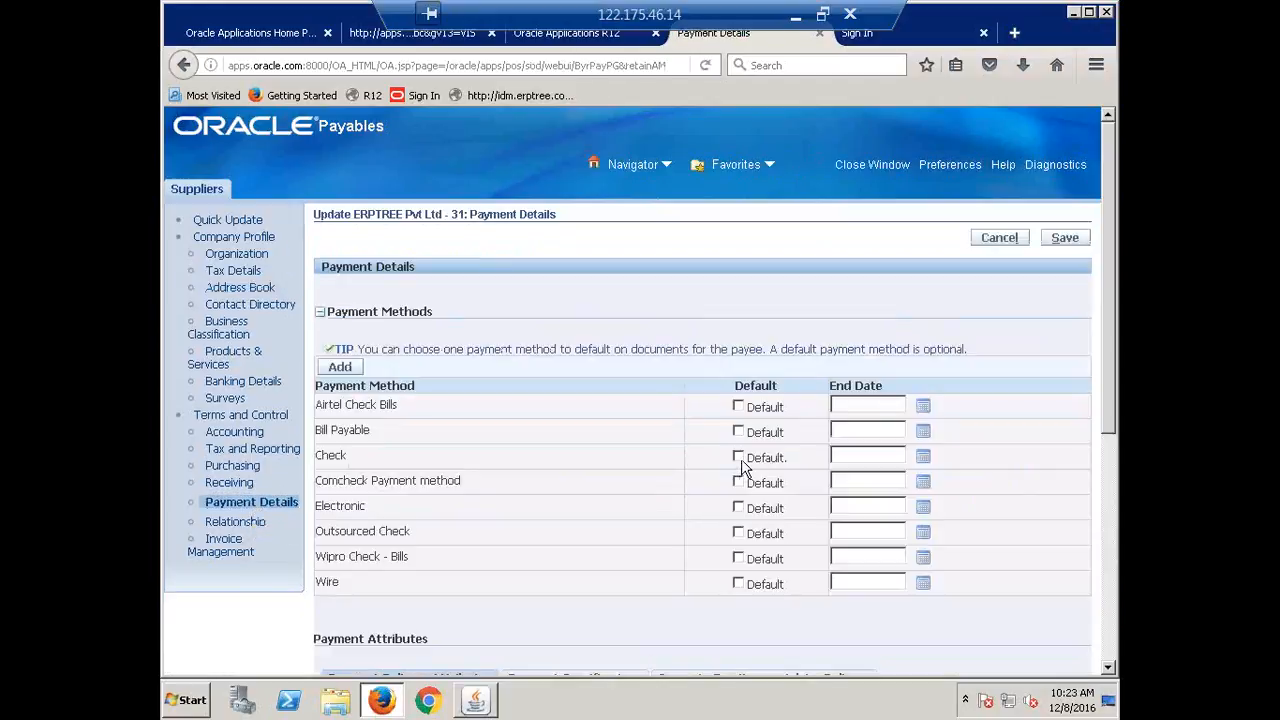
pyautogui.click(737, 458)
pyautogui.click(1064, 240)
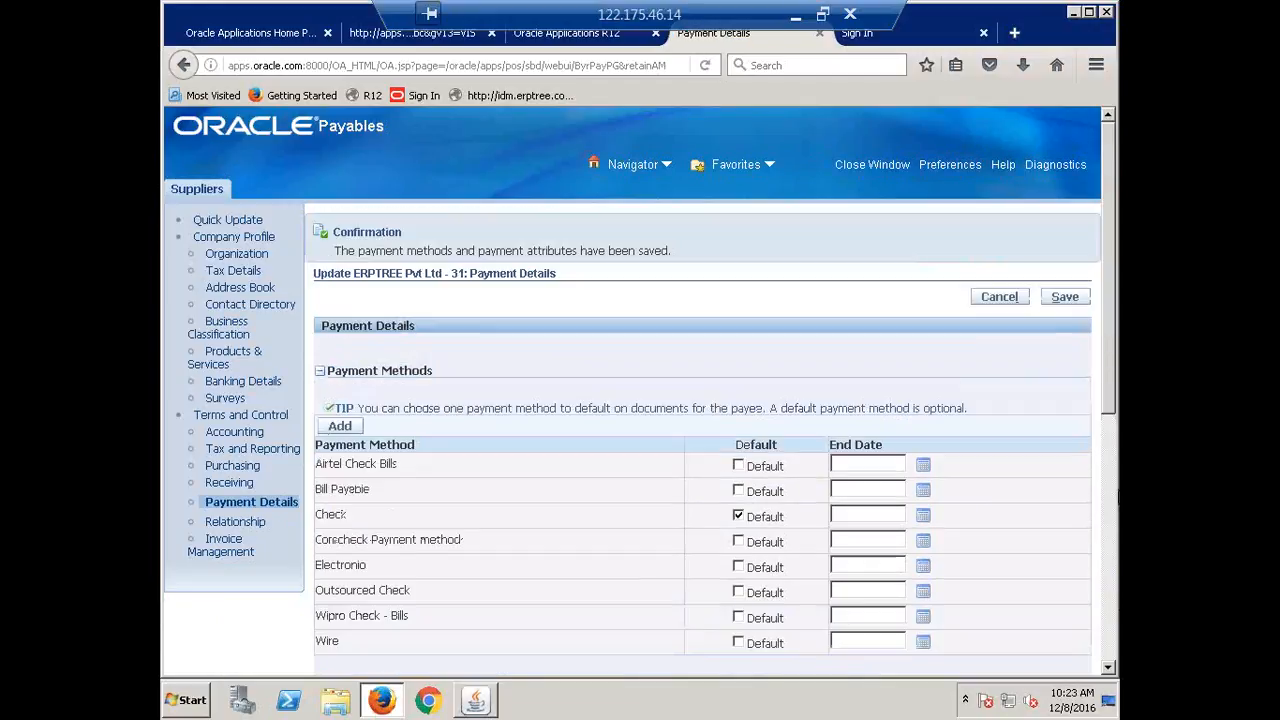
# Set Check as the default payment method for the HYDERABAD site and save.
pyautogui.scroll(-5, 1048, 484)
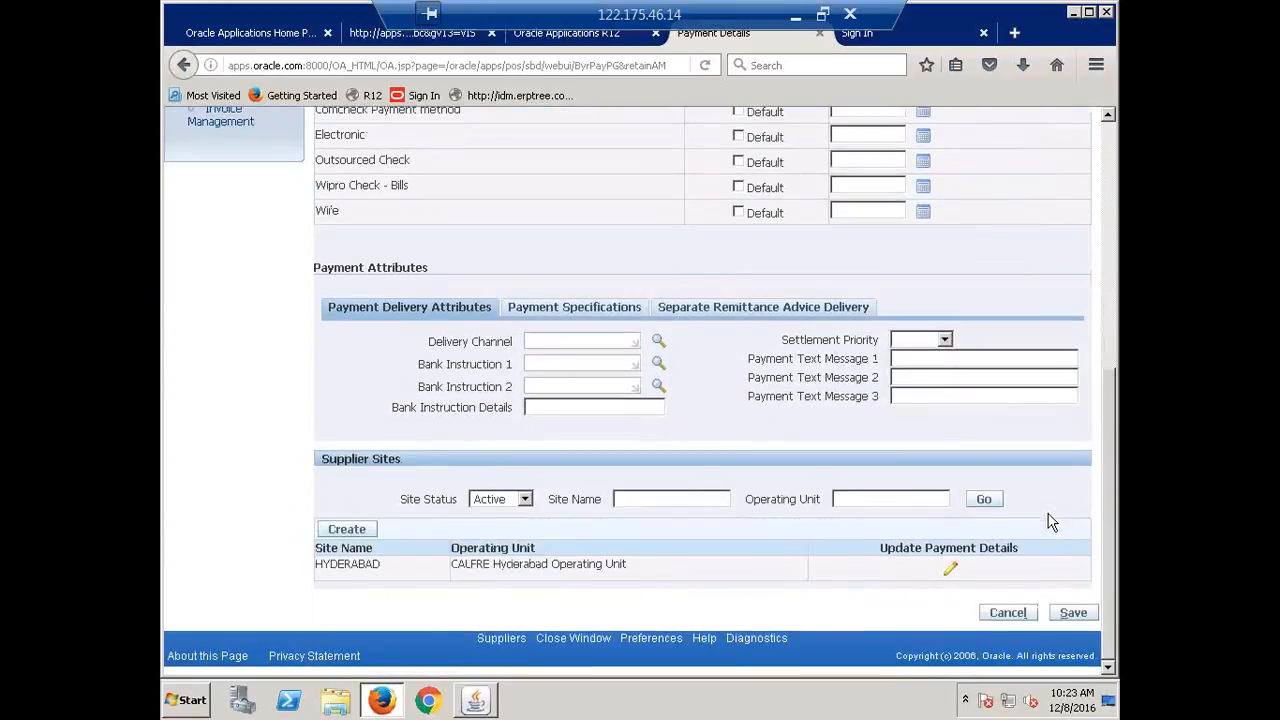
pyautogui.click(951, 569)
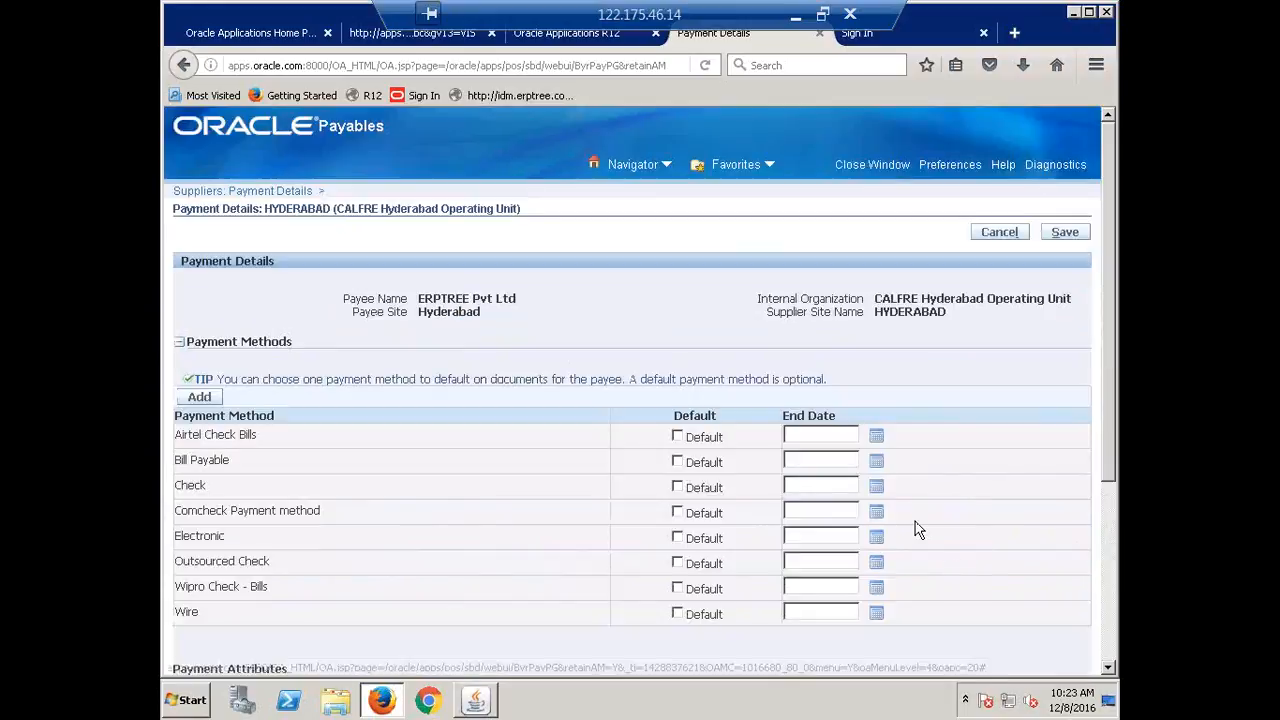
pyautogui.scroll(-3, 918, 530)
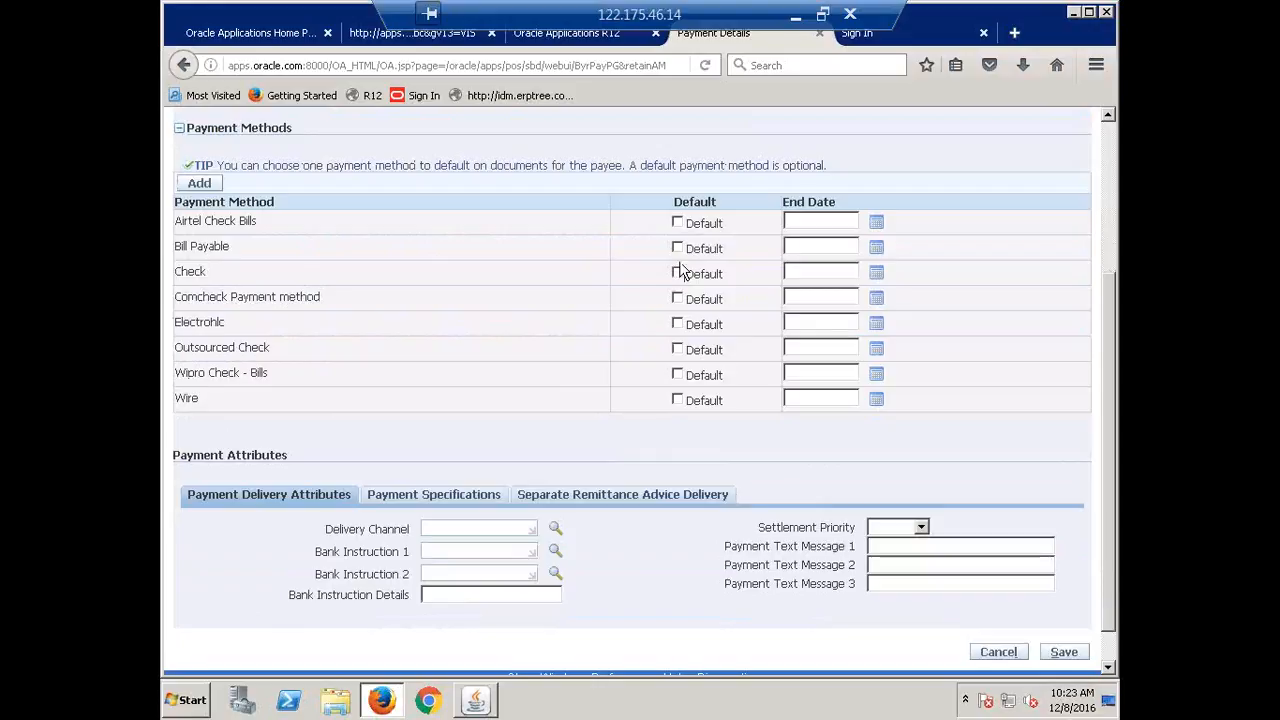
pyautogui.click(677, 274)
pyautogui.click(1064, 652)
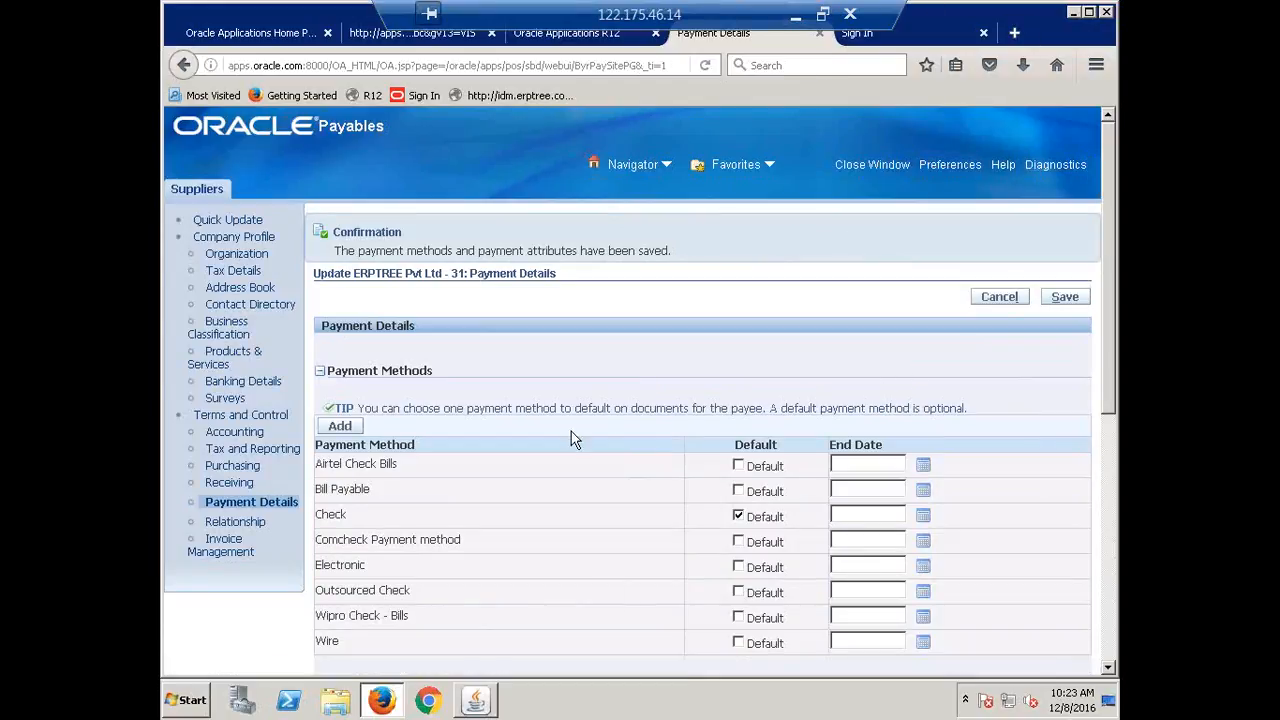
# Return to the Navigator and select Supplier Merge under Suppliers.
pyautogui.click(476, 704)
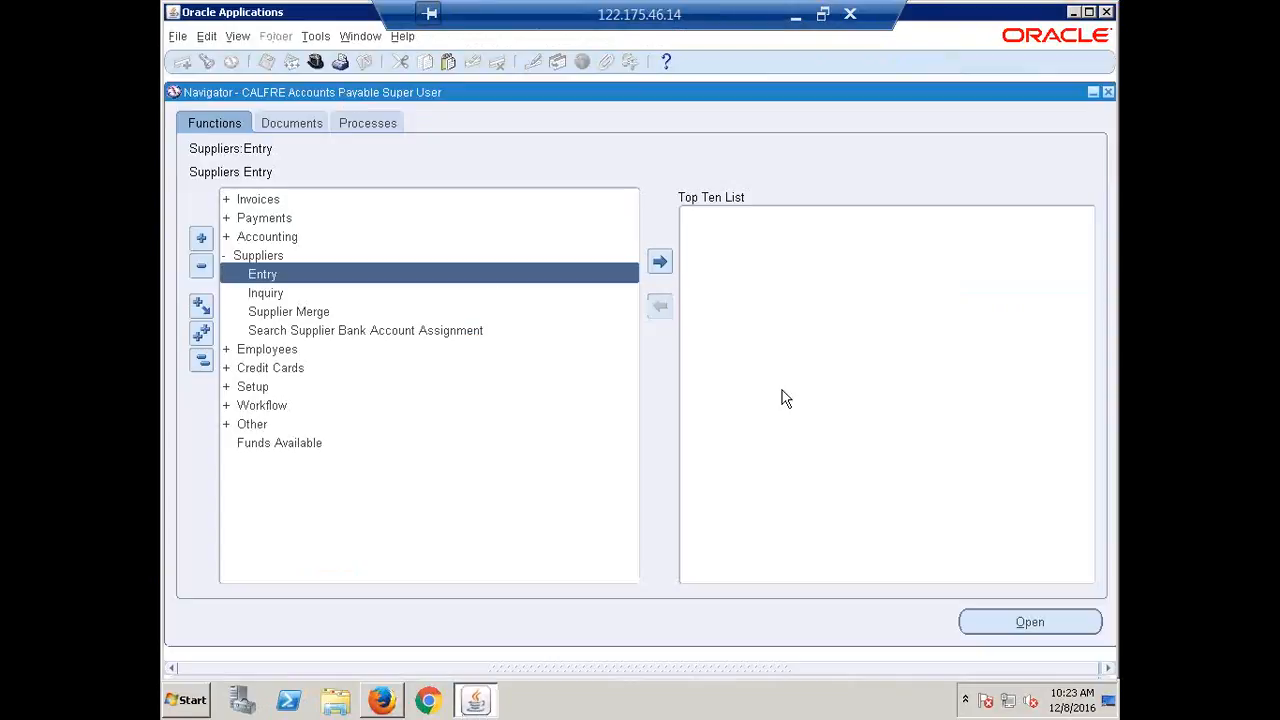
pyautogui.click(287, 313)
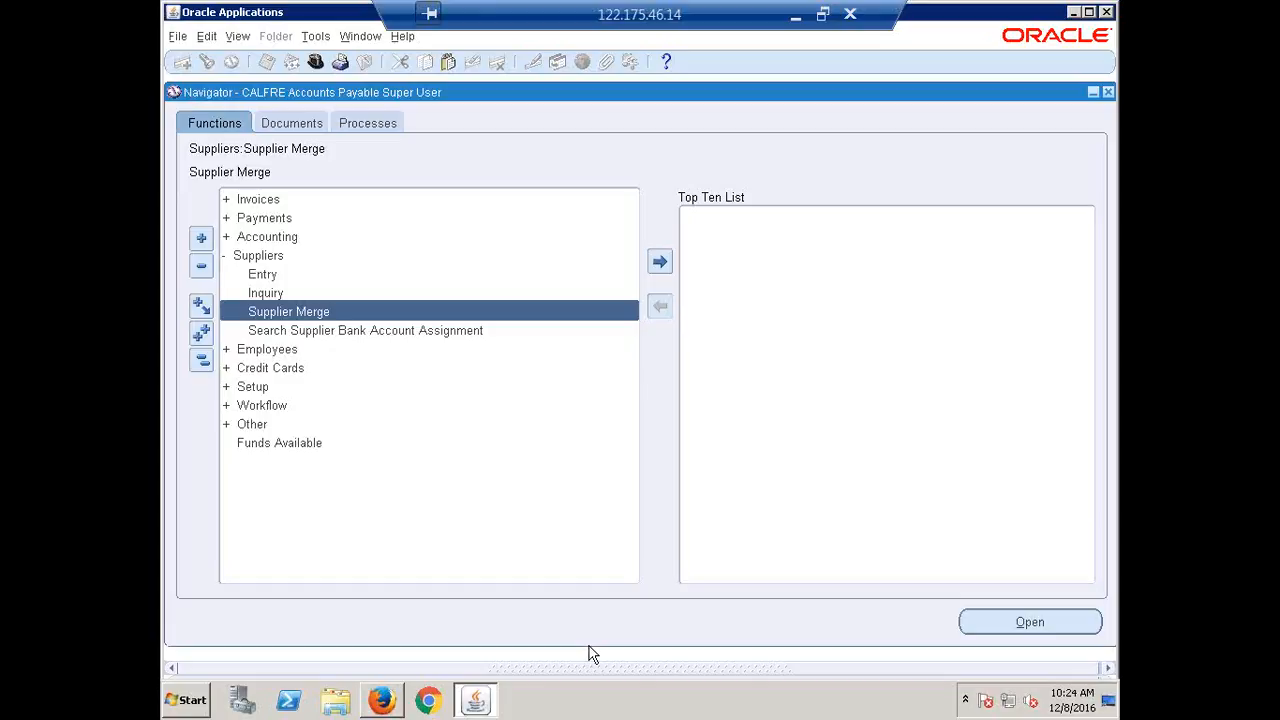
# Open Supplier Merge with From Fusion Organization (HYDERABAD SITE) and To ERPTREE Pvt Ltd.
pyautogui.doubleClick(314, 313)
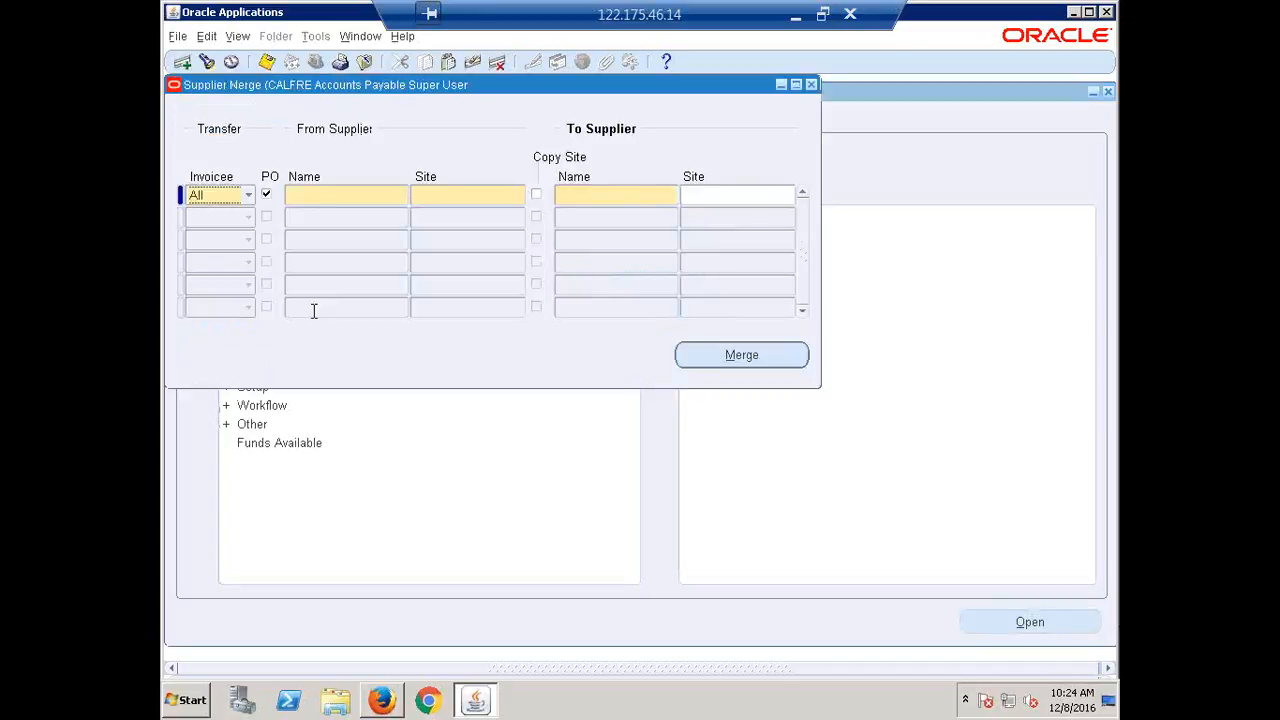
pyautogui.click(331, 198)
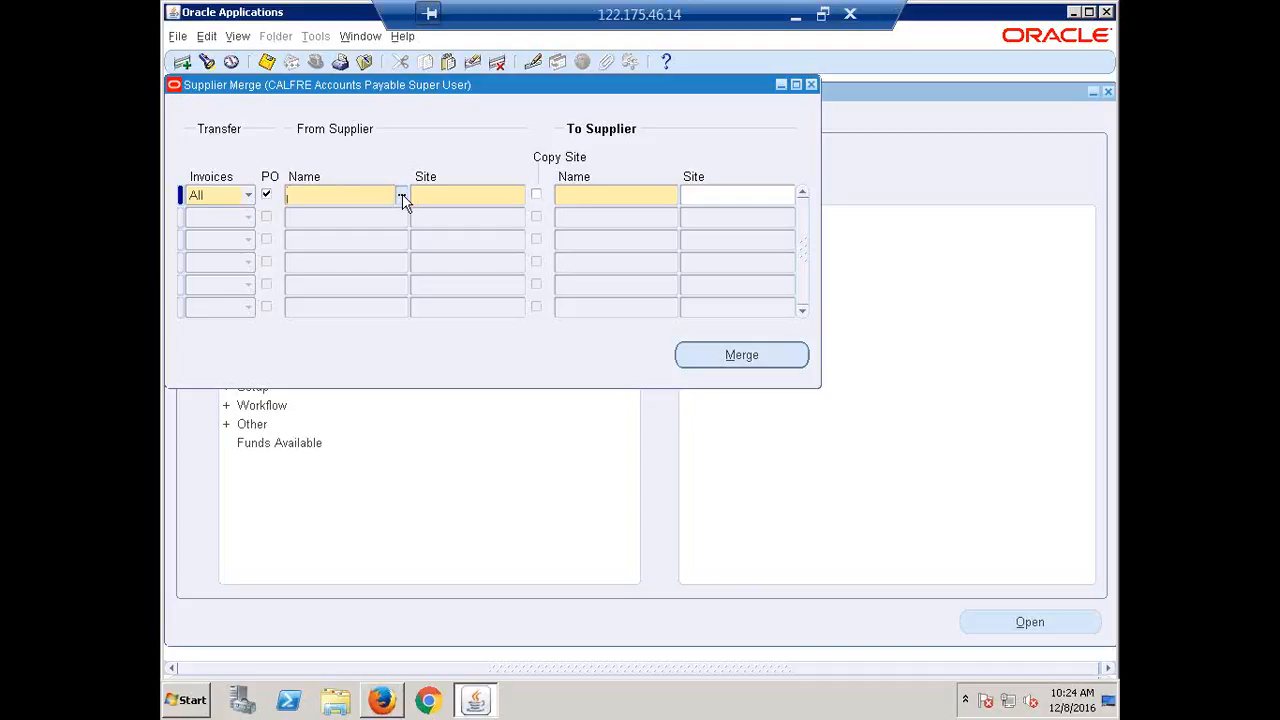
pyautogui.write('fusion or')
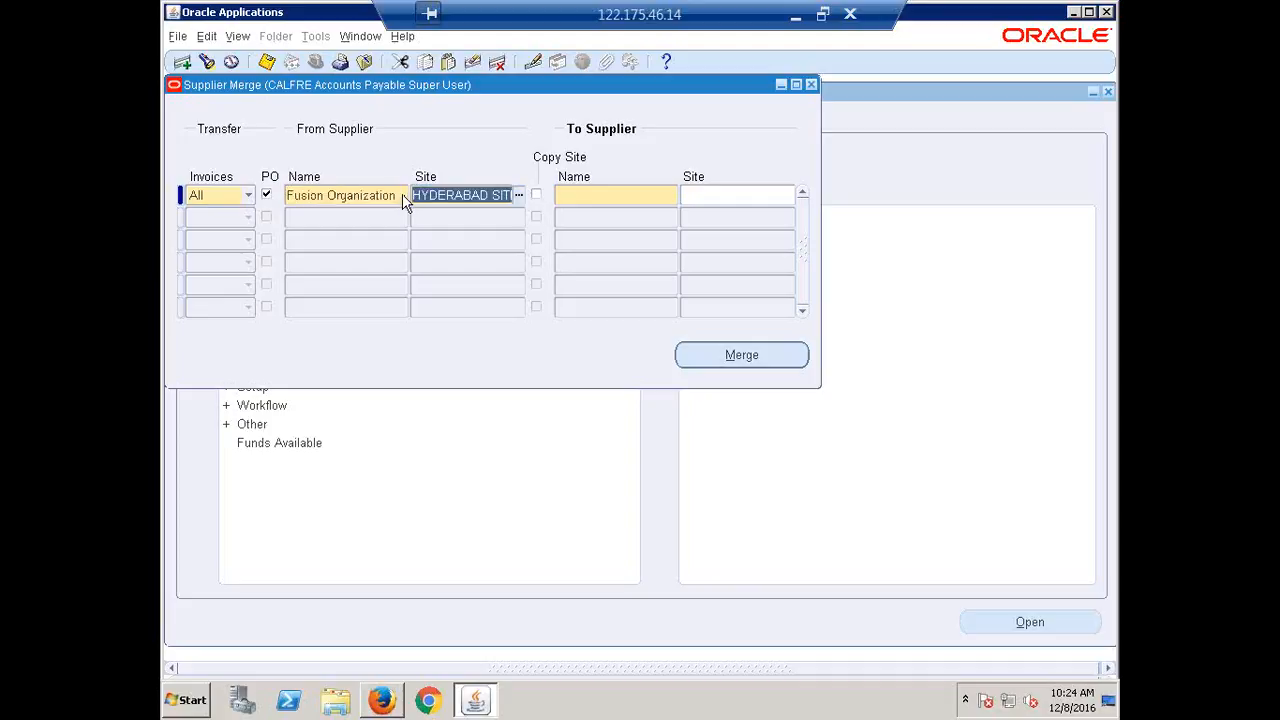
pyautogui.press('Tab')
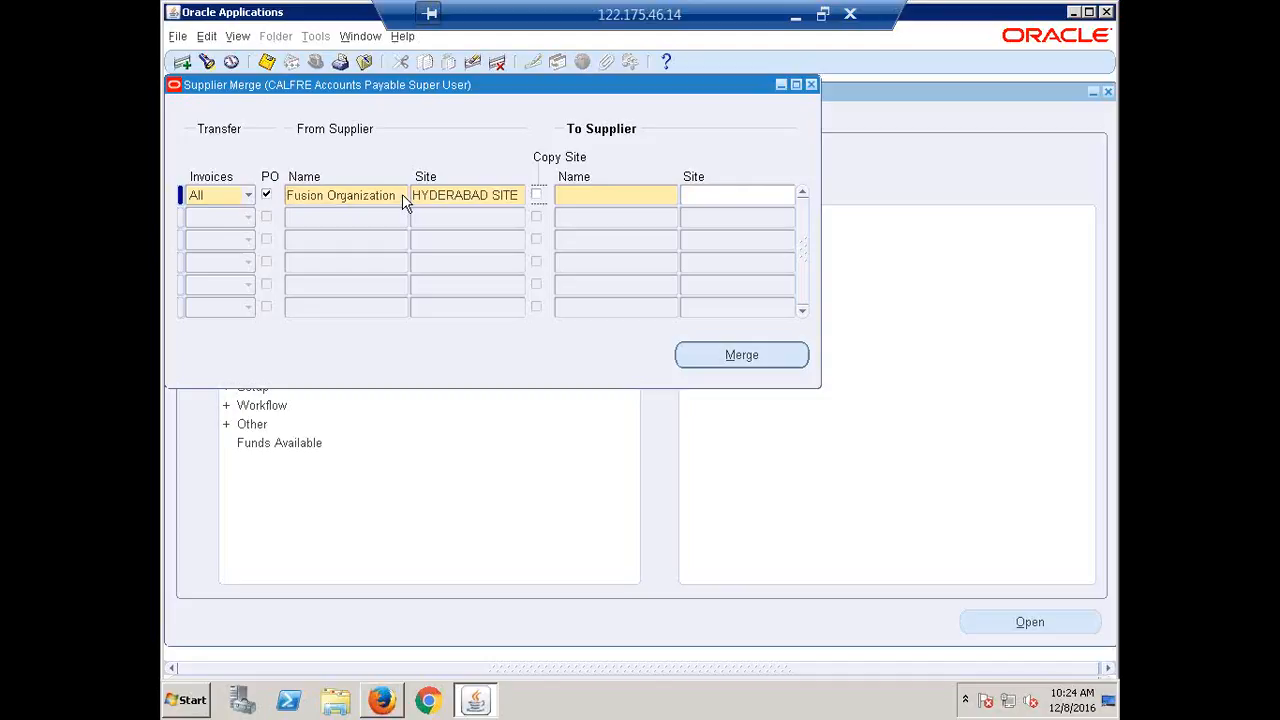
pyautogui.press('Tab')
pyautogui.write('erptree')
pyautogui.press('Tab')
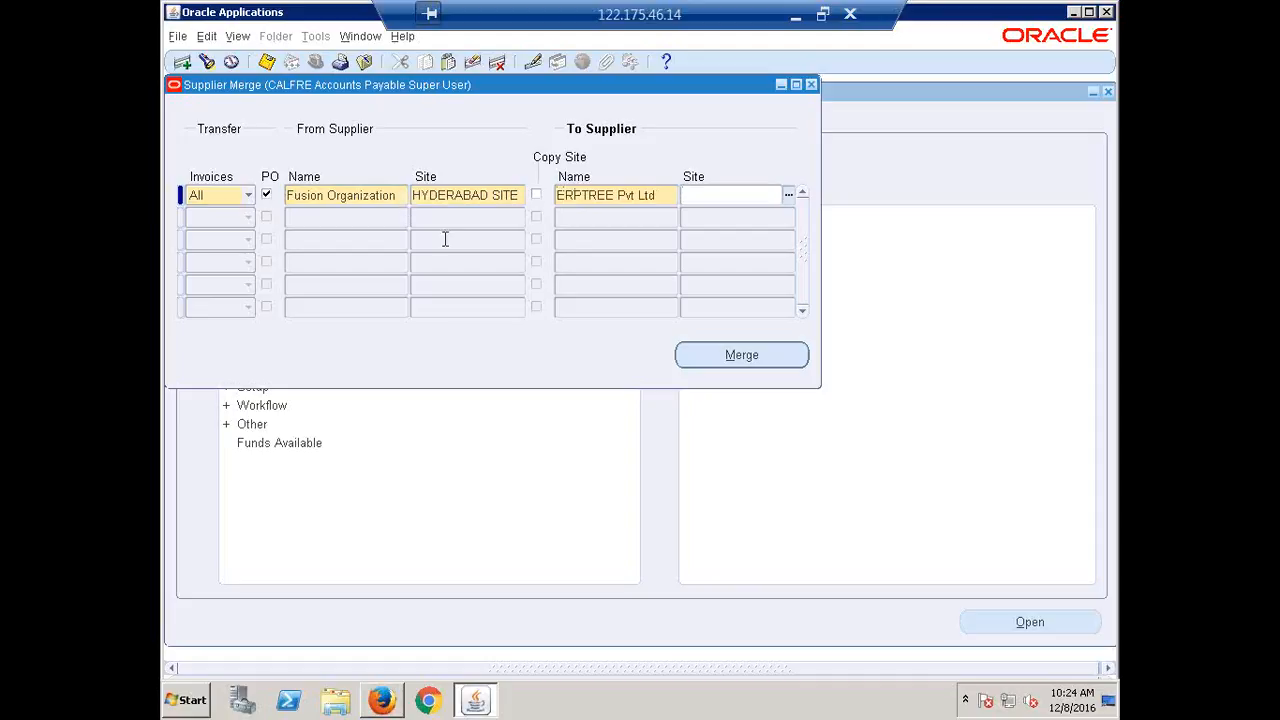
# Set the destination site to HYDERABAD, leaving the copy-site option off.
pyautogui.click(502, 196)
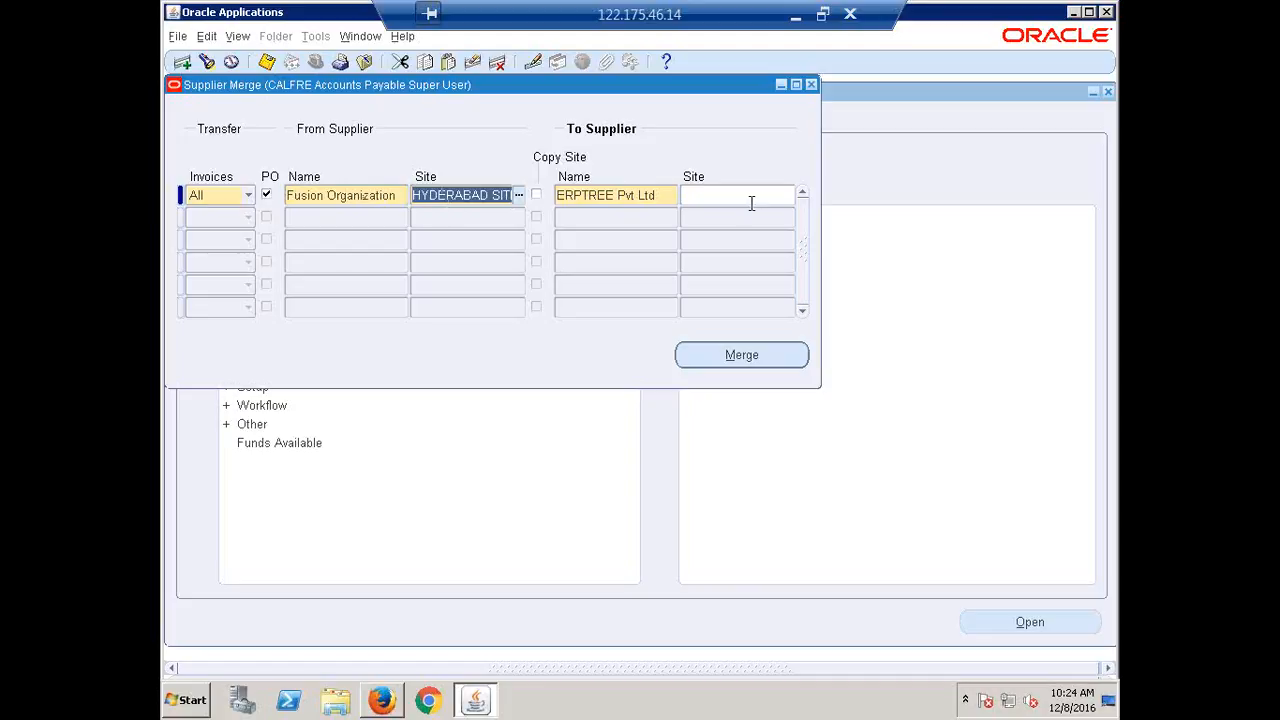
pyautogui.click(720, 195)
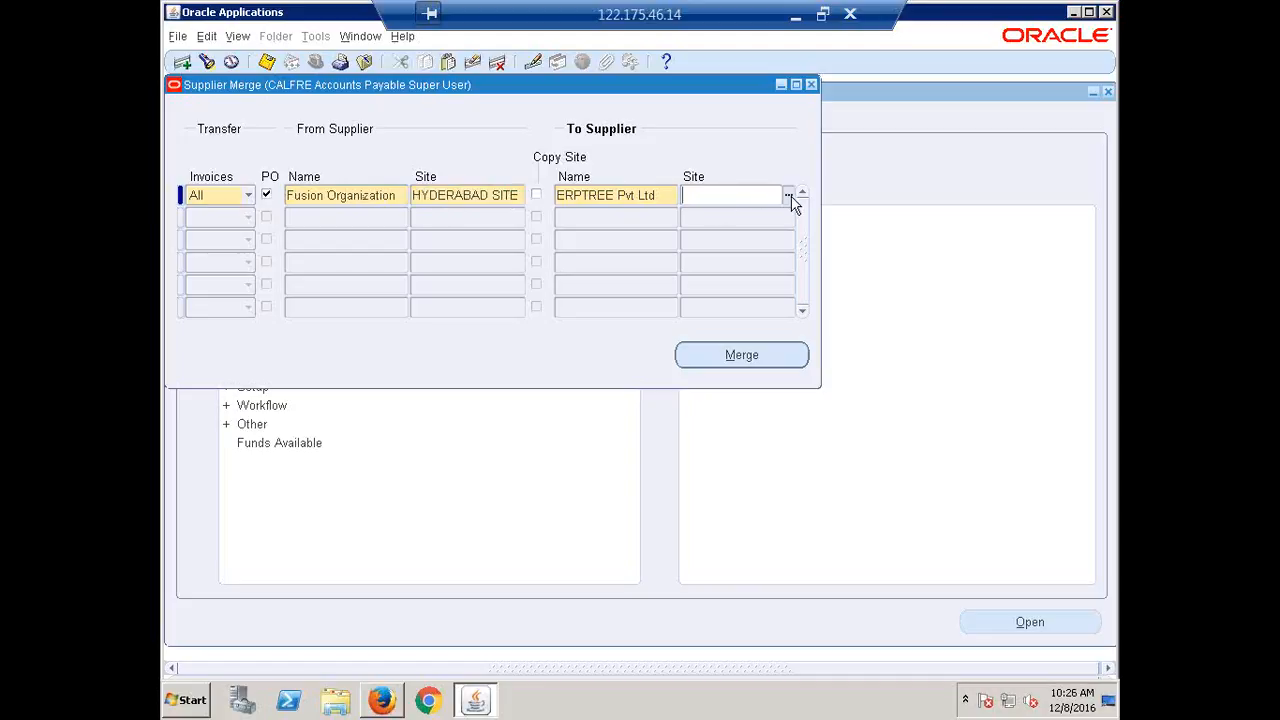
pyautogui.click(789, 196)
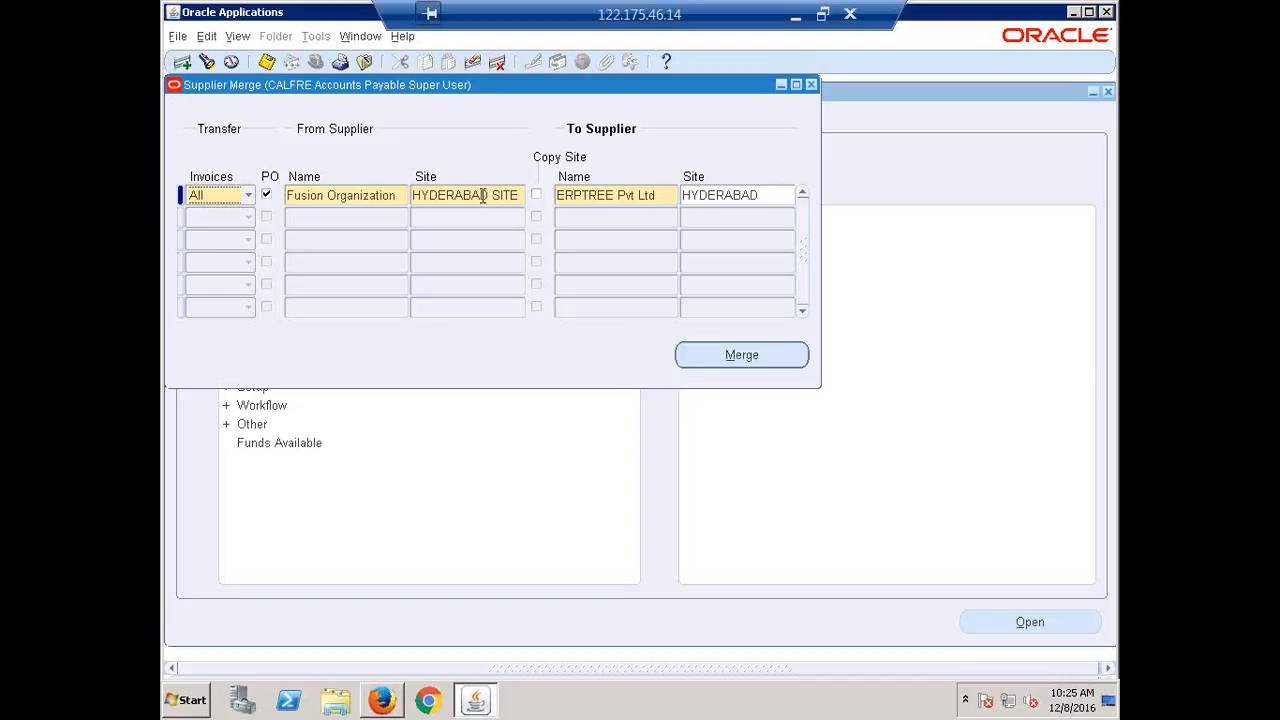
pyautogui.click(713, 192)
pyautogui.doubleClick(712, 190)
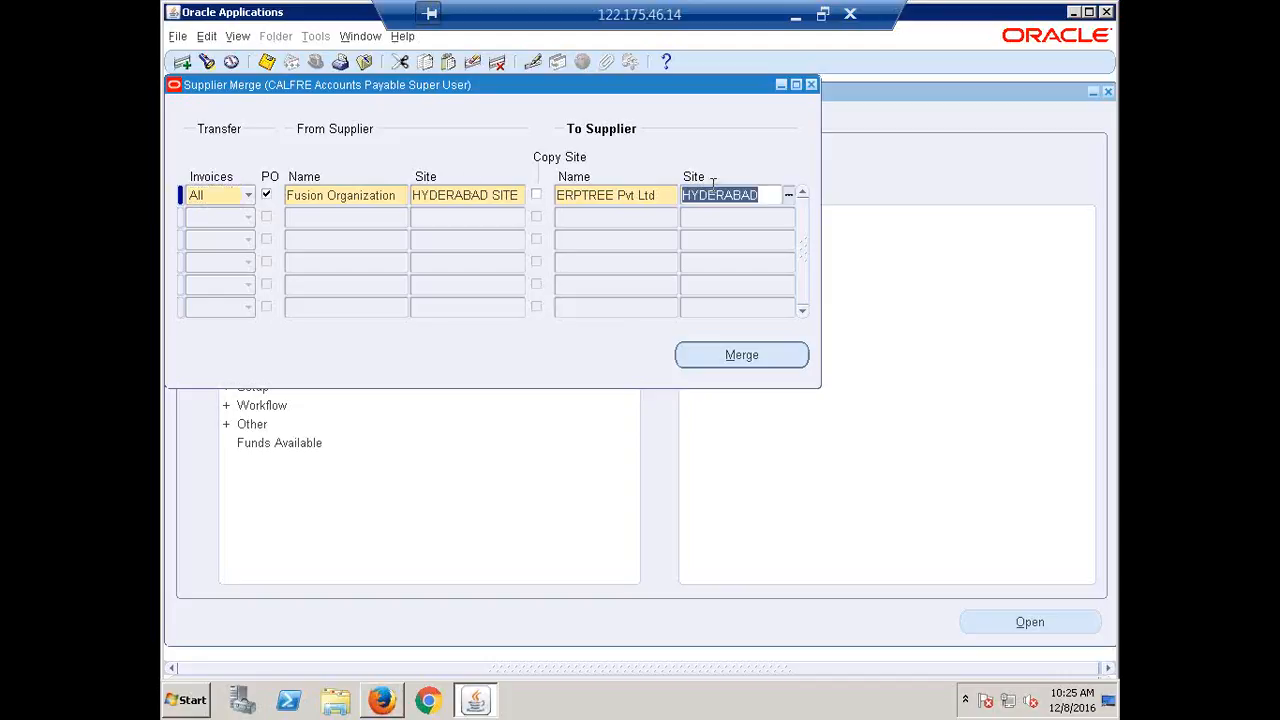
pyautogui.press('Delete')
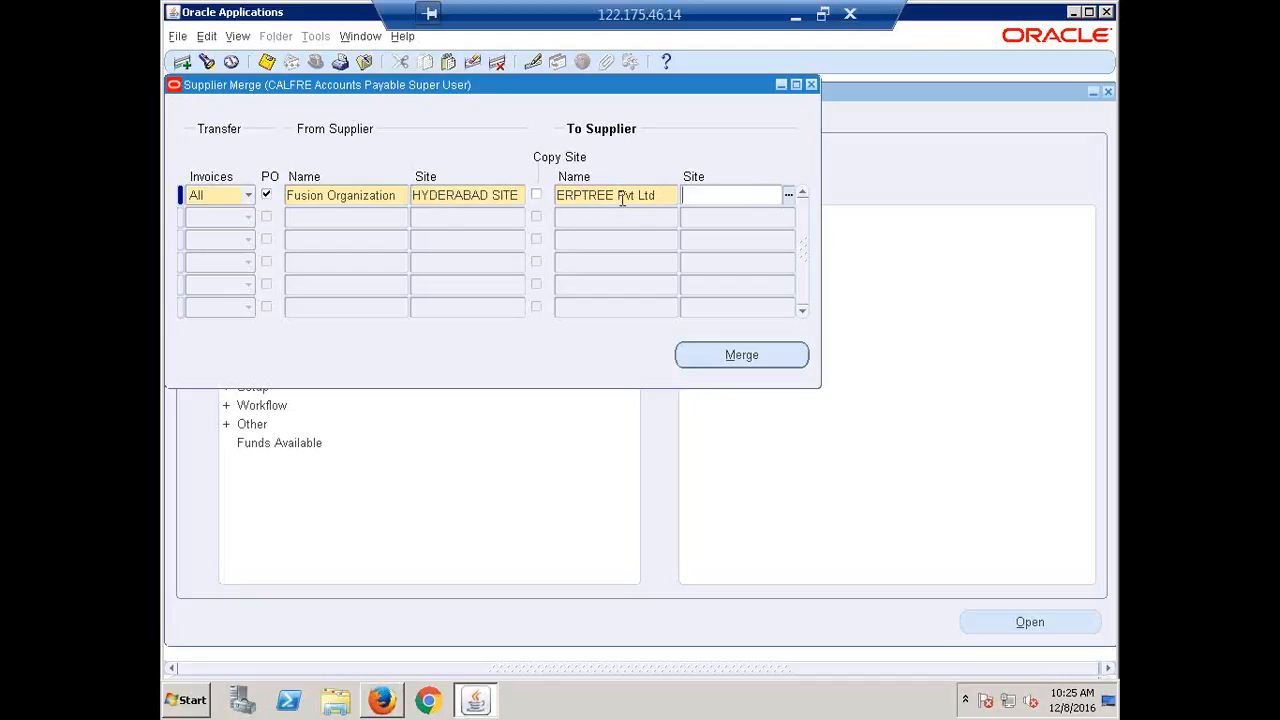
pyautogui.click(537, 197)
pyautogui.click(537, 196)
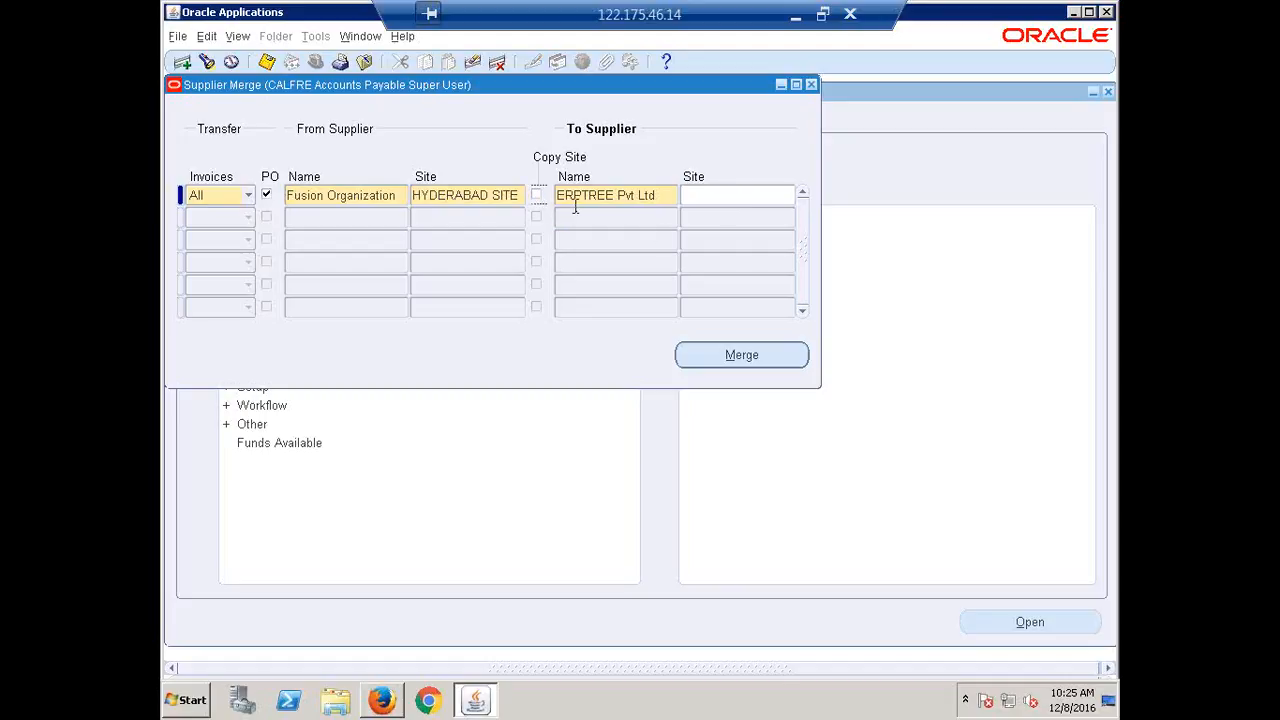
pyautogui.click(726, 201)
pyautogui.click(789, 197)
pyautogui.click(266, 194)
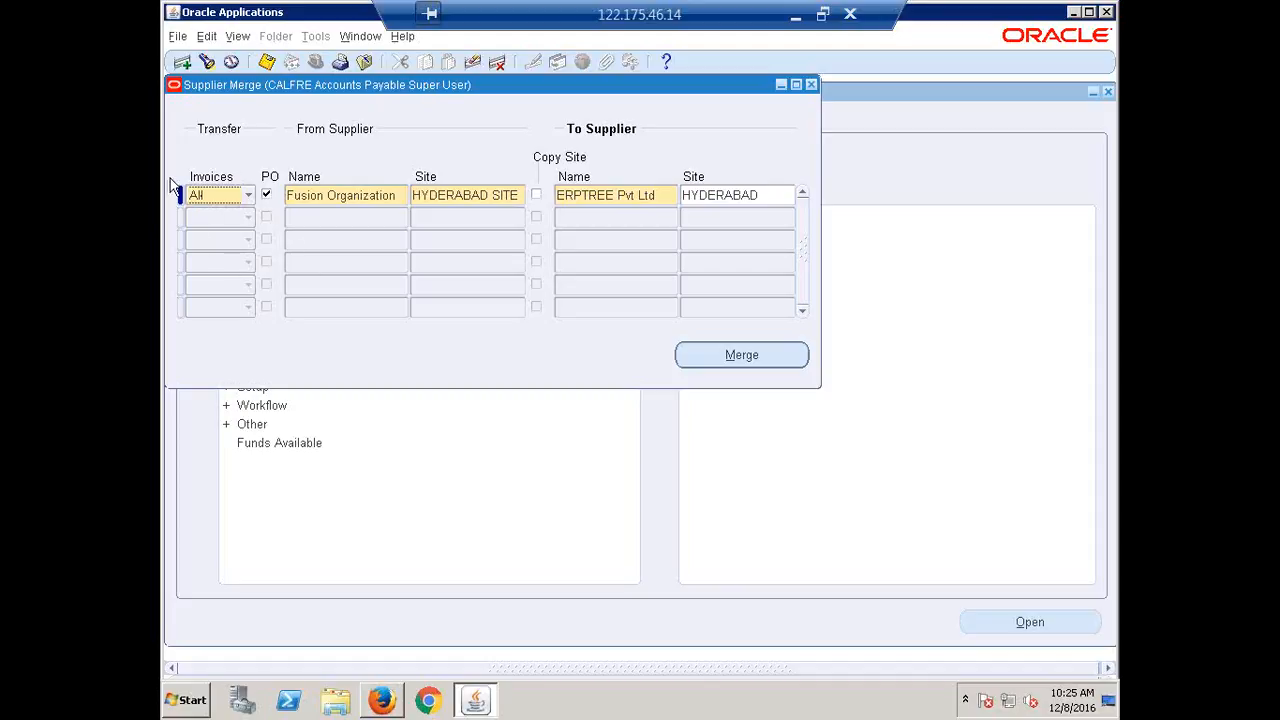
pyautogui.click(249, 197)
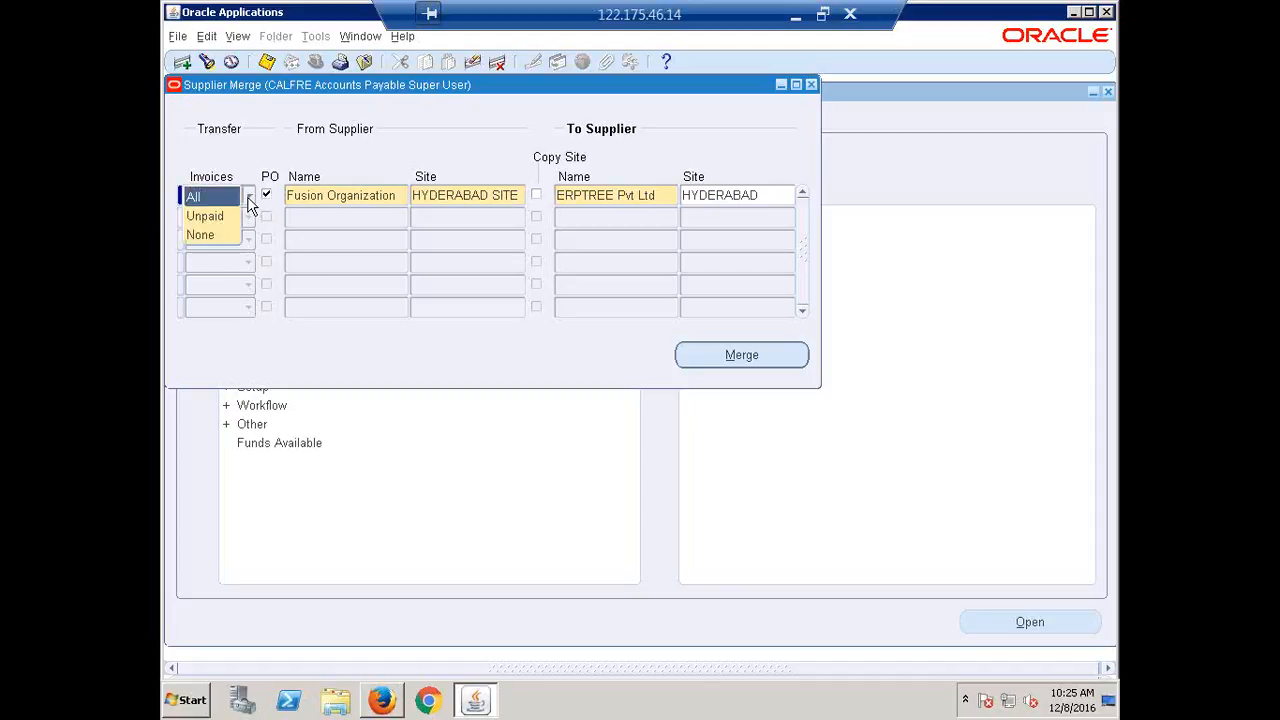
pyautogui.click(203, 236)
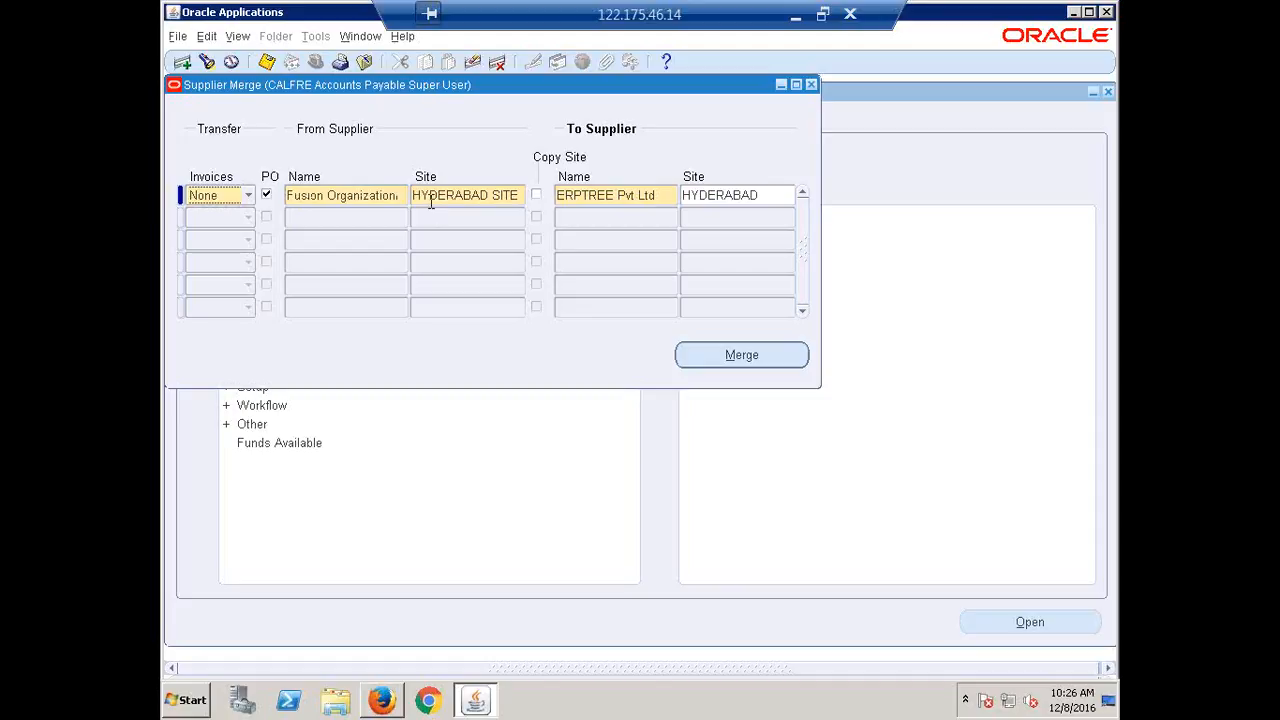
pyautogui.click(248, 196)
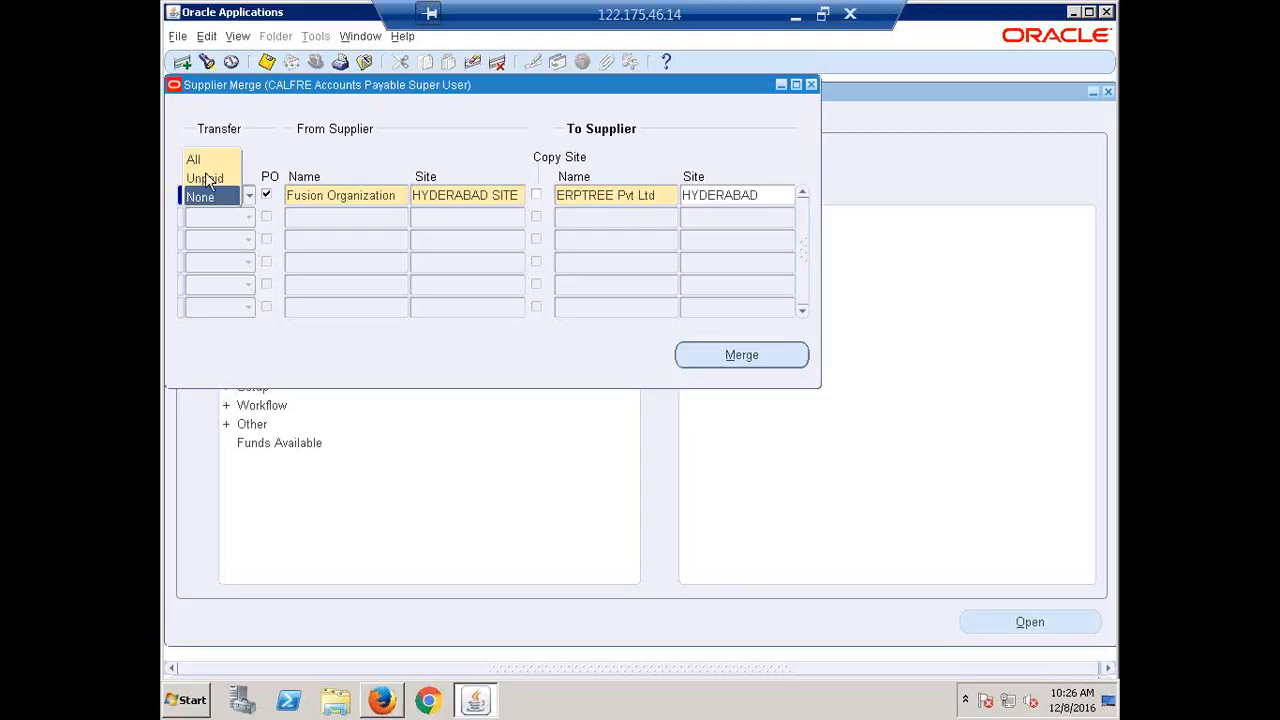
pyautogui.click(201, 162)
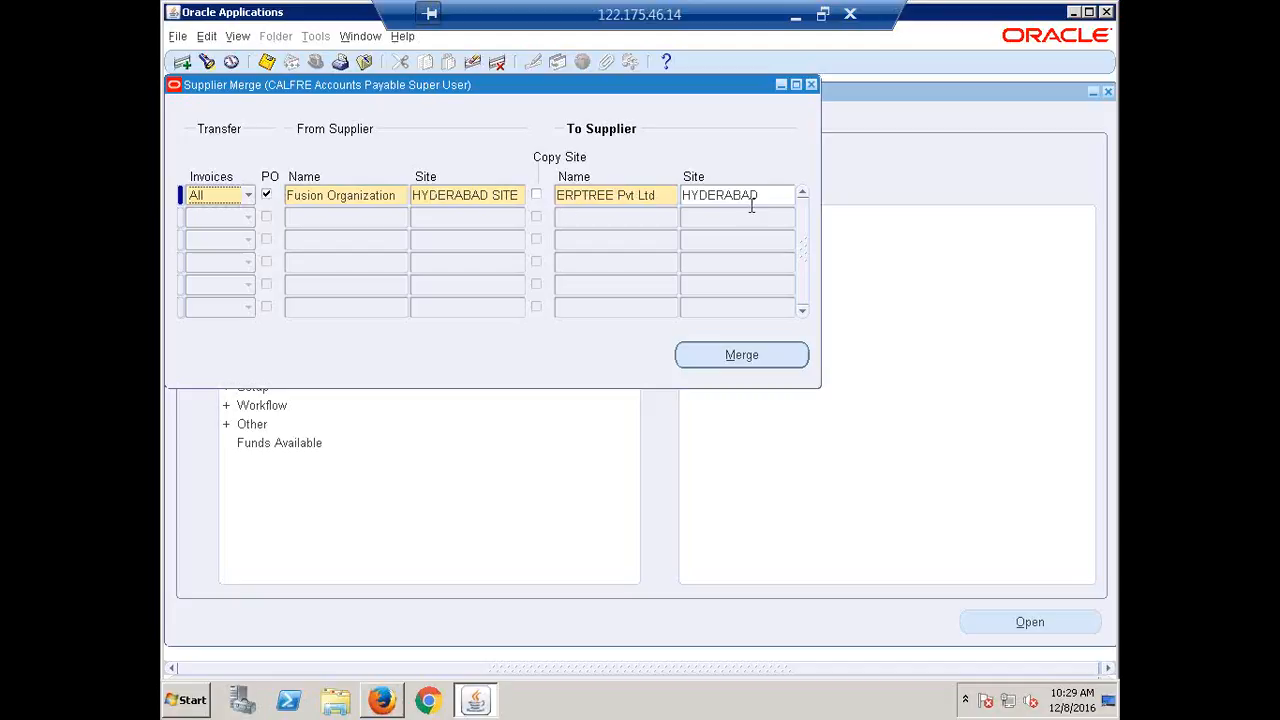
# Submit the merge, accept the irreversible-merge caution, and acknowledge request 5874581.
pyautogui.click(738, 356)
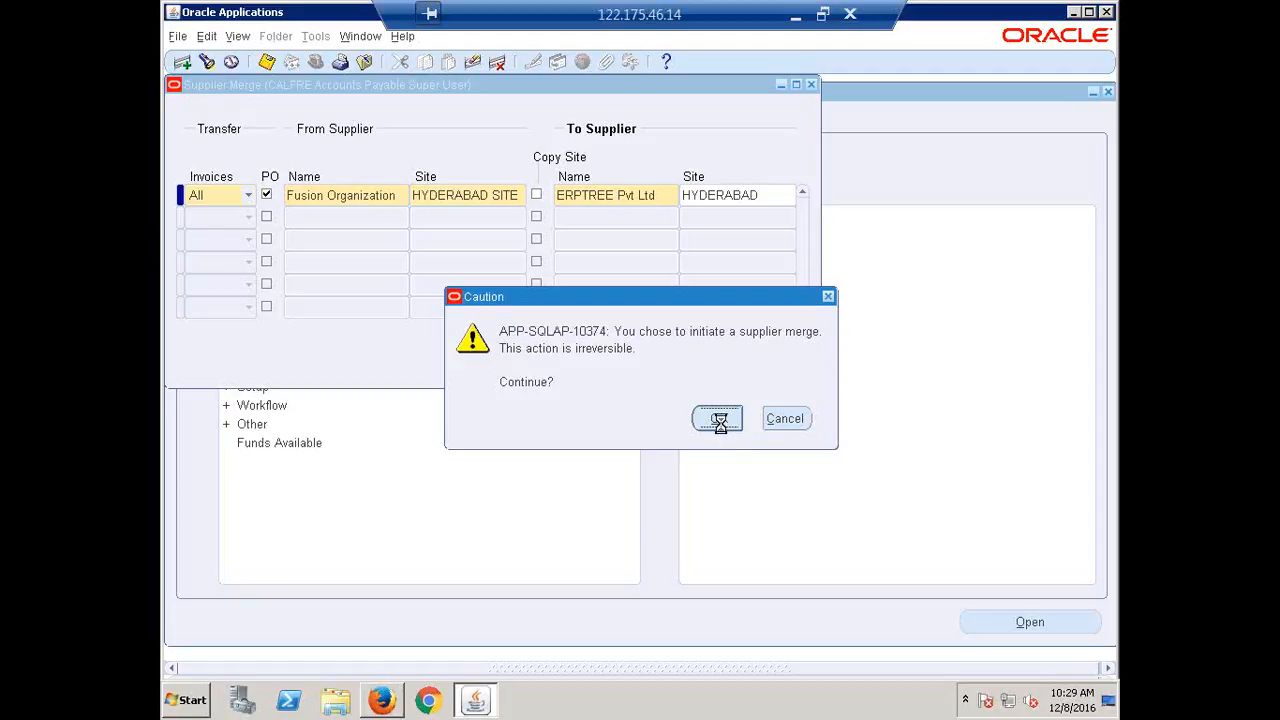
pyautogui.click(720, 420)
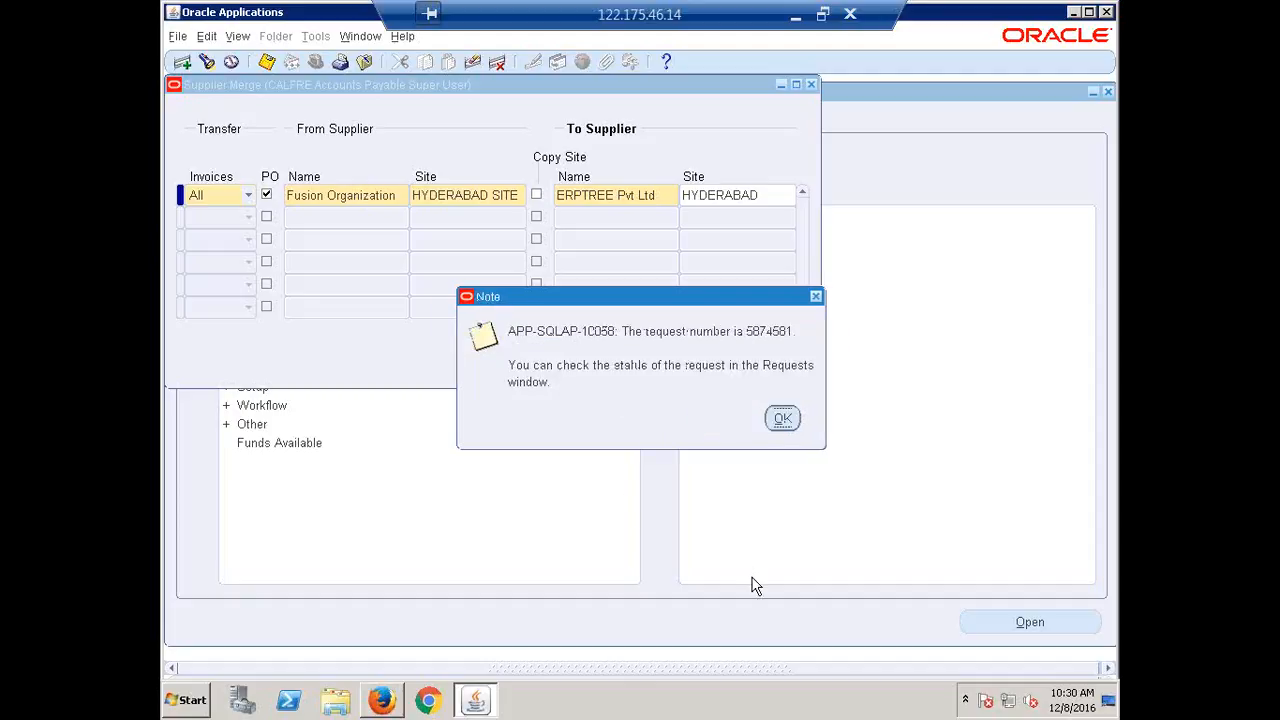
pyautogui.click(783, 421)
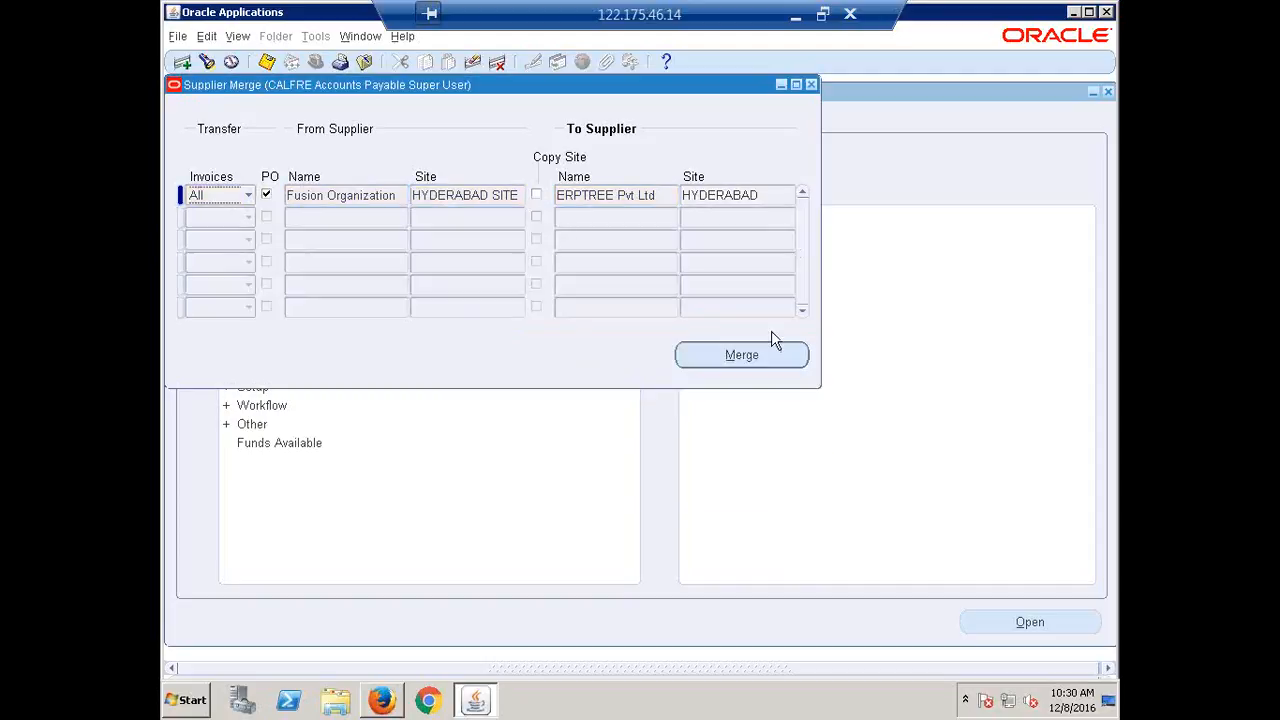
# Close the Supplier Merge form and open the Requests window.
pyautogui.click(812, 84)
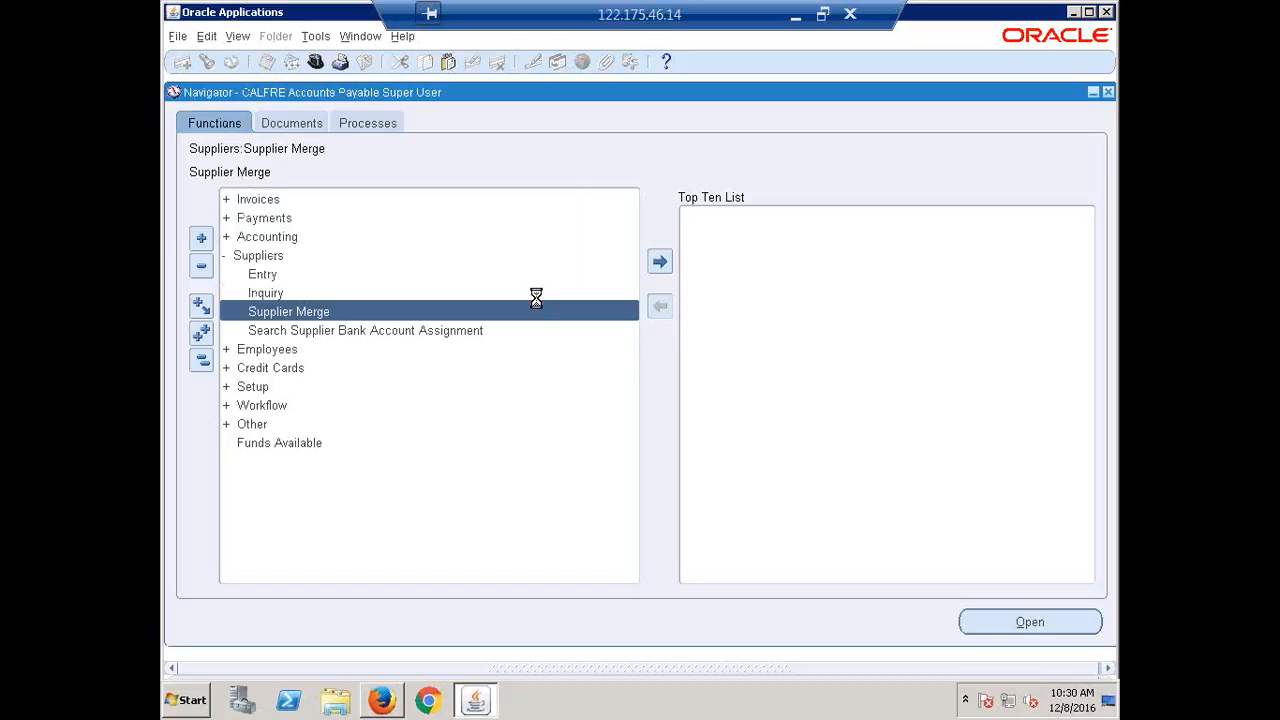
pyautogui.hotkey('alt', 'i')
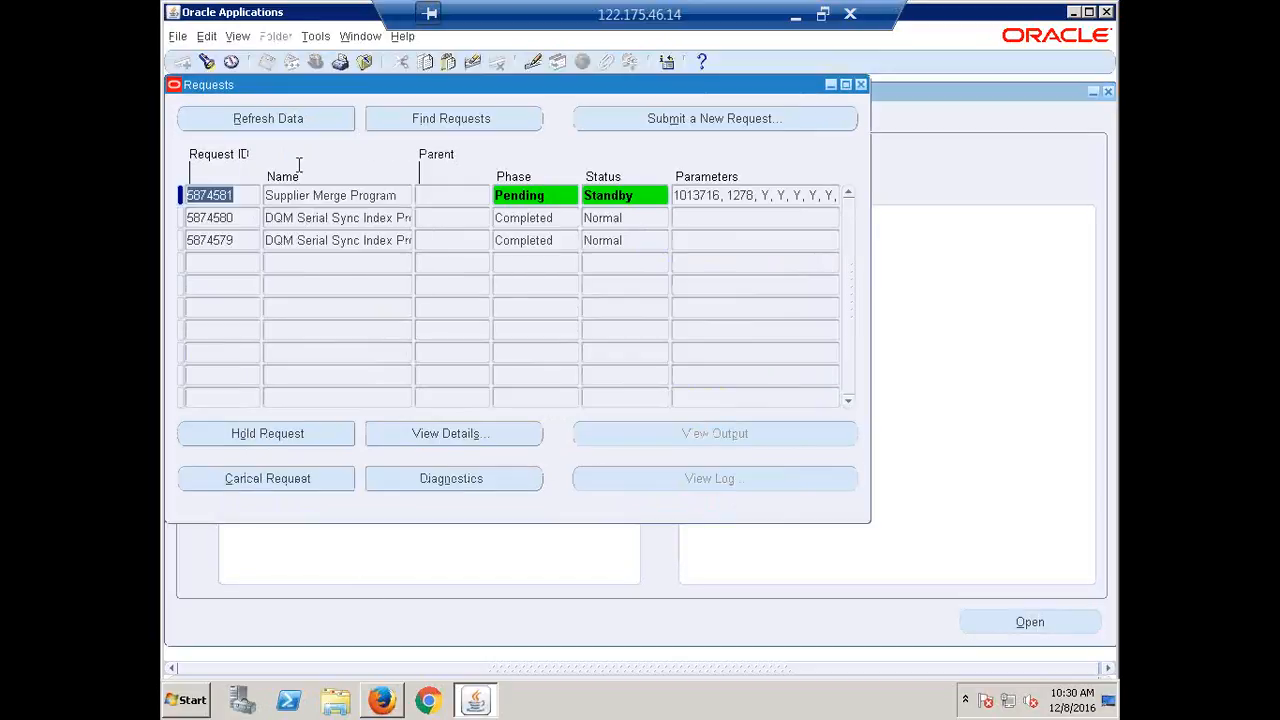
pyautogui.click(275, 124)
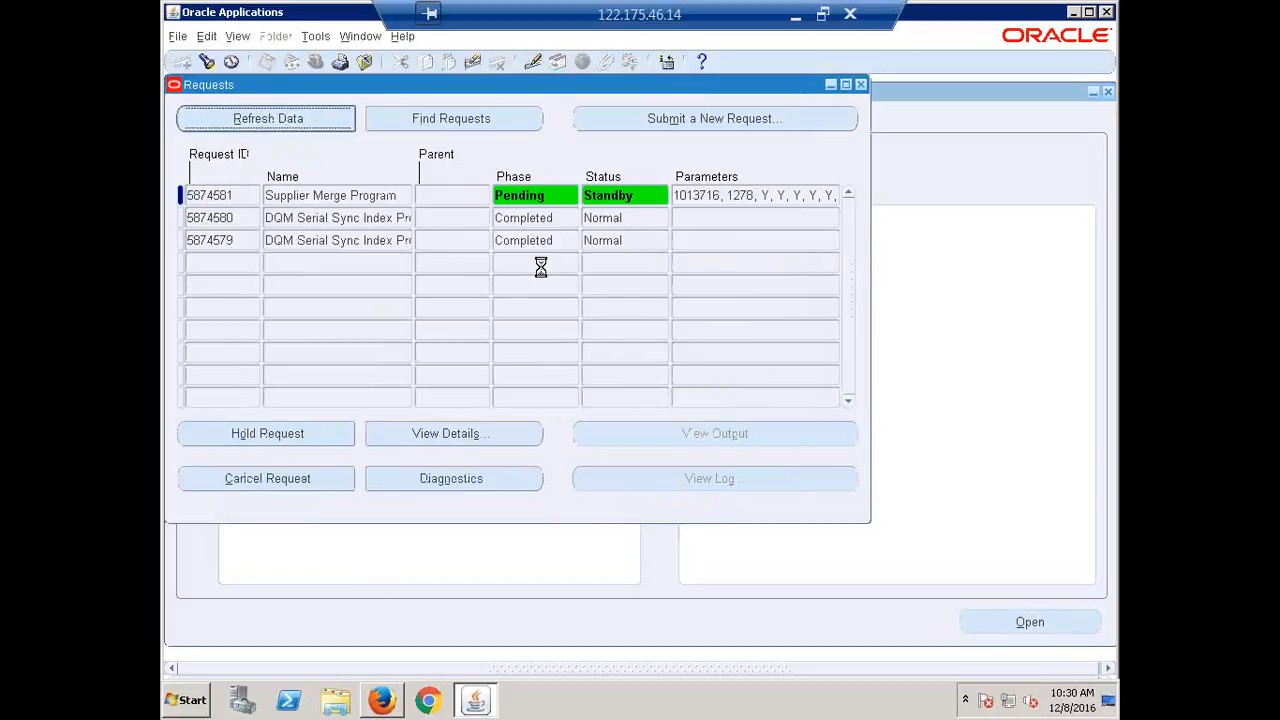
pyautogui.click(257, 119)
pyautogui.click(254, 118)
# Refresh the request list until the Supplier Merge Program shows phase Running, status Normal.
pyautogui.click(257, 119)
pyautogui.click(257, 119)
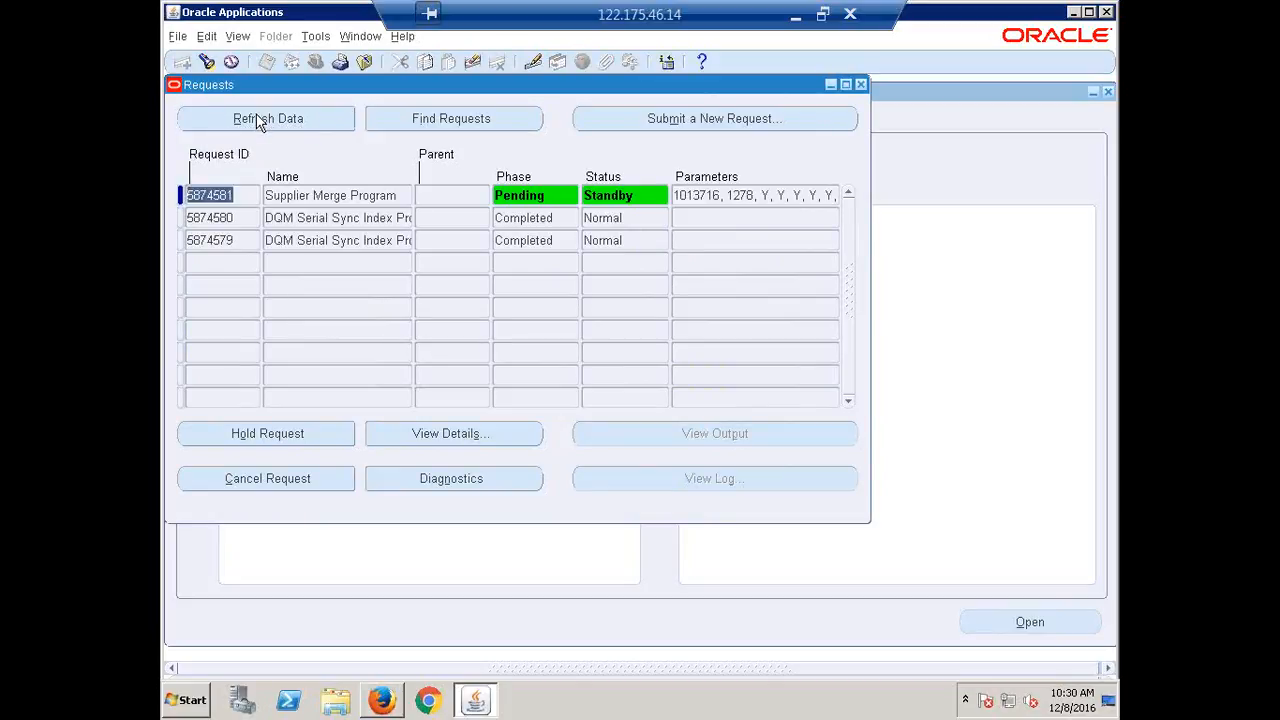
pyautogui.click(257, 119)
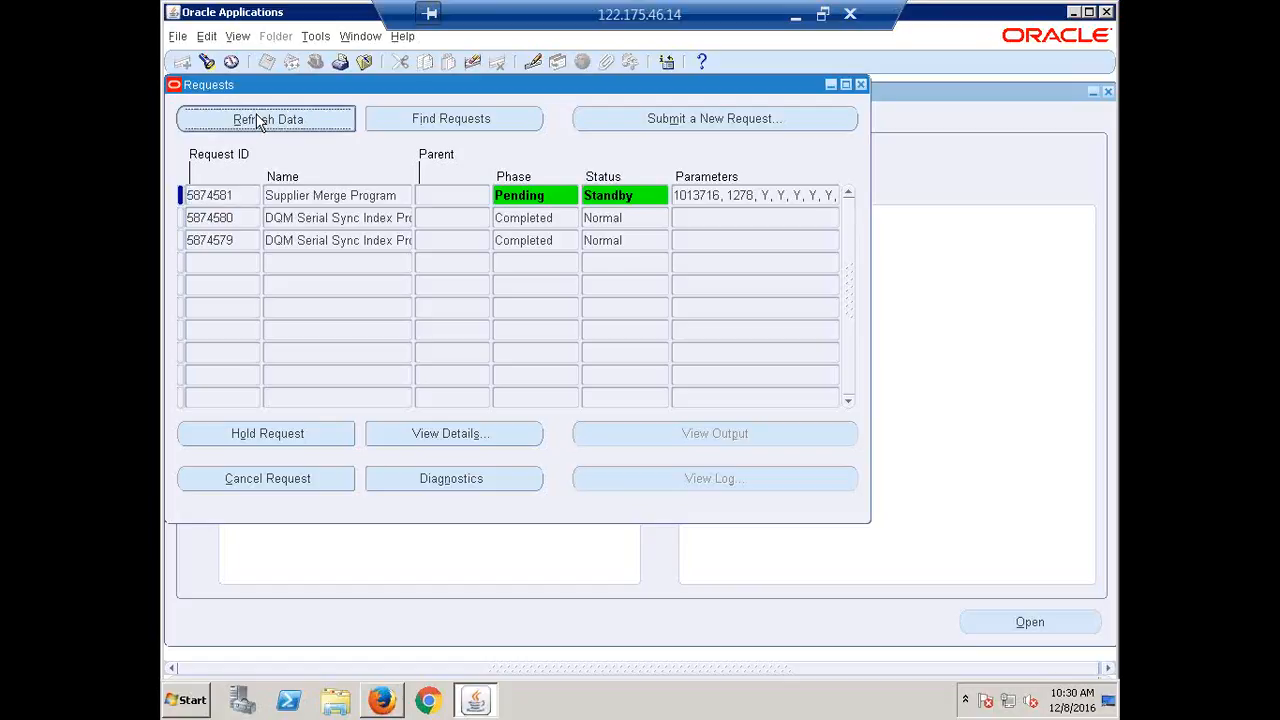
pyautogui.click(257, 119)
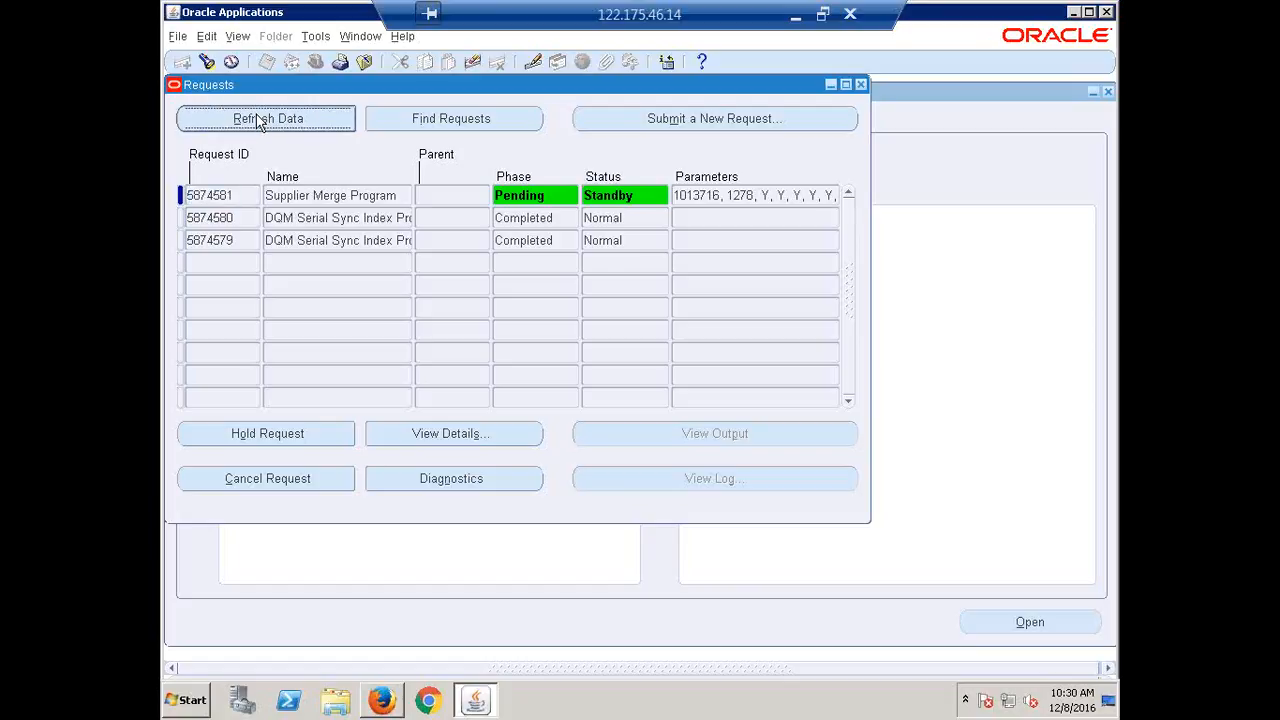
pyautogui.click(256, 117)
pyautogui.click(256, 117)
pyautogui.click(256, 117)
pyautogui.click(256, 117)
pyautogui.click(256, 117)
pyautogui.click(256, 117)
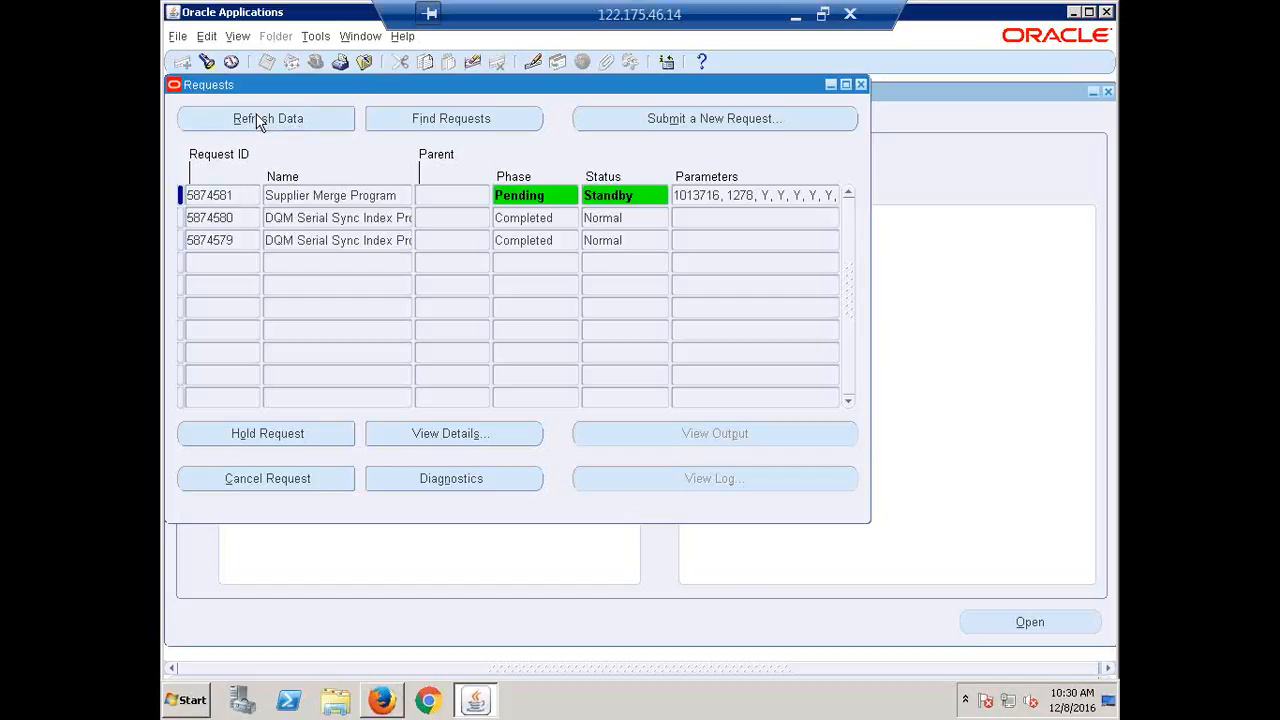
pyautogui.click(256, 117)
pyautogui.click(256, 117)
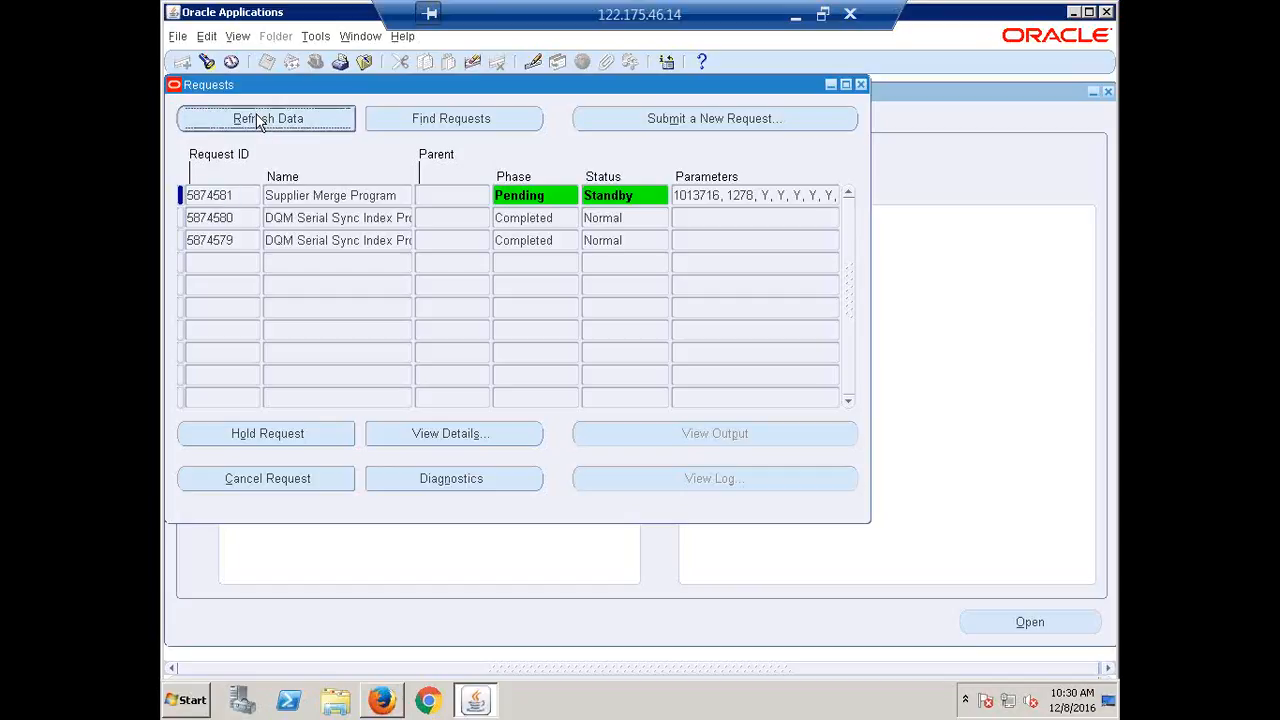
pyautogui.click(256, 117)
pyautogui.click(256, 117)
pyautogui.click(256, 117)
pyautogui.click(256, 117)
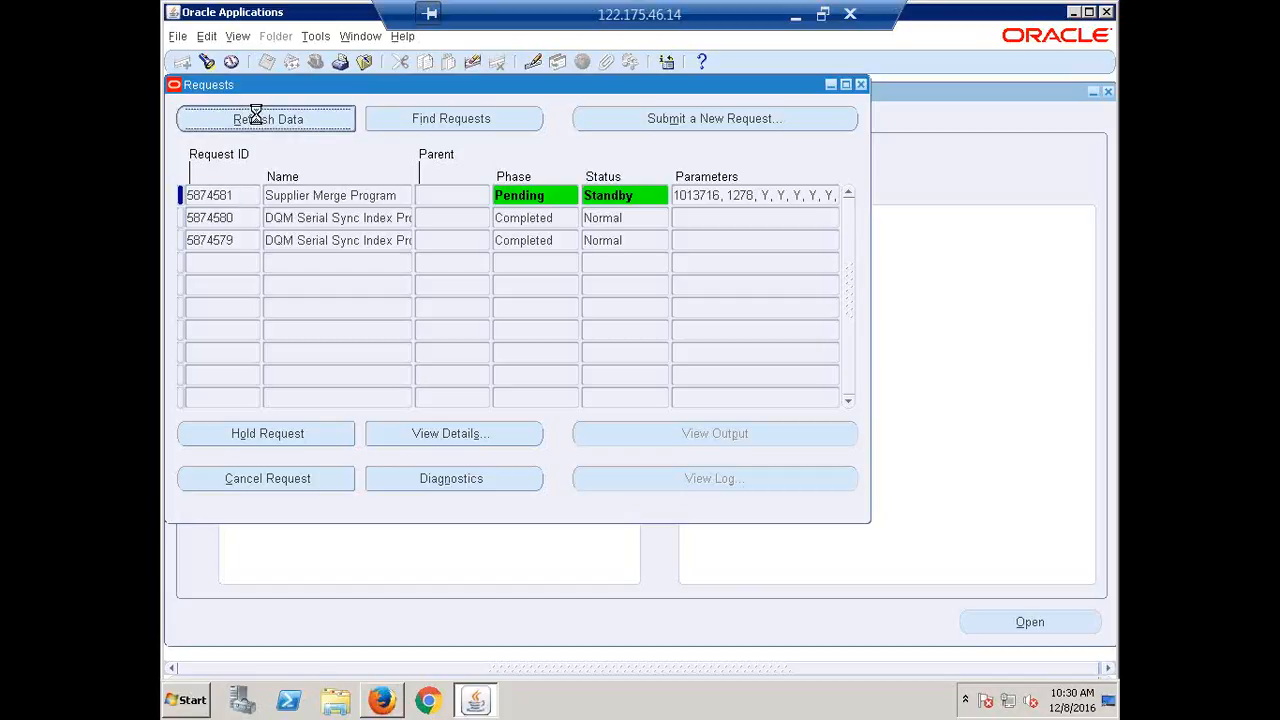
pyautogui.click(256, 117)
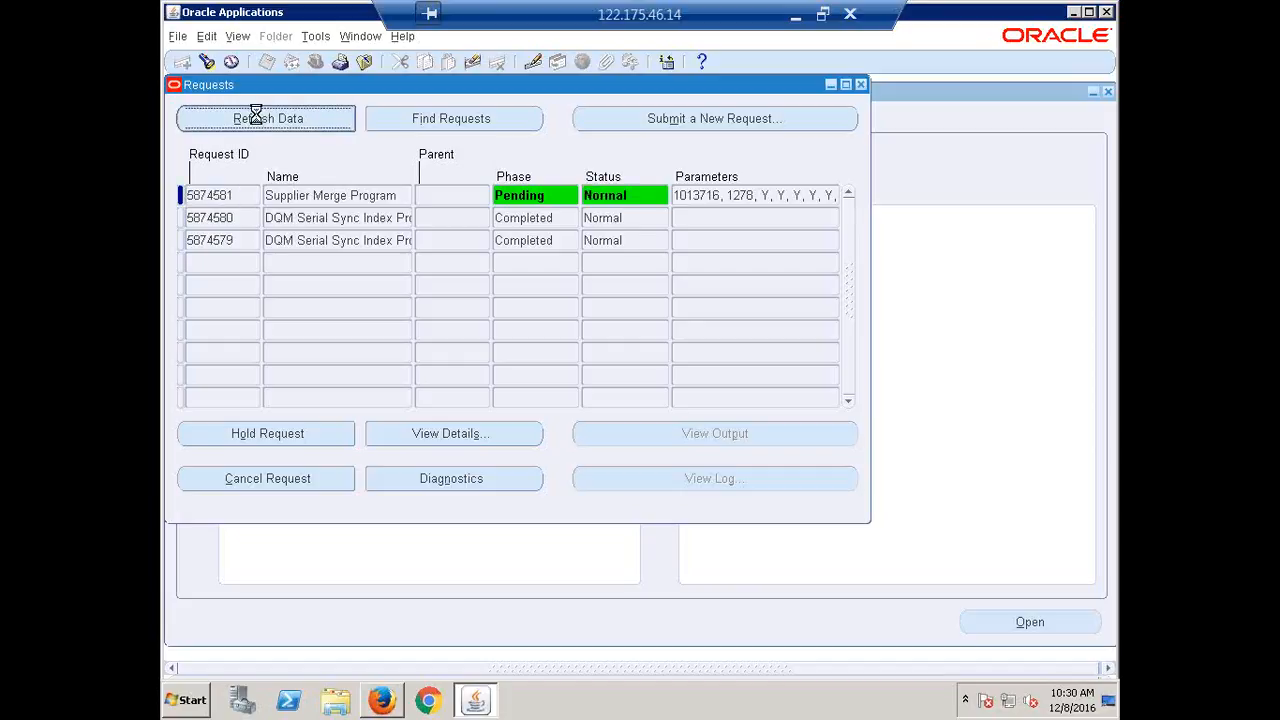
pyautogui.click(256, 117)
pyautogui.click(256, 117)
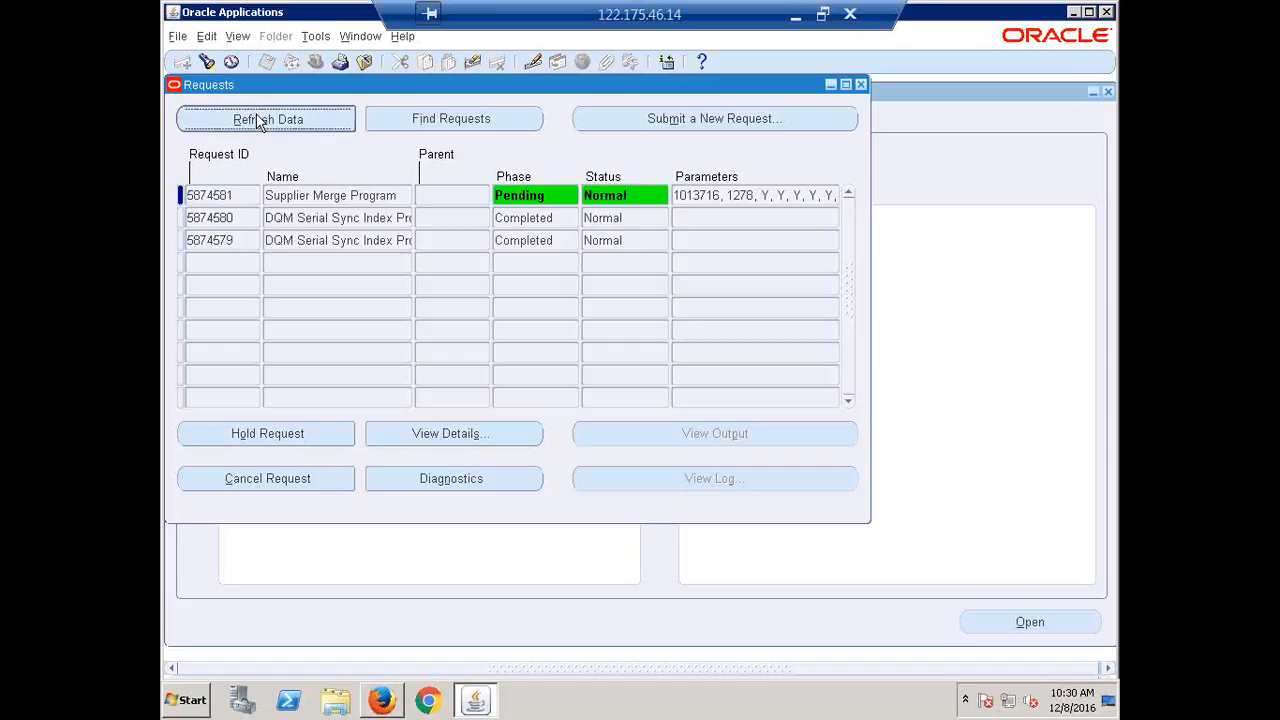
pyautogui.click(256, 117)
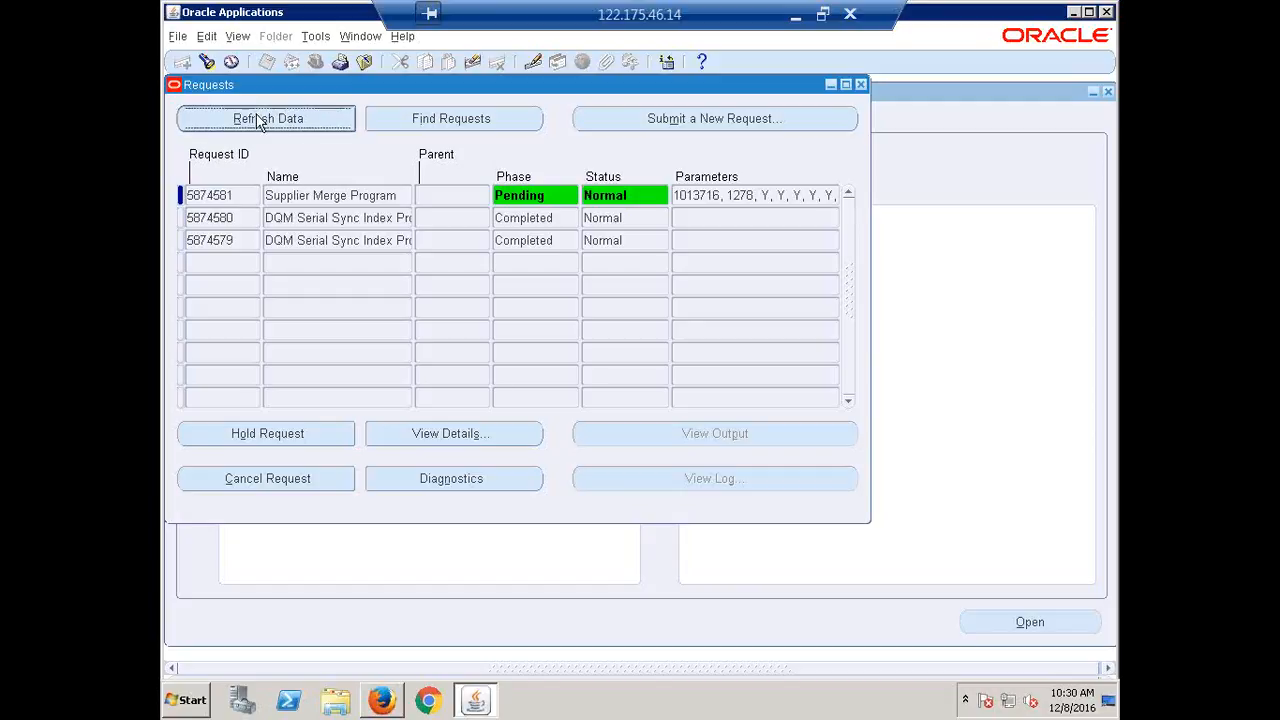
pyautogui.click(258, 119)
pyautogui.click(256, 116)
pyautogui.click(257, 116)
pyautogui.click(257, 116)
pyautogui.click(257, 116)
pyautogui.click(257, 116)
pyautogui.click(257, 116)
pyautogui.click(257, 117)
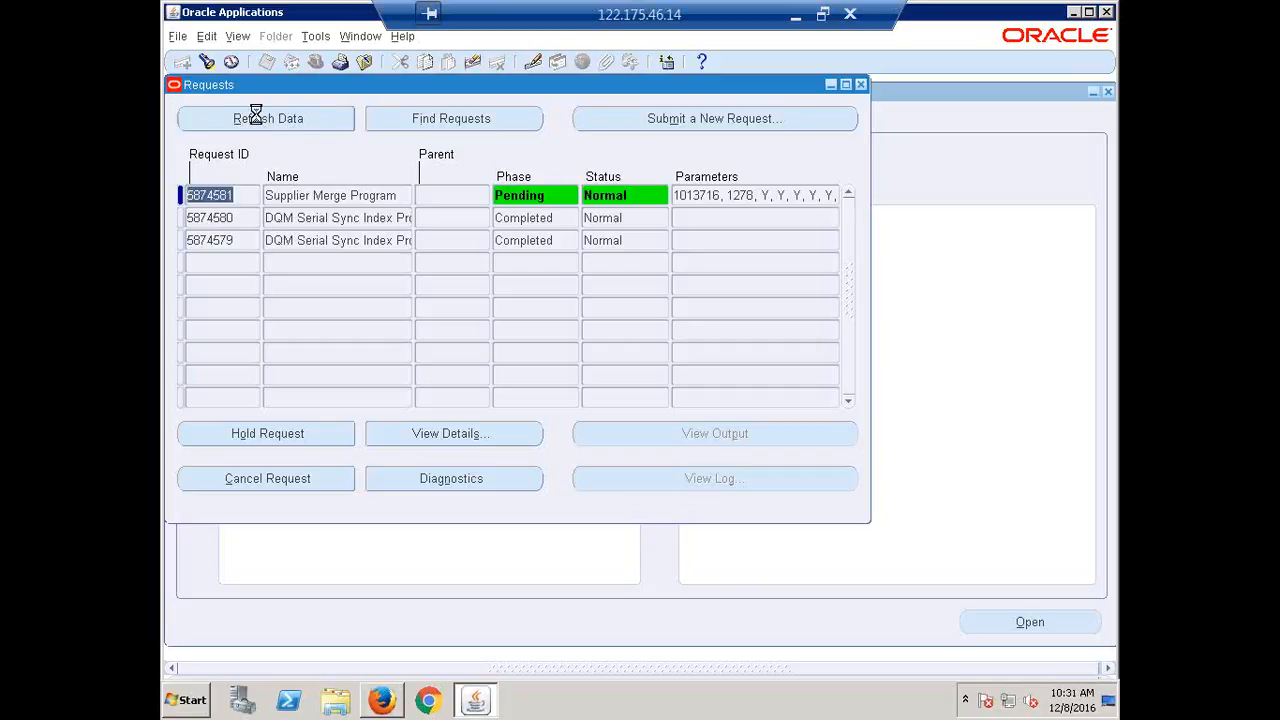
pyautogui.click(257, 117)
pyautogui.click(257, 117)
pyautogui.click(256, 116)
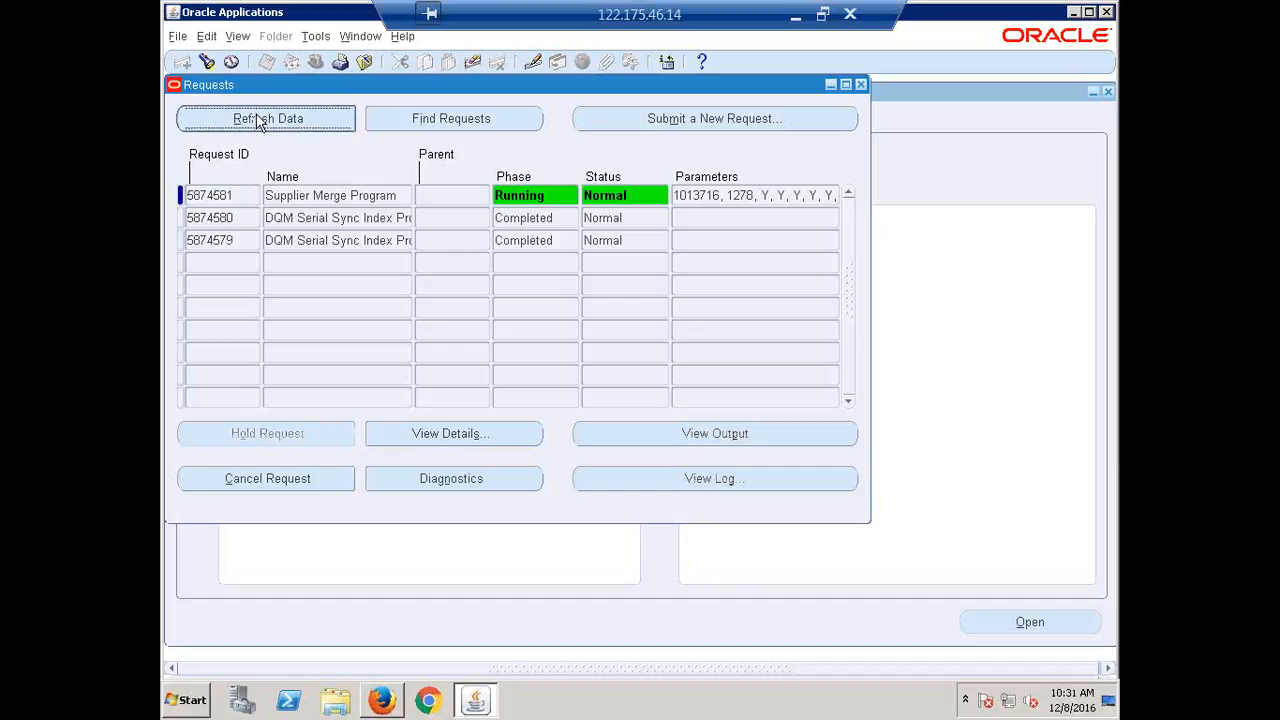
pyautogui.click(257, 118)
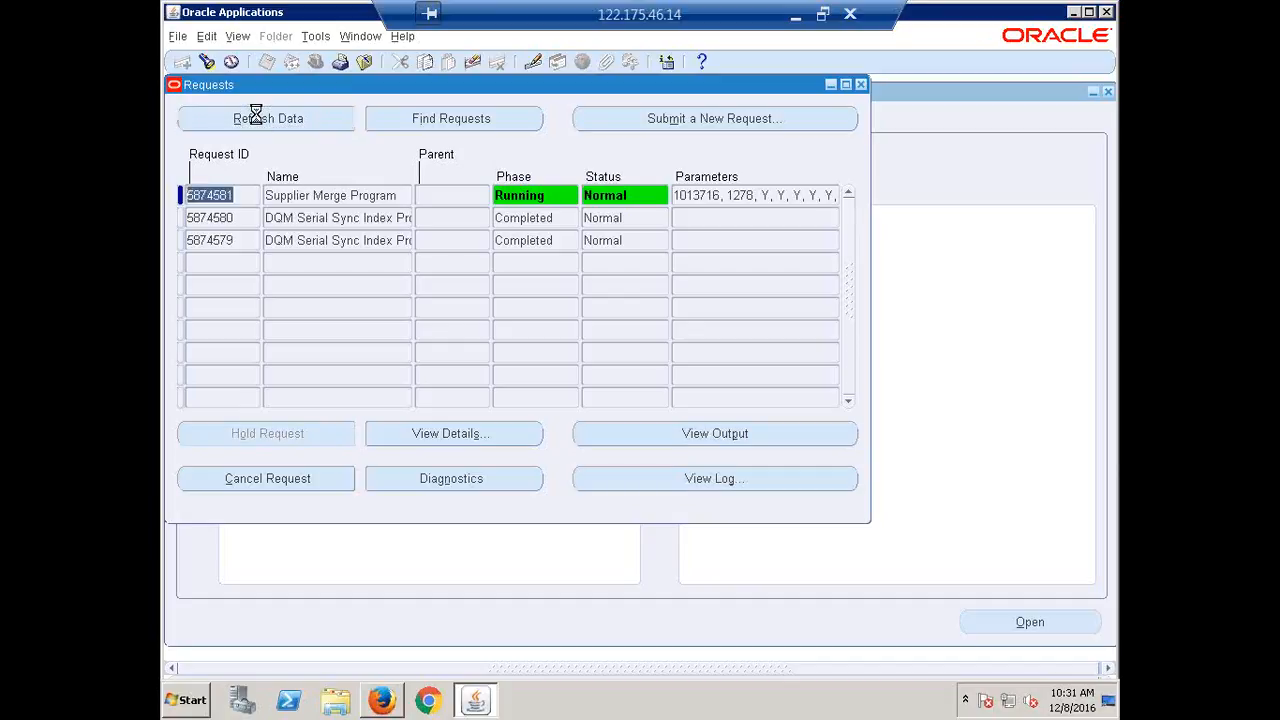
pyautogui.click(256, 116)
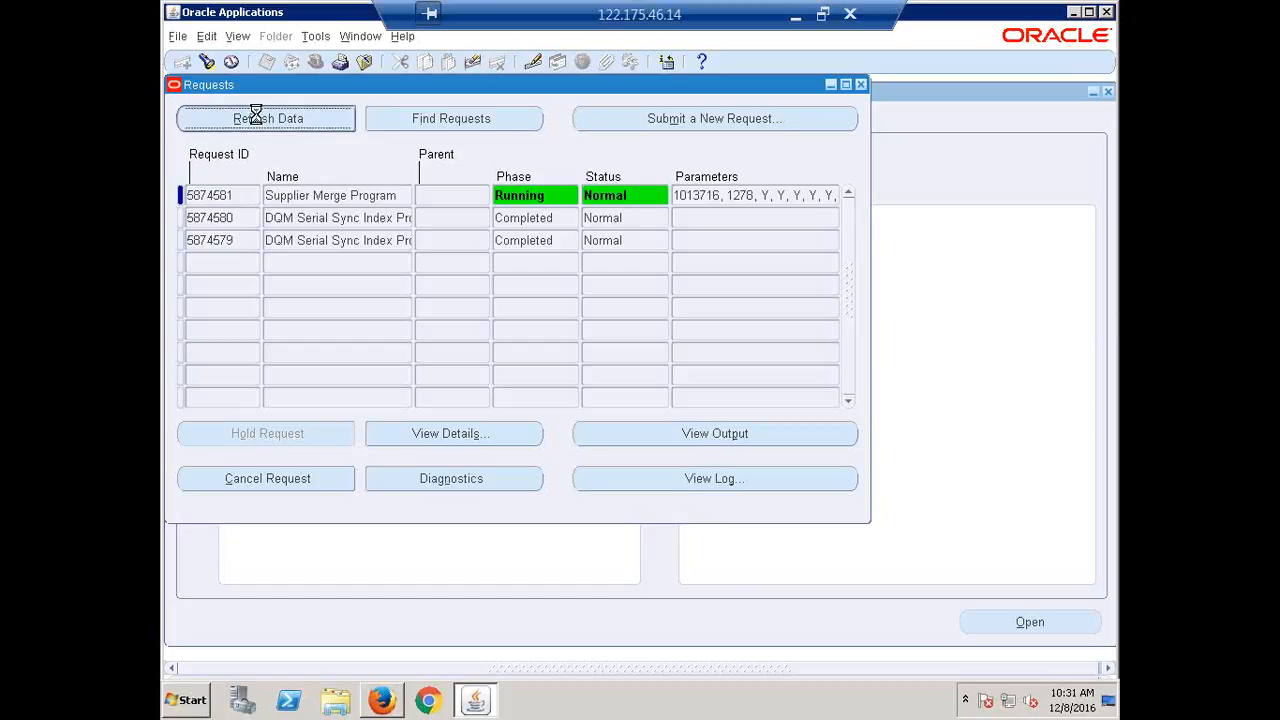
pyautogui.click(256, 117)
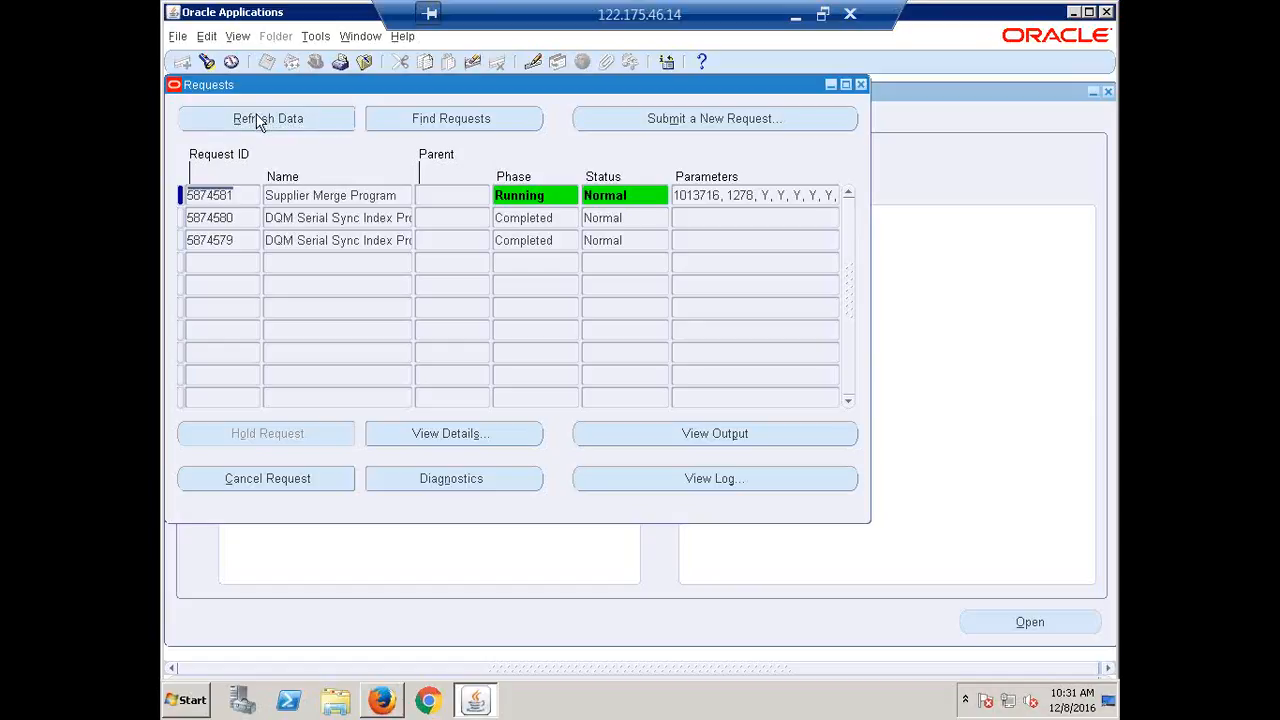
pyautogui.click(256, 119)
pyautogui.click(272, 118)
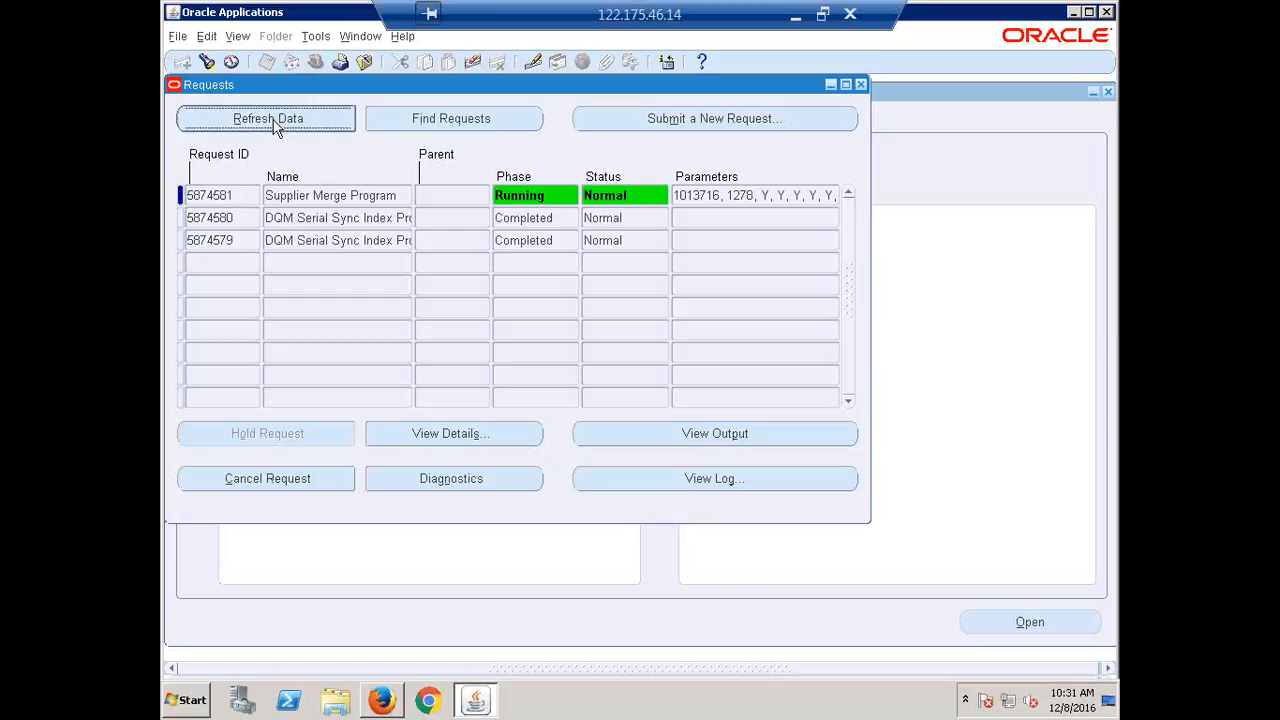
pyautogui.click(272, 118)
pyautogui.click(272, 118)
pyautogui.click(274, 124)
pyautogui.click(275, 127)
pyautogui.click(275, 127)
# Open the Suppliers Inquiry page from the Navigator, then return to the Navigator.
pyautogui.click(872, 98)
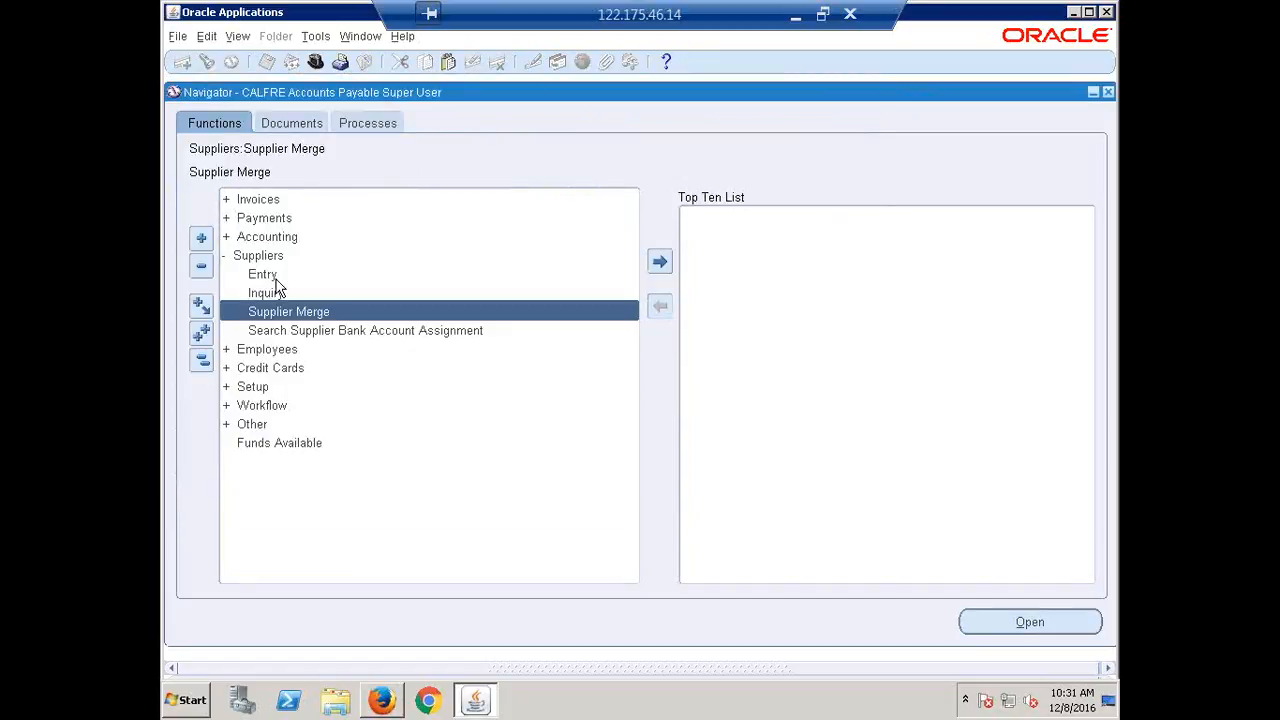
pyautogui.doubleClick(272, 292)
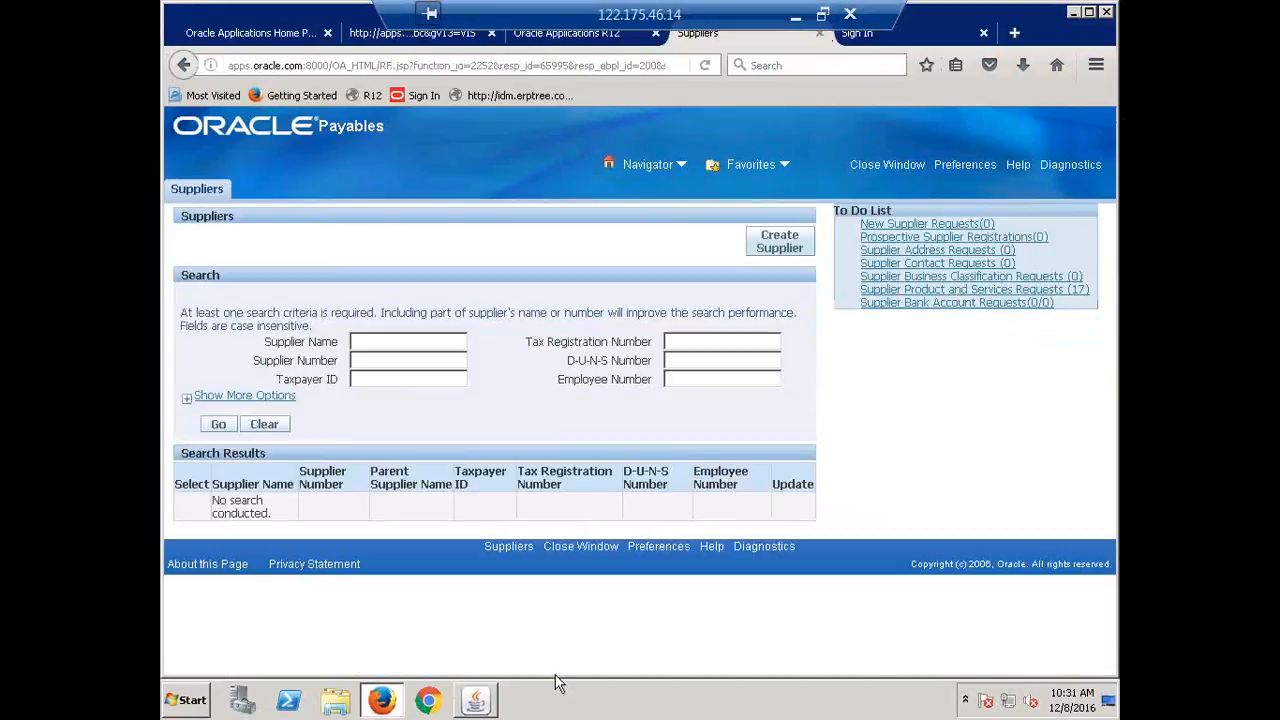
pyautogui.click(465, 708)
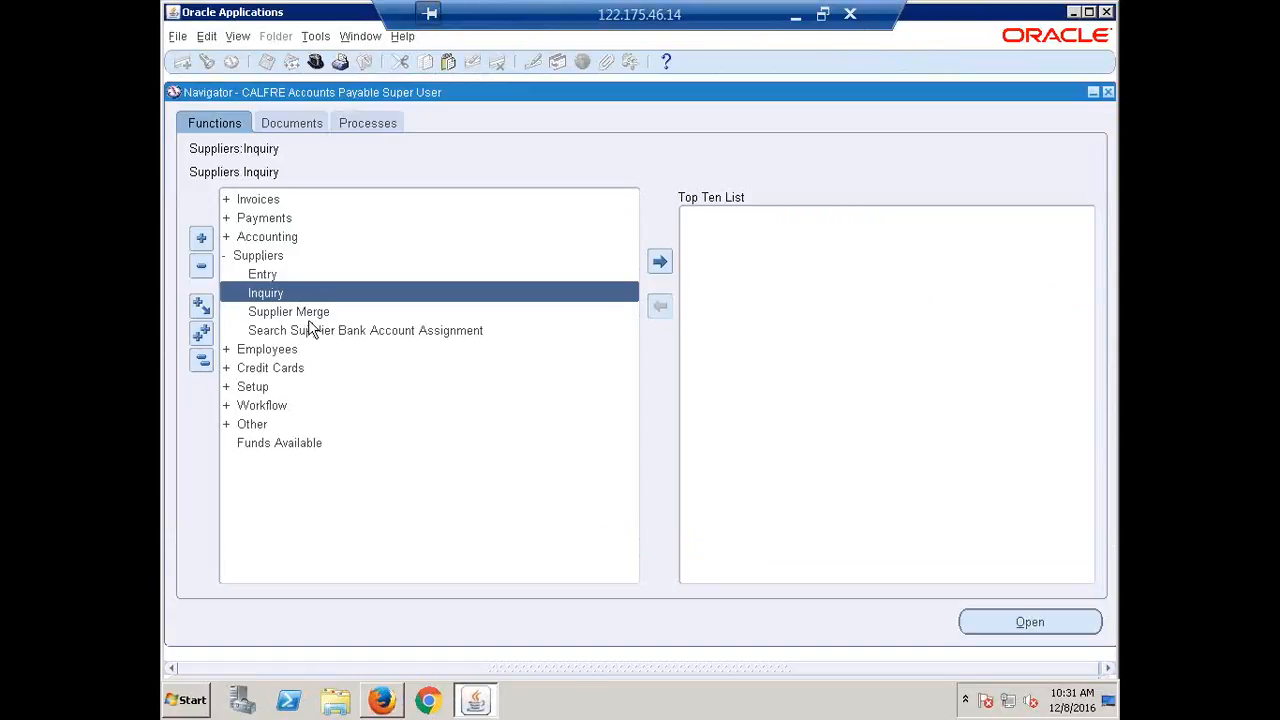
# Collapse Suppliers and expand Invoices > Entry to select the Invoices function.
pyautogui.doubleClick(240, 255)
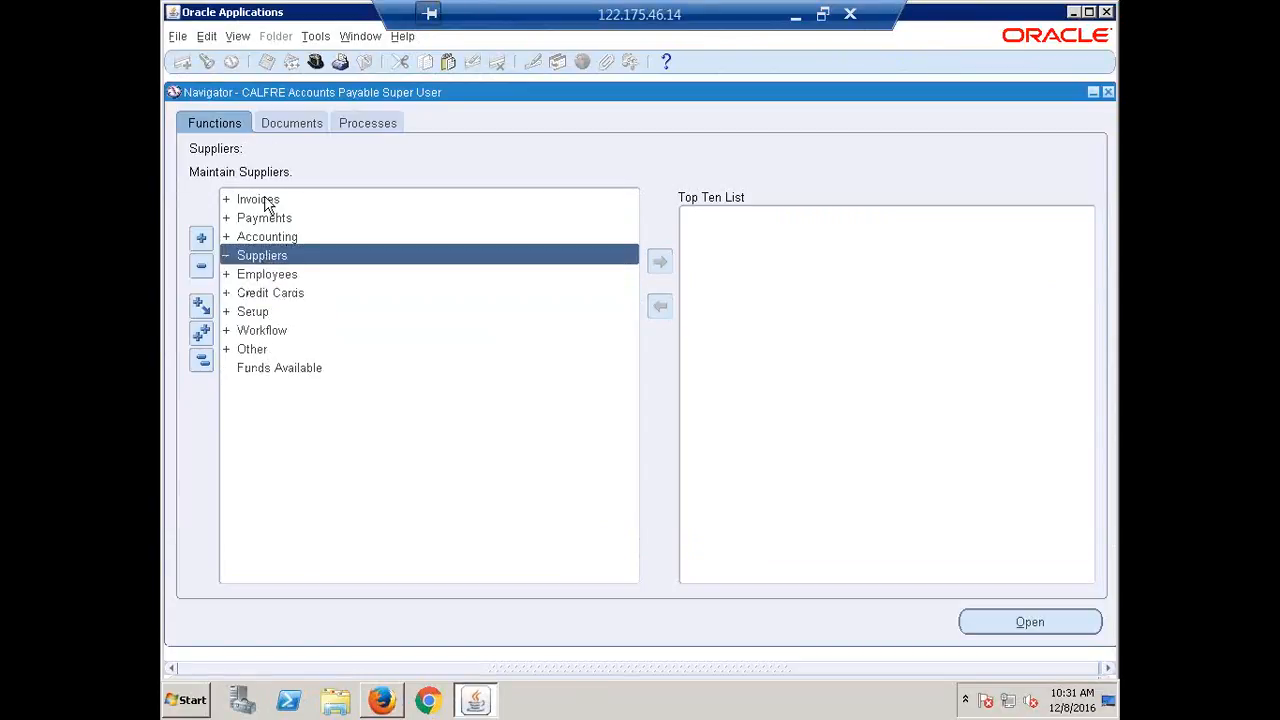
pyautogui.doubleClick(266, 199)
pyautogui.click(270, 218)
pyautogui.doubleClick(272, 220)
pyautogui.doubleClick(300, 255)
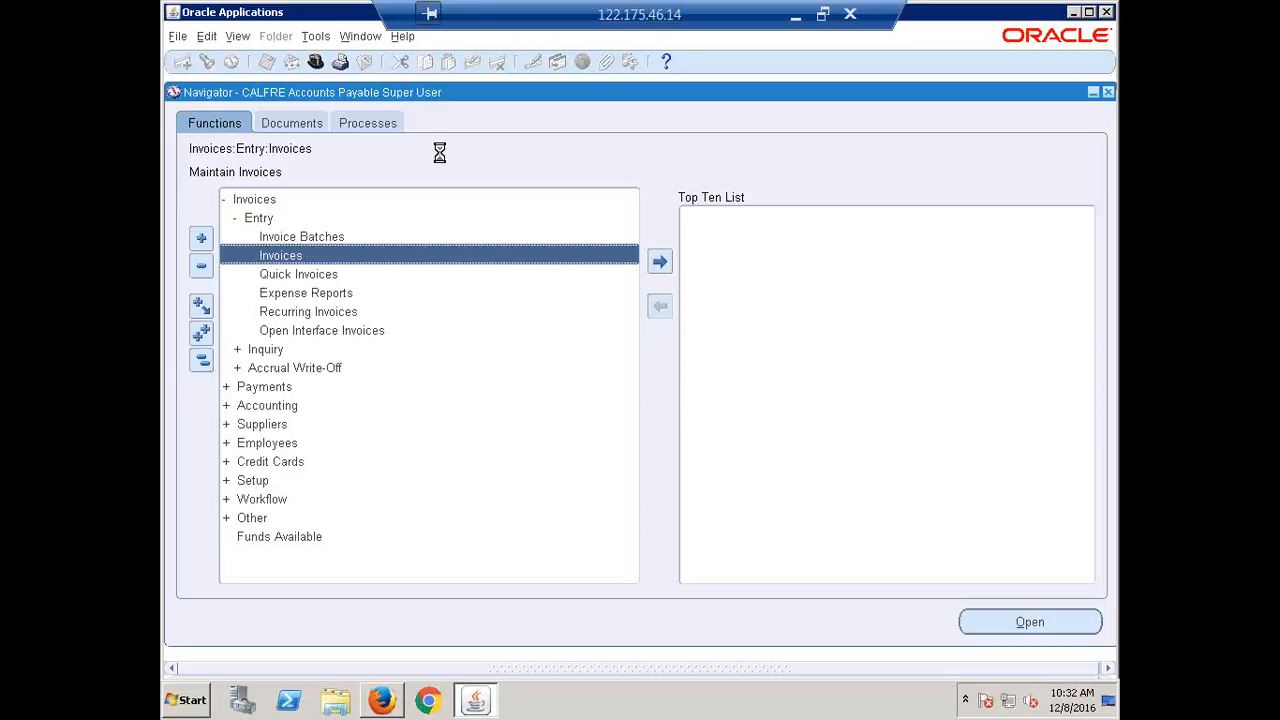
# Disconnect and relaunch the Remote Desktop connection, signing back in with the account password.
pyautogui.click(850, 10)
pyautogui.click(695, 386)
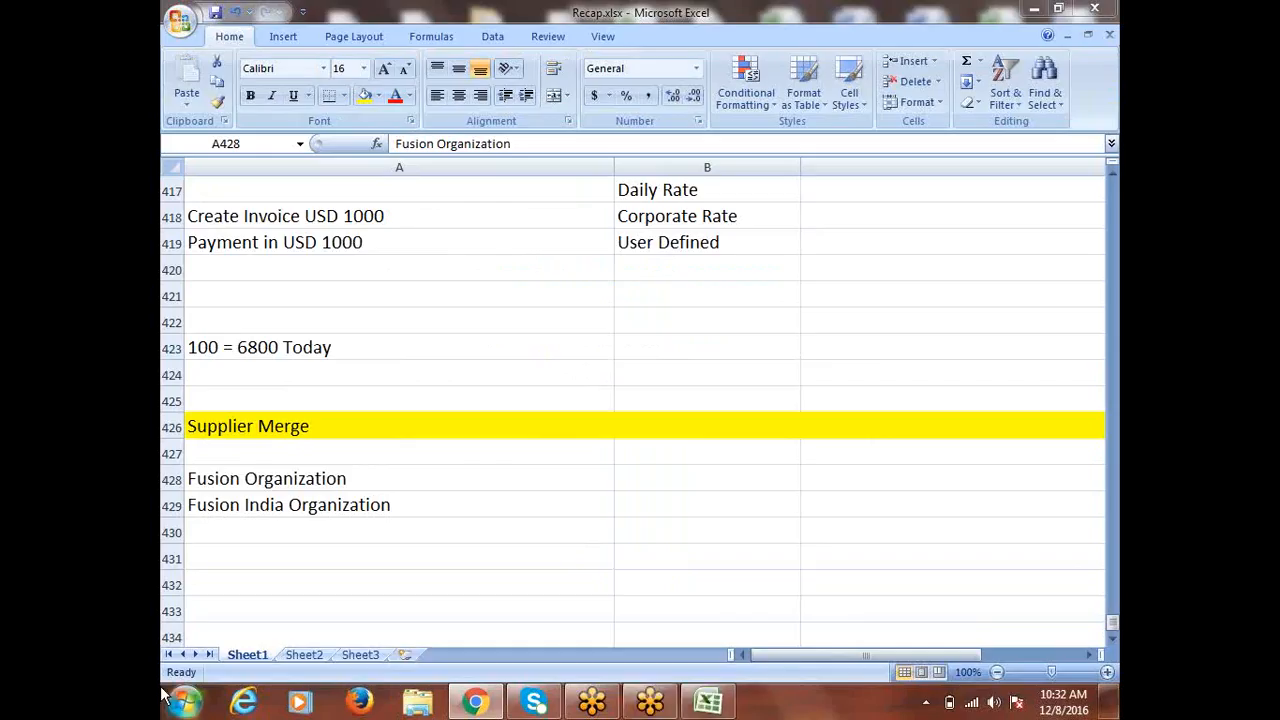
pyautogui.click(165, 695)
pyautogui.click(270, 262)
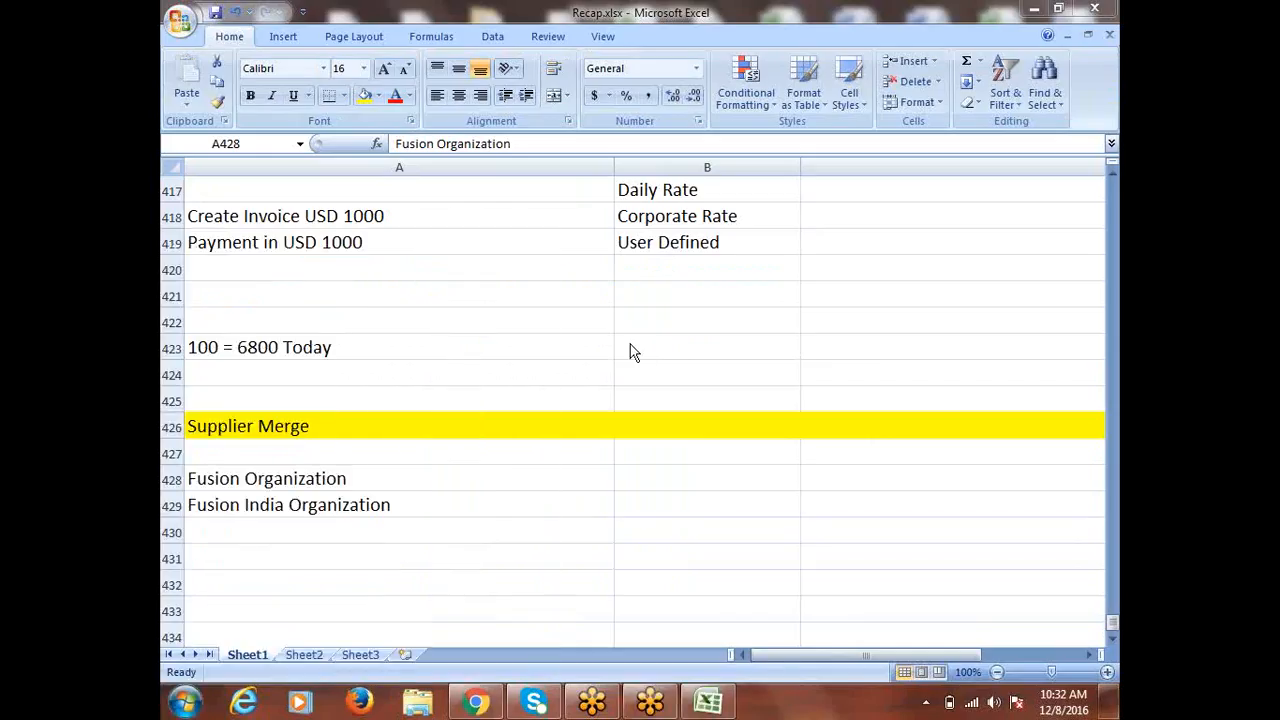
pyautogui.click(709, 330)
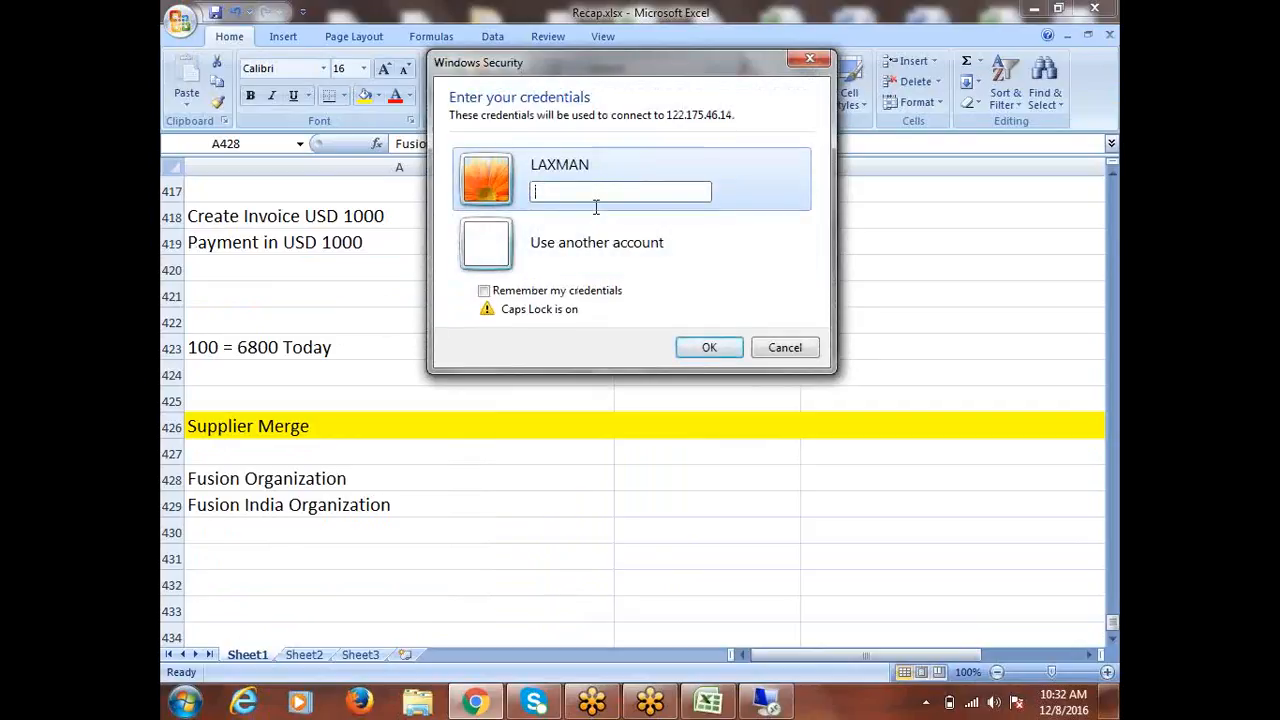
pyautogui.write('*')
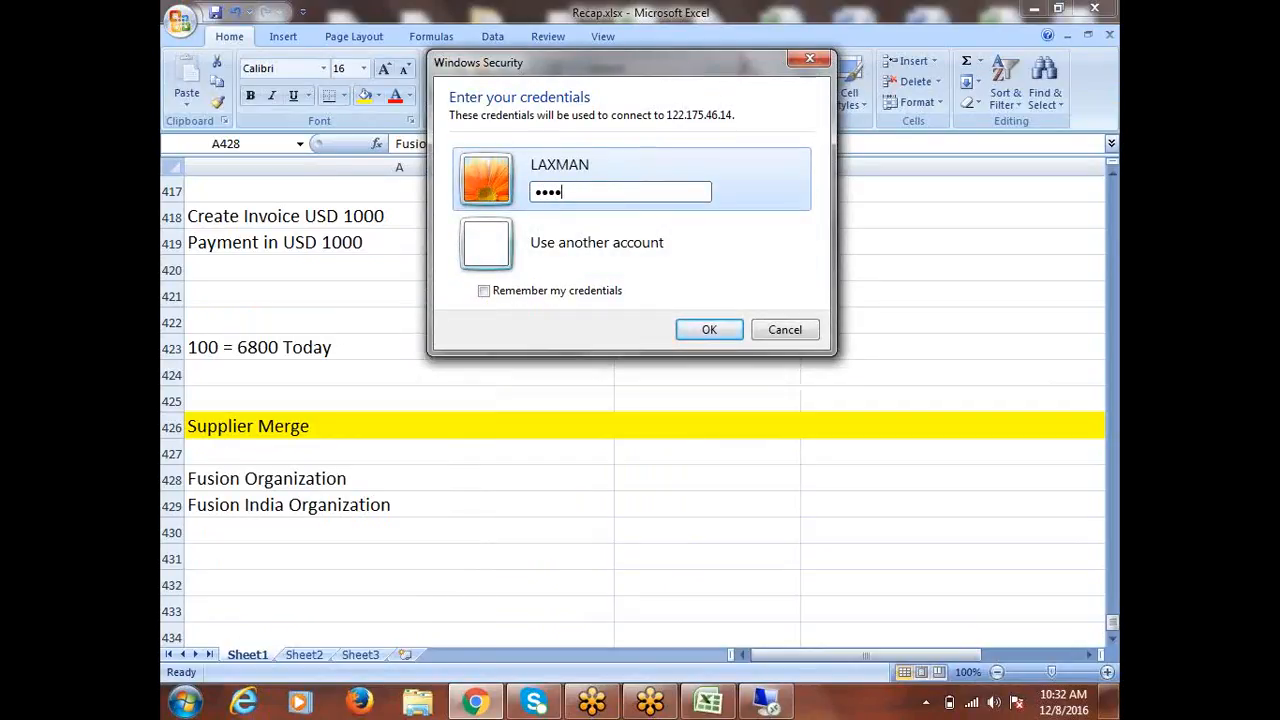
pyautogui.write('*****')
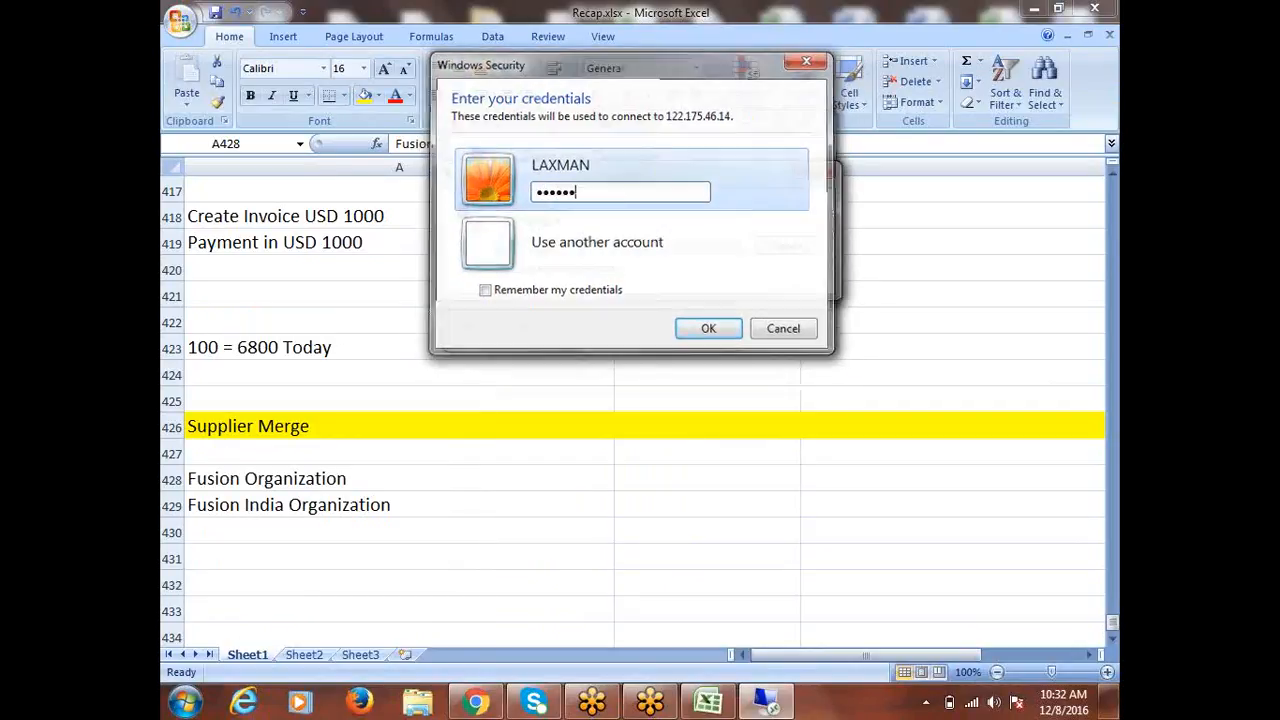
pyautogui.press('Return')
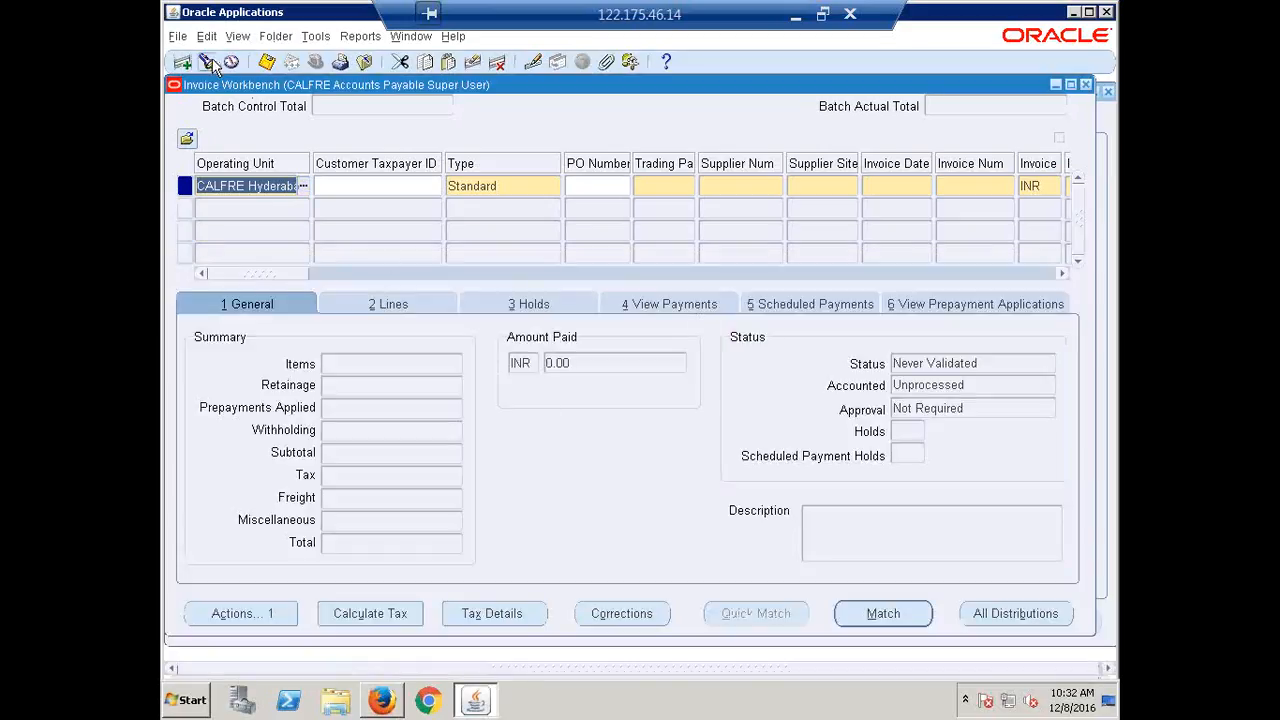
# Search the Invoice Workbench for invoices from supplier ERPTREE Pvt Ltd.
pyautogui.click(208, 63)
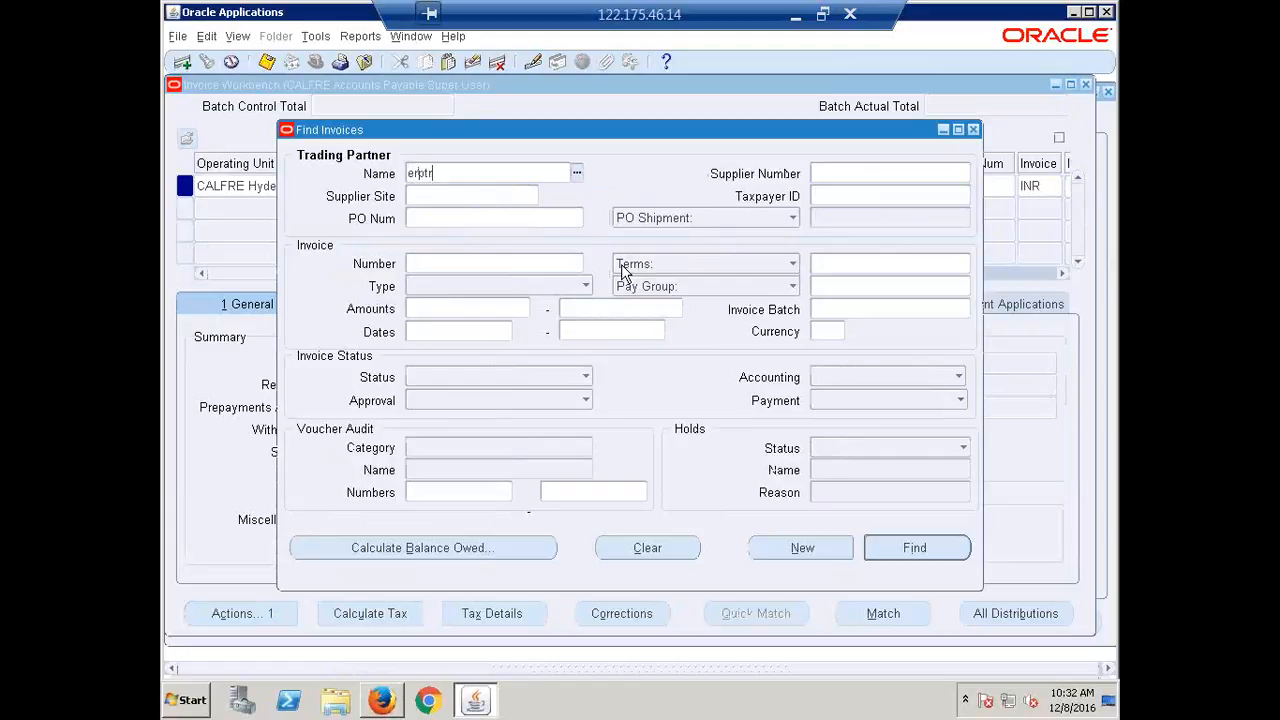
pyautogui.press('Tab')
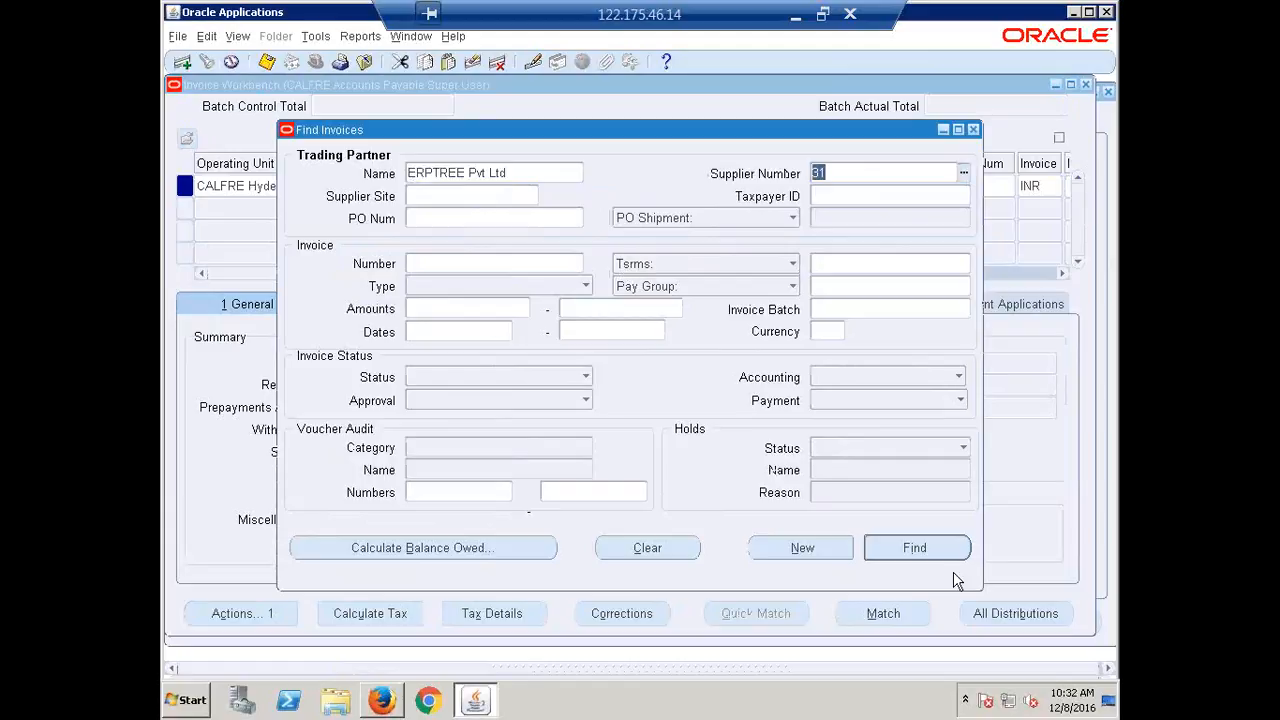
pyautogui.click(918, 548)
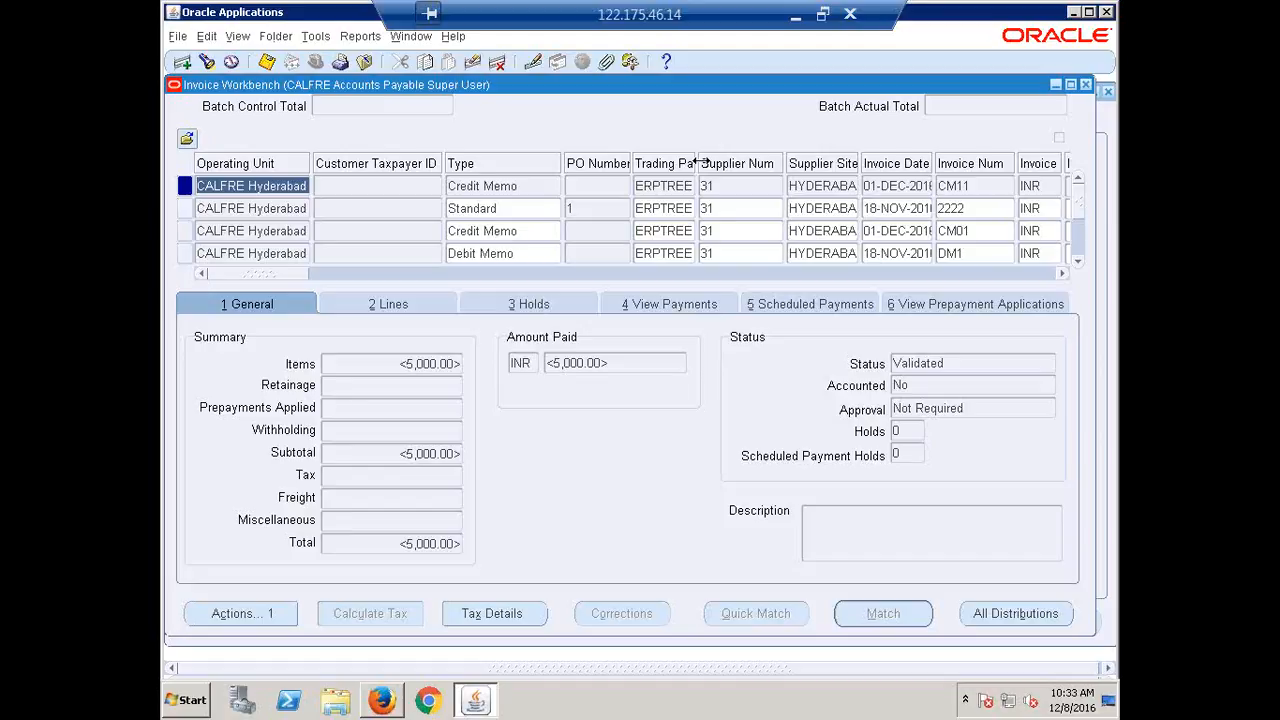
# Widen the Trading Partner column, step through the records to INV01, then close the workbench.
pyautogui.moveTo(697, 162); pyautogui.dragTo(776, 162)
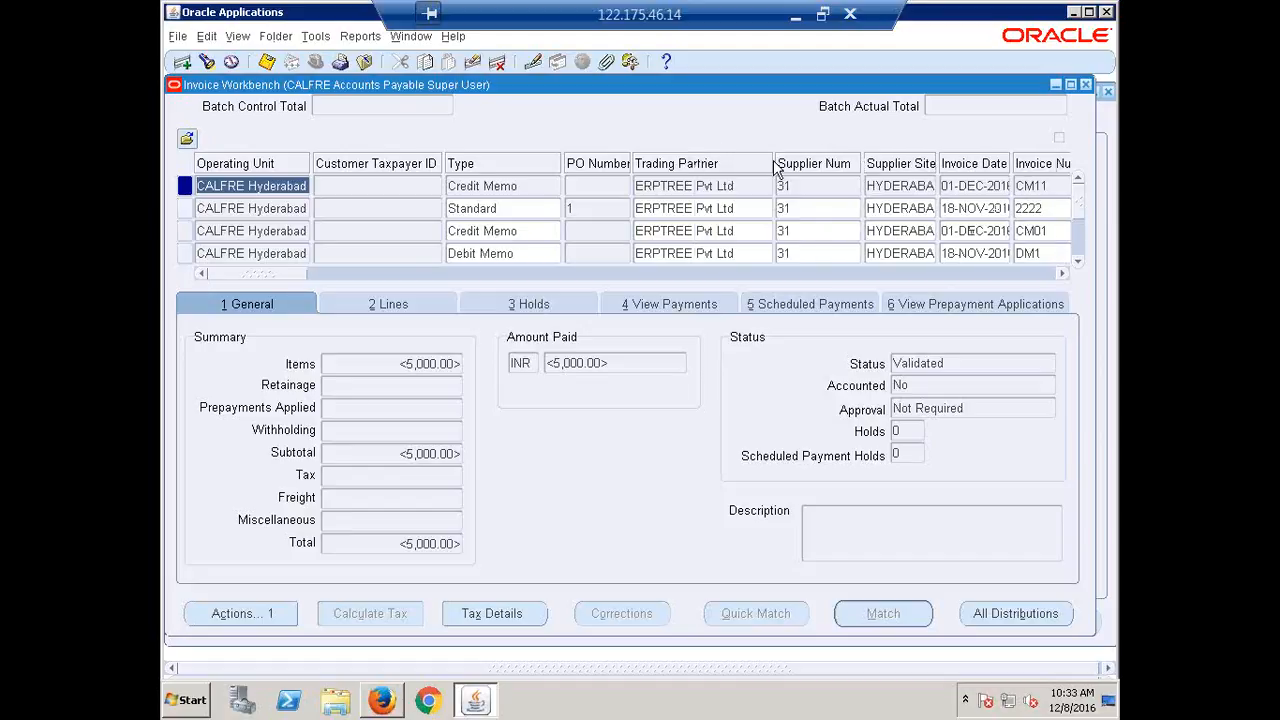
pyautogui.click(1078, 261)
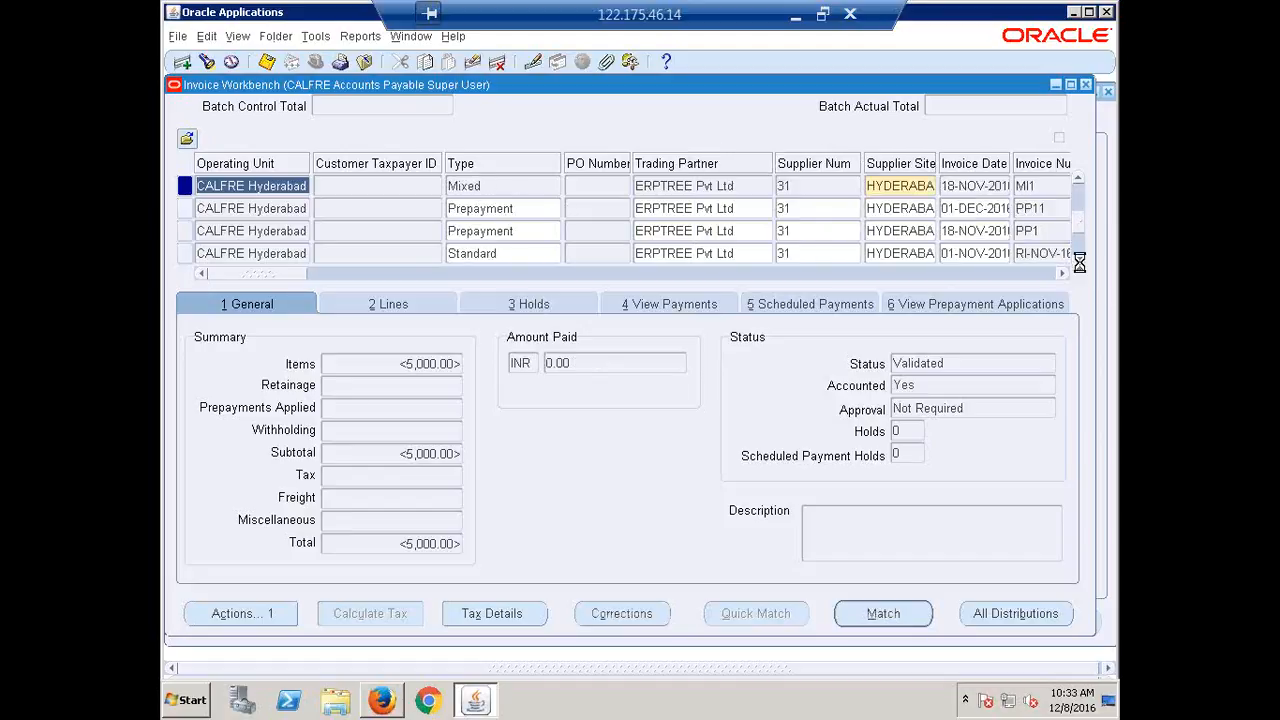
pyautogui.click(1079, 262)
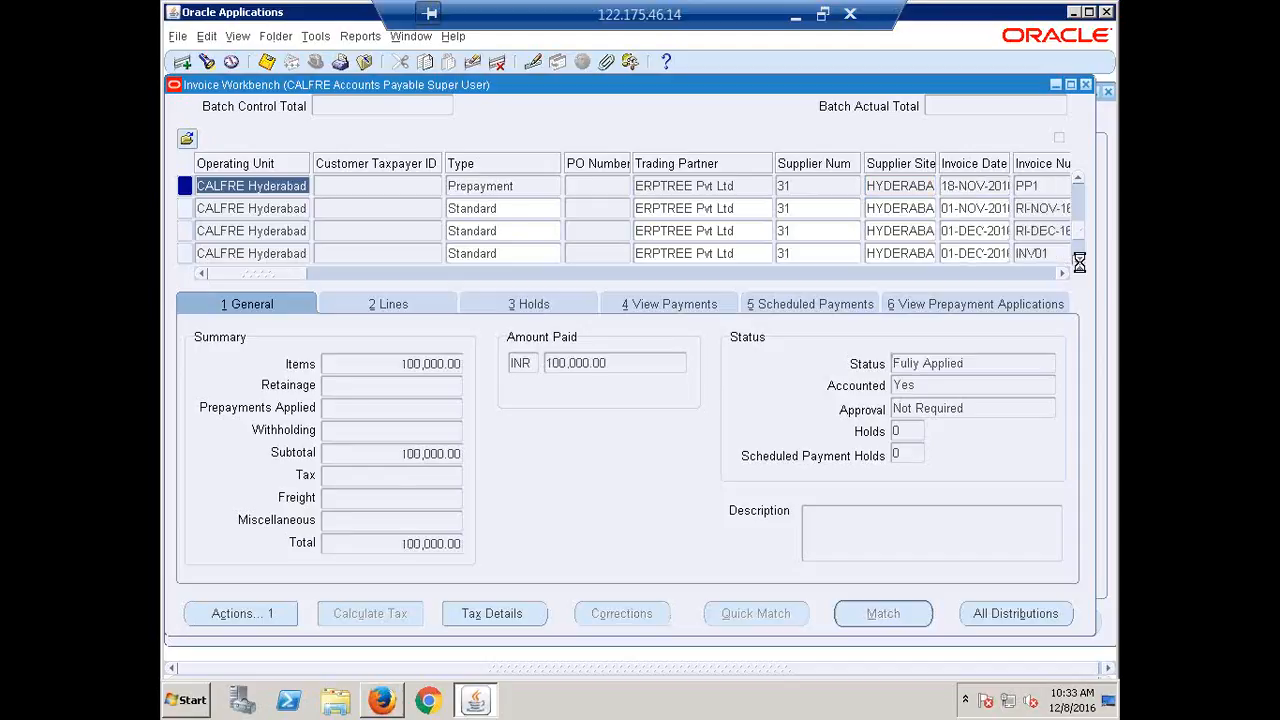
pyautogui.click(1079, 262)
pyautogui.click(1079, 263)
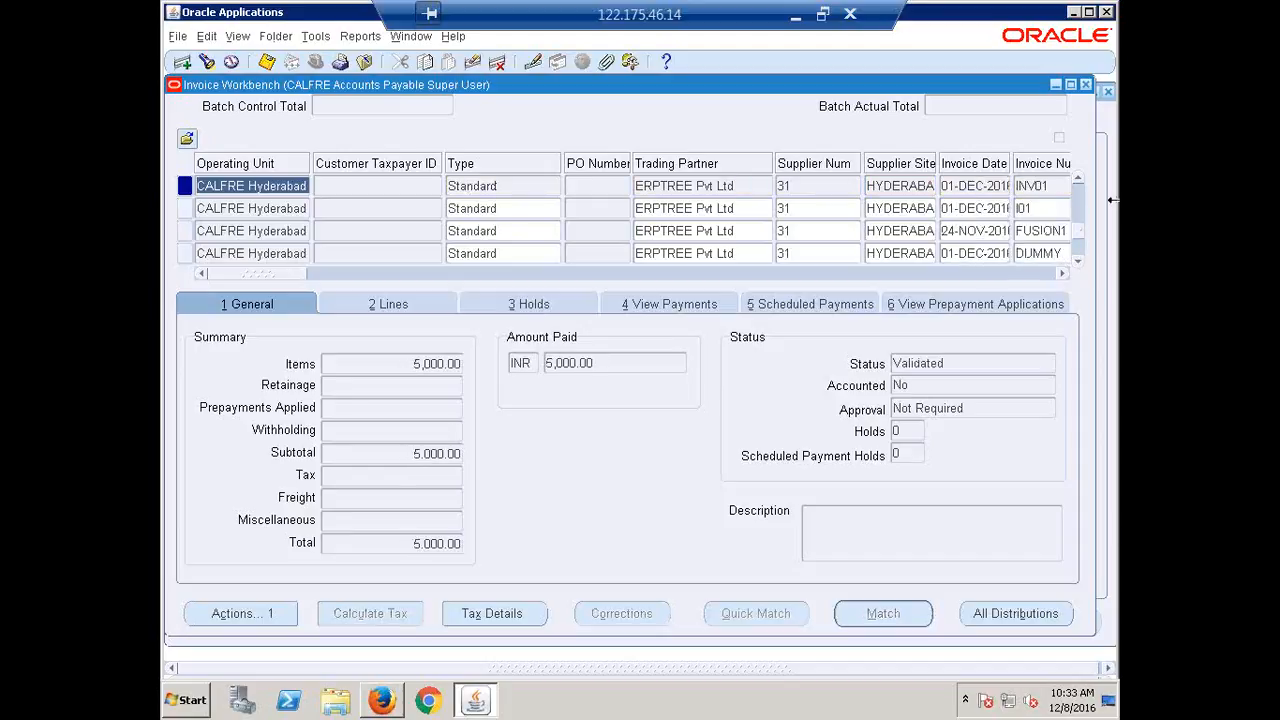
pyautogui.click(1087, 83)
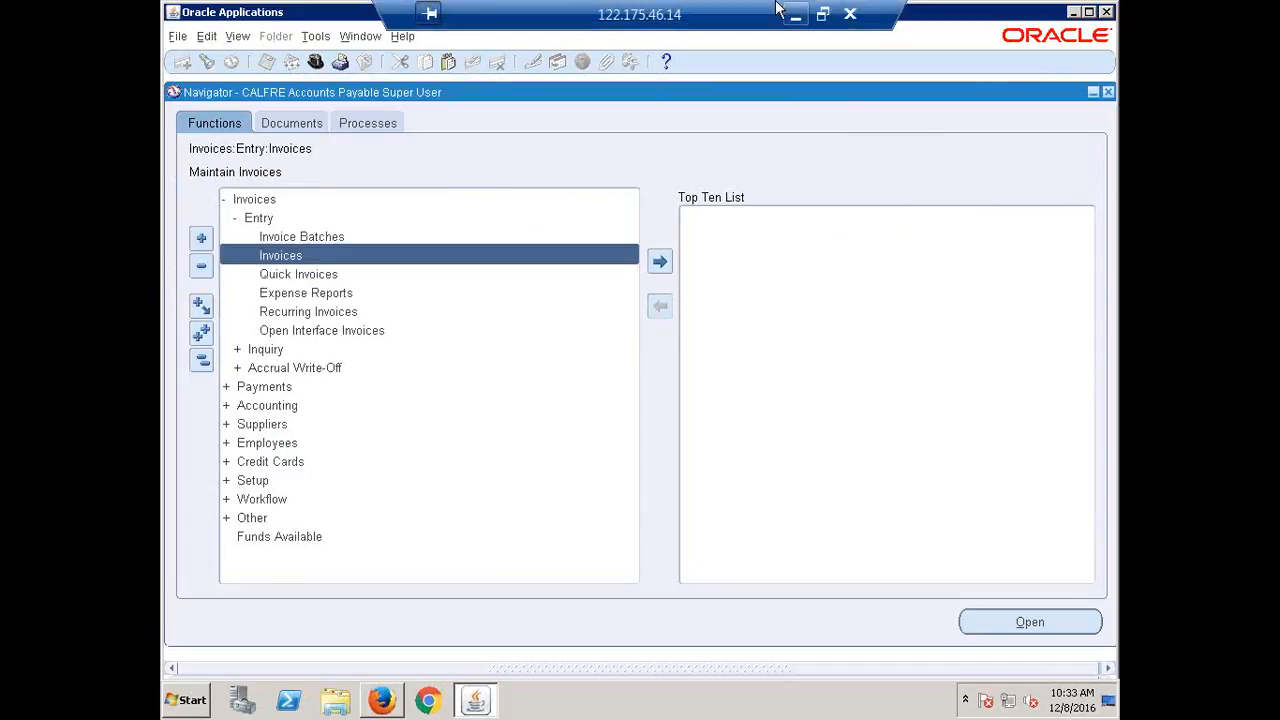
# In Recap.xlsx, mark Supplier Merge in row 347 as done.
pyautogui.click(797, 20)
pyautogui.scroll(15, 375, 476)
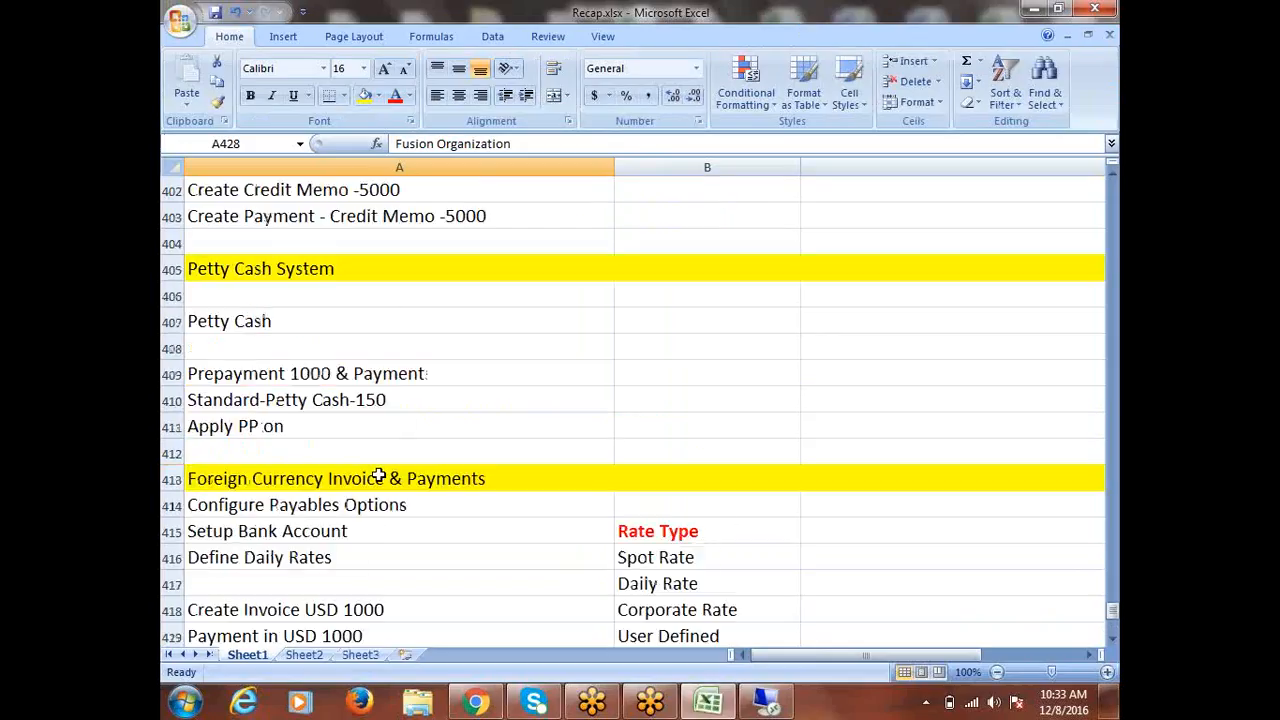
pyautogui.scroll(13, 378, 475)
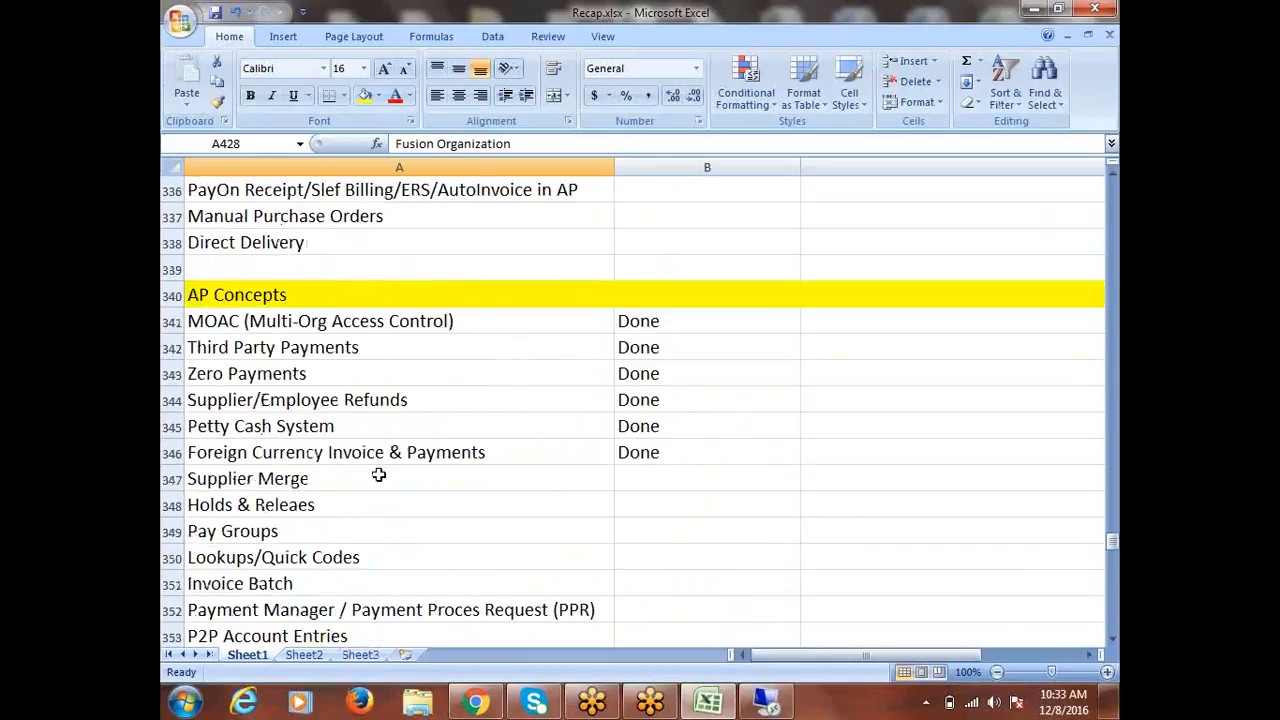
pyautogui.click(316, 318)
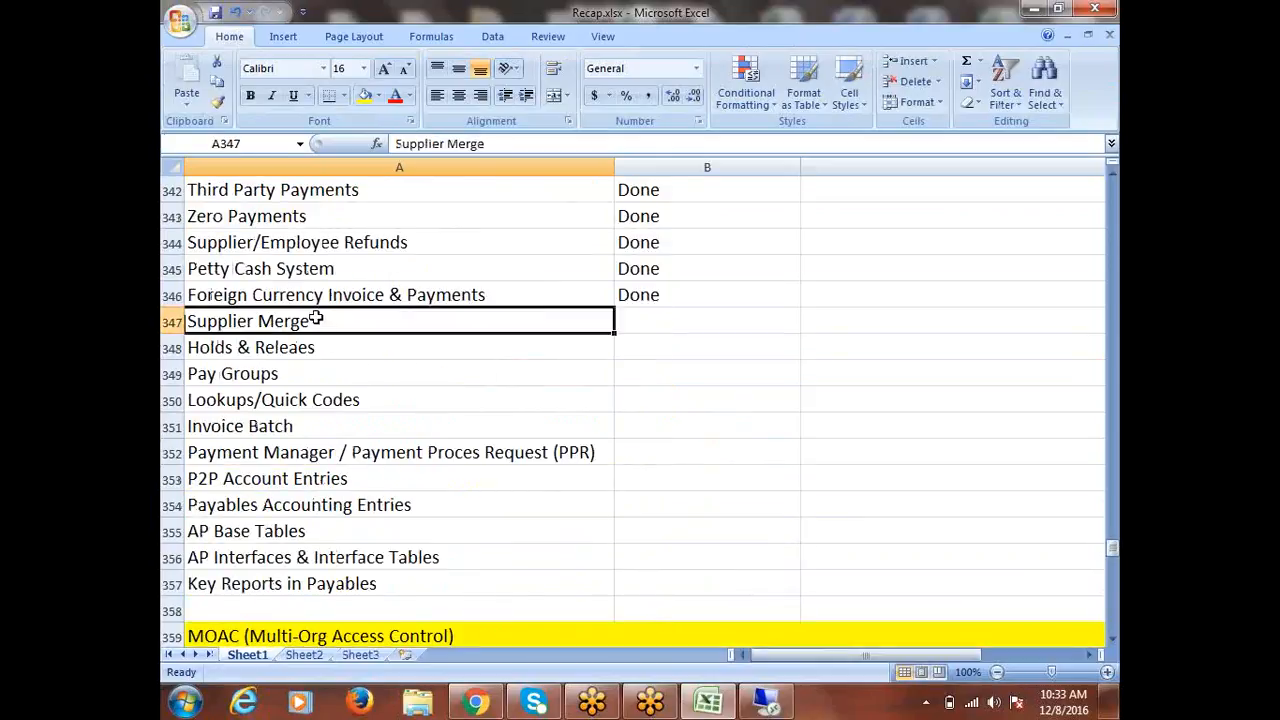
pyautogui.press('Tab')
pyautogui.write('done')
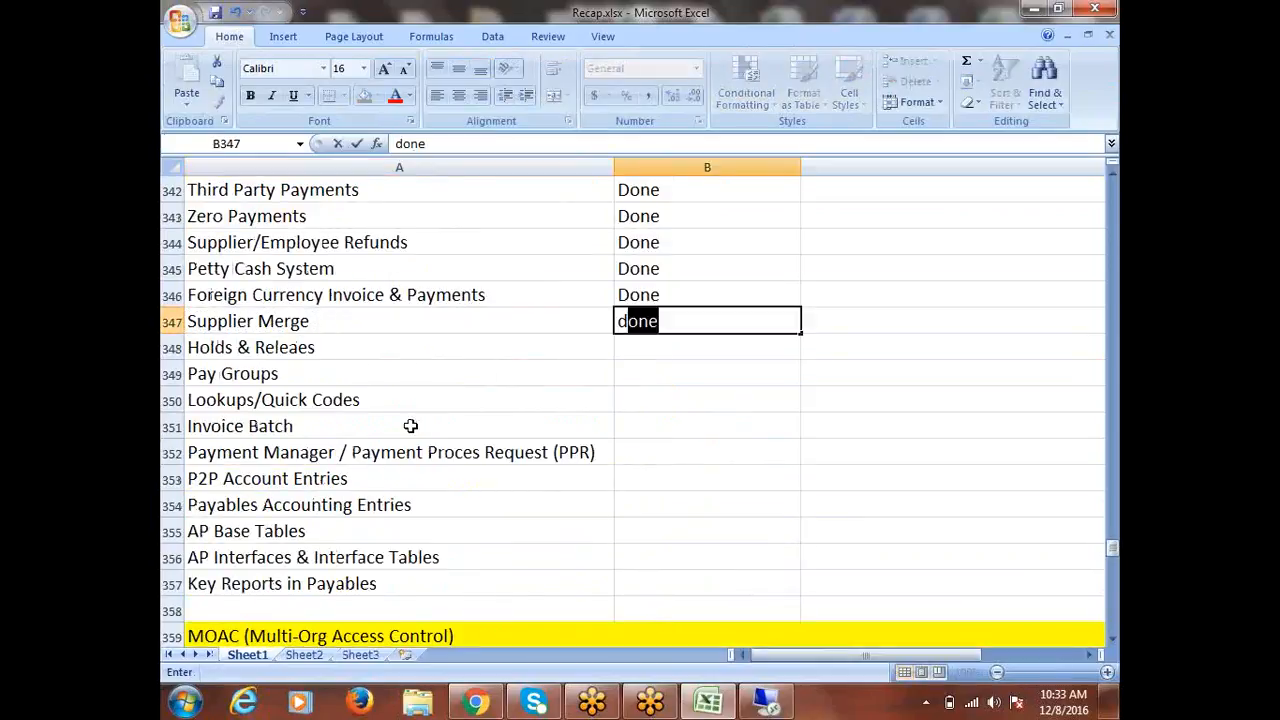
pyautogui.press('Return')
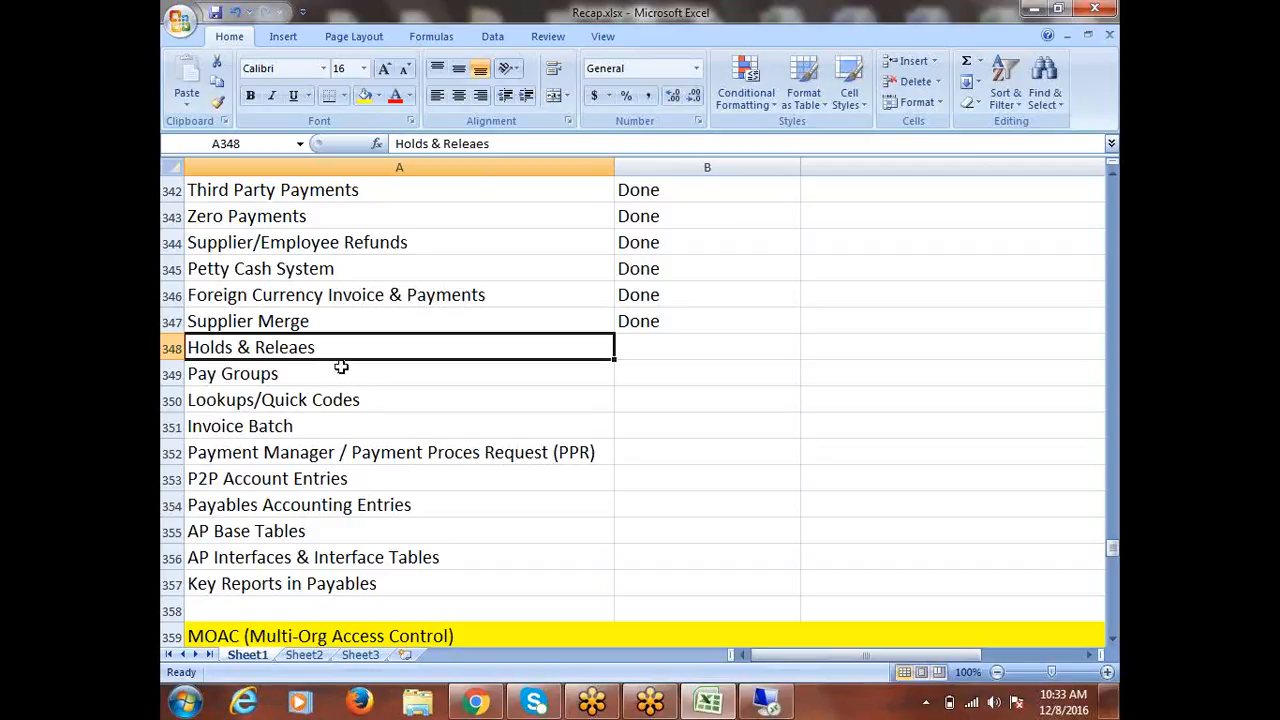
# Copy the 'Holds & Releaes' text from A348 into cell A431.
pyautogui.doubleClick(320, 349)
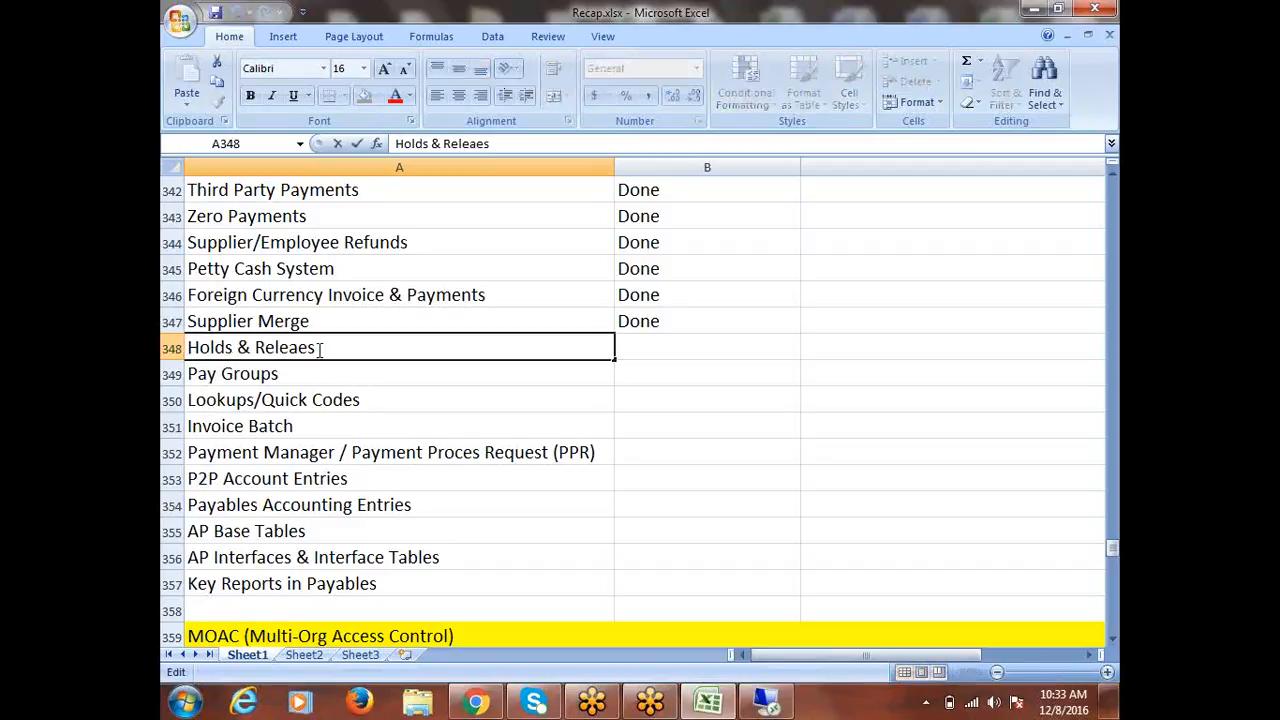
pyautogui.moveTo(320, 349); pyautogui.dragTo(186, 349)
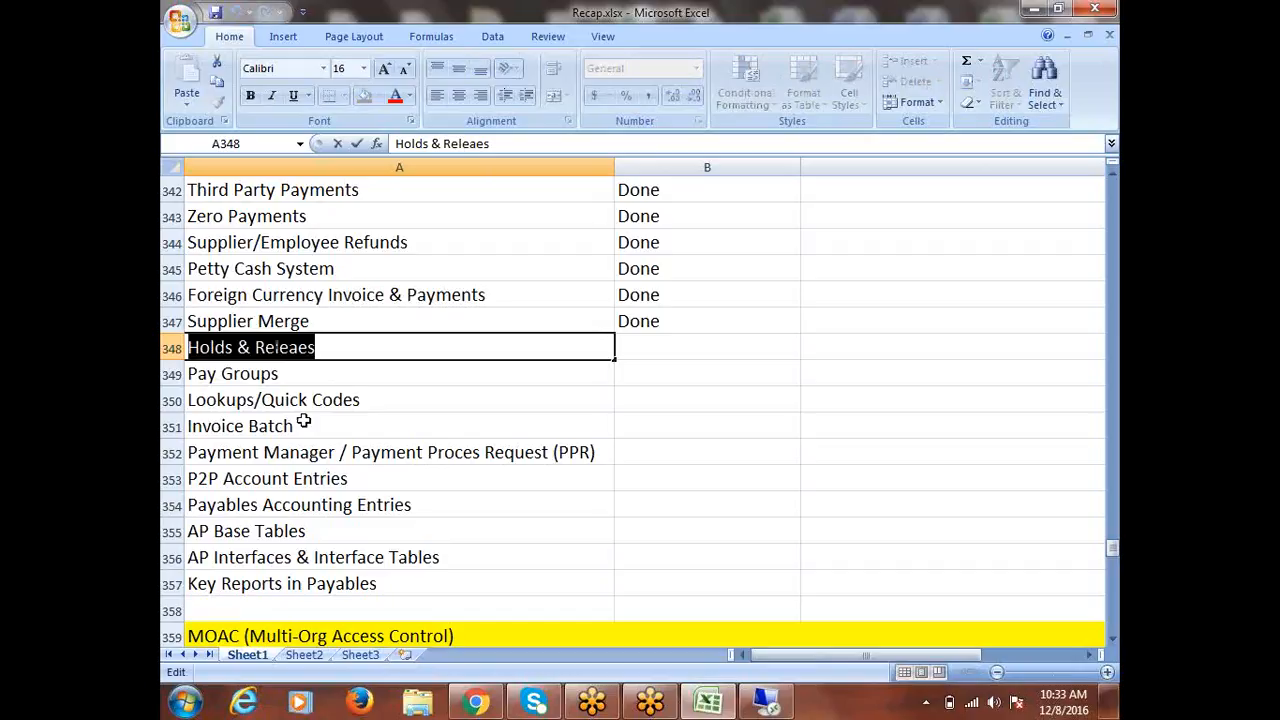
pyautogui.hotkey('ctrl', 'c')
pyautogui.scroll(-19, 397, 443)
pyautogui.scroll(-7, 397, 443)
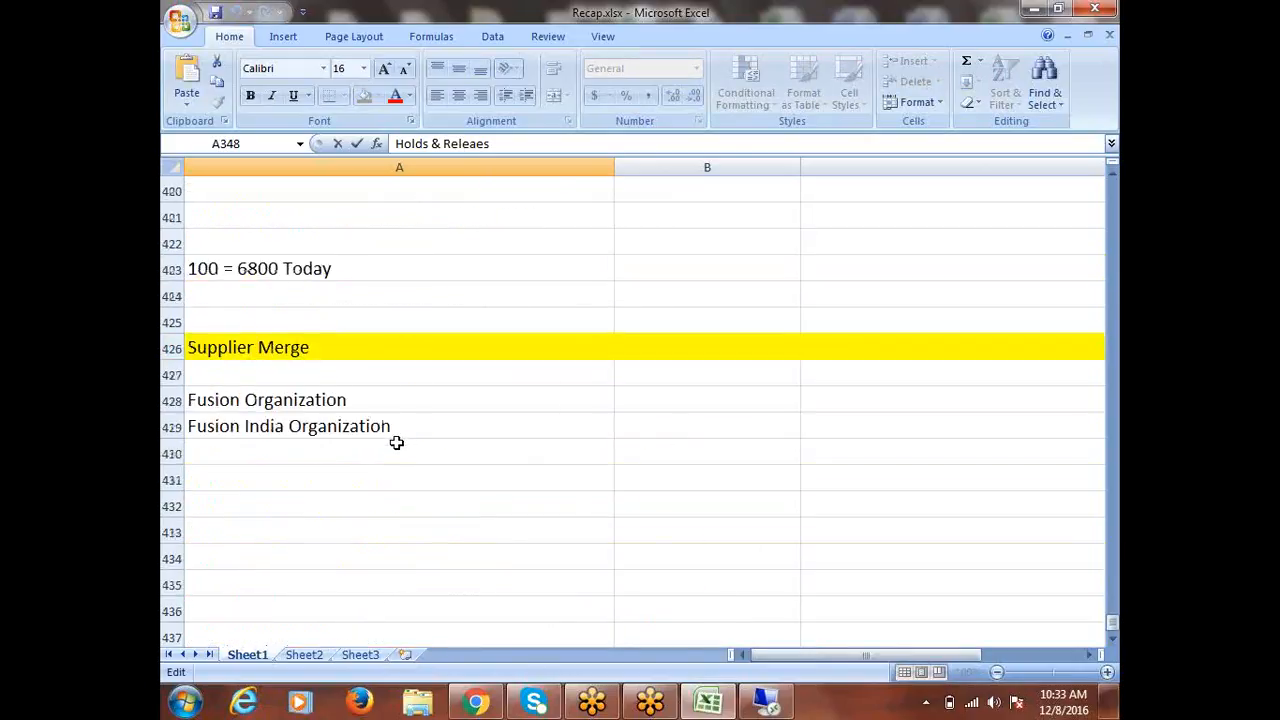
pyautogui.click(271, 480)
pyautogui.hotkey('ctrl', 'v')
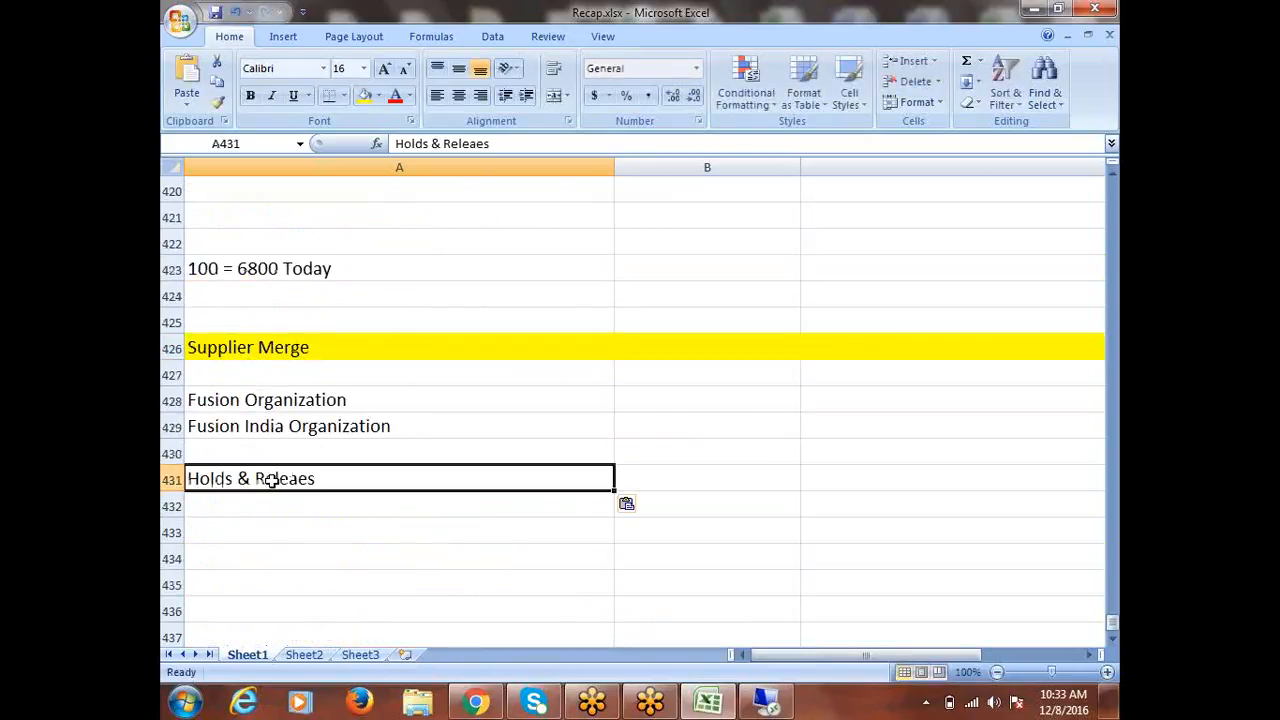
# Fill heading row 431 yellow and enter 'Manual Holds' in A432 and 'System Holds' in A433.
pyautogui.click(172, 478)
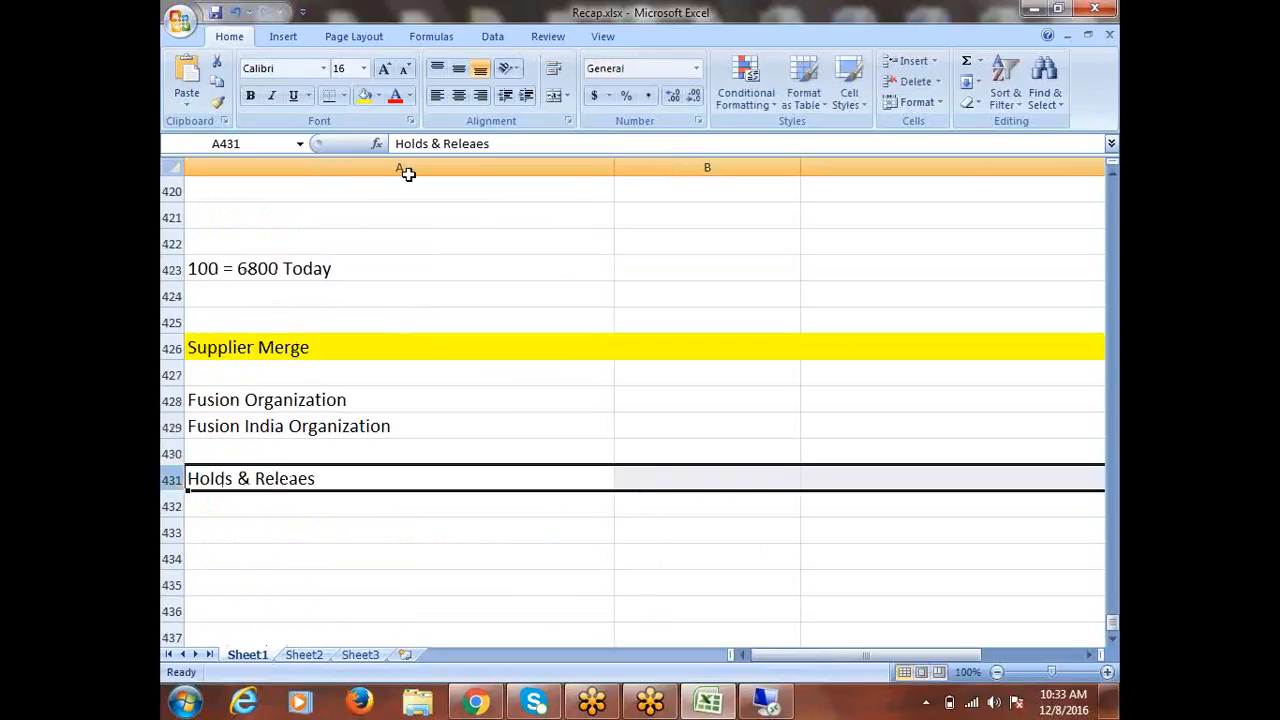
pyautogui.click(365, 96)
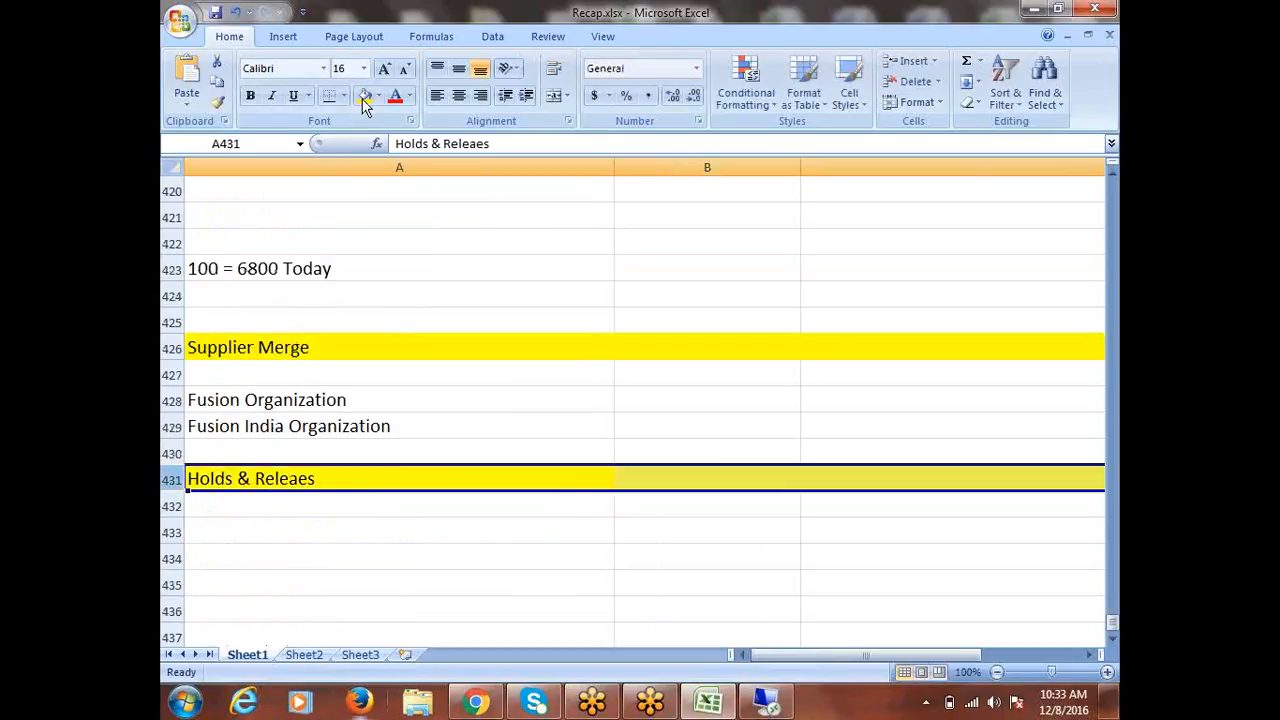
pyautogui.click(231, 500)
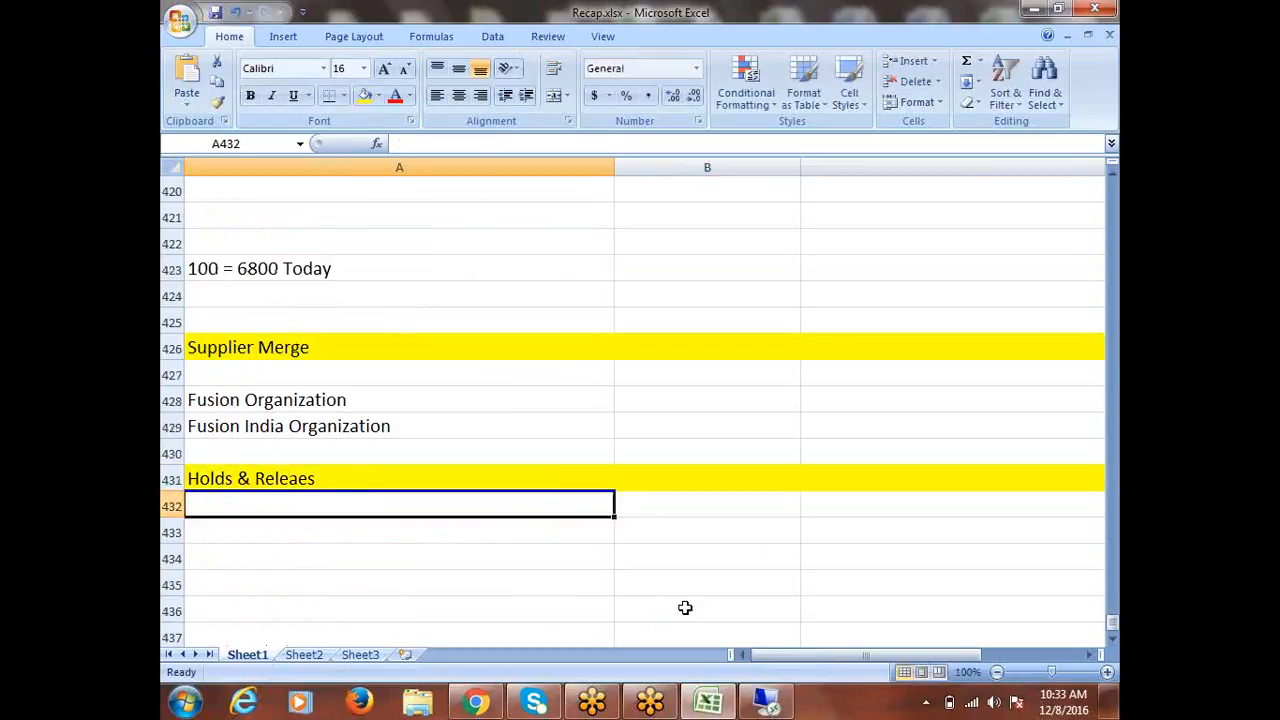
pyautogui.write('Manual')
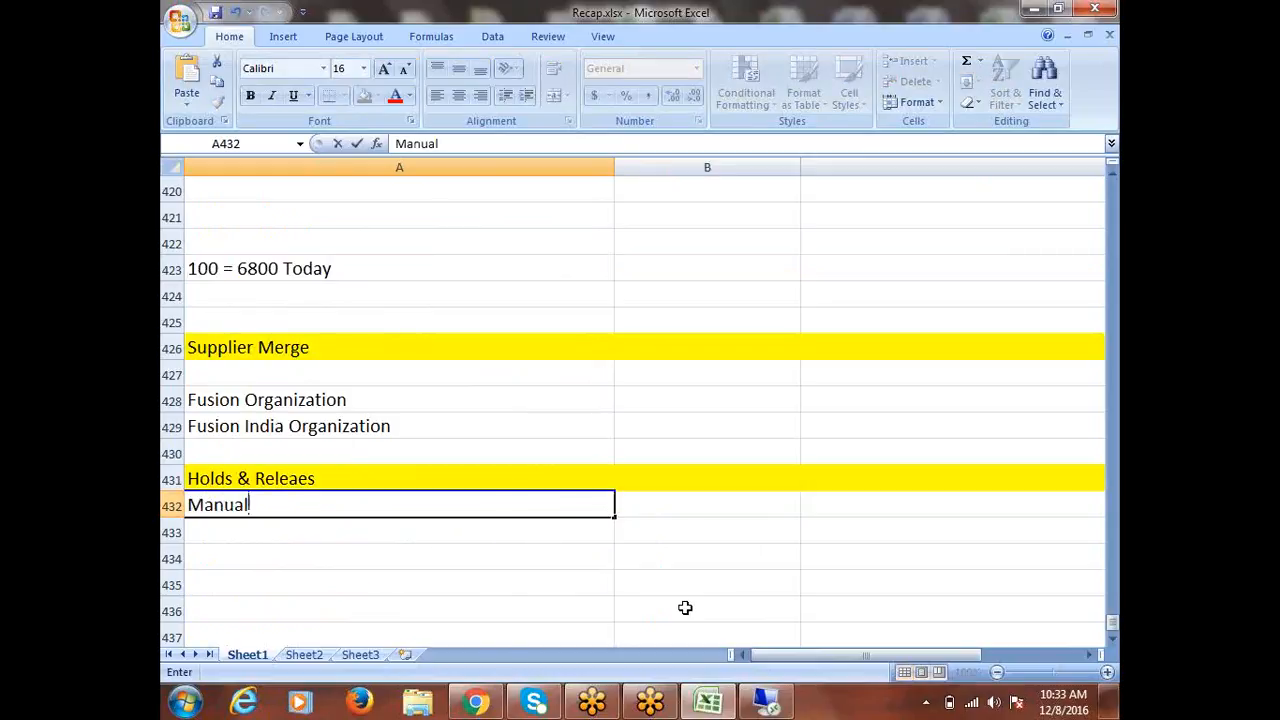
pyautogui.write(' Holds')
pyautogui.press('Return')
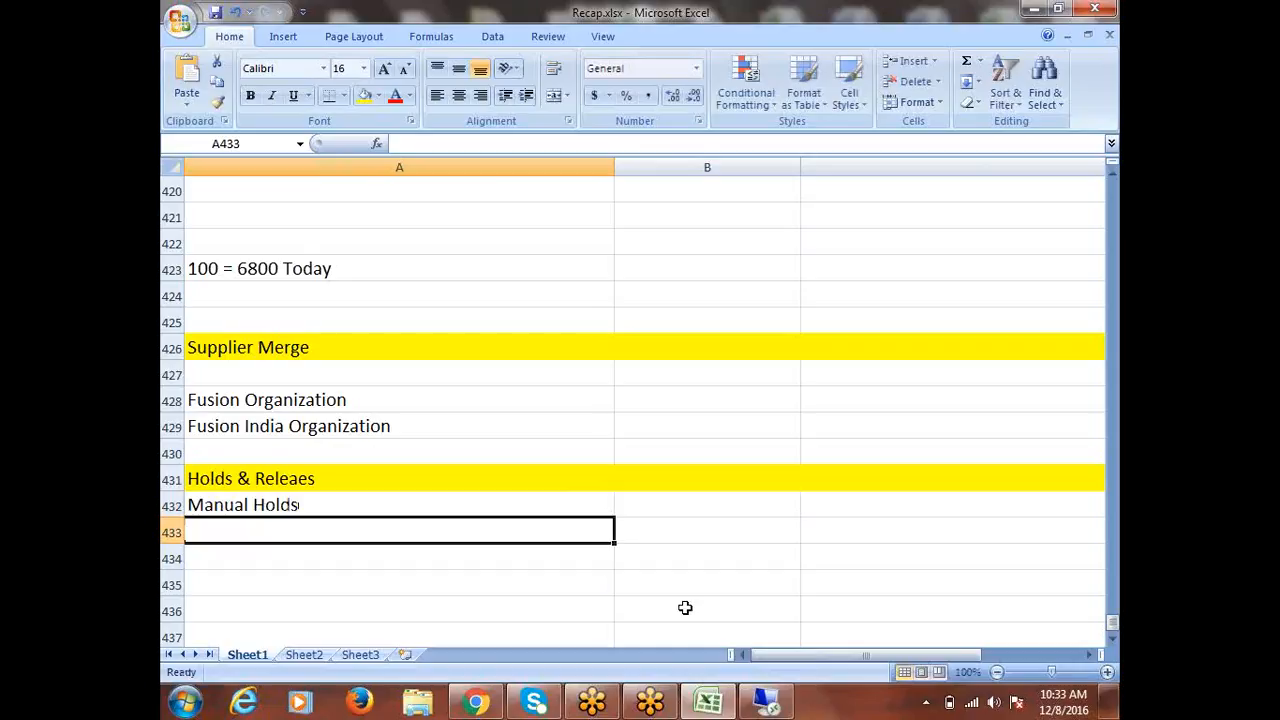
pyautogui.write('System H')
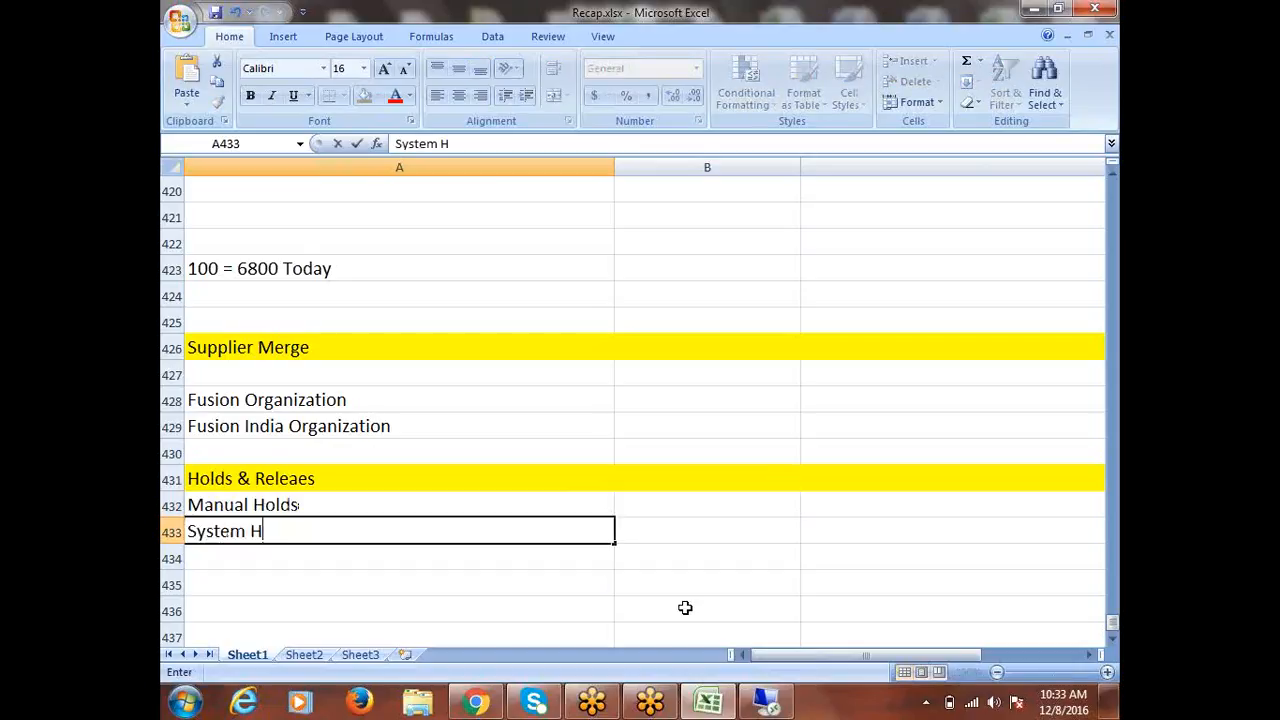
pyautogui.write('olds')
pyautogui.hotkey('ctrl', 'Return')
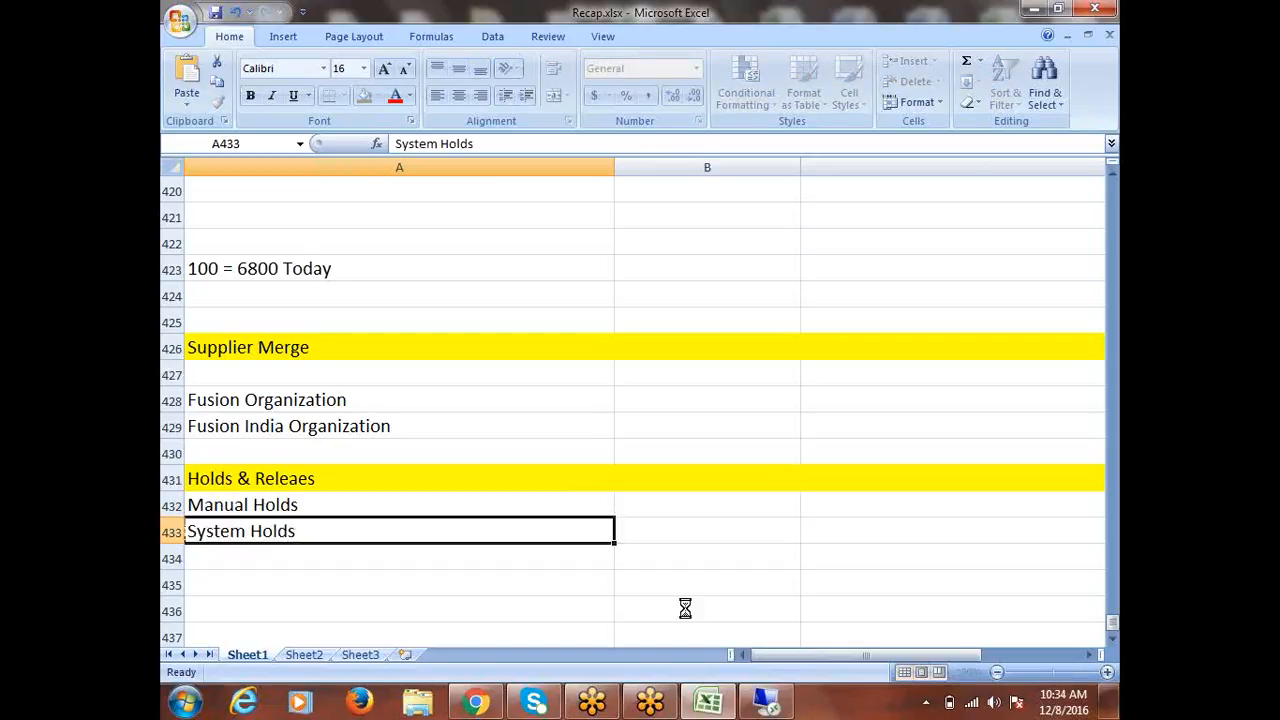
pyautogui.click(300, 505)
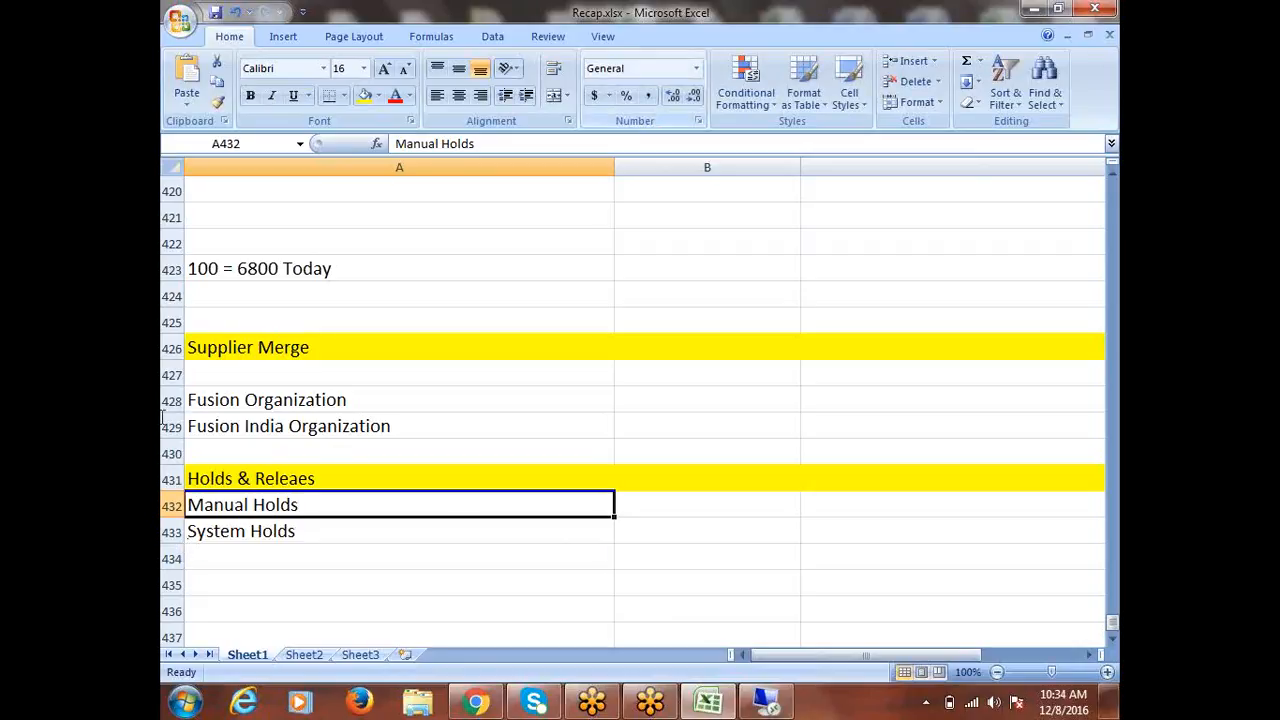
pyautogui.click(305, 531)
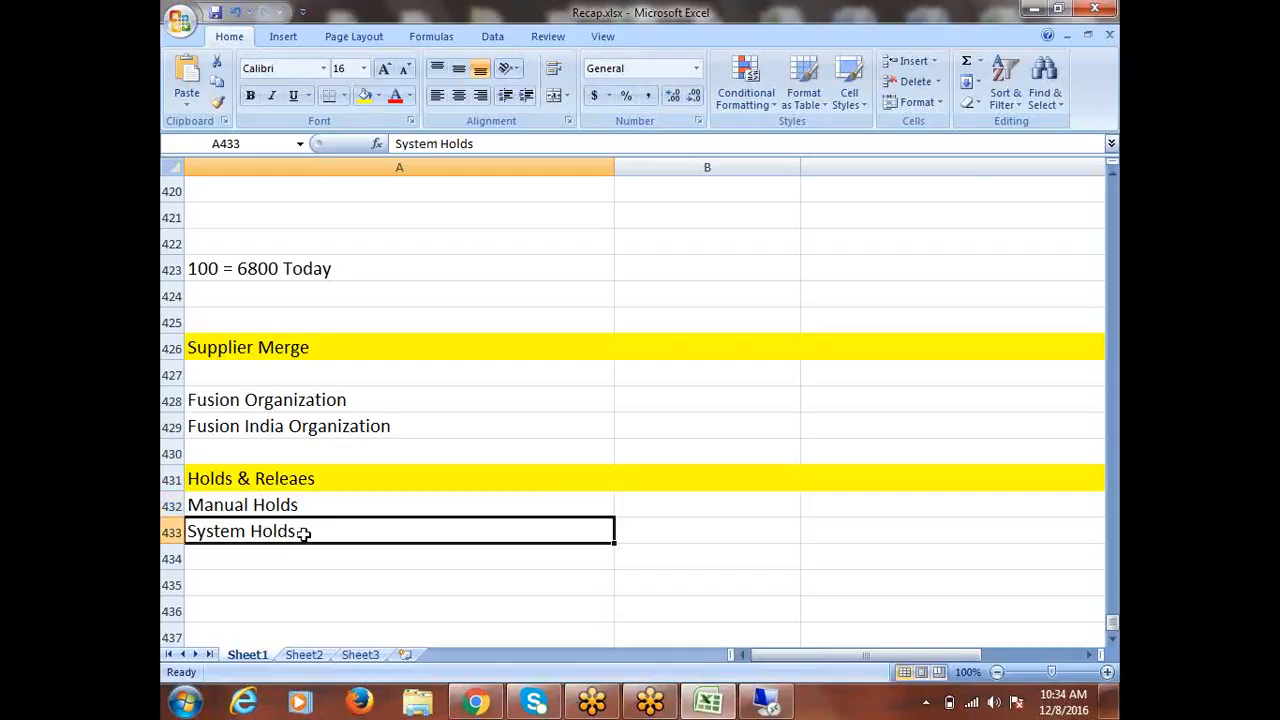
pyautogui.click(300, 505)
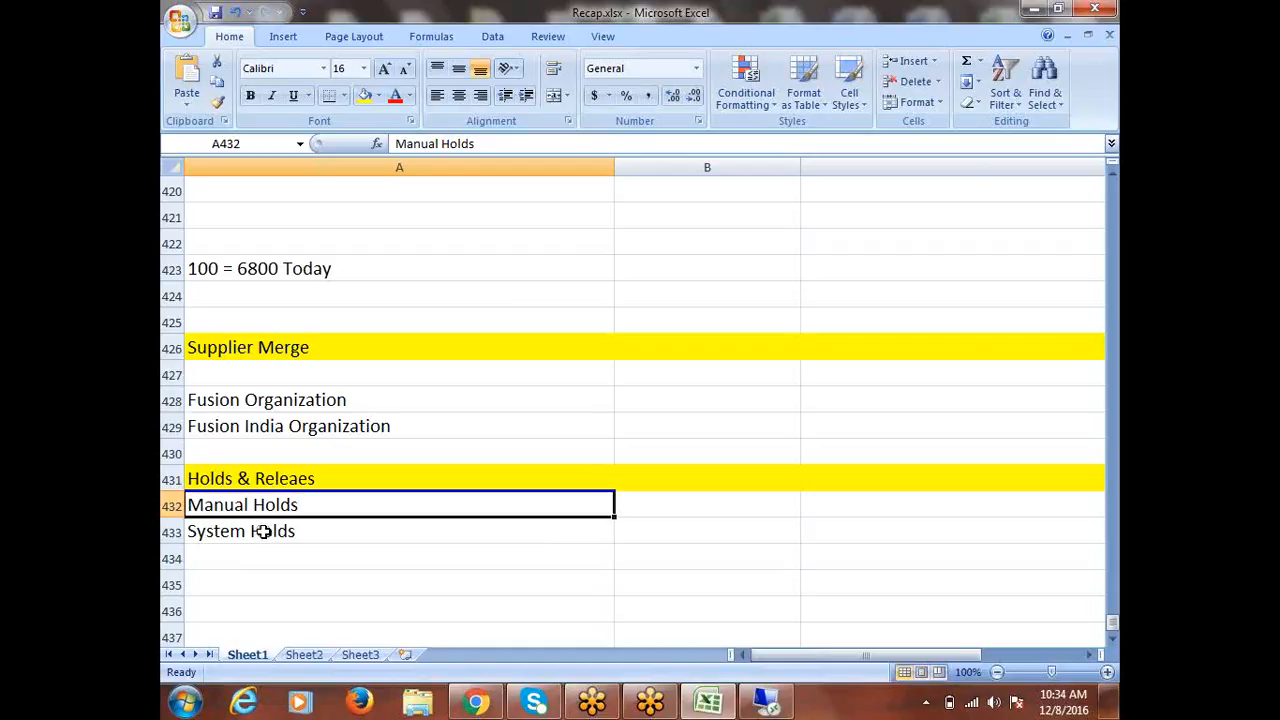
pyautogui.click(265, 530)
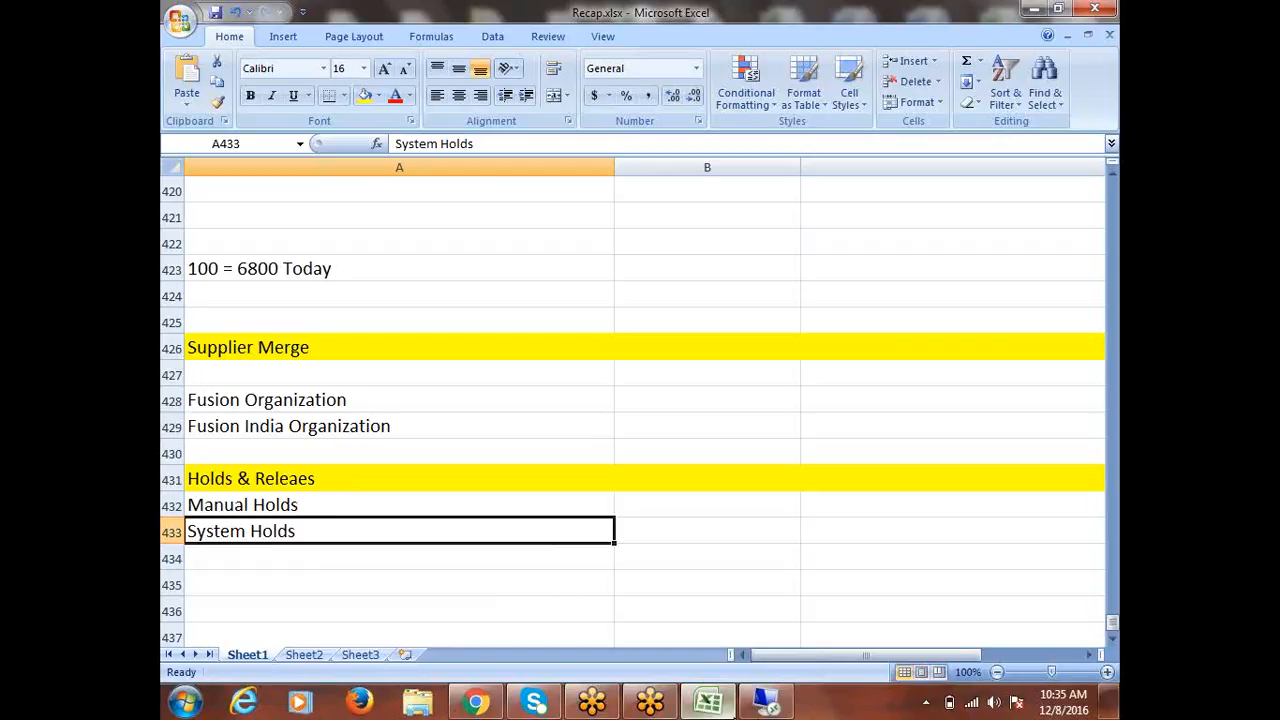
pyautogui.moveTo(770, 705)
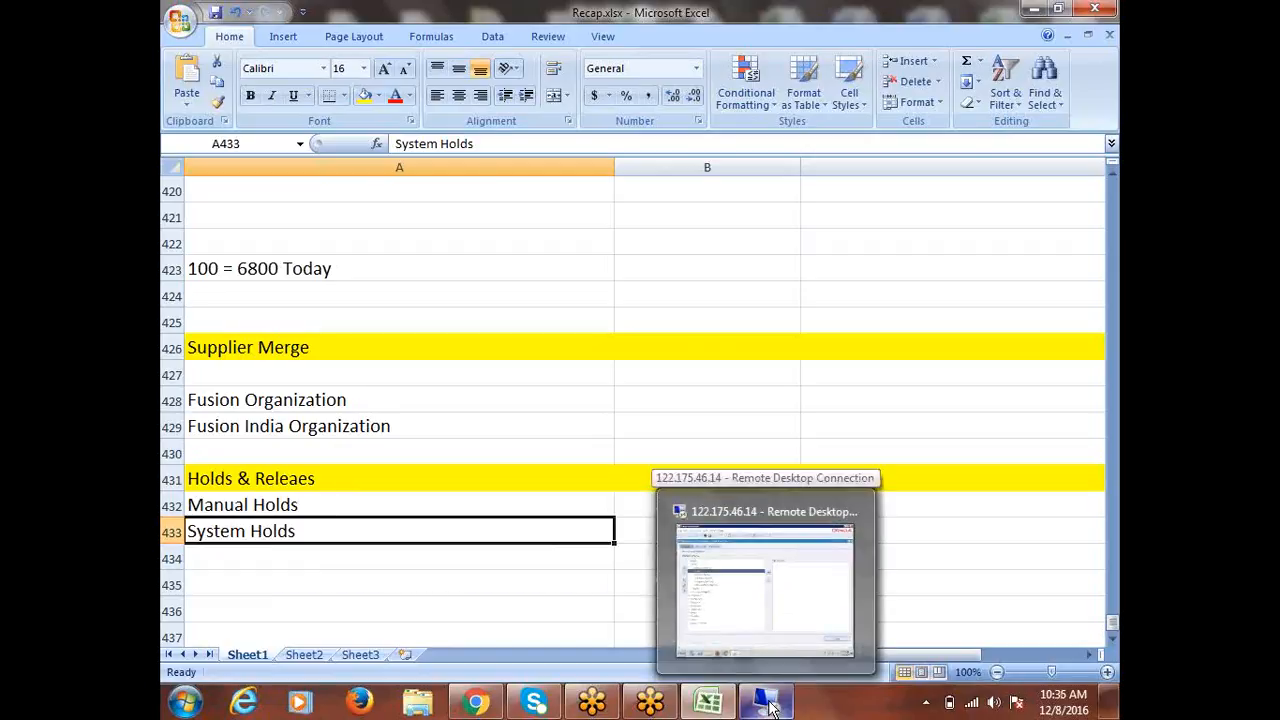
# In the remote Navigator, collapse all, expand Setup > Invoice and open the Tolerances form.
pyautogui.click(712, 604)
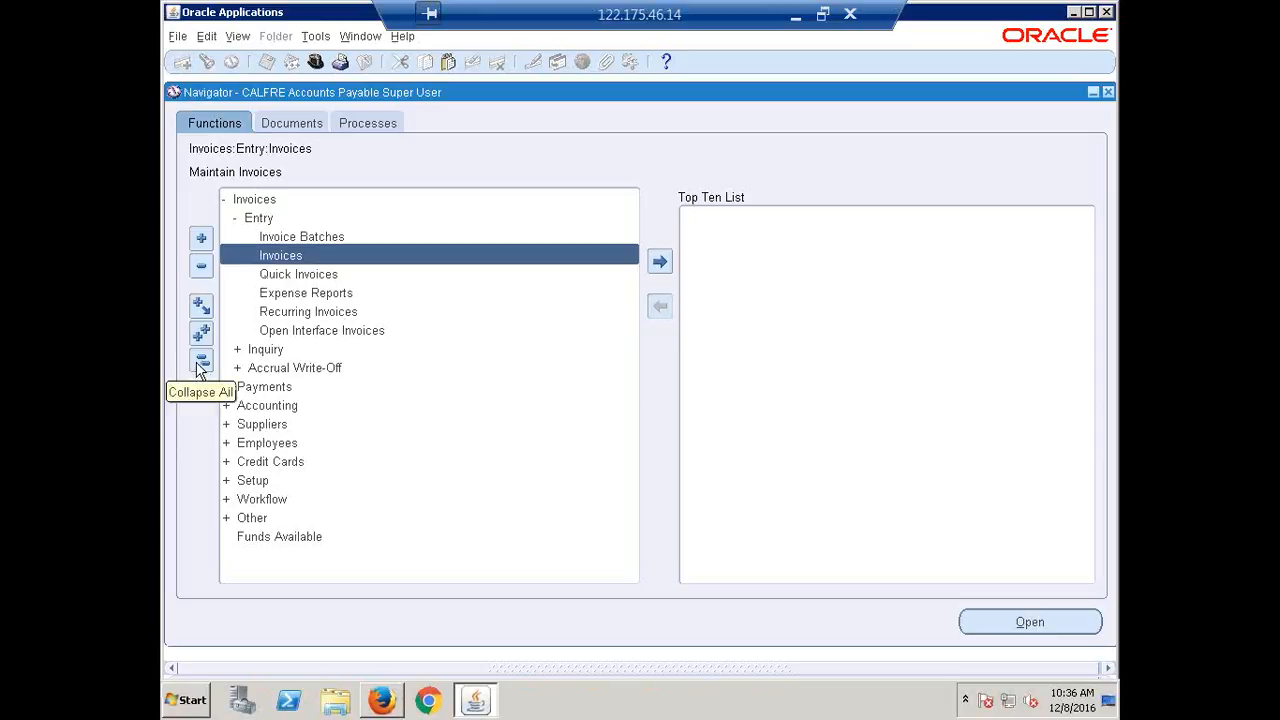
pyautogui.click(199, 367)
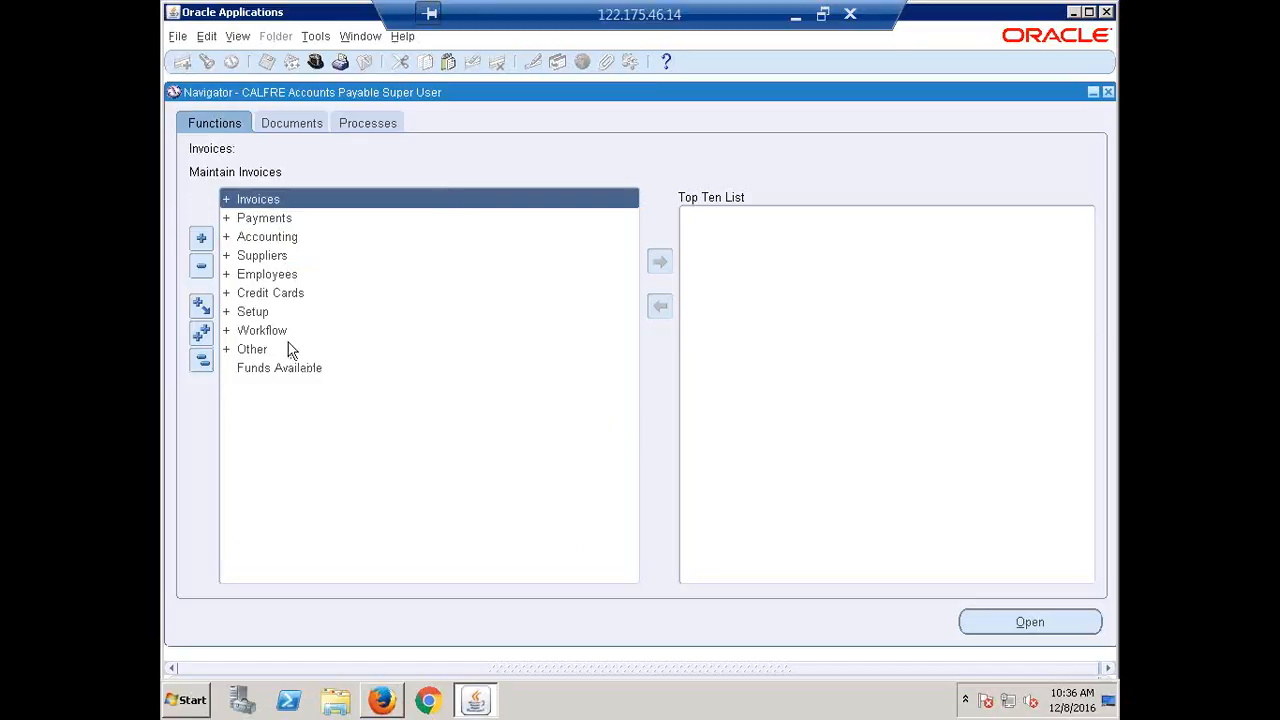
pyautogui.click(255, 311)
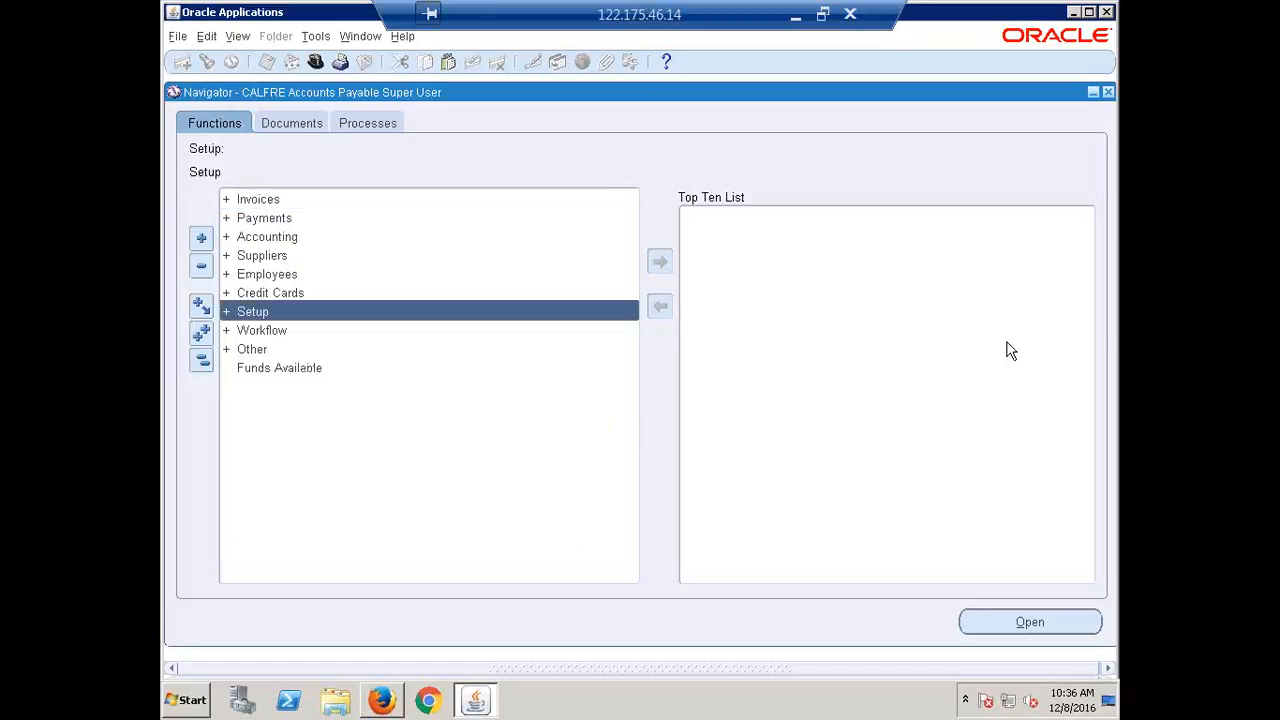
pyautogui.press('Return')
pyautogui.press('Return')
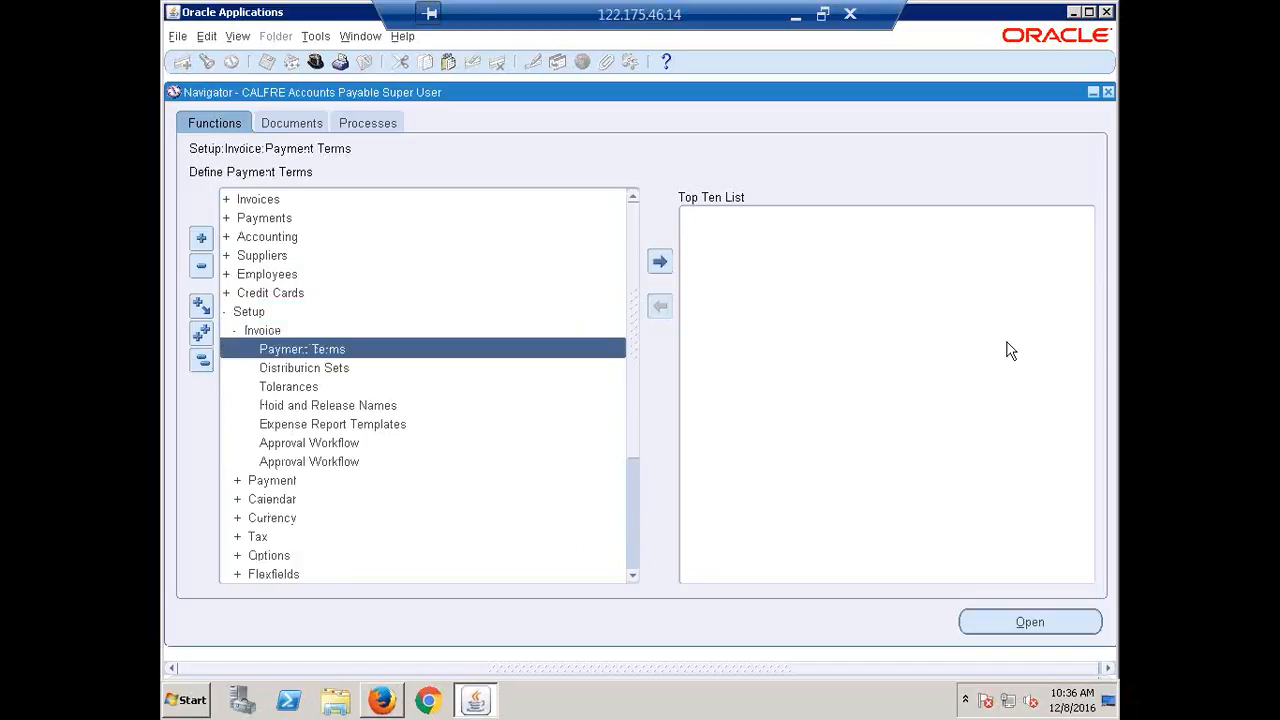
pyautogui.click(314, 408)
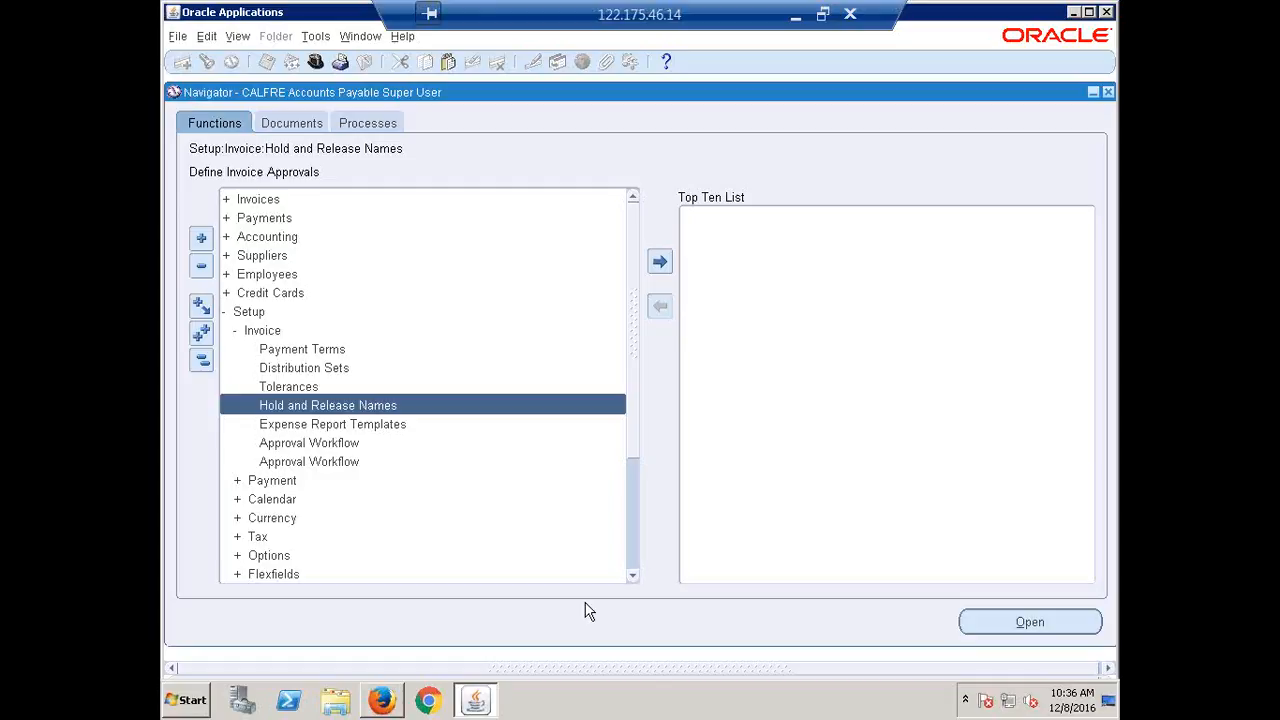
pyautogui.doubleClick(289, 389)
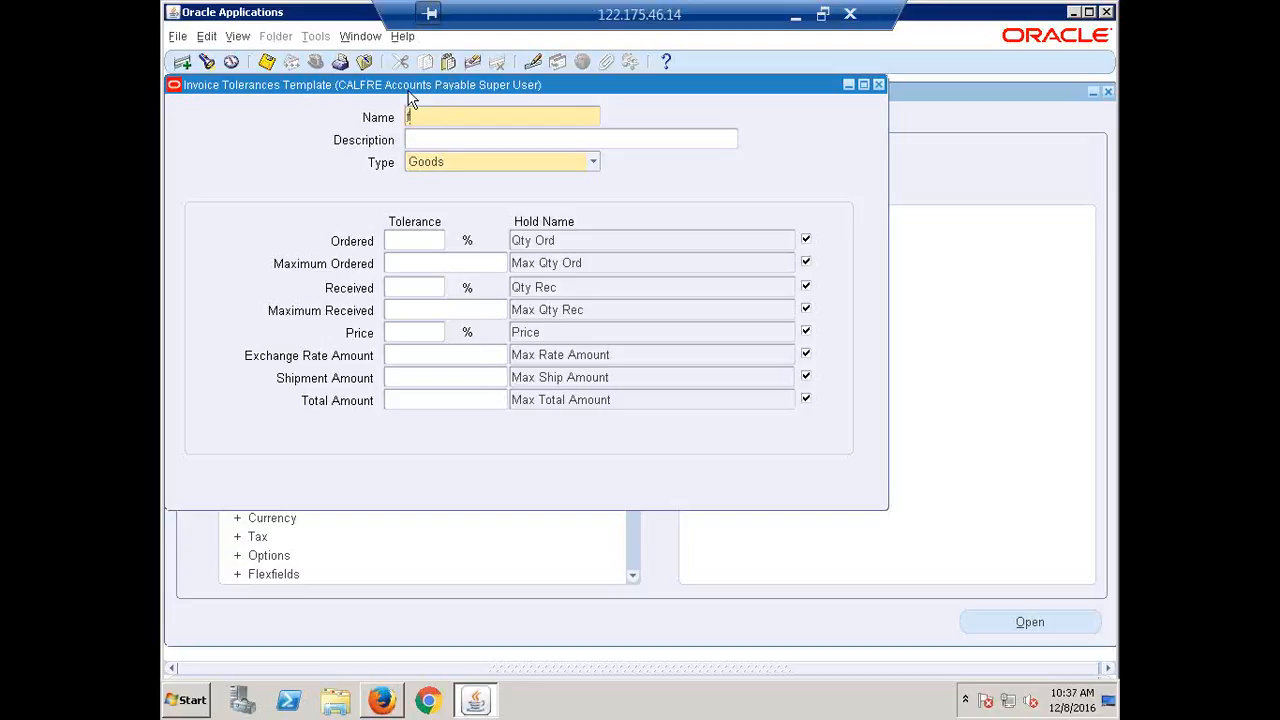
# Name the template 'CALFRE Toleranance', clear the stray Price value and set Ordered tolerance to 5.0%.
pyautogui.write('CALFRE Toleranano')
pyautogui.write('e')
pyautogui.doubleClick(437, 332)
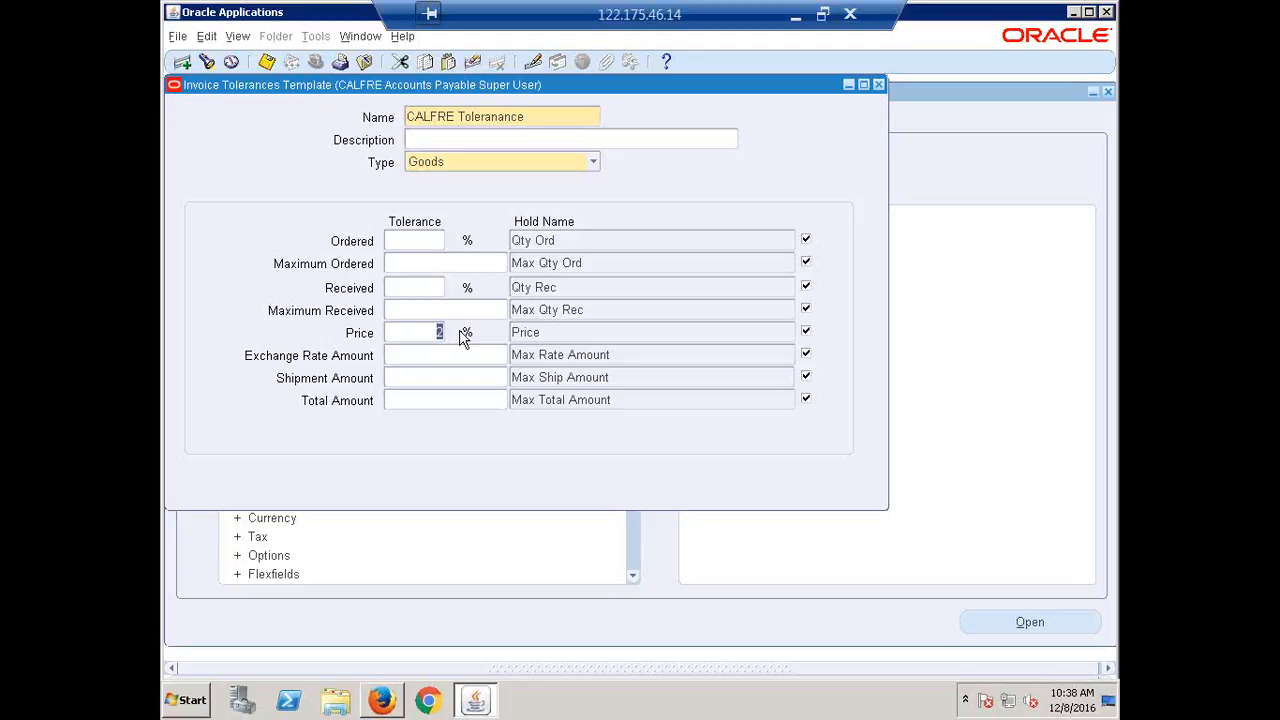
pyautogui.press('Delete')
pyautogui.write('5')
pyautogui.write('.0')
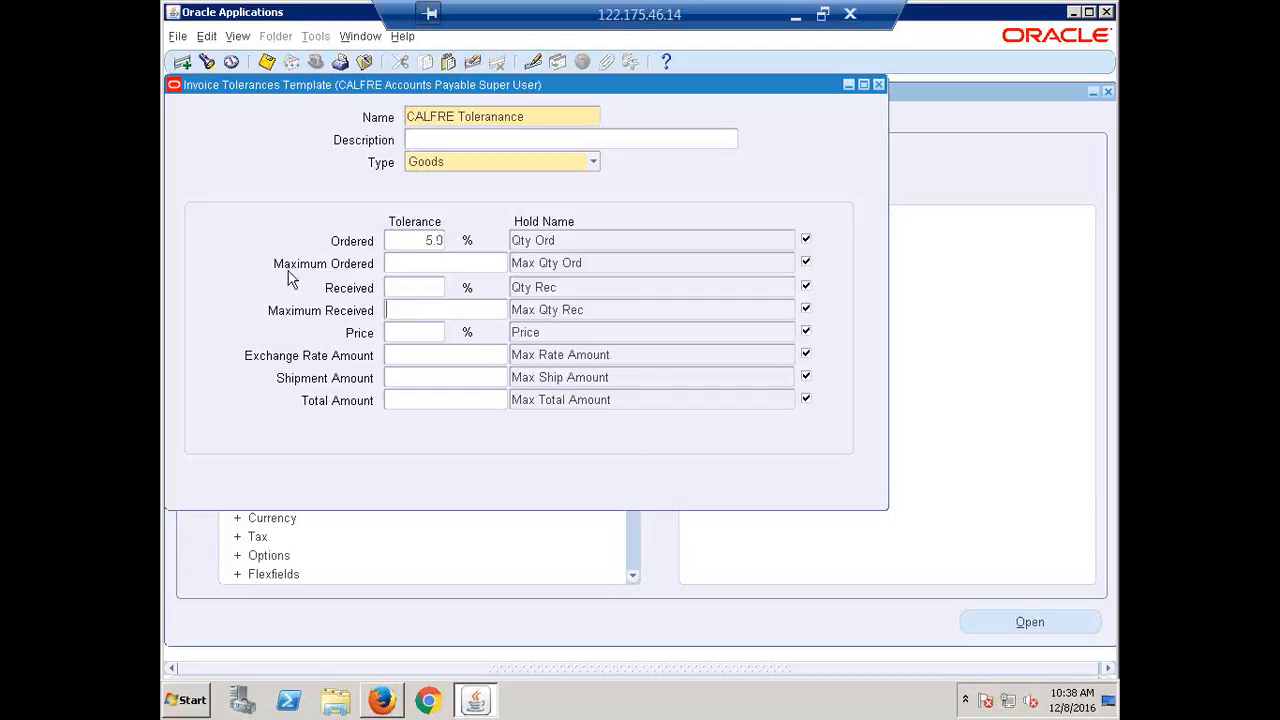
pyautogui.click(413, 266)
pyautogui.click(407, 336)
pyautogui.click(593, 163)
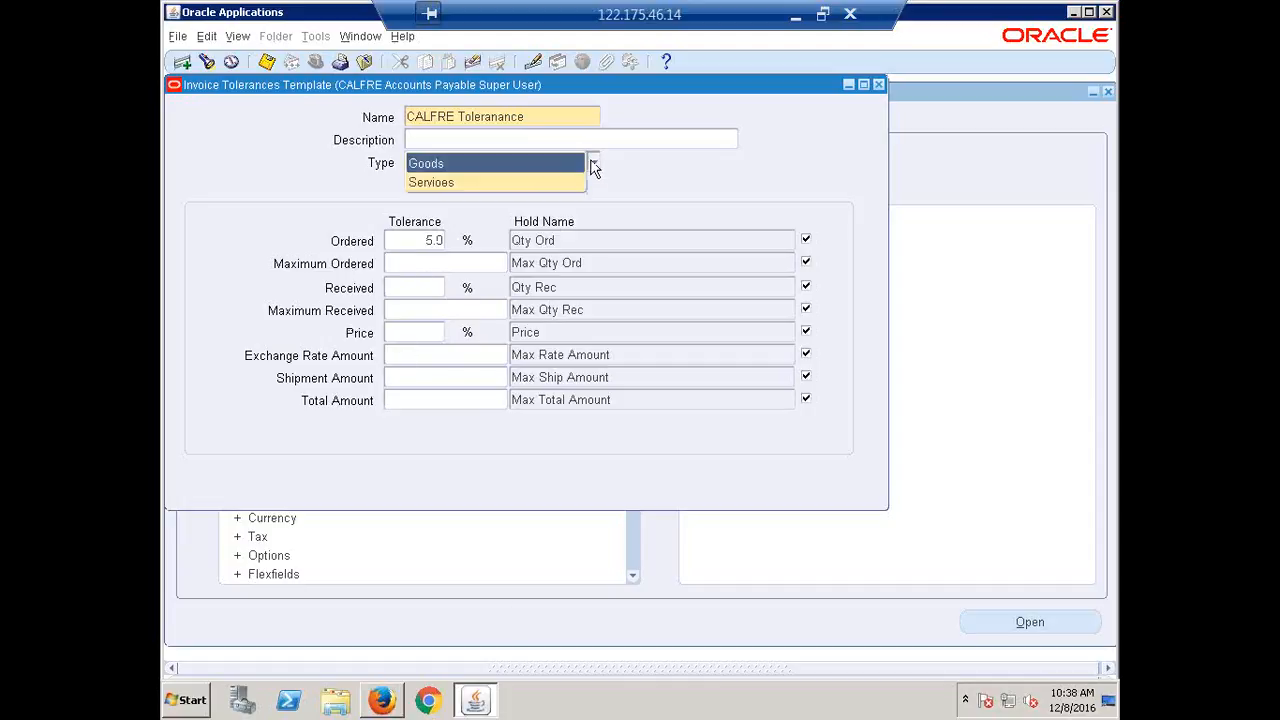
# Switch the tolerance Type to Services, then close the template form without saving.
pyautogui.click(470, 183)
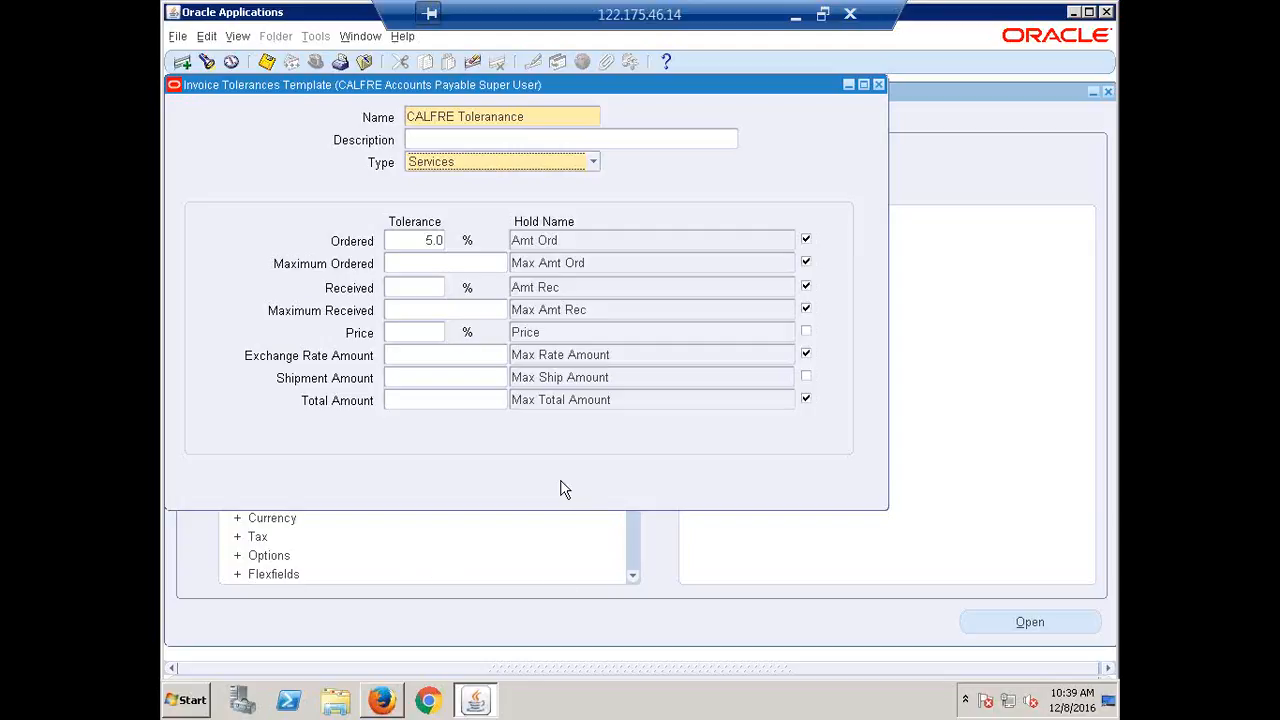
pyautogui.click(879, 85)
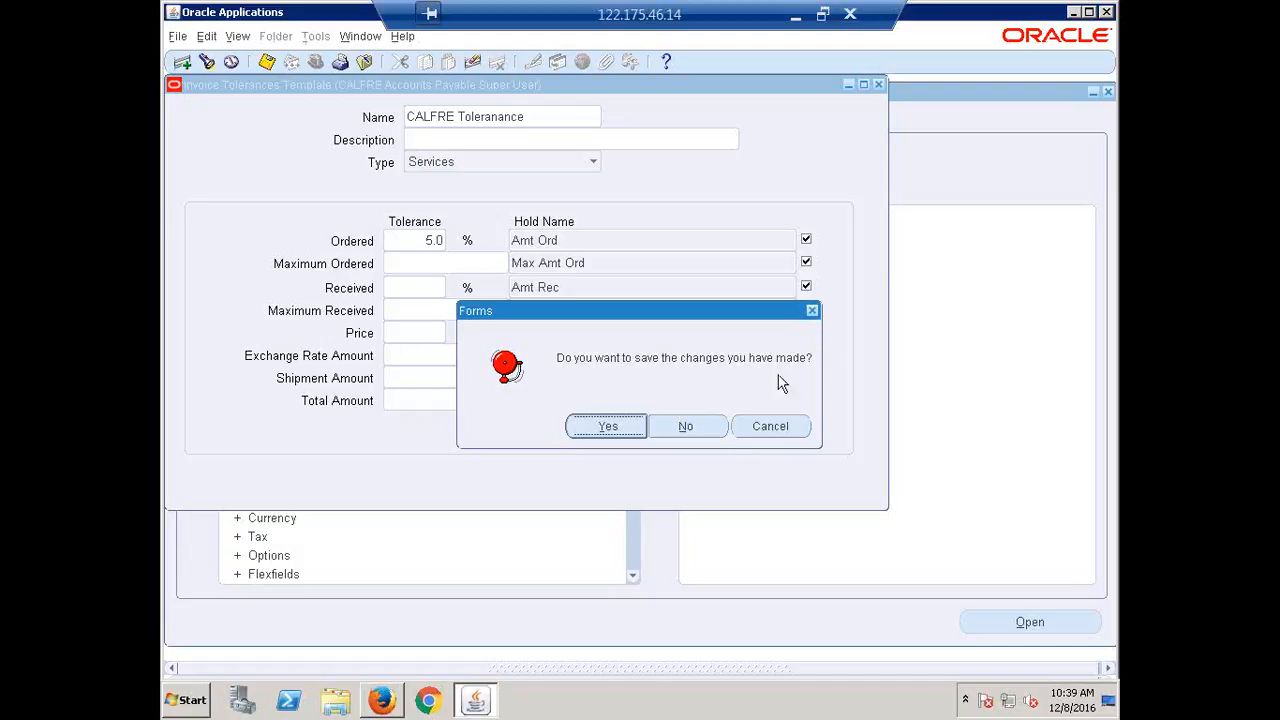
pyautogui.click(686, 427)
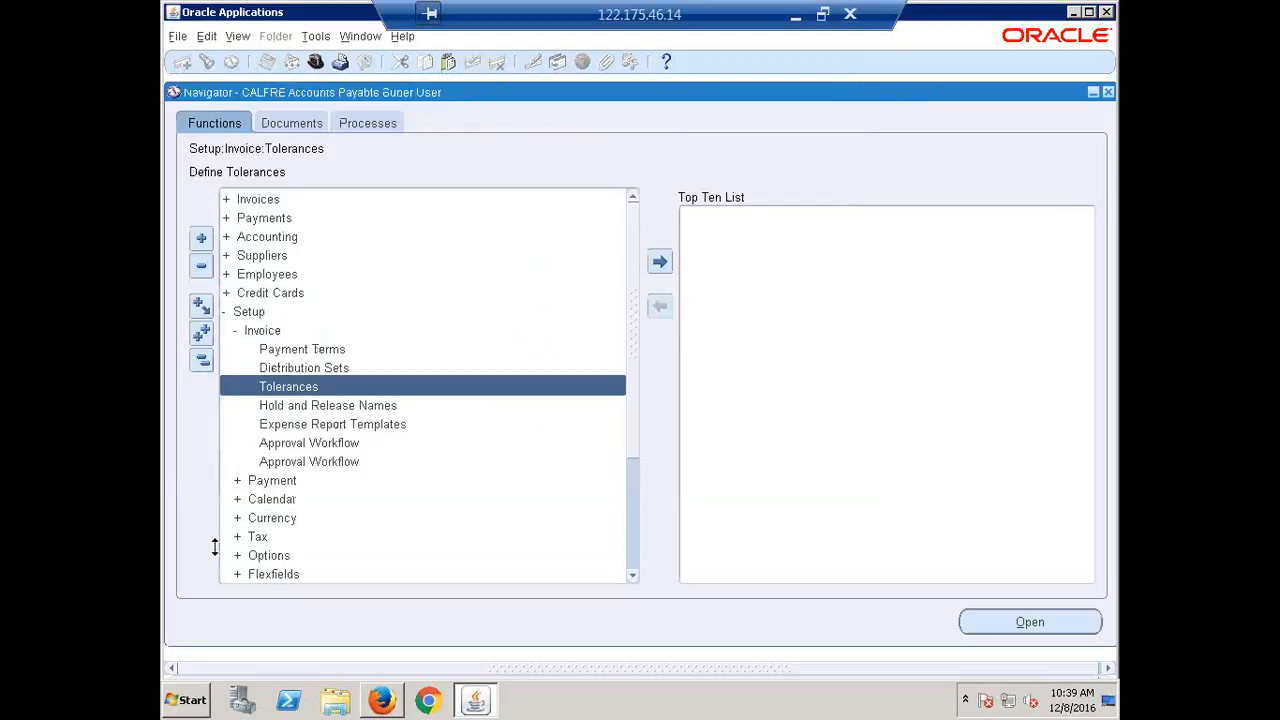
# Open Invoice Hold and Release Names and enter 'CALFRE NSF' as the first hold name.
pyautogui.click(350, 410)
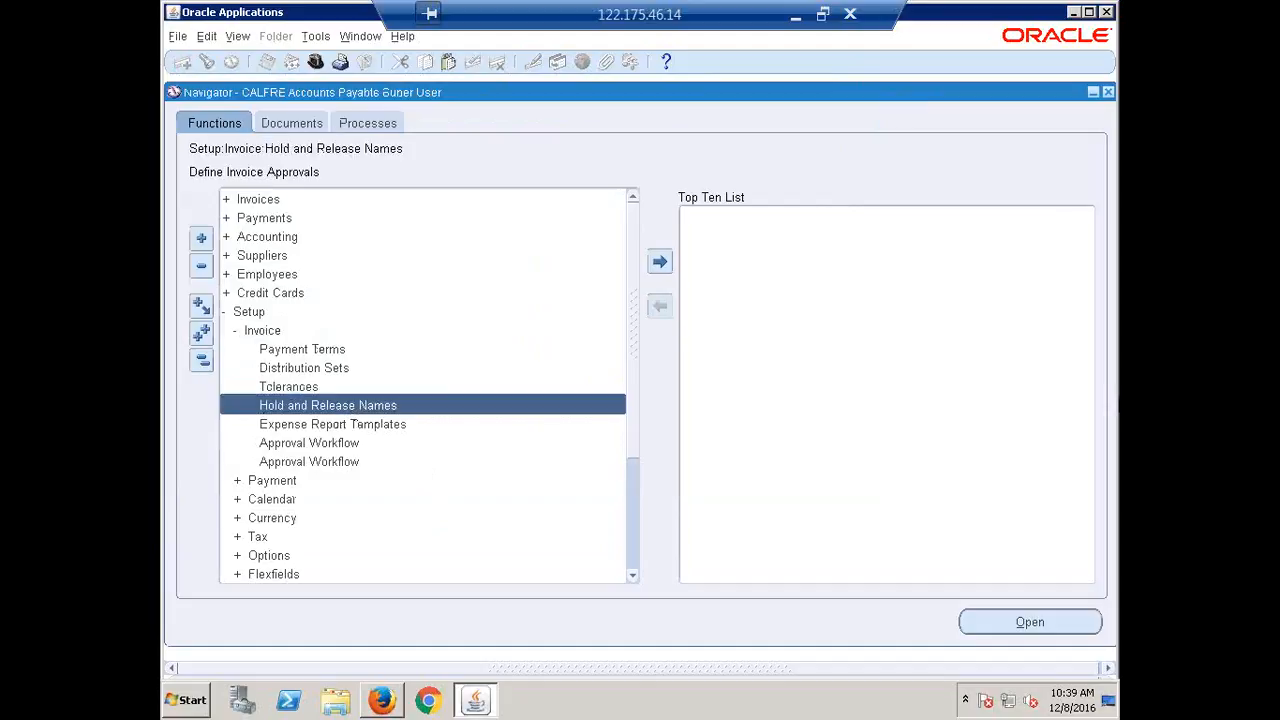
pyautogui.click(1029, 621)
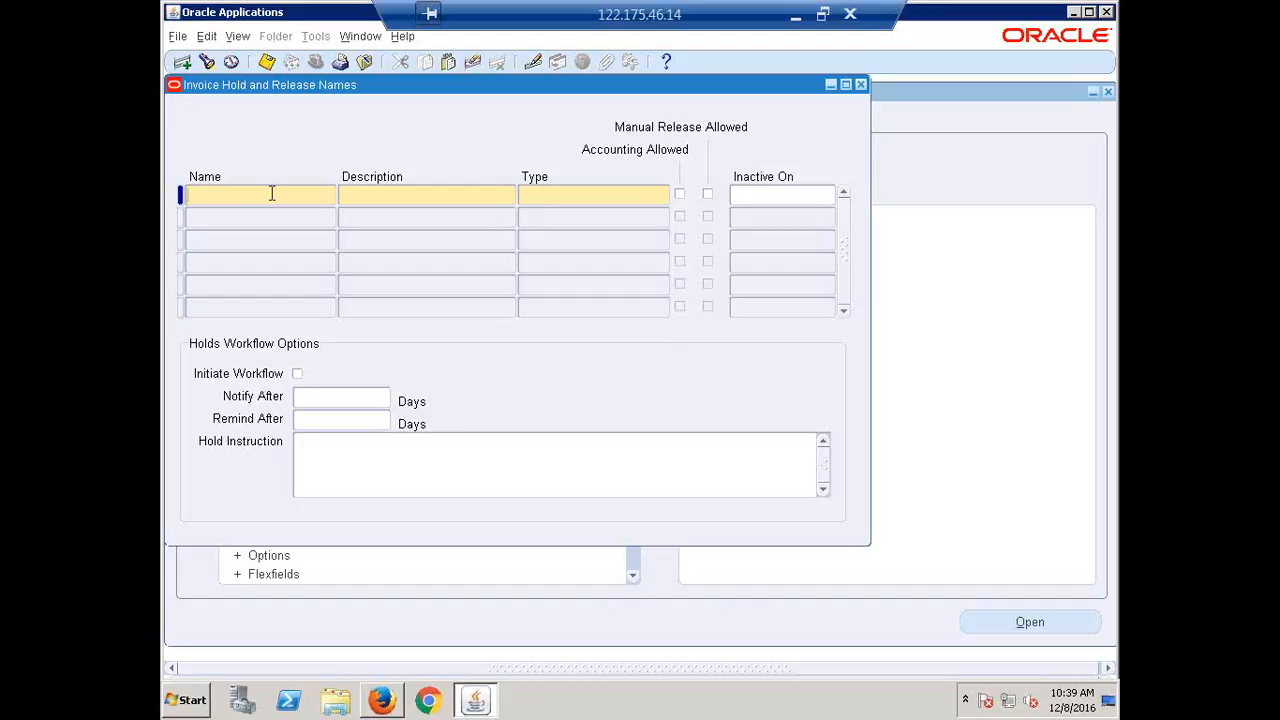
pyautogui.write('CALFRE NSF')
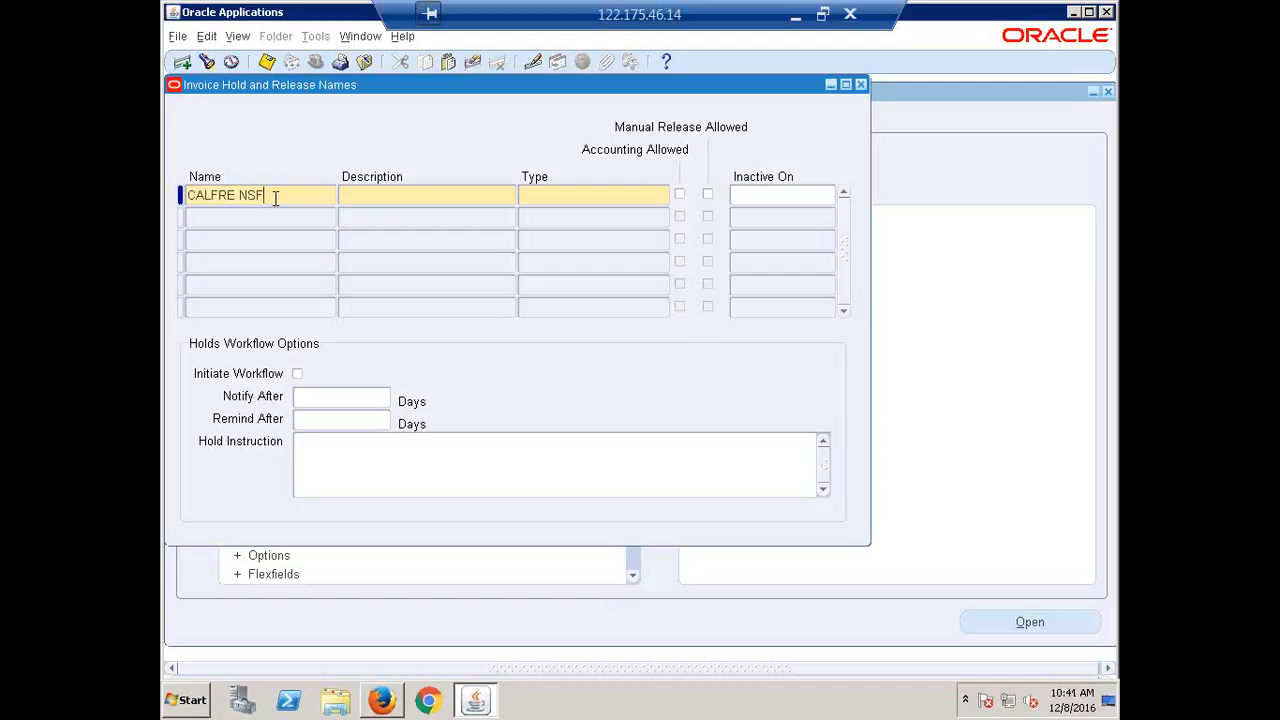
# Give CALFRE NSF the description NSF and type Invoice Hold Reason, and allow manual release.
pyautogui.click(385, 197)
pyautogui.write('NSF')
pyautogui.click(584, 197)
pyautogui.click(663, 196)
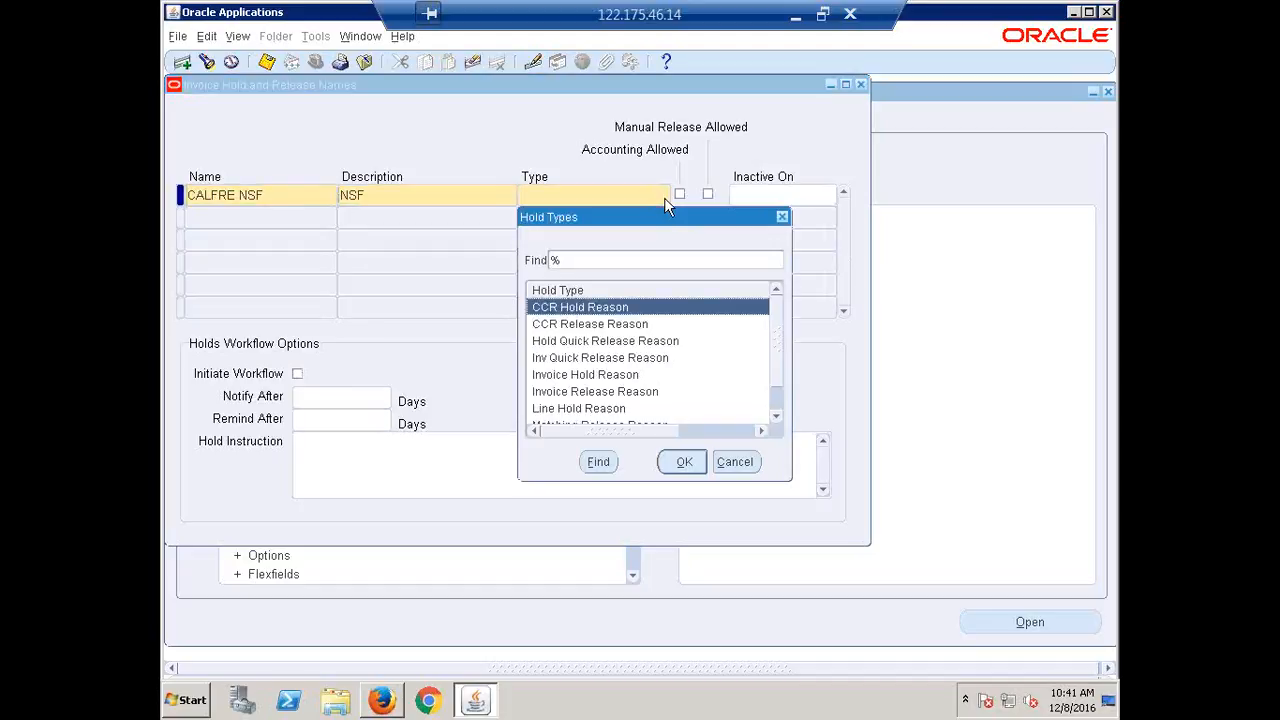
pyautogui.click(588, 376)
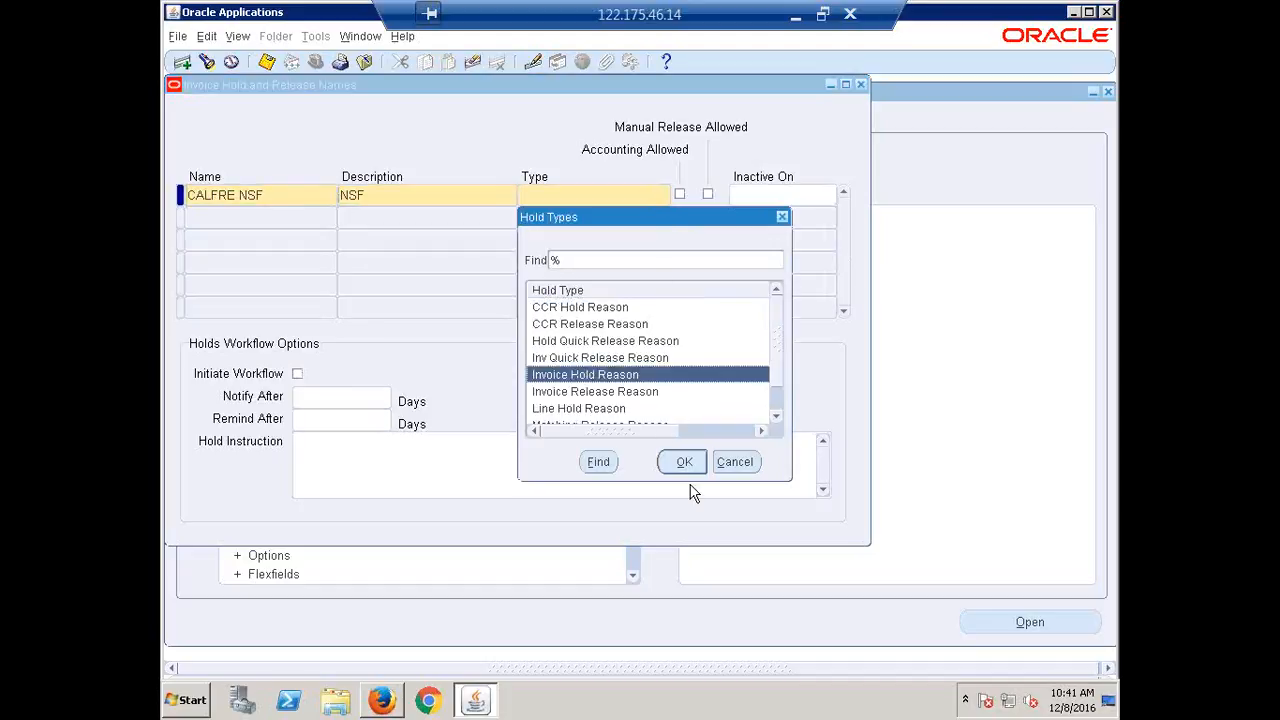
pyautogui.click(684, 463)
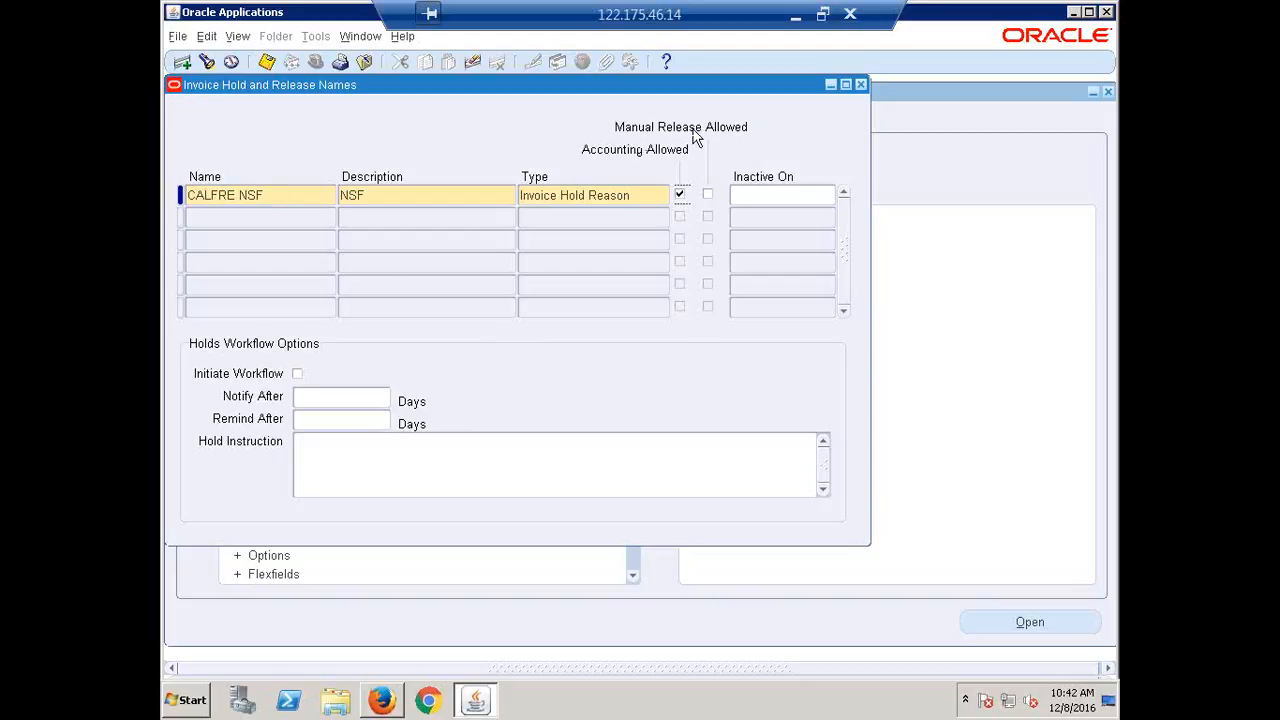
pyautogui.click(707, 195)
# Save the CALFRE NSF hold name and close the hold names form.
pyautogui.hotkey('ctrl', 's')
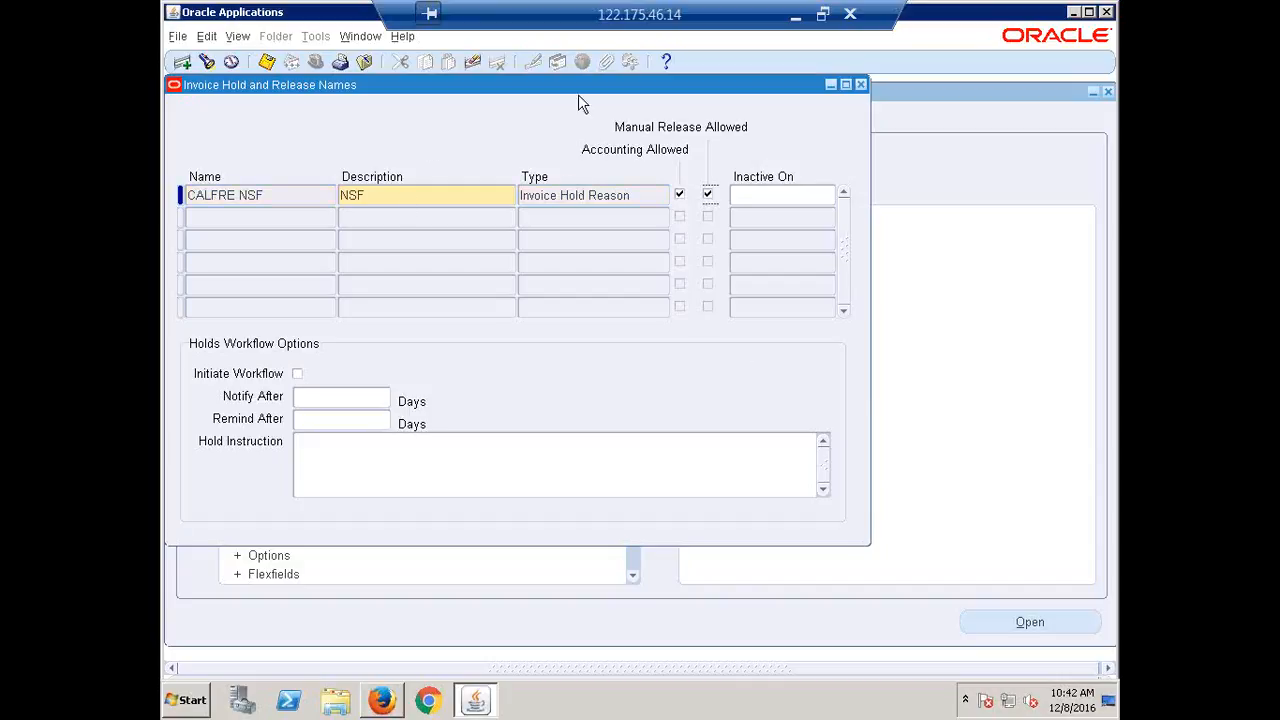
pyautogui.moveTo(585, 97); pyautogui.dragTo(690, 138)
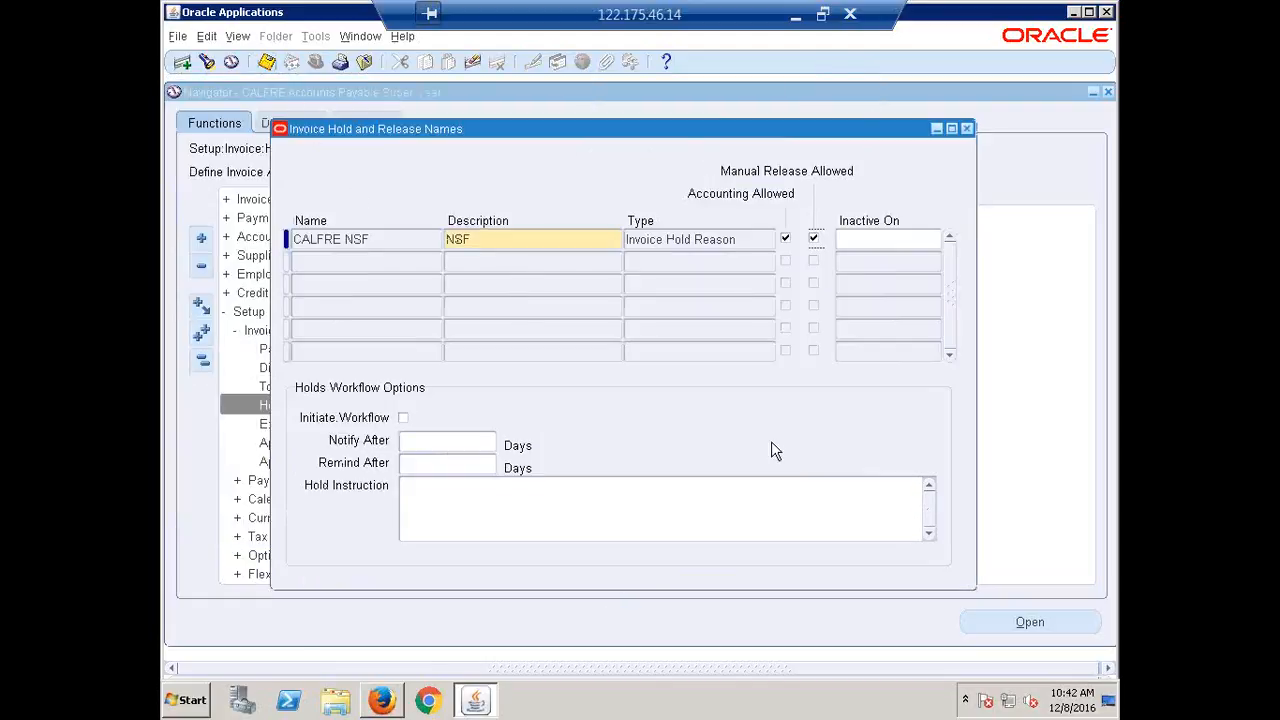
pyautogui.click(966, 129)
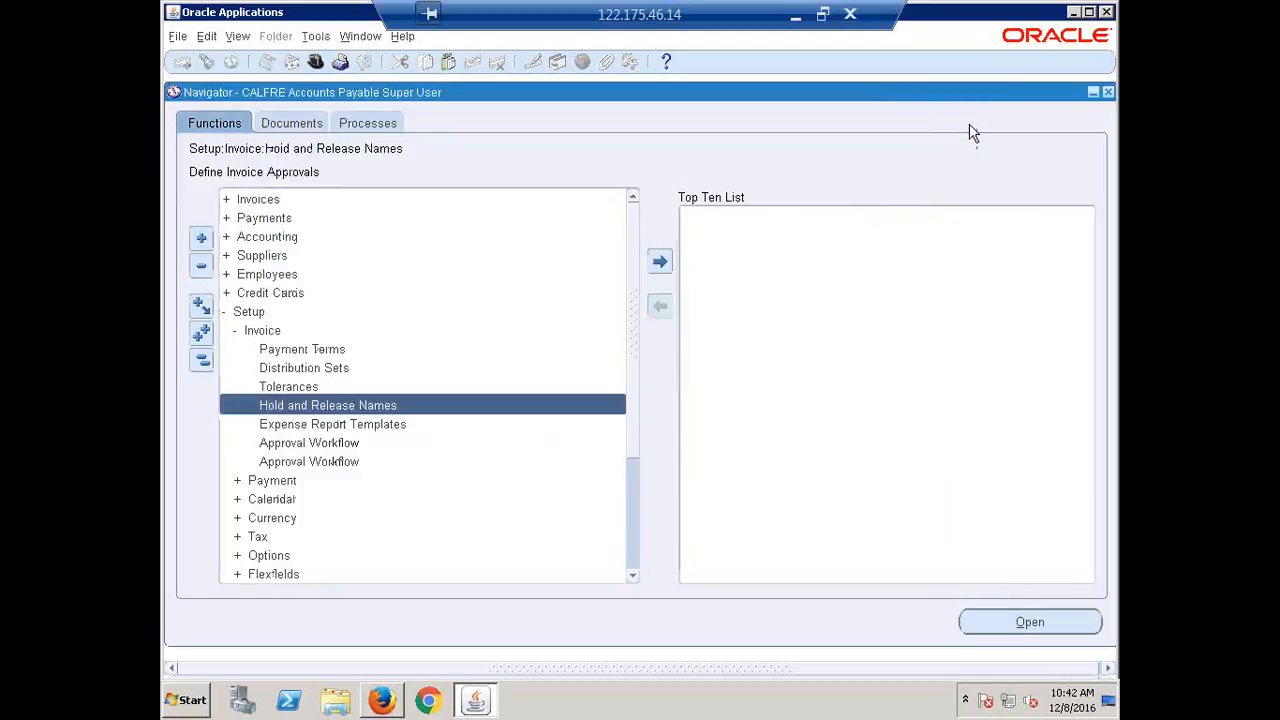
# Reopen Hold and Release Names and enter a new hold named 'CALFRE Funds Available'.
pyautogui.doubleClick(329, 405)
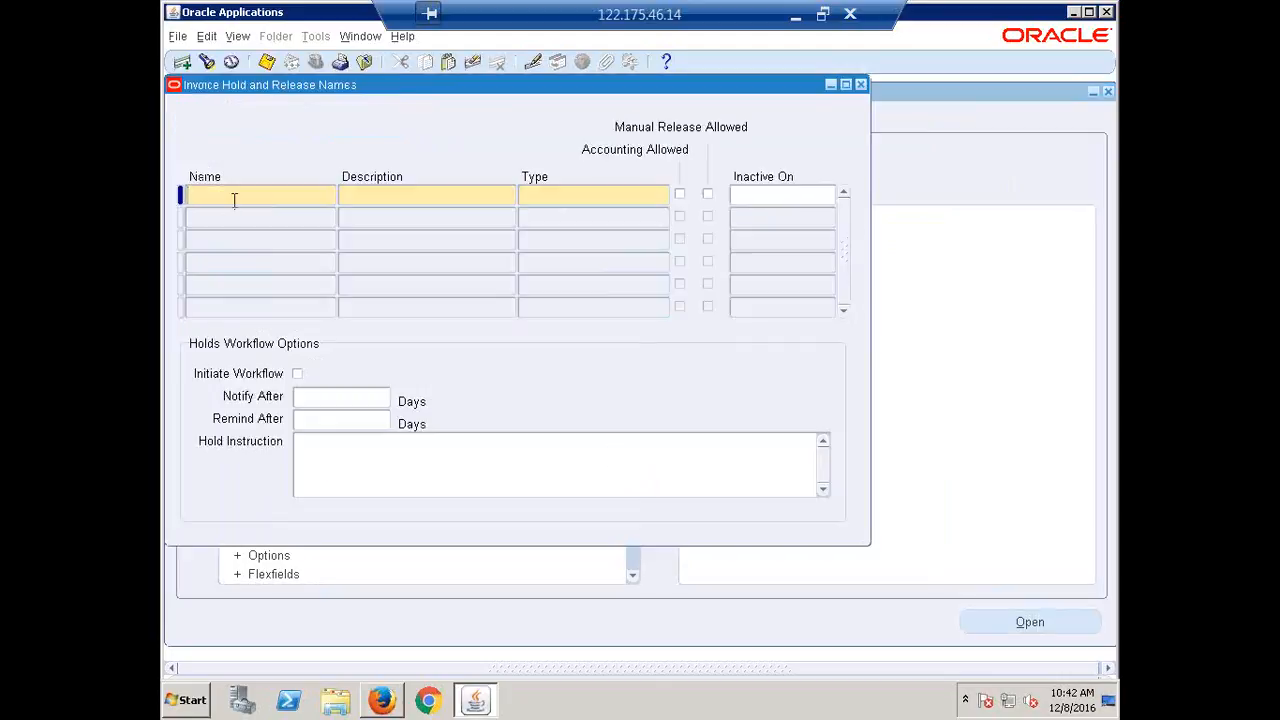
pyautogui.write('CALFRE Funds A')
pyautogui.press('Tab')
pyautogui.write('va')
pyautogui.press('BackSpace')
pyautogui.press('BackSpace')
pyautogui.click(300, 198)
pyautogui.click(303, 198)
pyautogui.write('vailable')
pyautogui.press('Tab')
# Copy 'CALFRE Funds Available' into the Description field.
pyautogui.tripleClick(304, 197)
pyautogui.hotkey('ctrl', 'c')
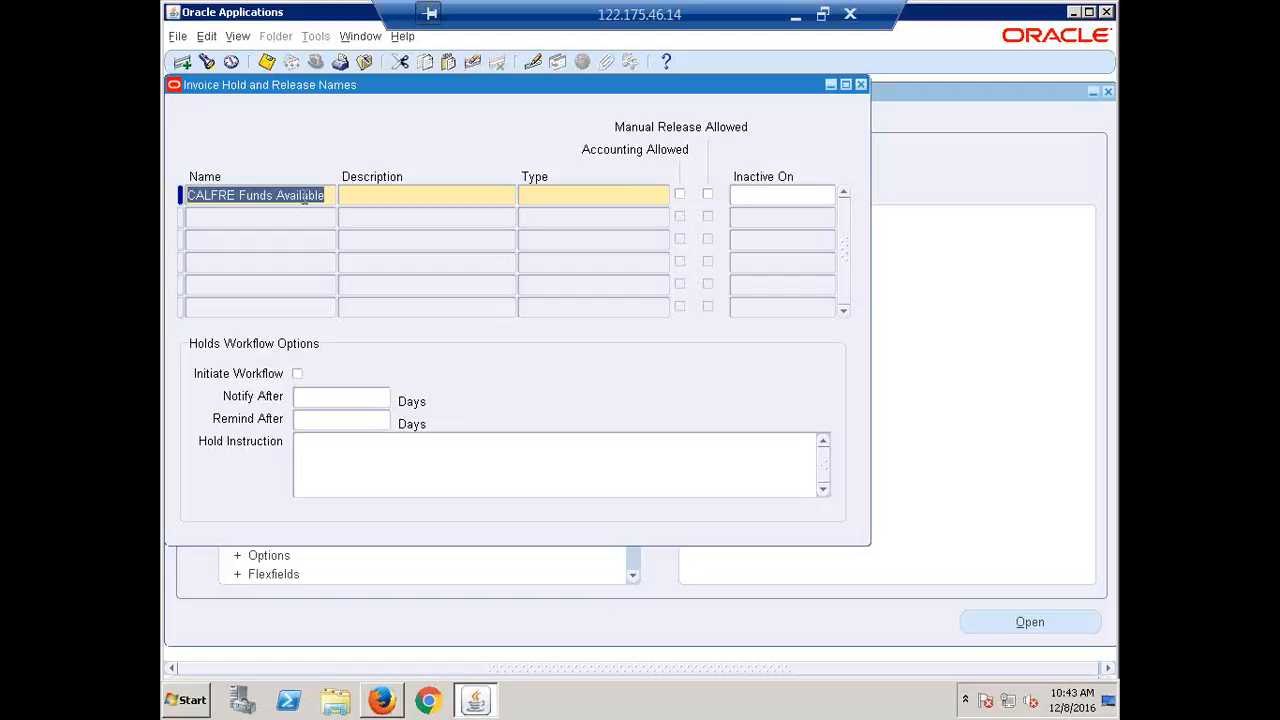
pyautogui.click(305, 199)
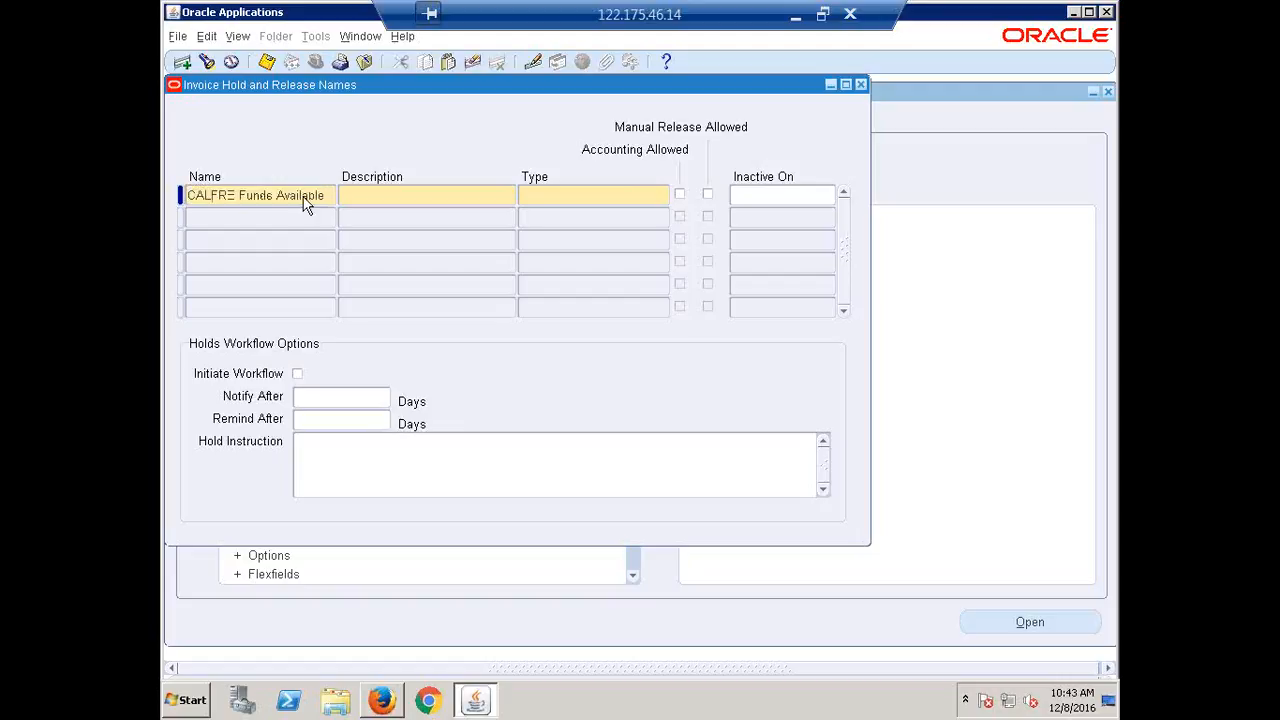
pyautogui.press('Tab')
pyautogui.hotkey('ctrl', 'v')
pyautogui.press('Tab')
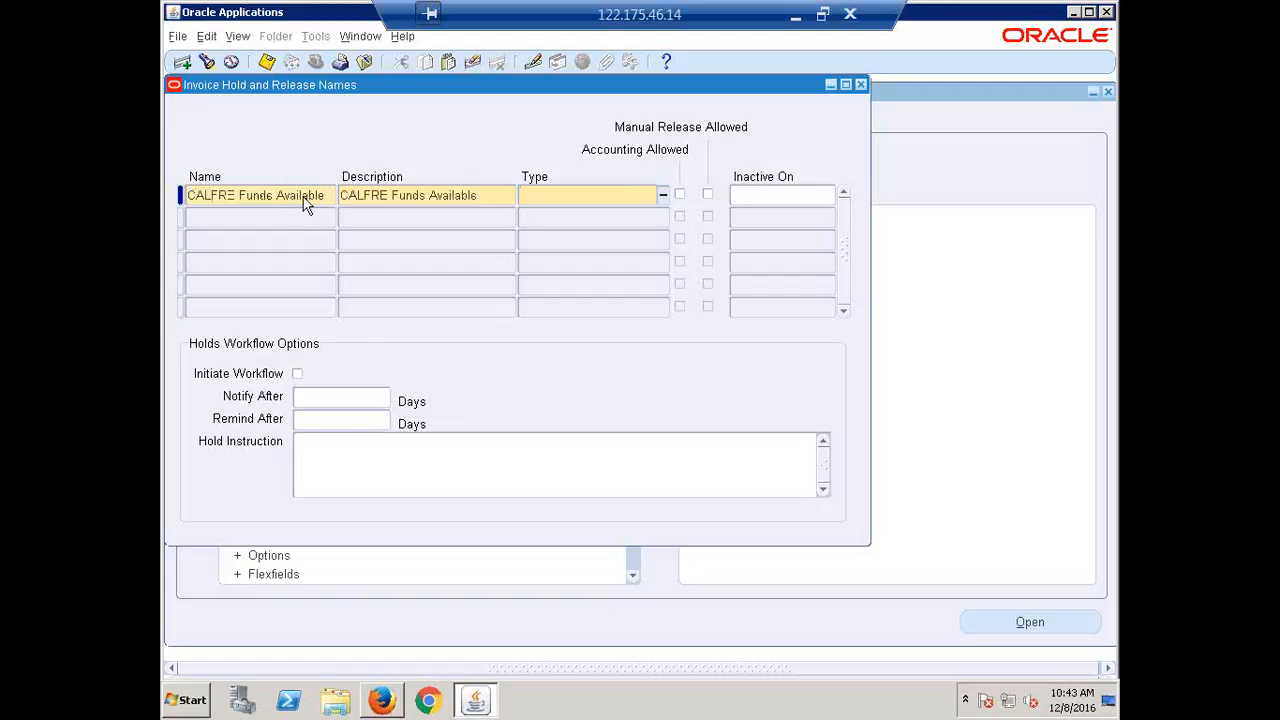
# Set CALFRE Funds Available's type to Invoice Release Reason and close the hold names form.
pyautogui.click(662, 196)
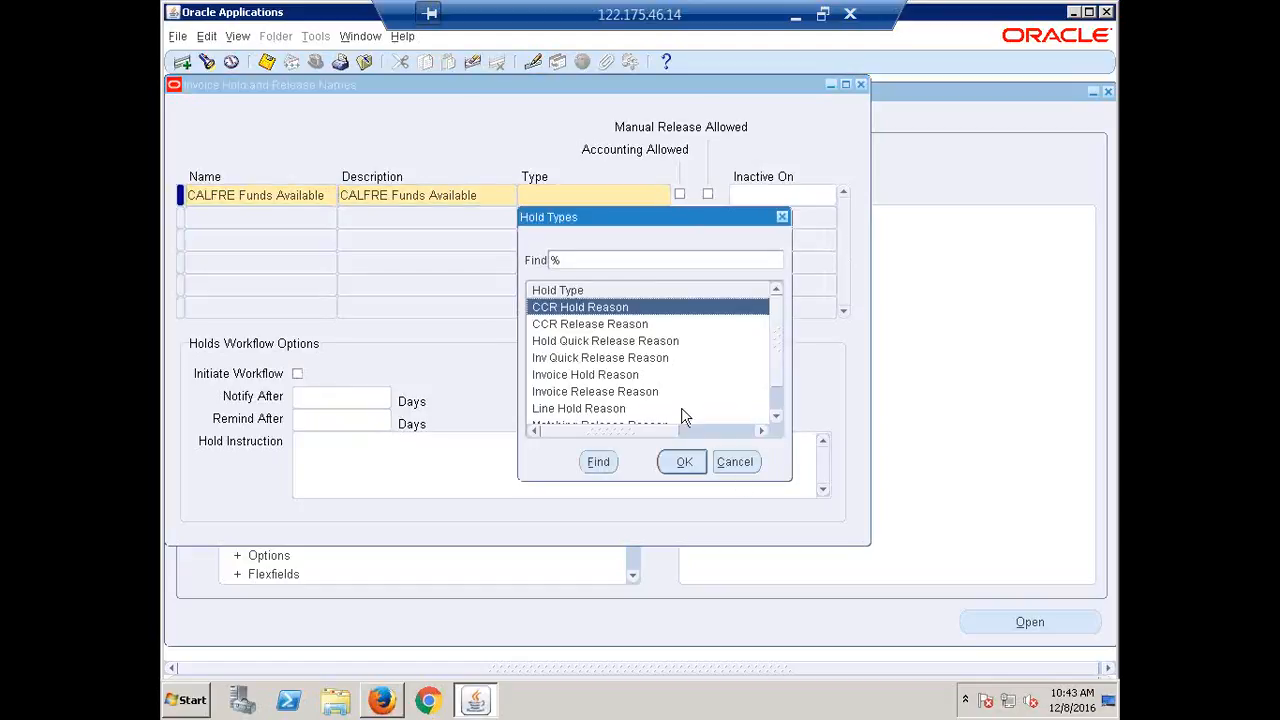
pyautogui.click(624, 393)
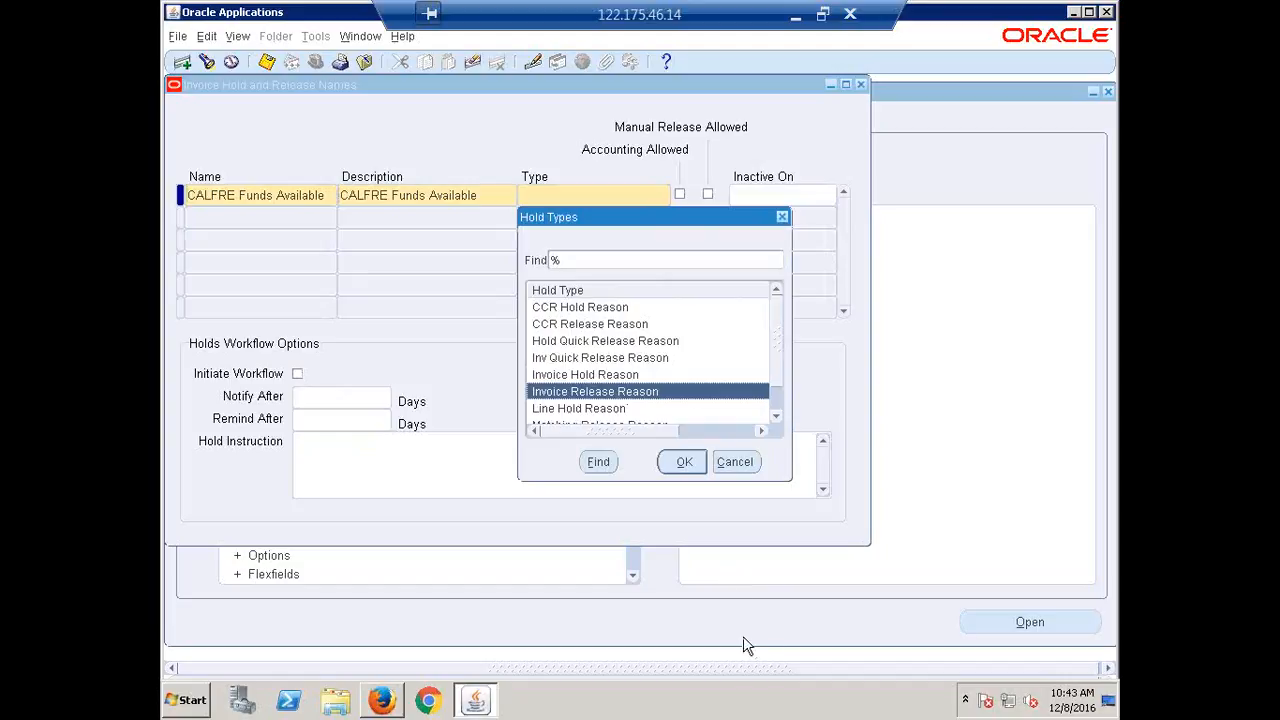
pyautogui.click(686, 462)
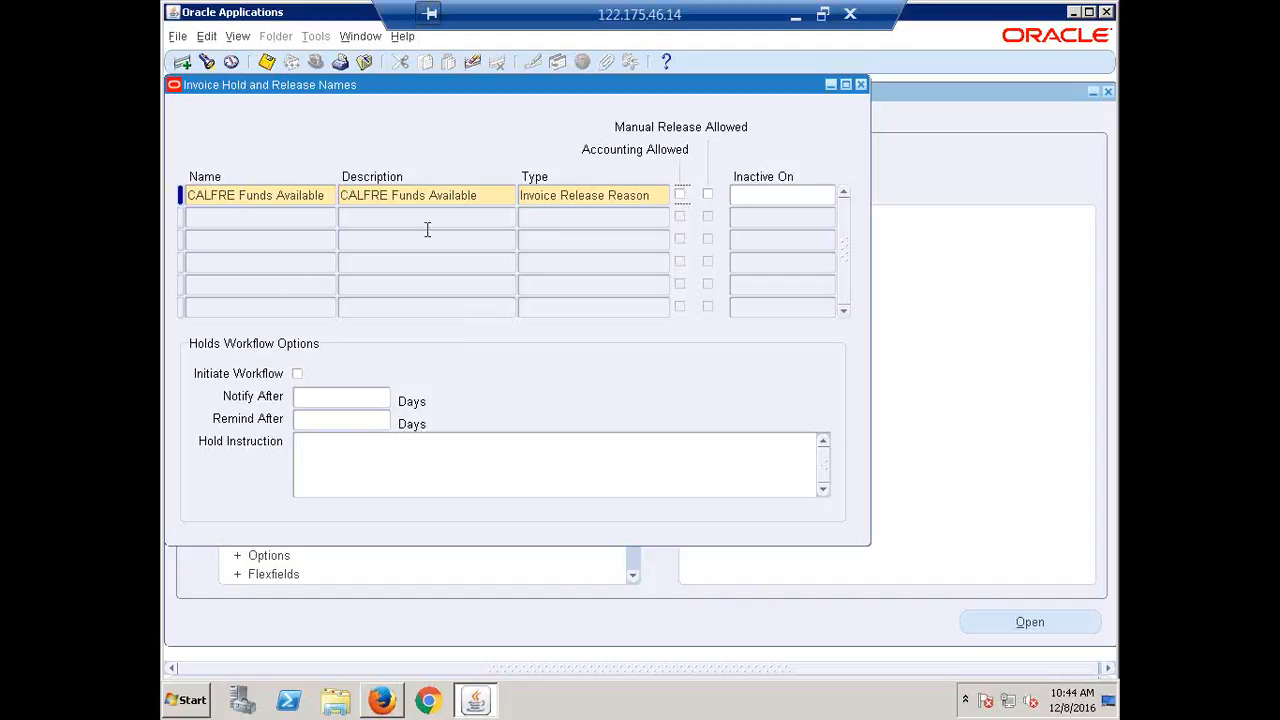
pyautogui.click(605, 205)
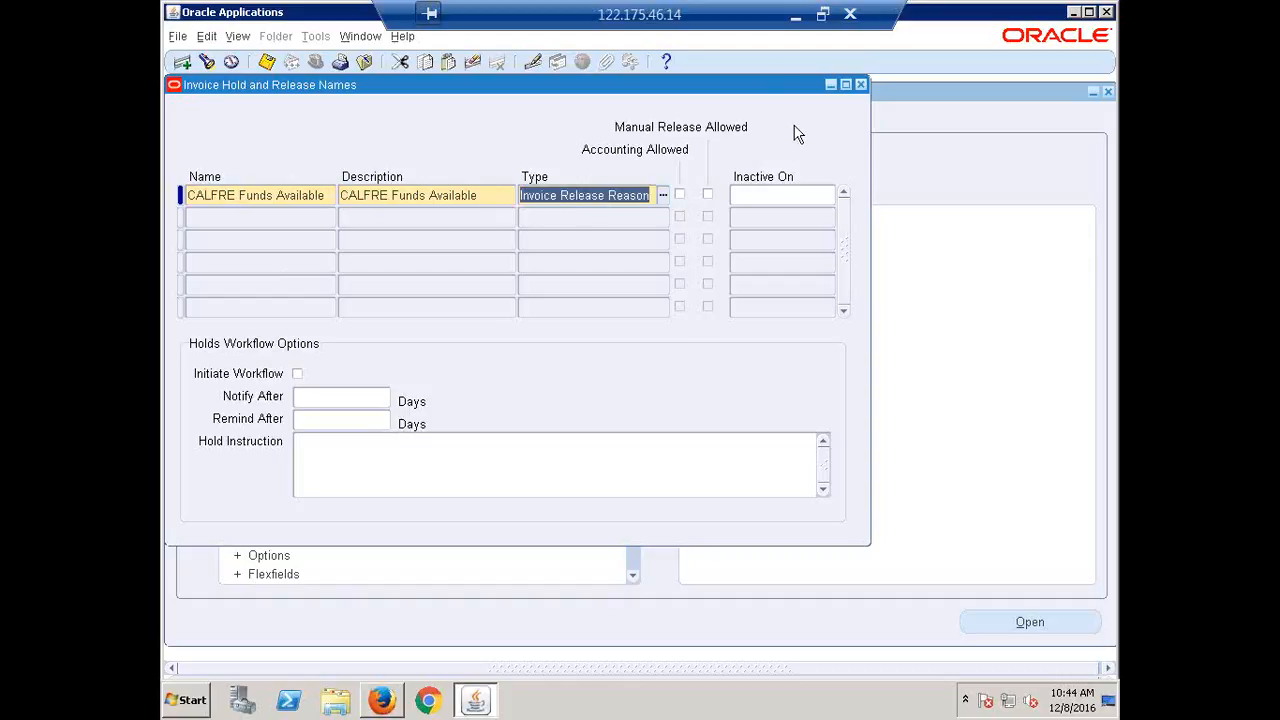
pyautogui.click(393, 205)
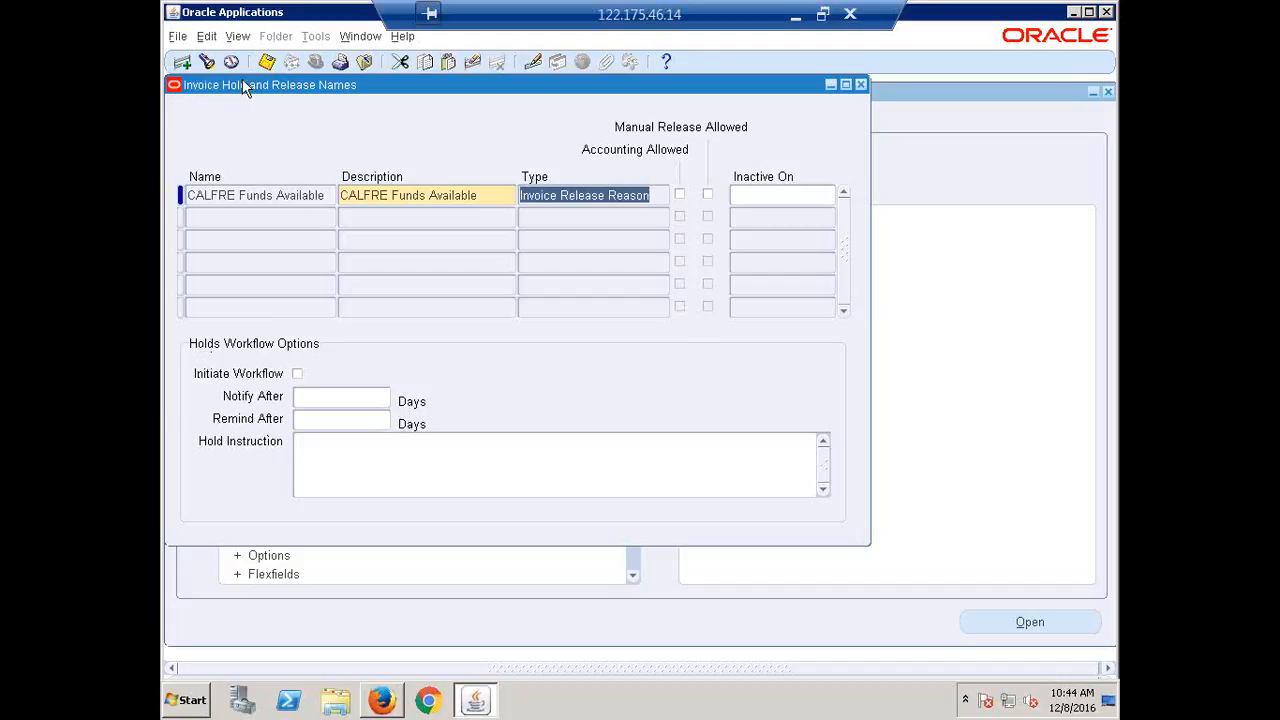
pyautogui.moveTo(248, 86); pyautogui.dragTo(380, 366)
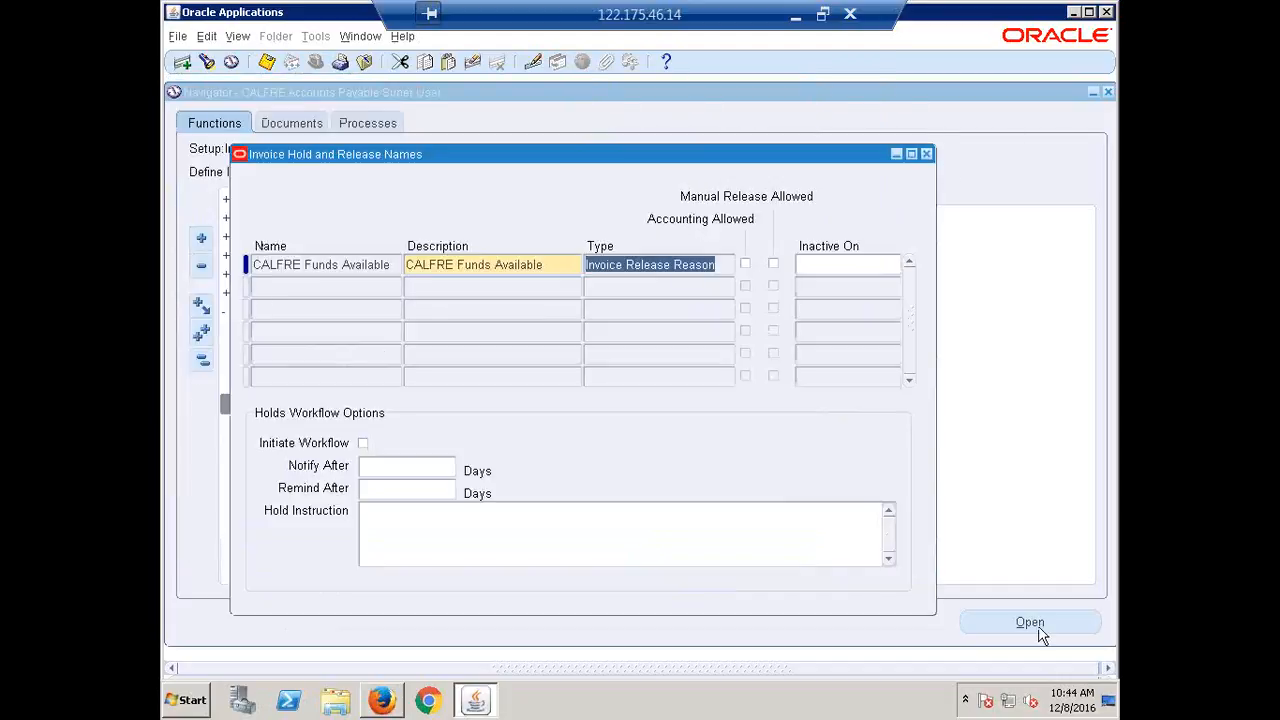
pyautogui.click(926, 153)
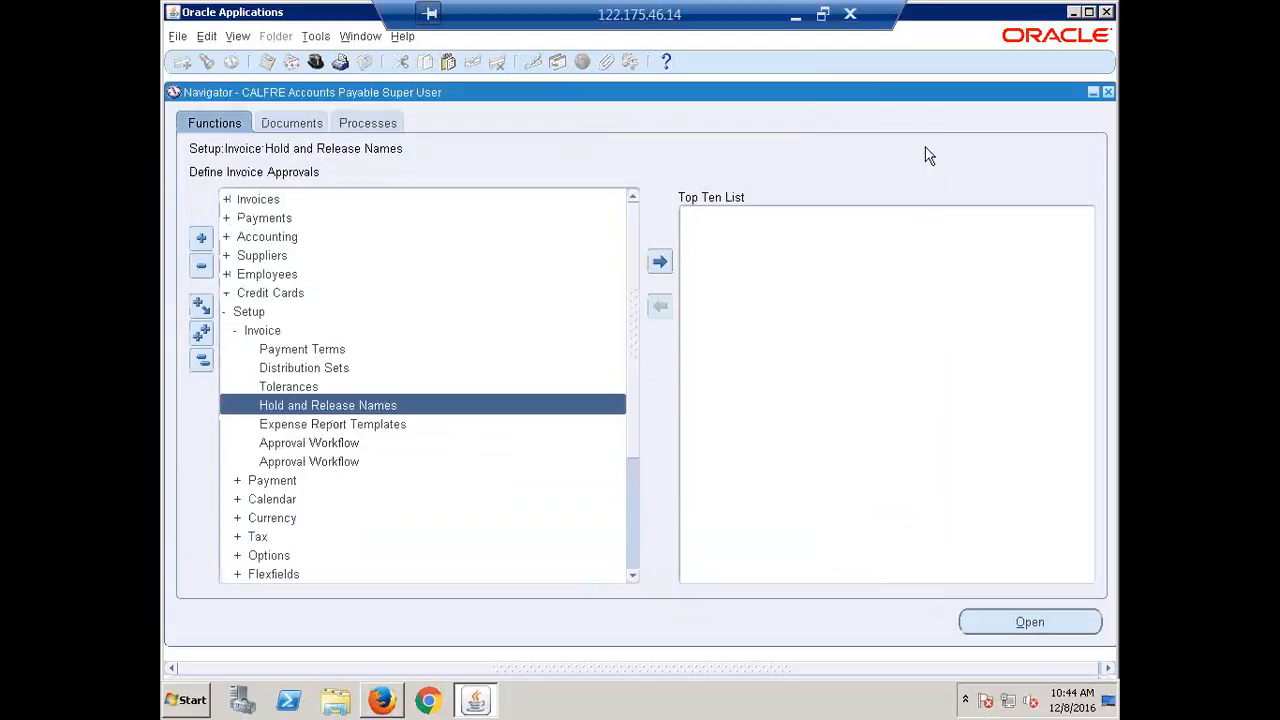
# Open the Invoices entry form and enter supplier 'erp', invoice number ERP1 and amount 500.
pyautogui.click(201, 361)
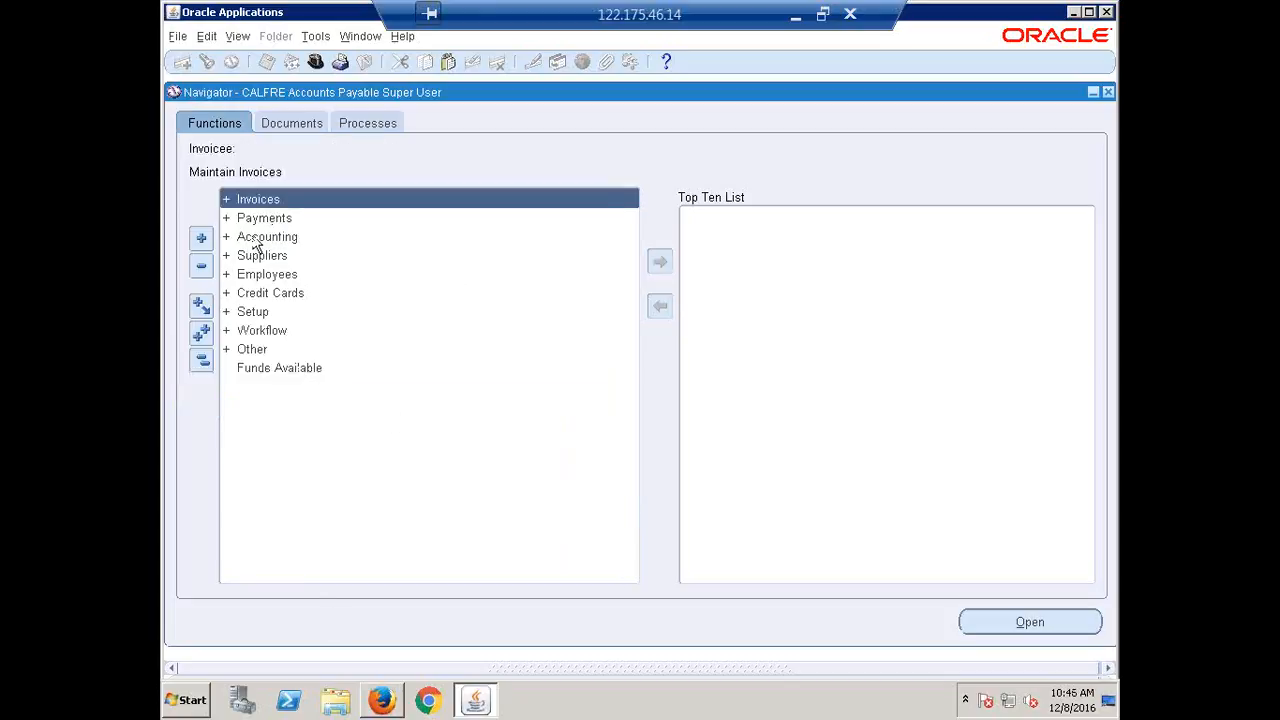
pyautogui.press('Return')
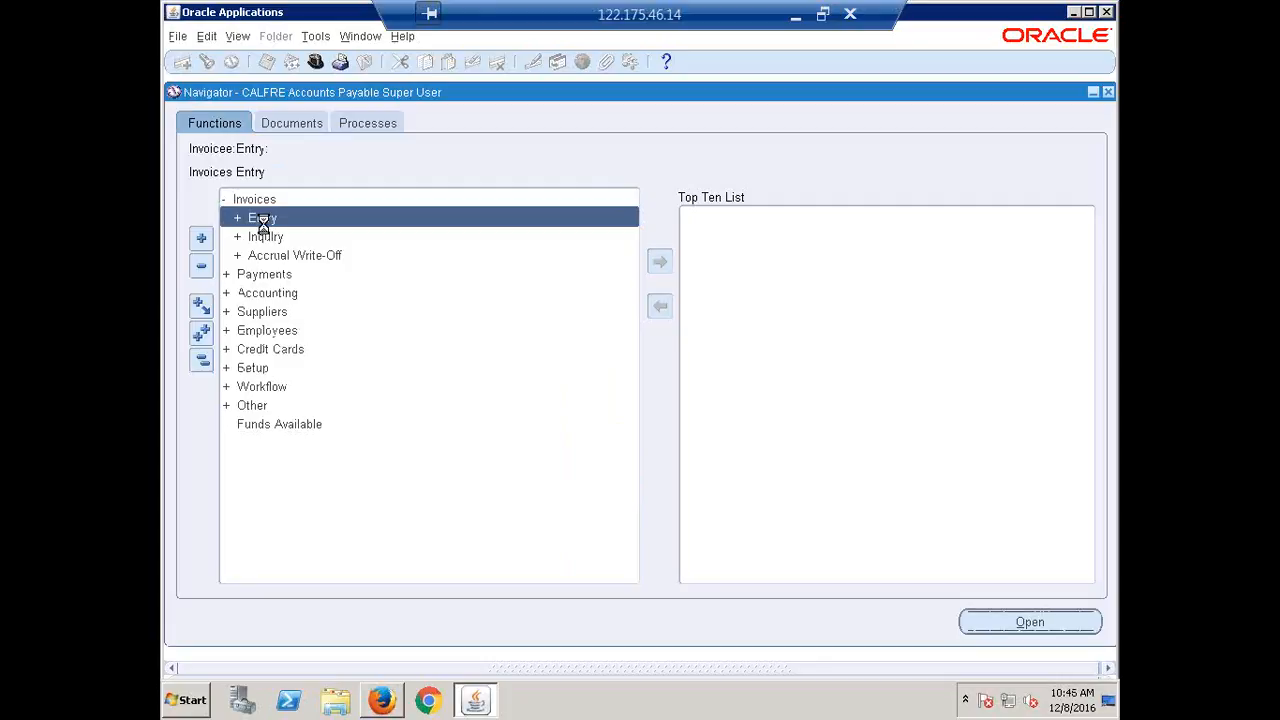
pyautogui.press('Down')
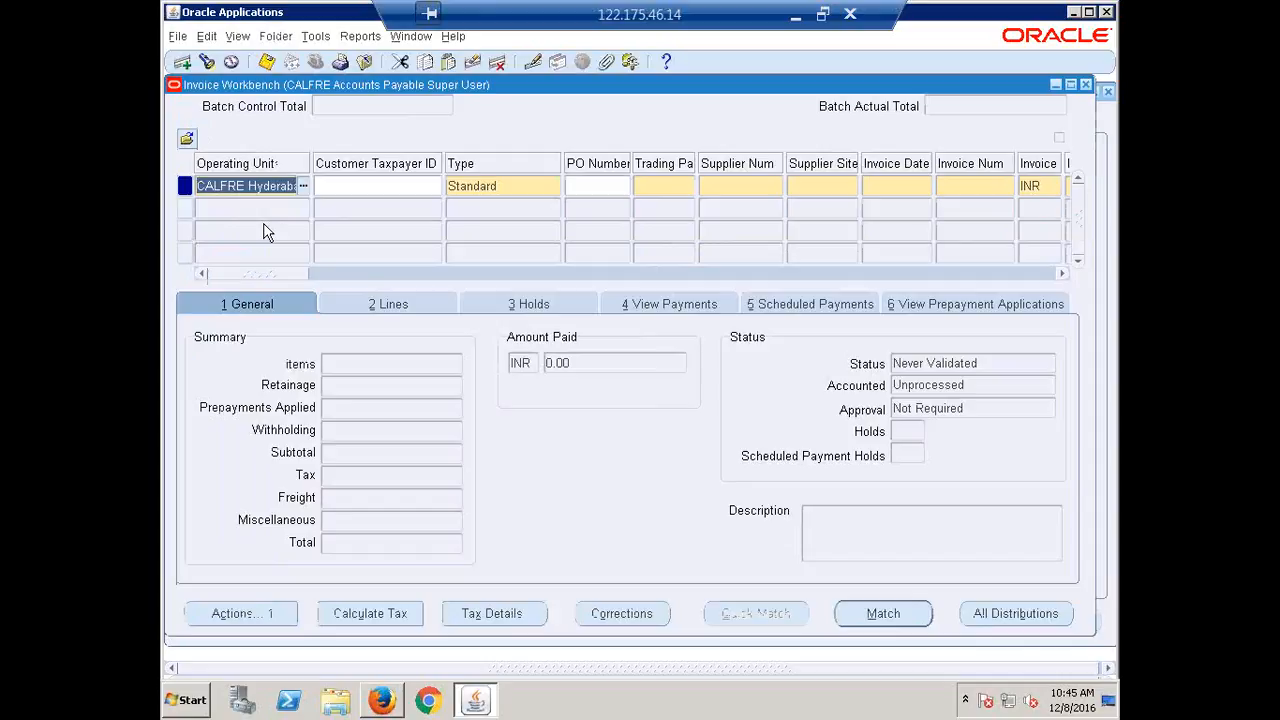
pyautogui.press('Tab')
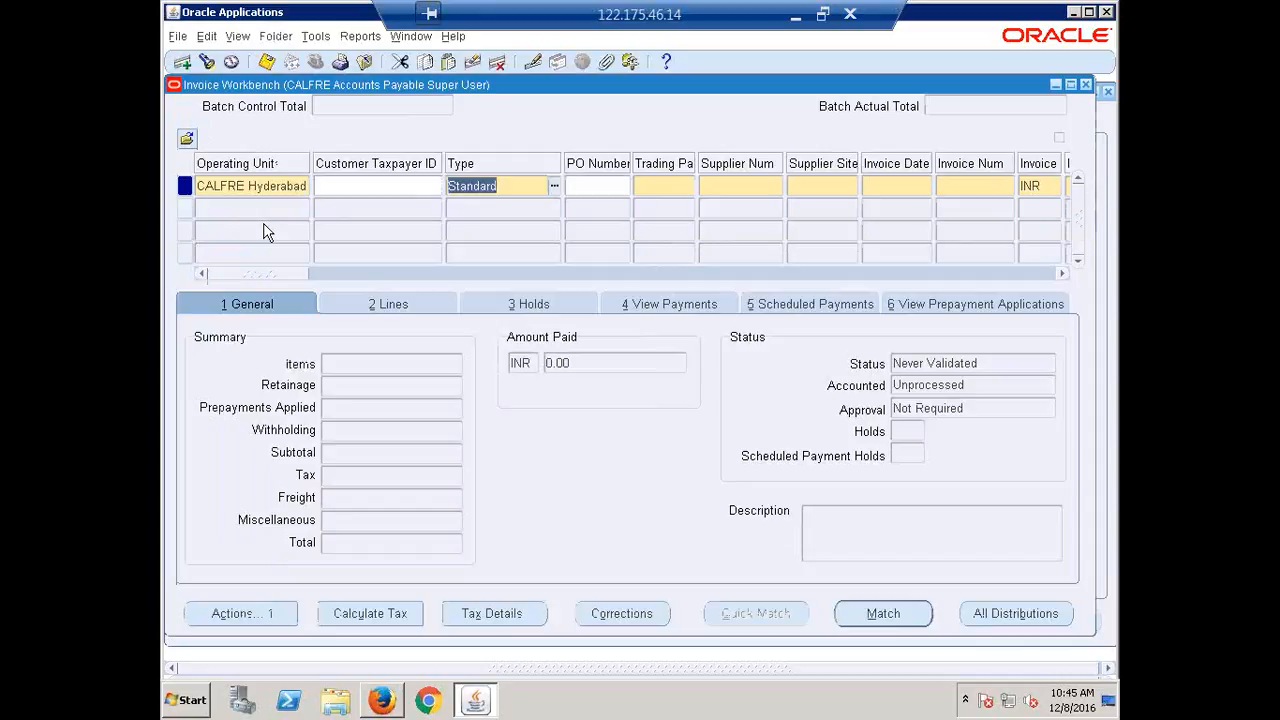
pyautogui.press('Tab')
pyautogui.press('Tab')
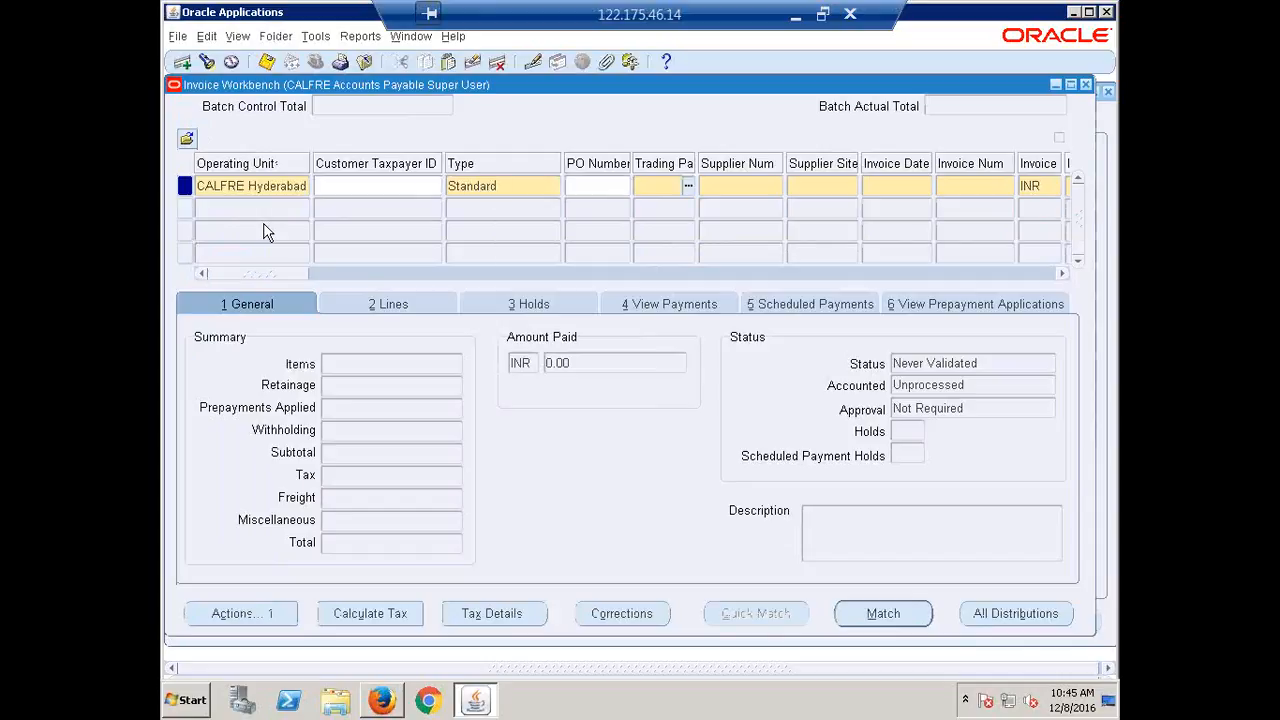
pyautogui.write('erp')
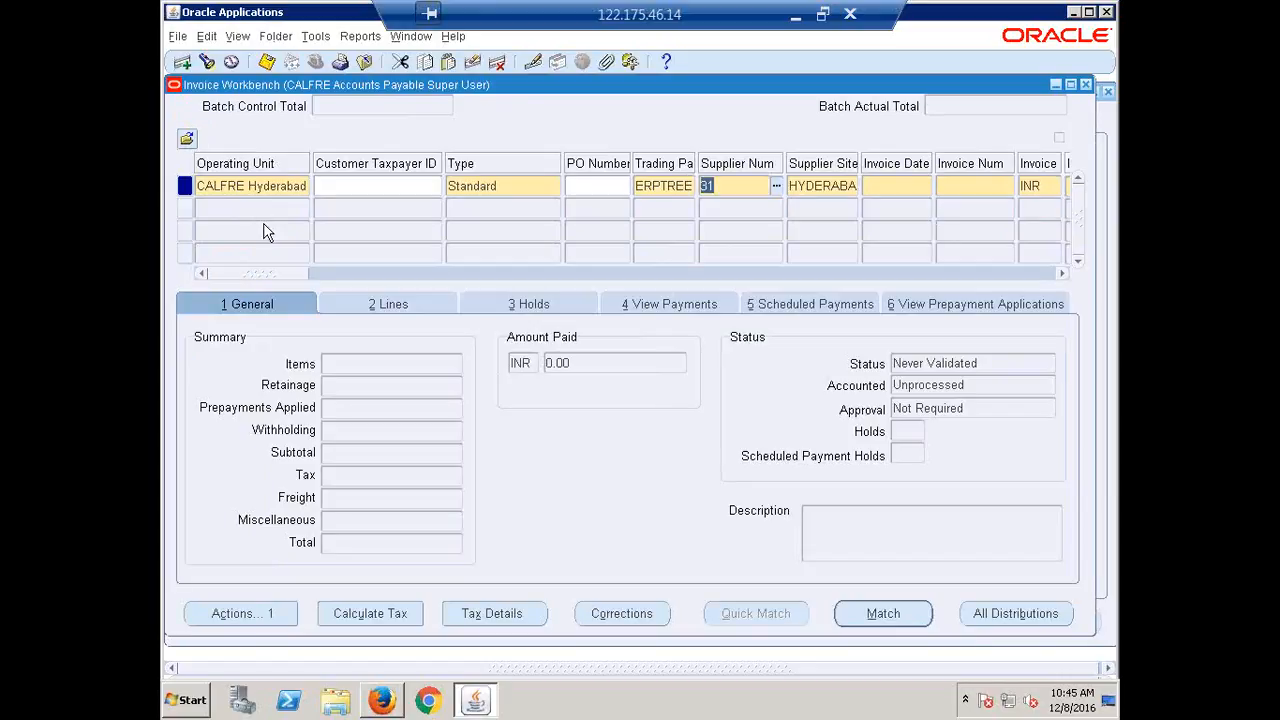
pyautogui.press('Tab')
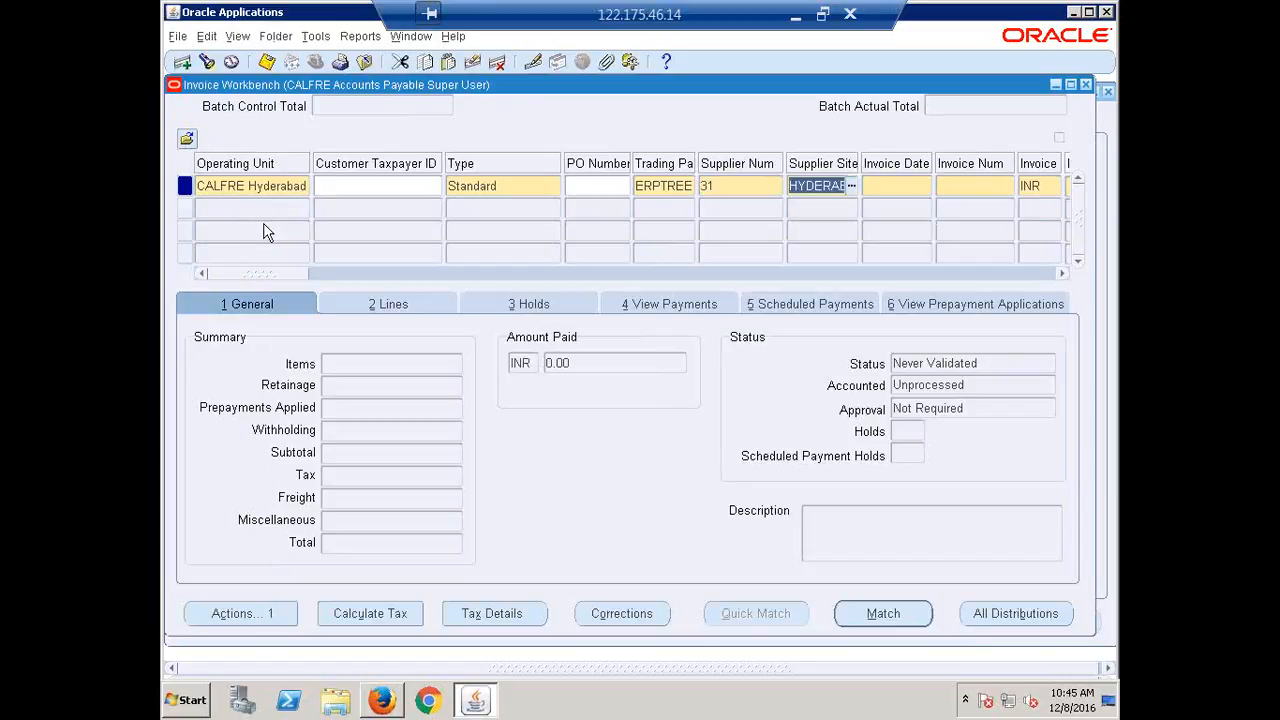
pyautogui.press('Tab')
pyautogui.press('Tab')
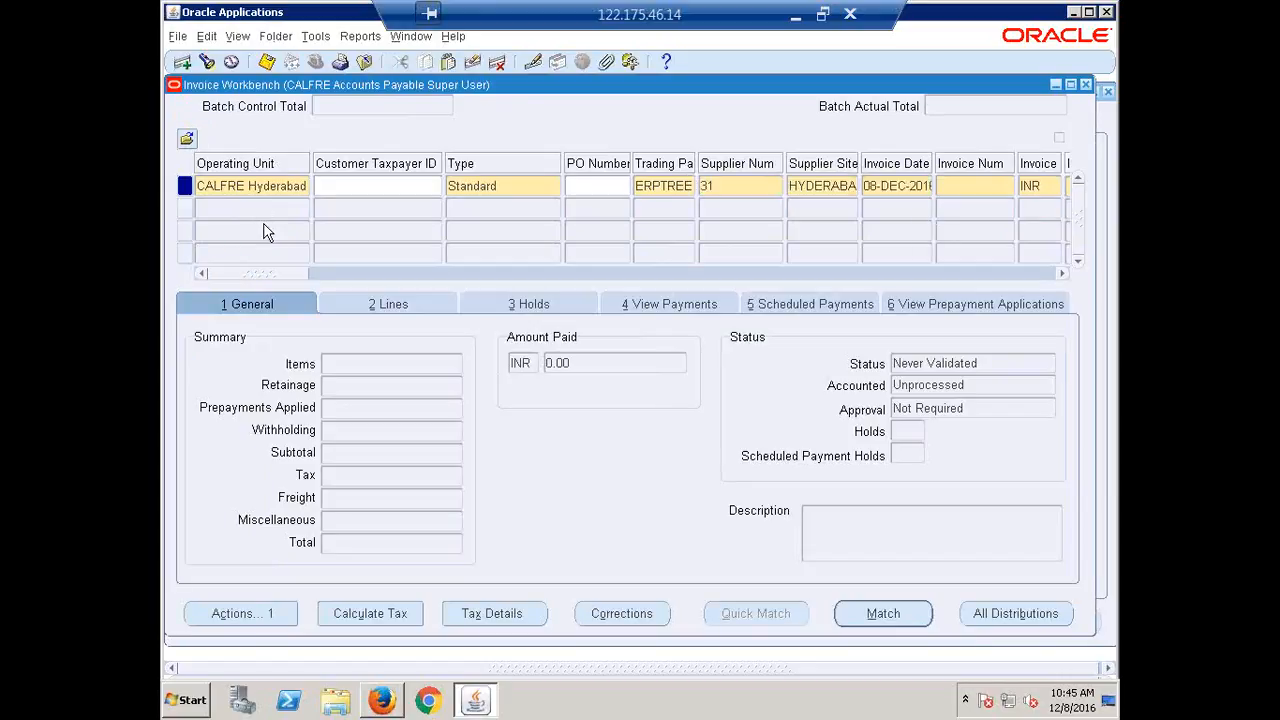
pyautogui.write('ERP1')
pyautogui.press('Tab')
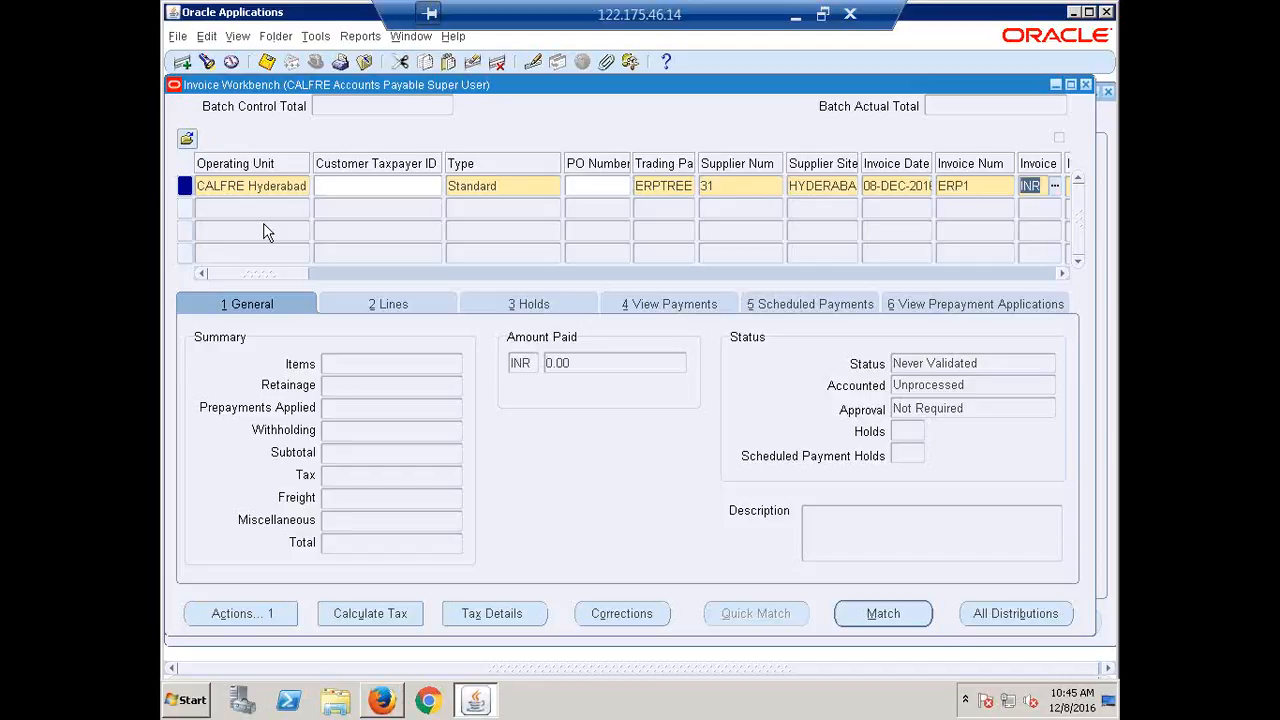
pyautogui.press('Tab')
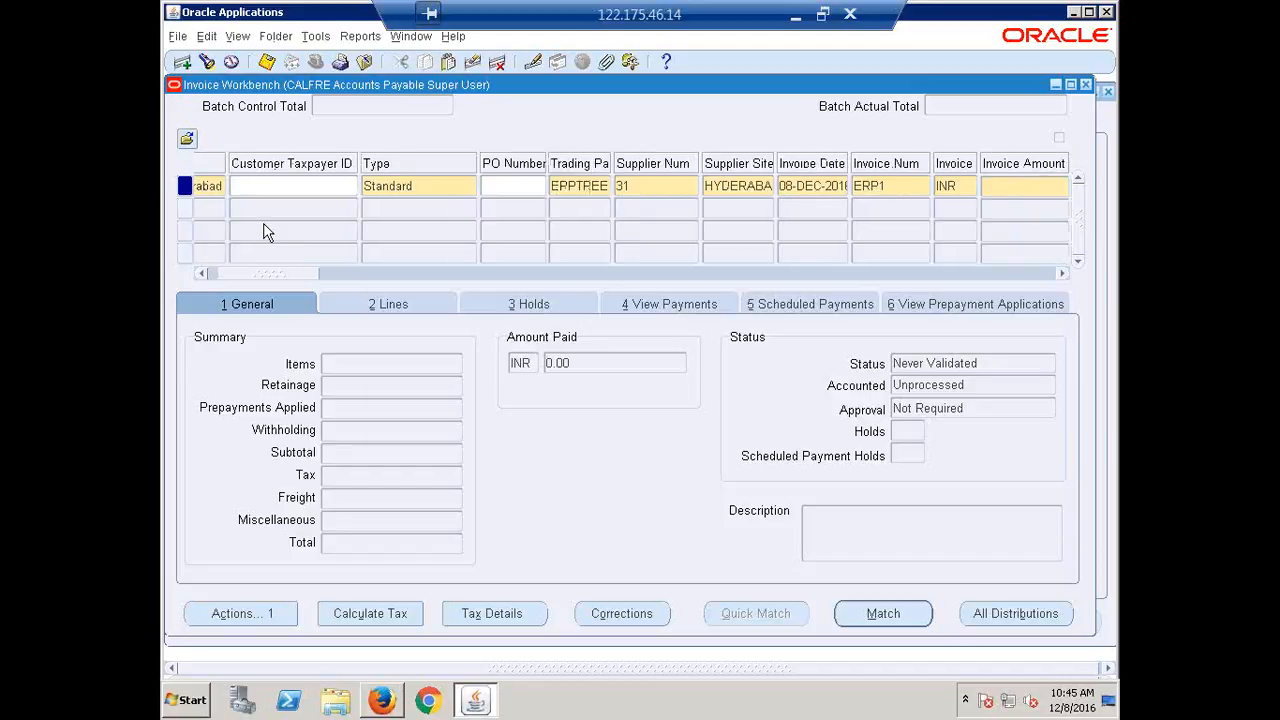
pyautogui.write('50000')
pyautogui.press('Tab')
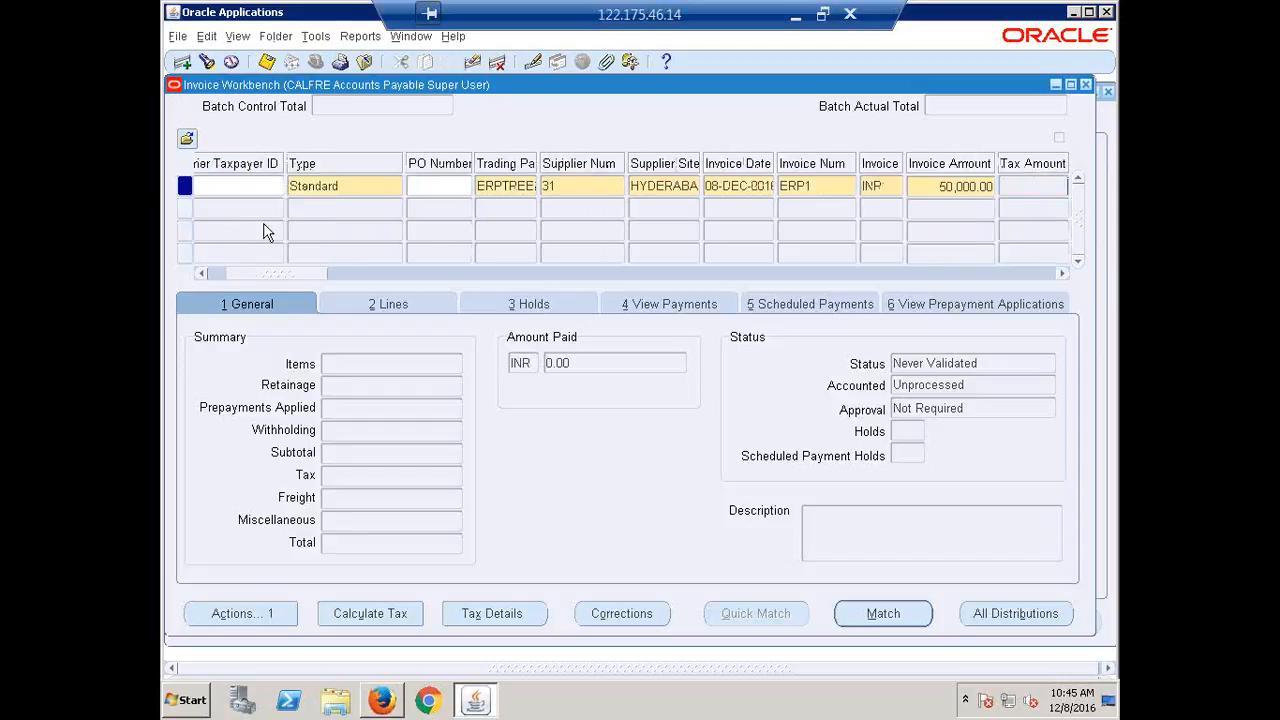
# Set the invoice's Distribution Set to CALFRE Expense and check its payment terms.
pyautogui.moveTo(268, 281); pyautogui.dragTo(458, 306)
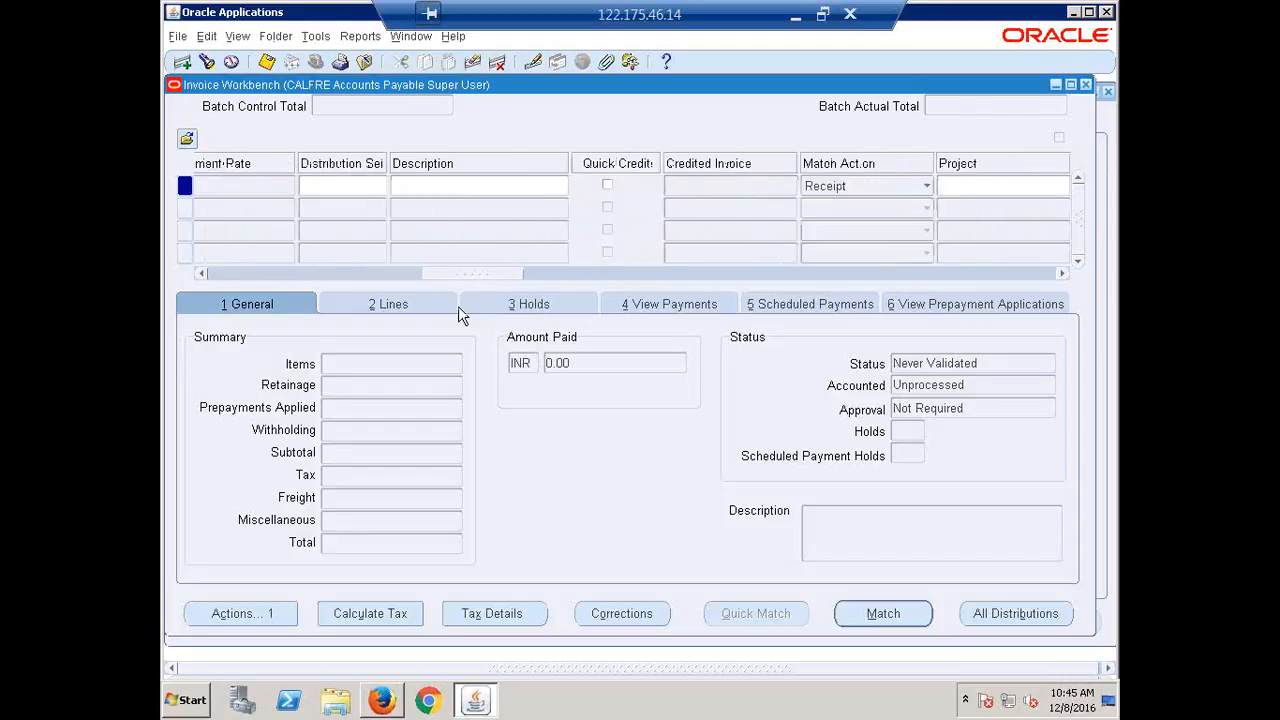
pyautogui.click(426, 192)
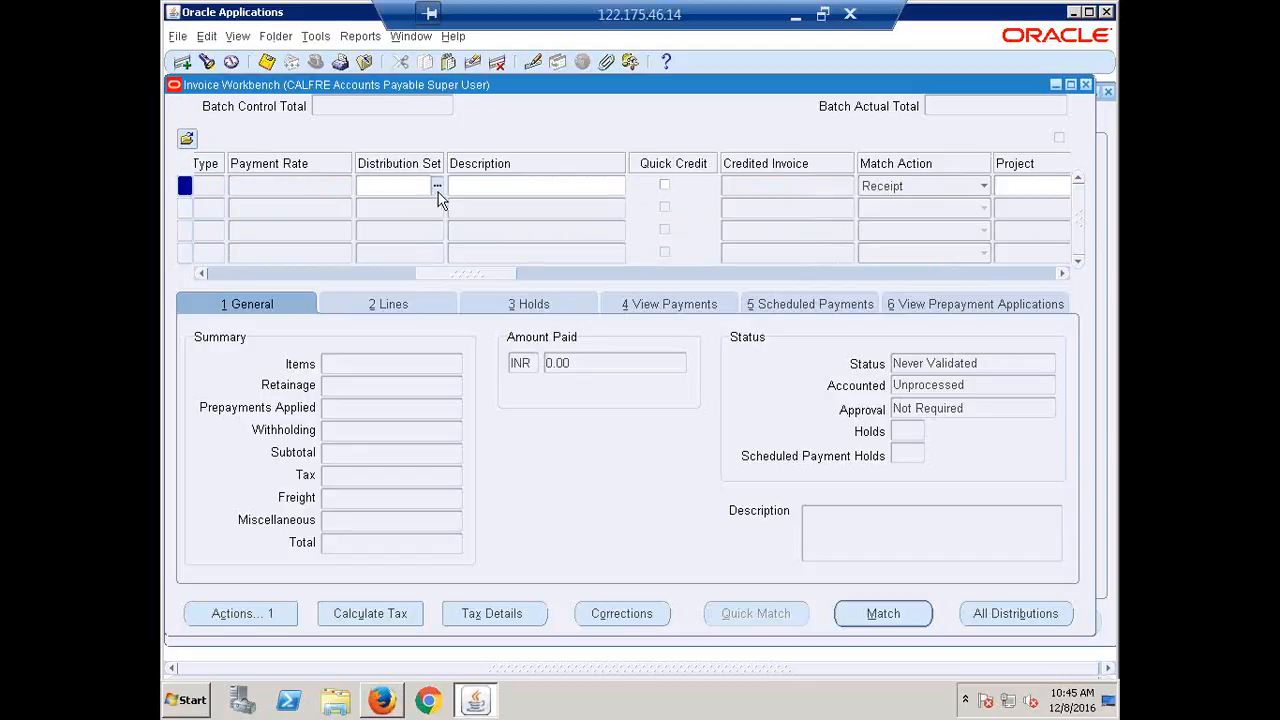
pyautogui.write('CAL')
pyautogui.click(438, 192)
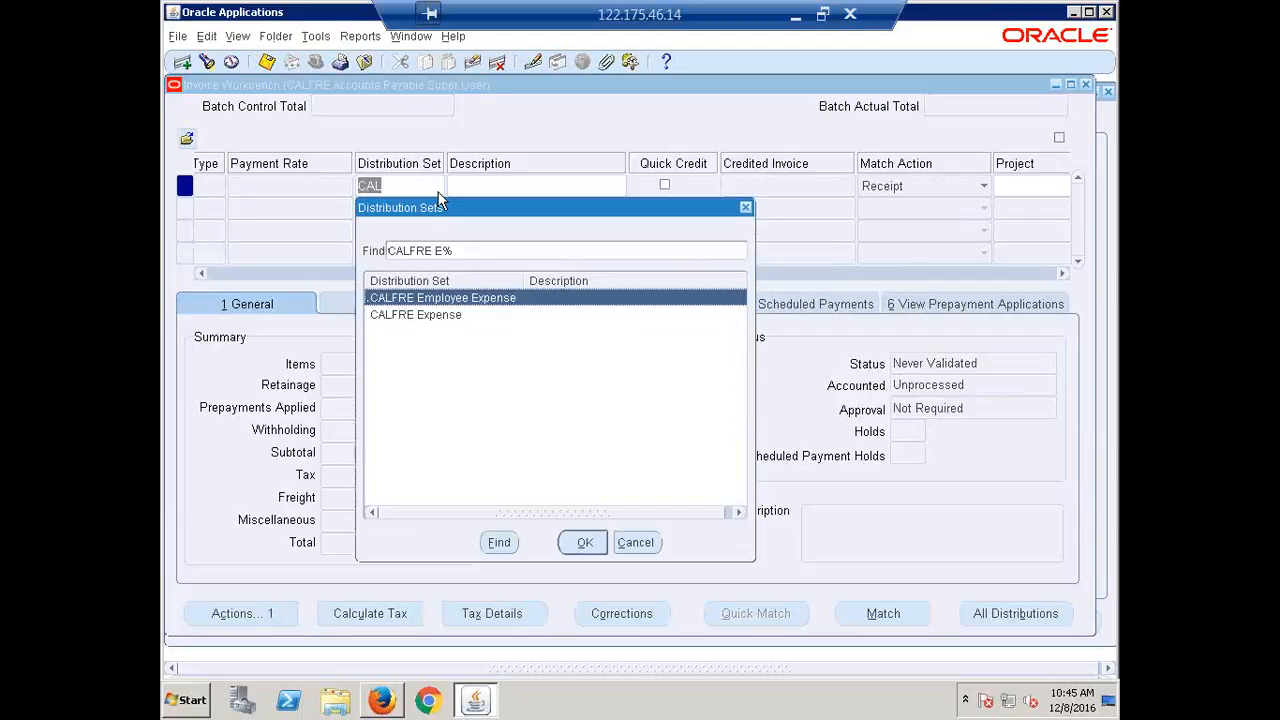
pyautogui.press('Down')
pyautogui.press('Return')
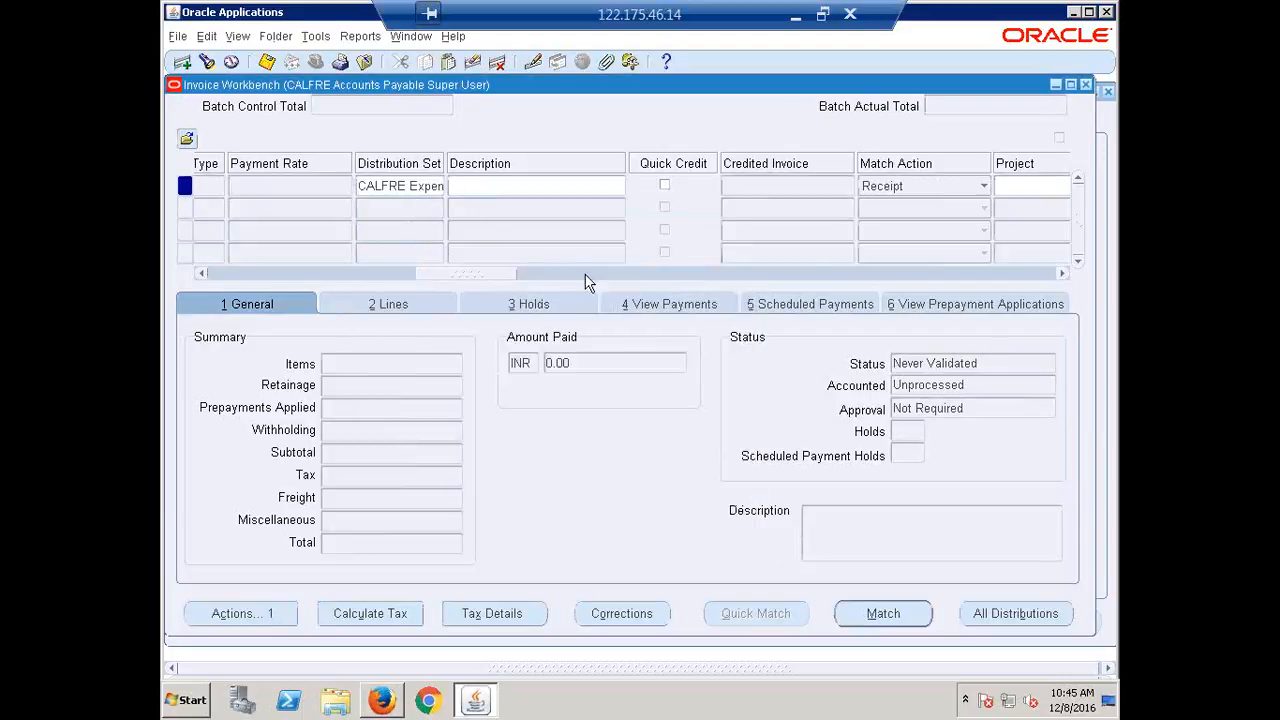
pyautogui.moveTo(470, 272); pyautogui.dragTo(668, 324)
pyautogui.click(477, 185)
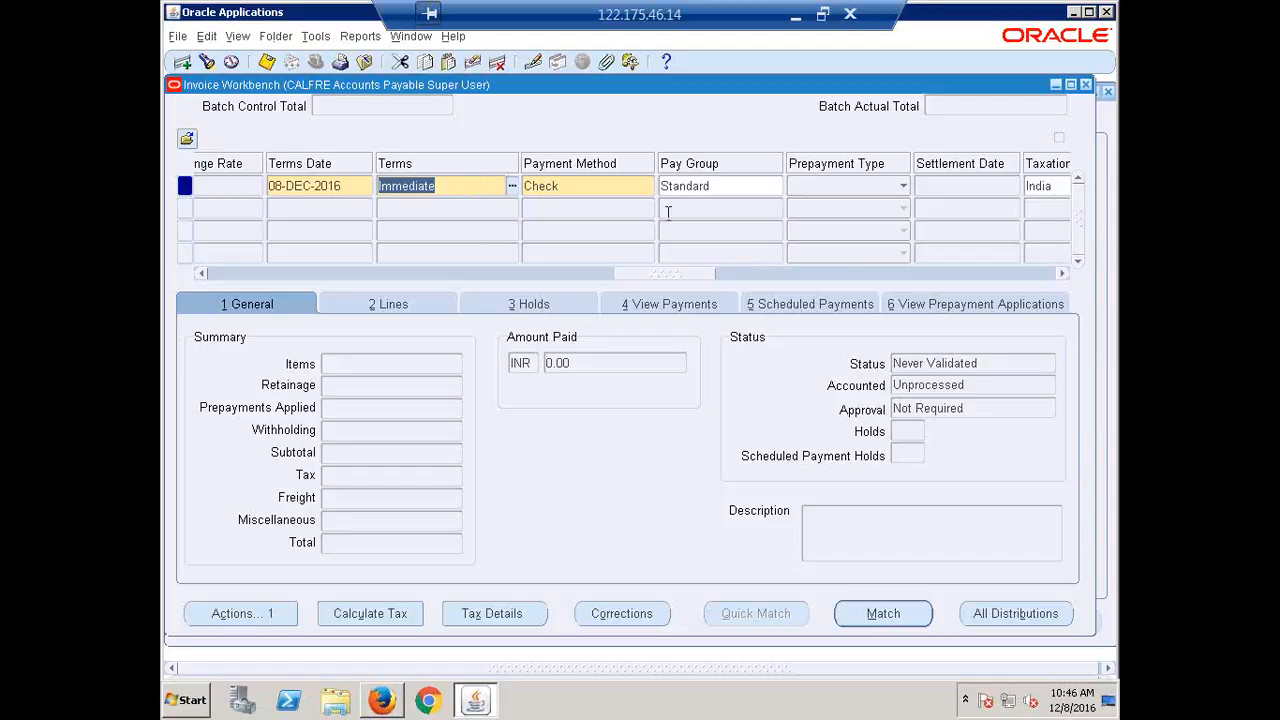
pyautogui.click(381, 700)
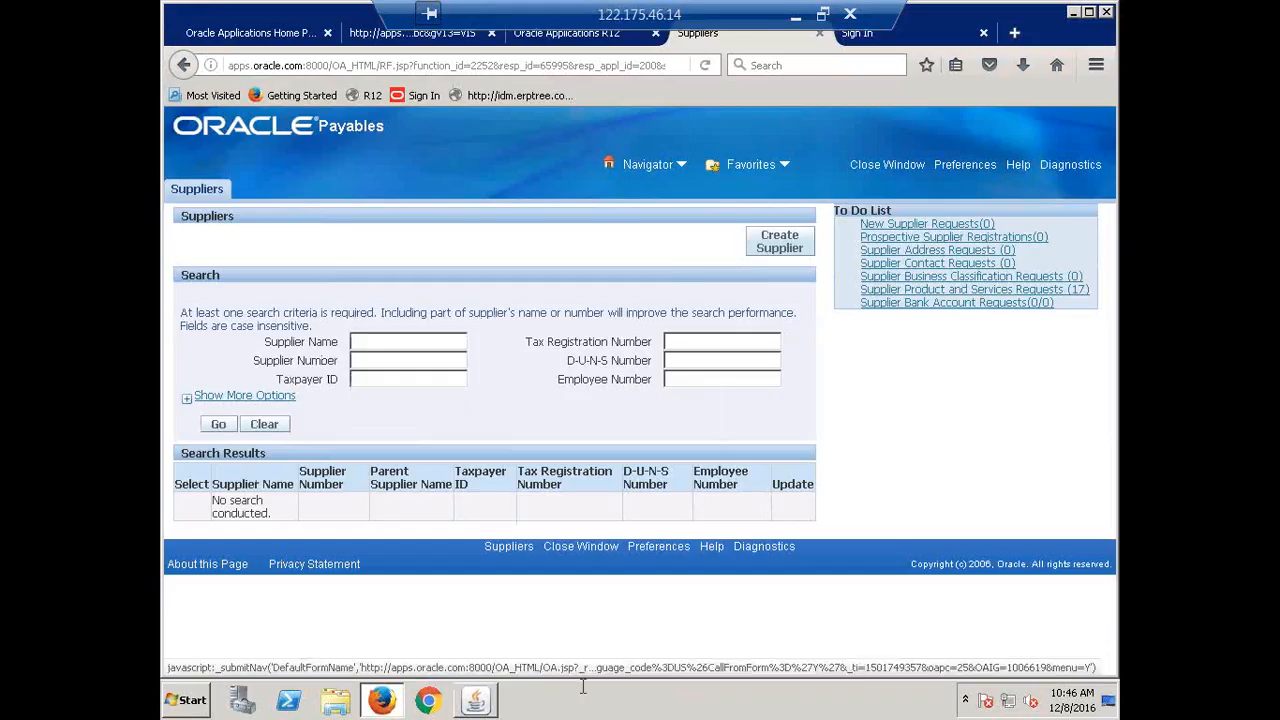
# Search the Suppliers page by supplier name 'ERPITEE' to reach ERPTREE Pvt Ltd.
pyautogui.click(416, 341)
pyautogui.write('E')
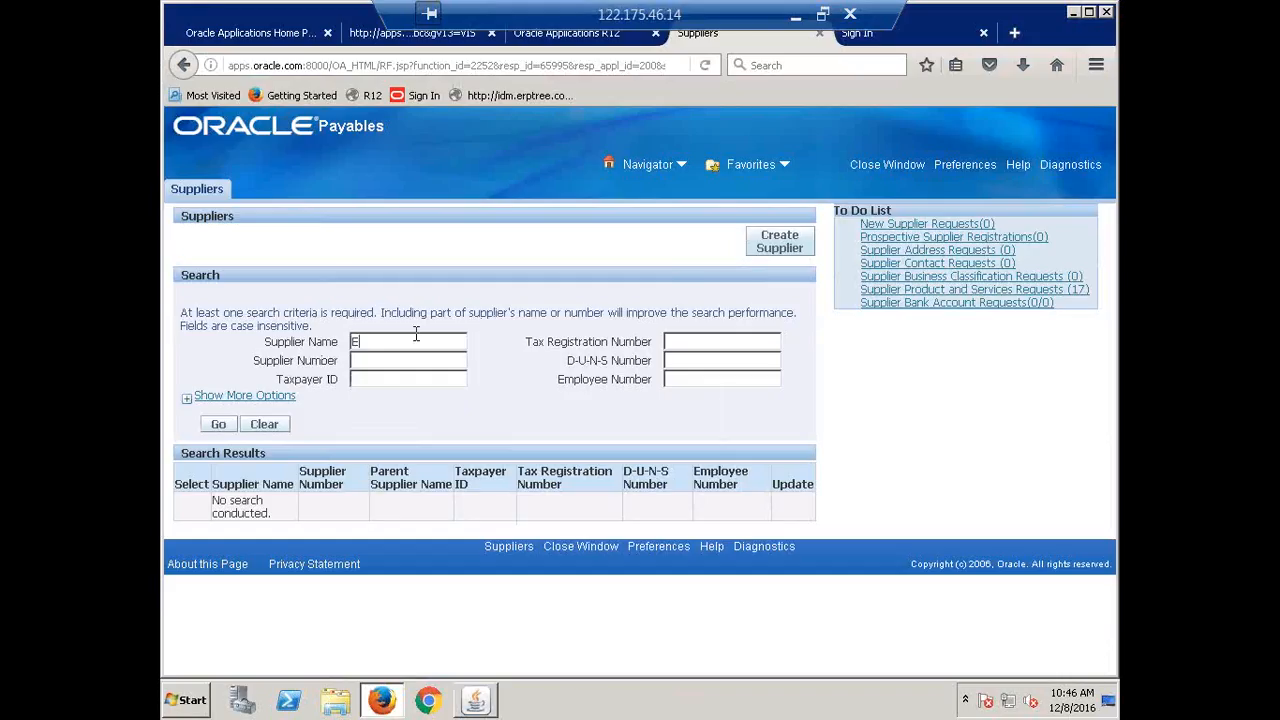
pyautogui.write('RPITEE')
pyautogui.click(218, 424)
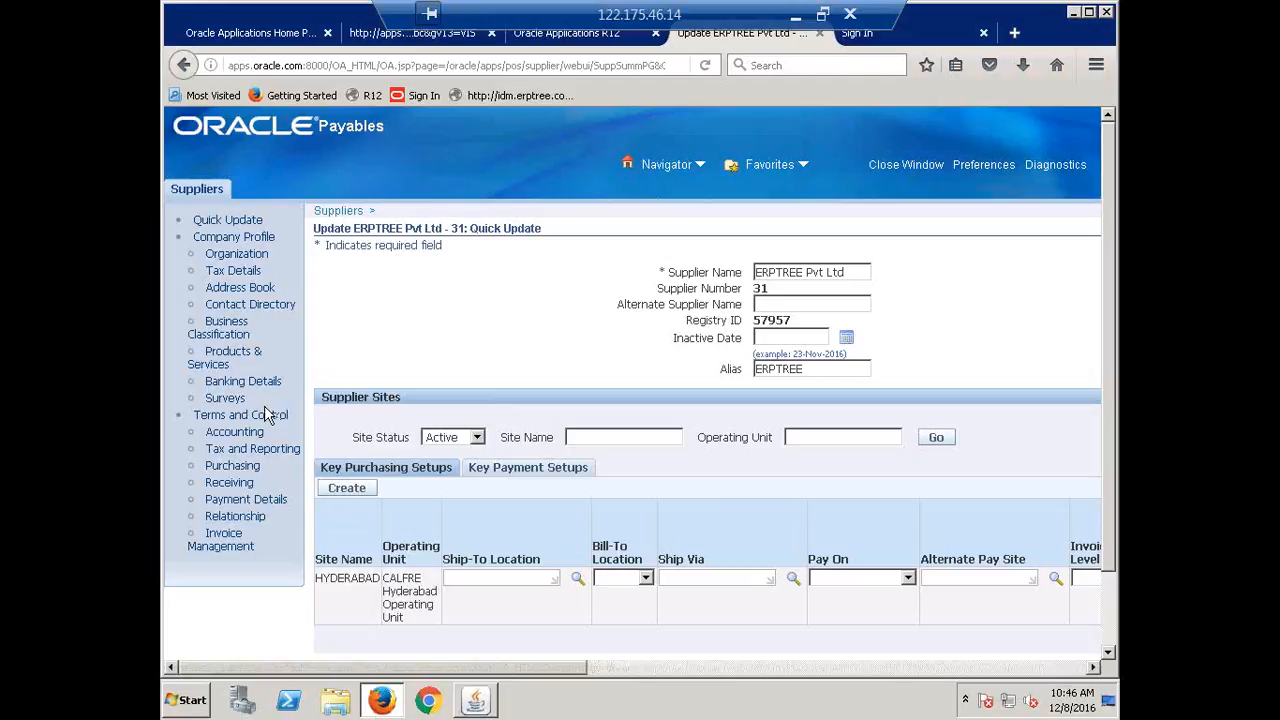
# Show ERPTREE's Invoice Management page with the supplier sites' Terms listing.
pyautogui.click(229, 537)
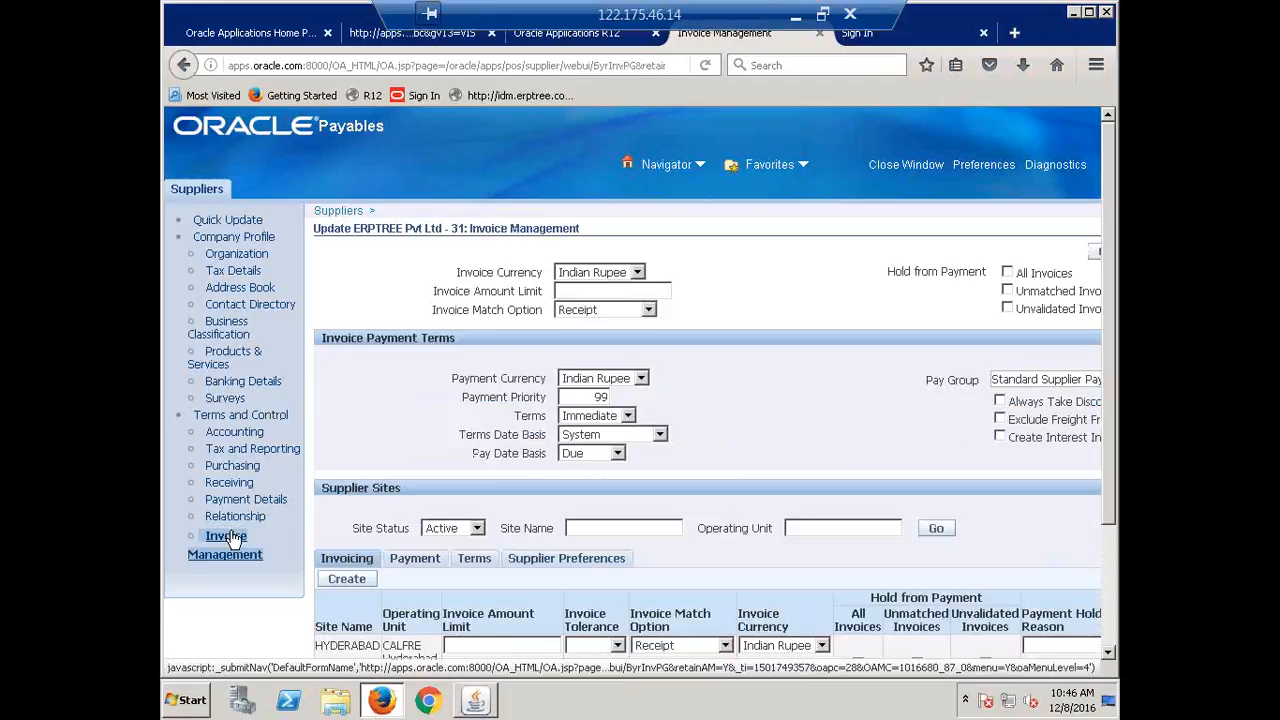
pyautogui.scroll(-1, 838, 514)
pyautogui.scroll(-3, 838, 514)
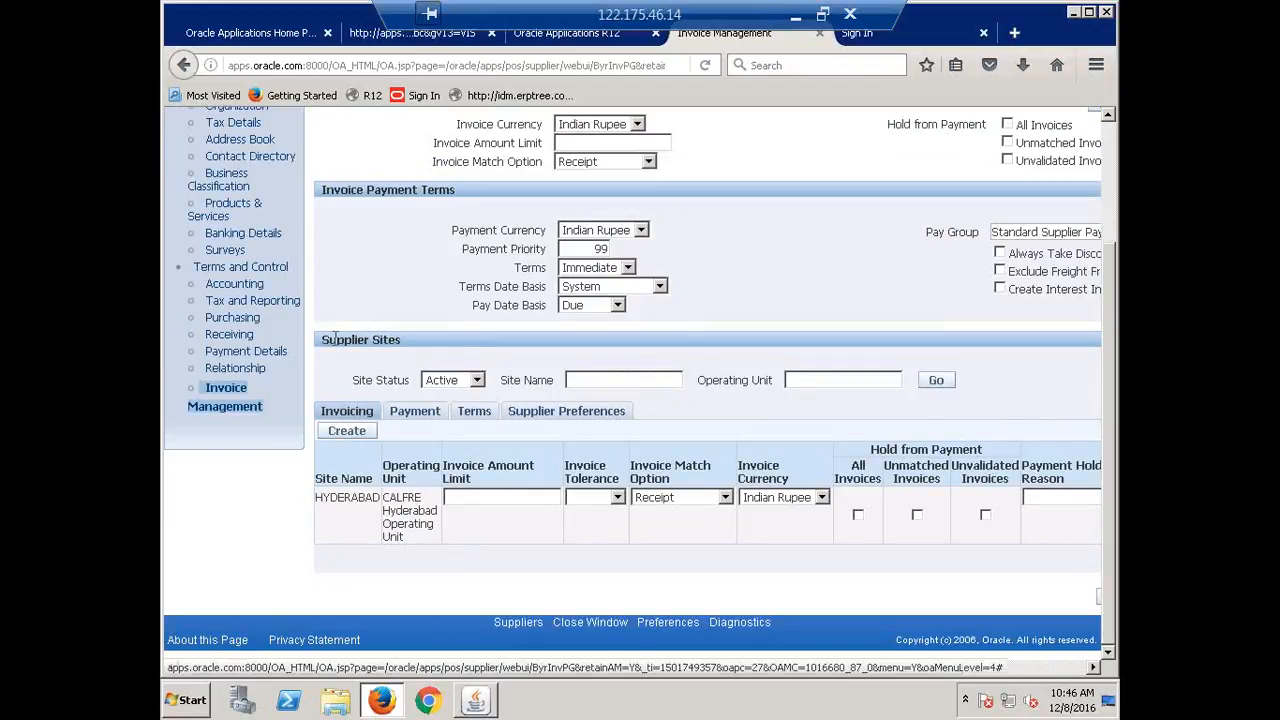
pyautogui.click(482, 411)
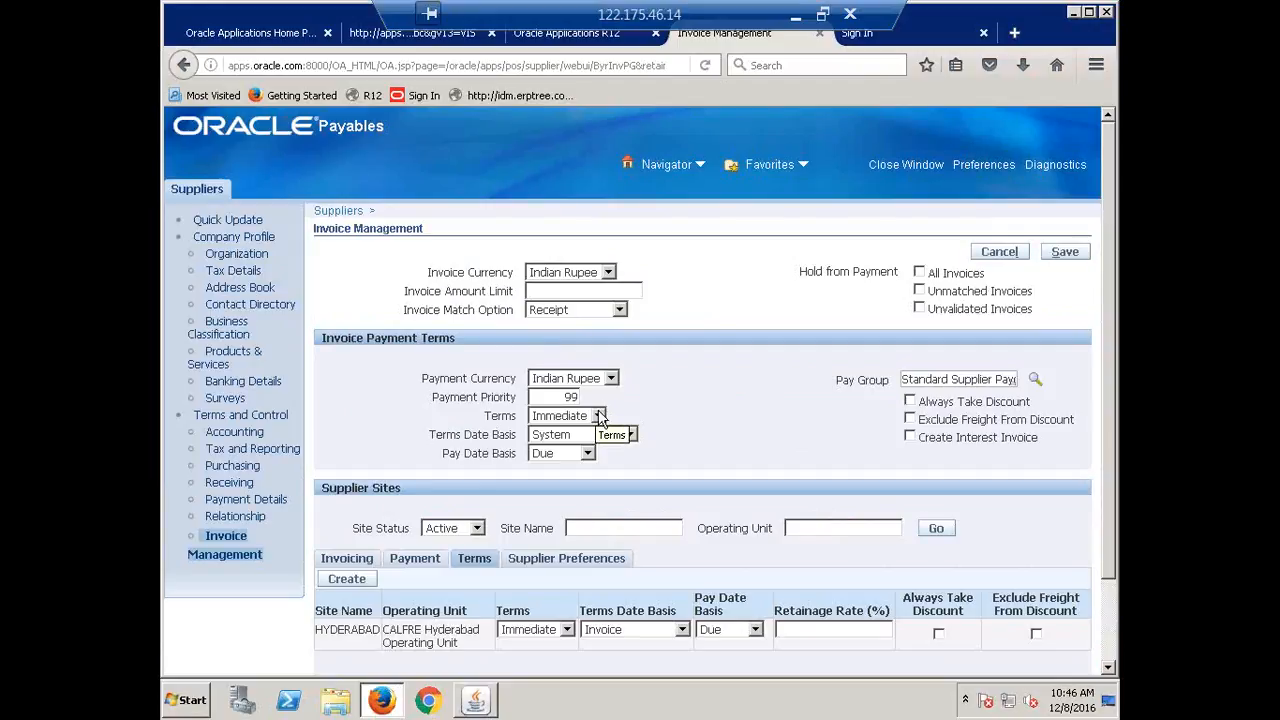
pyautogui.scroll(-2, 600, 418)
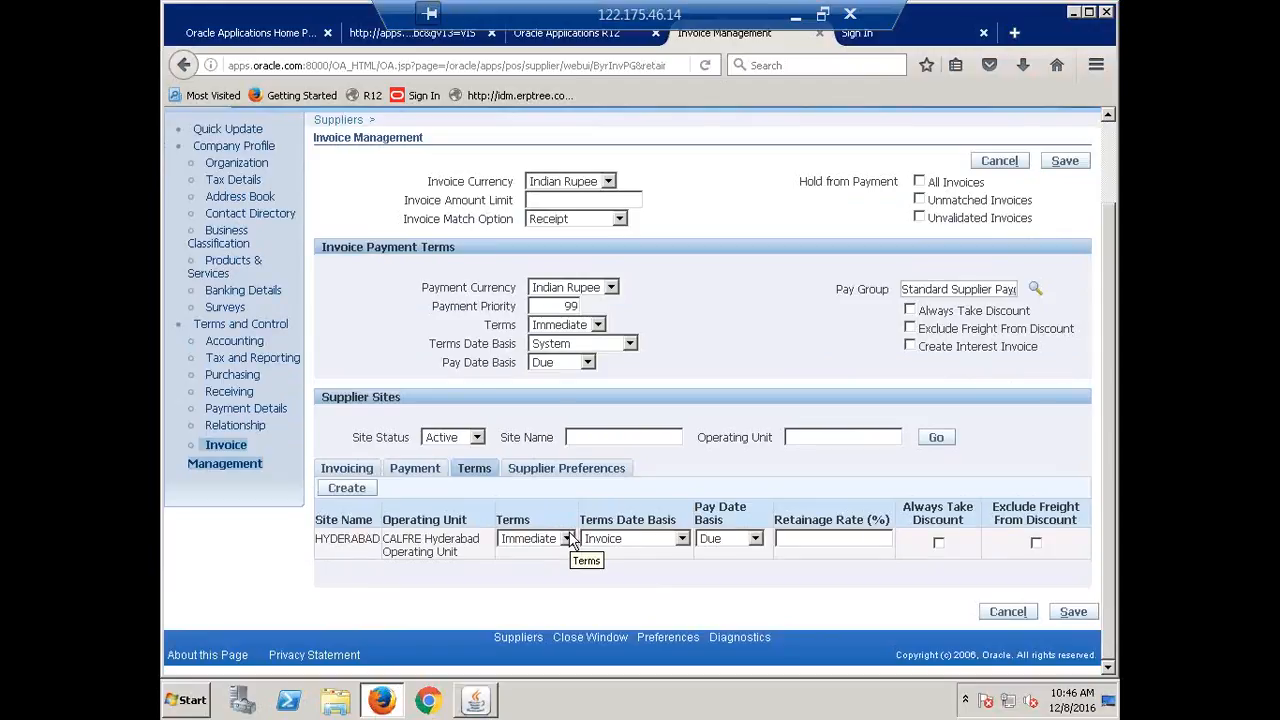
# Change the HYDERABAD site's terms to CALFRE Immediate via a CALFRE term search, then save.
pyautogui.click(567, 539)
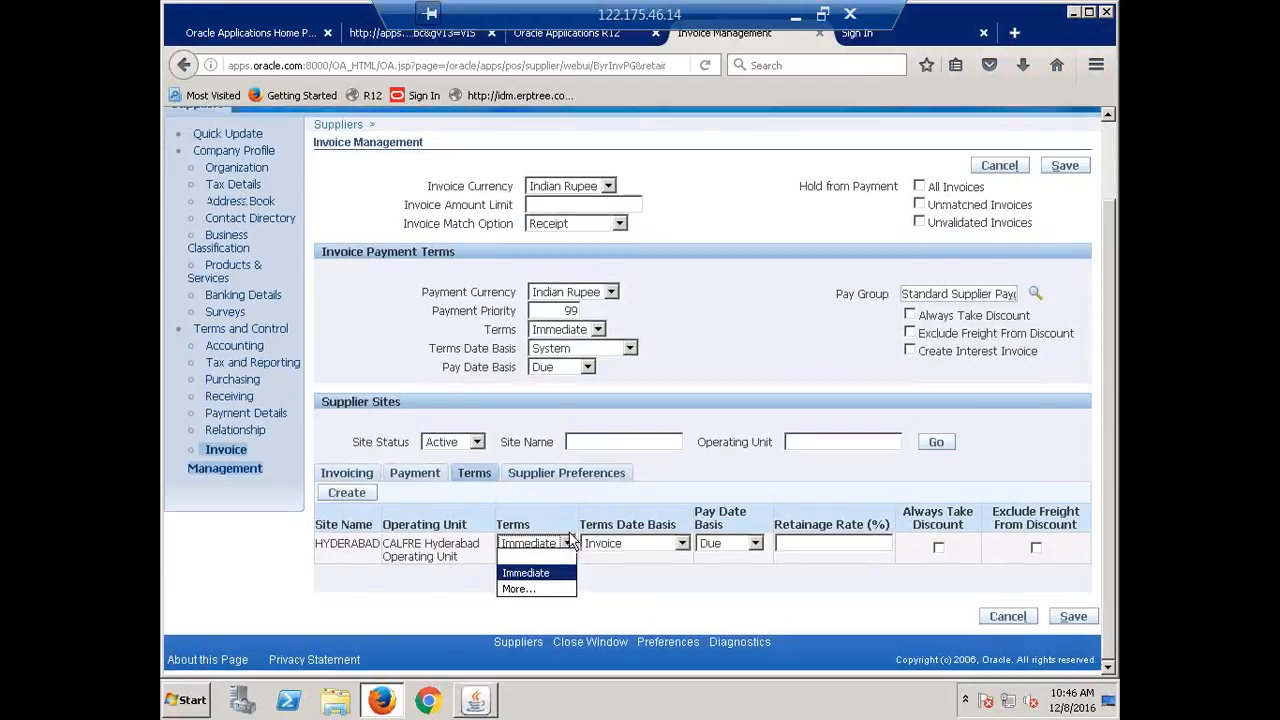
pyautogui.click(528, 590)
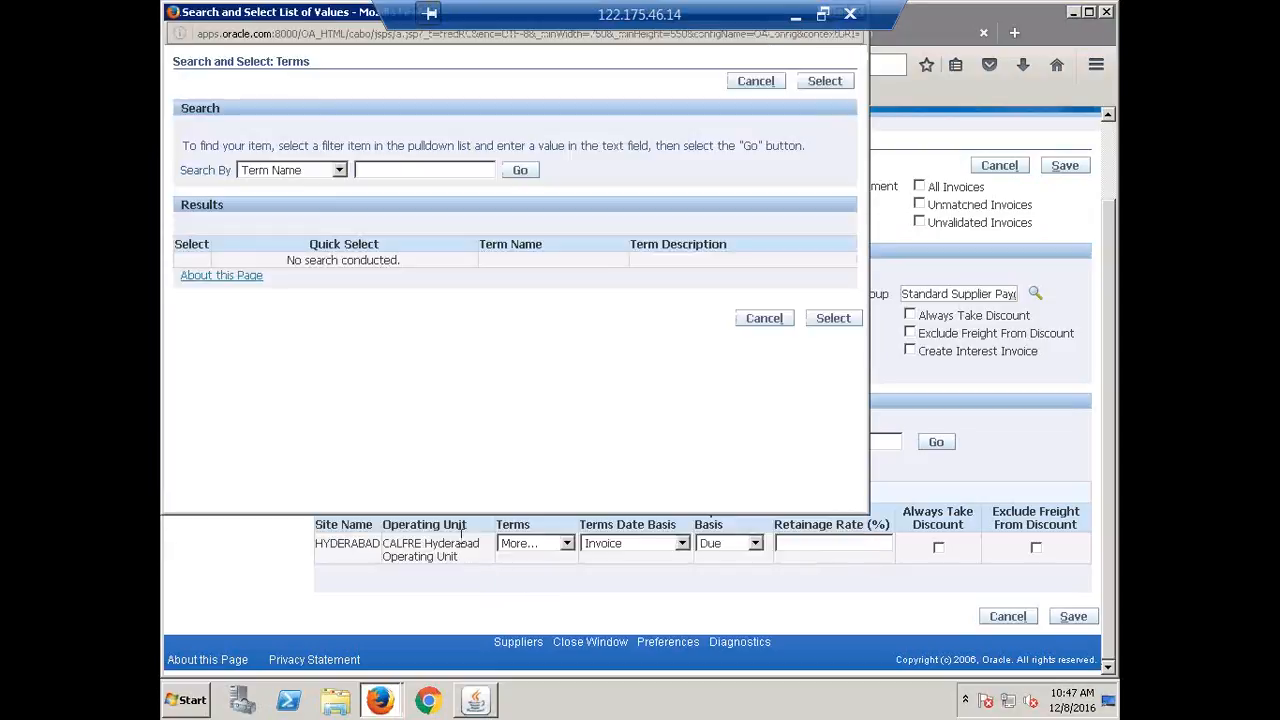
pyautogui.click(410, 172)
pyautogui.write('CA')
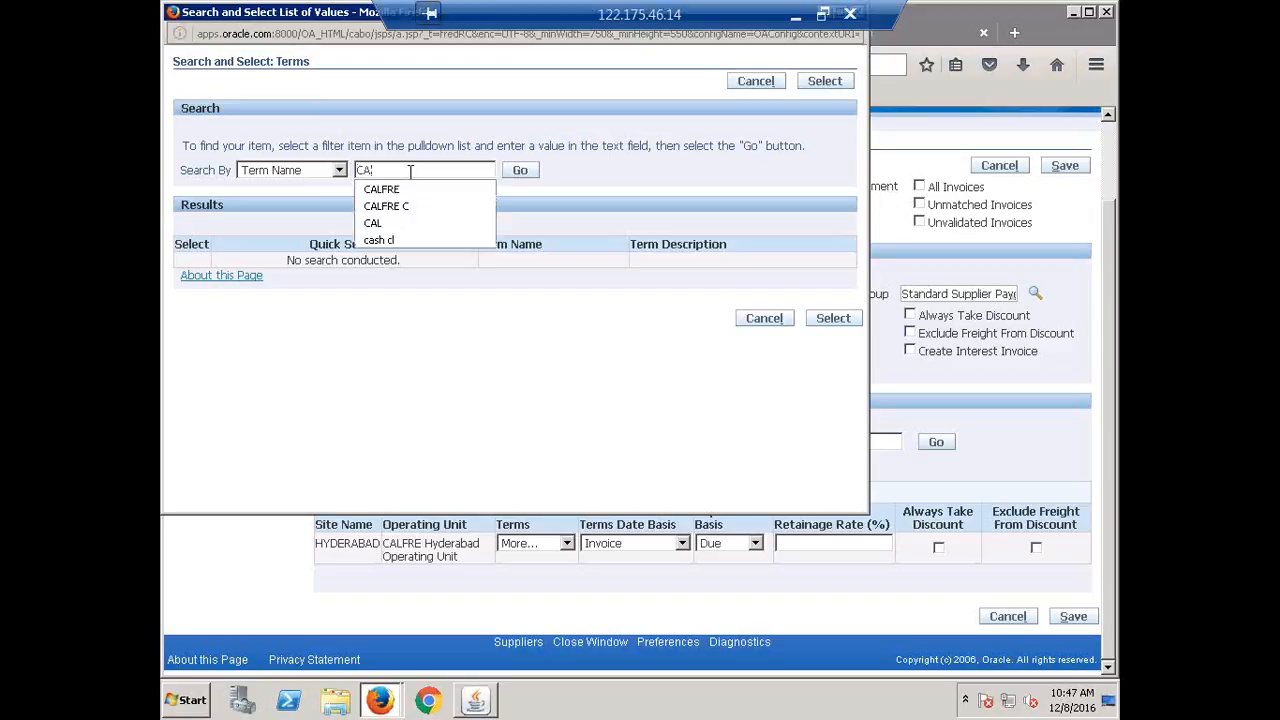
pyautogui.write('LFRE')
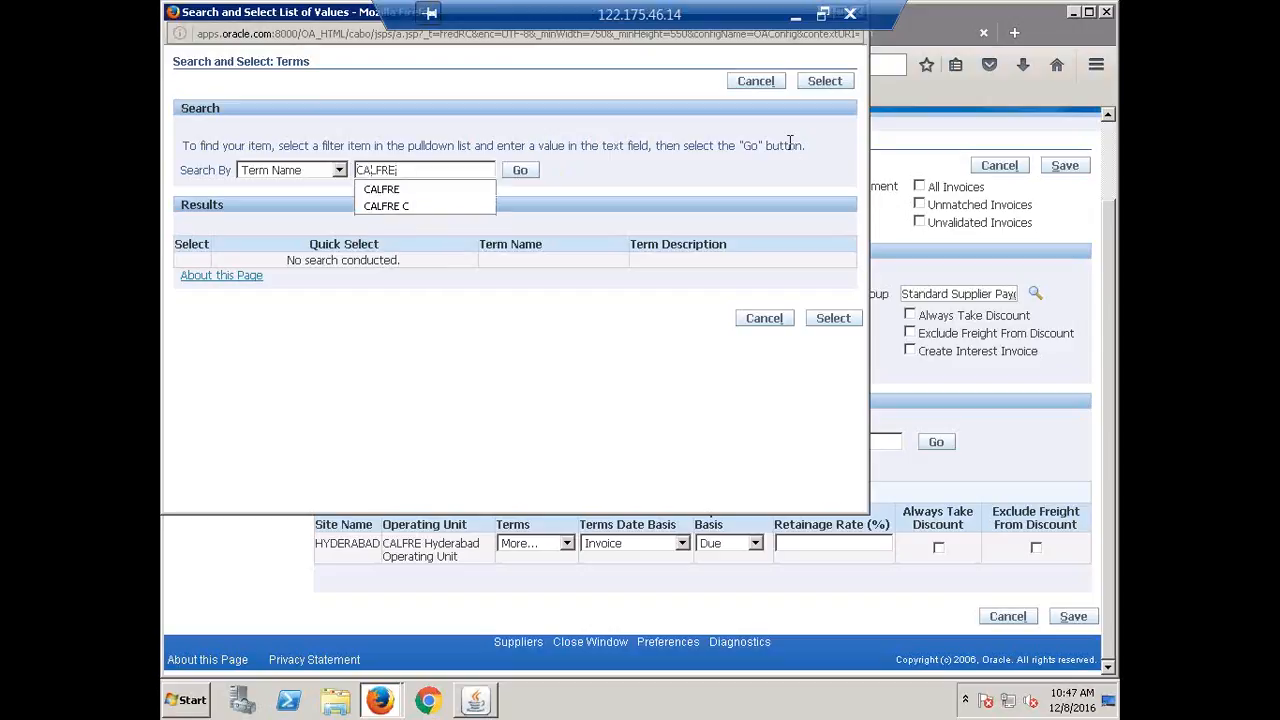
pyautogui.click(520, 176)
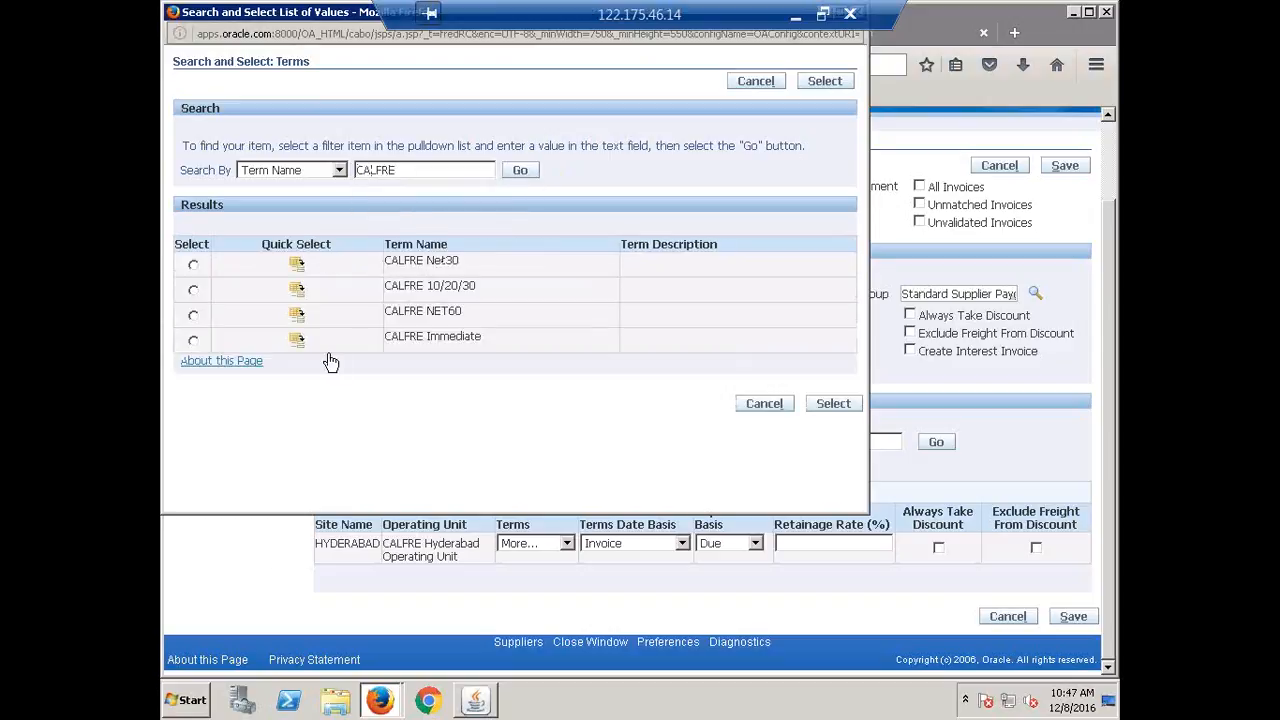
pyautogui.click(294, 343)
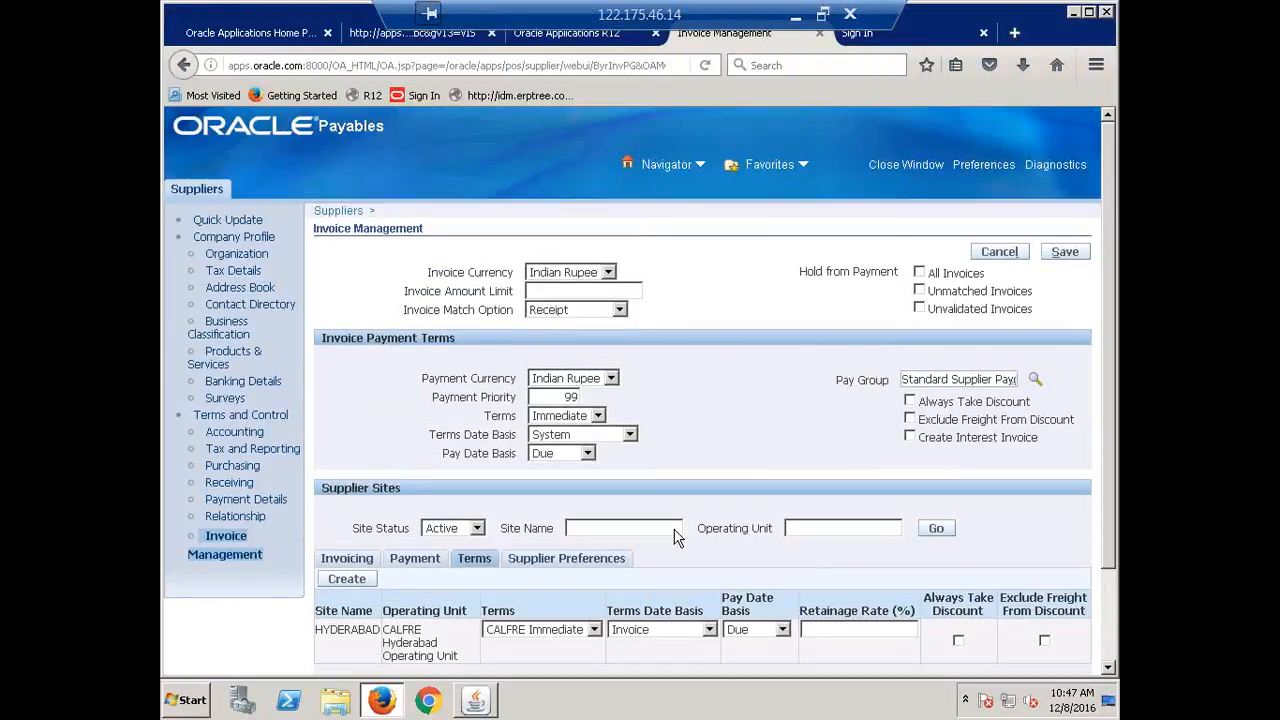
pyautogui.scroll(-3, 715, 447)
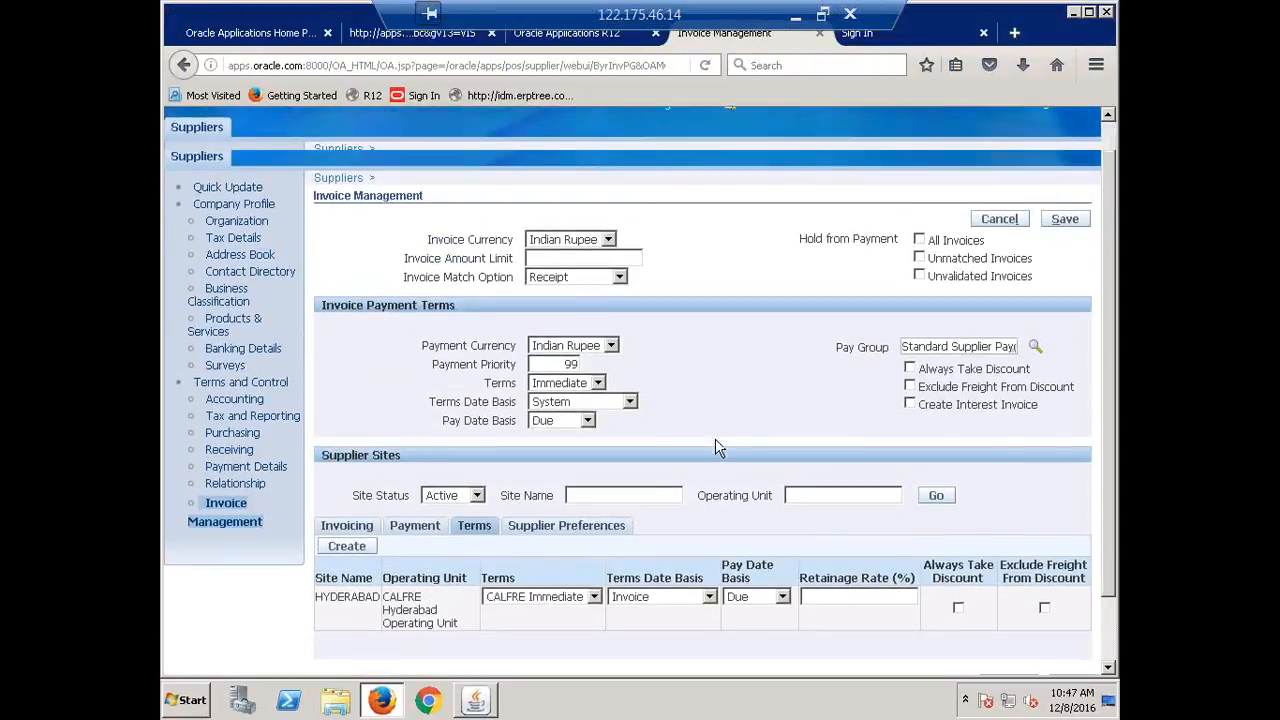
pyautogui.click(1073, 612)
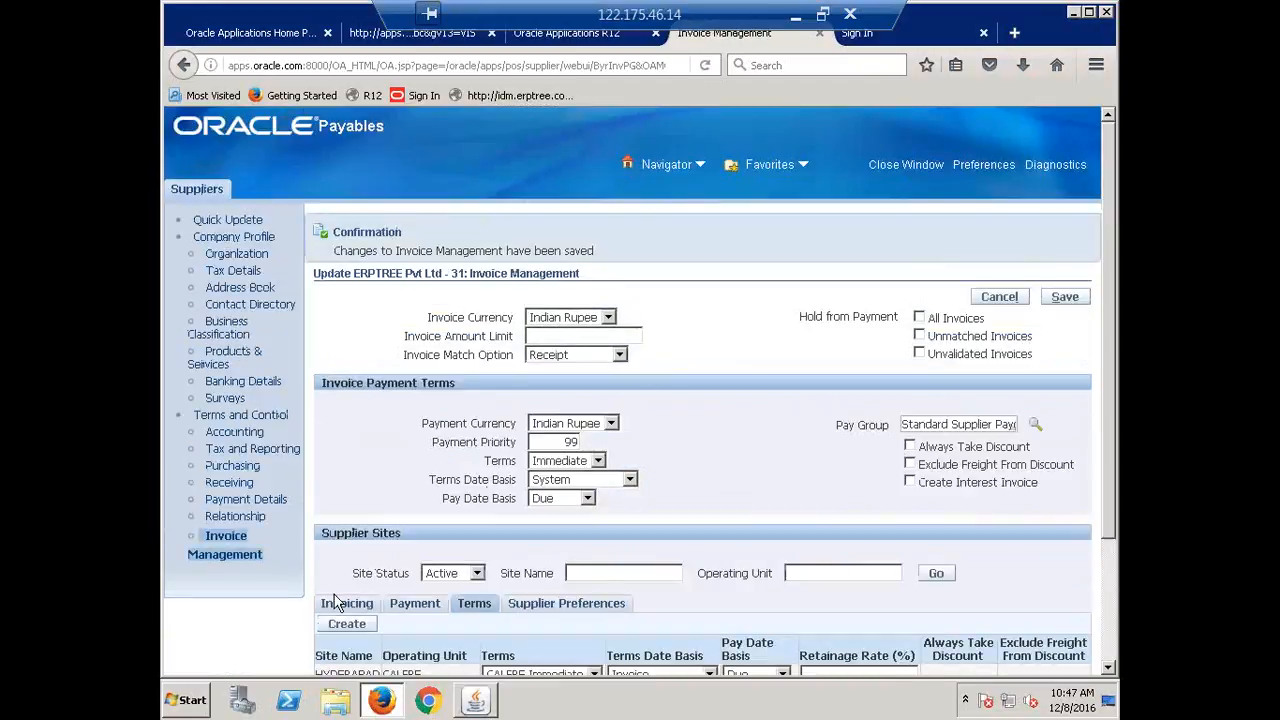
# Open ERPTREE's Accounting page, show Distribution Set sites, and start then cancel a site creation.
pyautogui.click(228, 434)
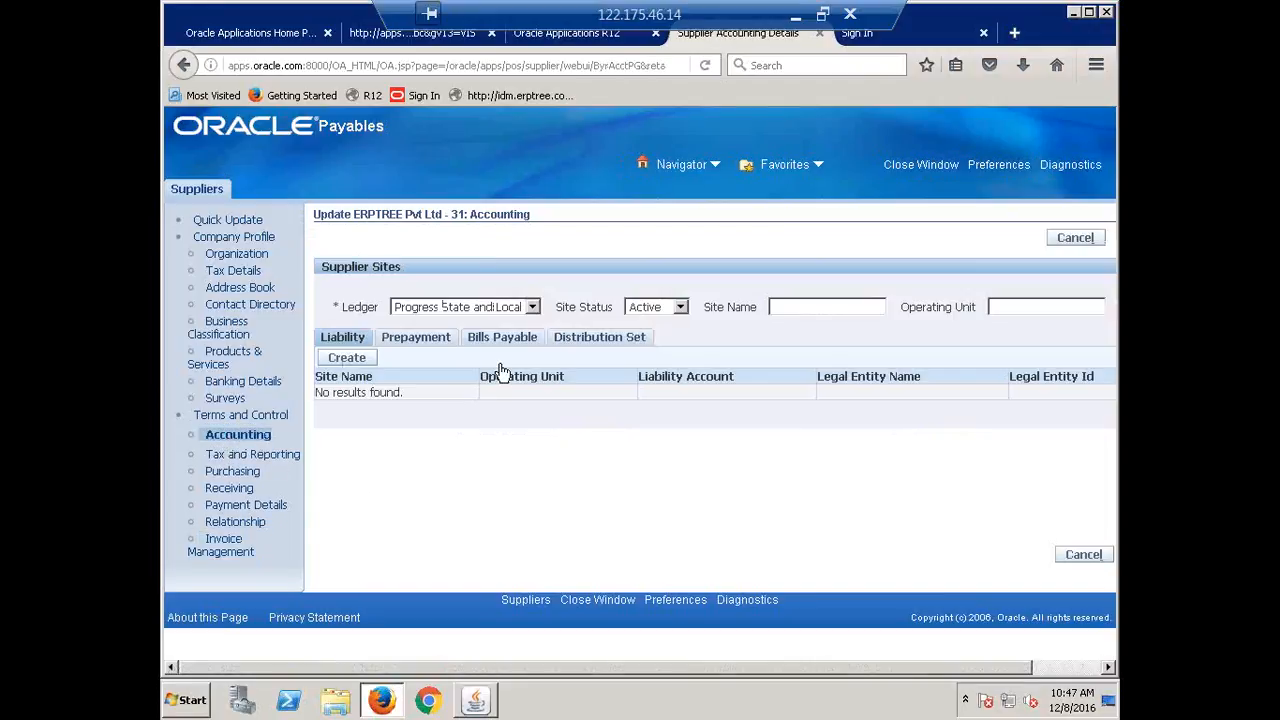
pyautogui.click(599, 337)
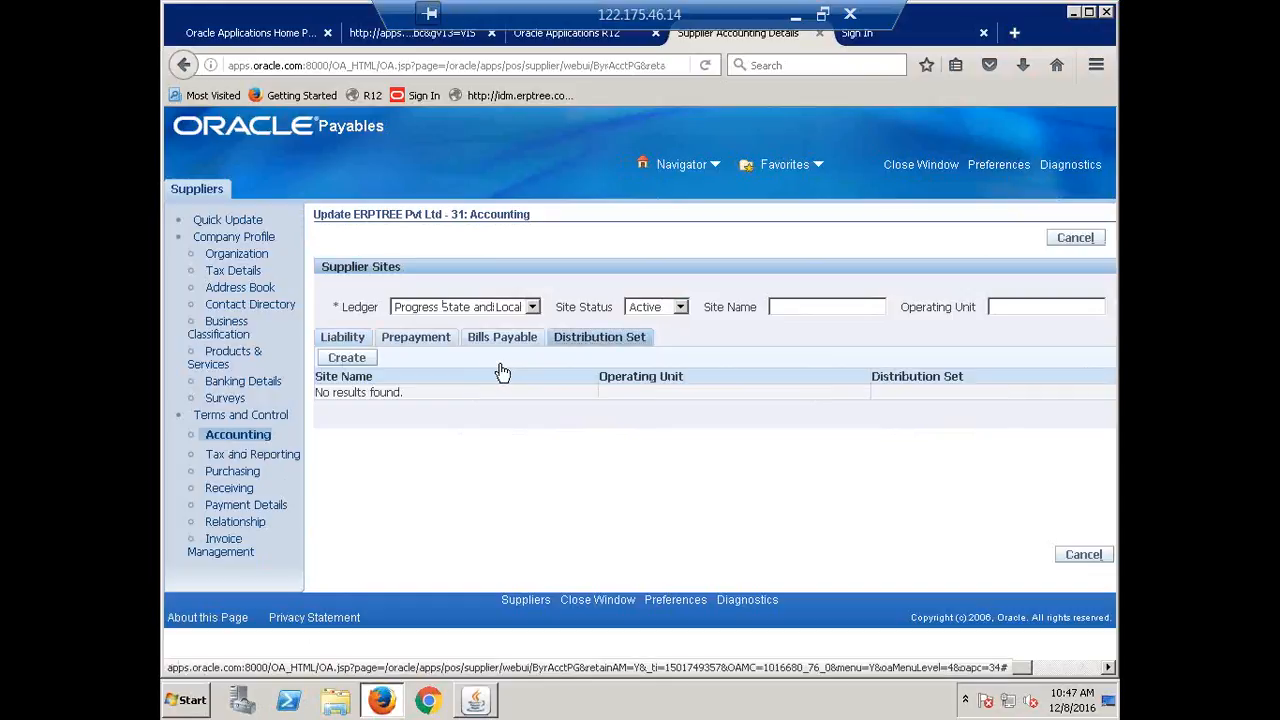
pyautogui.click(346, 358)
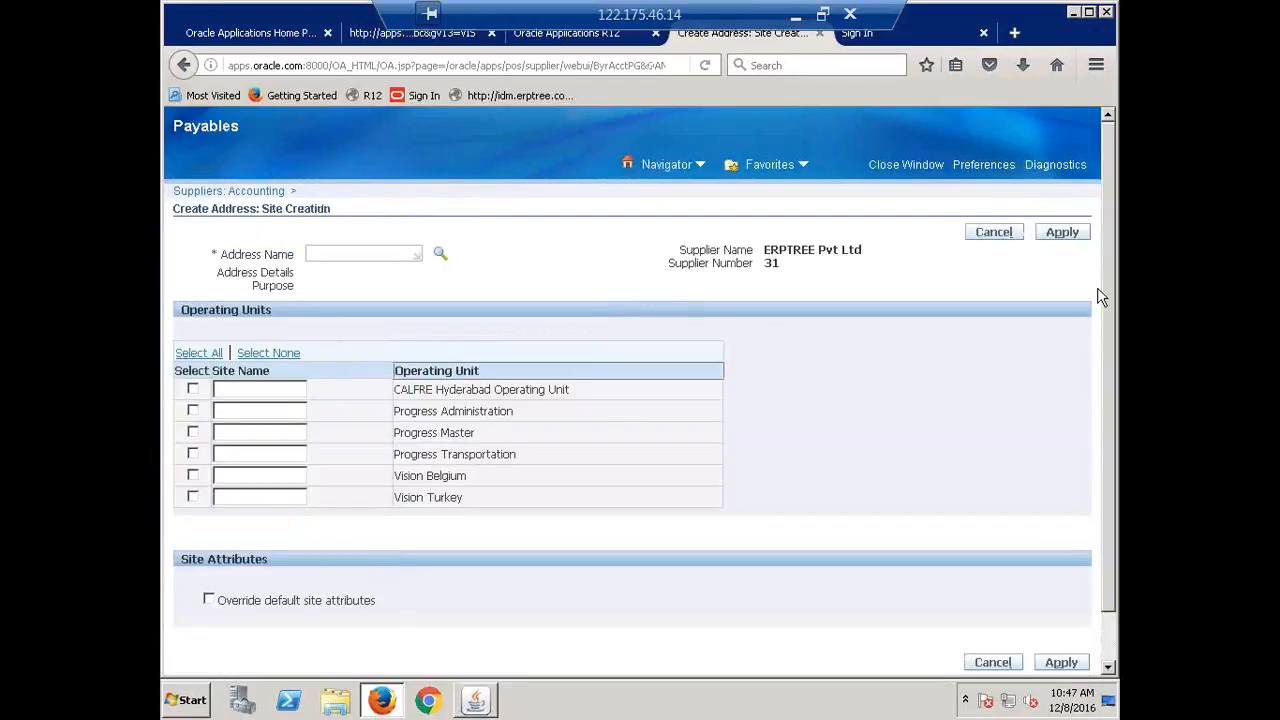
pyautogui.click(960, 242)
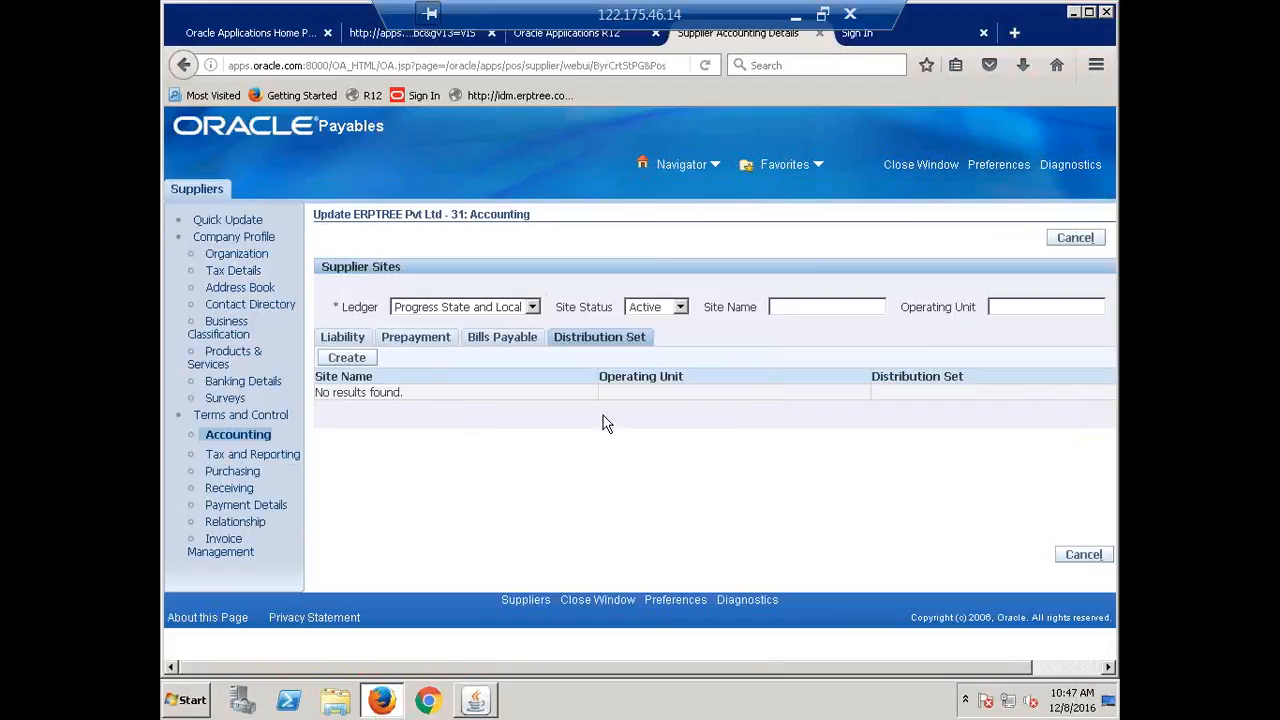
# Try creating a site with the Hyderabad address, then cancel after the duplicate-site error.
pyautogui.click(338, 360)
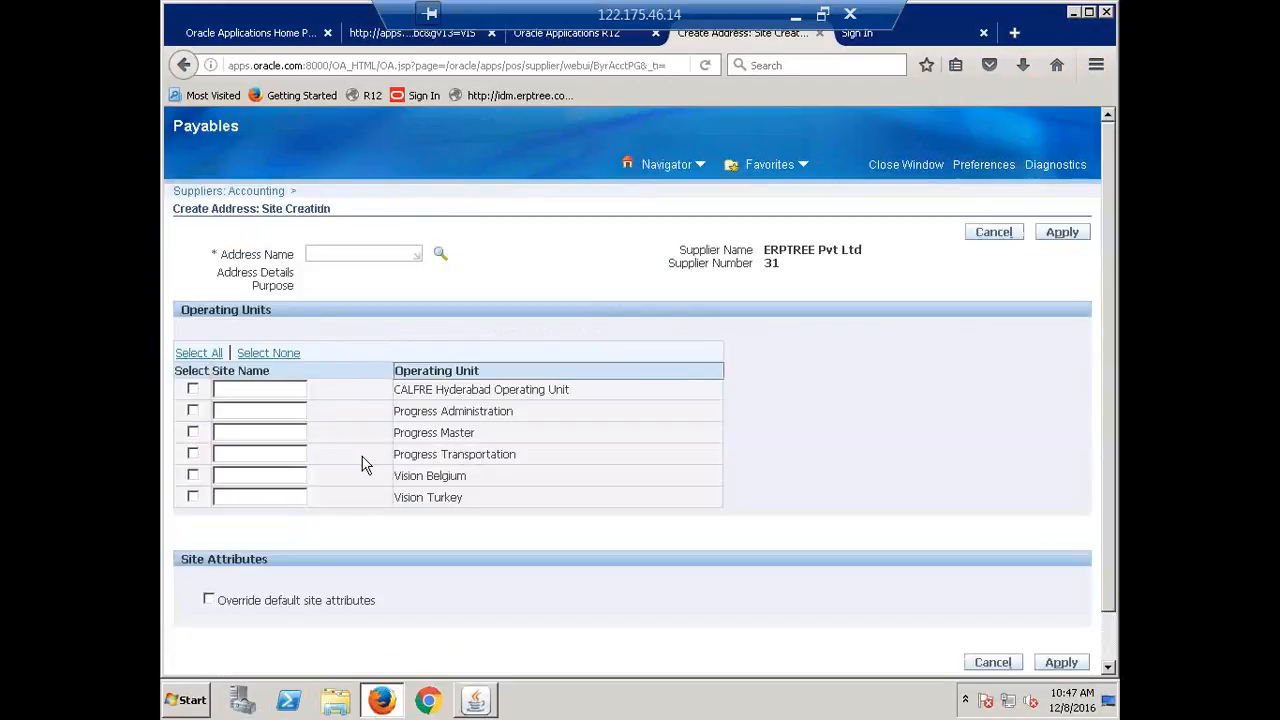
pyautogui.click(440, 257)
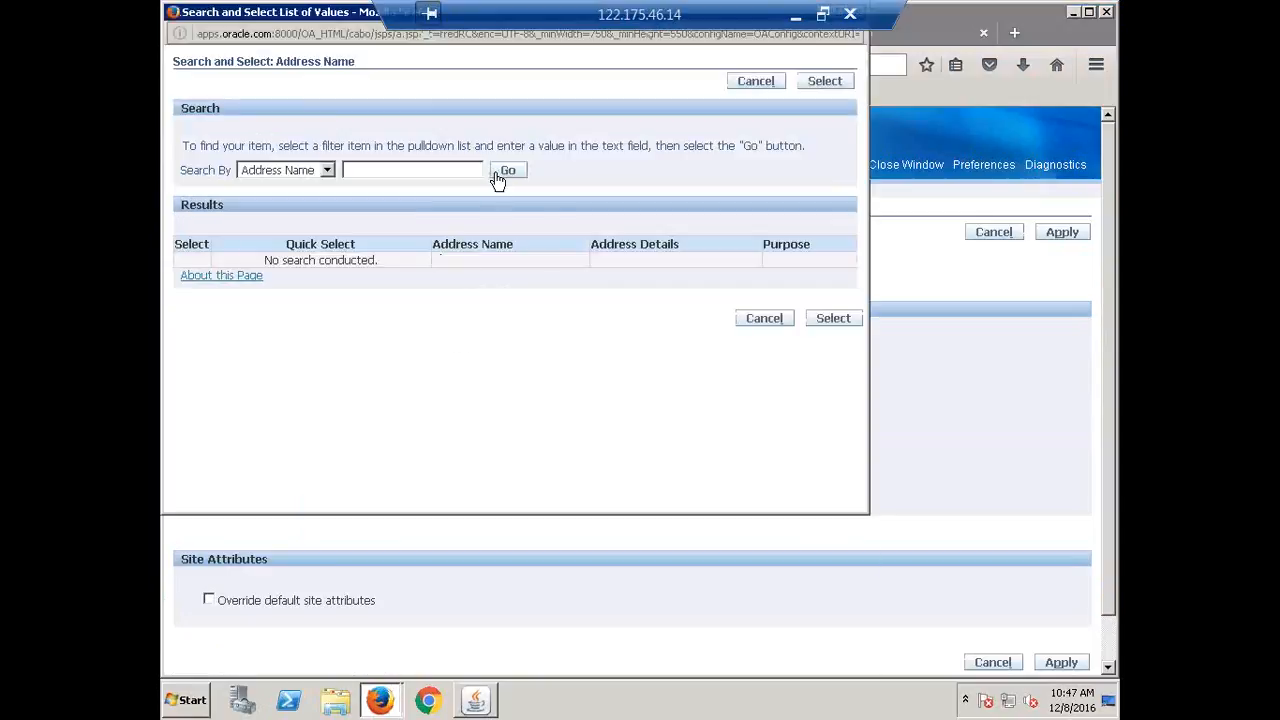
pyautogui.click(498, 176)
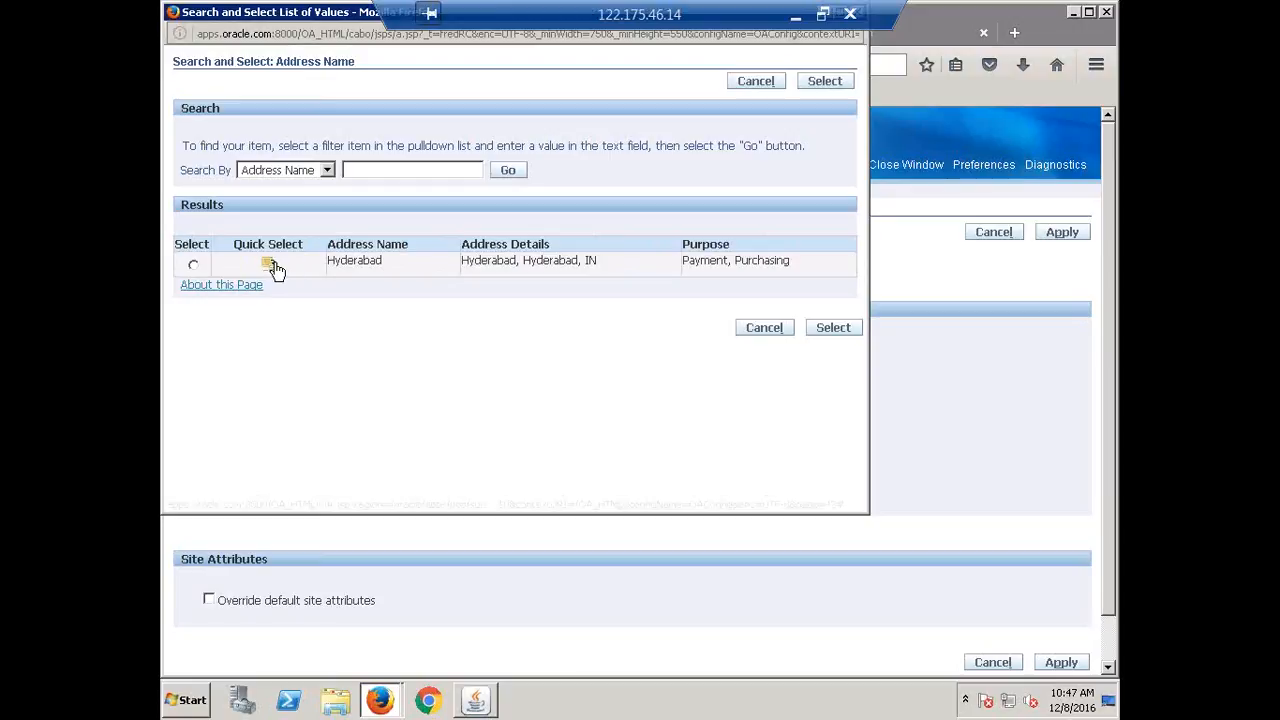
pyautogui.click(272, 265)
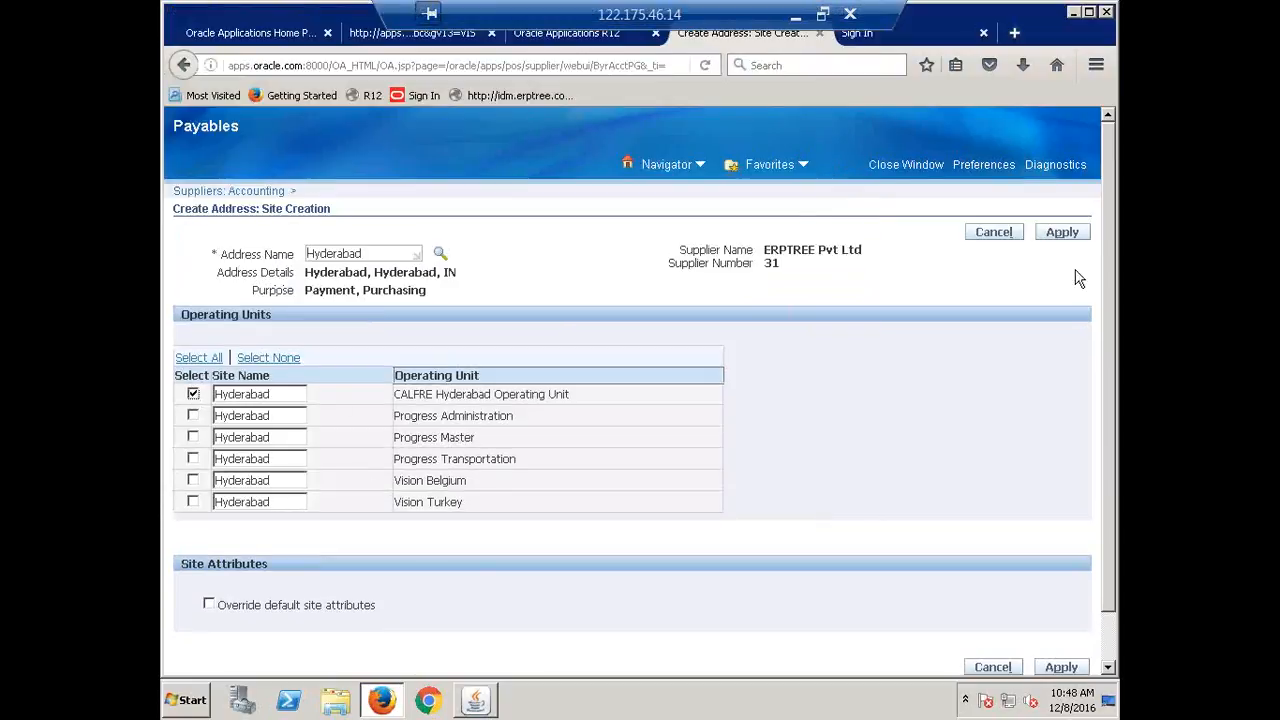
pyautogui.click(1062, 233)
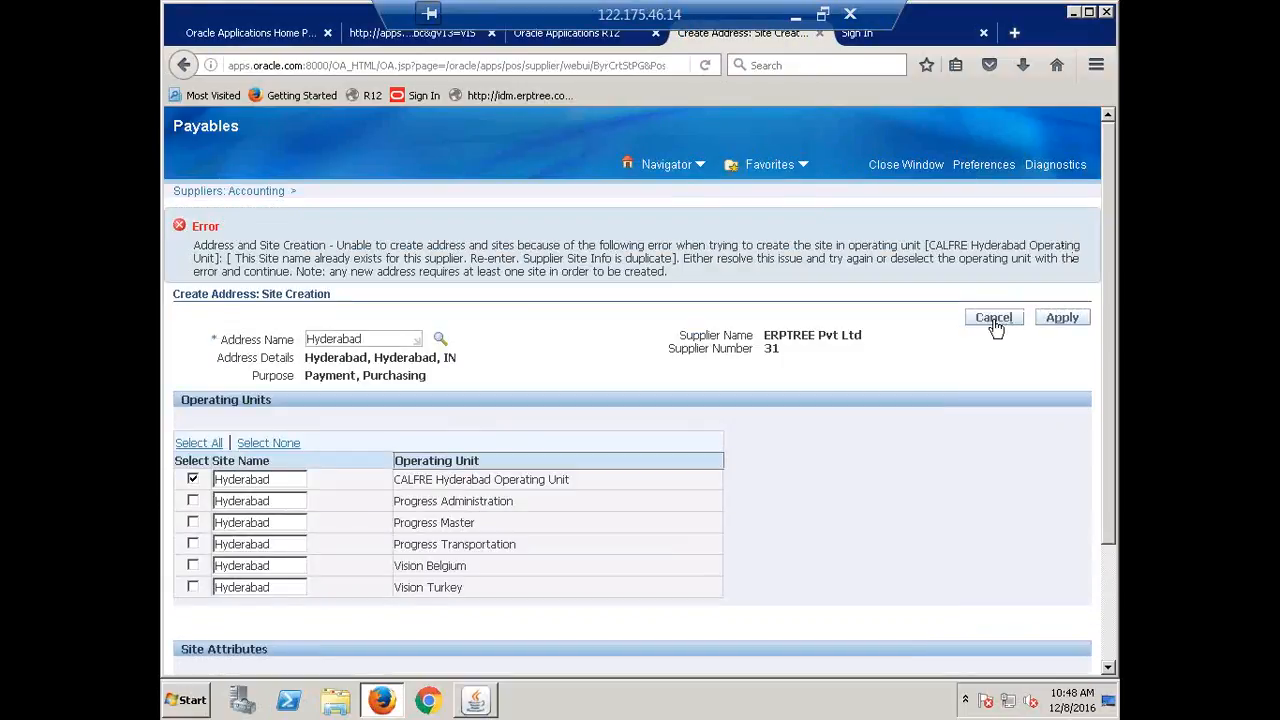
pyautogui.click(994, 318)
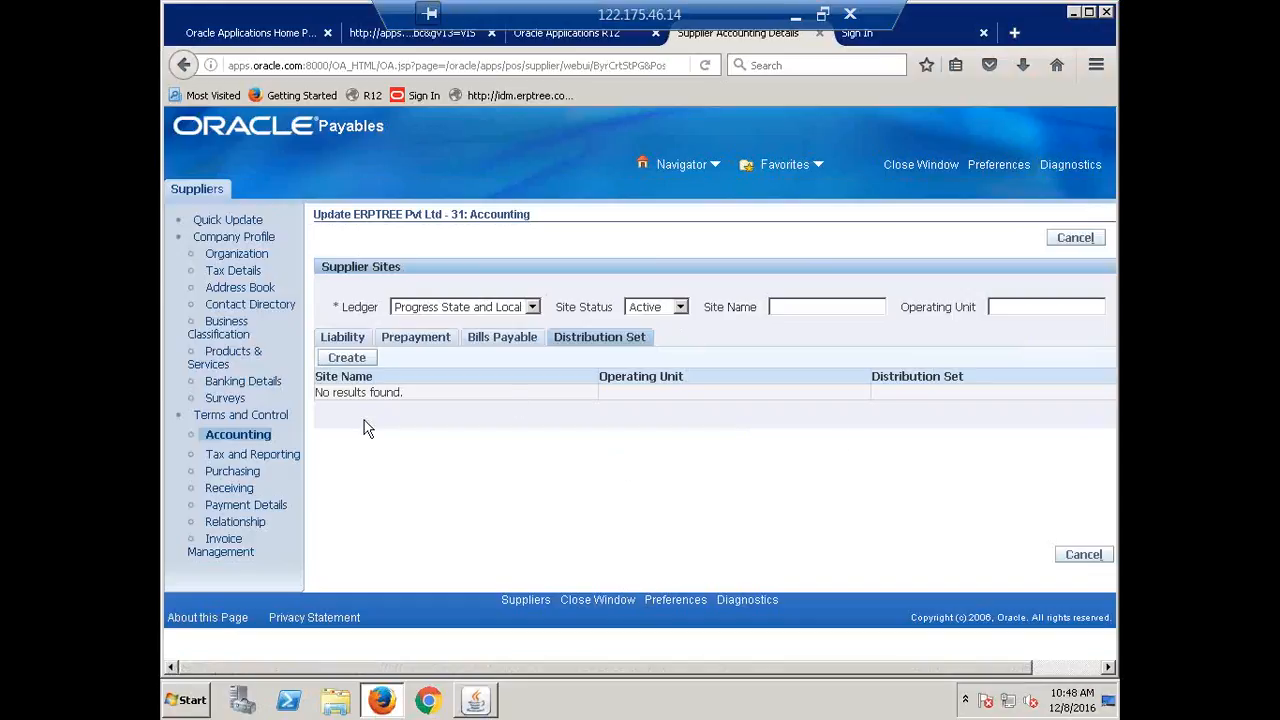
# Cycle through the Liability, Prepayment, Bills Payable and Distribution Set site tabs, ending on Prepayment.
pyautogui.click(333, 340)
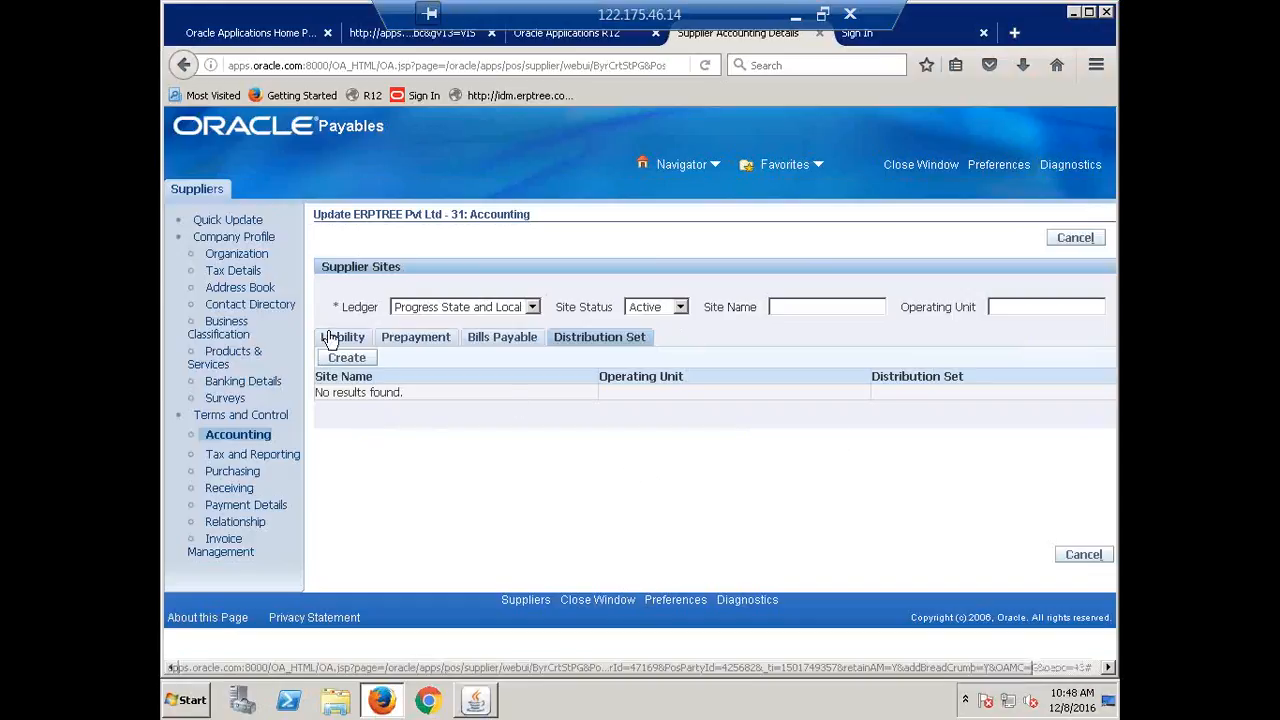
pyautogui.click(400, 340)
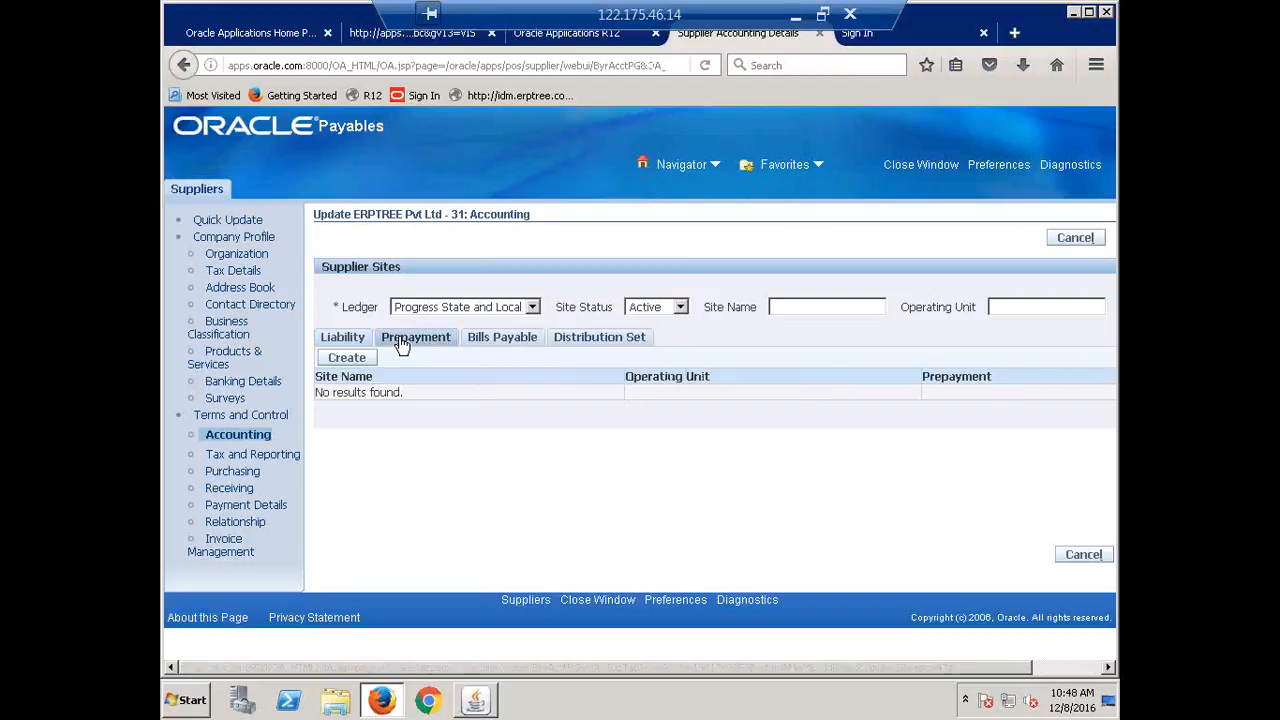
pyautogui.click(481, 340)
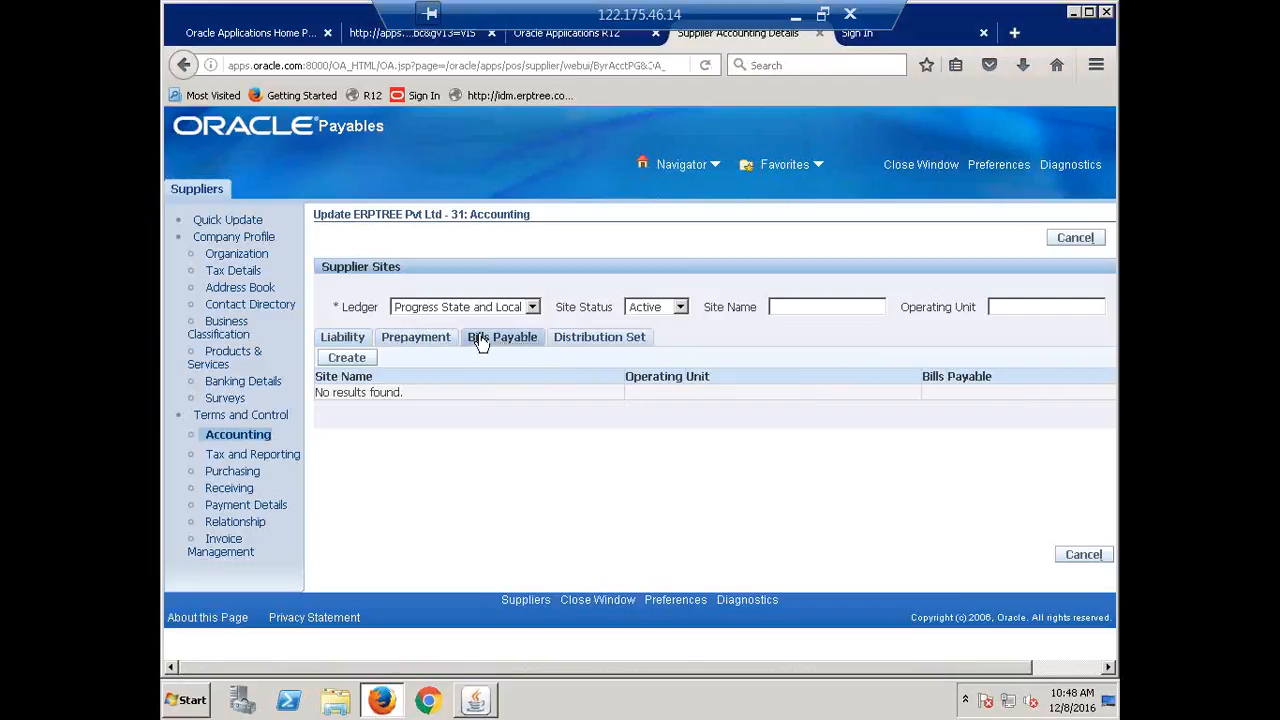
pyautogui.click(590, 340)
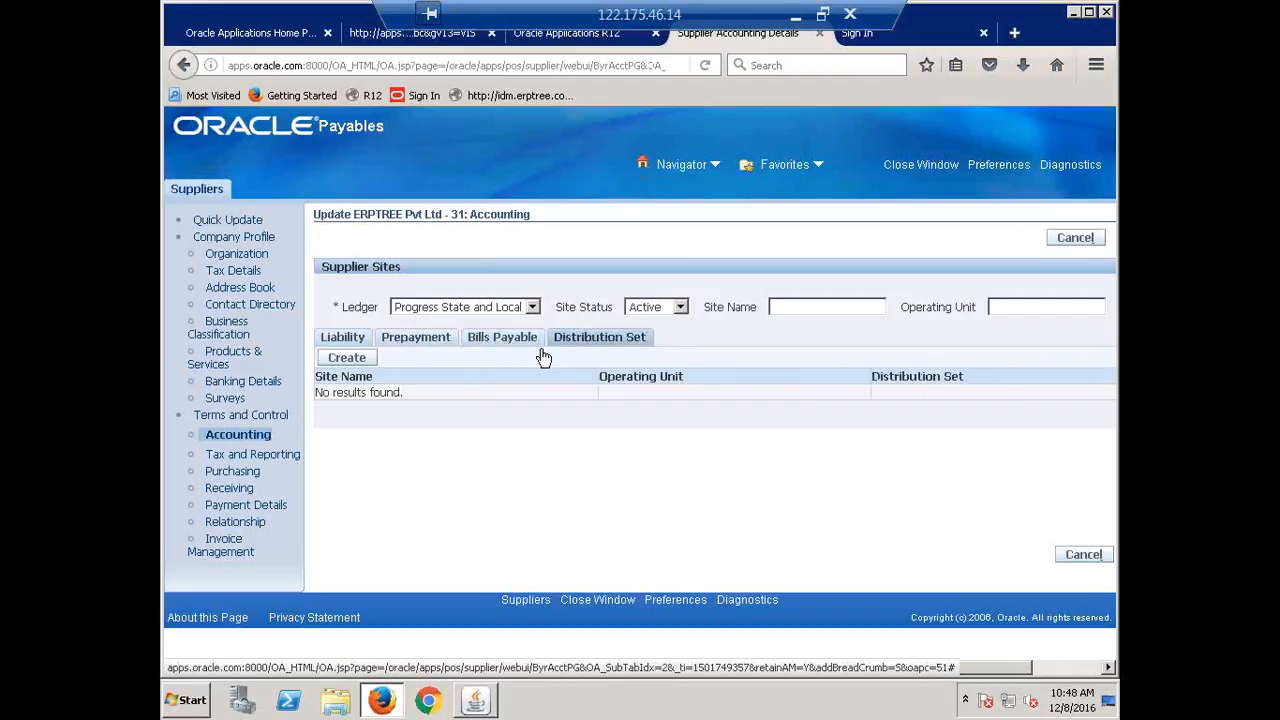
pyautogui.click(500, 340)
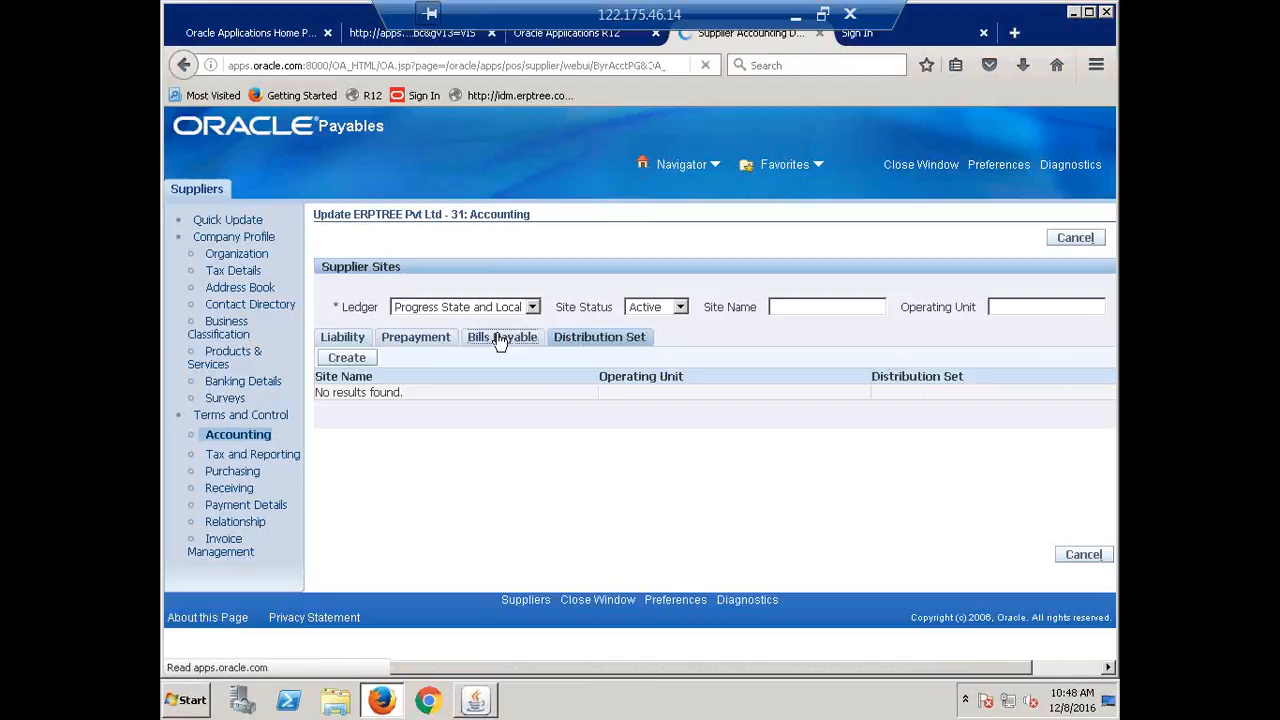
pyautogui.click(424, 340)
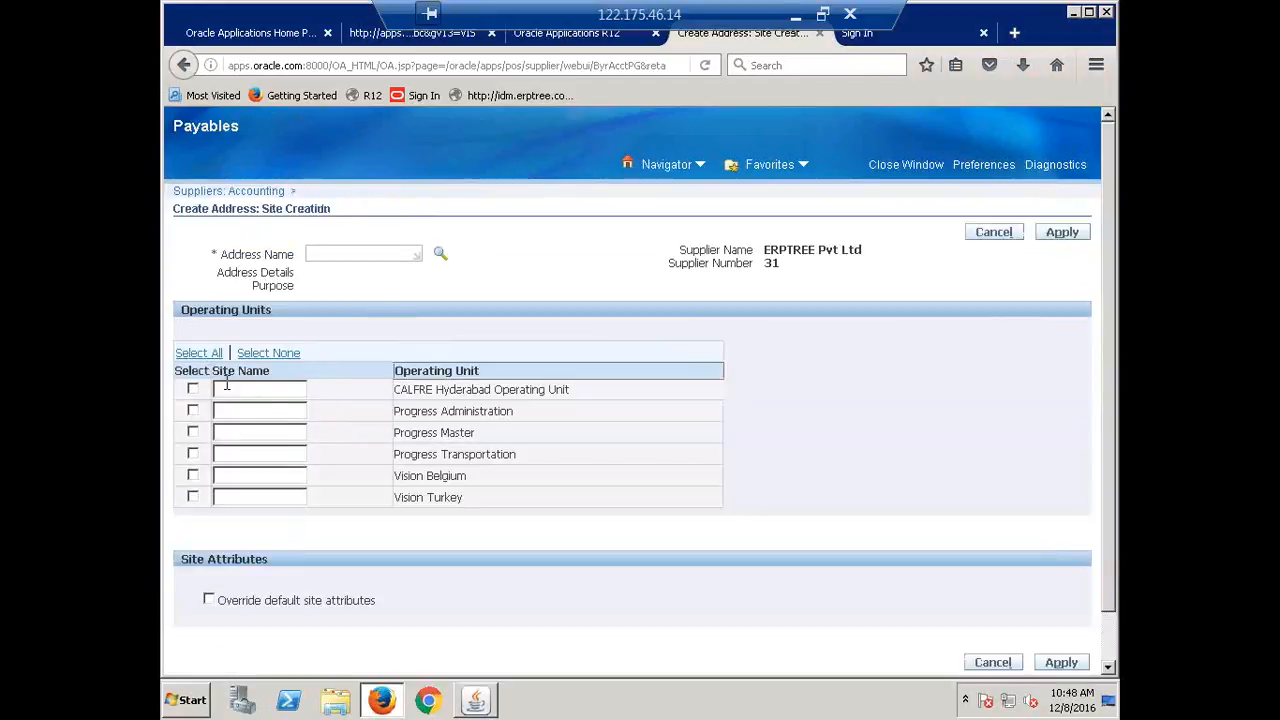
# Search address names and pick the Hyderabad address for the new site.
pyautogui.click(440, 255)
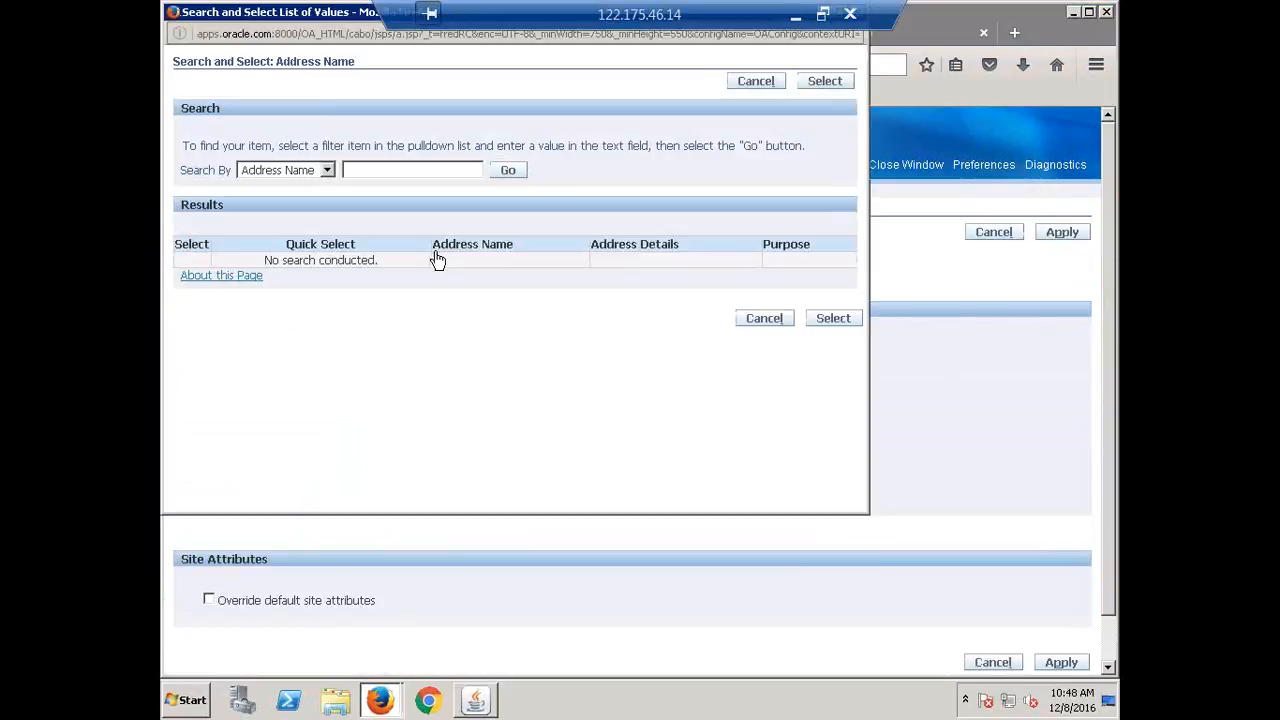
pyautogui.click(327, 171)
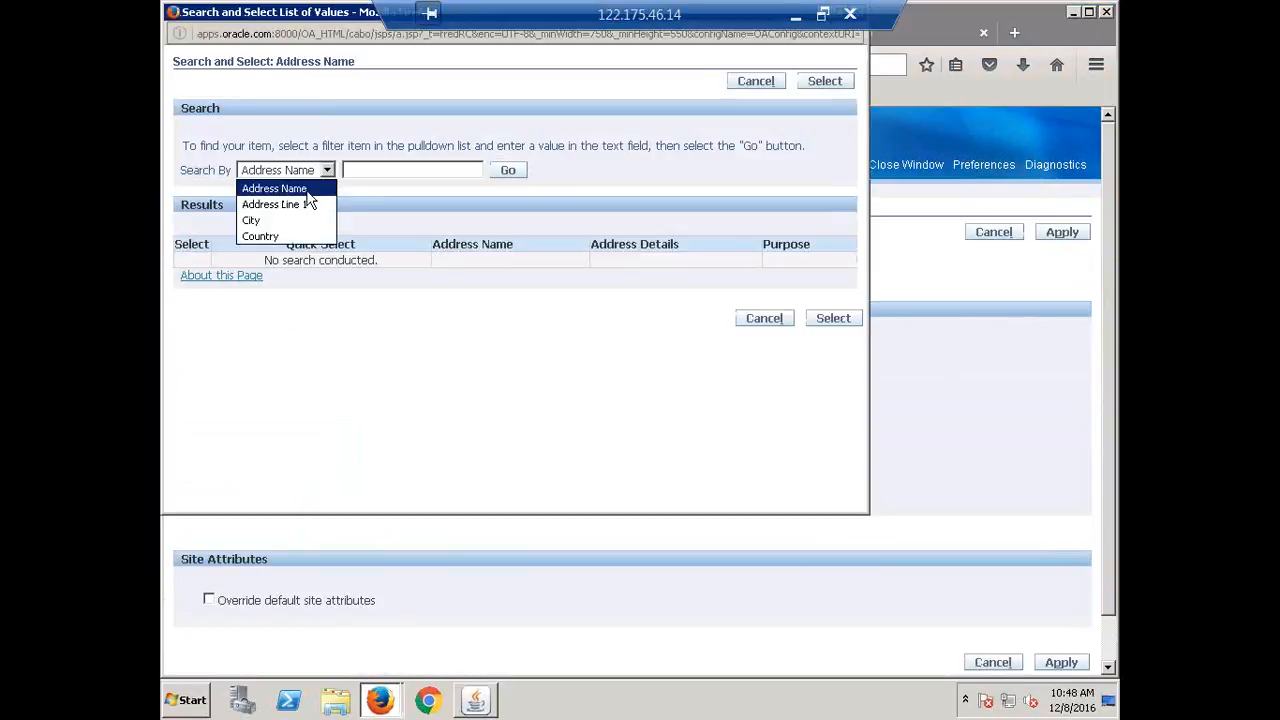
pyautogui.click(307, 192)
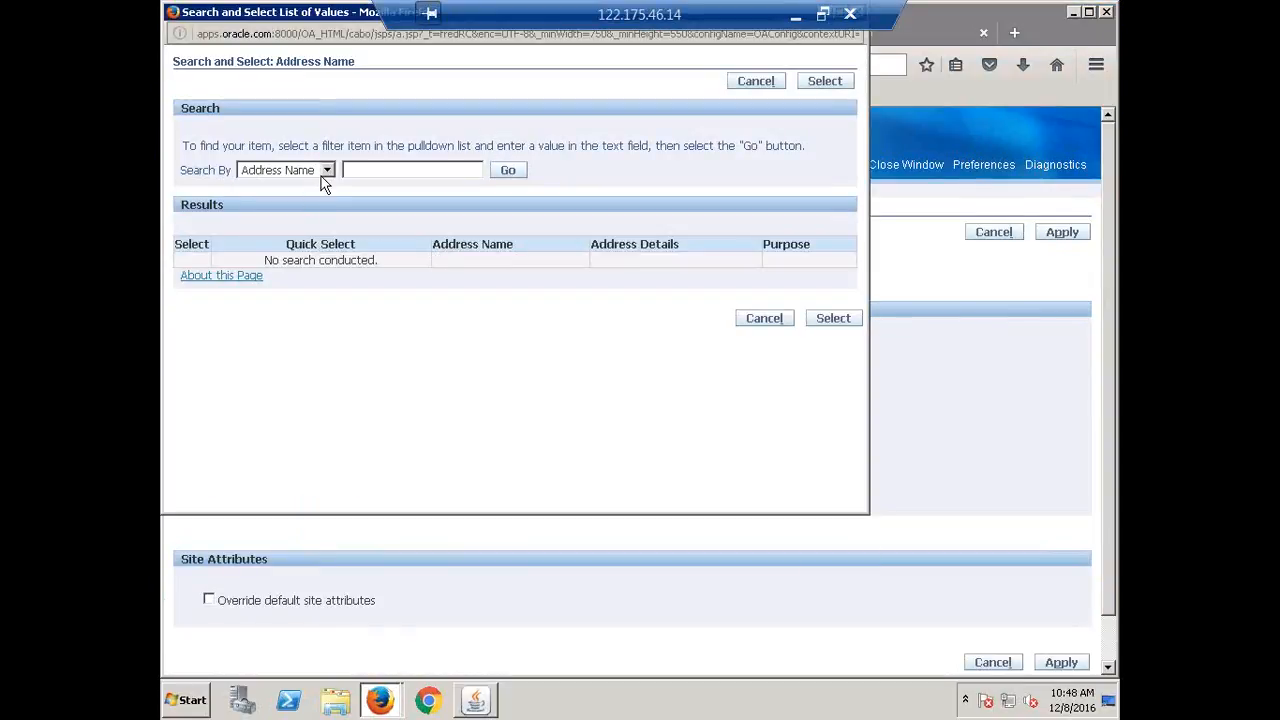
pyautogui.click(326, 175)
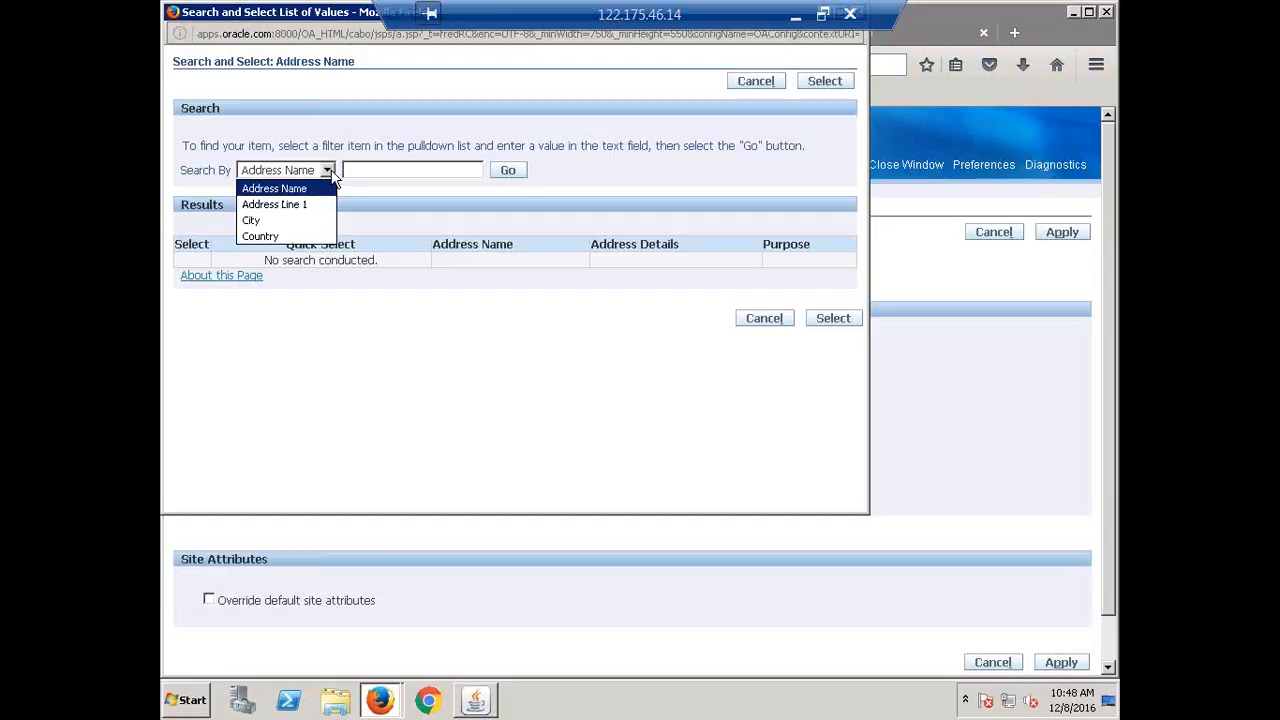
pyautogui.click(320, 189)
pyautogui.click(508, 172)
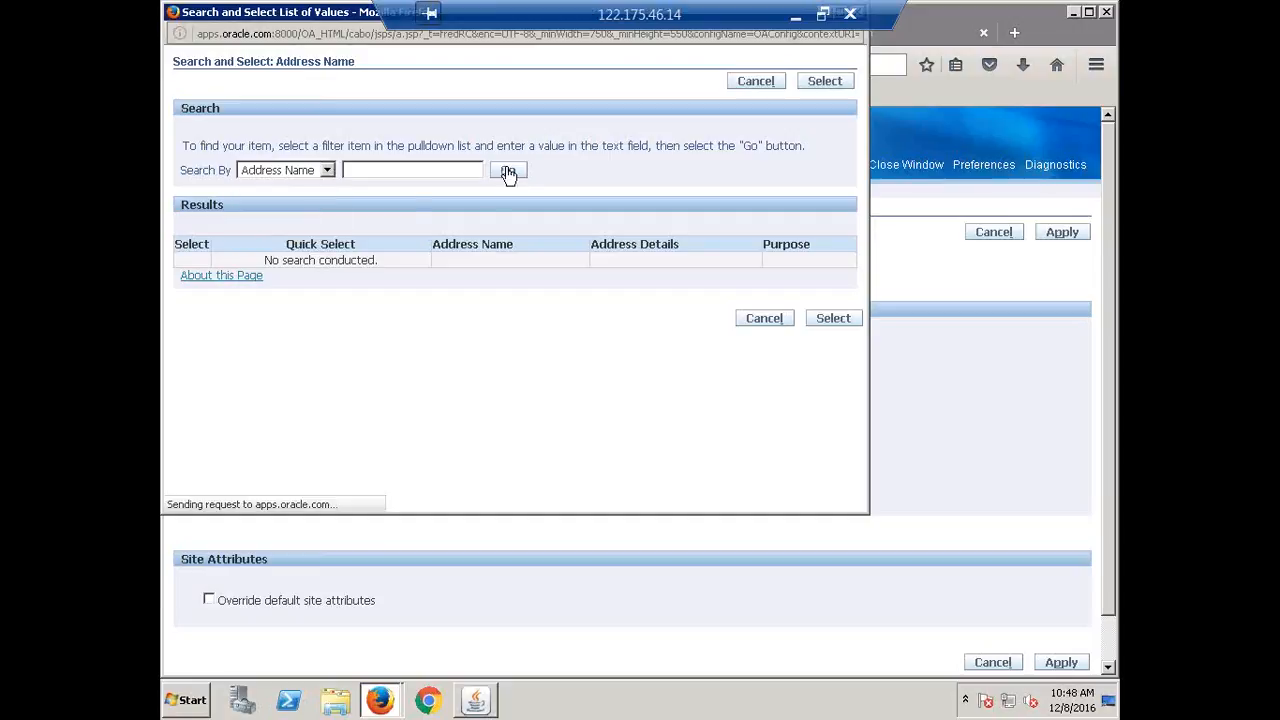
pyautogui.click(272, 262)
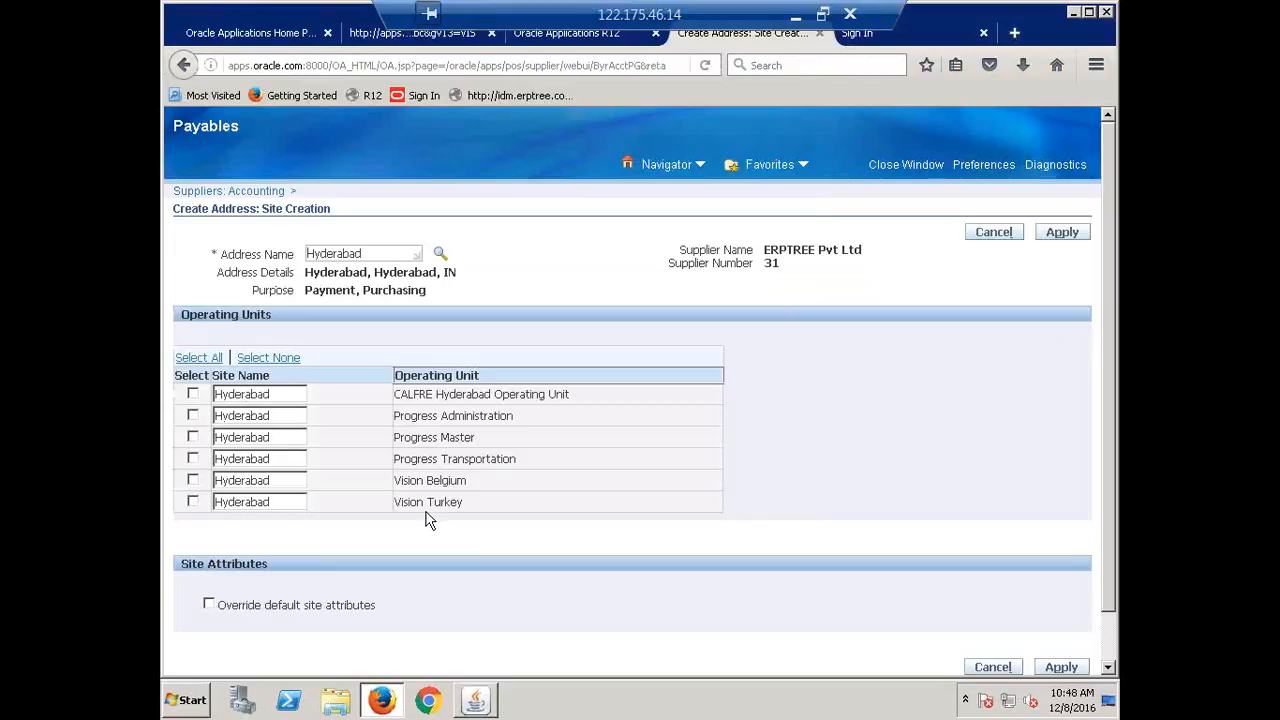
# Include CALFRE Hyderabad Operating Unit and submit the Hyderabad site twice.
pyautogui.click(194, 395)
pyautogui.click(1052, 236)
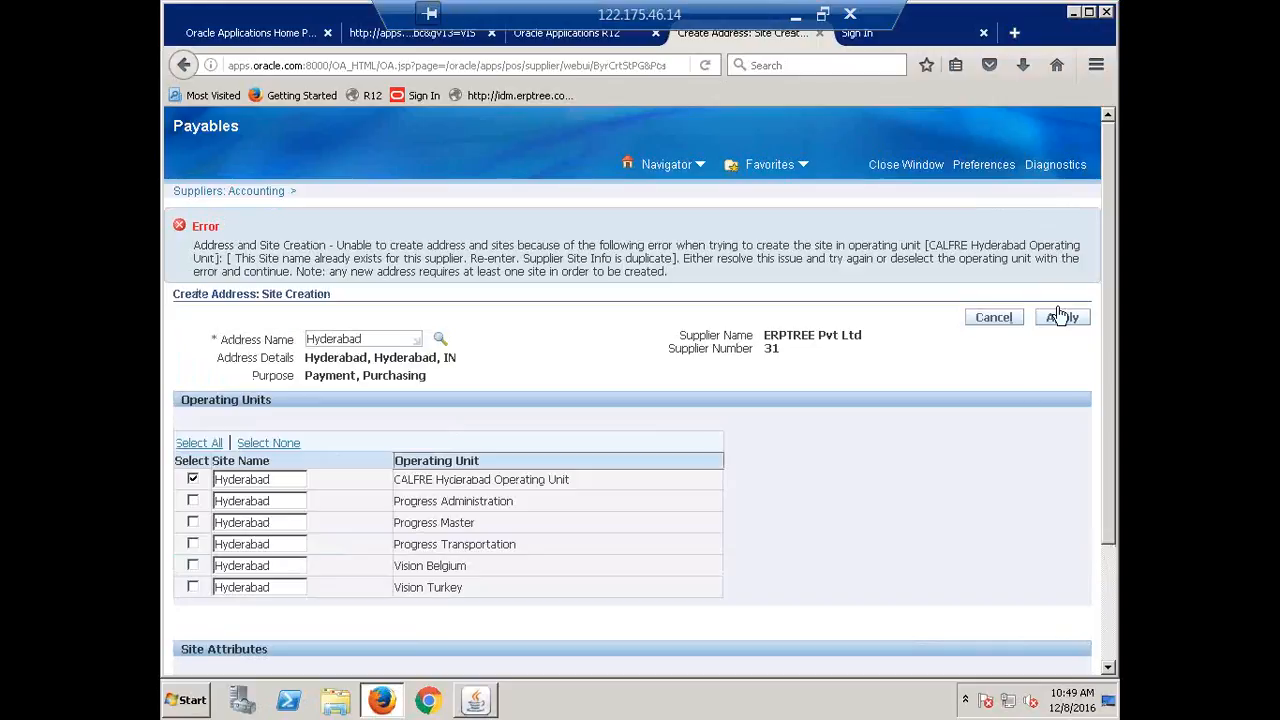
pyautogui.click(1063, 322)
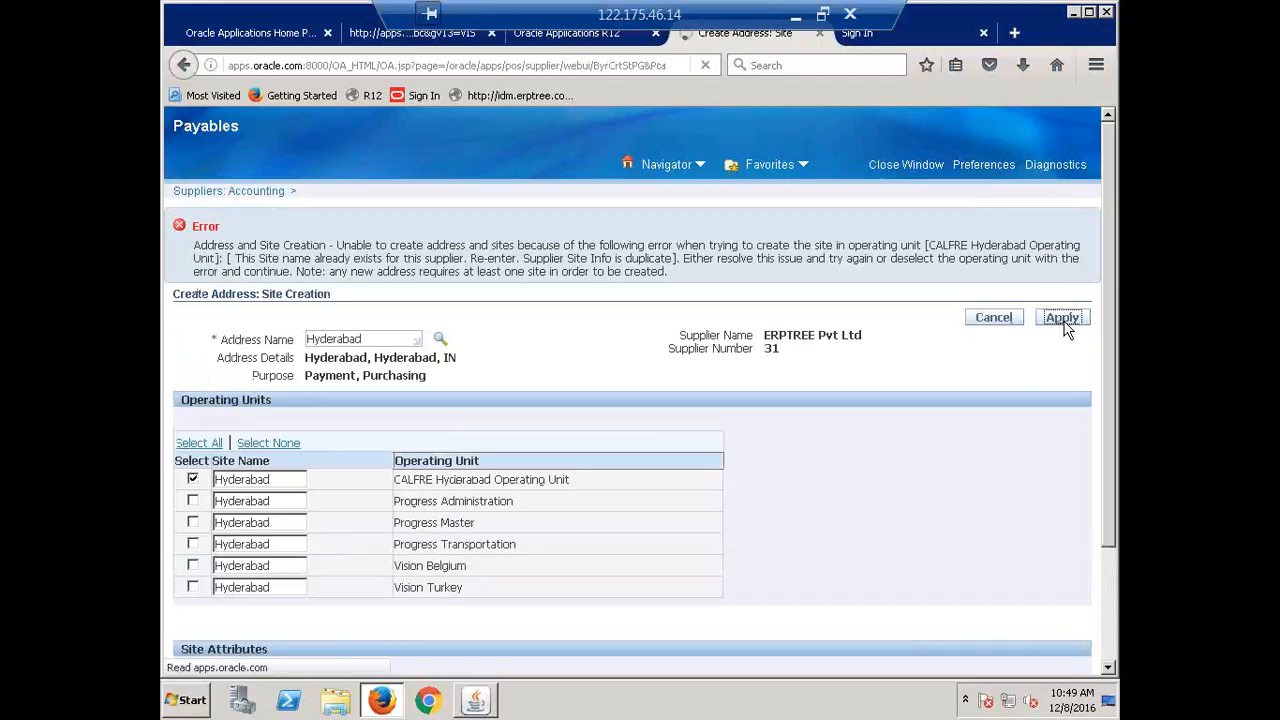
# Close Firefox with all its tabs, relaunch it and load the R12 login page.
pyautogui.click(1106, 12)
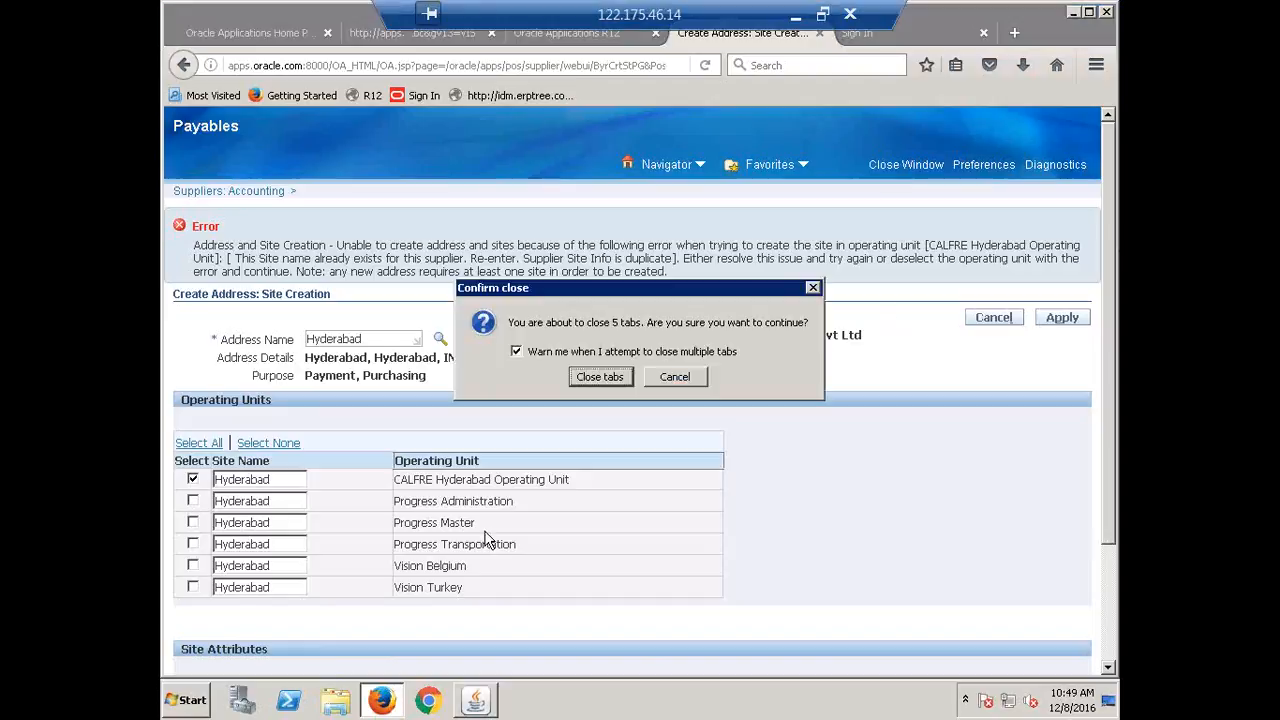
pyautogui.click(600, 377)
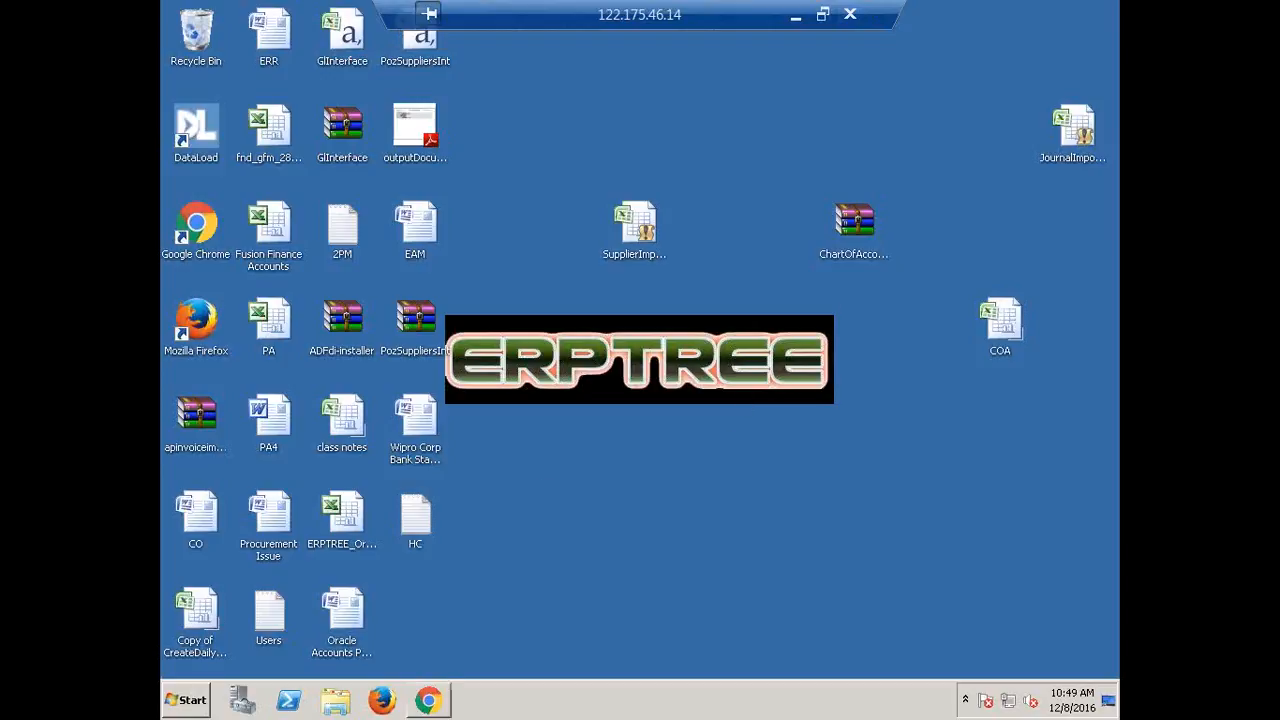
pyautogui.click(381, 700)
pyautogui.click(371, 96)
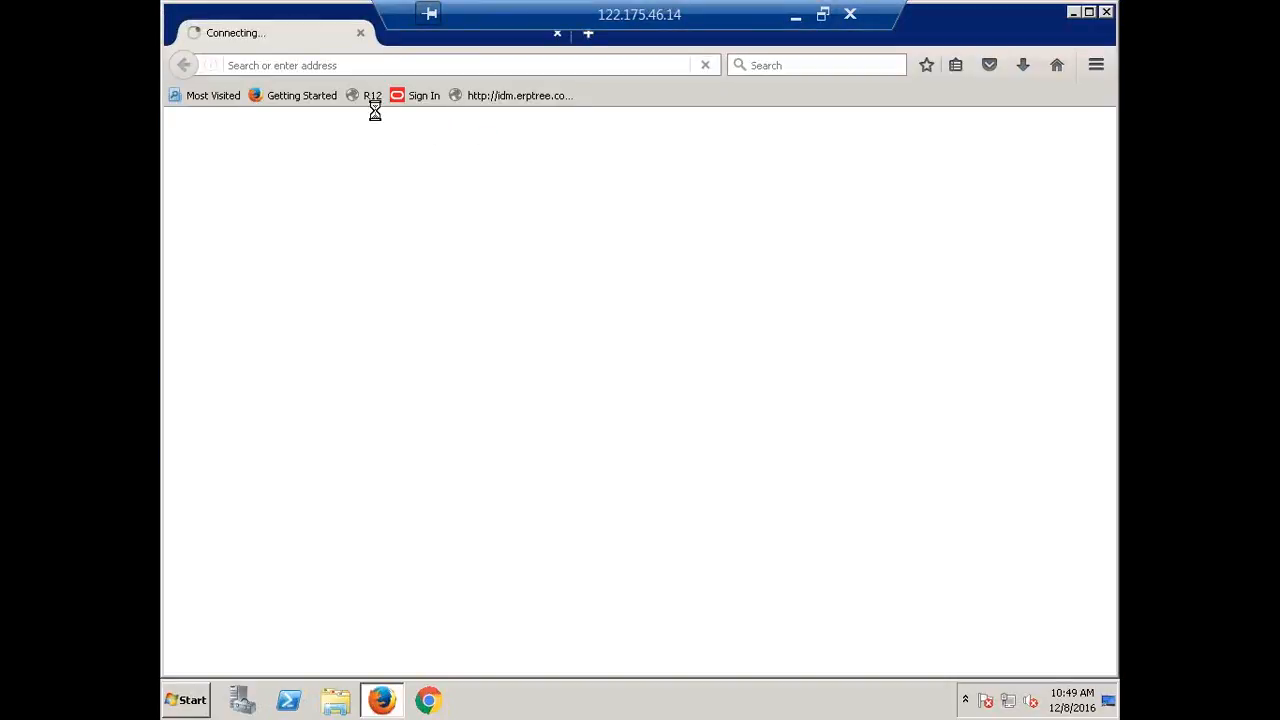
pyautogui.click(376, 98)
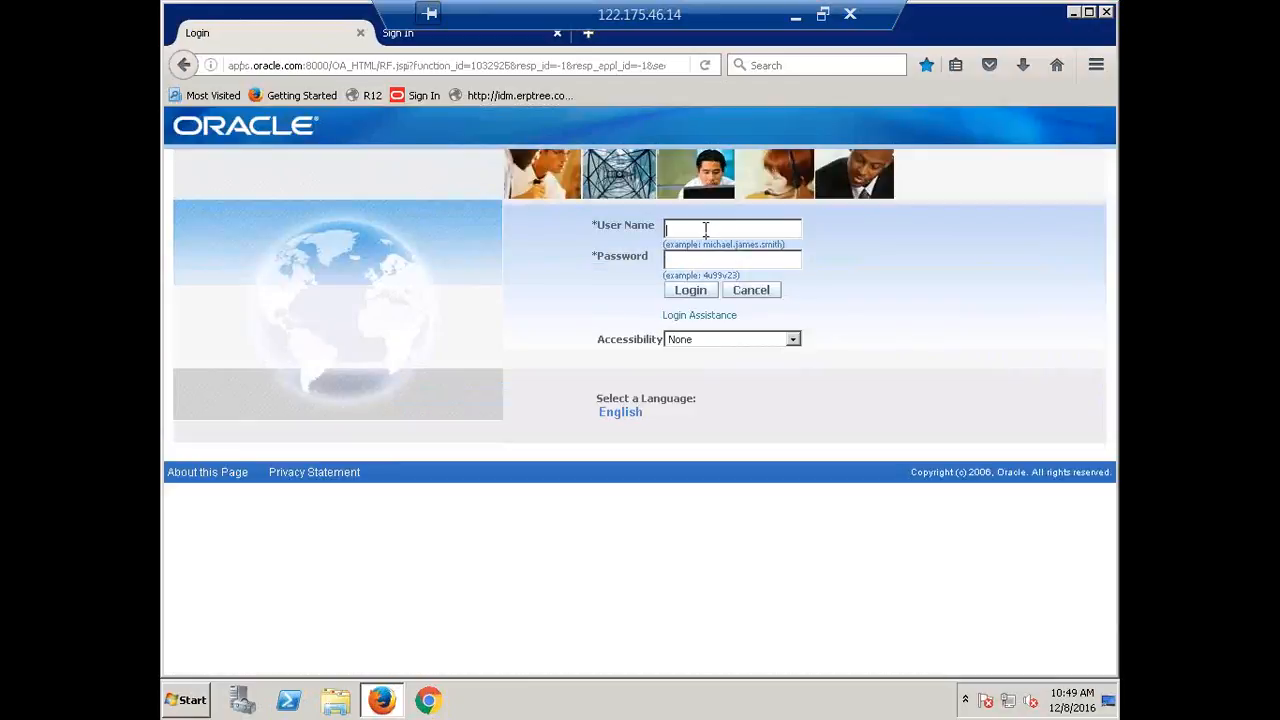
# Log in to R12 and dismiss the save-login prompt.
pyautogui.write('FRE')
pyautogui.press('Tab')
pyautogui.press('Return')
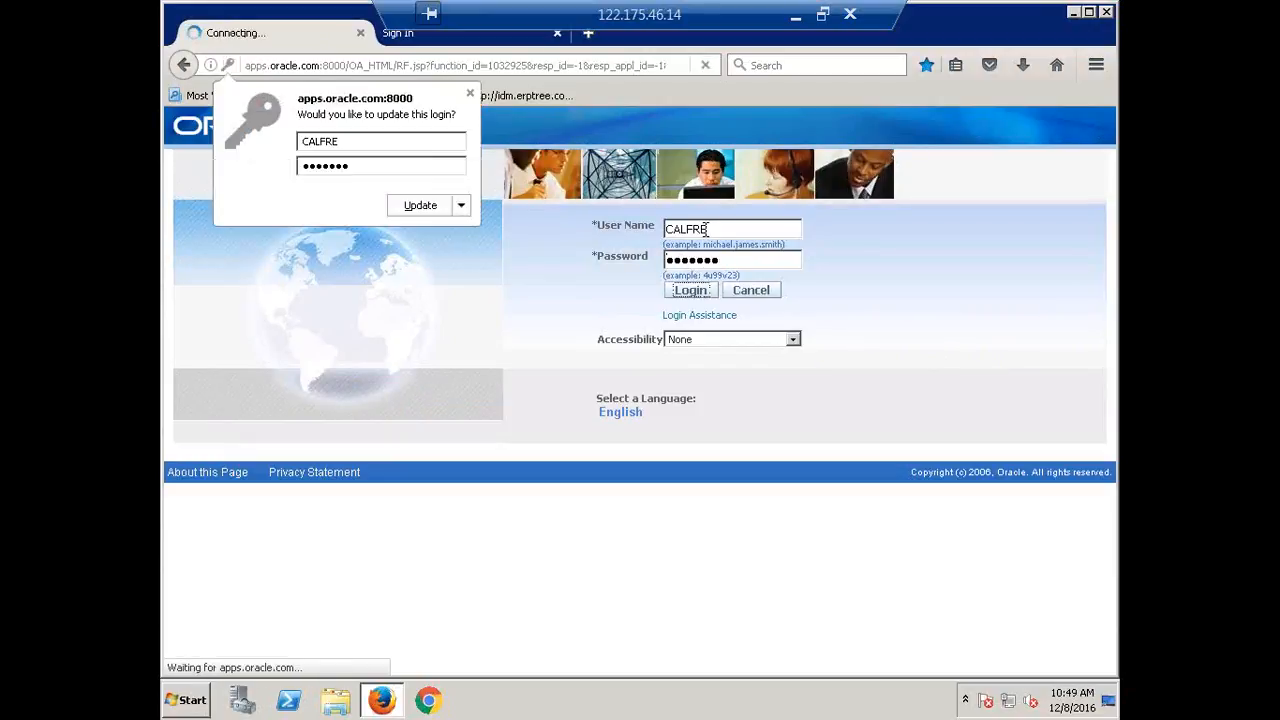
pyautogui.click(469, 93)
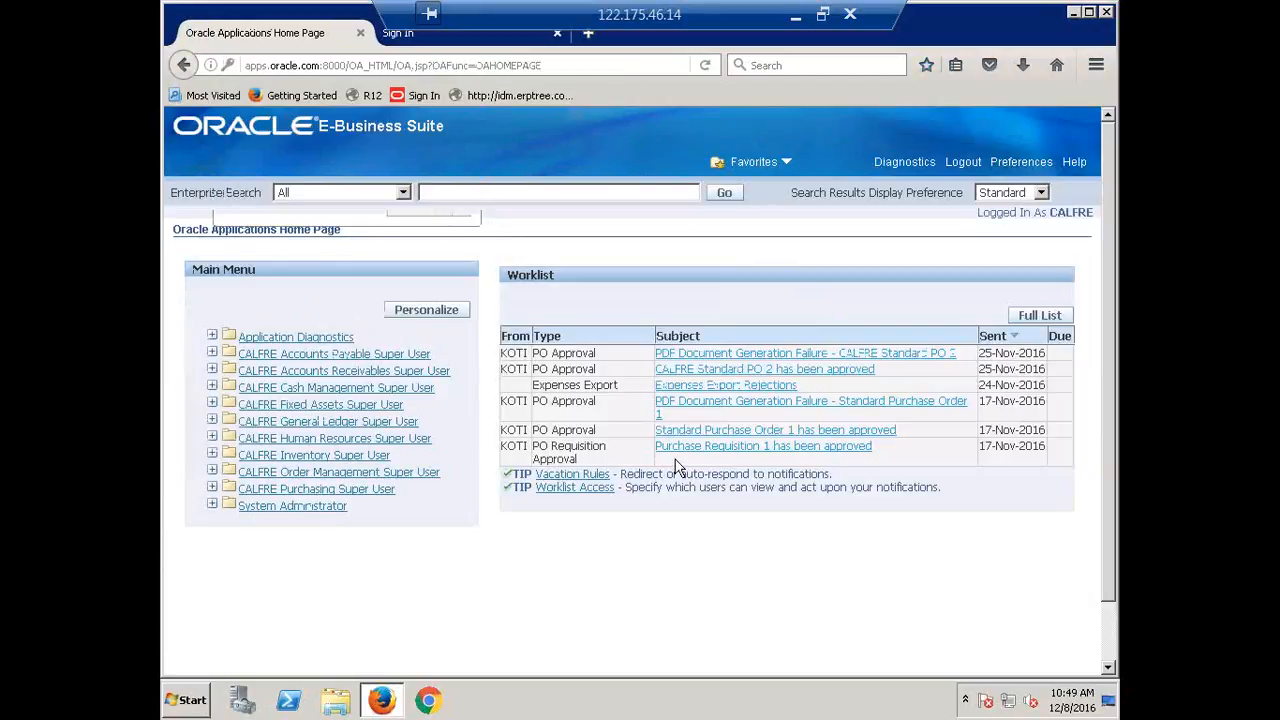
# In System Profile Values, find values for responsibility CALFRE Accounts Payable Super User.
pyautogui.click(313, 440)
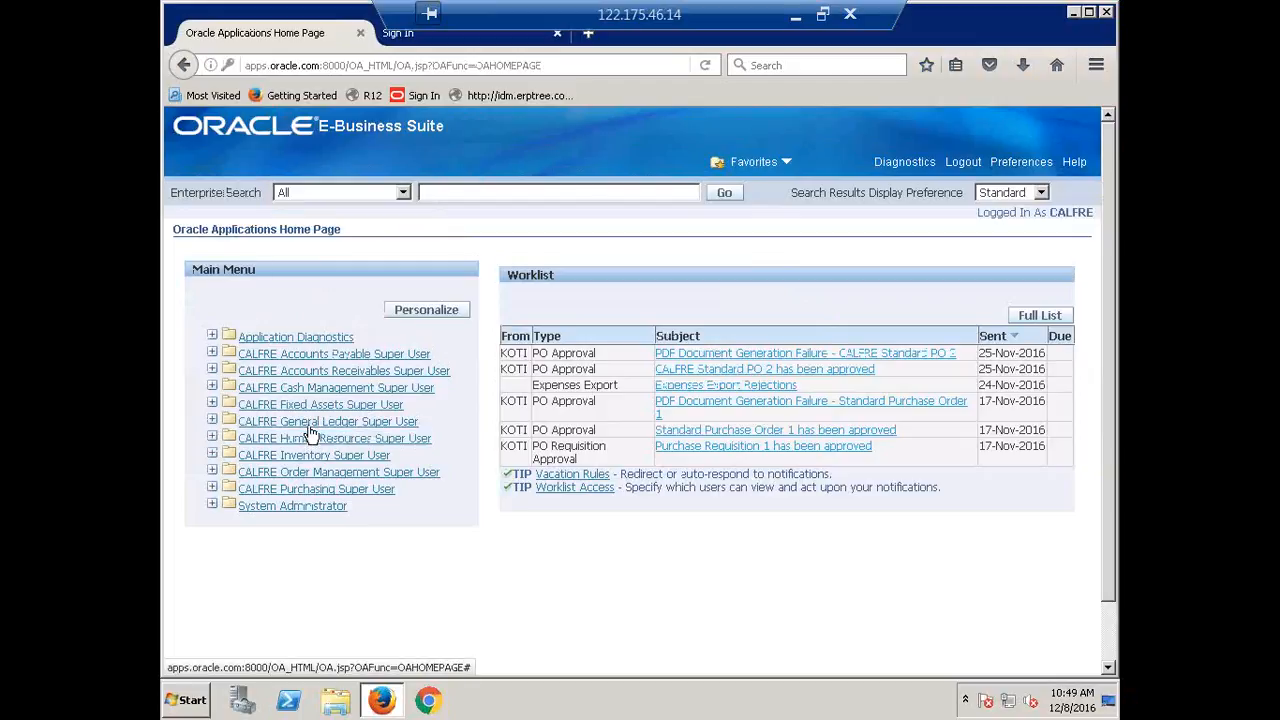
pyautogui.click(292, 506)
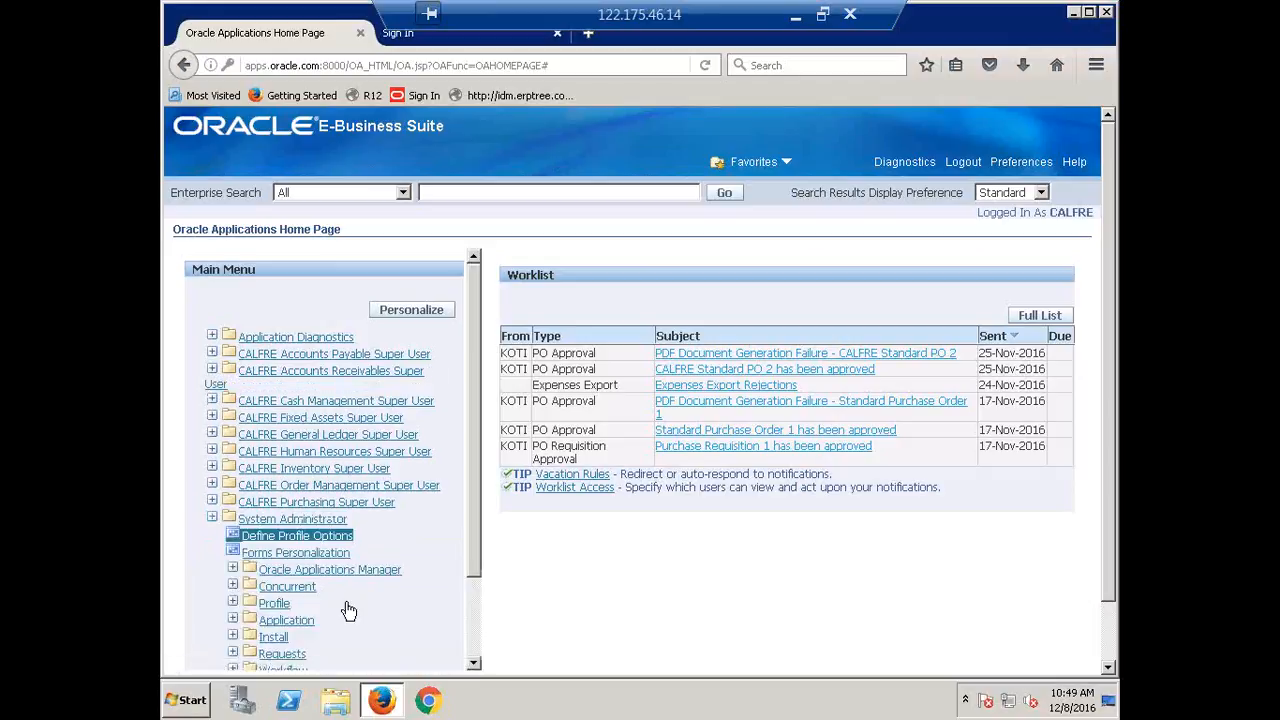
pyautogui.click(329, 538)
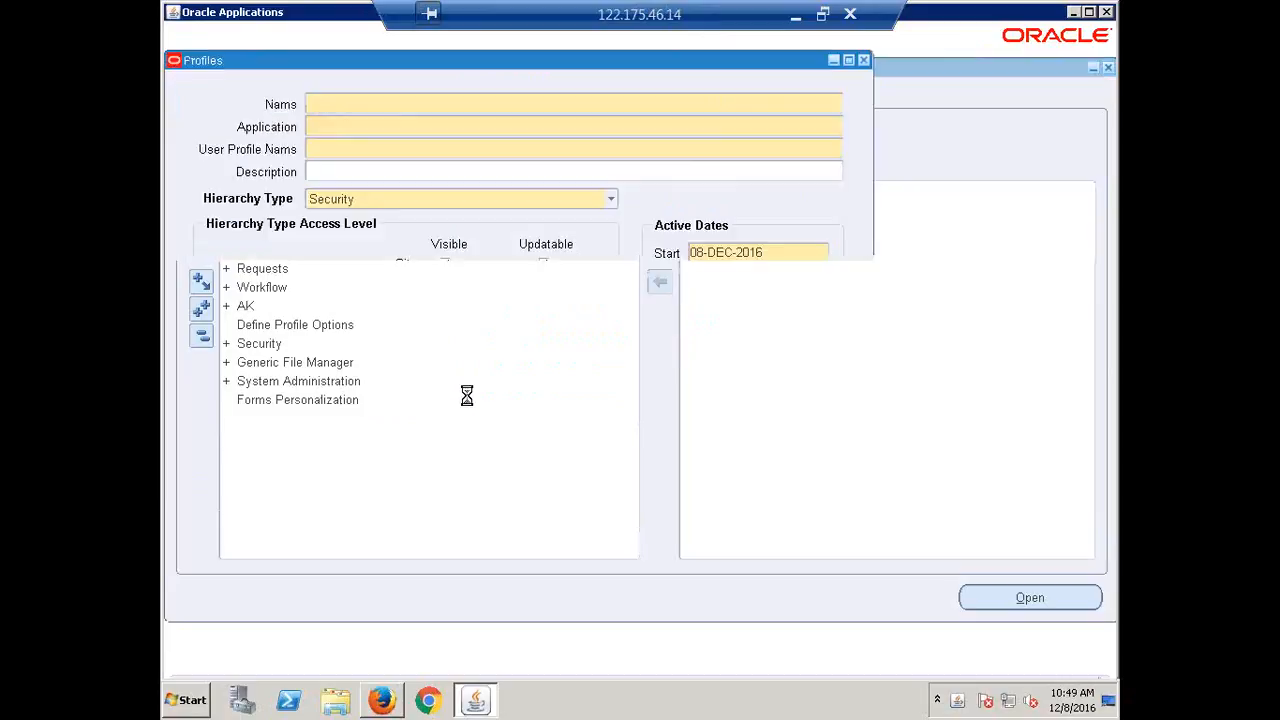
pyautogui.press('F4')
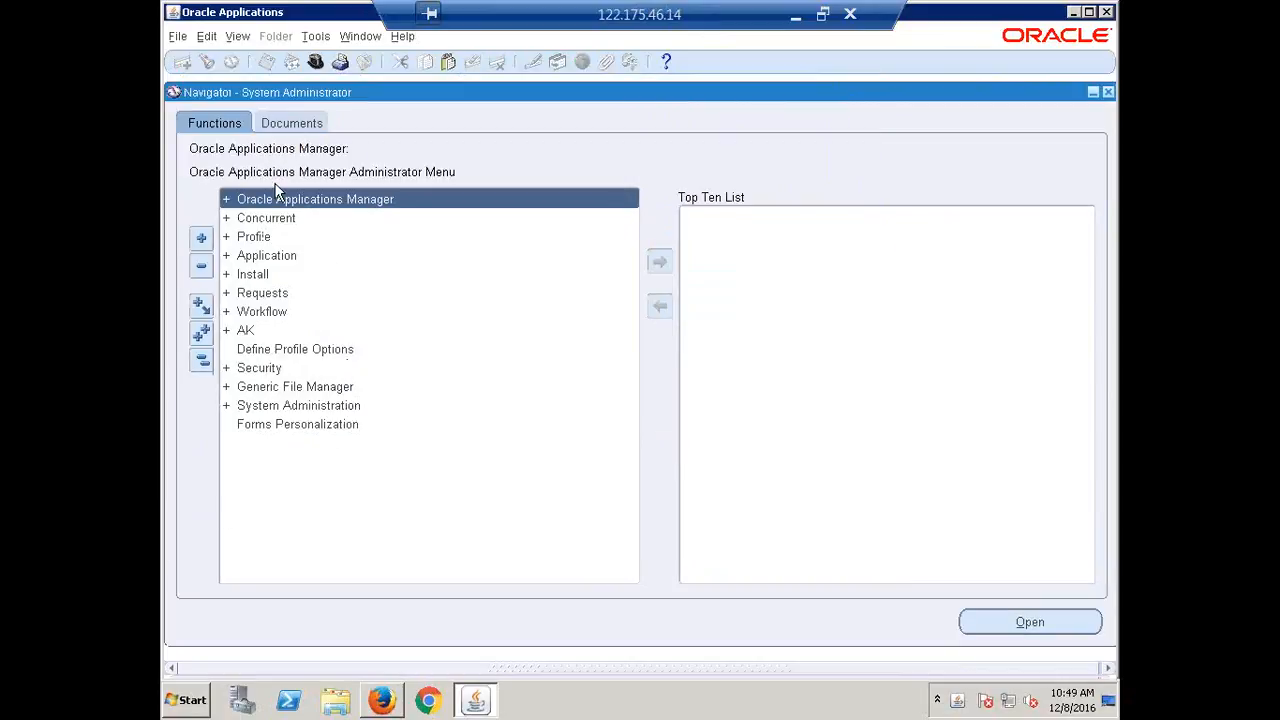
pyautogui.doubleClick(263, 233)
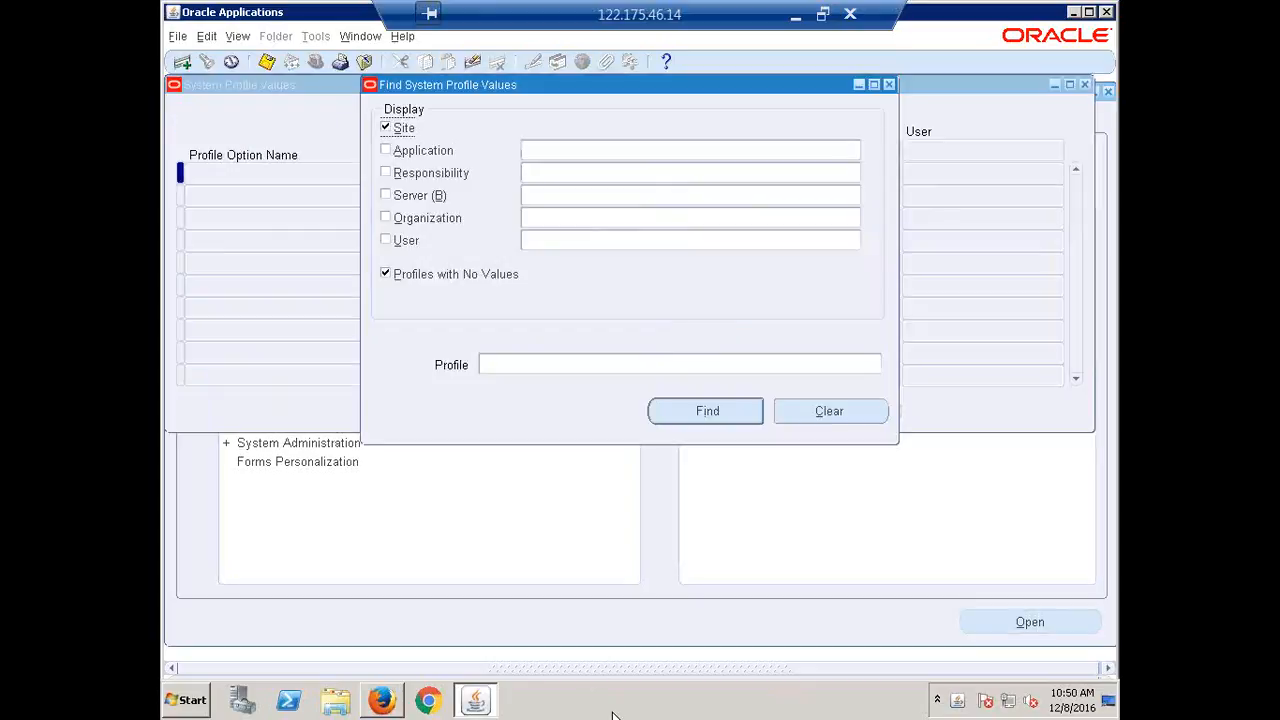
pyautogui.click(563, 176)
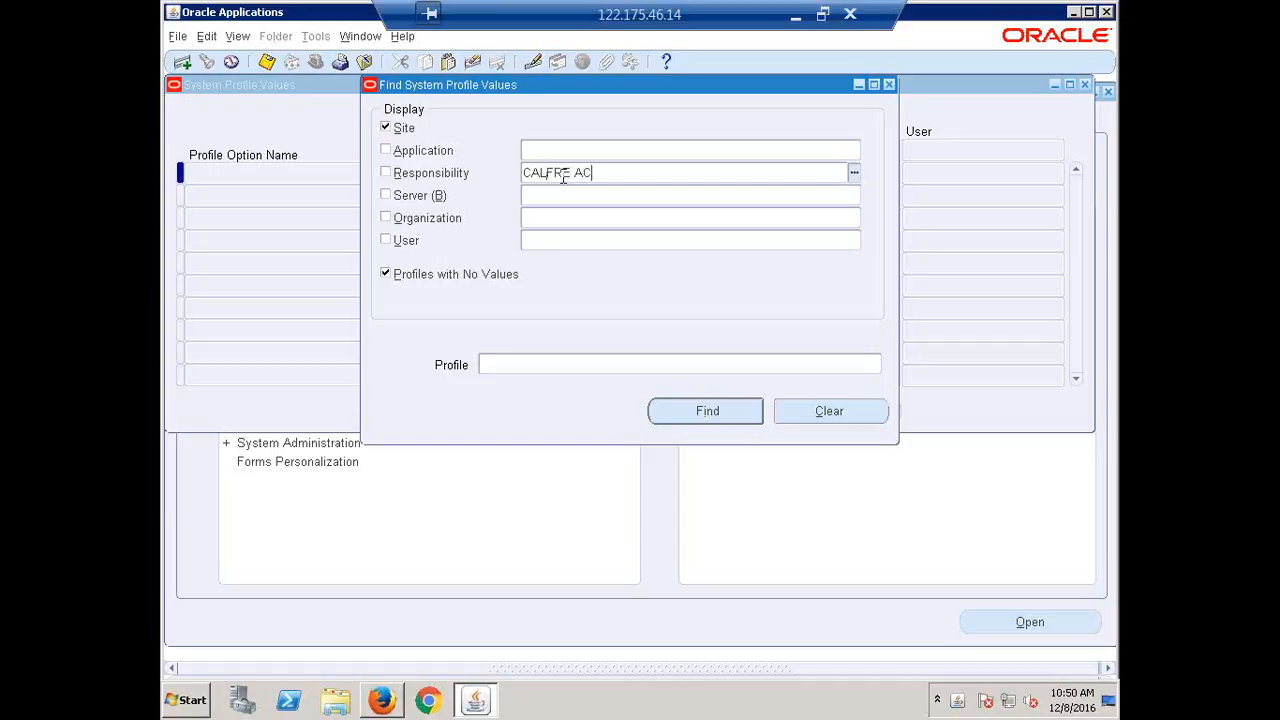
pyautogui.press('Return')
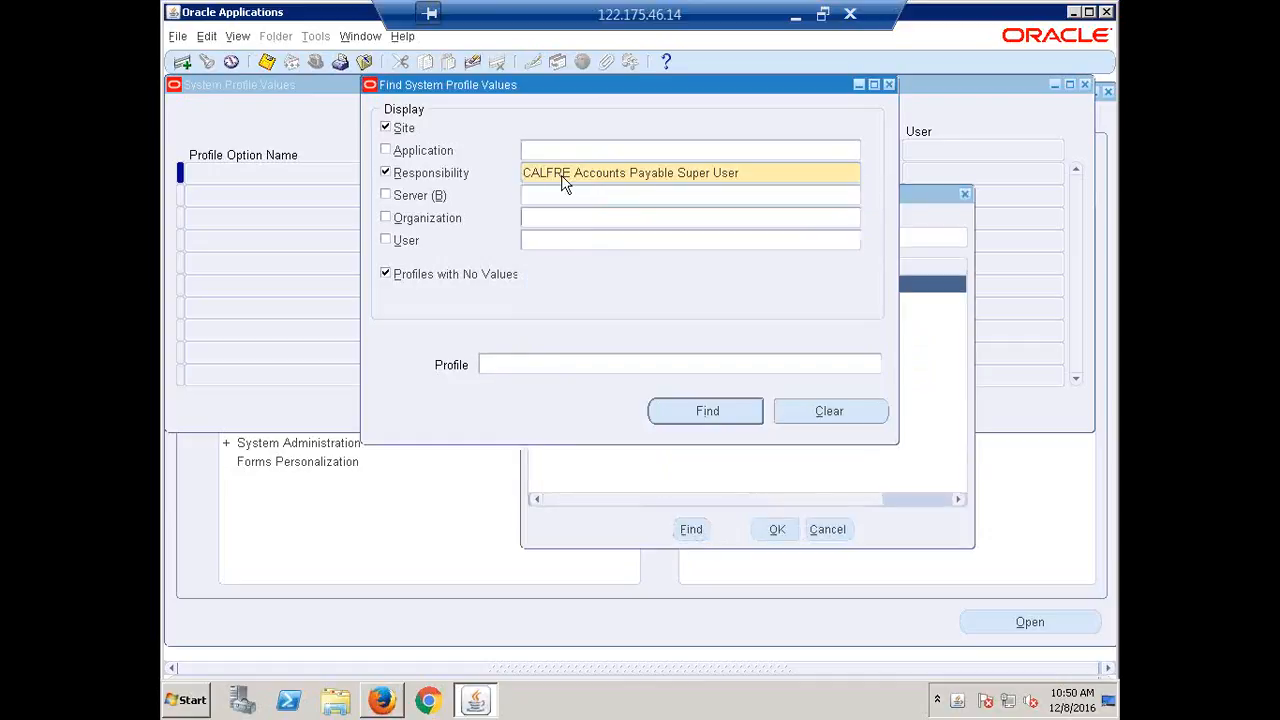
pyautogui.click(404, 128)
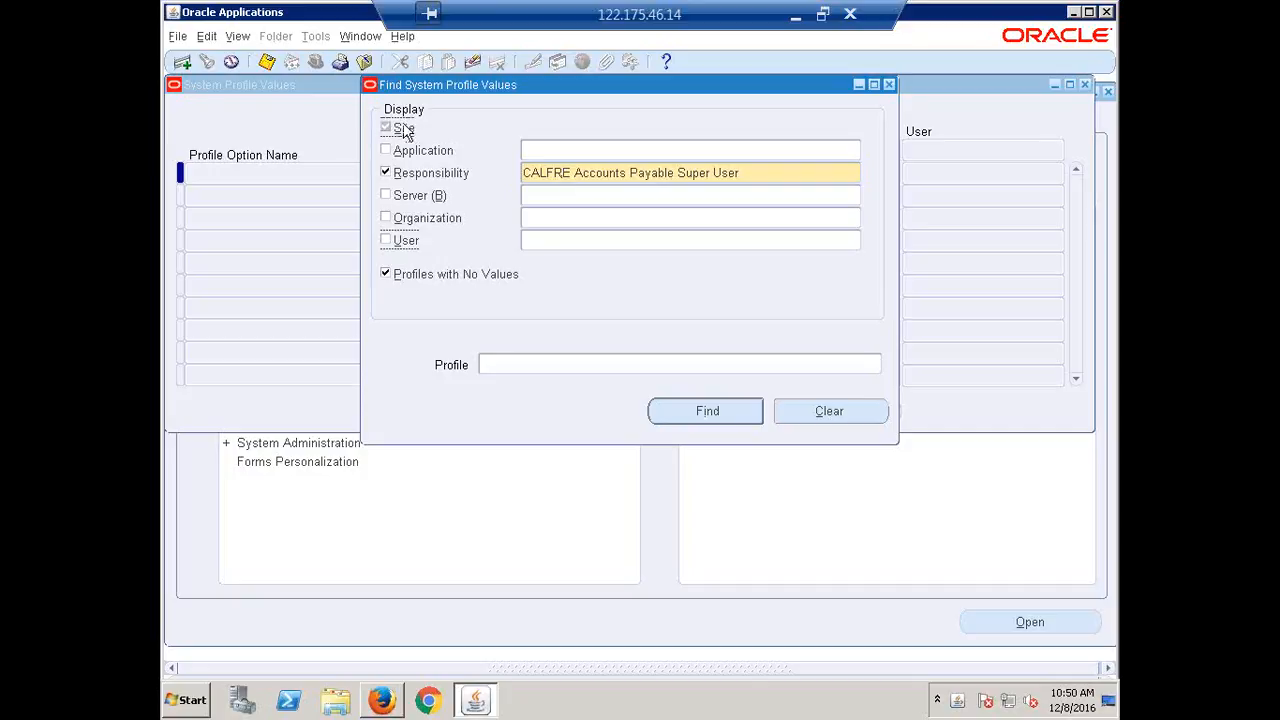
pyautogui.click(433, 274)
pyautogui.click(682, 412)
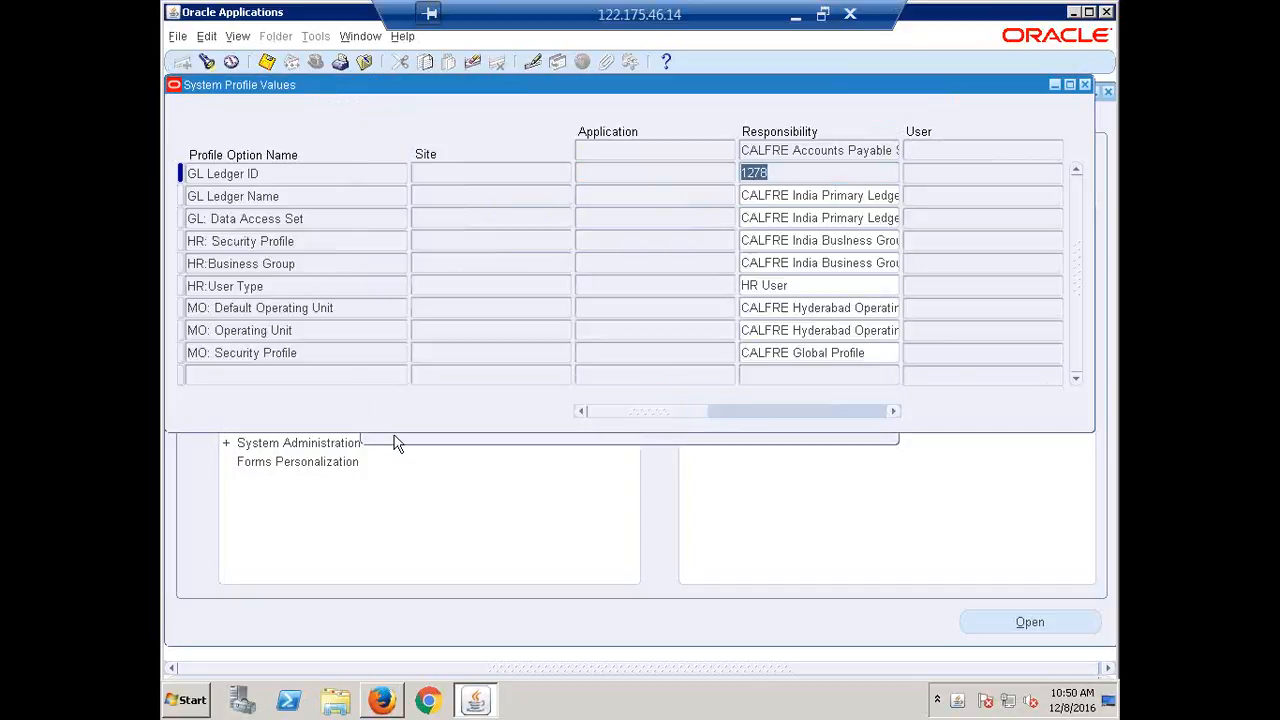
# Clear the responsibility-level MO: Security Profile value, save, and close the form.
pyautogui.click(293, 352)
pyautogui.press('Tab')
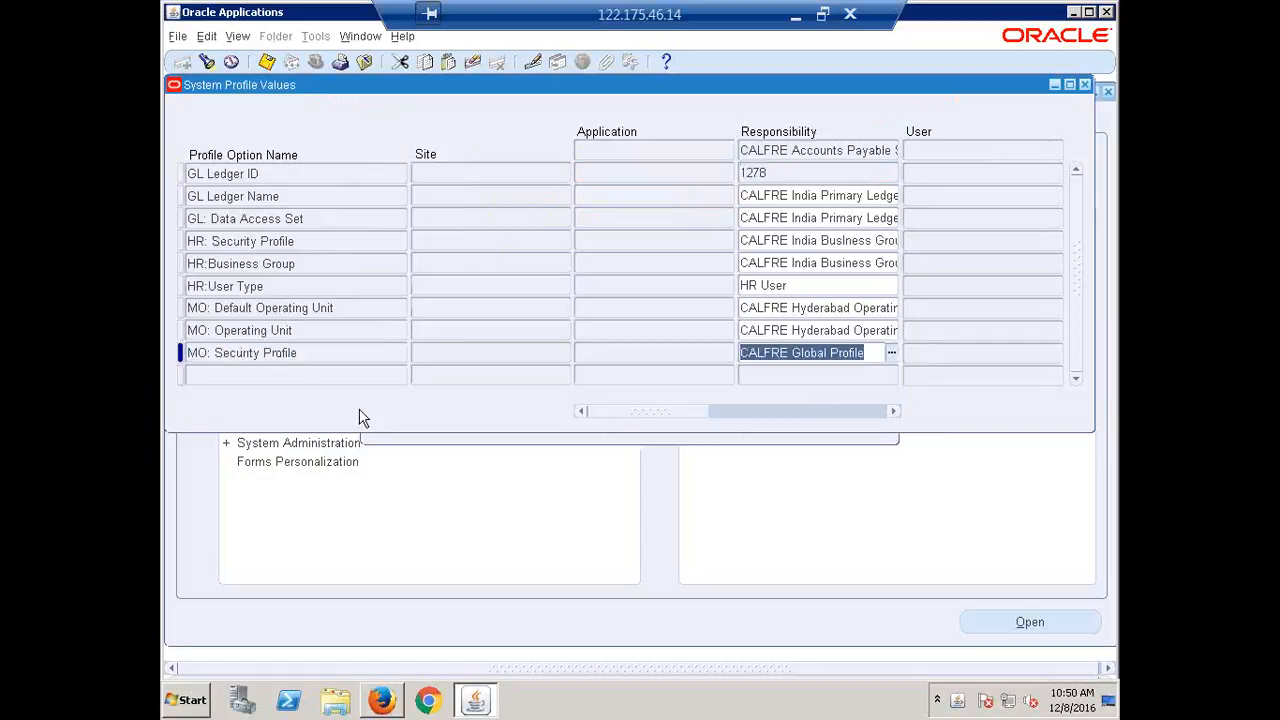
pyautogui.press('Delete')
pyautogui.hotkey('ctrl', 's')
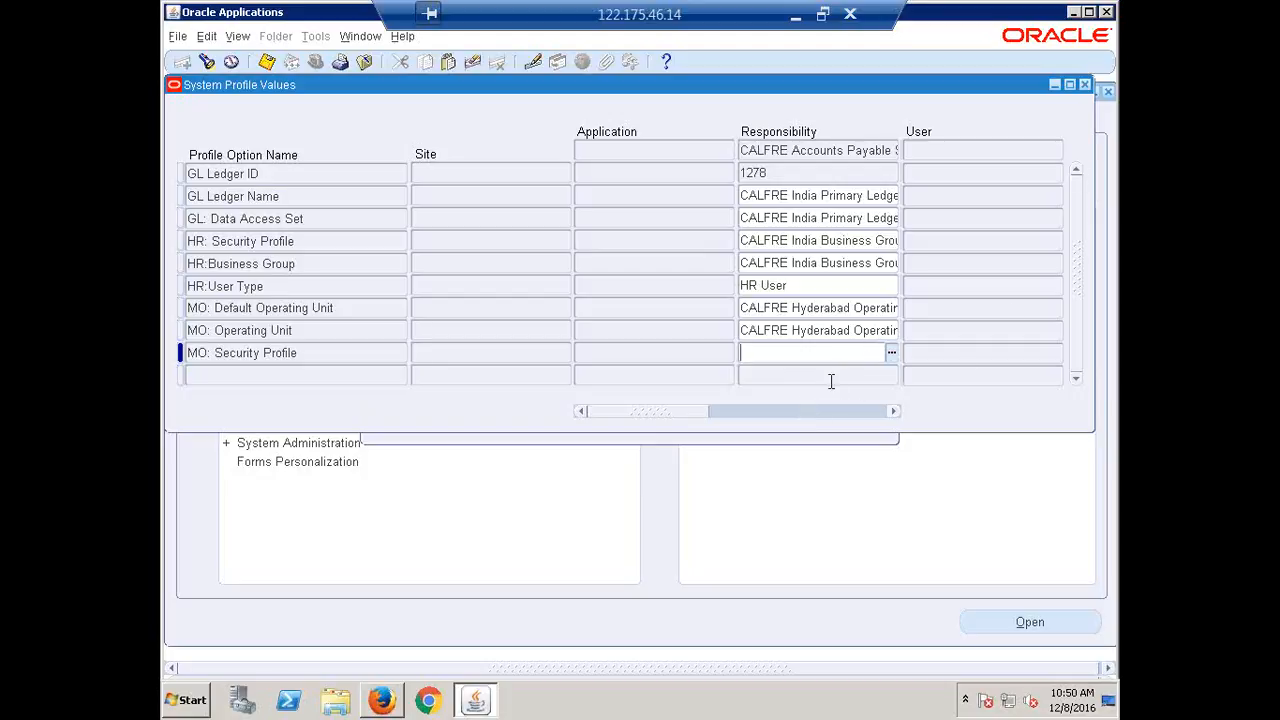
pyautogui.click(1087, 85)
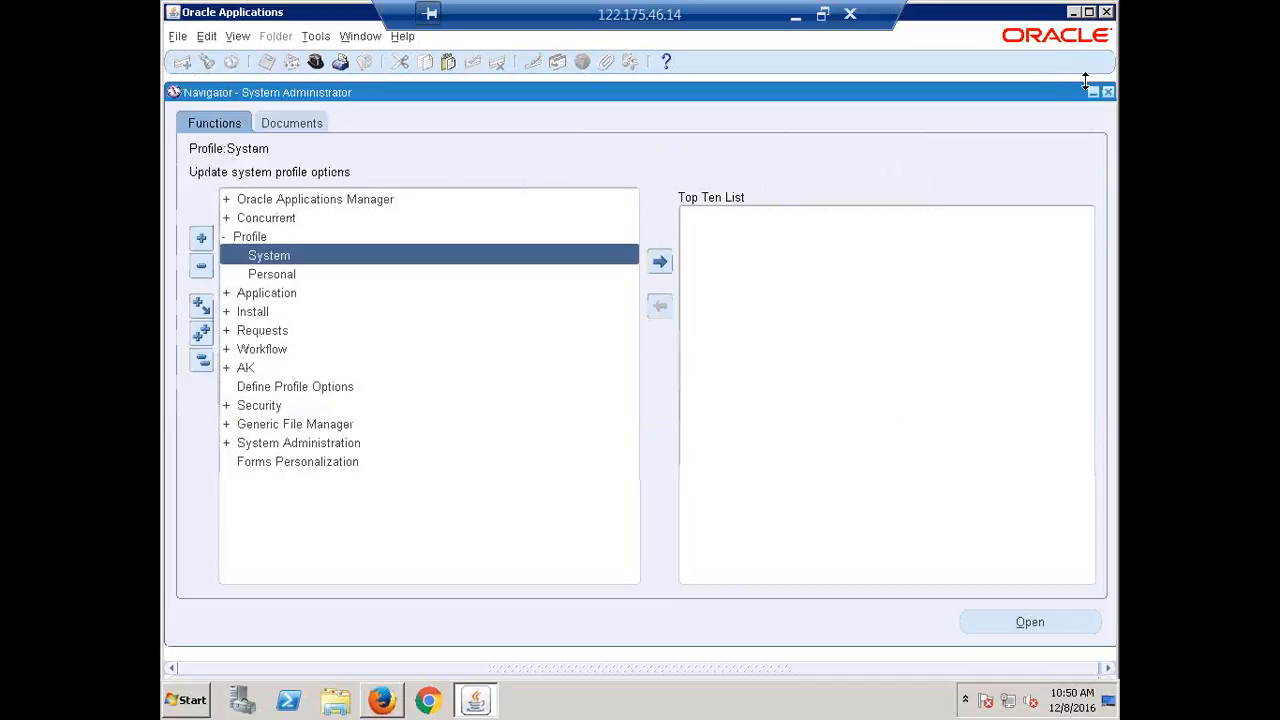
# Switch to CALFRE Accounts Payable Super User and open Invoices > Entry > Invoices, then close it.
pyautogui.click(202, 368)
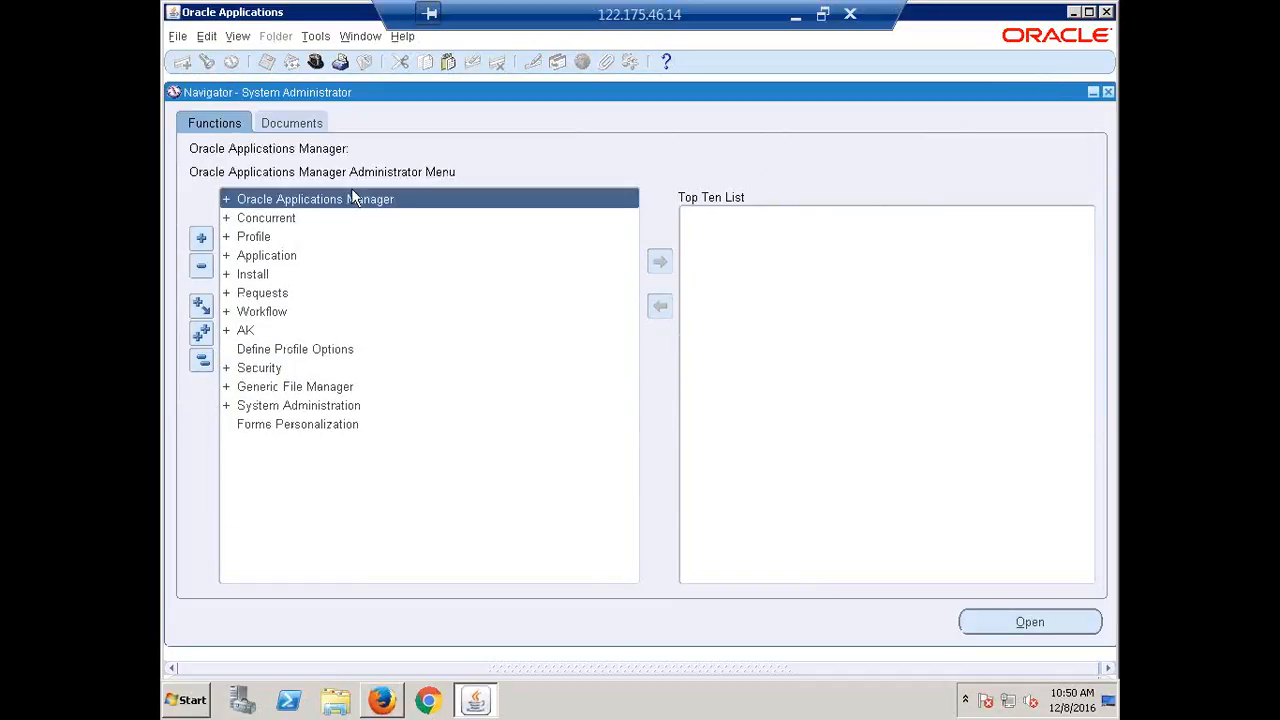
pyautogui.click(316, 62)
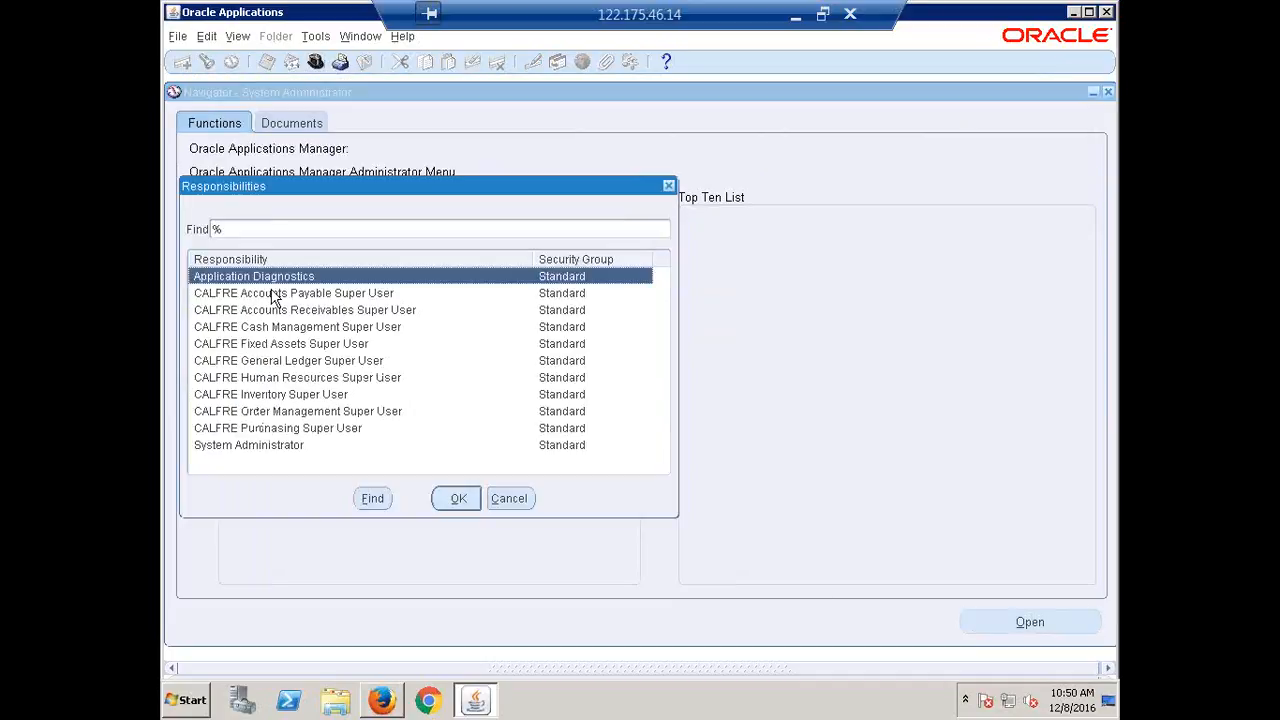
pyautogui.doubleClick(272, 294)
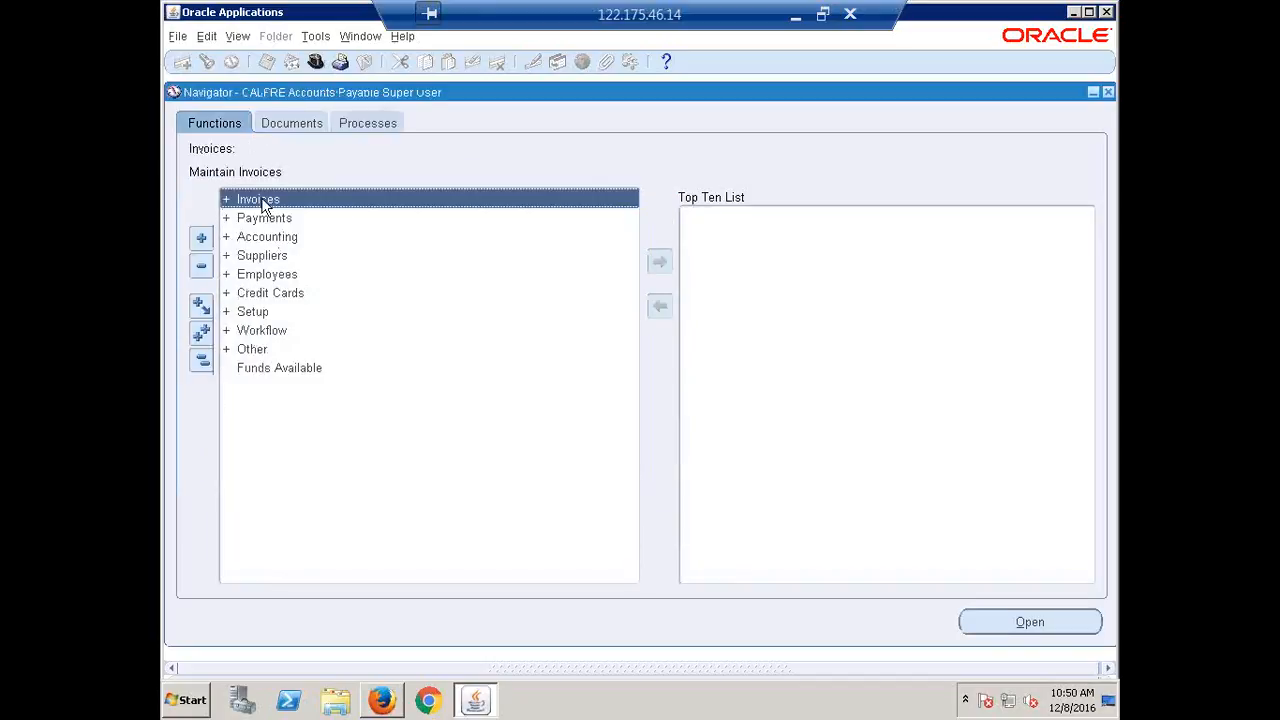
pyautogui.doubleClick(265, 205)
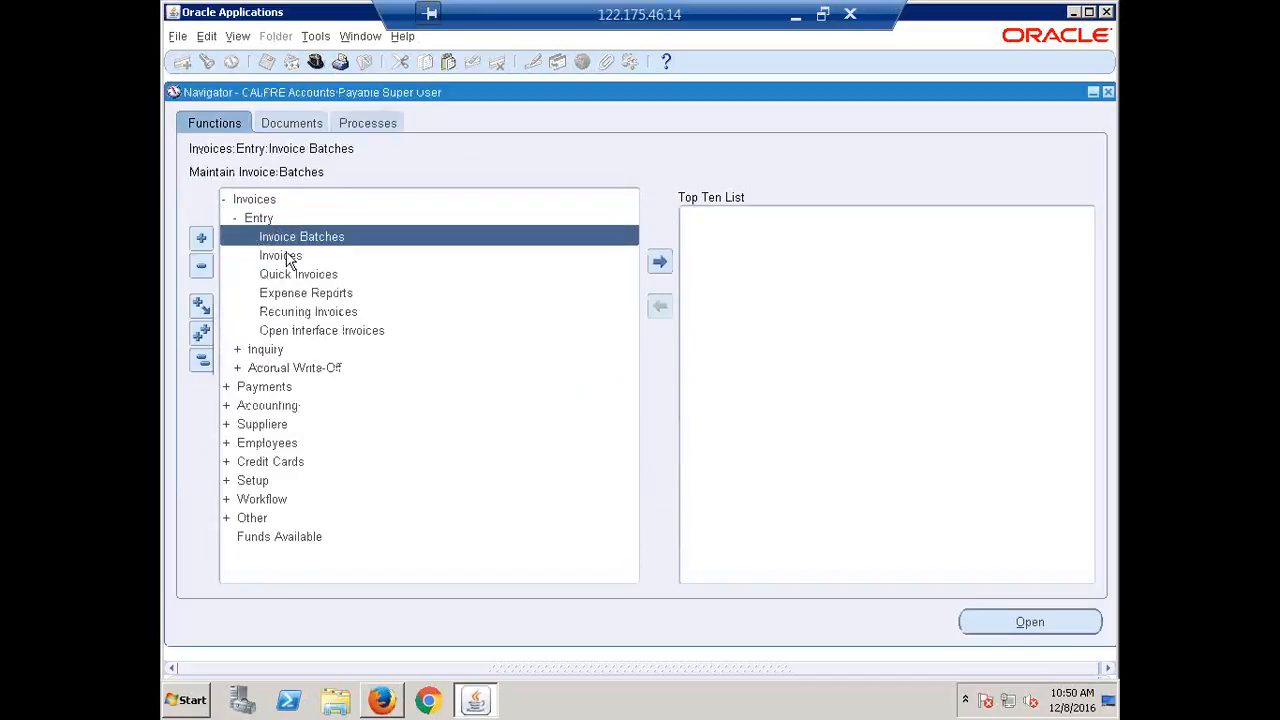
pyautogui.doubleClick(286, 257)
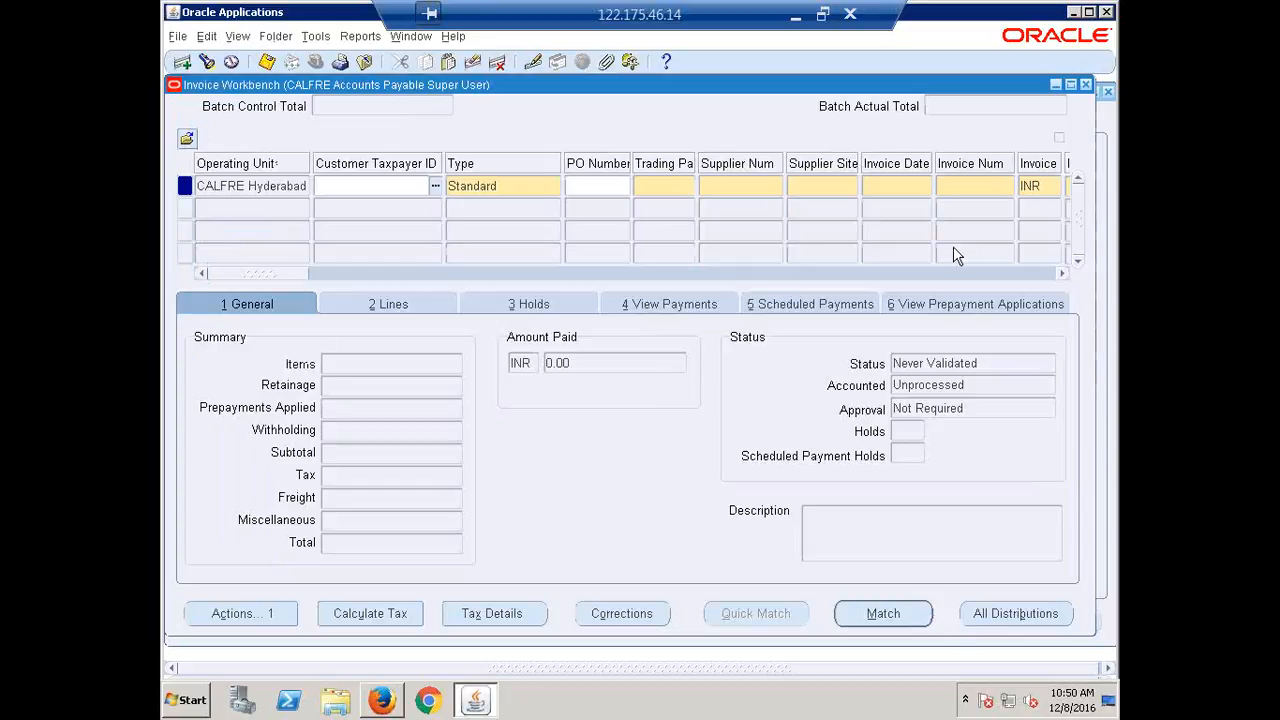
pyautogui.click(1085, 84)
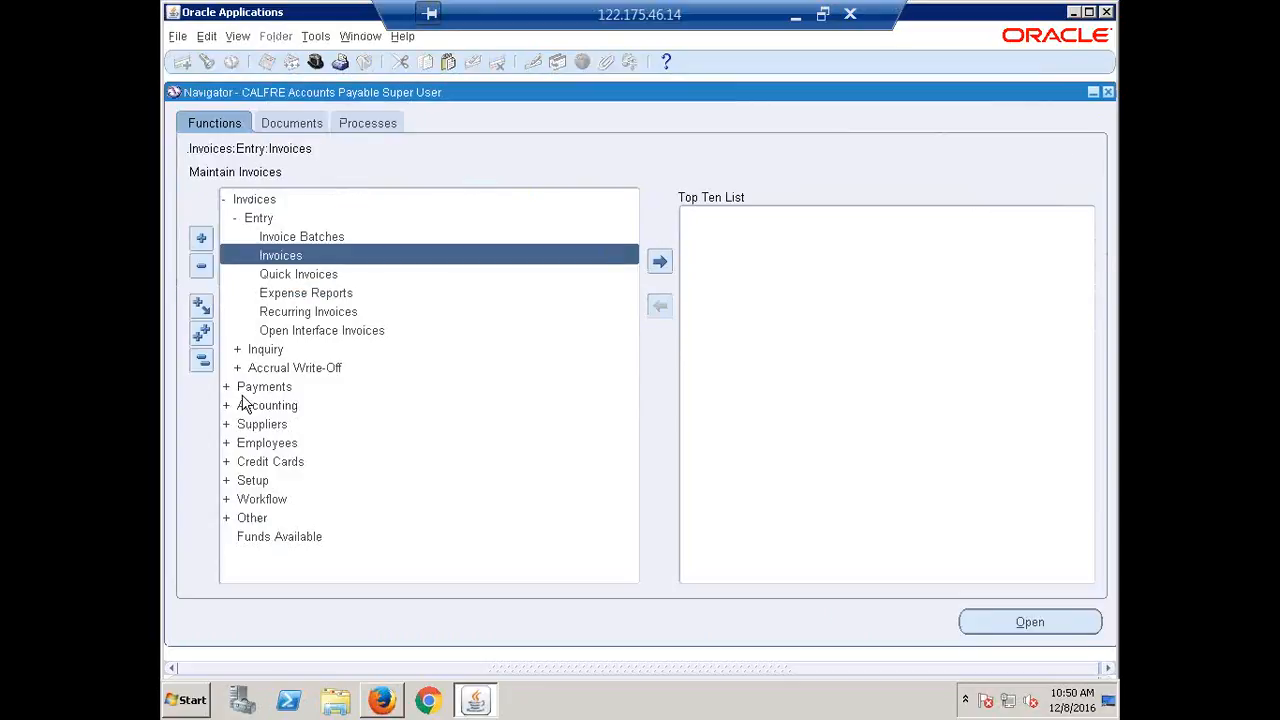
# Search supplier ERPTREE and show its HYDERABAD site liability account 1000.1000.2210.
pyautogui.click(203, 360)
pyautogui.click(268, 256)
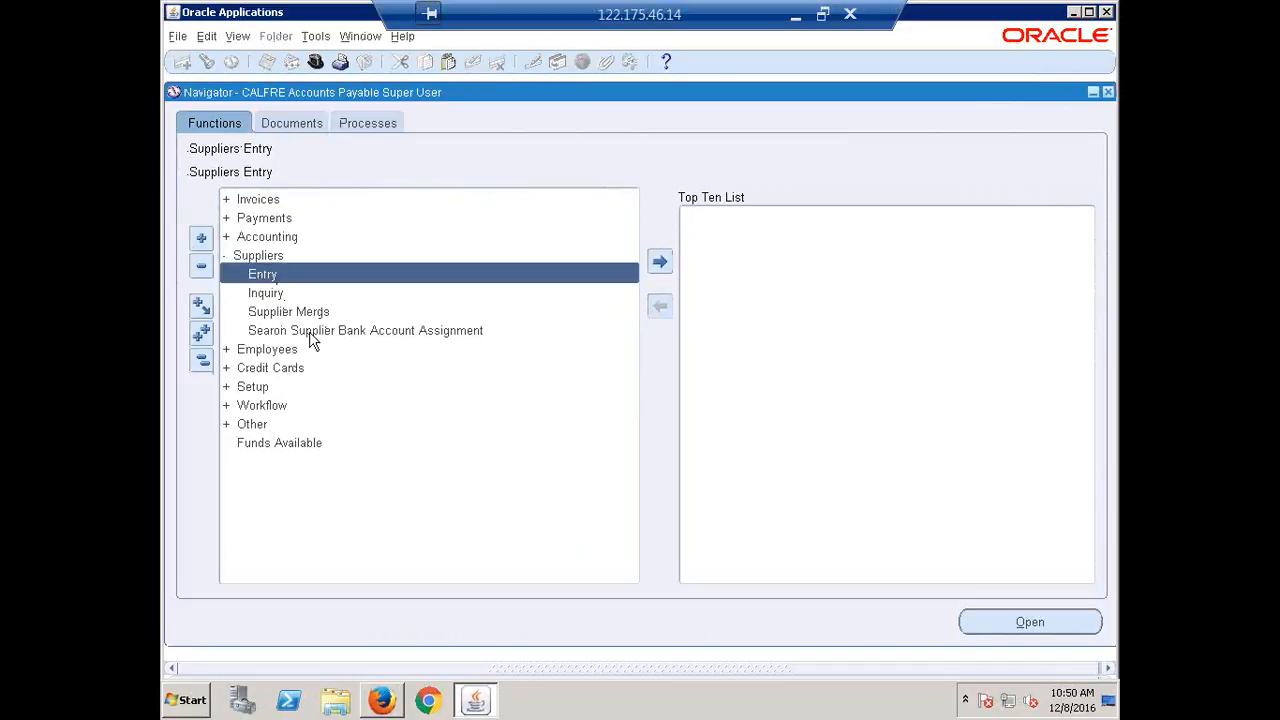
pyautogui.doubleClick(277, 275)
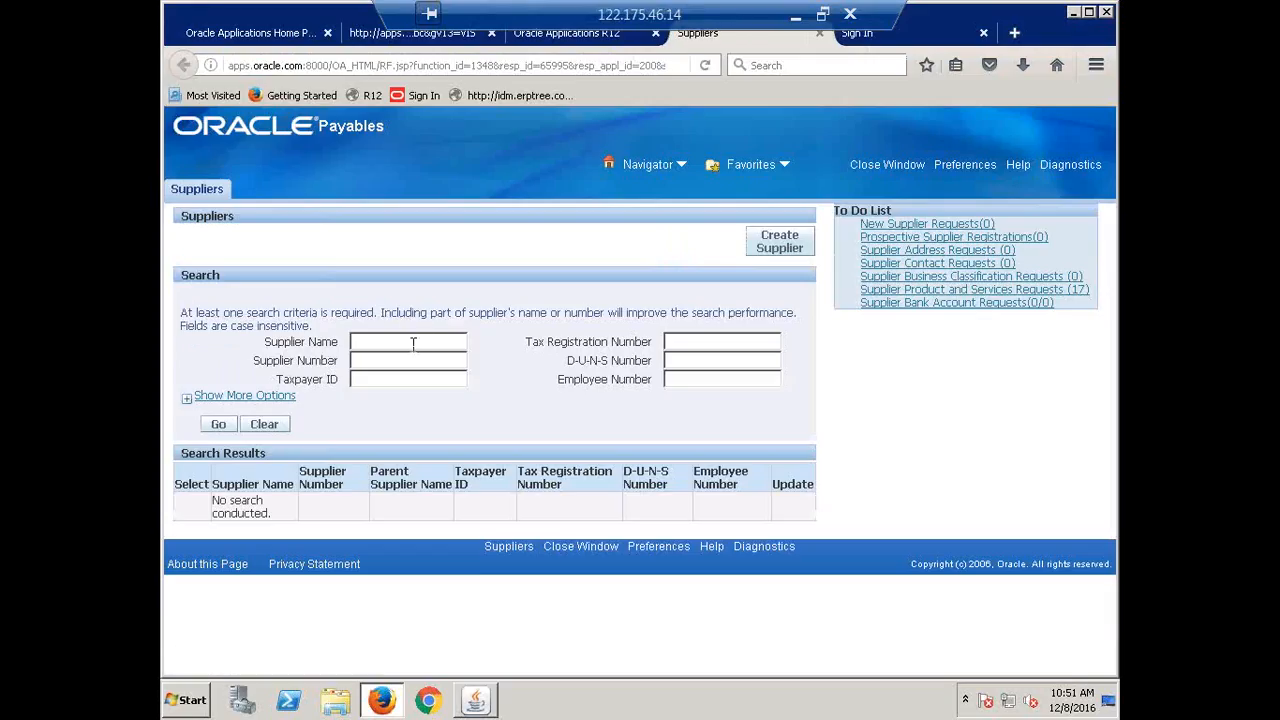
pyautogui.write('ERPTR')
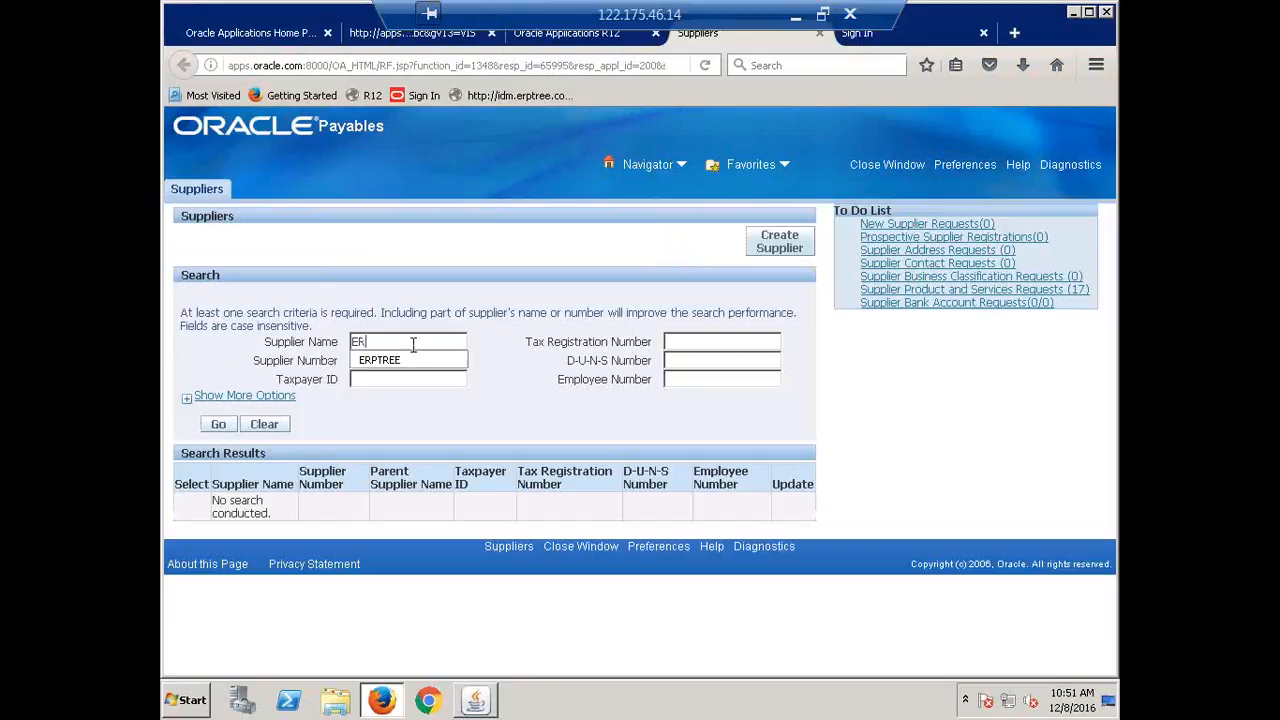
pyautogui.write('EE')
pyautogui.press('Return')
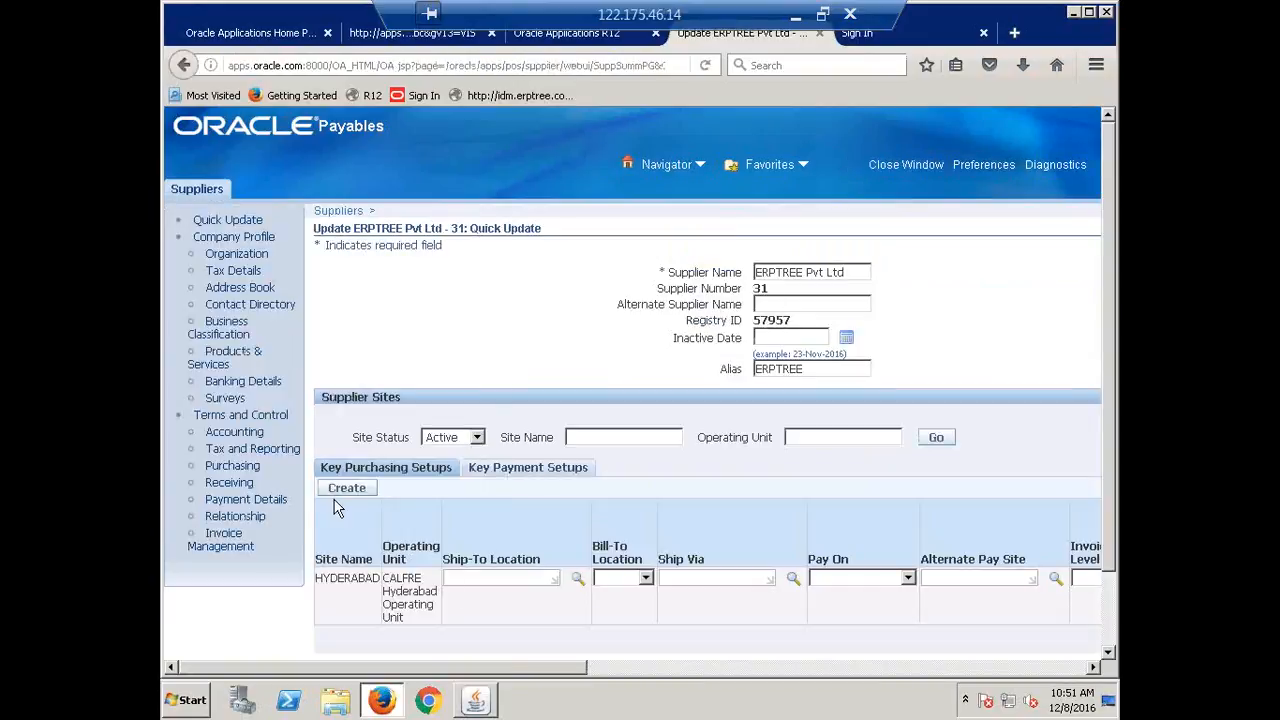
pyautogui.click(227, 438)
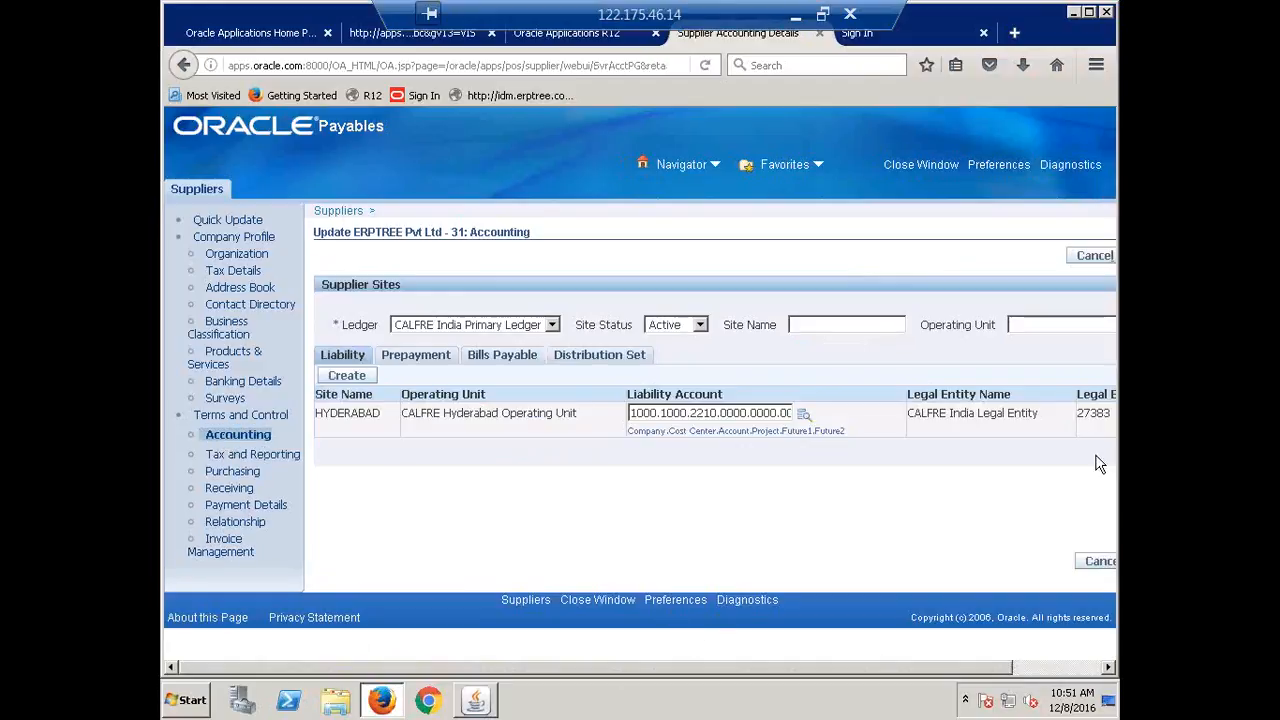
# Set ERPTREE's HYDERABAD site distribution set to CALFRE Expense, save, and return to the Forms Navigator.
pyautogui.click(604, 356)
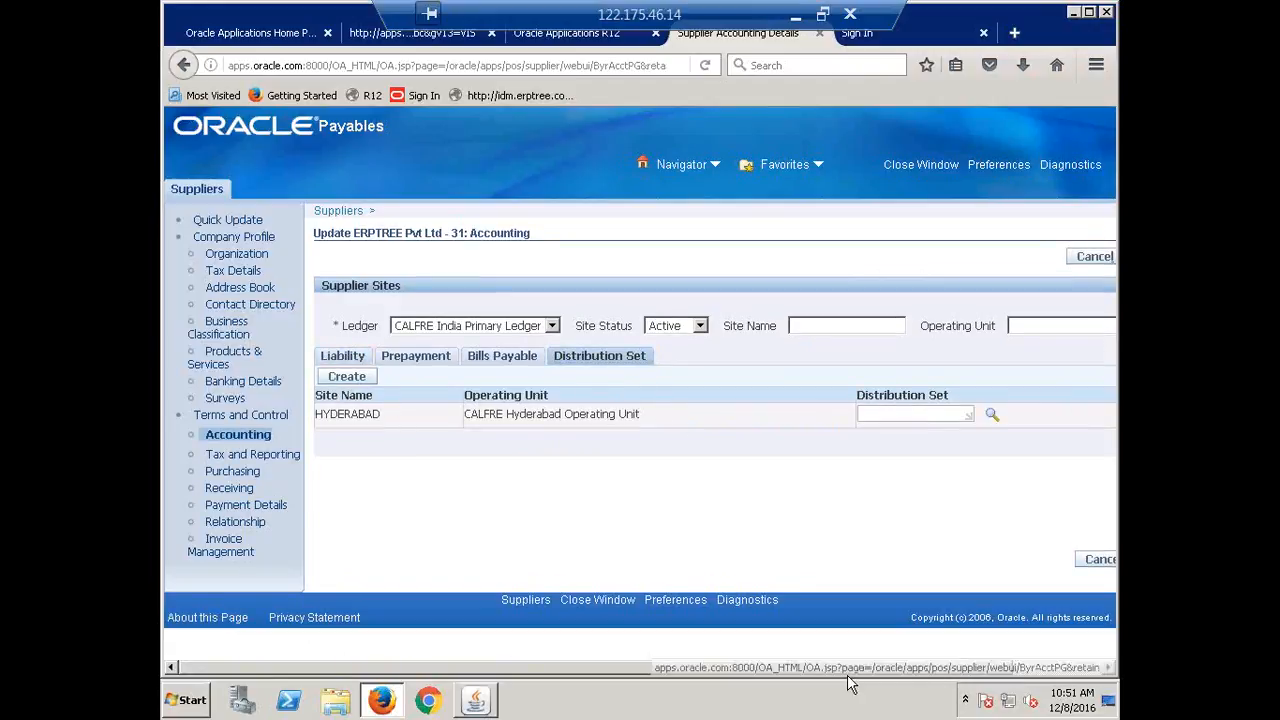
pyautogui.moveTo(806, 667); pyautogui.dragTo(1006, 682)
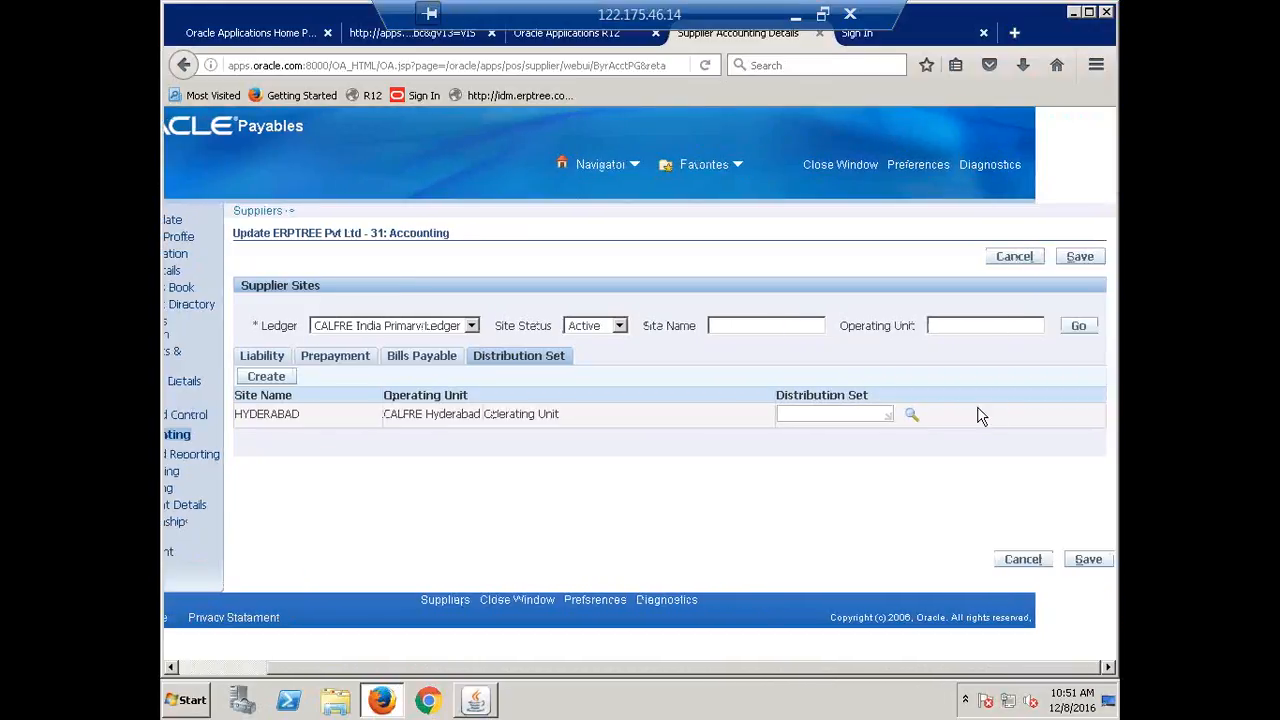
pyautogui.click(912, 416)
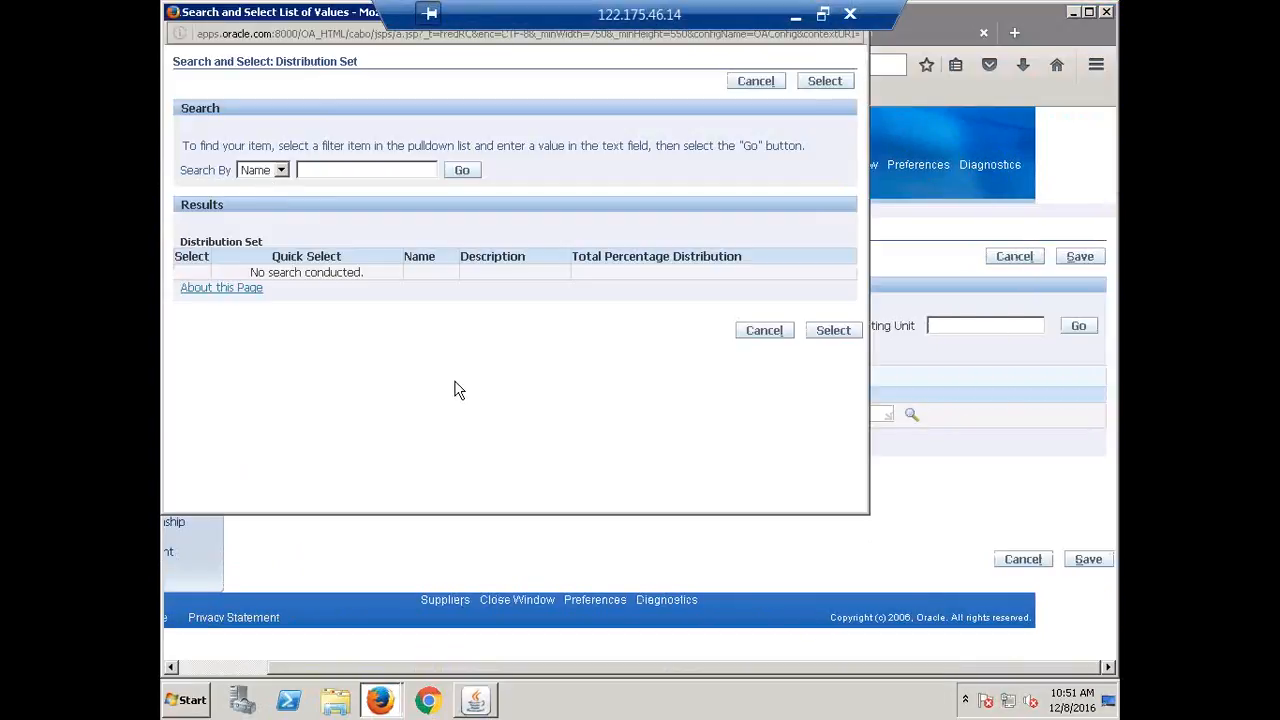
pyautogui.click(460, 171)
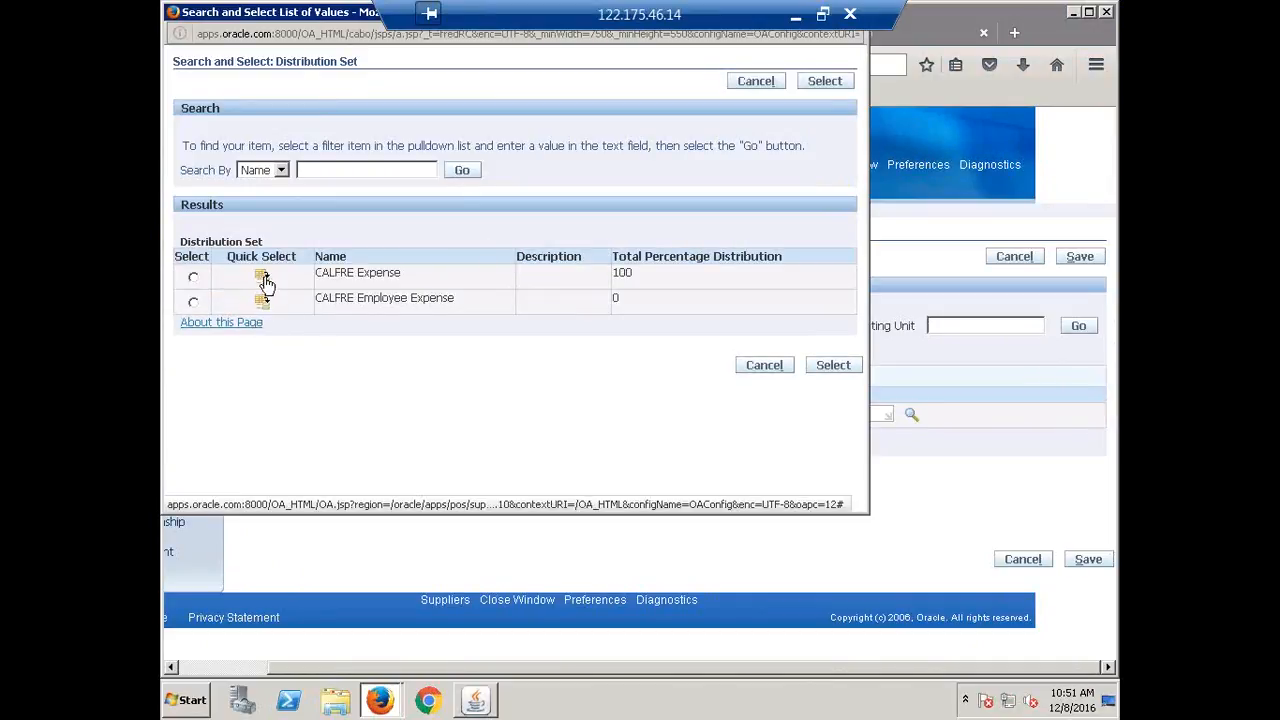
pyautogui.click(262, 276)
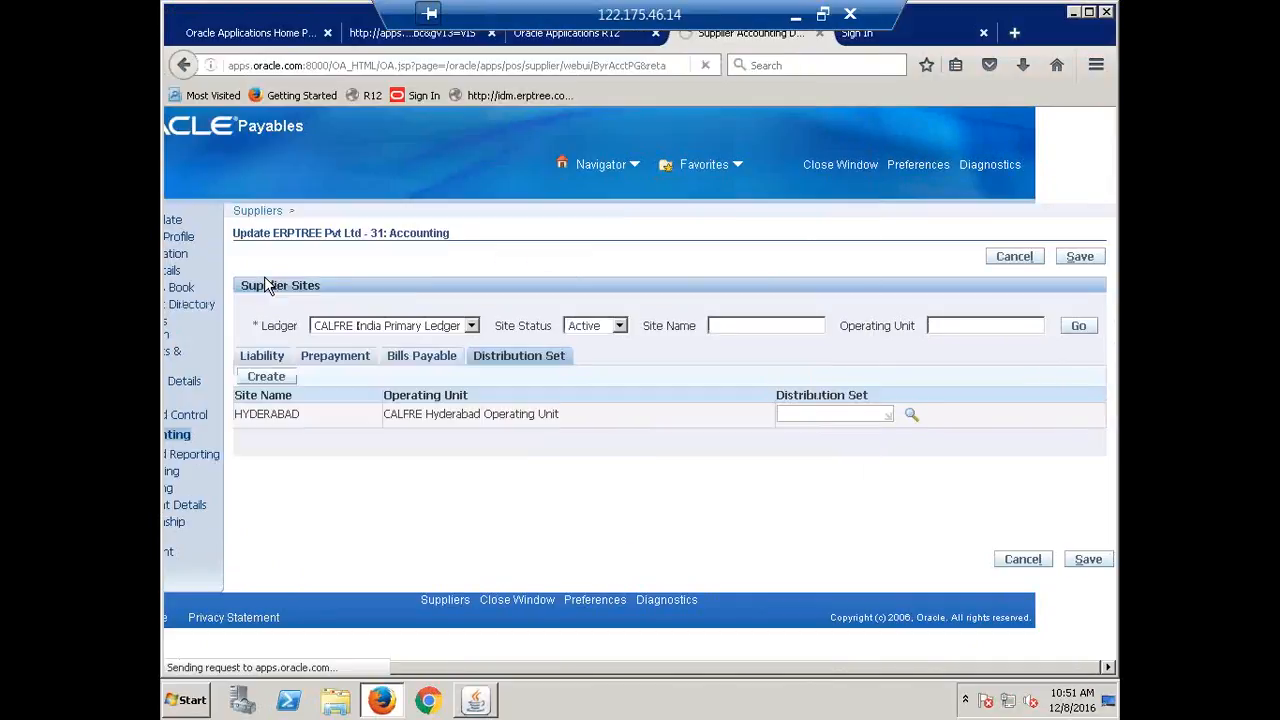
pyautogui.click(1088, 559)
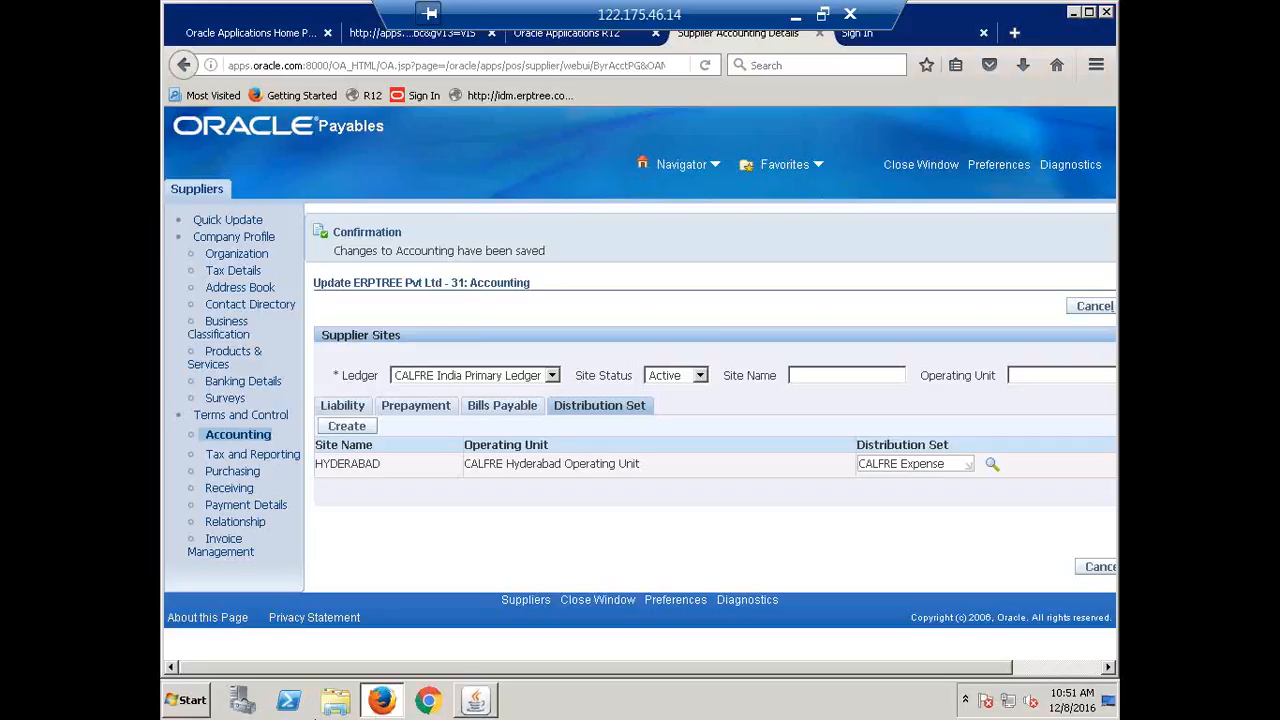
pyautogui.click(478, 698)
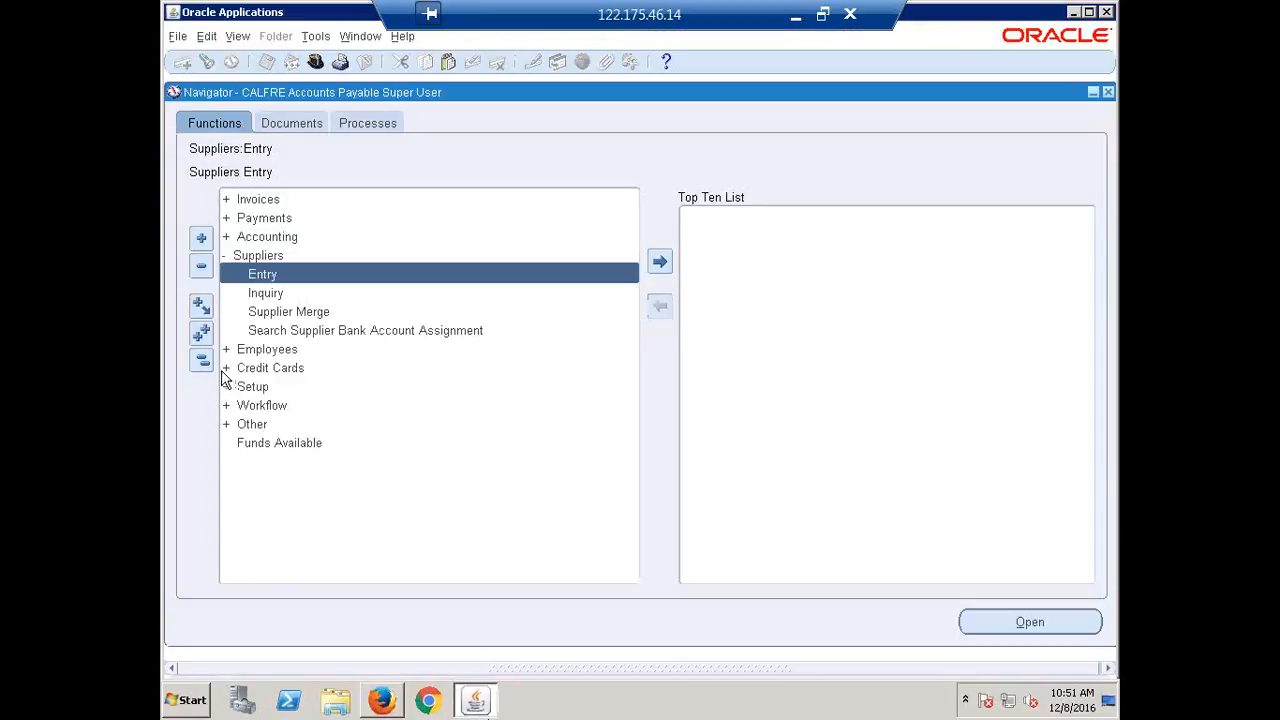
# Open the Invoices form under Invoices > Entry.
pyautogui.click(201, 359)
pyautogui.click(227, 200)
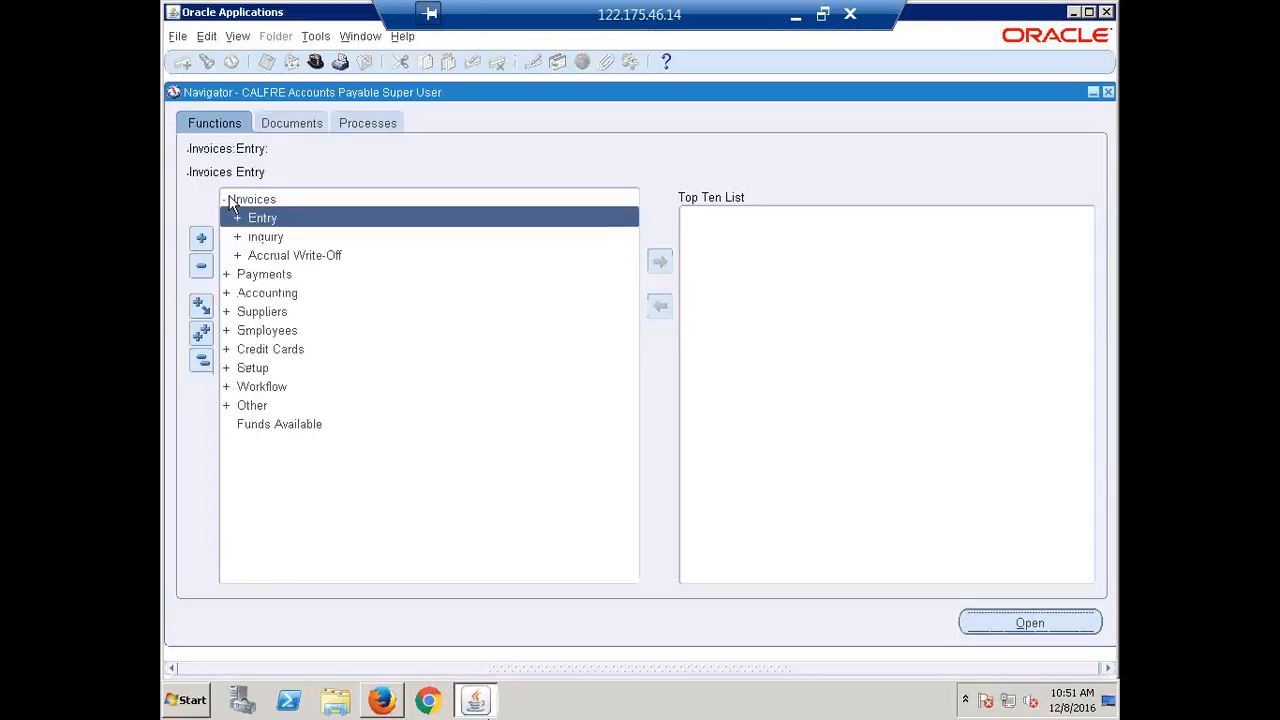
pyautogui.press('Return')
pyautogui.press('Down')
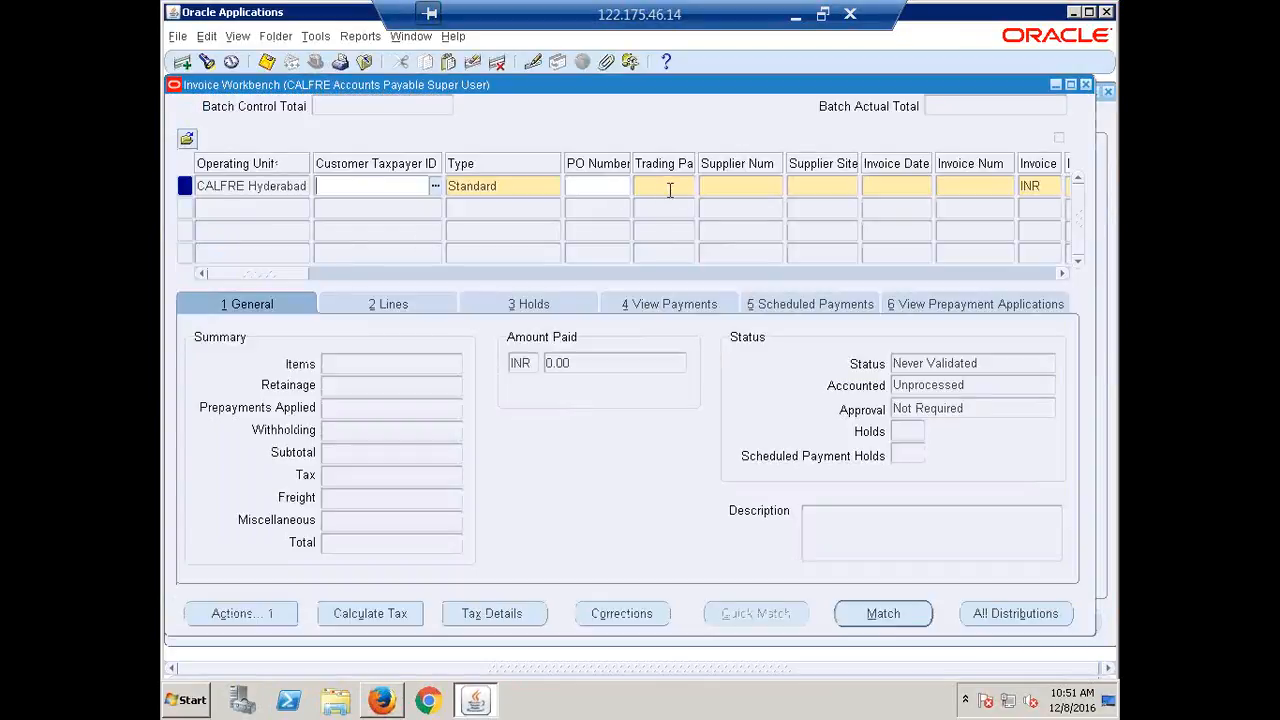
# Enter a Standard invoice for ERPTREE, site HYDERABAD, number ERP11, amount 50,000.
pyautogui.click(670, 190)
pyautogui.write('ERPTREE')
pyautogui.press('Tab')
pyautogui.press('Tab')
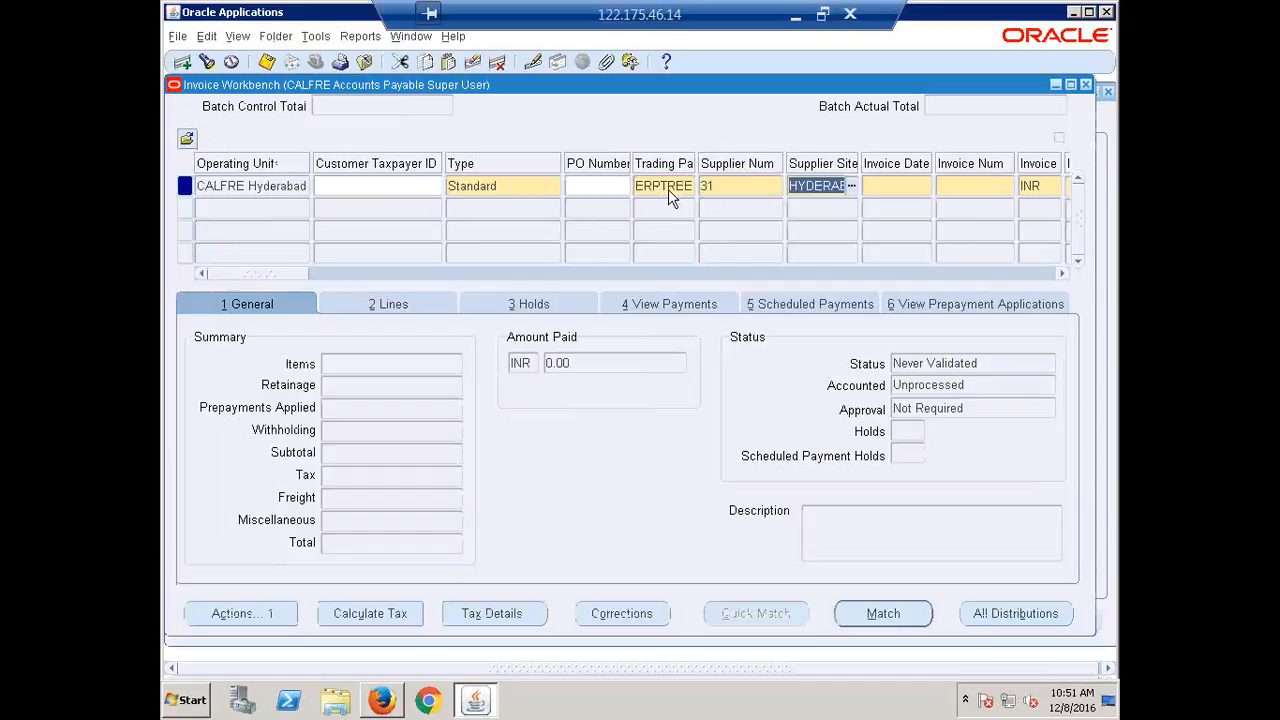
pyautogui.press('Tab')
pyautogui.press('Tab')
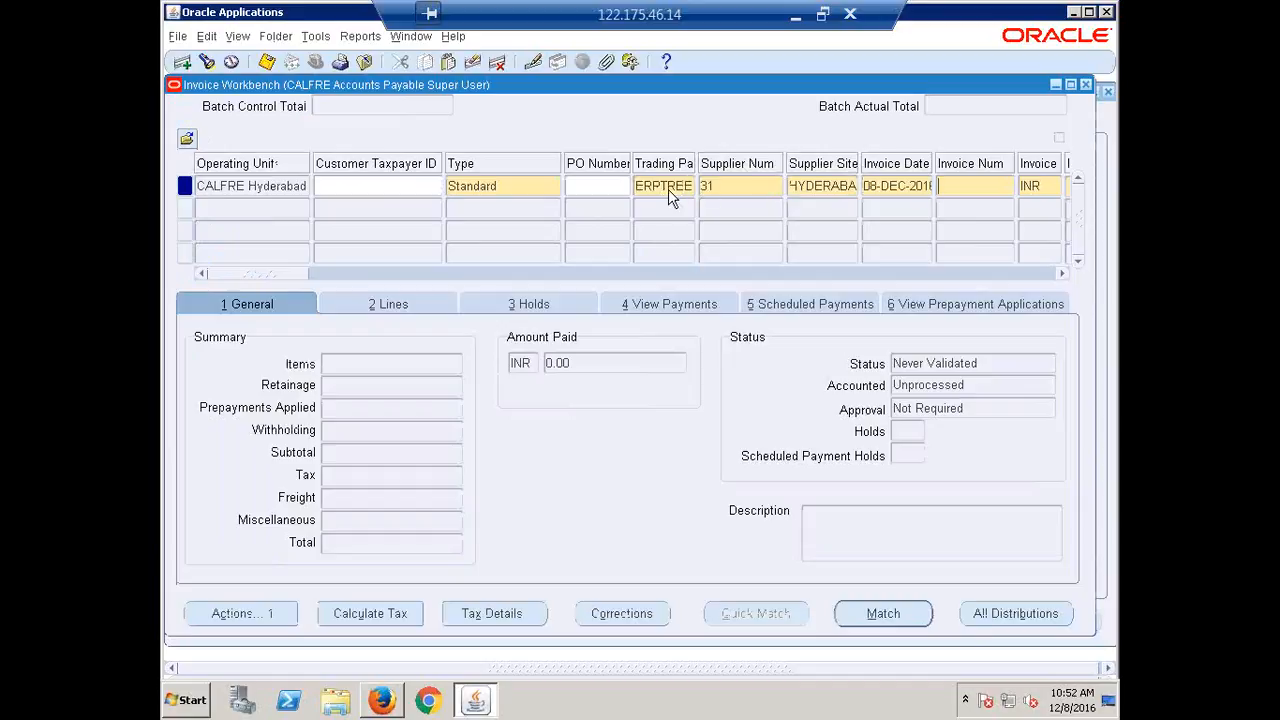
pyautogui.write('ERP11')
pyautogui.press('Tab')
pyautogui.press('Tab')
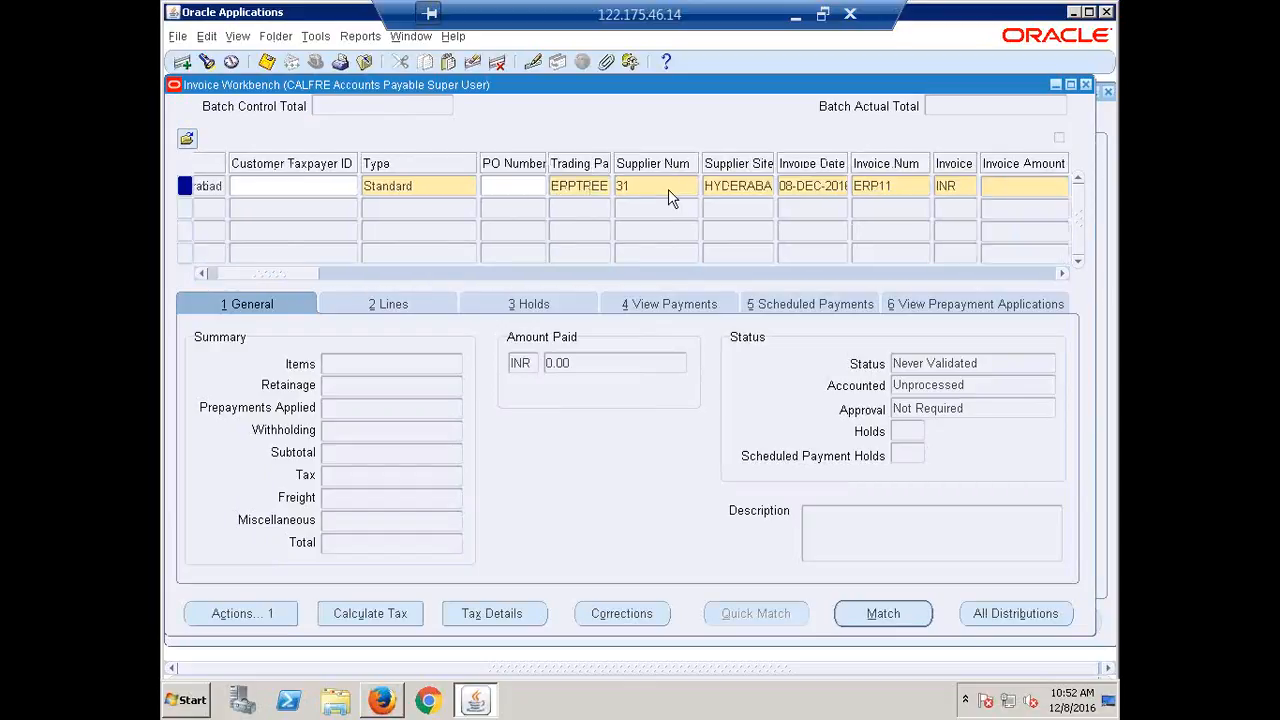
pyautogui.write('50,000')
pyautogui.press('Tab')
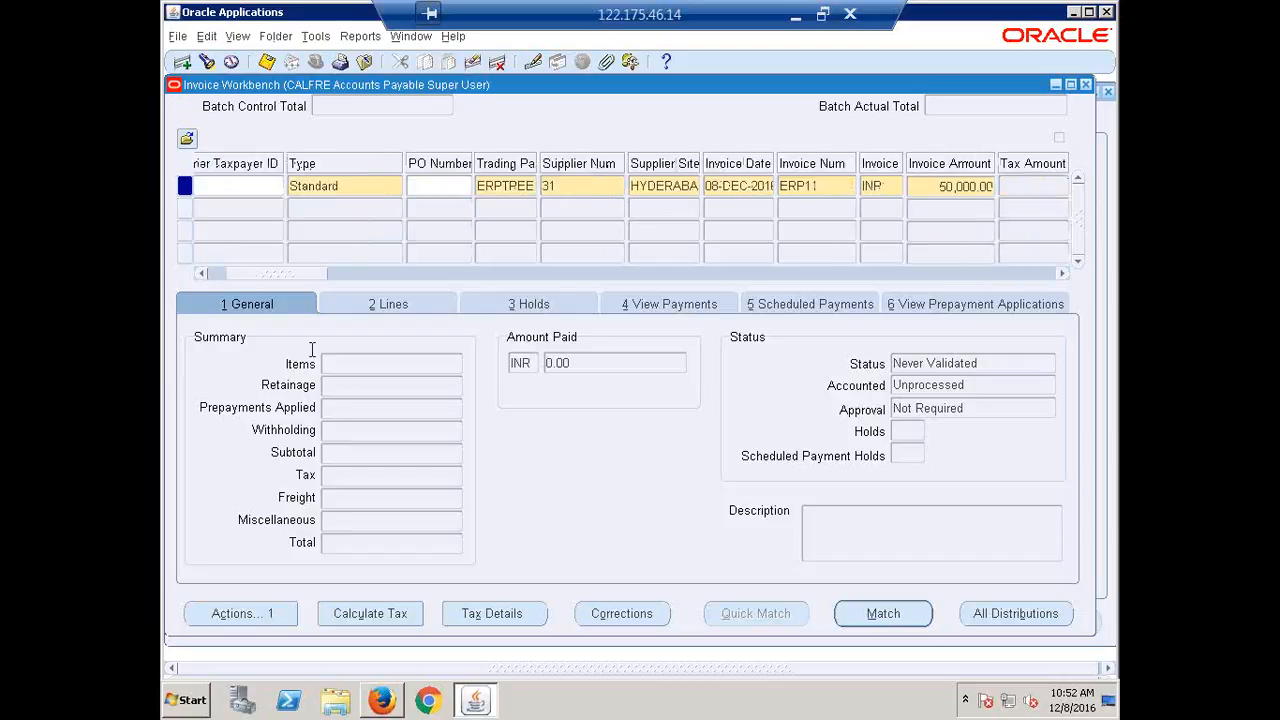
pyautogui.moveTo(292, 275); pyautogui.dragTo(446, 270)
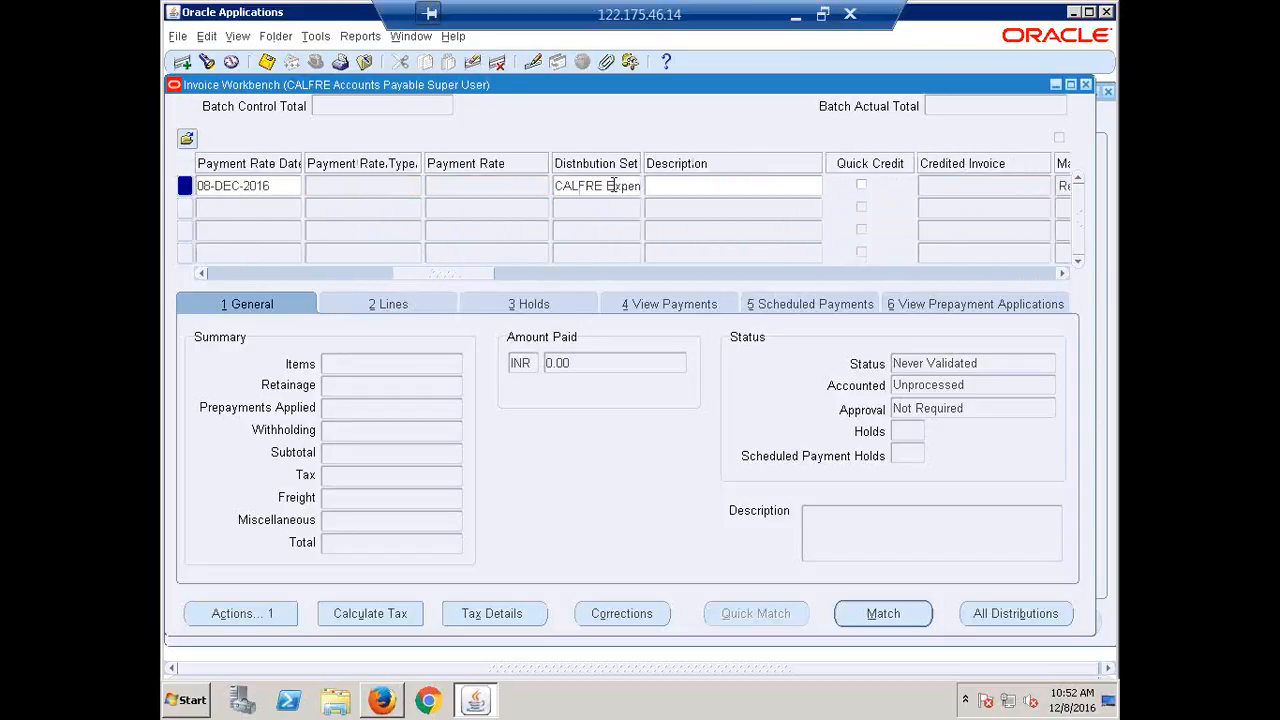
pyautogui.moveTo(491, 276); pyautogui.dragTo(663, 300)
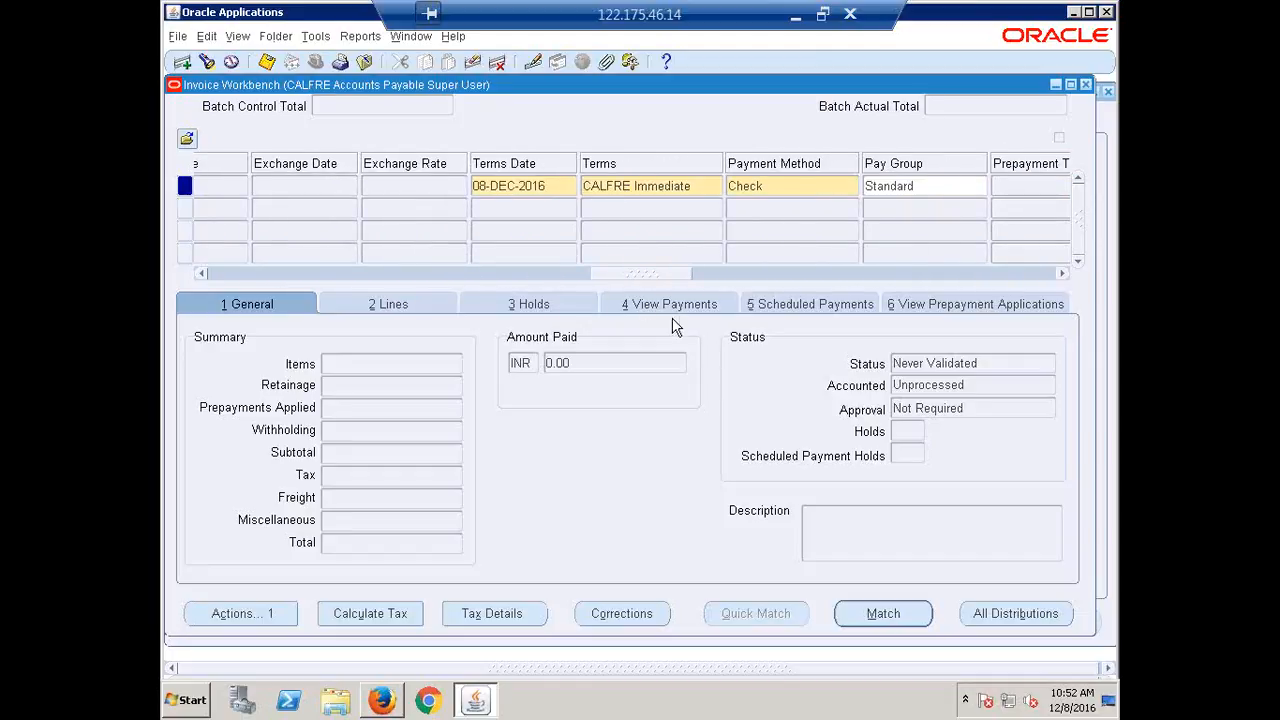
pyautogui.moveTo(541, 283); pyautogui.dragTo(163, 260)
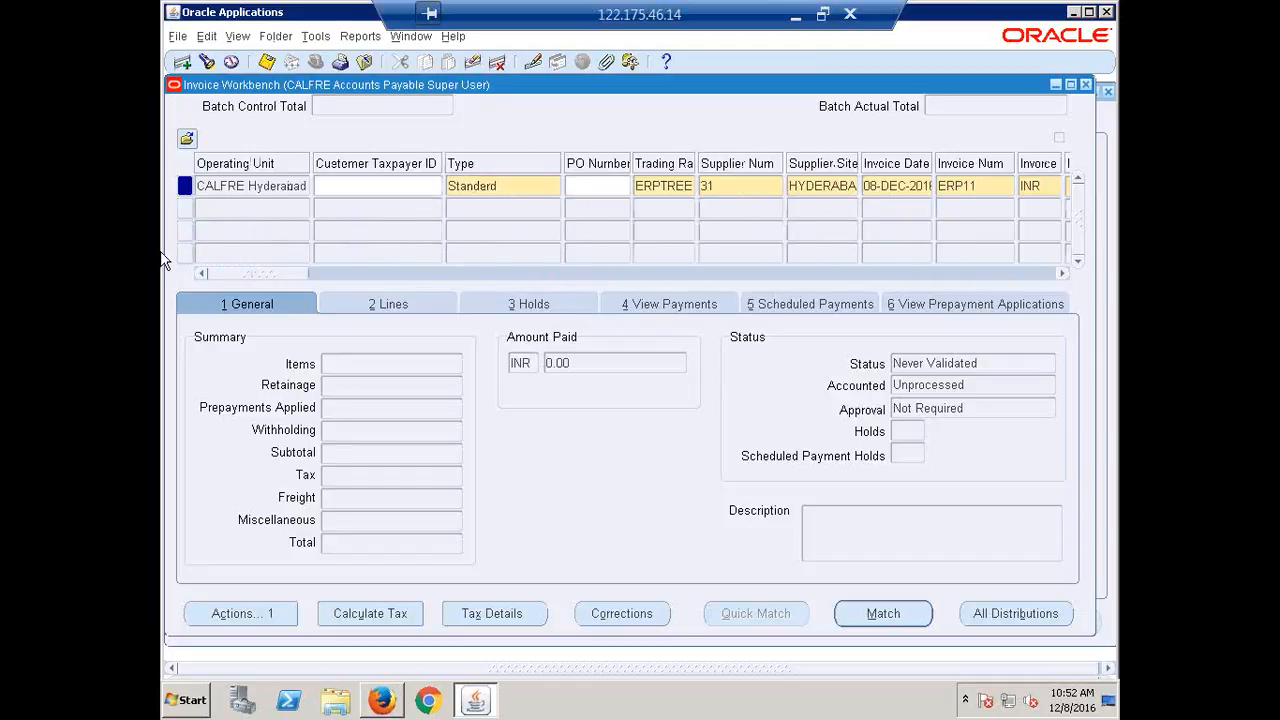
# Add Item line 1 for 50,000.00 so the invoice's gross and net totals match.
pyautogui.click(394, 304)
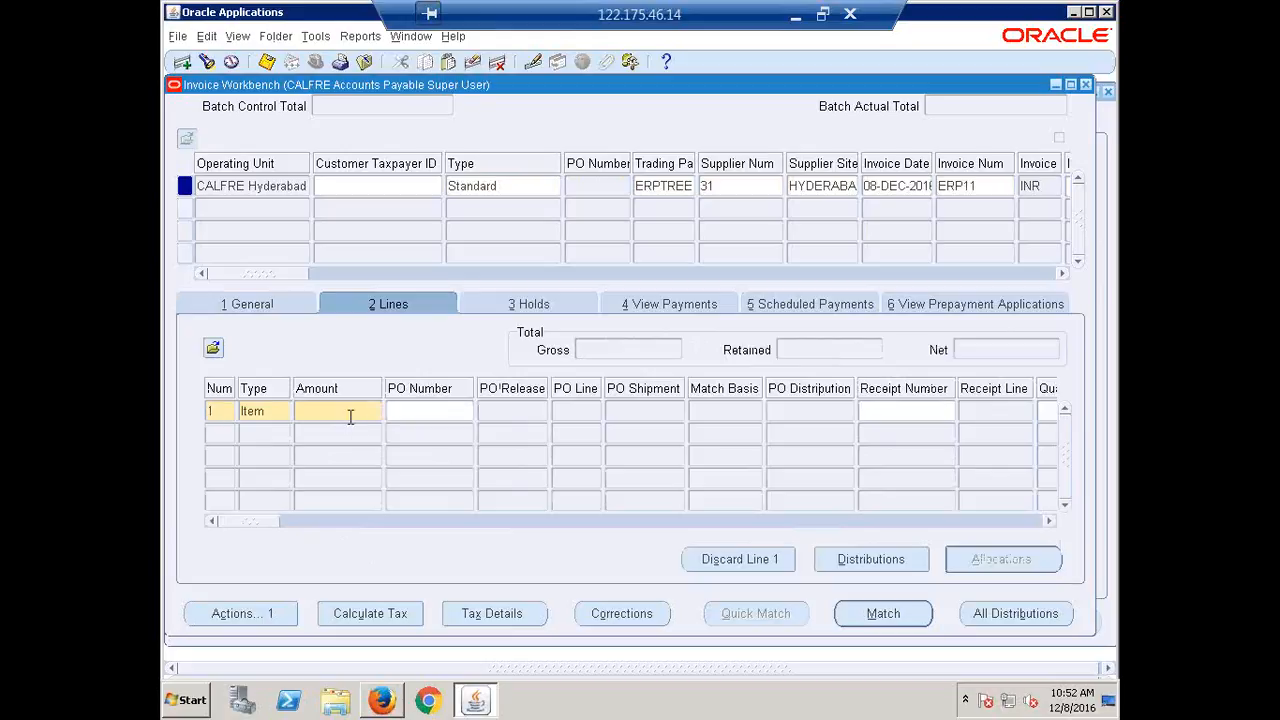
pyautogui.write('50000')
pyautogui.press('Tab')
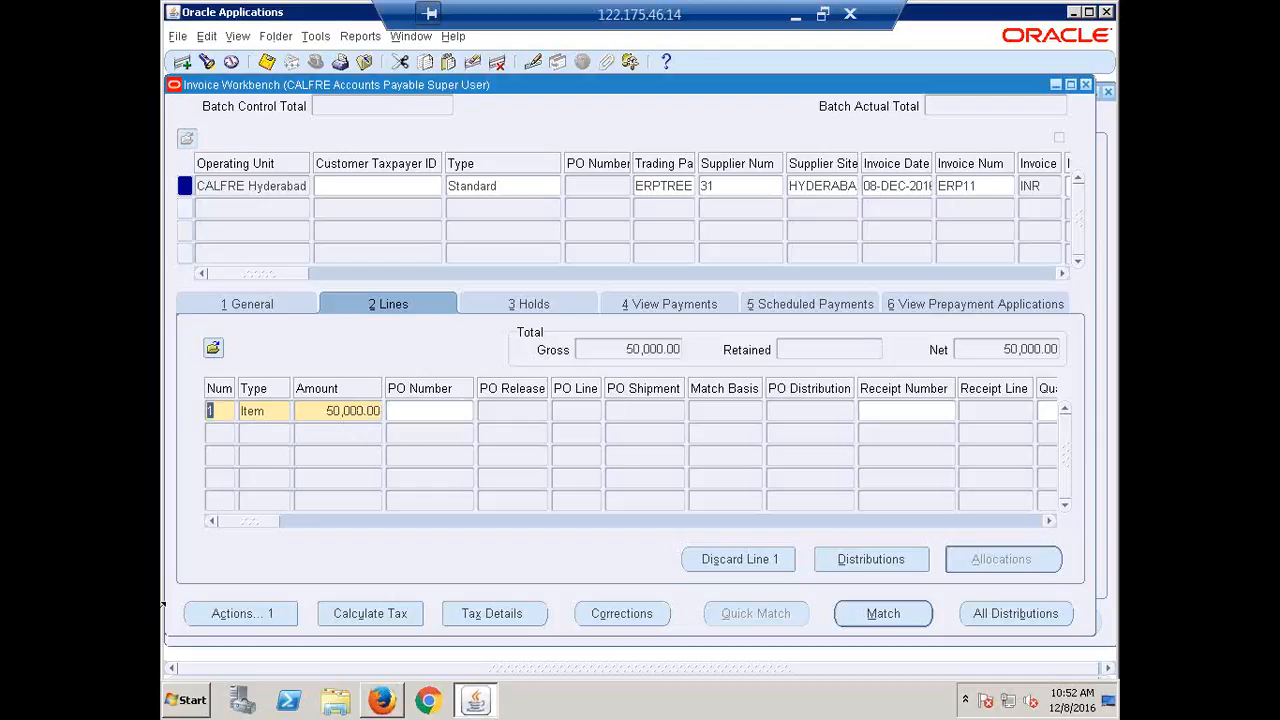
pyautogui.click(223, 618)
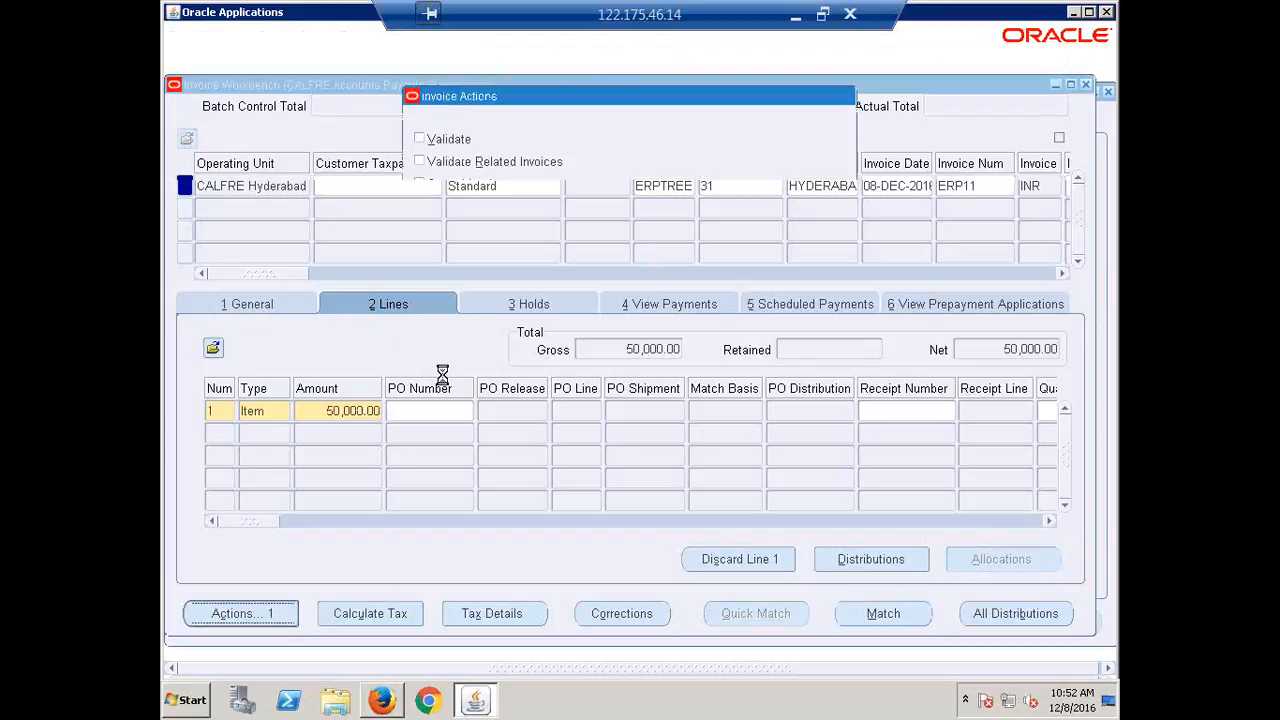
# Validate invoice ERP11 with 0 holds, then select Create Accounting in Invoice Actions.
pyautogui.click(448, 139)
pyautogui.click(560, 590)
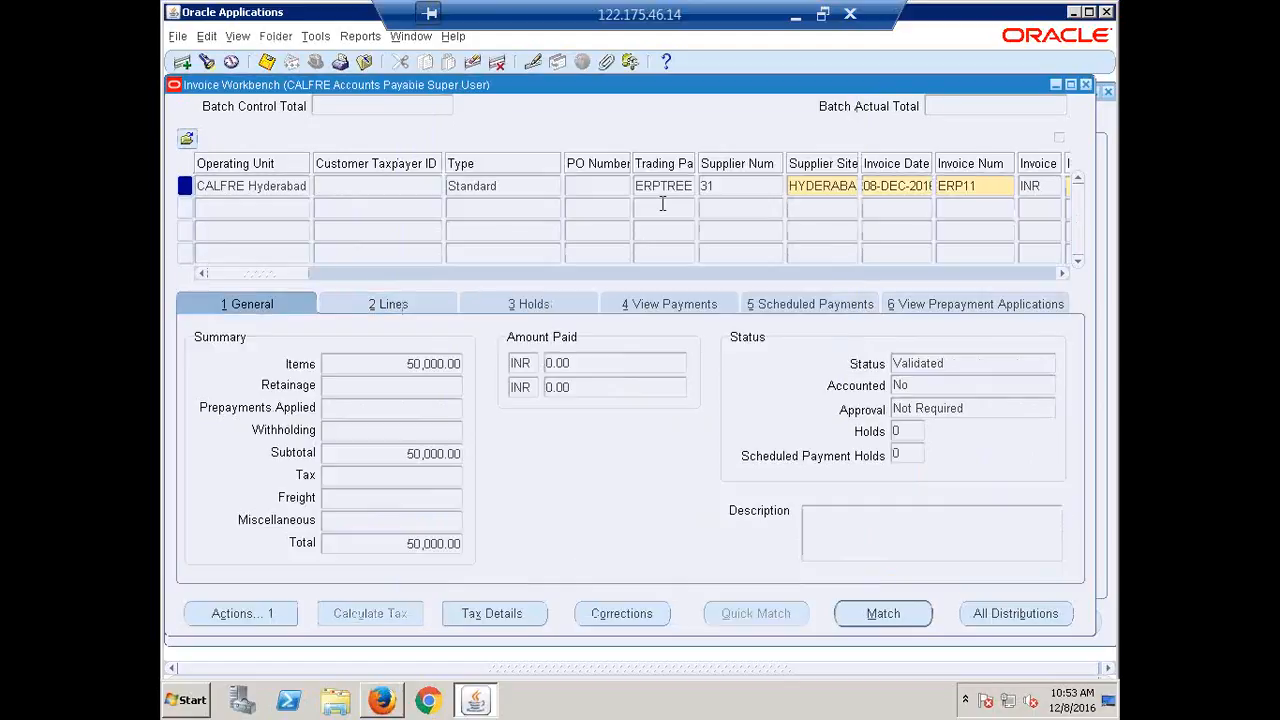
pyautogui.click(255, 611)
pyautogui.click(468, 251)
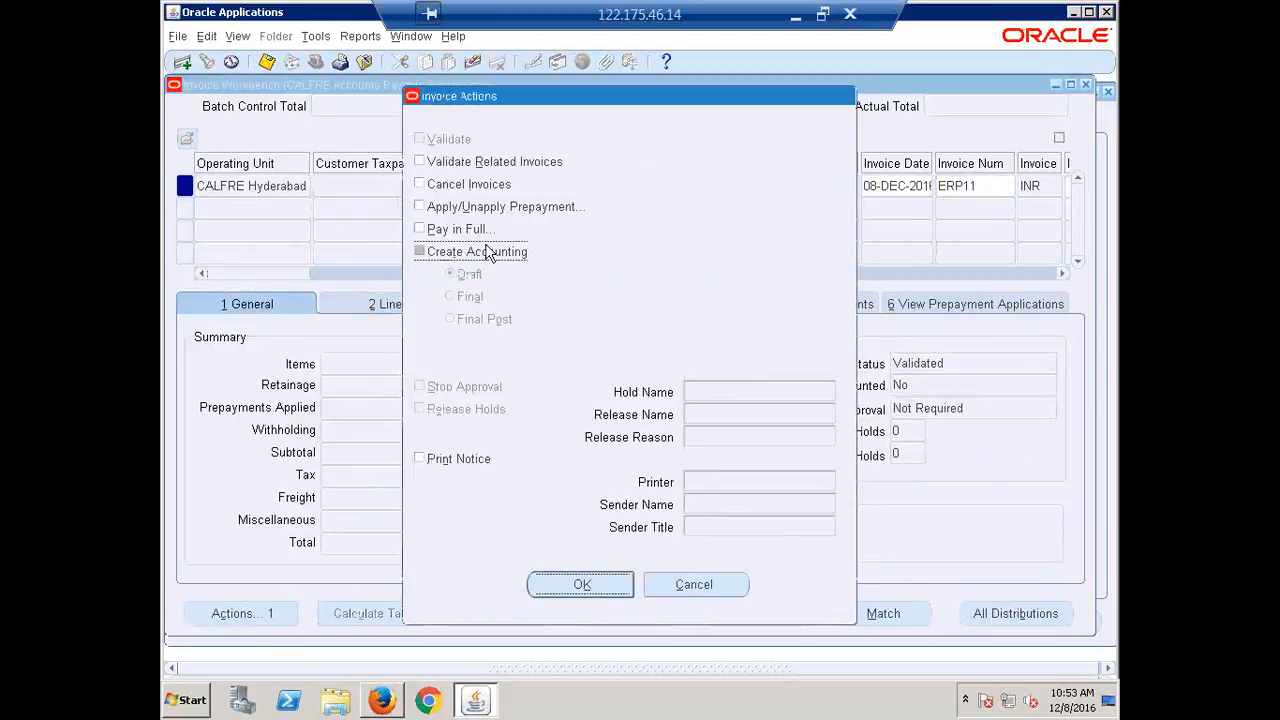
# Create Final accounting for invoice ERP11.
pyautogui.click(450, 296)
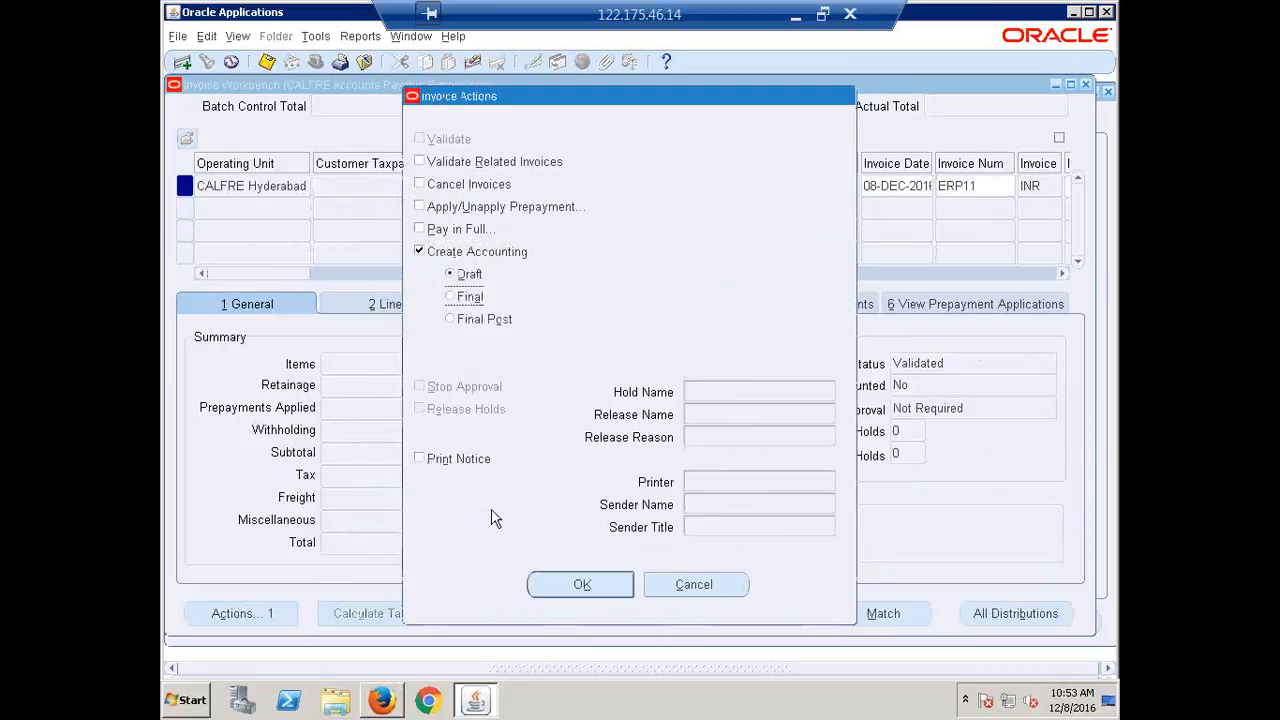
pyautogui.click(565, 590)
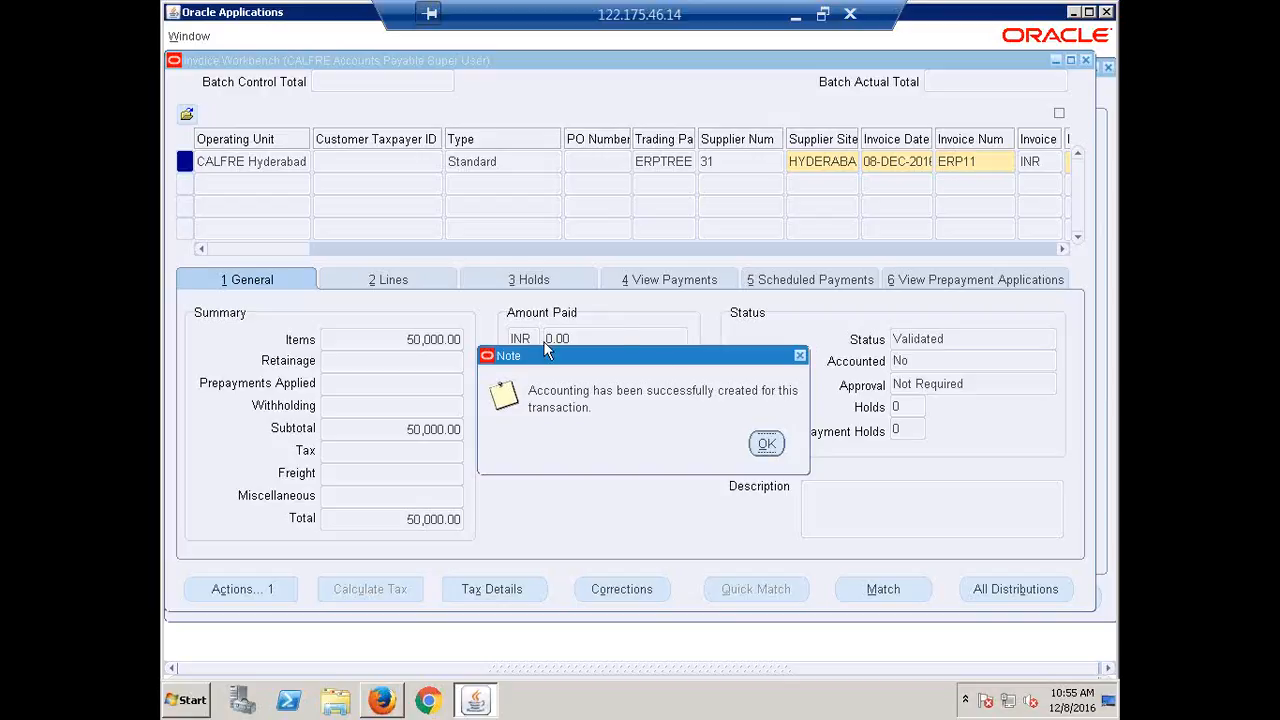
# Confirm ERP11 shows Accounted Yes and an unpaid 50,000.00 Check payment due 08-DEC-2016.
pyautogui.click(766, 445)
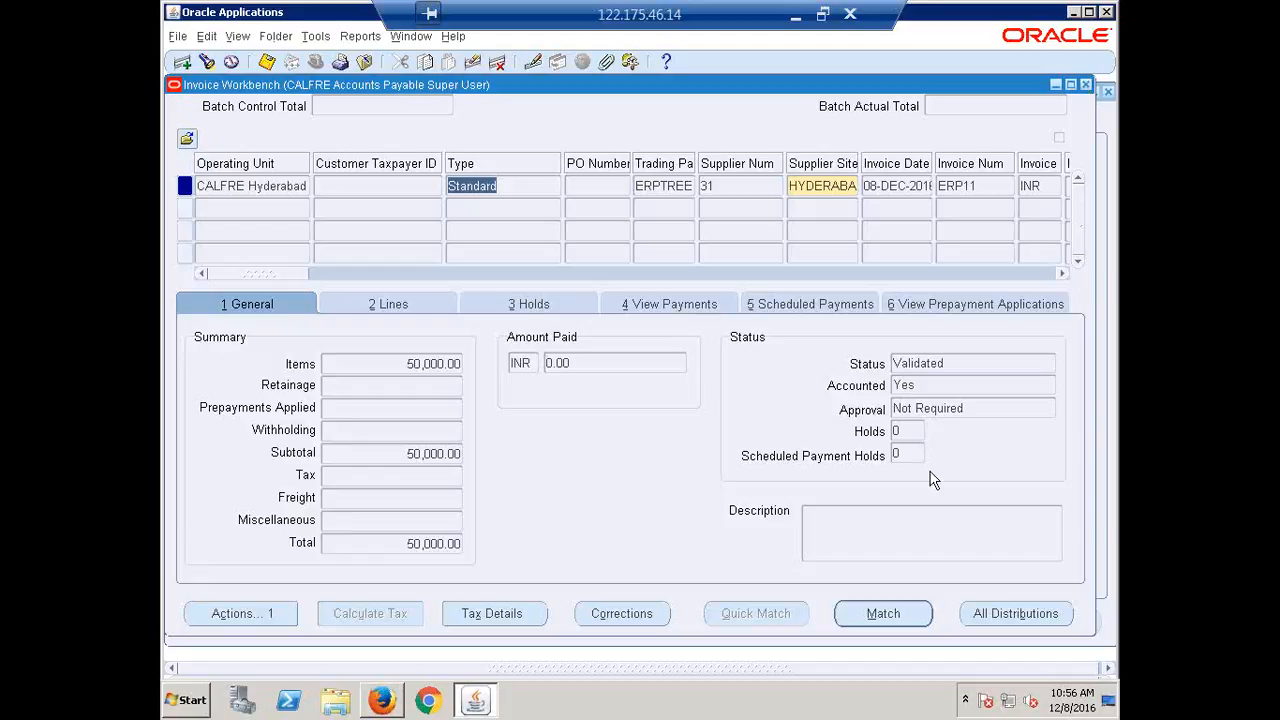
pyautogui.click(925, 385)
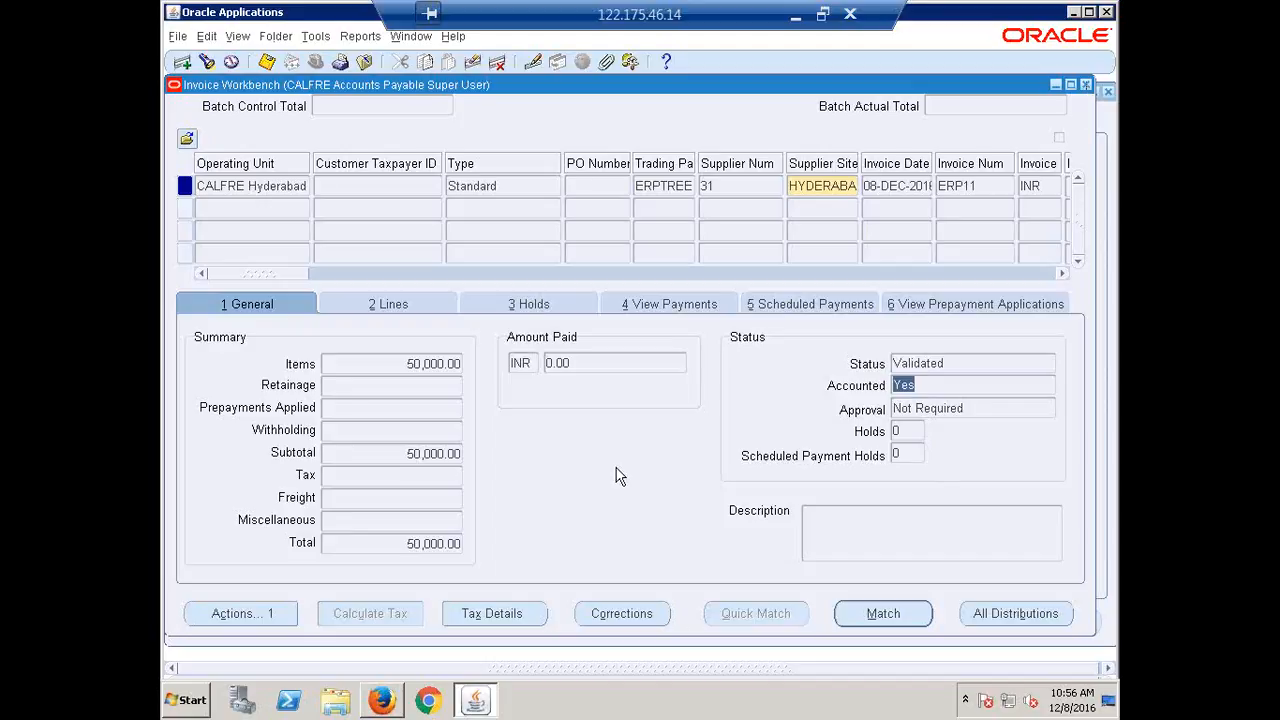
pyautogui.click(802, 303)
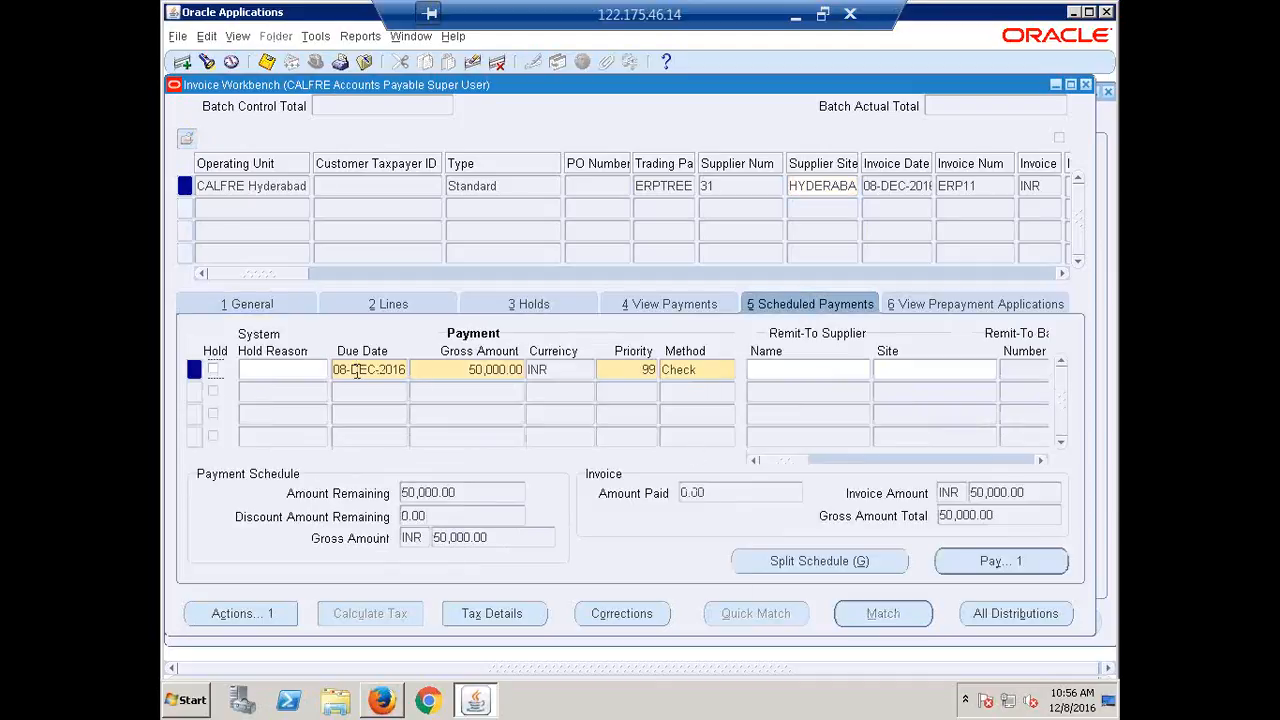
pyautogui.click(244, 303)
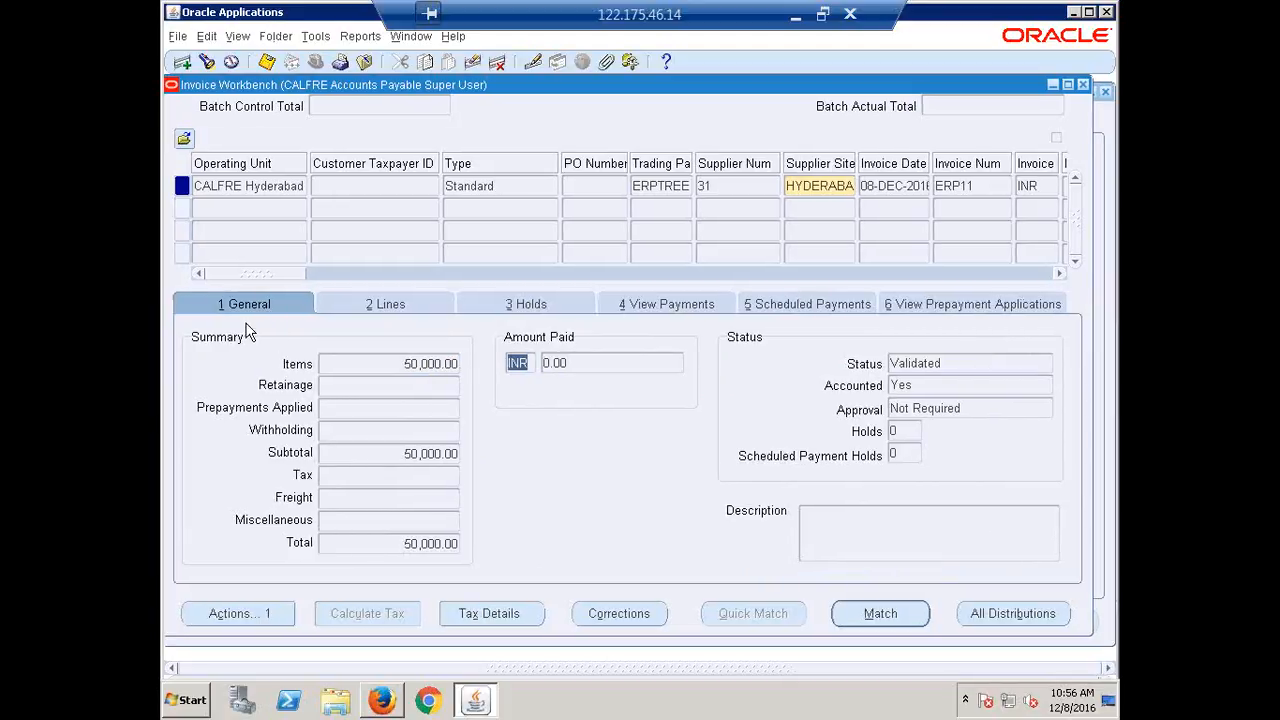
# On ERP11's Holds tab, choose CALFRE NSF from the Hold Name list and apply it.
pyautogui.click(533, 305)
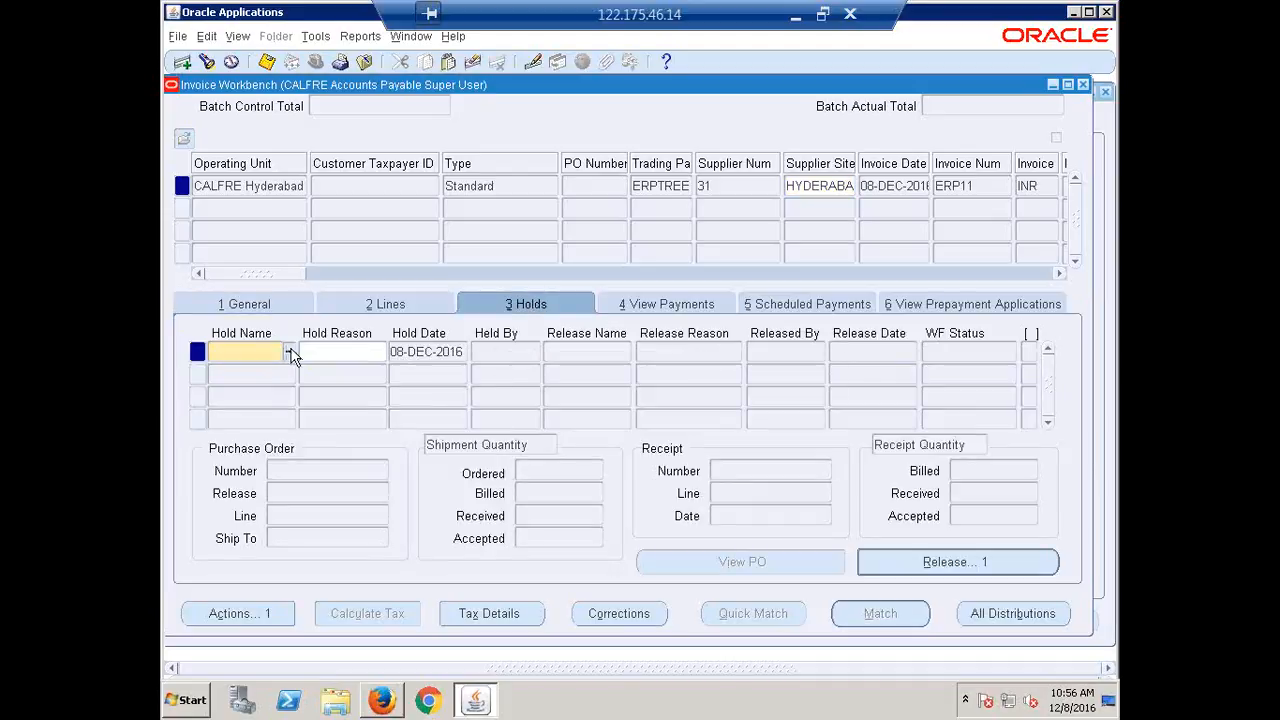
pyautogui.click(290, 353)
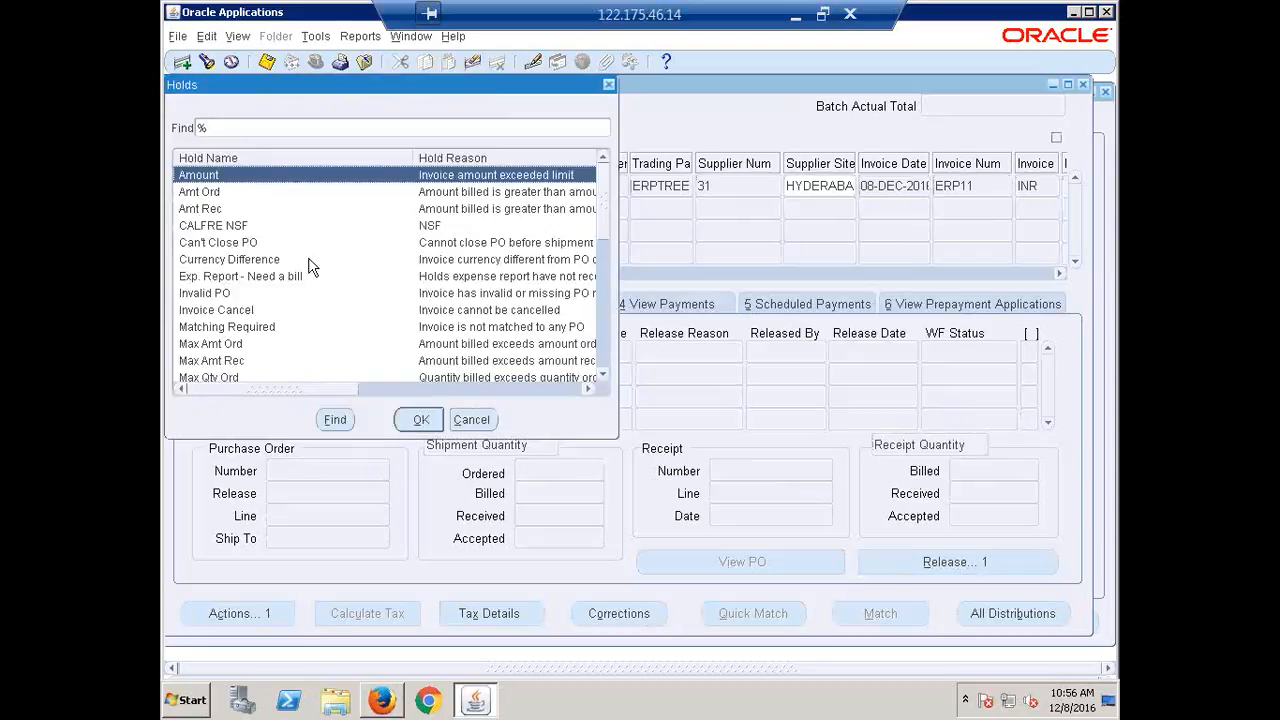
pyautogui.click(245, 227)
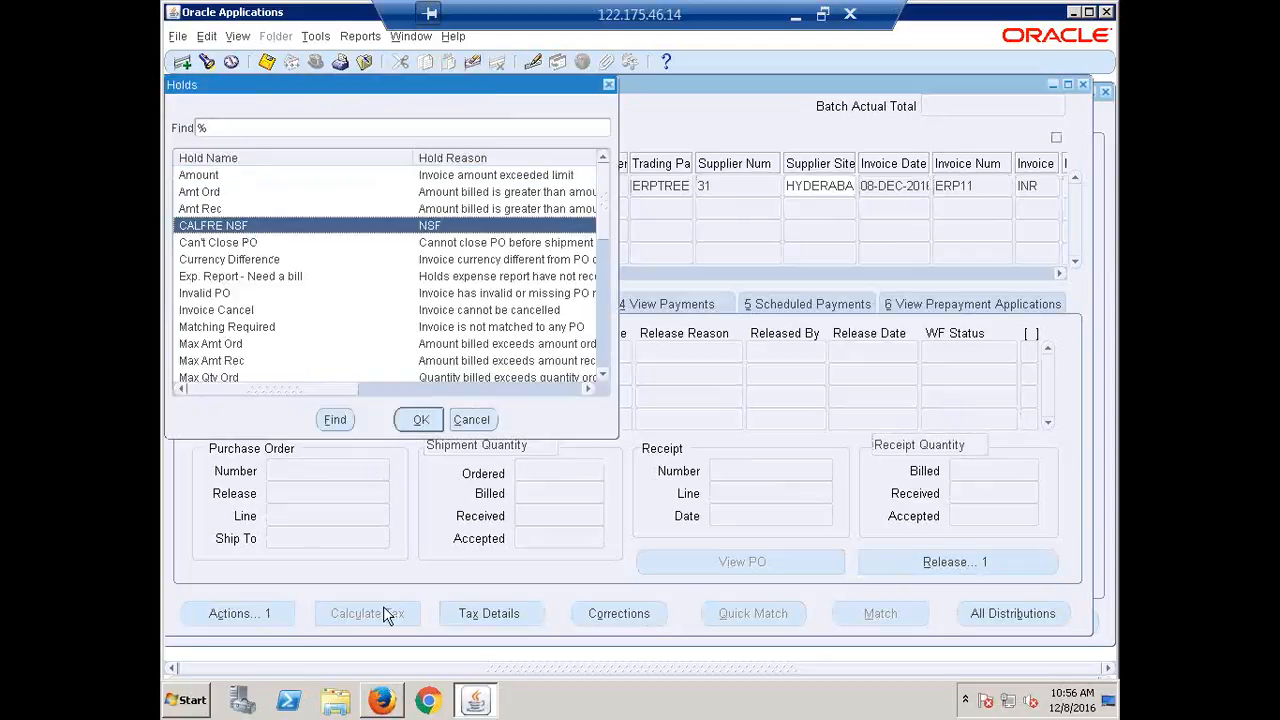
pyautogui.click(421, 421)
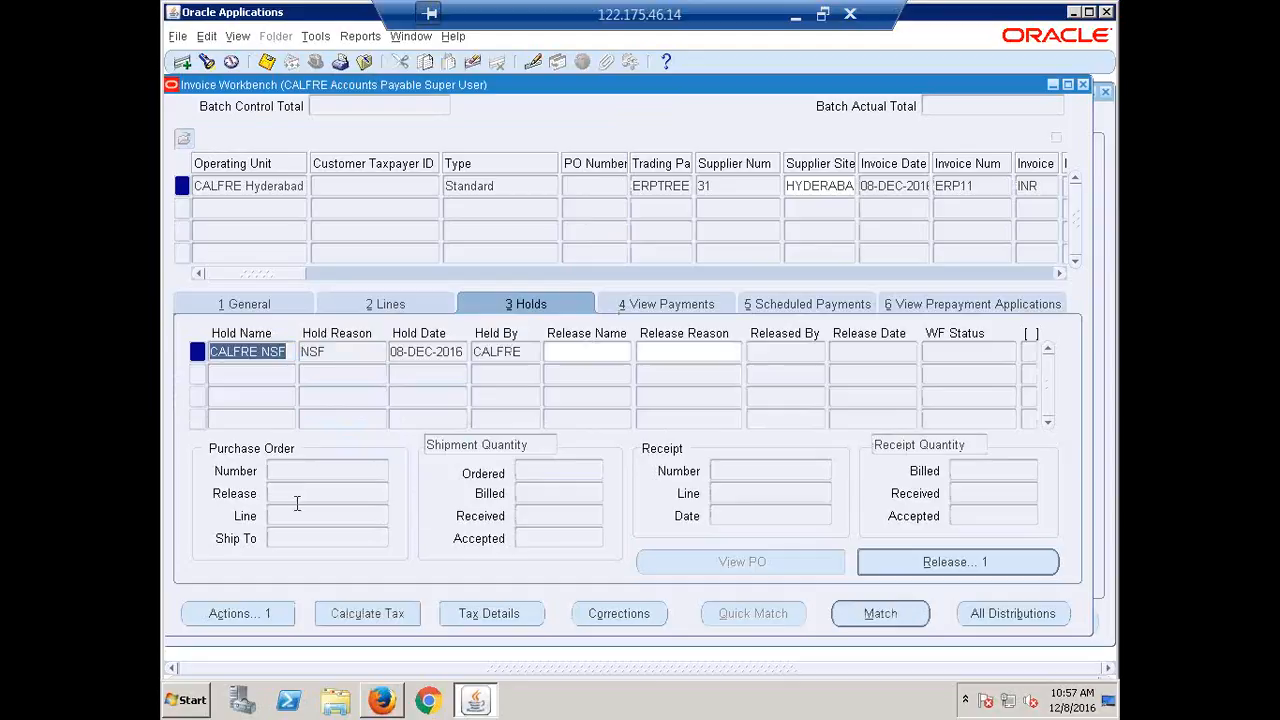
# Open the Invoice Actions window for invoice ERP11.
pyautogui.click(268, 614)
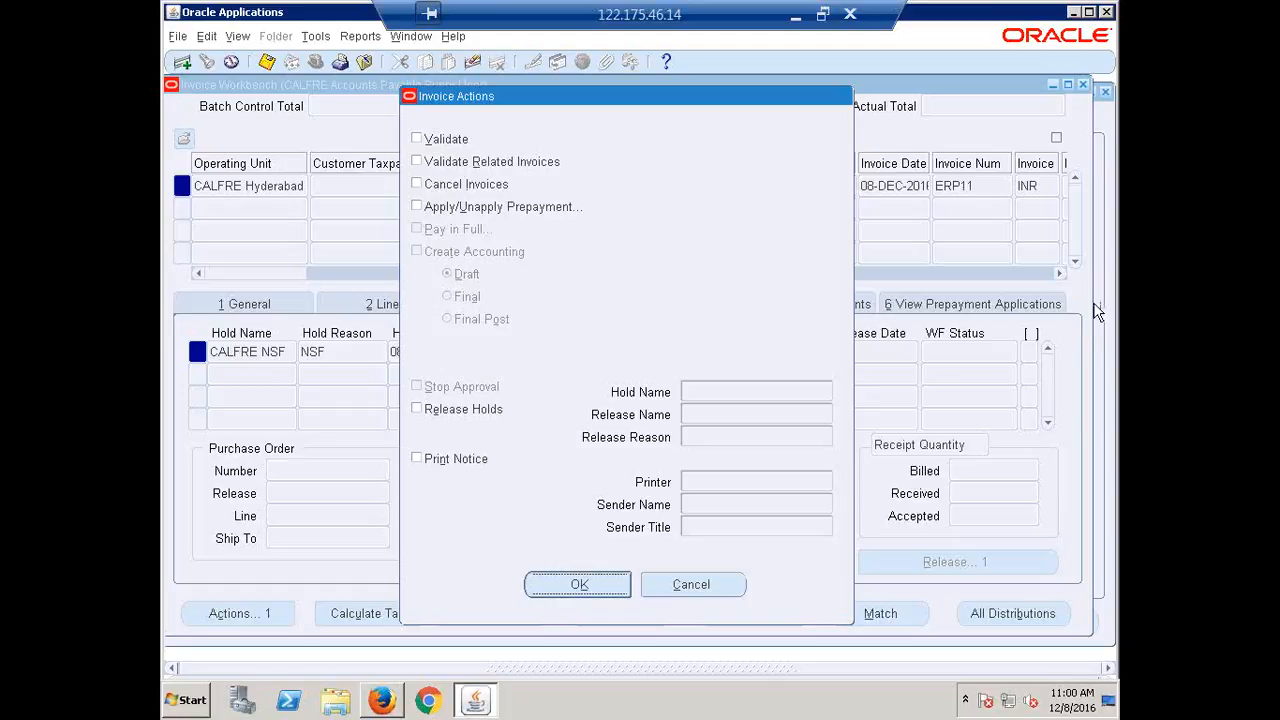
# Dismiss Invoice Actions without changes, view the General tab, then return to ERP11's Holds tab.
pyautogui.click(694, 590)
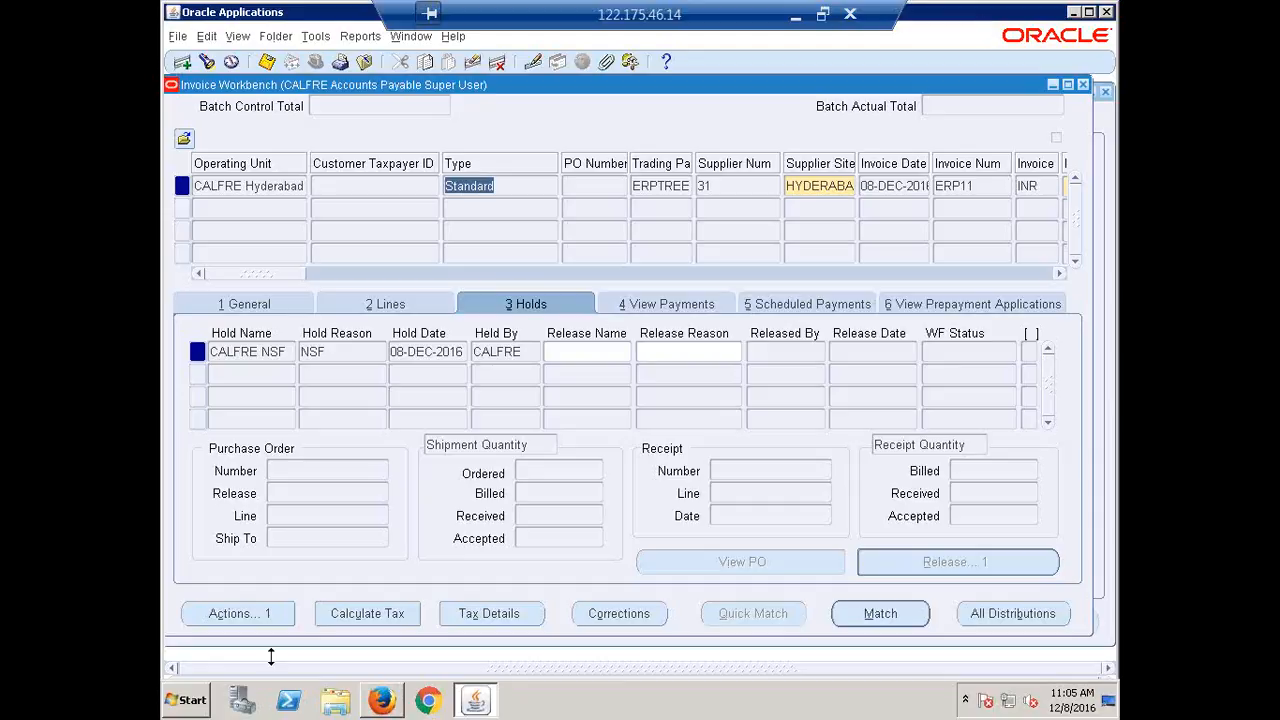
pyautogui.click(251, 304)
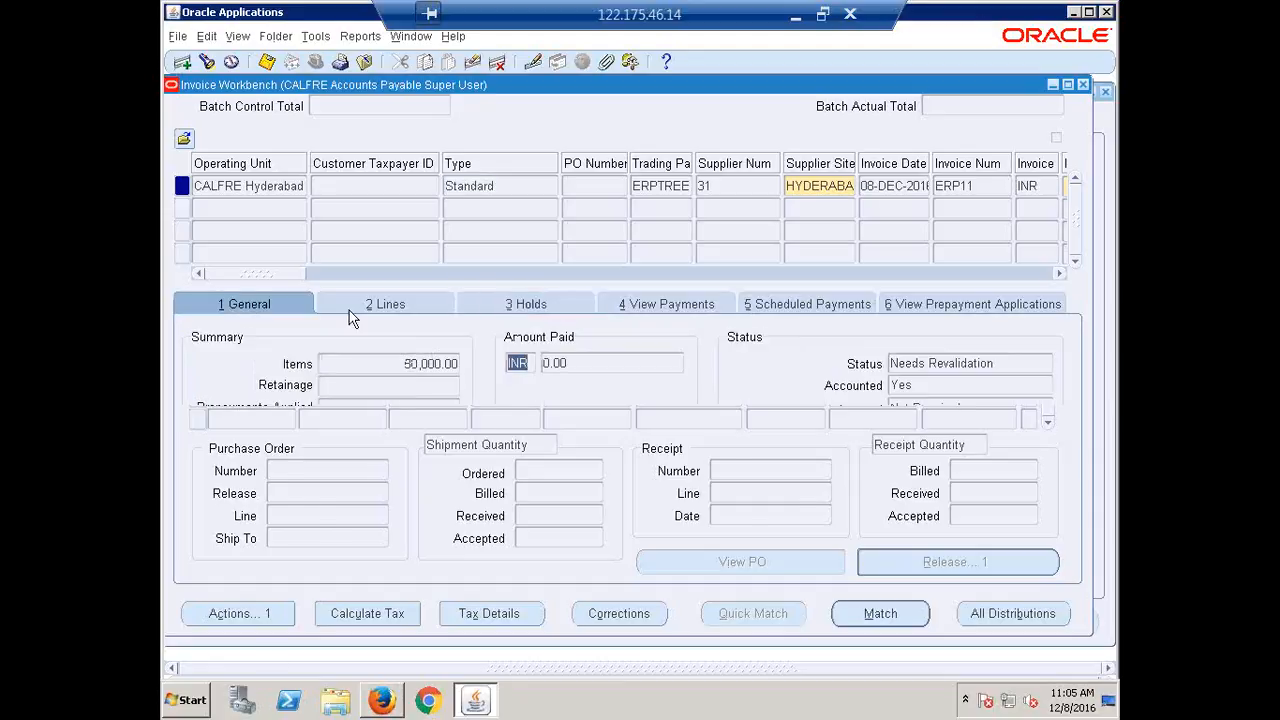
pyautogui.click(512, 312)
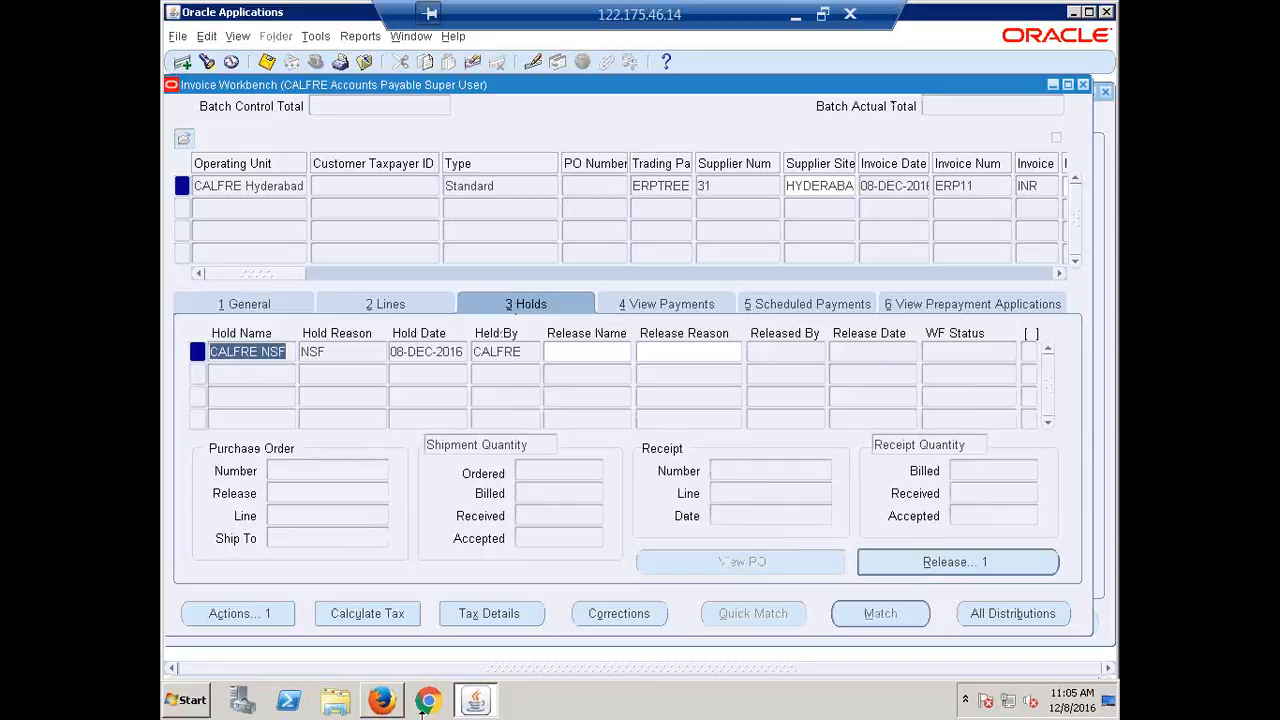
# Release the CALFRE NSF hold by choosing CALFRE Funds Available as its release name.
pyautogui.click(230, 613)
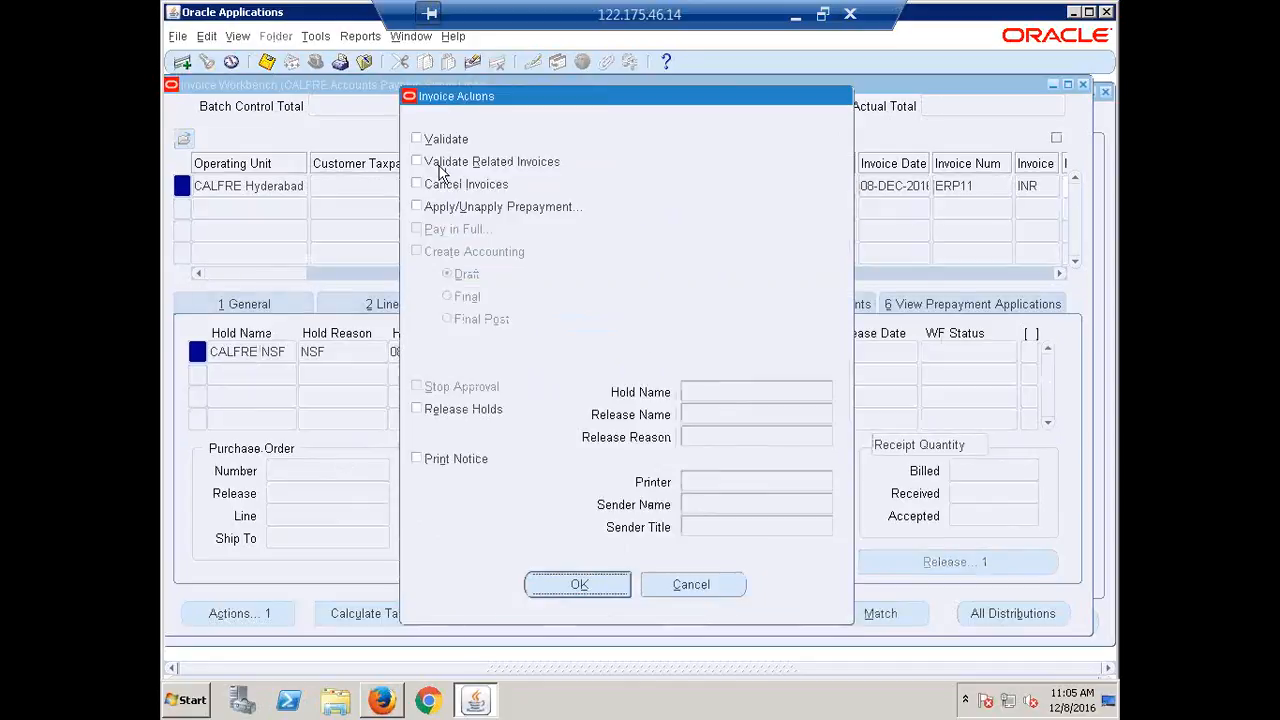
pyautogui.click(706, 590)
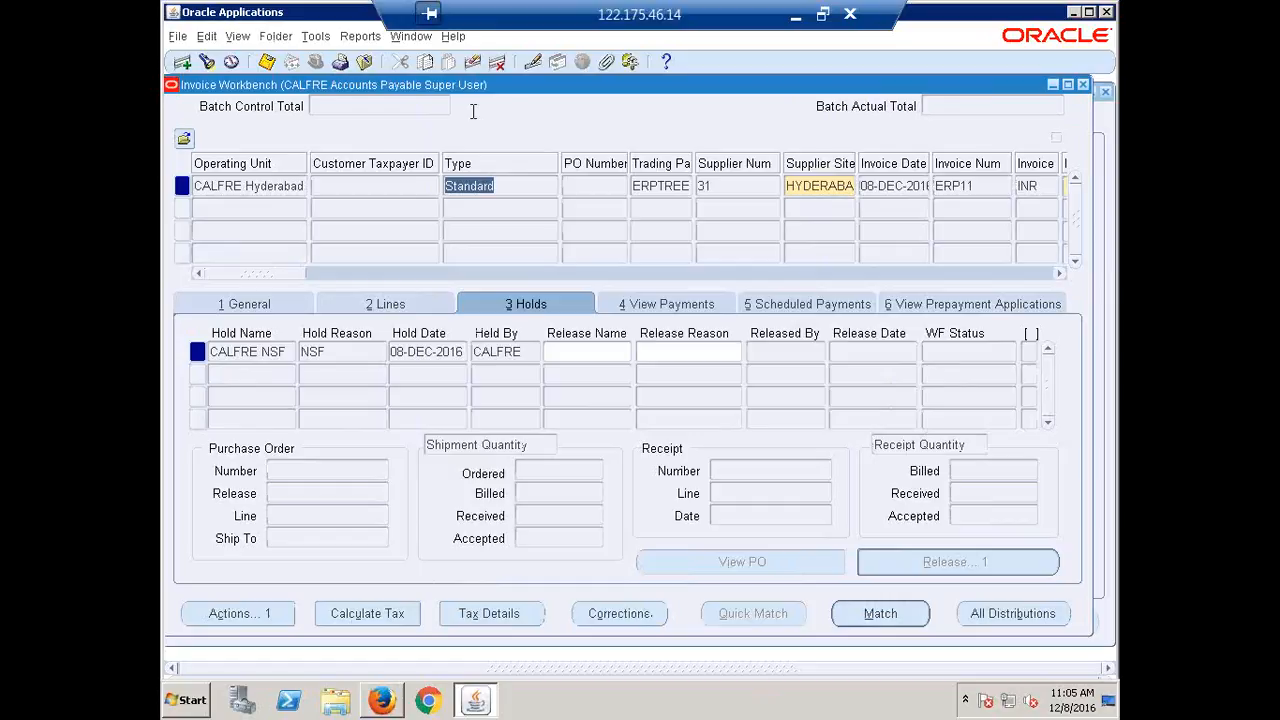
pyautogui.moveTo(352, 85); pyautogui.dragTo(372, 101)
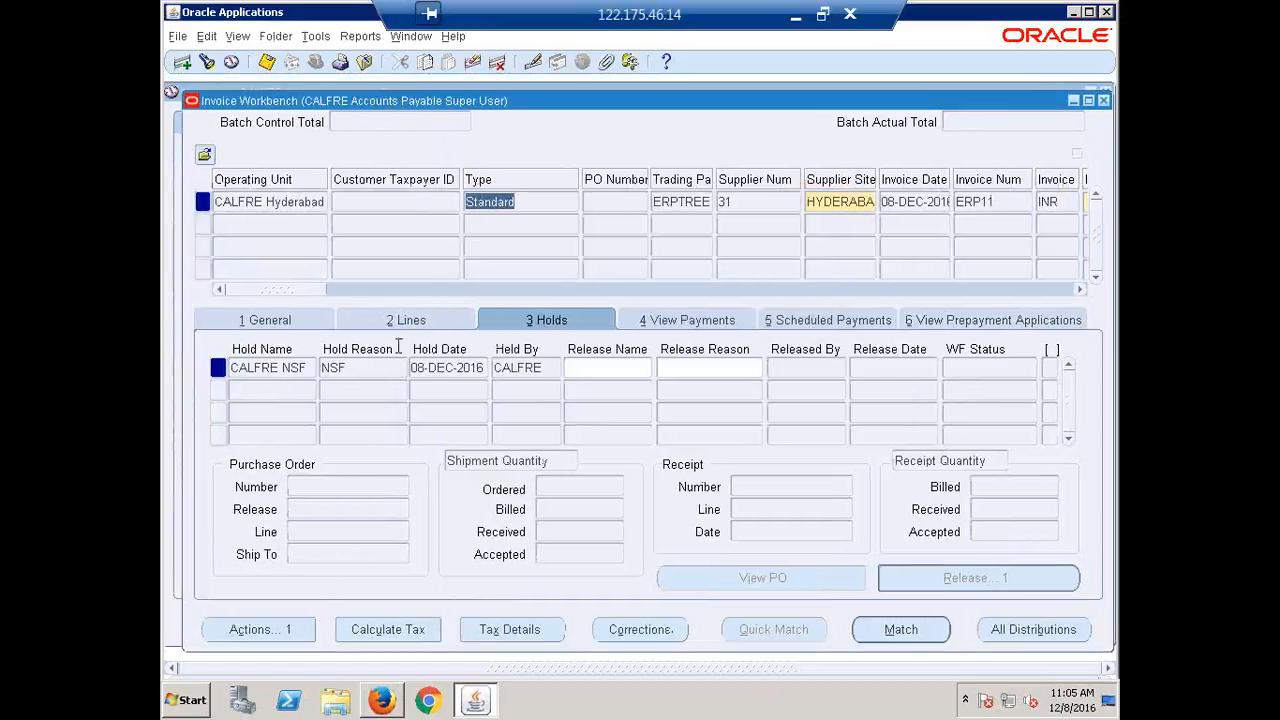
pyautogui.click(620, 370)
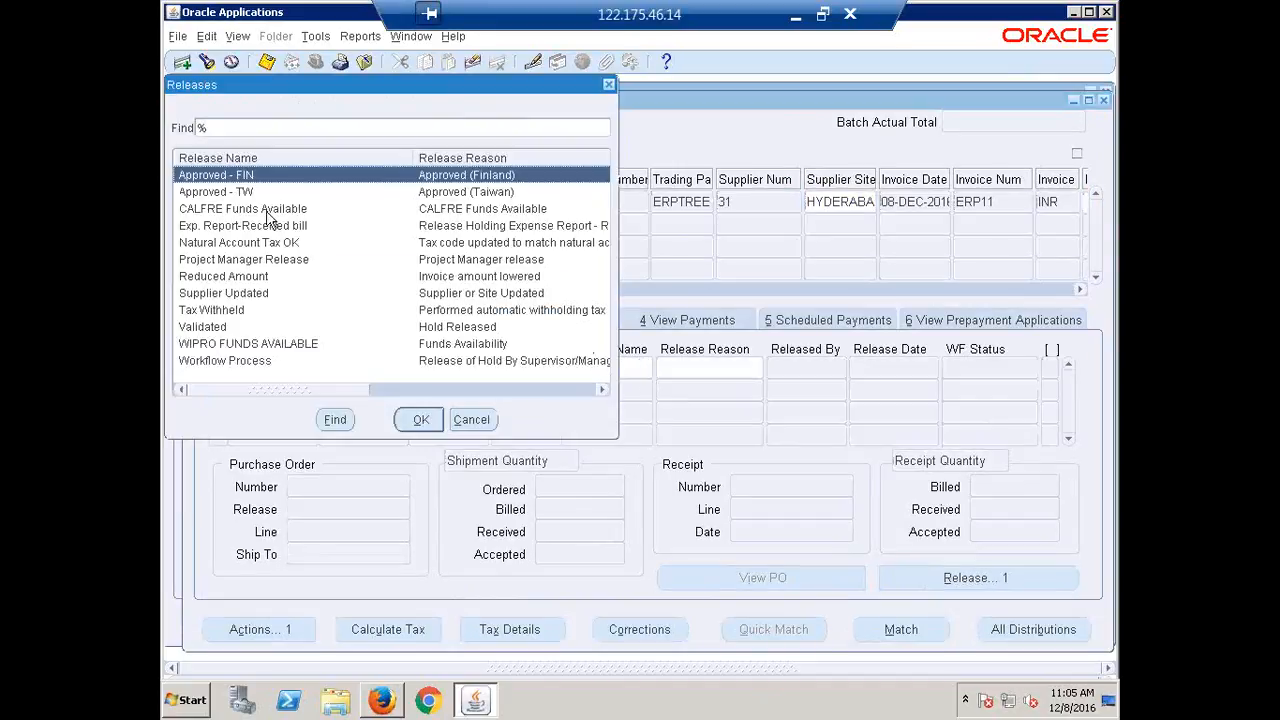
pyautogui.click(268, 211)
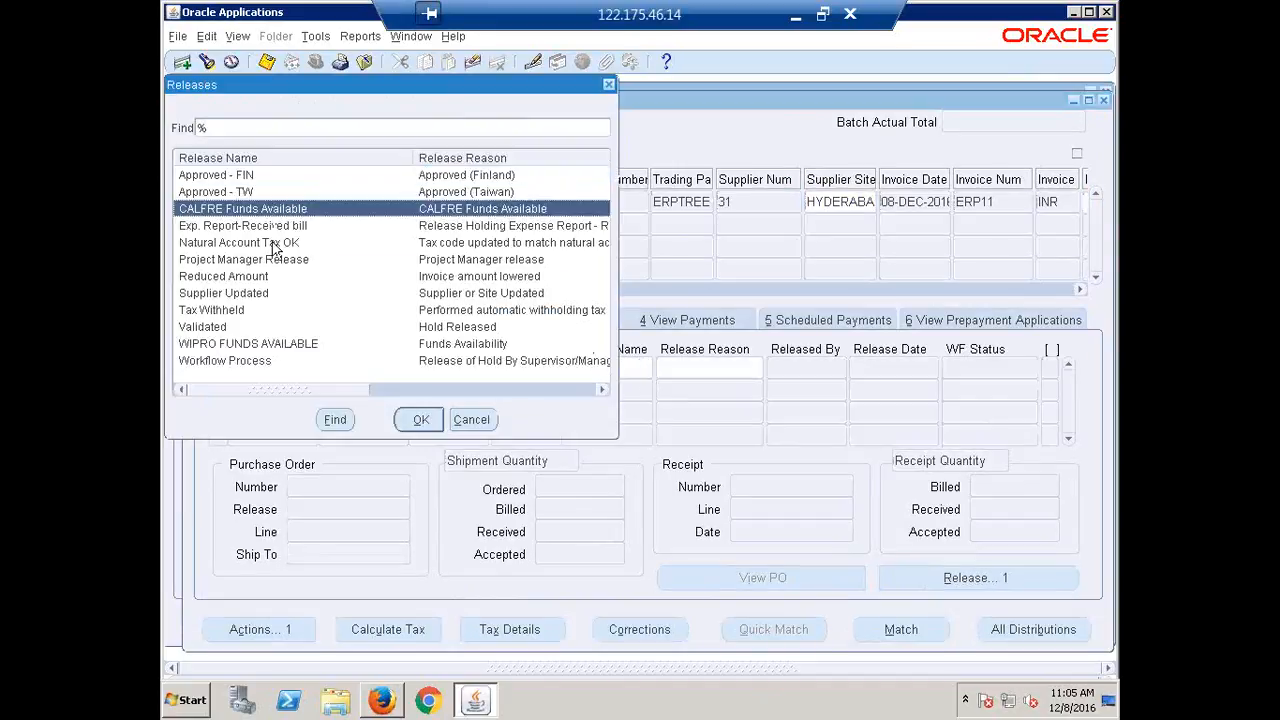
pyautogui.click(420, 421)
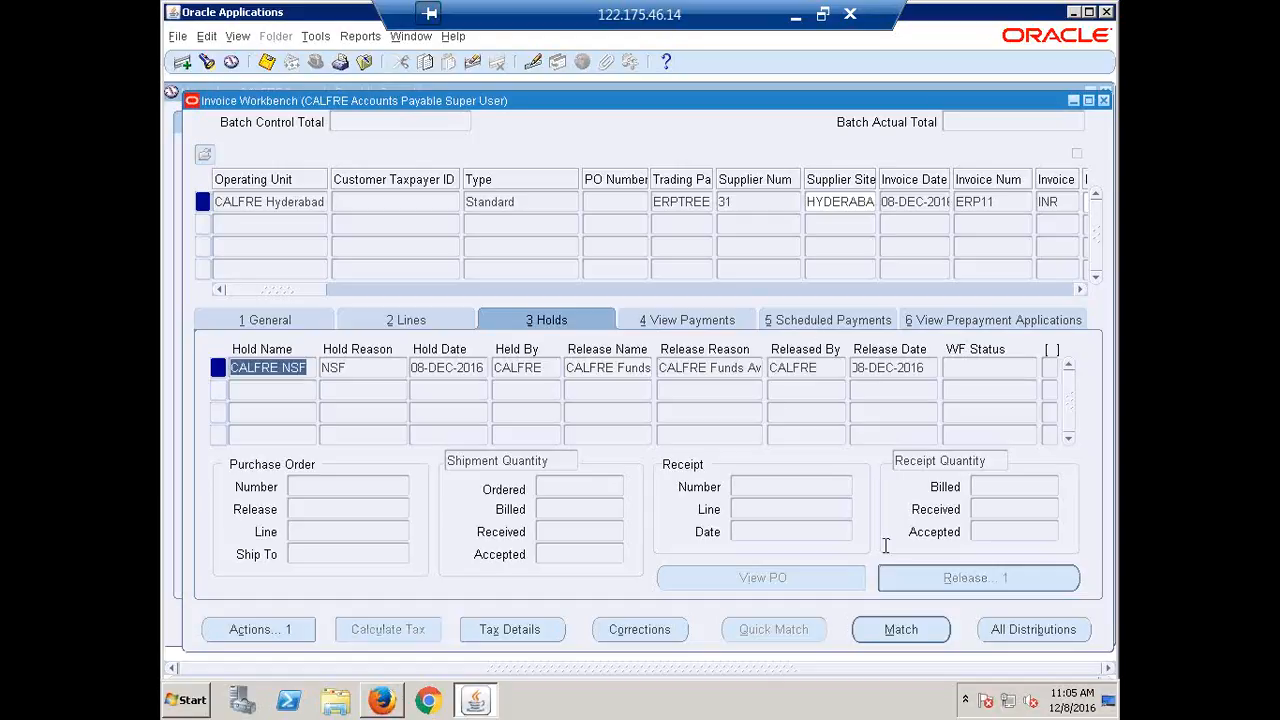
# Check the hold's placed-by and released-by users and its hold and release dates.
pyautogui.click(826, 372)
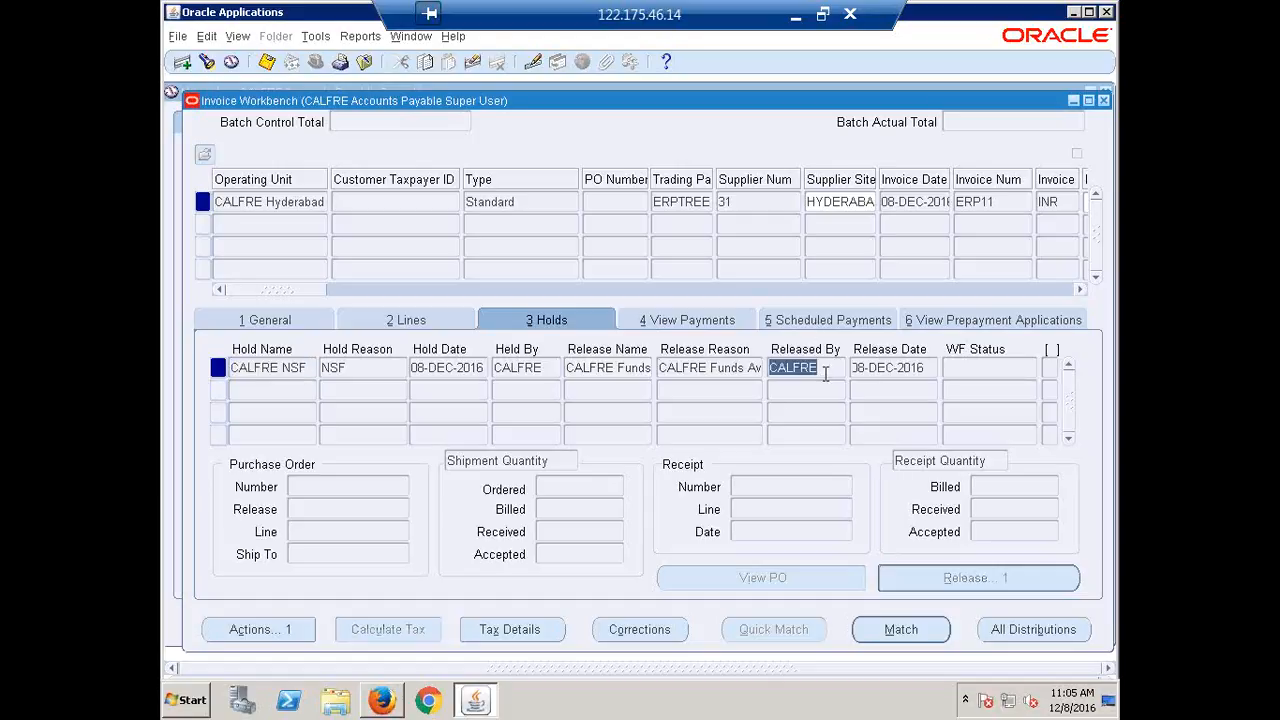
pyautogui.click(526, 378)
pyautogui.click(835, 368)
pyautogui.click(455, 372)
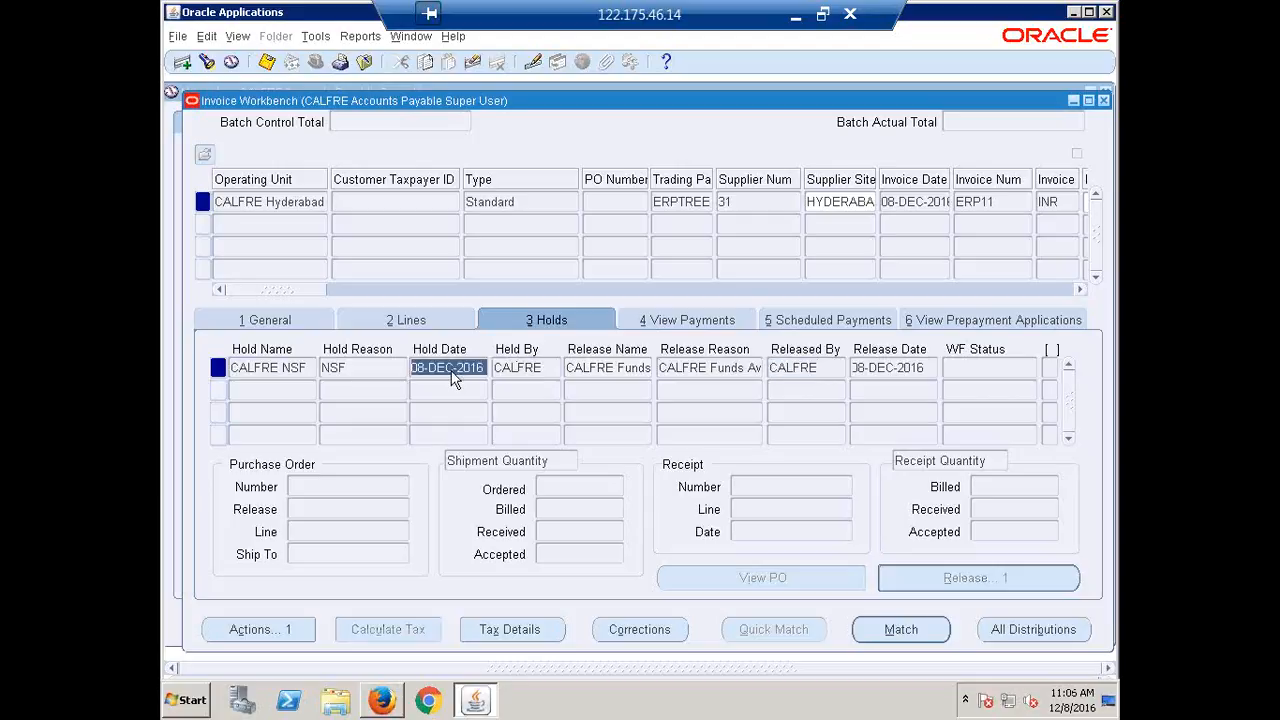
pyautogui.click(857, 368)
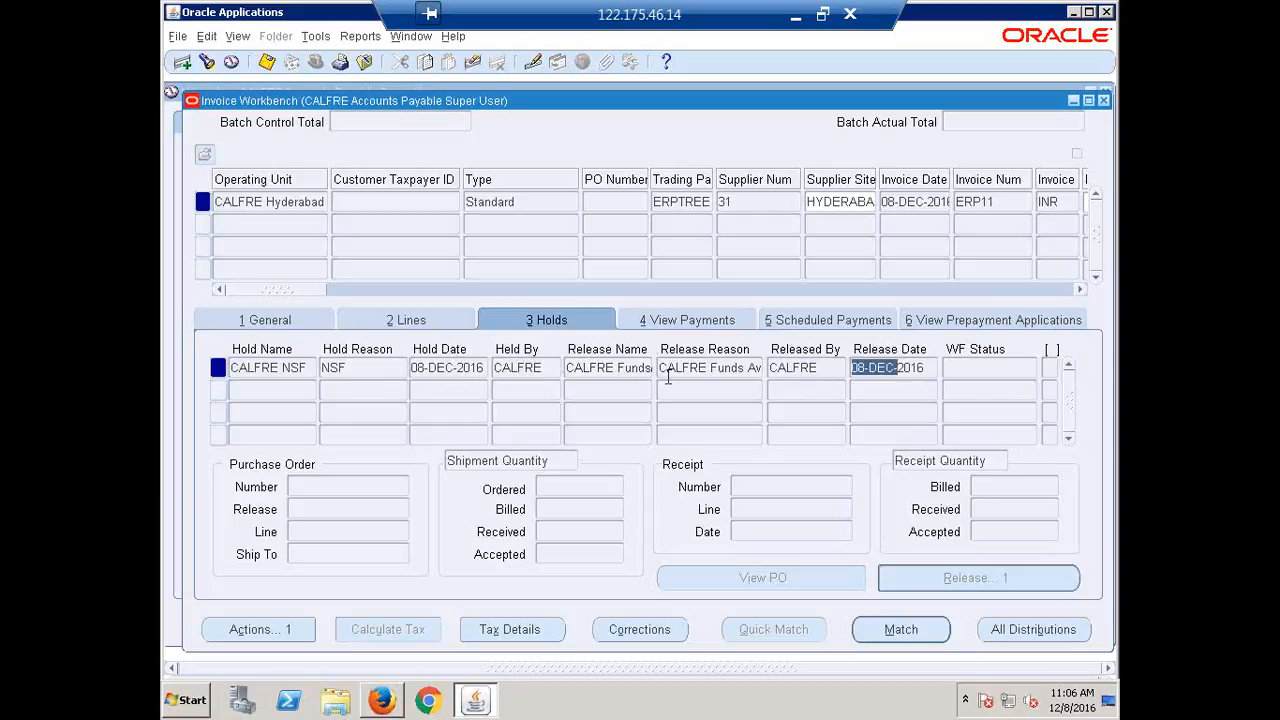
# Tick Pay in Full in Invoice Actions, cancel without paying, and close the Invoice Workbench.
pyautogui.click(252, 636)
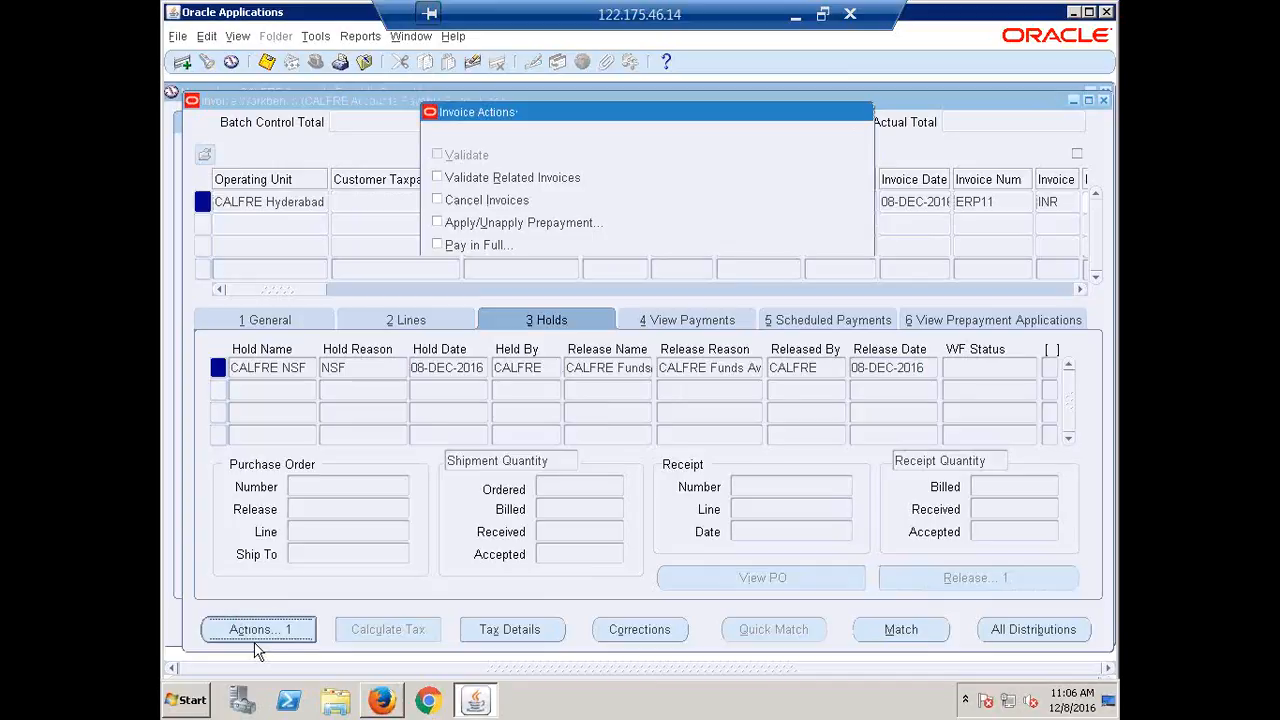
pyautogui.click(461, 246)
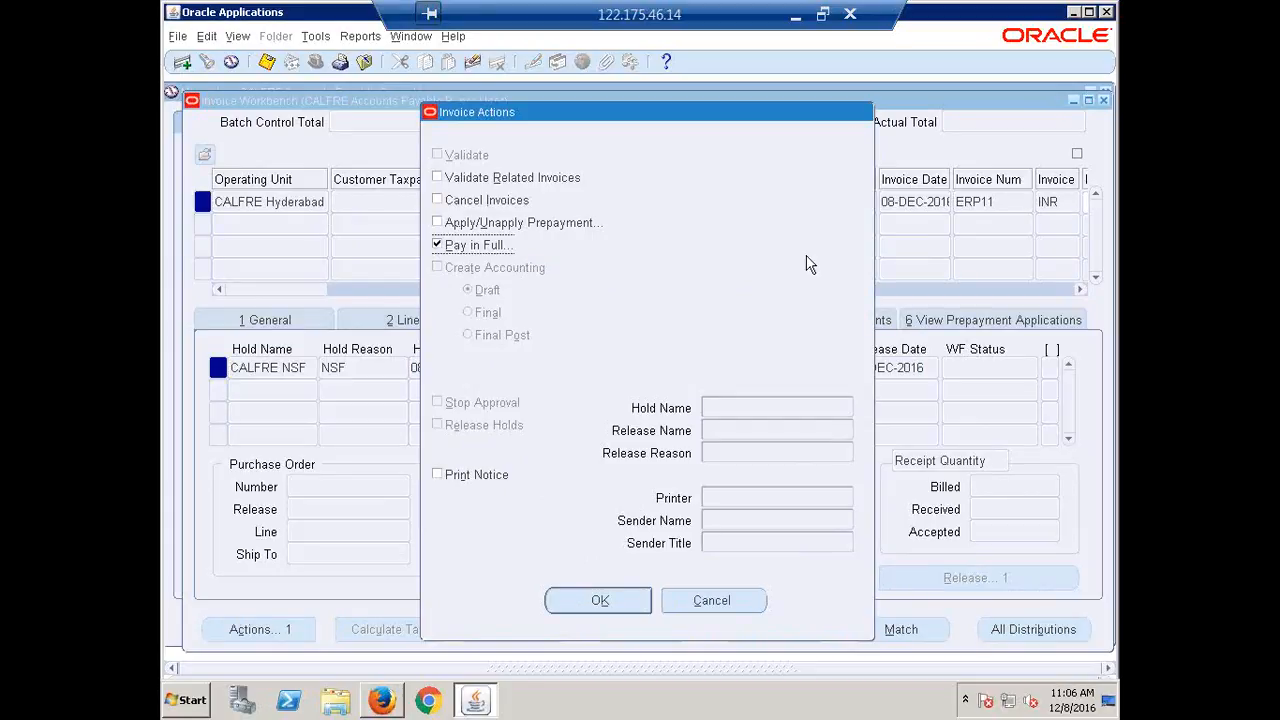
pyautogui.click(713, 601)
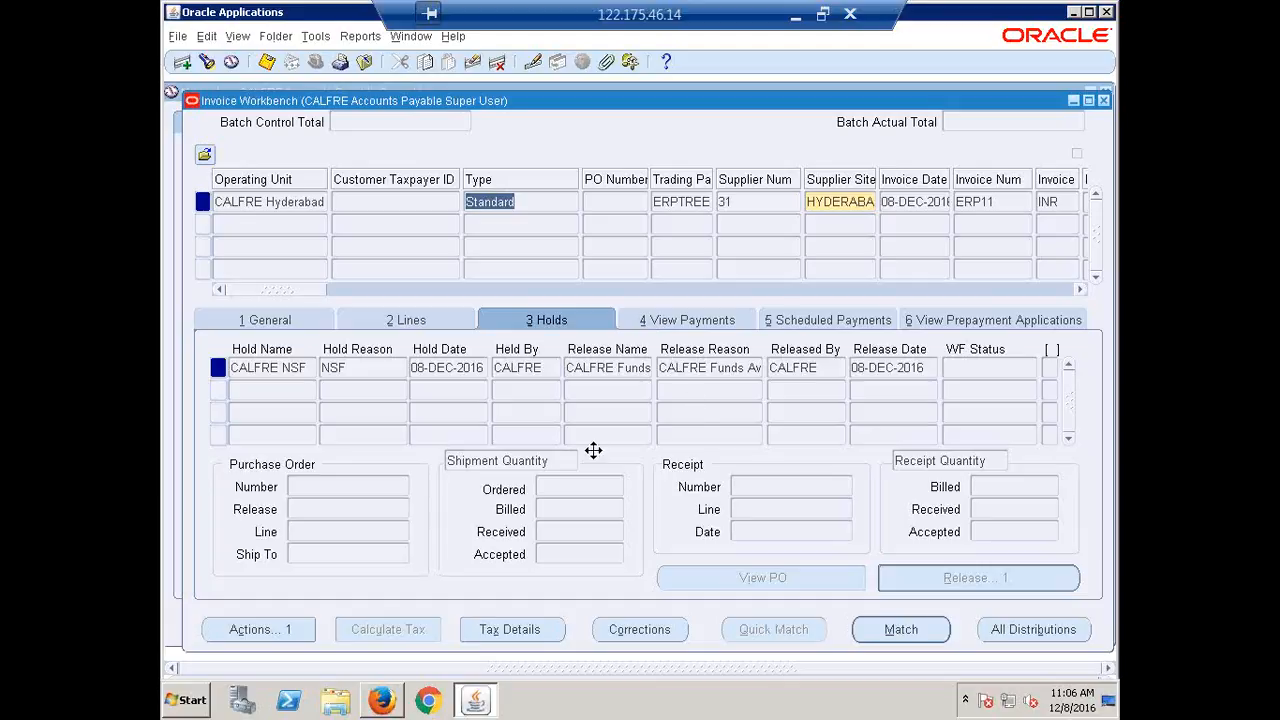
pyautogui.click(1104, 101)
# Collapse the Navigator tree and open Suppliers > Entry.
pyautogui.click(197, 362)
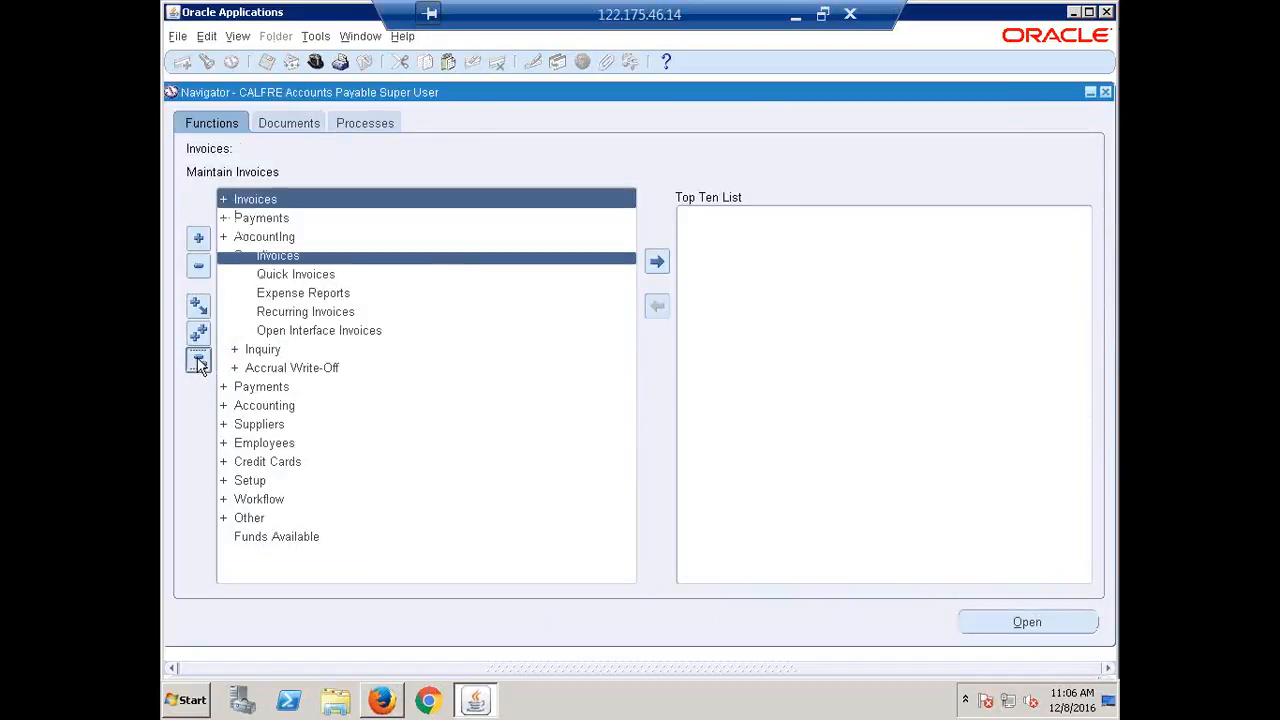
pyautogui.click(270, 257)
pyautogui.doubleClick(270, 257)
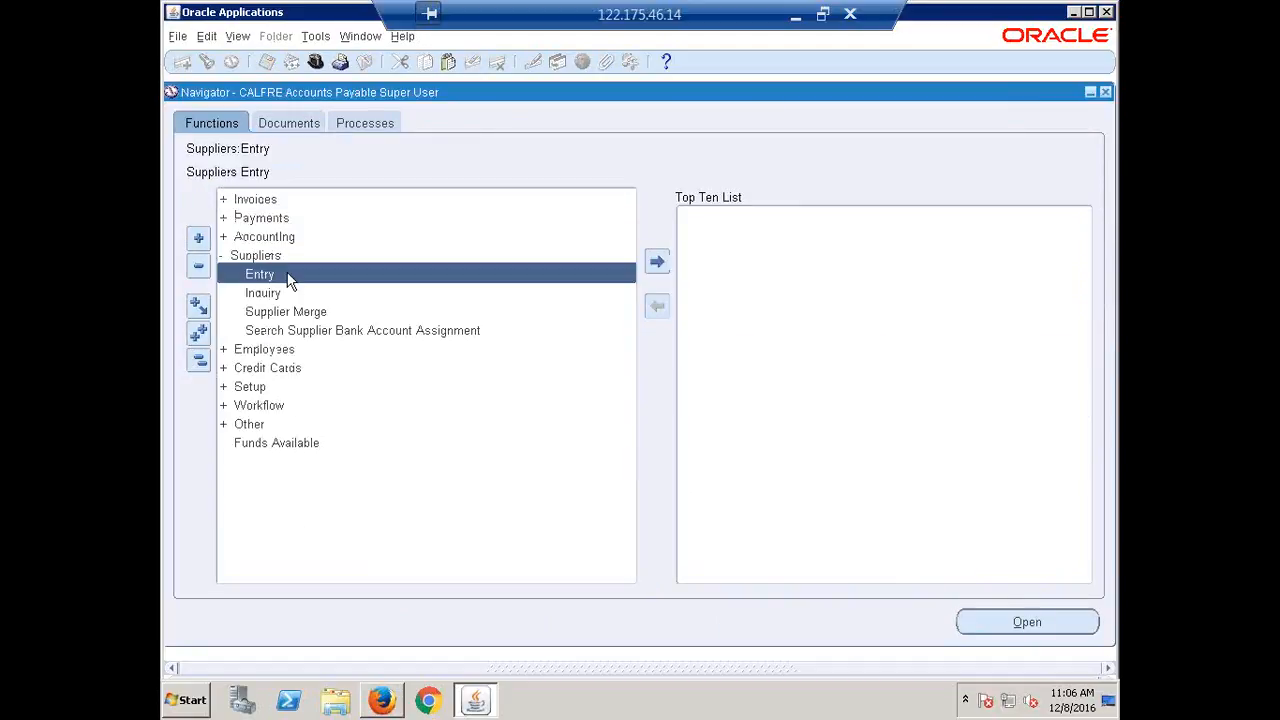
pyautogui.doubleClick(288, 277)
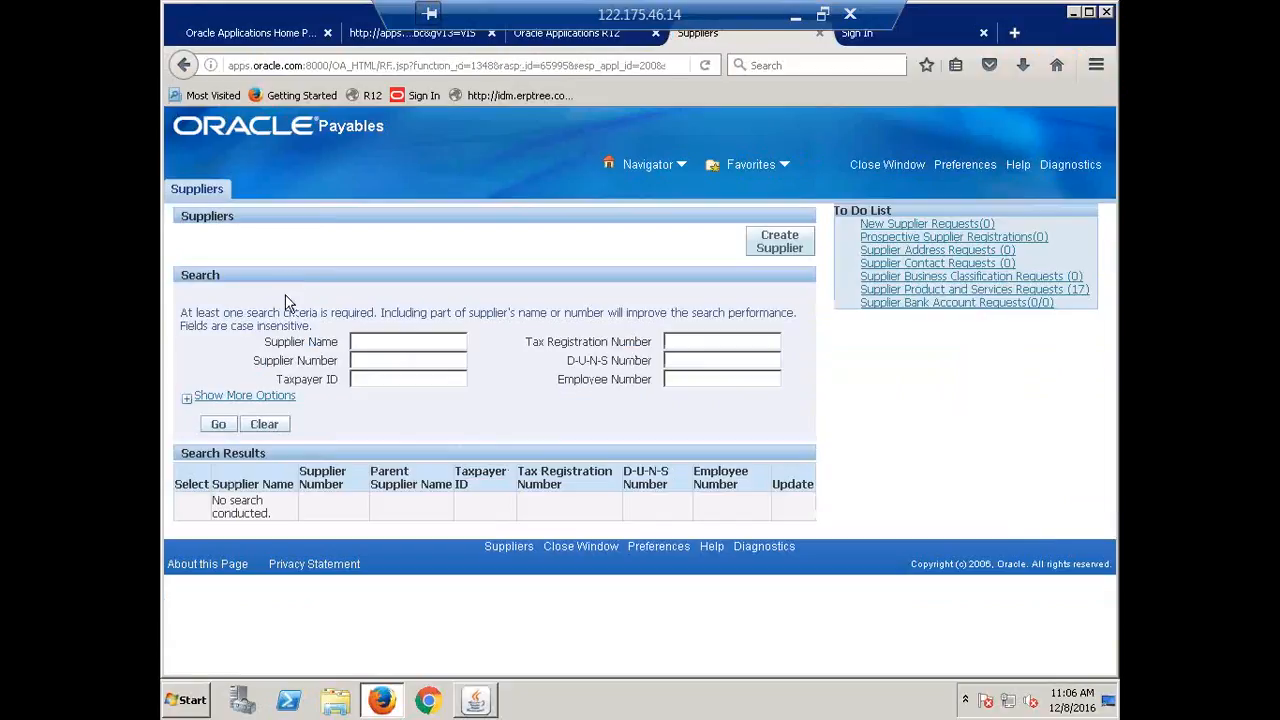
# Search for the supplier named ERPTREE.
pyautogui.click(378, 342)
pyautogui.write('ERPTREE')
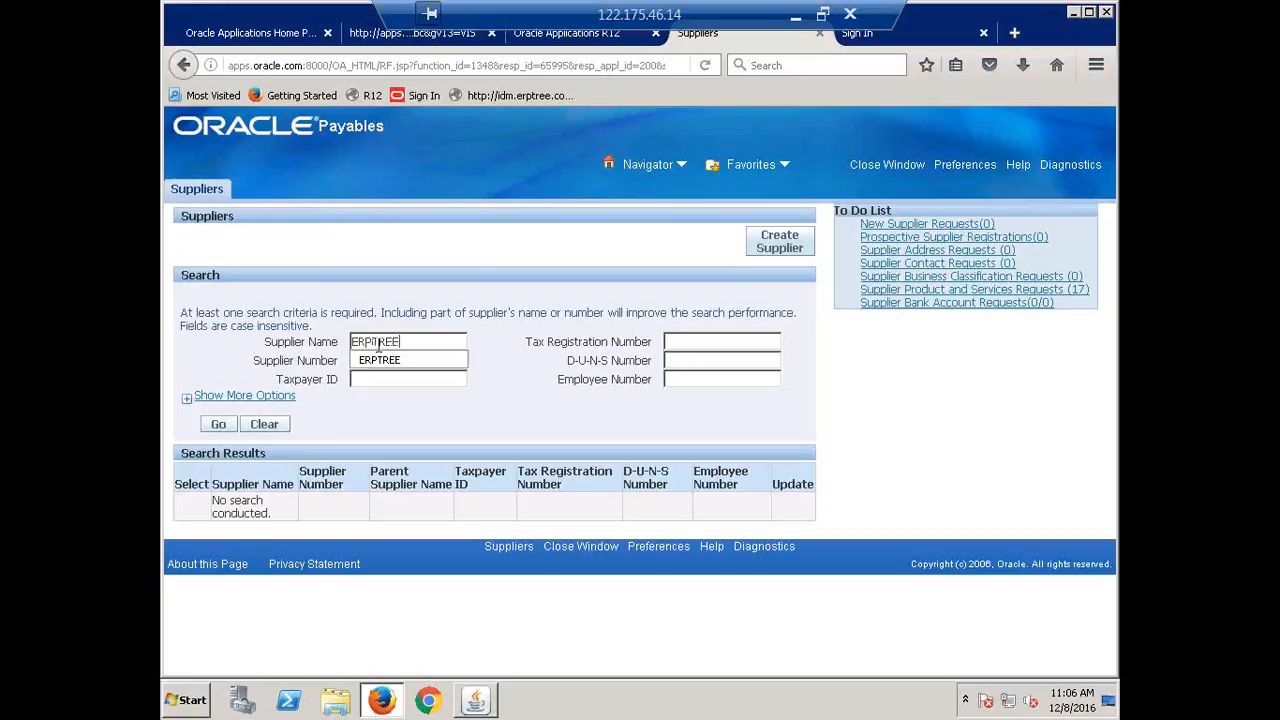
pyautogui.press('Return')
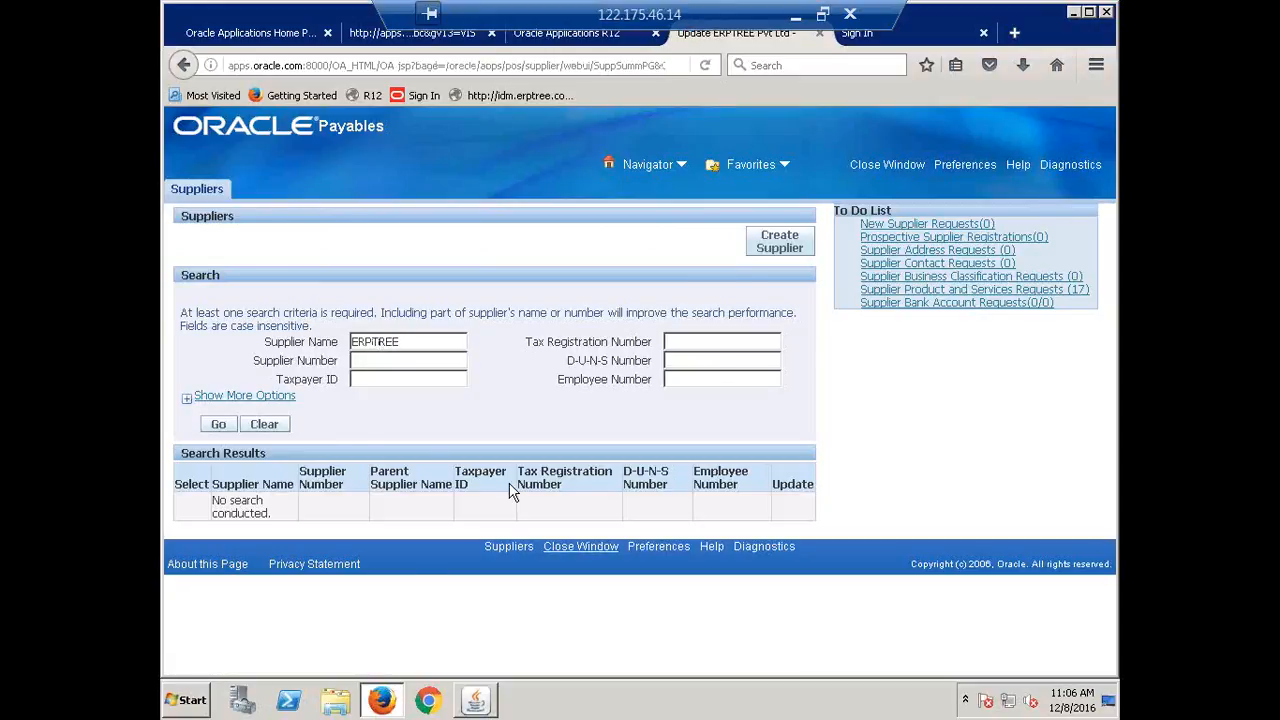
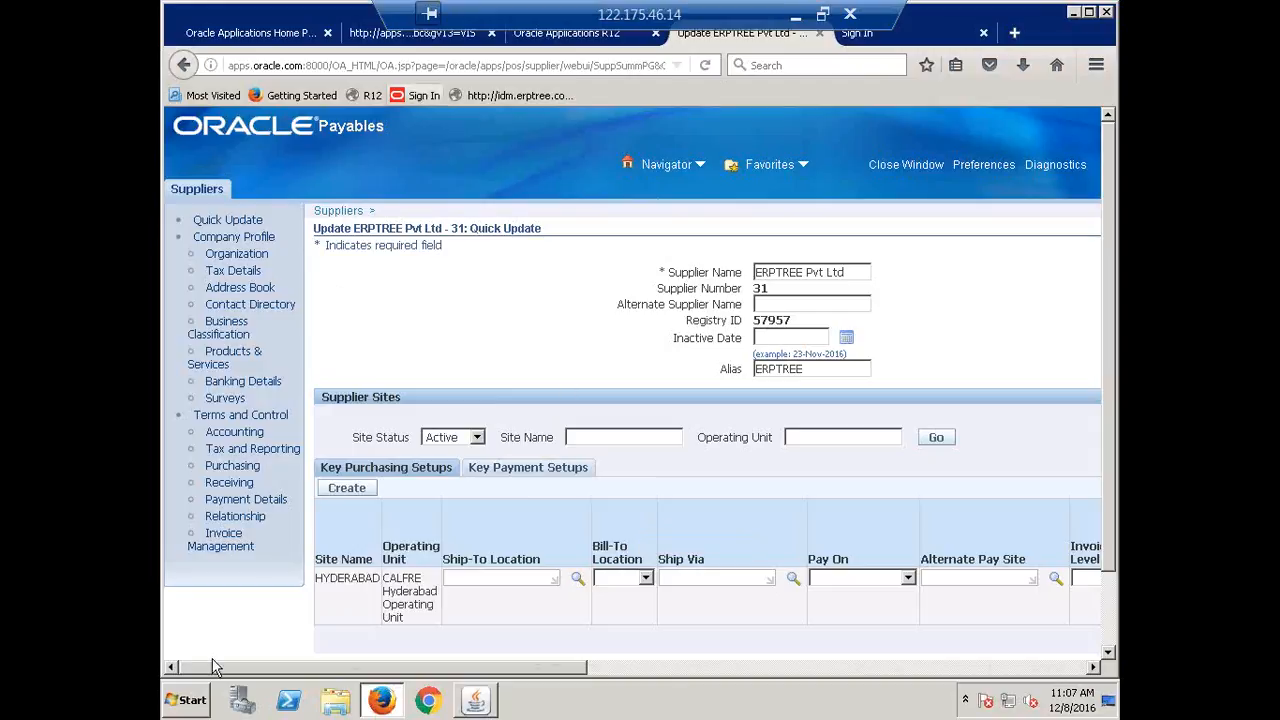
# Open ERPTREE's Invoice Management settings, try the All Invoices payment hold, then cancel to revert it.
pyautogui.click(205, 566)
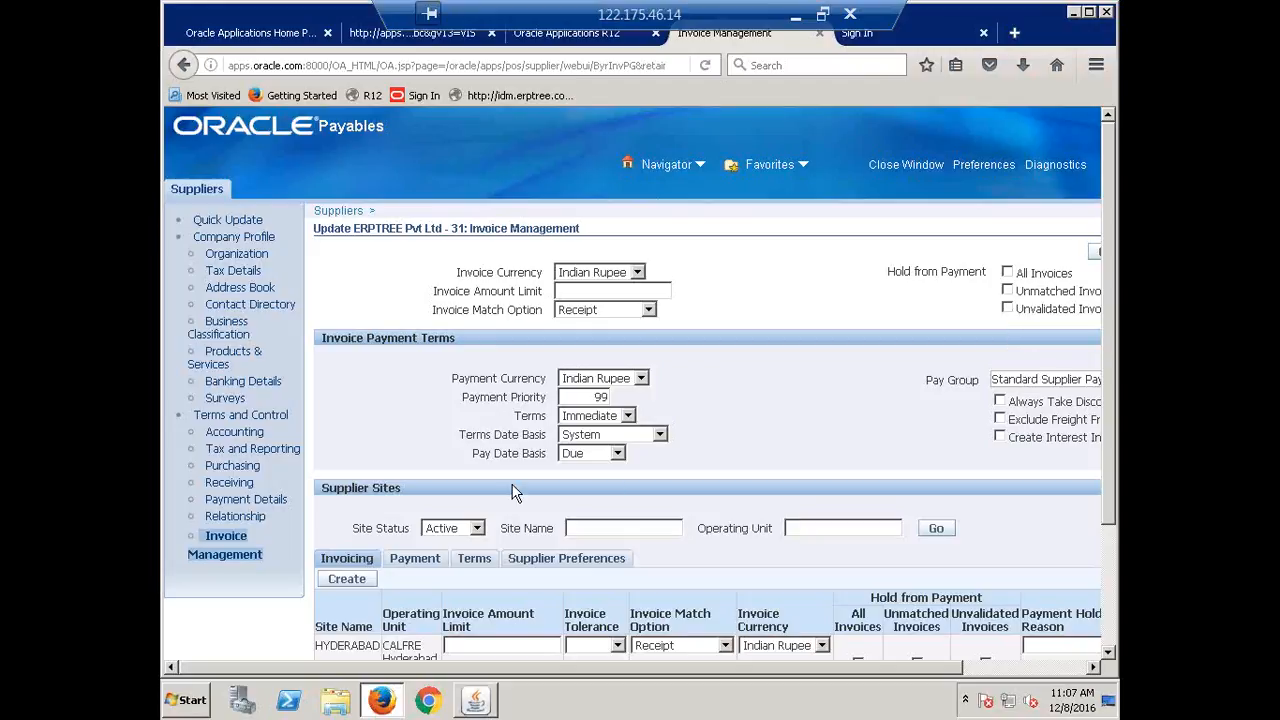
pyautogui.click(1006, 274)
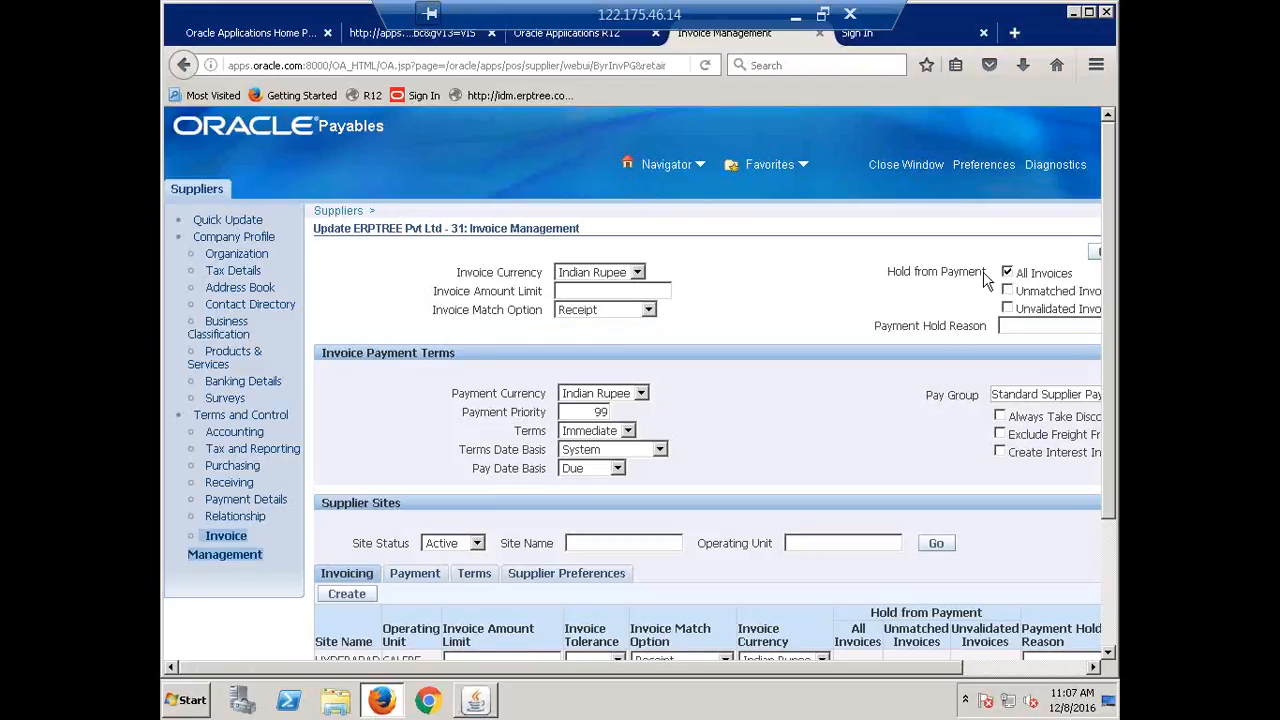
pyautogui.click(1023, 332)
pyautogui.click(1007, 270)
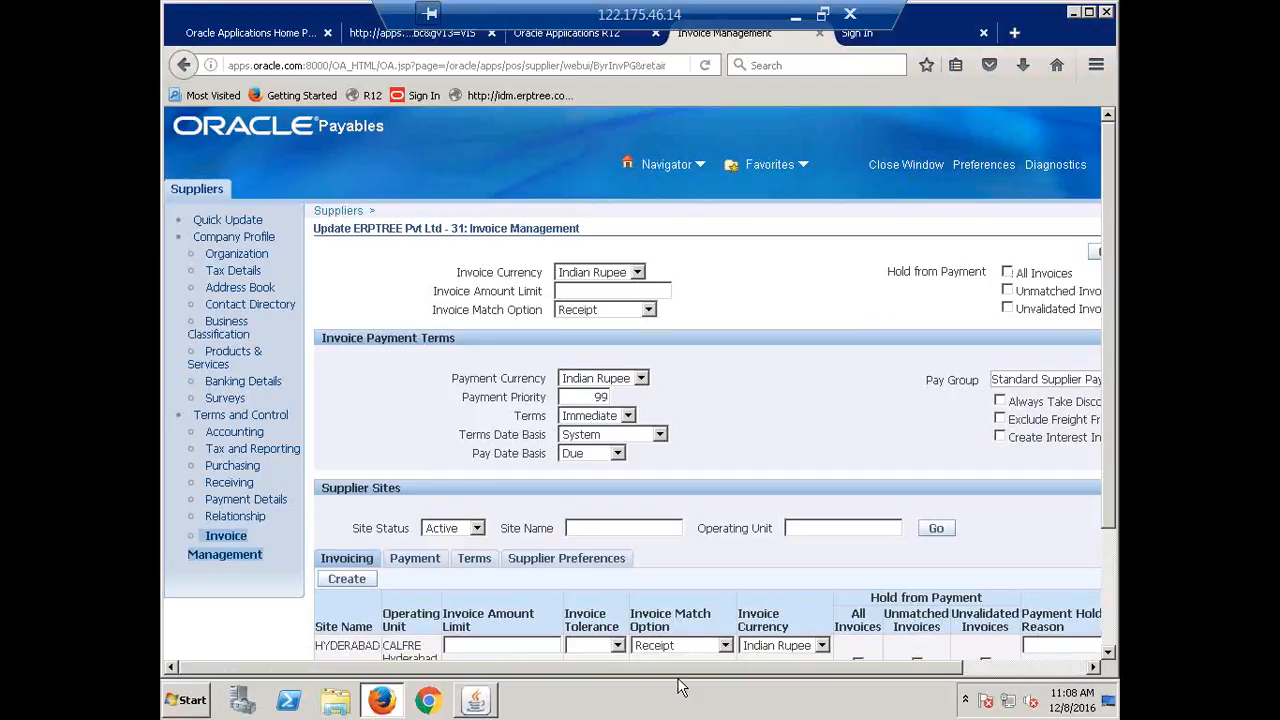
pyautogui.moveTo(731, 672); pyautogui.dragTo(860, 708)
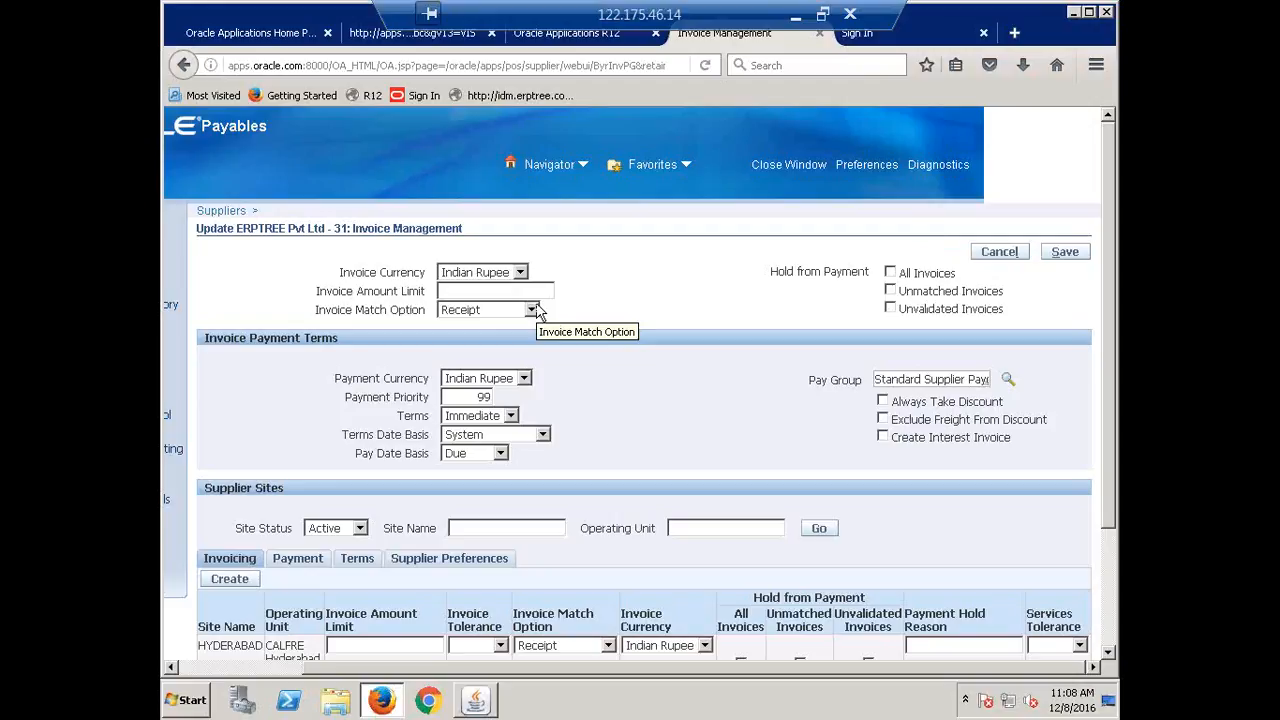
pyautogui.scroll(-3, 537, 311)
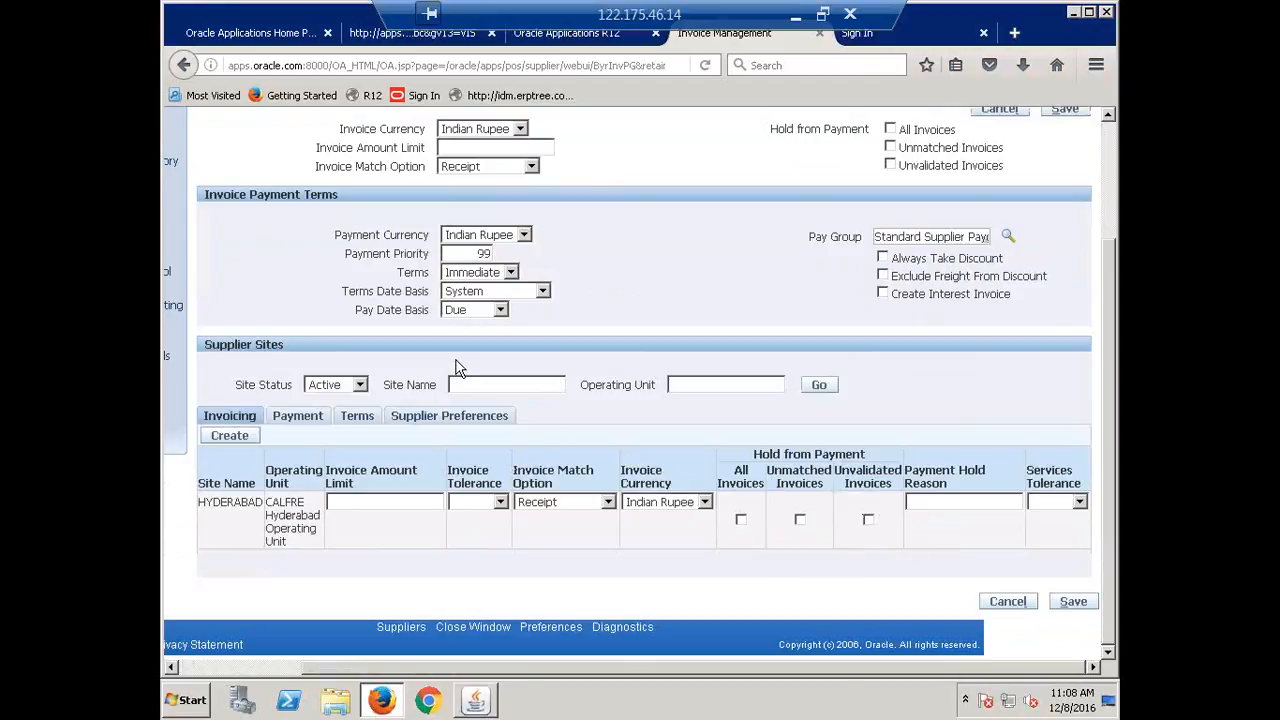
pyautogui.scroll(3, 456, 367)
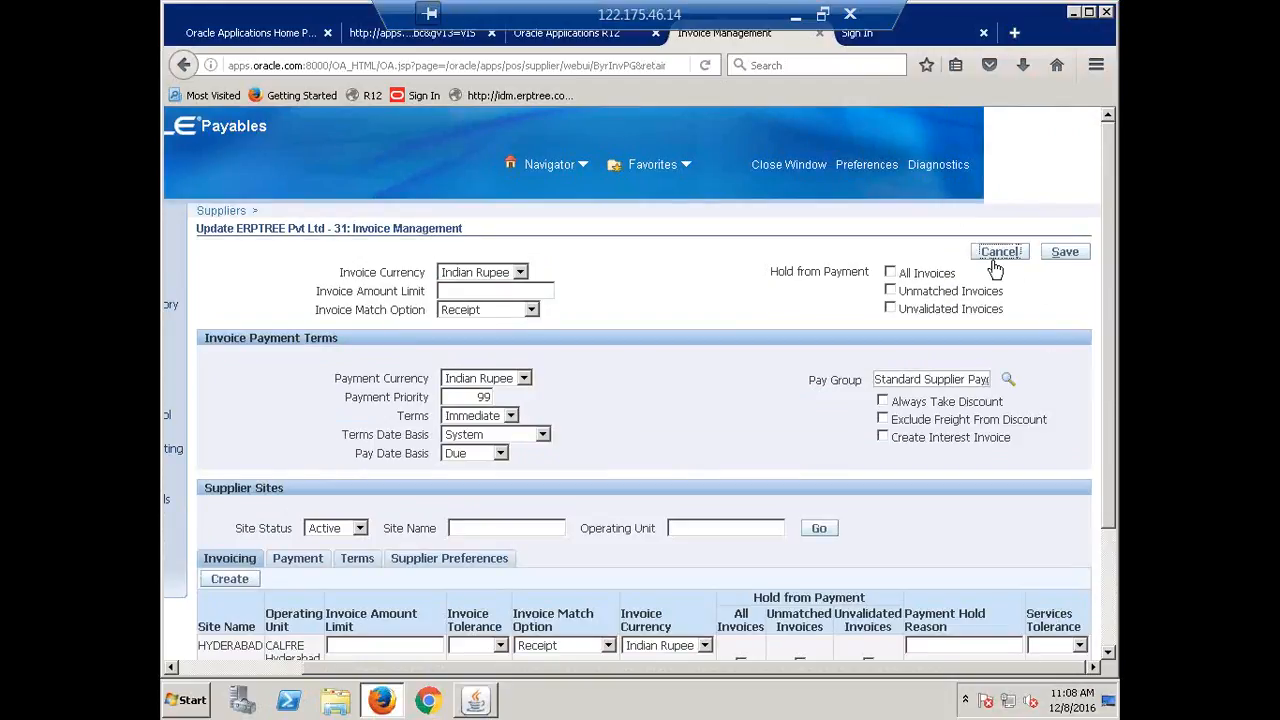
pyautogui.click(996, 251)
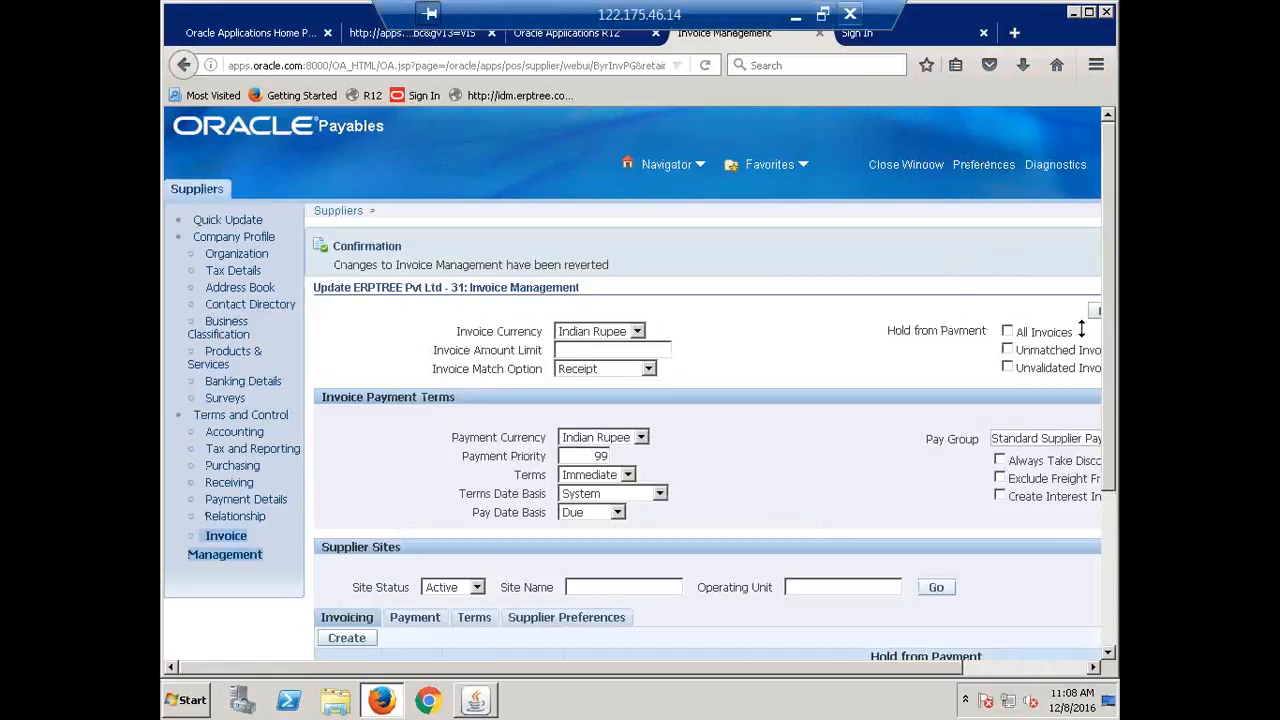
# In the recap workbook, mark Holds & Releaes as Done in cell B348.
pyautogui.click(796, 15)
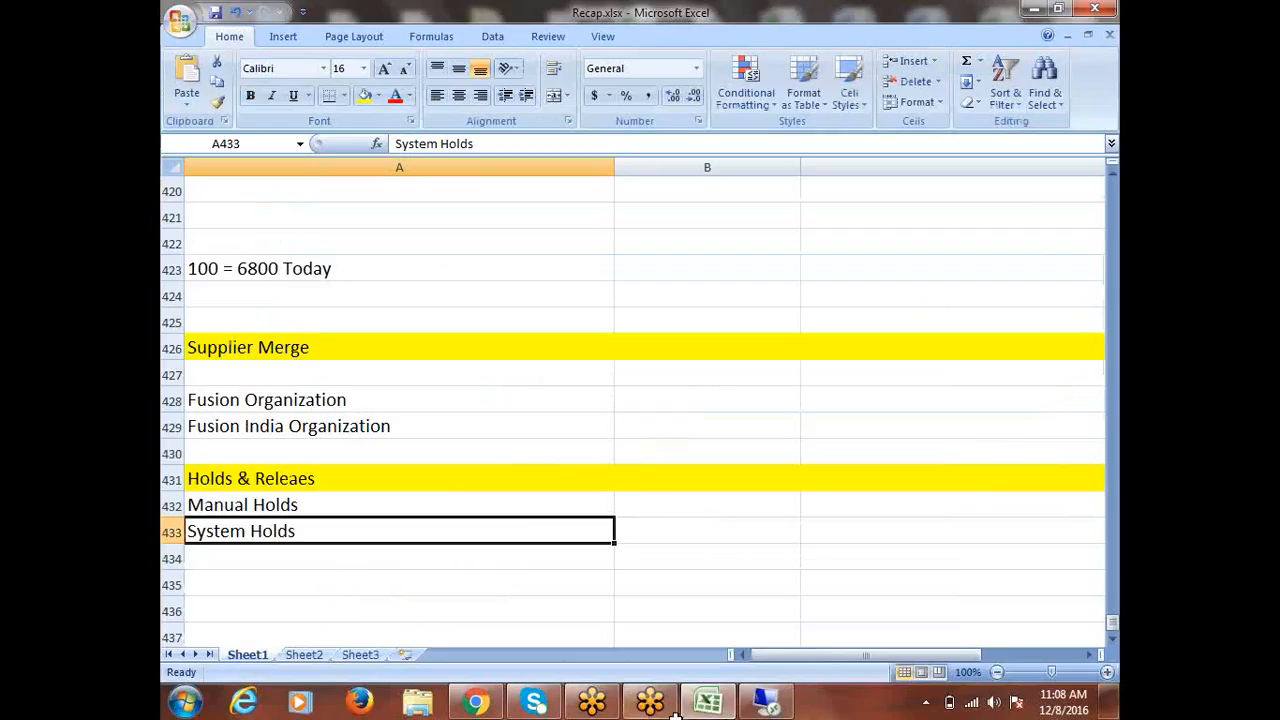
pyautogui.scroll(12, 500, 524)
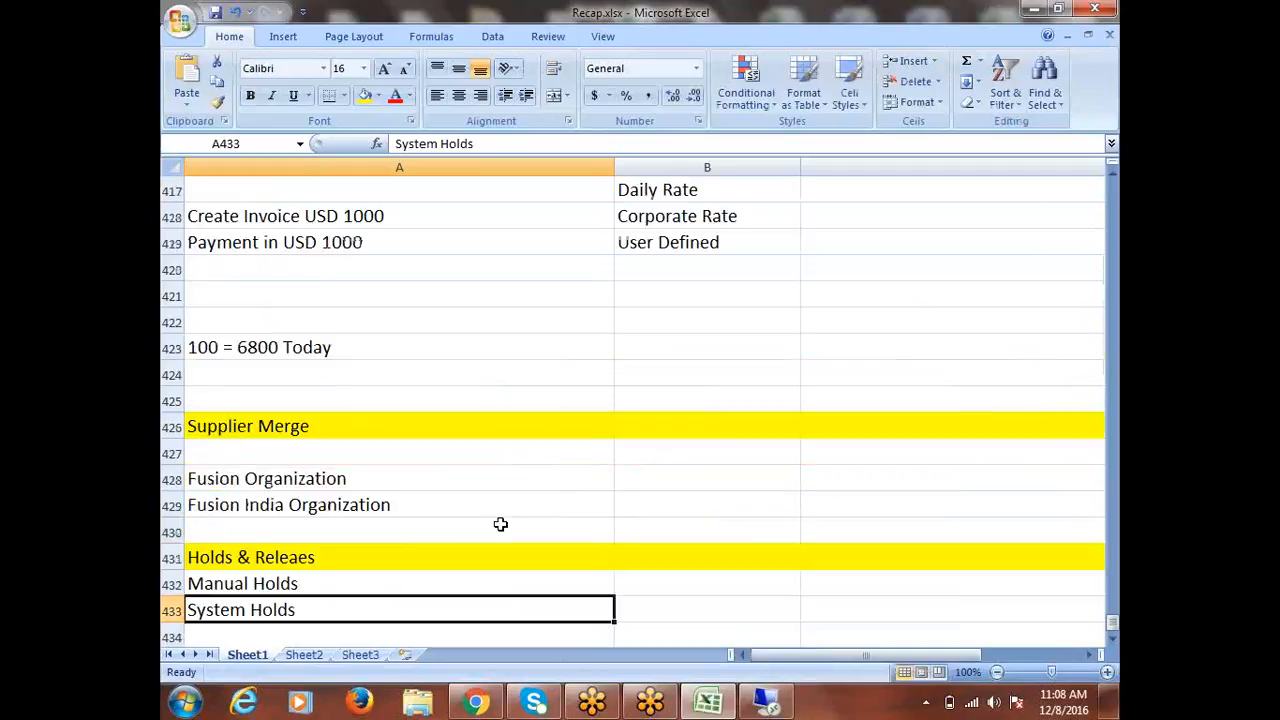
pyautogui.scroll(14, 500, 524)
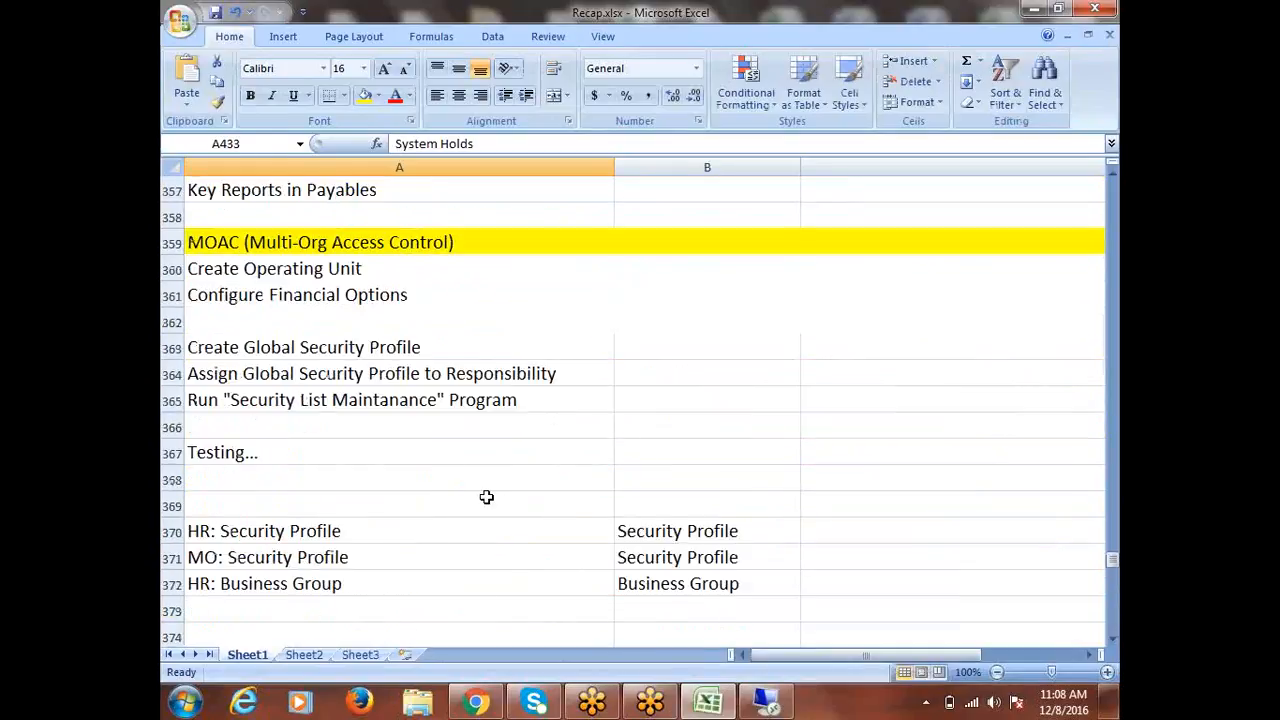
pyautogui.scroll(1, 489, 497)
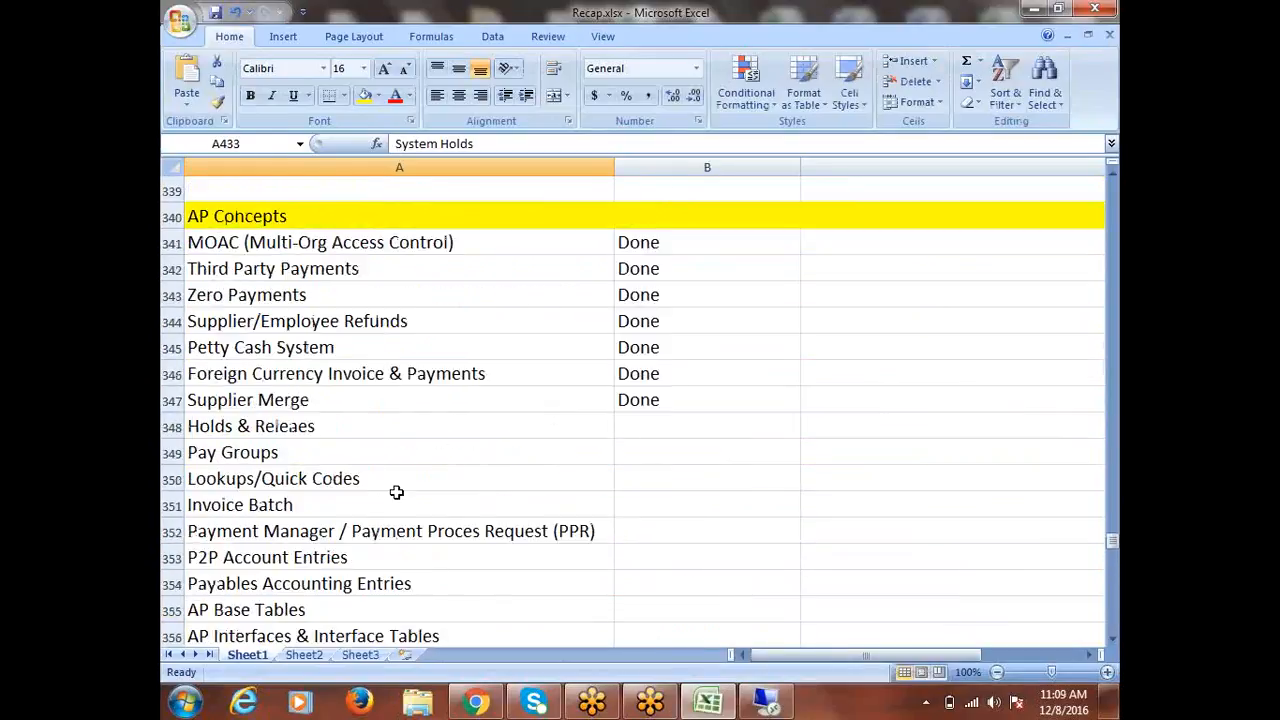
pyautogui.click(318, 401)
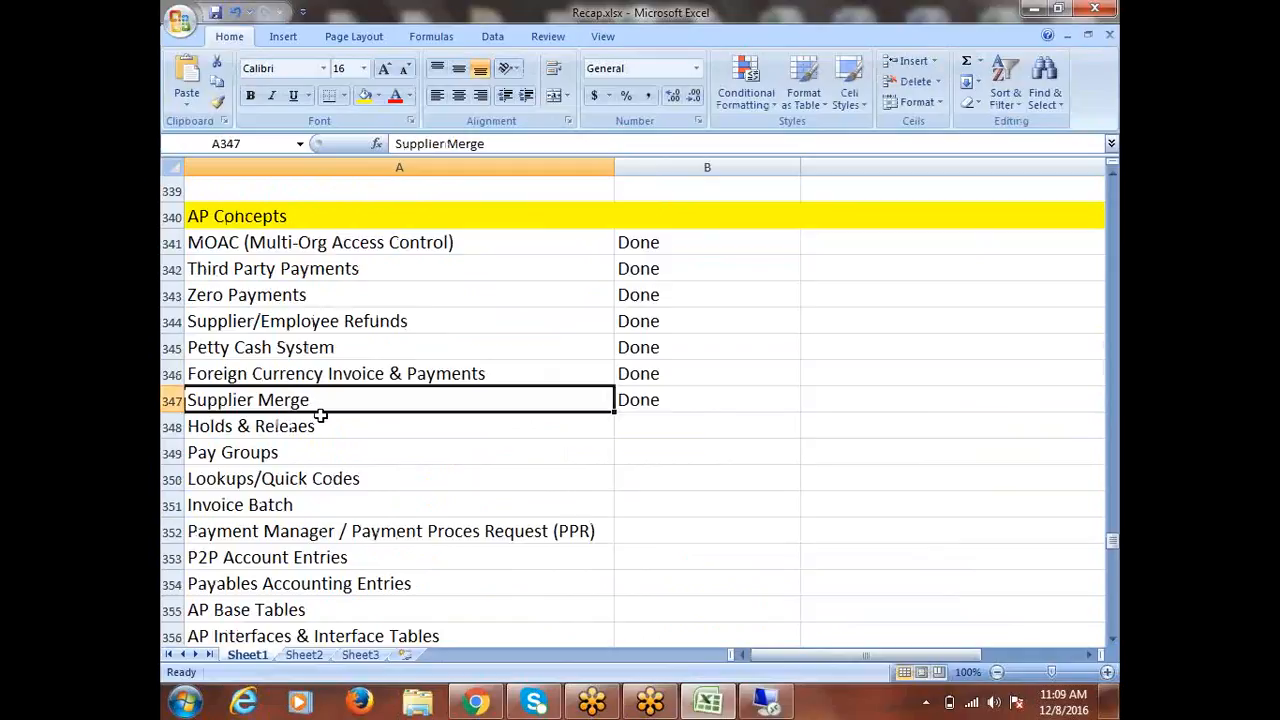
pyautogui.click(322, 428)
pyautogui.press('Right')
pyautogui.write('D')
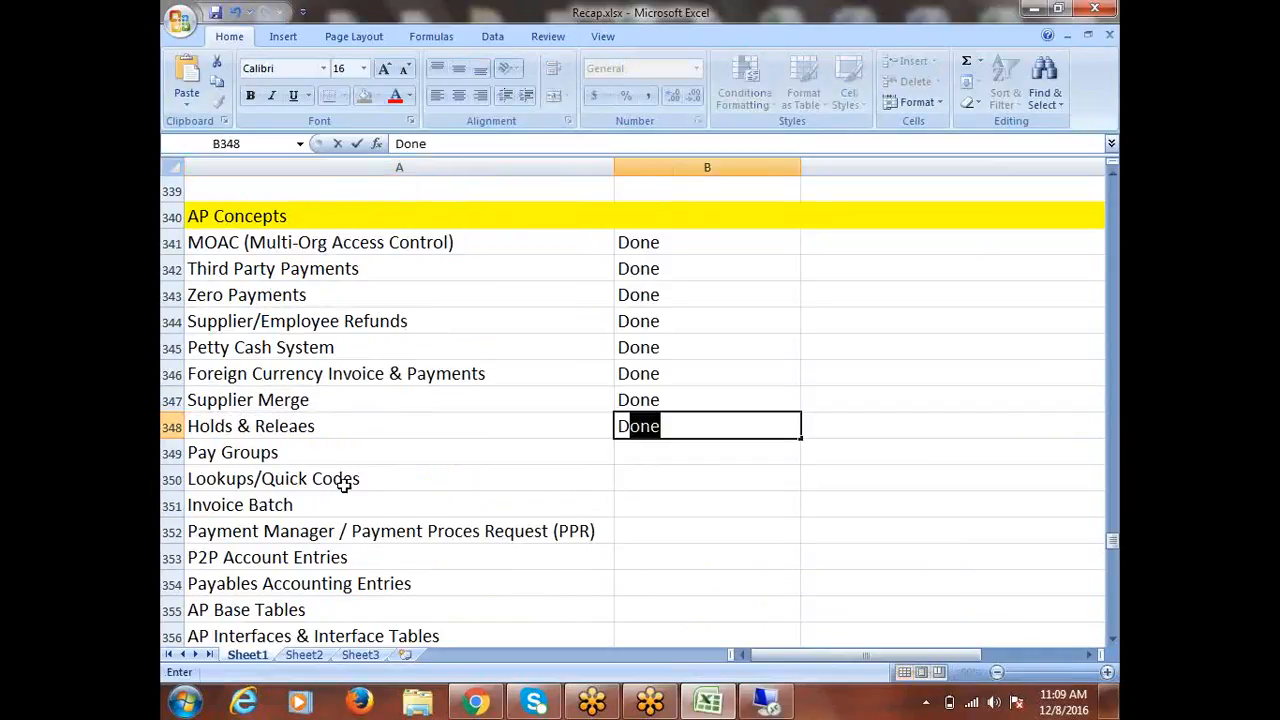
pyautogui.click(286, 450)
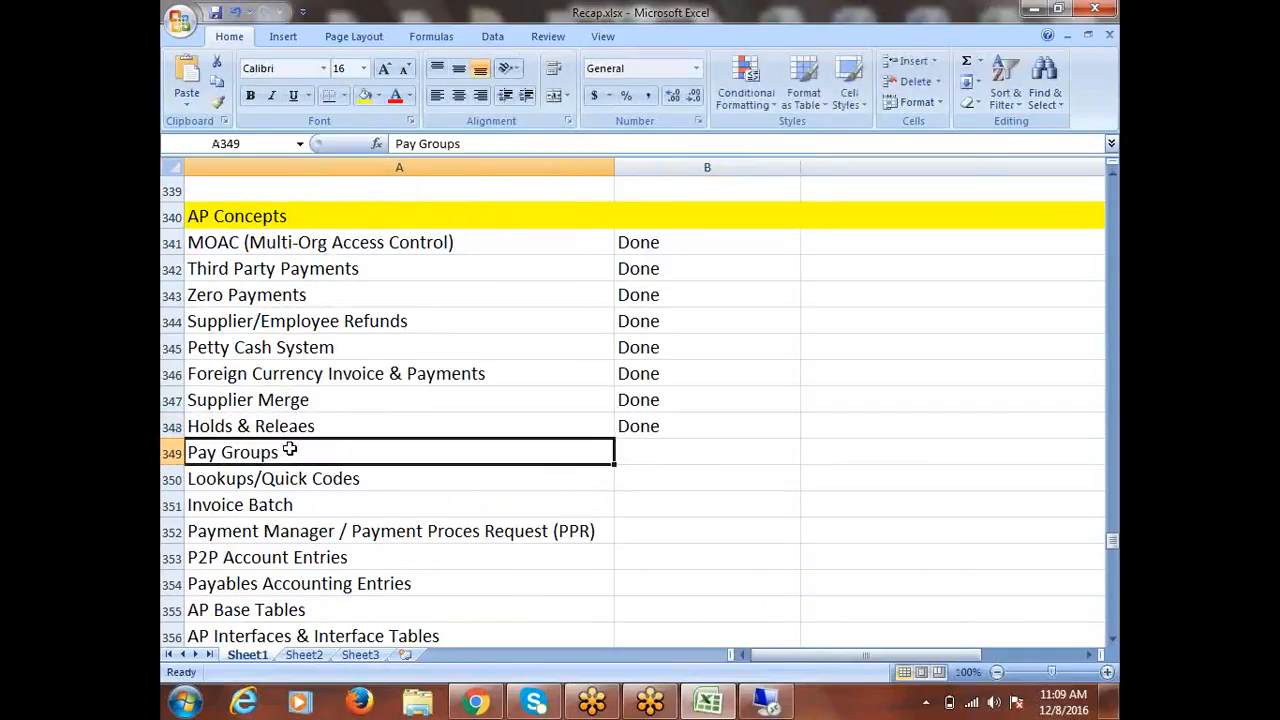
# Copy the Pay Groups heading into cell A435 and save the workbook.
pyautogui.doubleClick(284, 455)
pyautogui.moveTo(284, 455); pyautogui.dragTo(192, 457)
pyautogui.hotkey('ctrl', 'c')
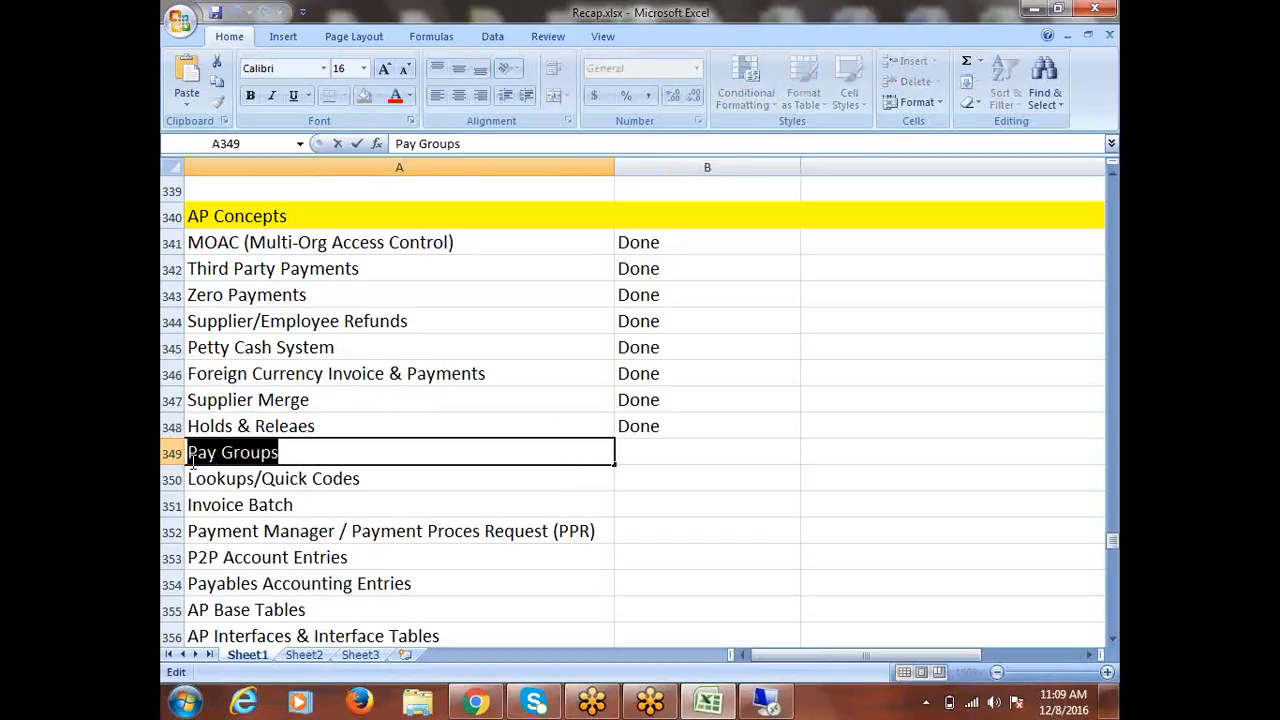
pyautogui.scroll(-7, 544, 517)
pyautogui.scroll(-18, 544, 517)
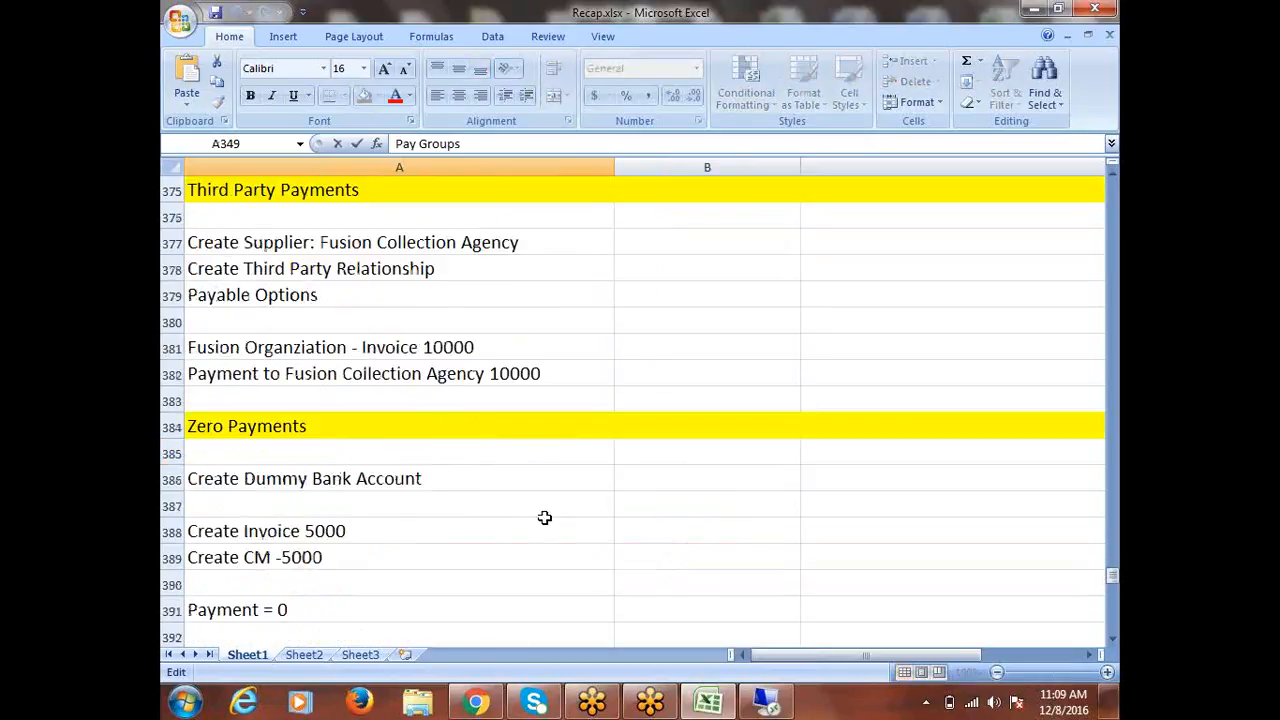
pyautogui.scroll(-5, 544, 520)
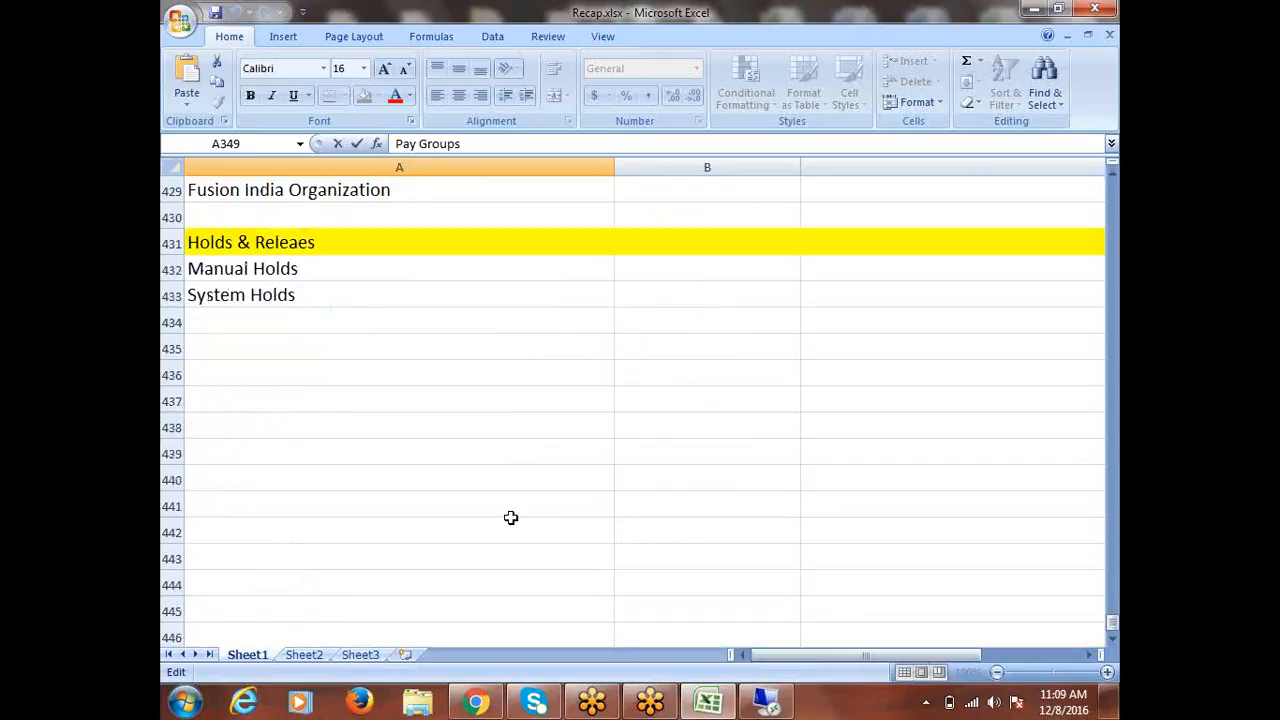
pyautogui.click(170, 345)
pyautogui.hotkey('ctrl', 'v')
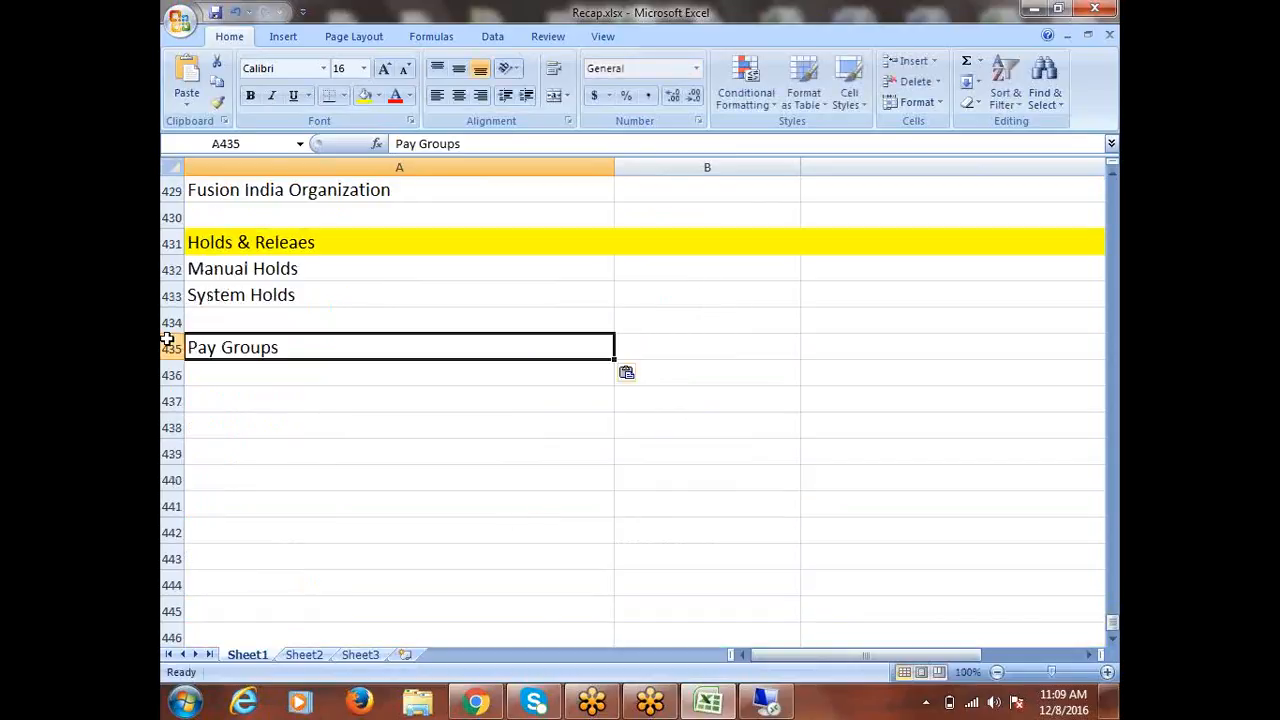
pyautogui.hotkey('ctrl', 's')
# Fill row 435 yellow, save the recap, and return to the Oracle session.
pyautogui.click(163, 347)
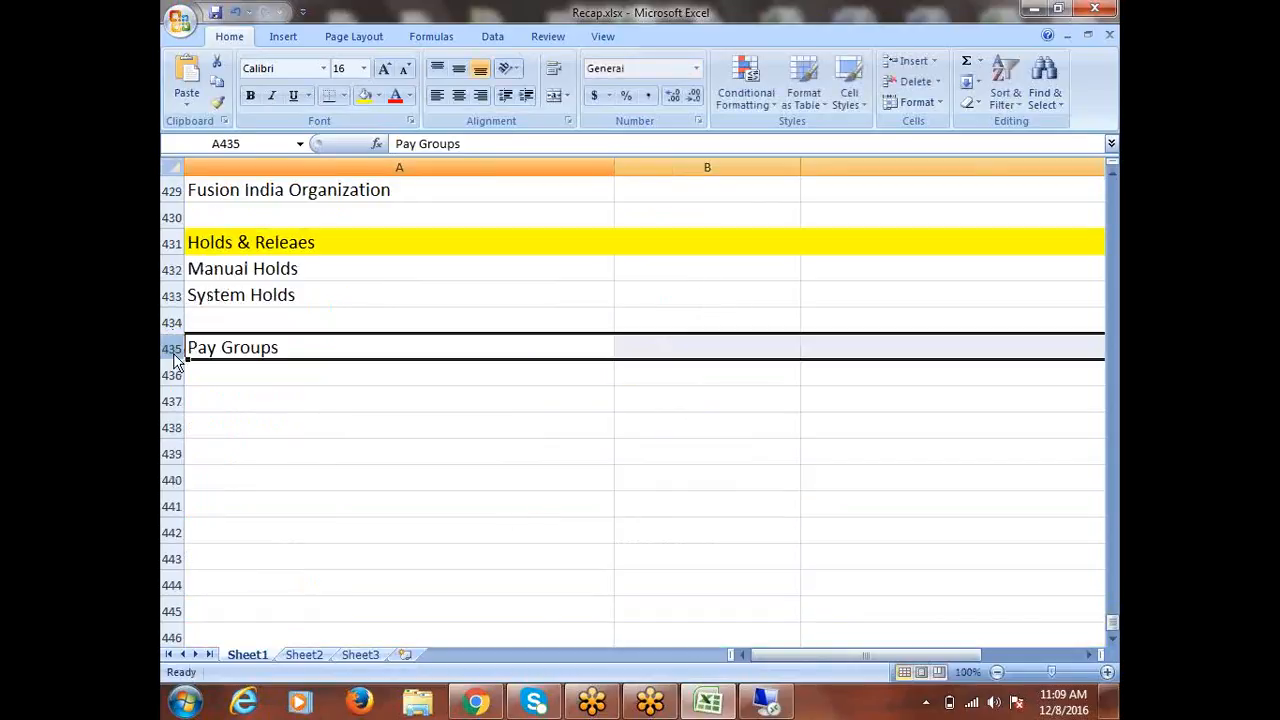
pyautogui.click(365, 95)
pyautogui.hotkey('ctrl', 's')
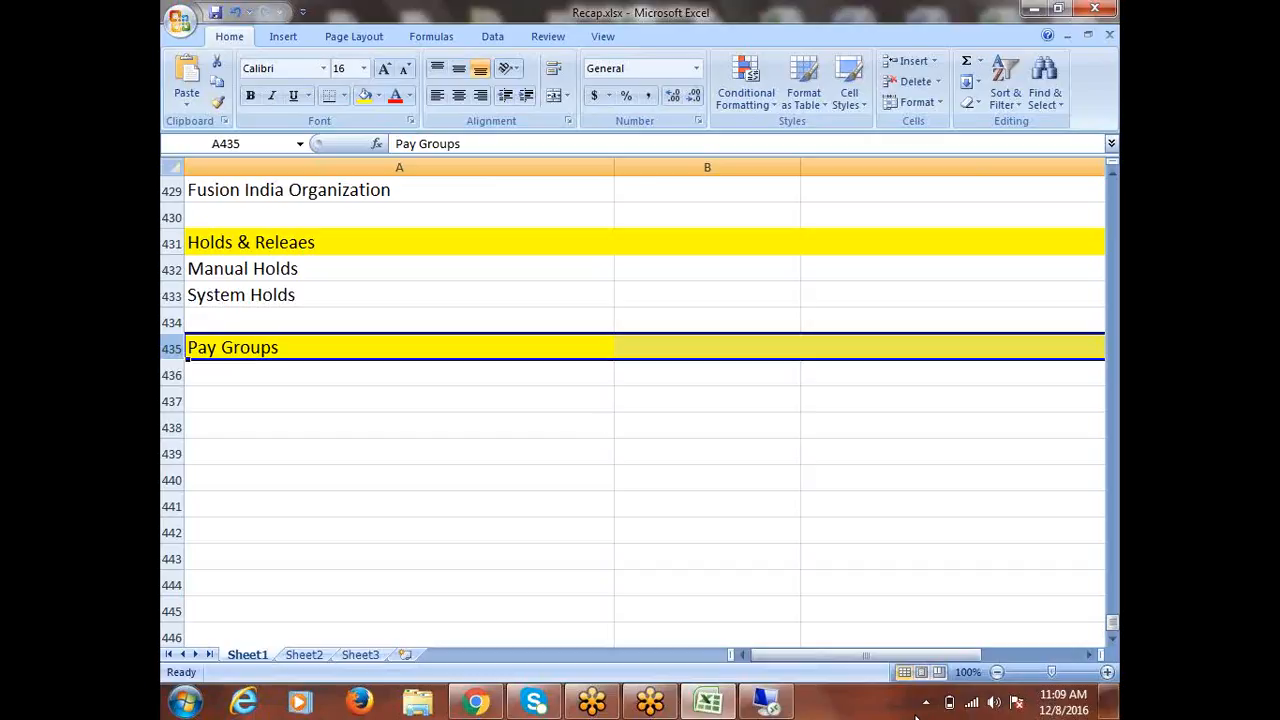
pyautogui.click(213, 14)
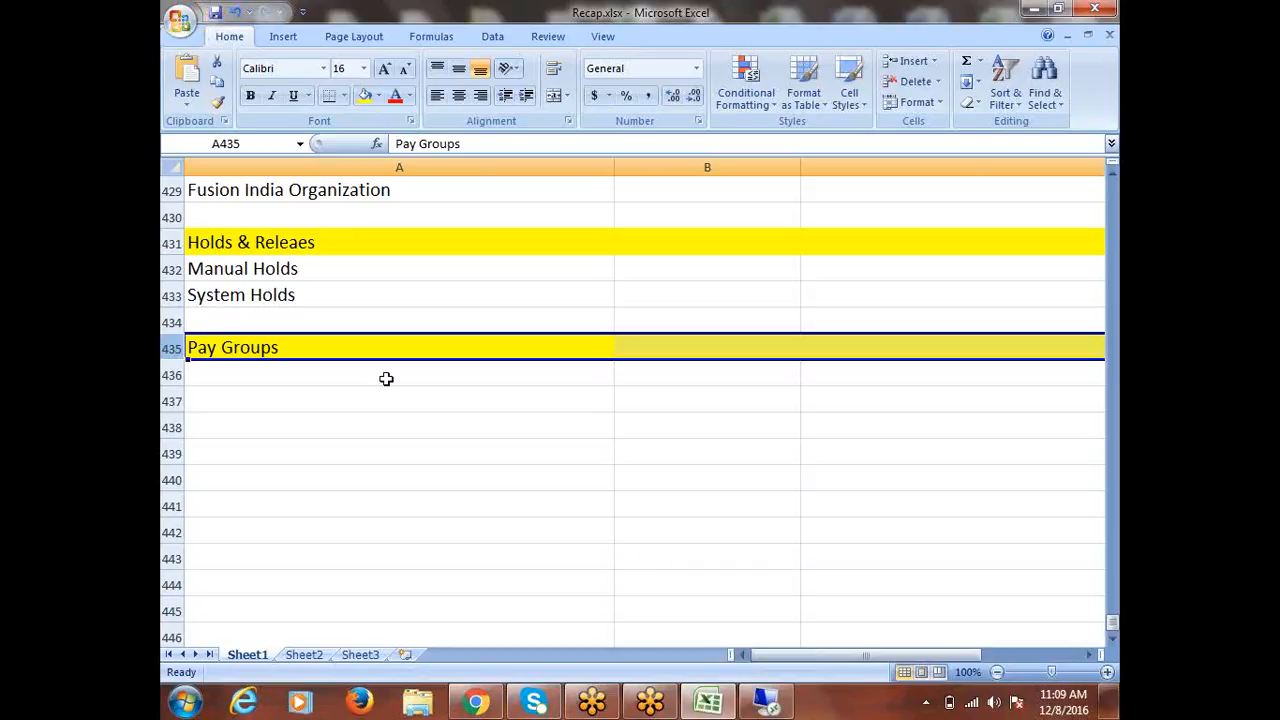
pyautogui.click(262, 356)
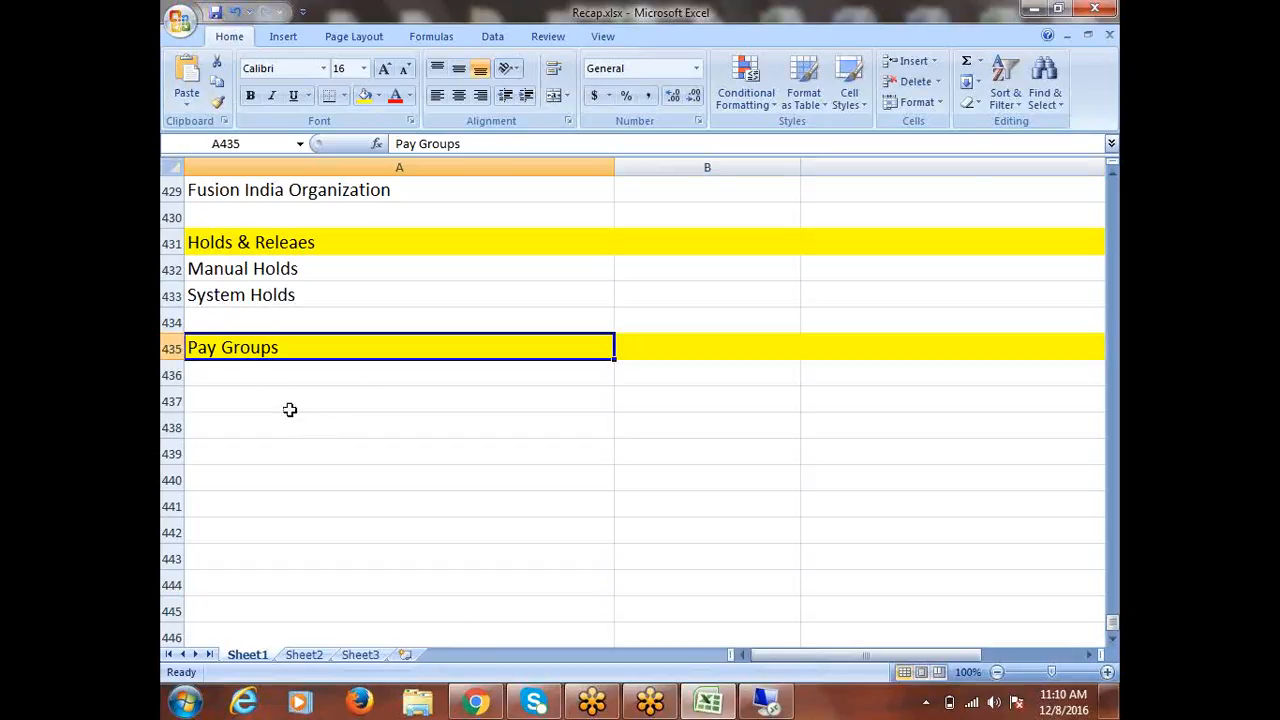
pyautogui.click(775, 710)
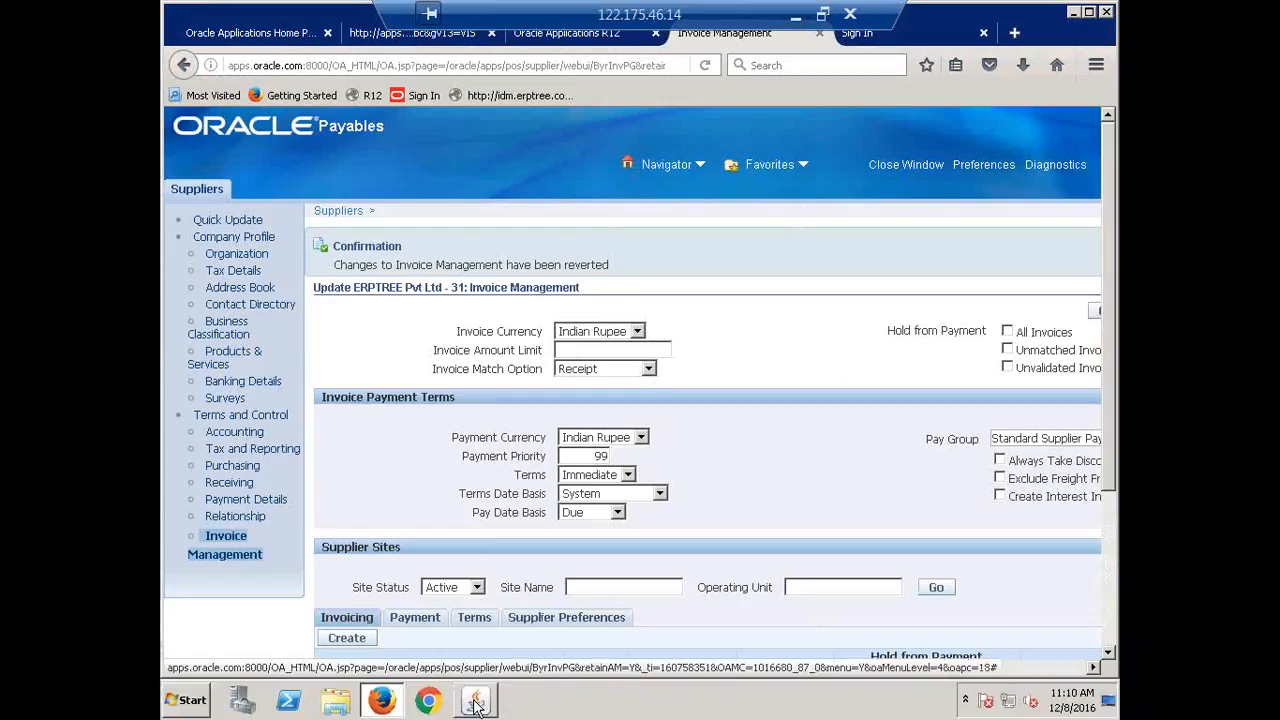
# Open the Purchasing lookups form from Setup > Lookups in the Navigator.
pyautogui.click(475, 705)
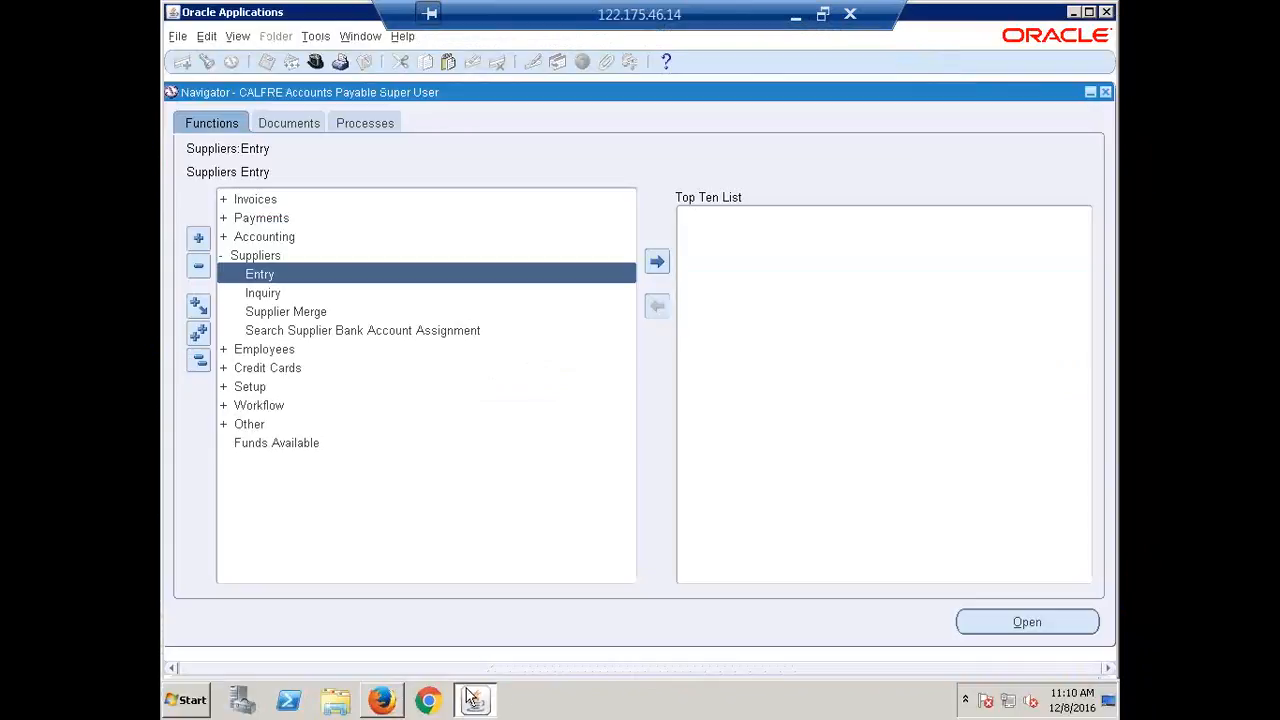
pyautogui.click(197, 362)
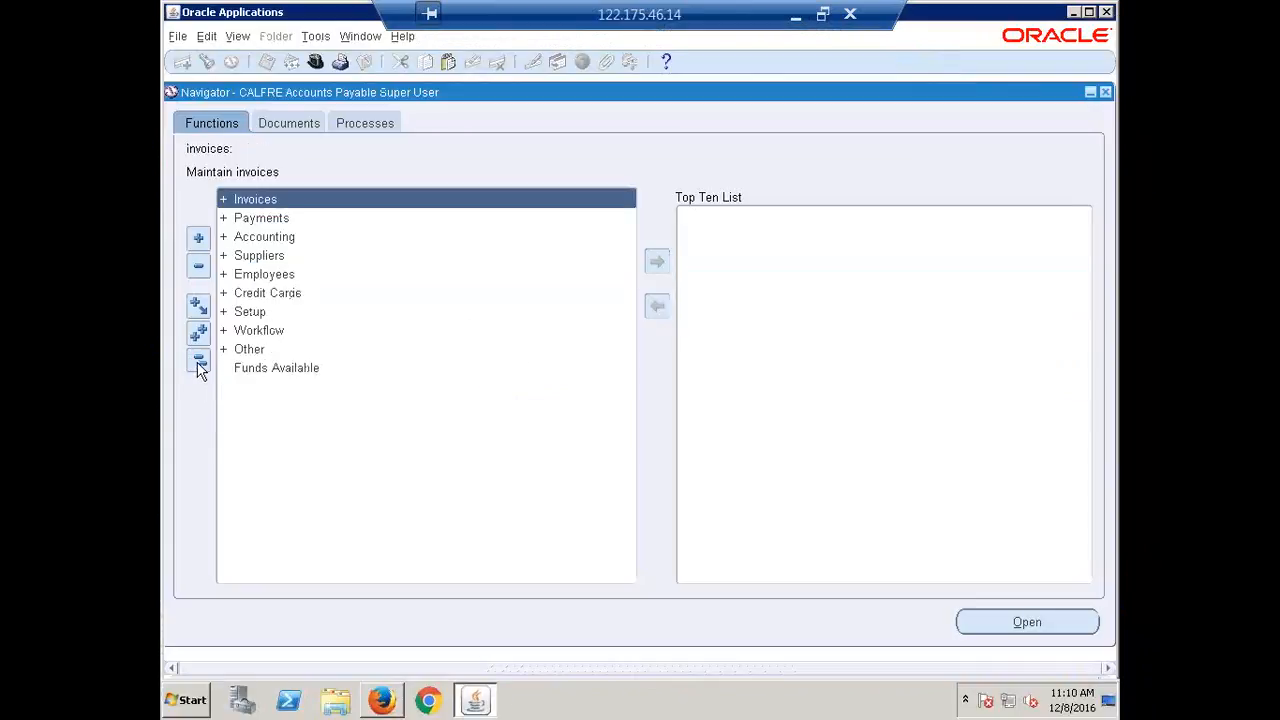
pyautogui.doubleClick(264, 310)
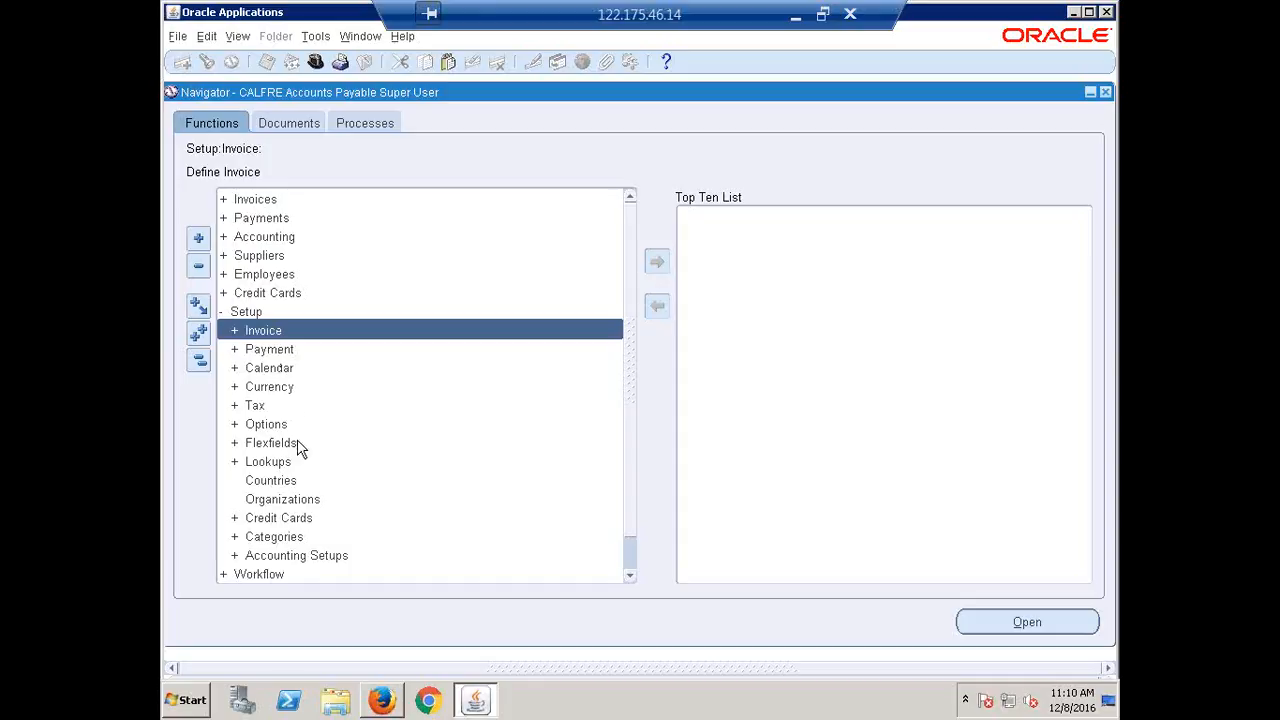
pyautogui.doubleClick(277, 463)
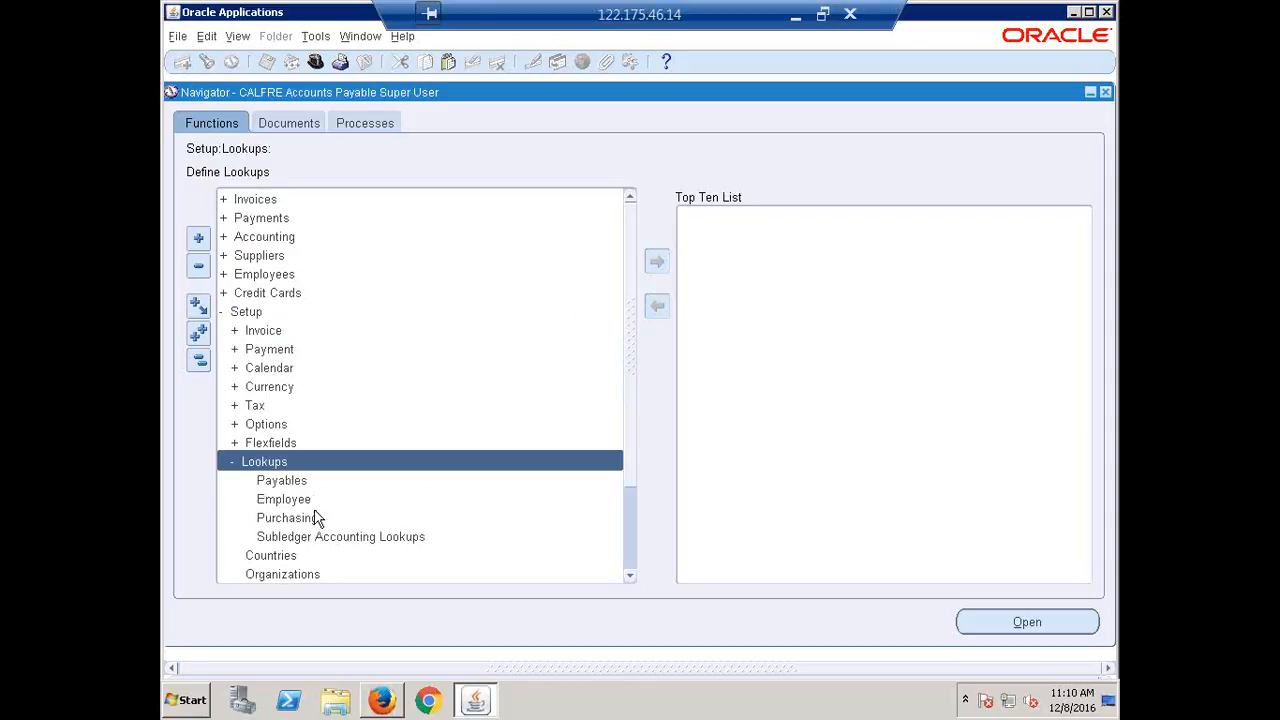
pyautogui.doubleClick(305, 523)
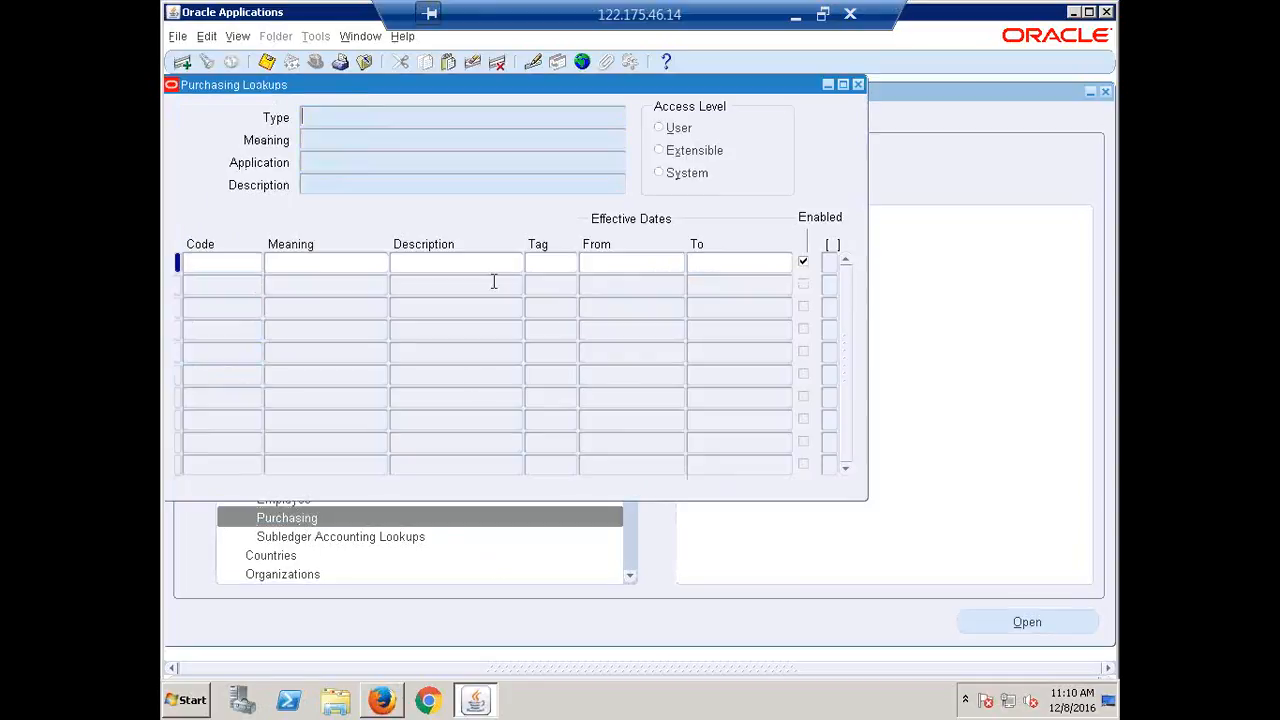
# Query lookups by Meaning 'Valid Fay%' to bring up the PAY GROUP lookup.
pyautogui.write('%')
pyautogui.press('BackSpace')
pyautogui.press('Tab')
pyautogui.write('Valid Fay%')
pyautogui.hotkey('ctrl', 'F11')
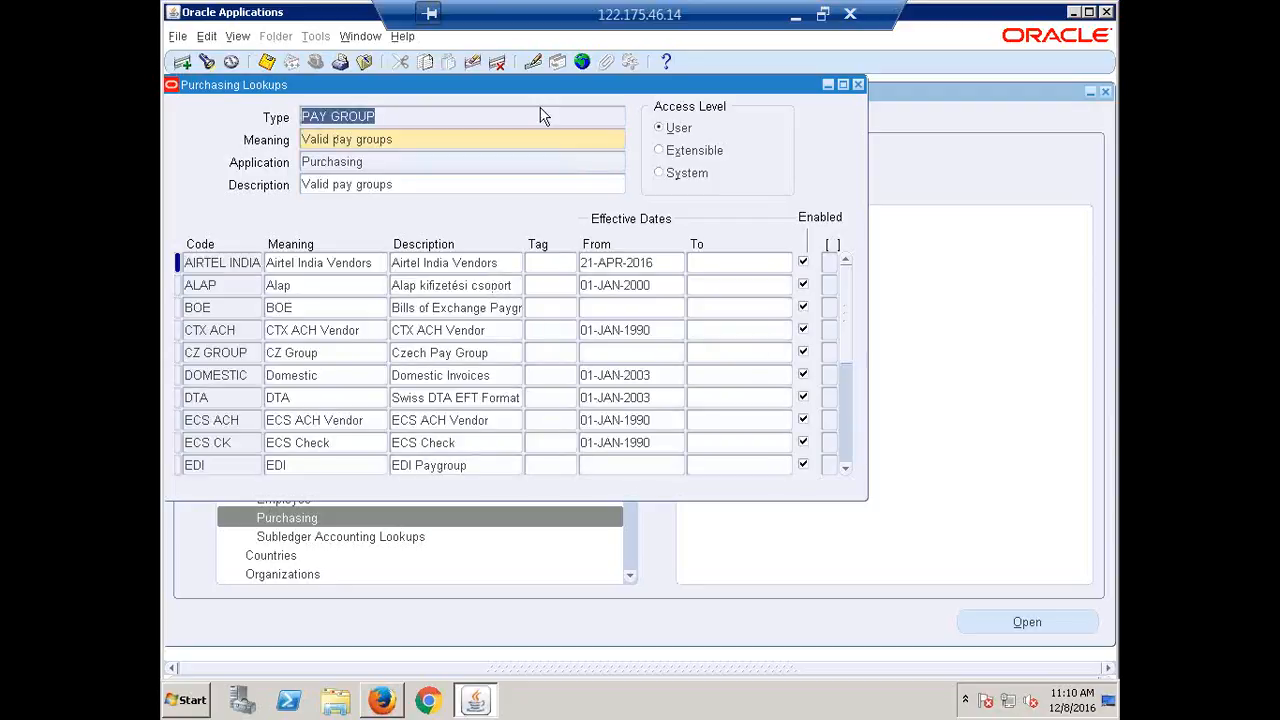
# Add a PAY GROUP code CALFRE FOREIGN with meaning 'CALFRE Foreign Vendor'.
pyautogui.moveTo(340, 88); pyautogui.dragTo(506, 117)
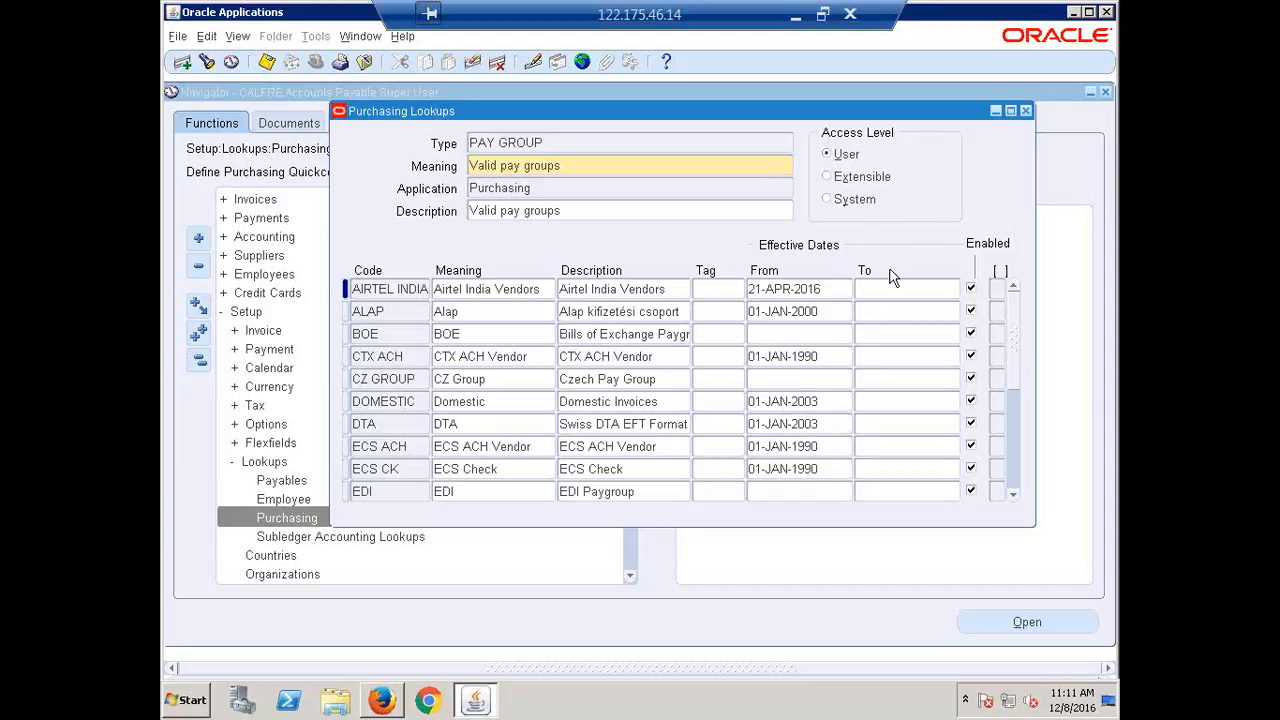
pyautogui.click(410, 338)
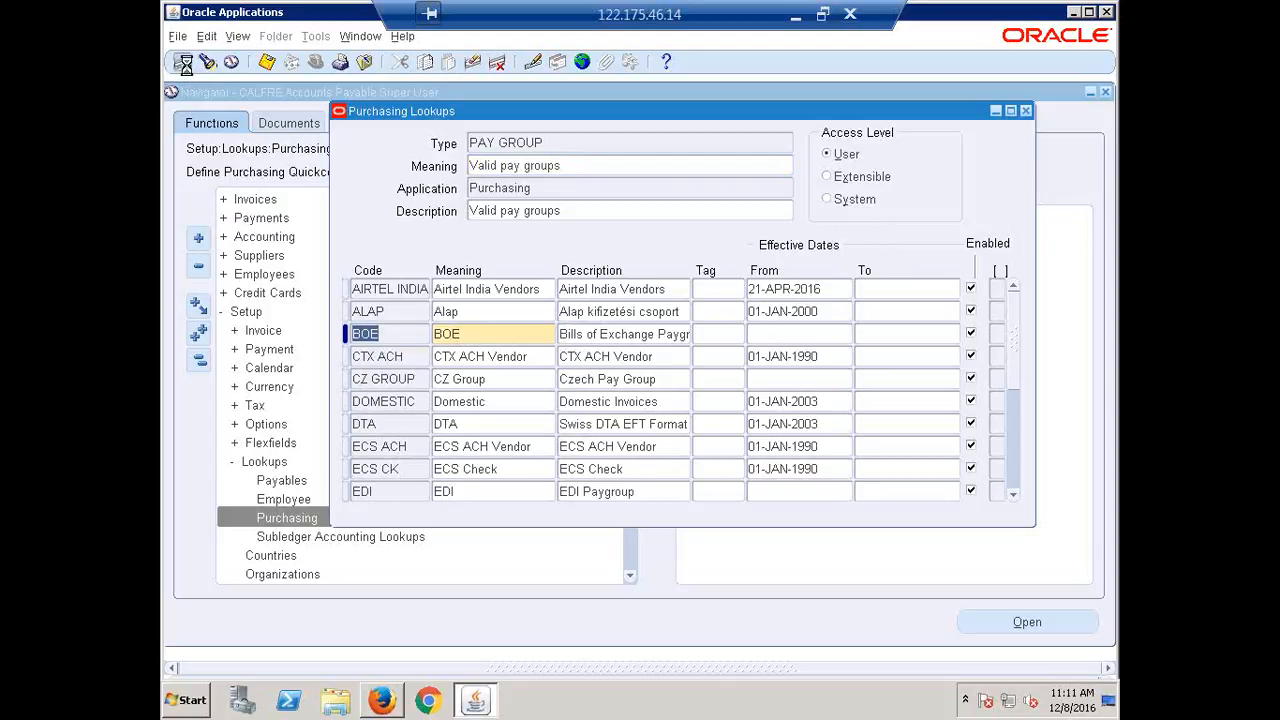
pyautogui.click(182, 62)
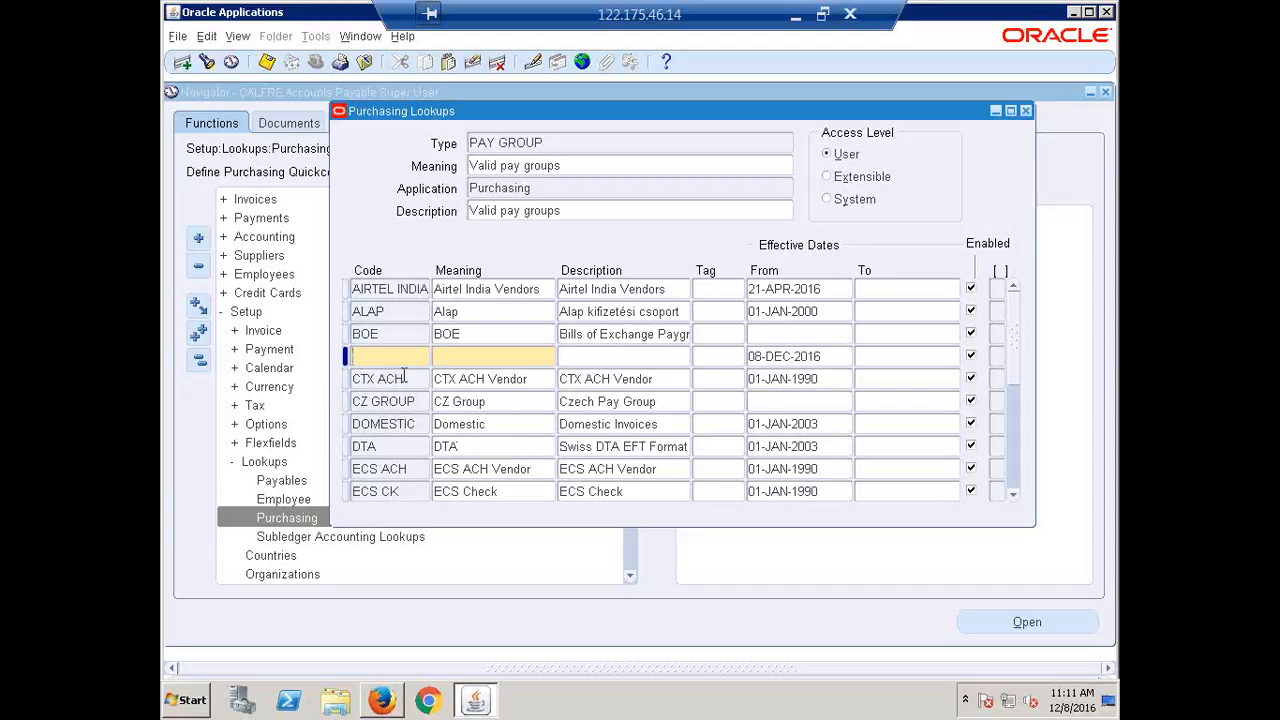
pyautogui.write('CALFRE')
pyautogui.write('FOREIGN')
pyautogui.press('Tab')
pyautogui.write('Cal')
pyautogui.press('BackSpace')
pyautogui.press('BackSpace')
pyautogui.press('BackSpace')
pyautogui.write('CALFRE Fo')
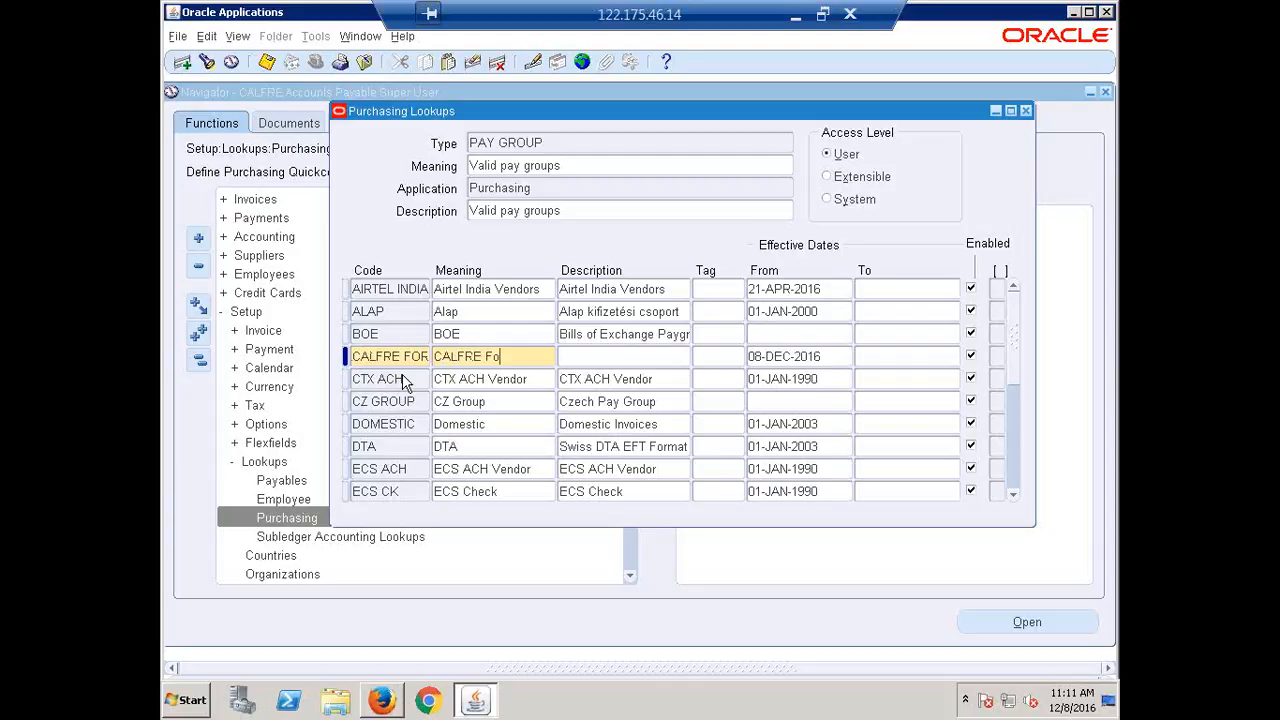
pyautogui.write('reign Vendors')
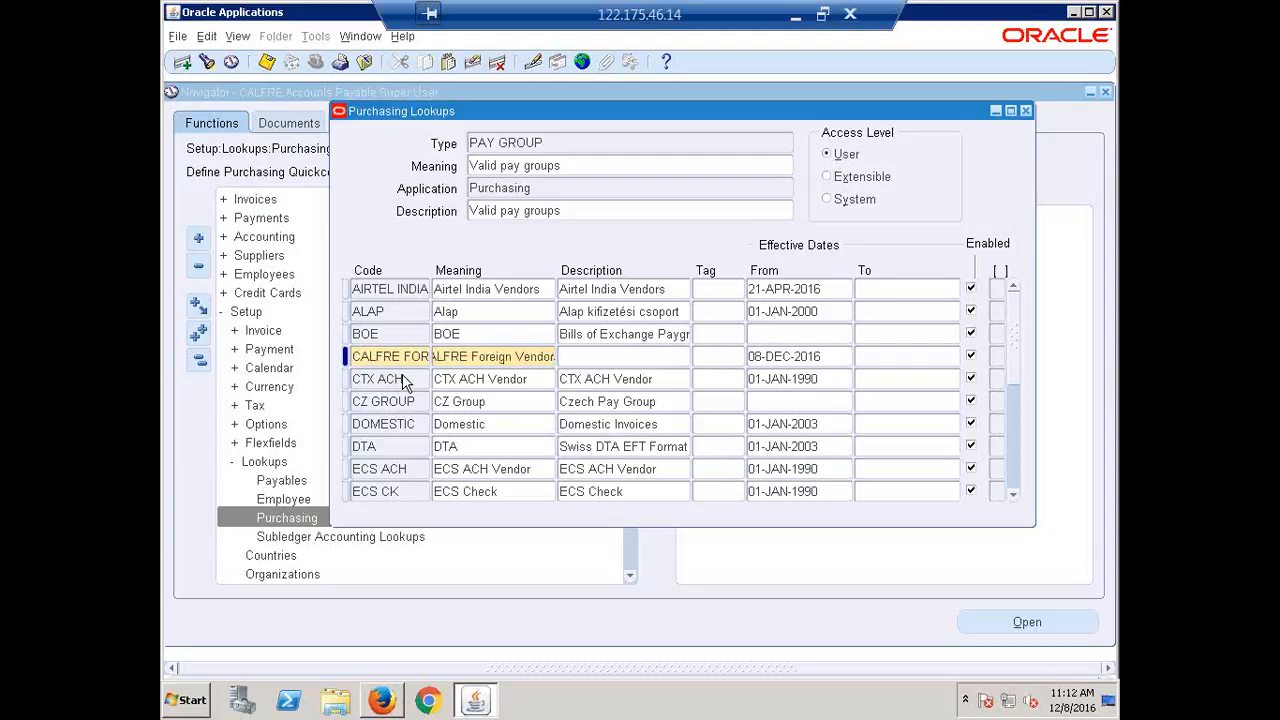
pyautogui.press('Tab')
# Copy the meaning into Description, save the new lookup, and close Purchasing Lookups.
pyautogui.doubleClick(472, 361)
pyautogui.hotkey('ctrl', 'c')
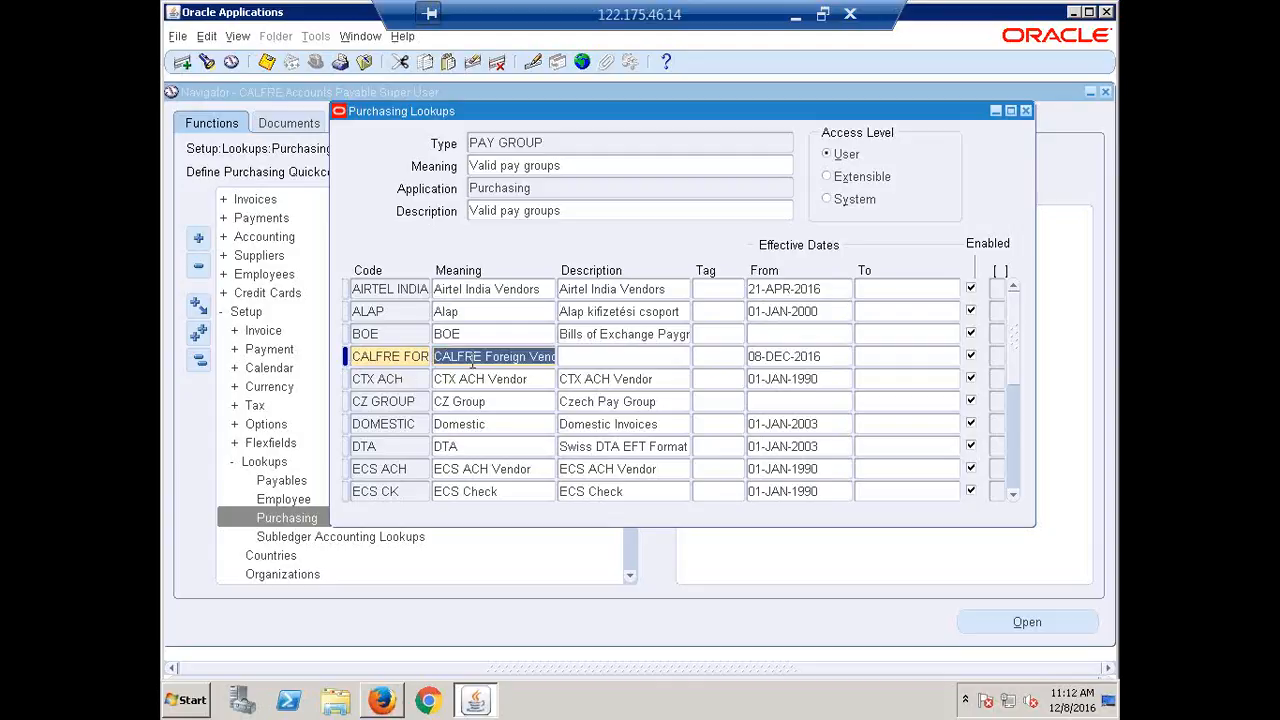
pyautogui.click(608, 358)
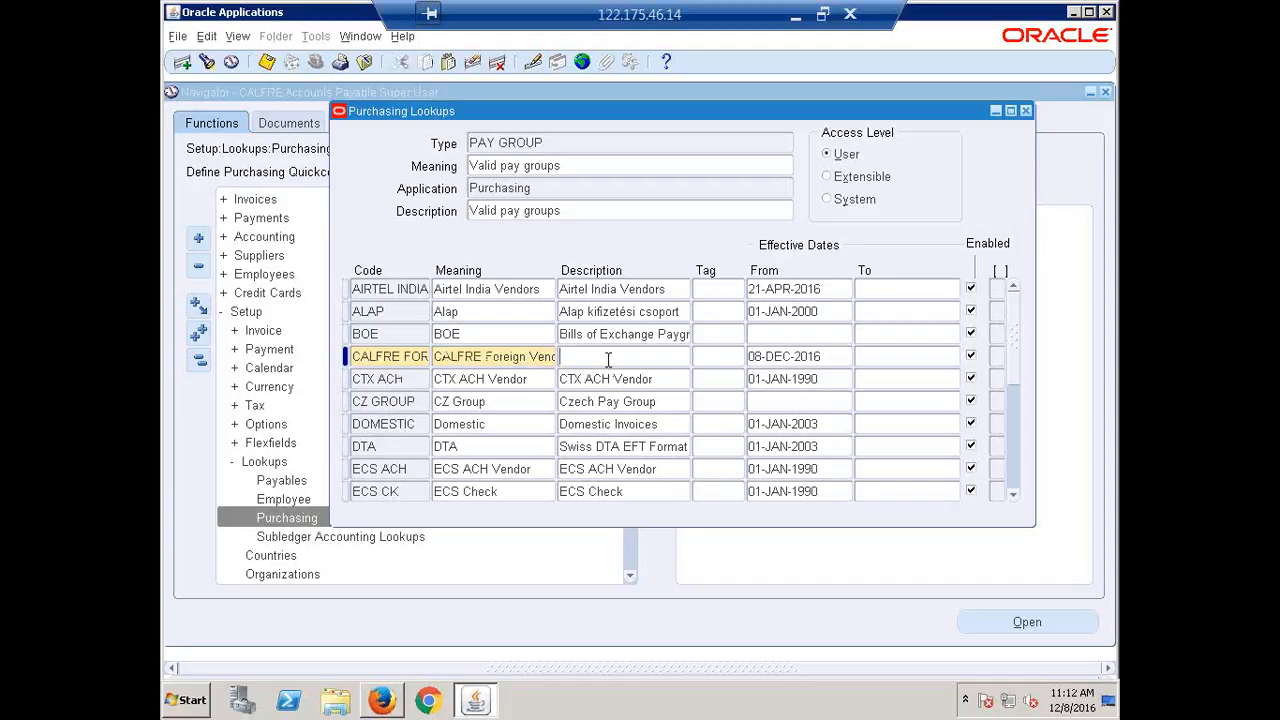
pyautogui.hotkey('ctrl', 'v')
pyautogui.hotkey('ctrl', 's')
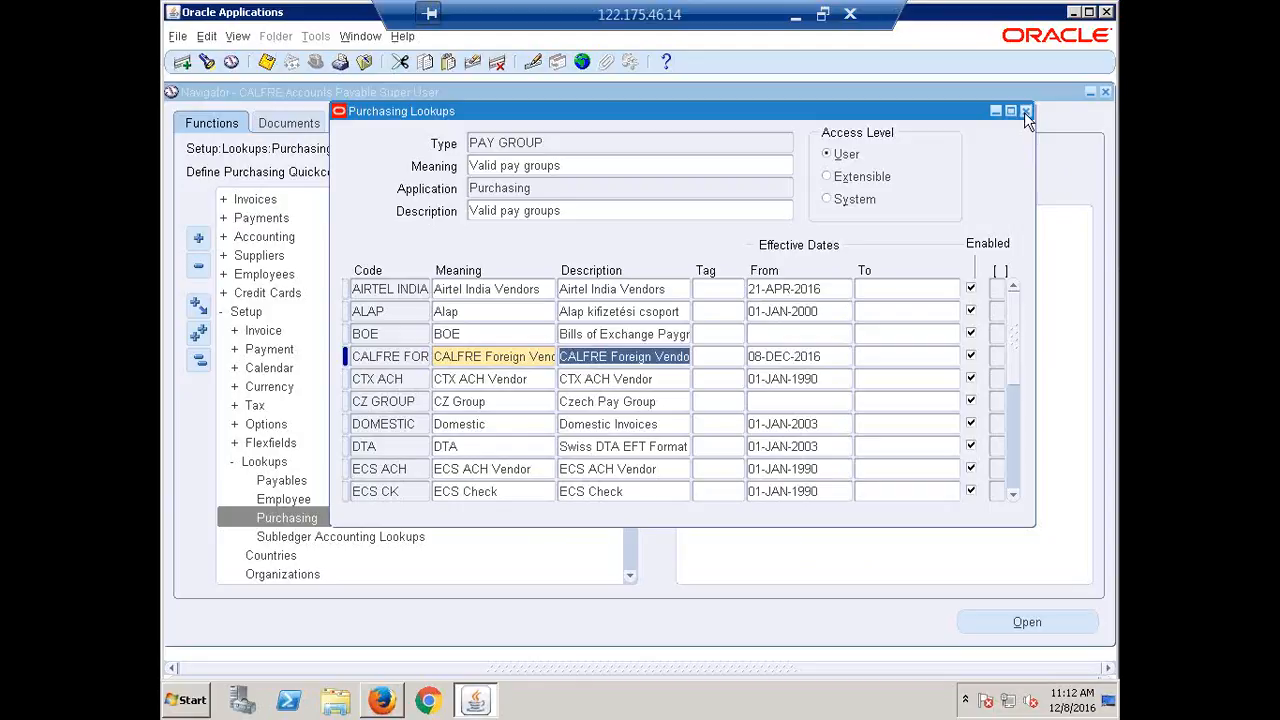
pyautogui.click(1025, 111)
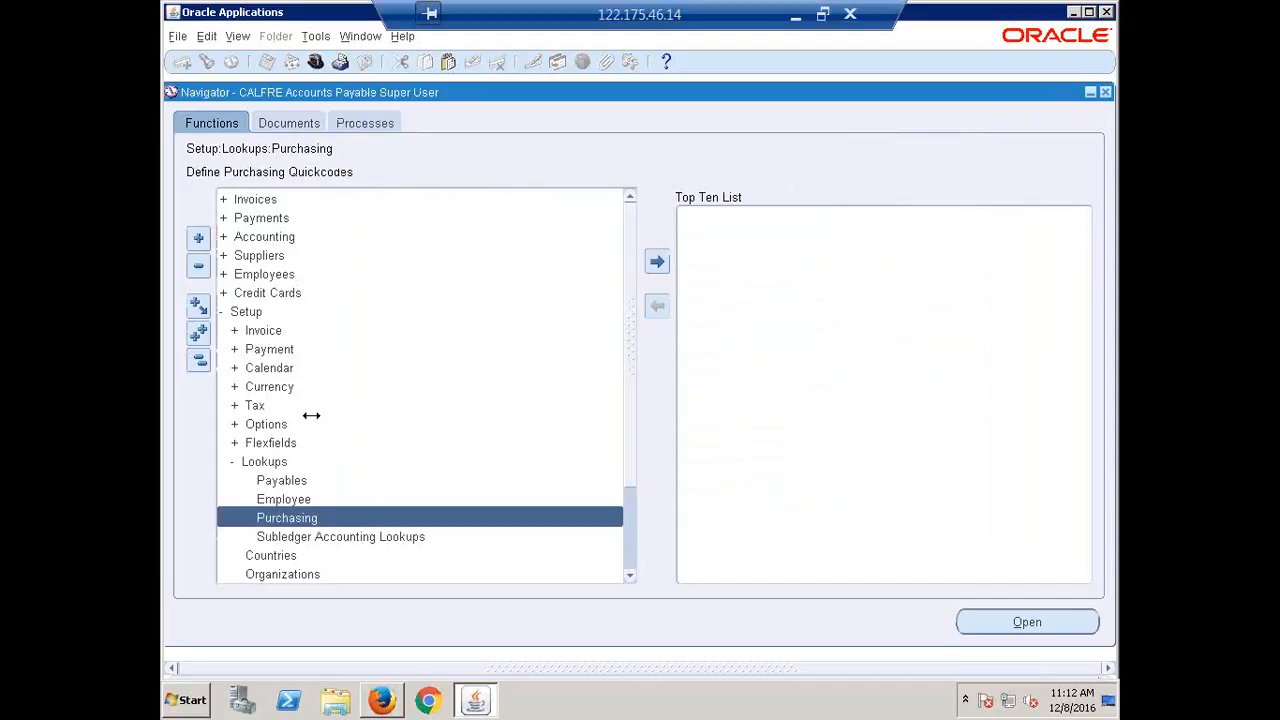
# Find supplier ERPTREE through Suppliers > Entry and open its Invoice Management page.
pyautogui.click(199, 361)
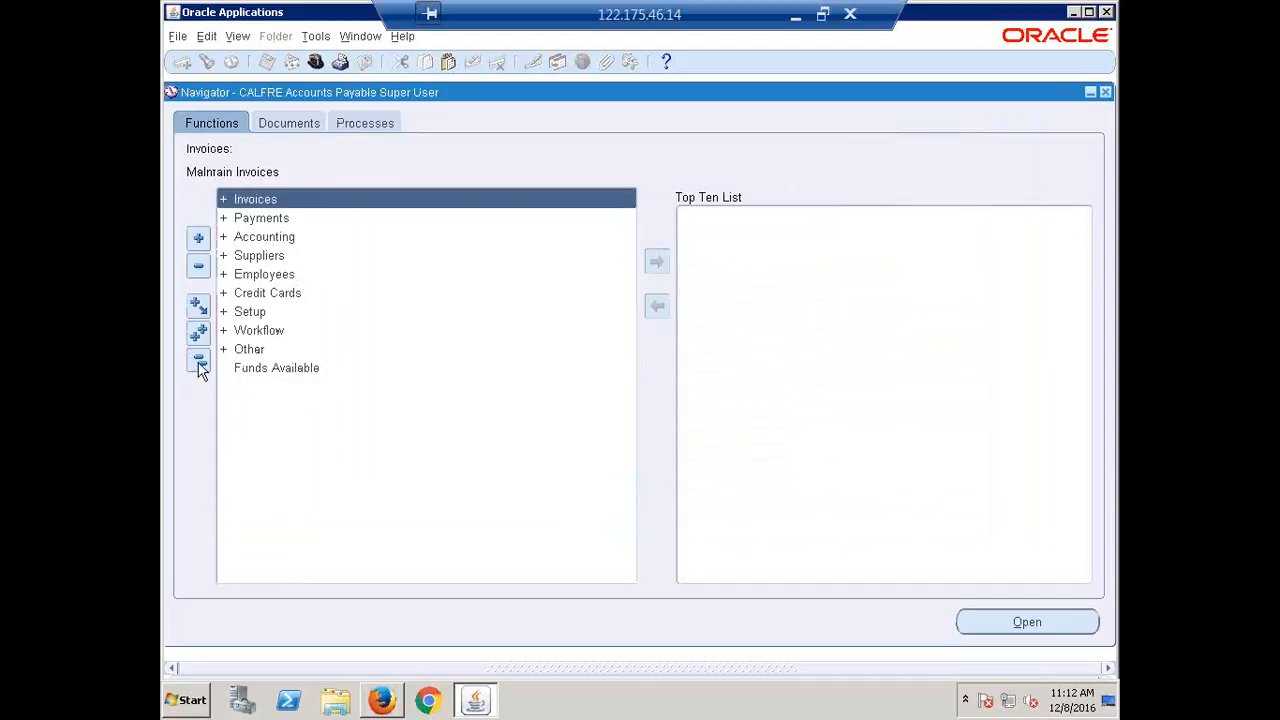
pyautogui.doubleClick(268, 262)
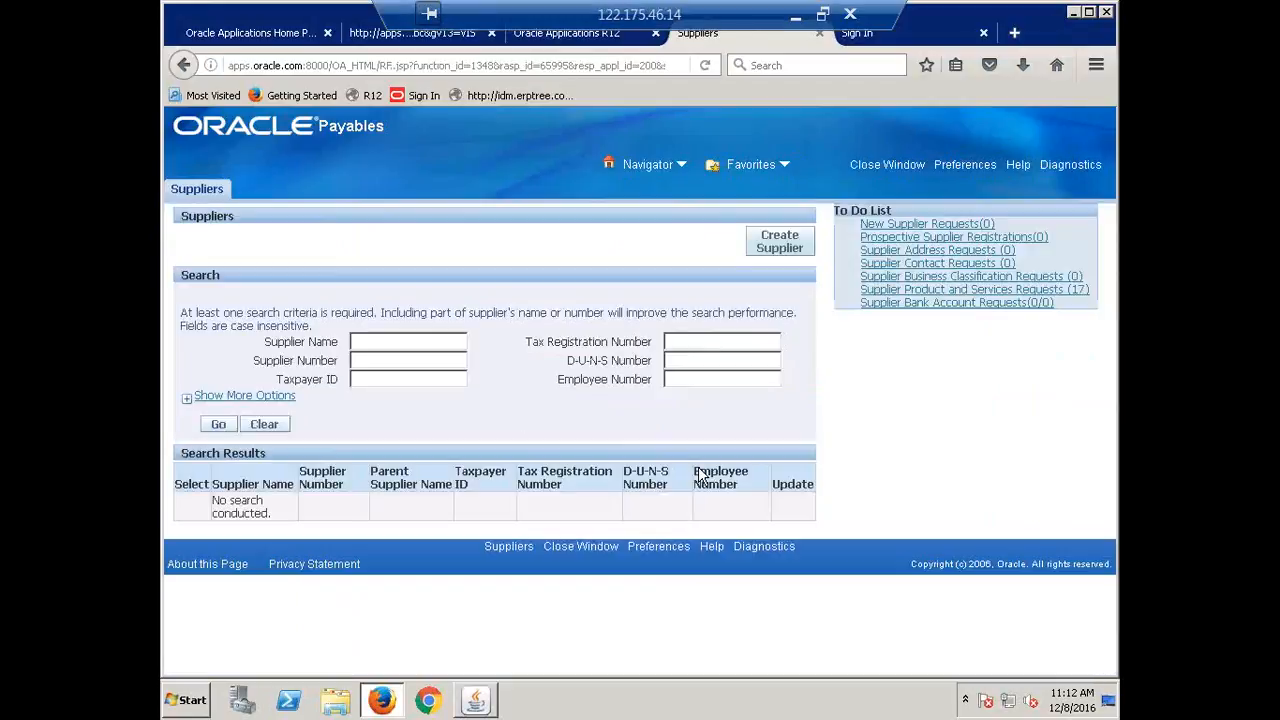
pyautogui.click(376, 342)
pyautogui.write('er')
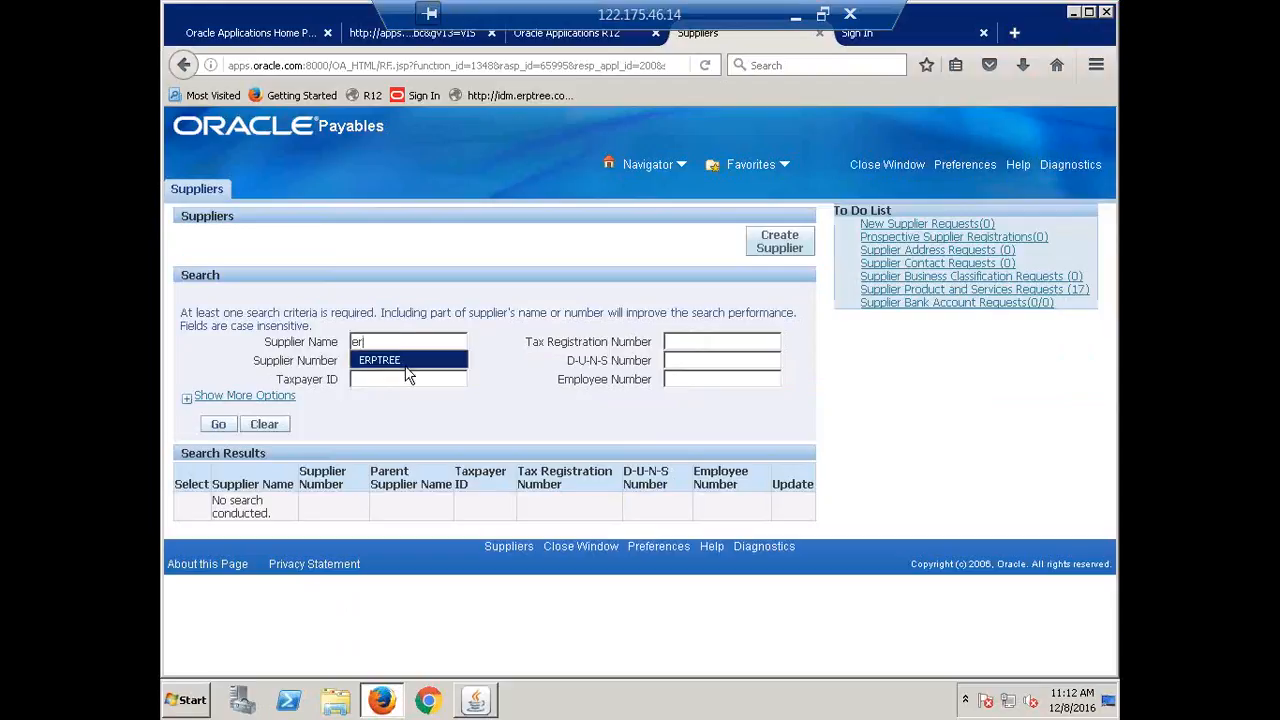
pyautogui.click(406, 363)
pyautogui.click(222, 424)
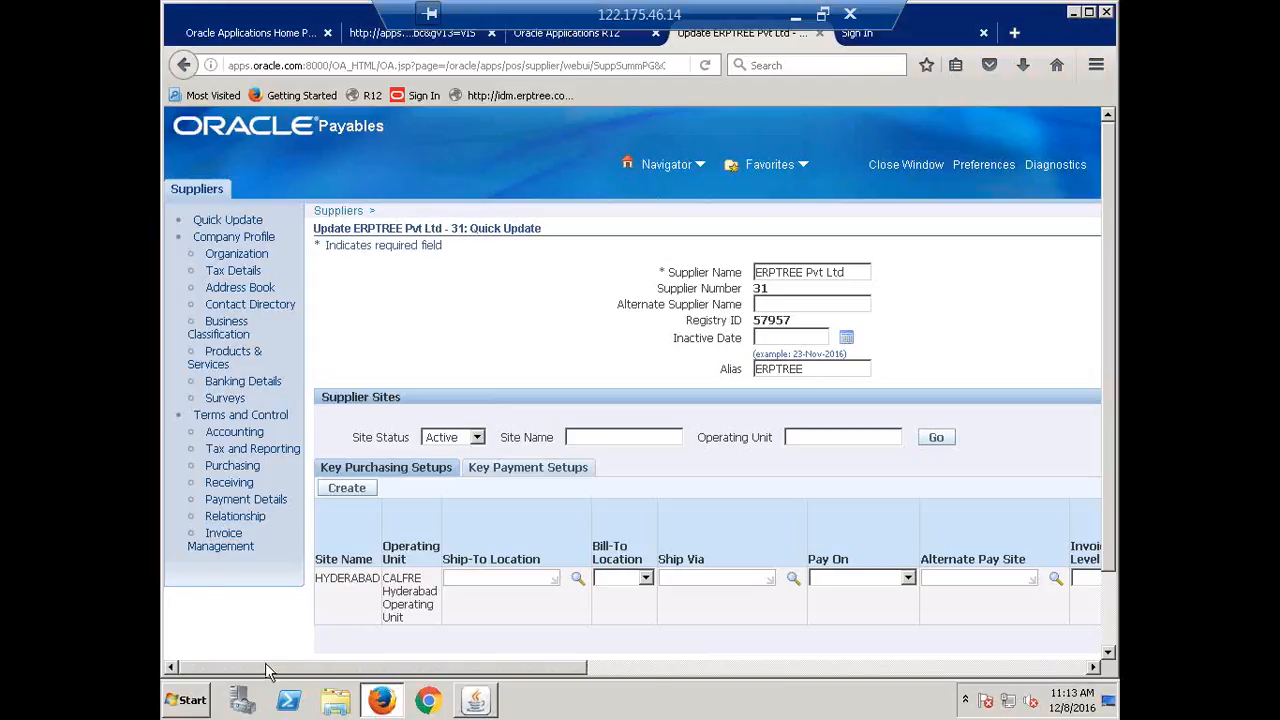
pyautogui.click(219, 543)
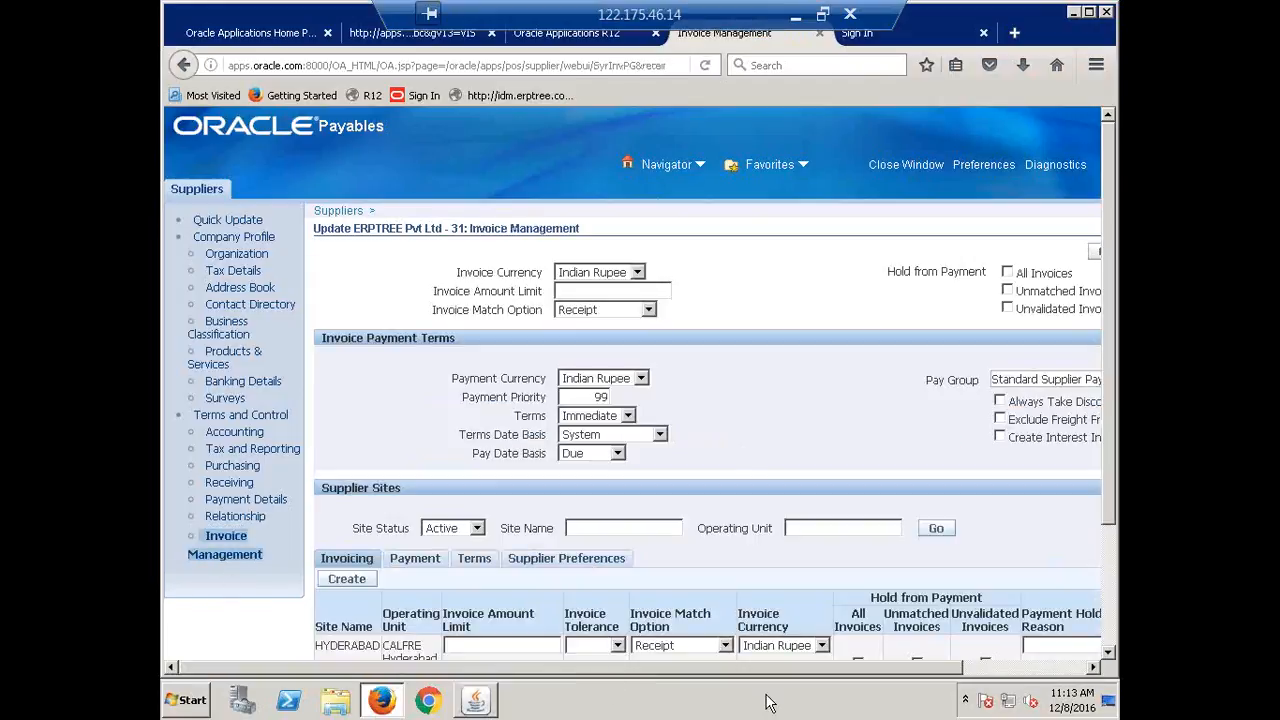
# Change ERPTREE's Pay Group from Standard Supplier Pay to CALFRE Foreign Vendor and save.
pyautogui.moveTo(930, 668); pyautogui.dragTo(1078, 628)
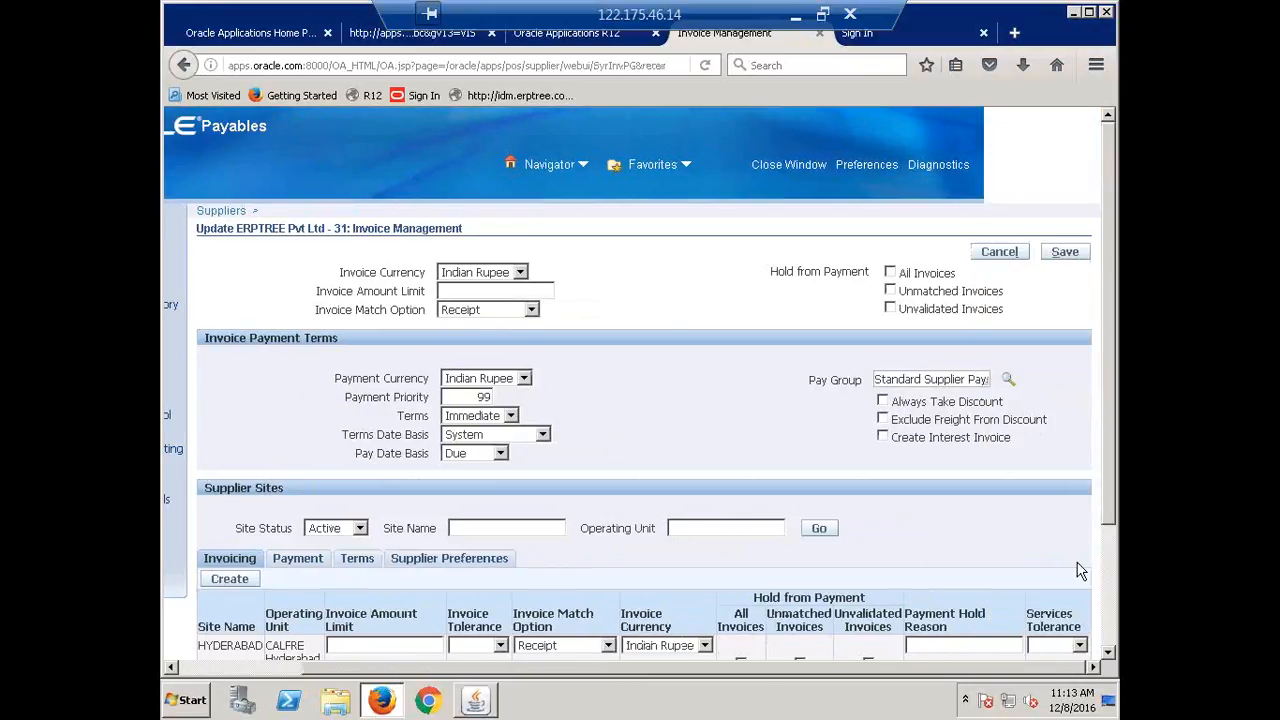
pyautogui.tripleClick(932, 379)
pyautogui.press('BackSpace')
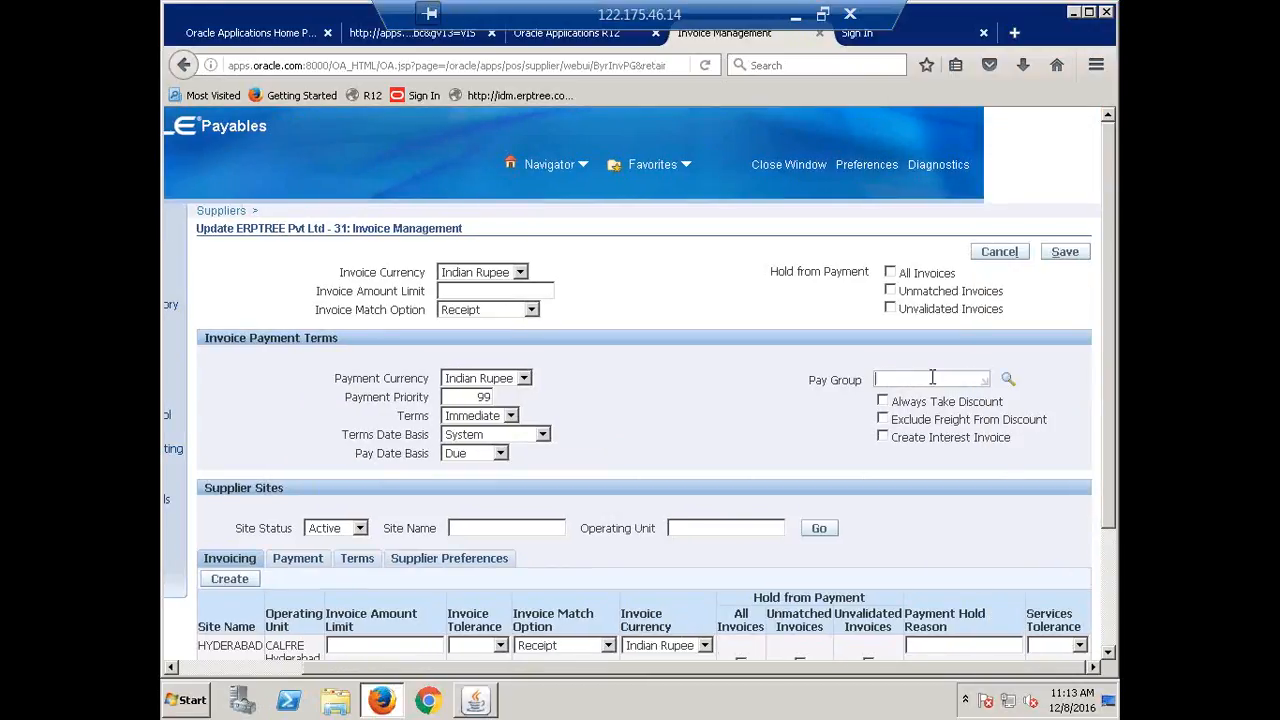
pyautogui.write('erptree')
pyautogui.press('Tab')
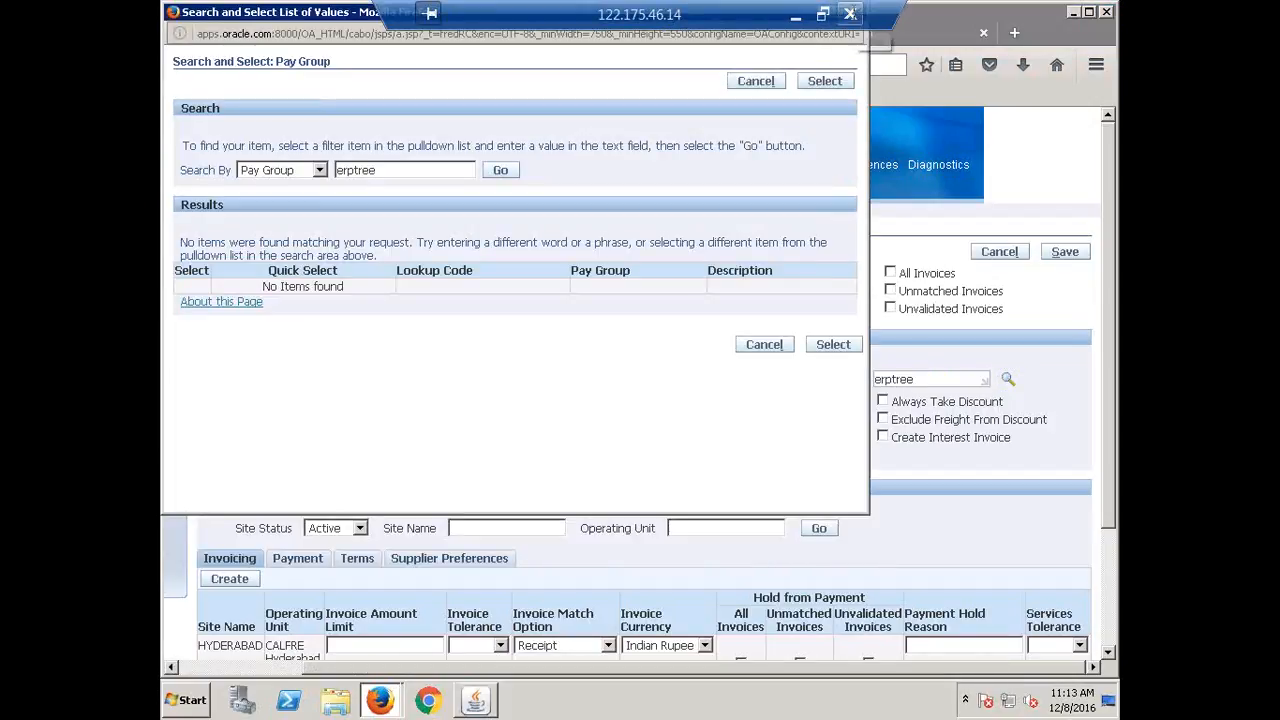
pyautogui.click(757, 82)
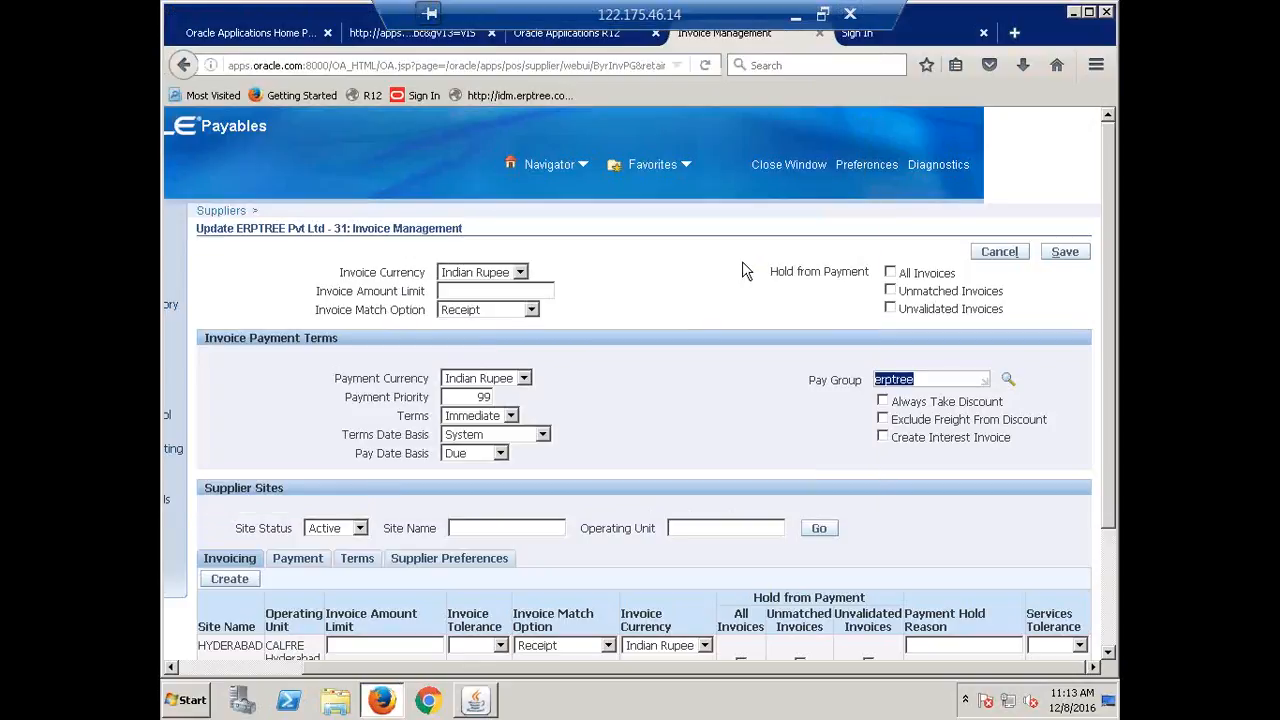
pyautogui.write('CALFRE')
pyautogui.press('Tab')
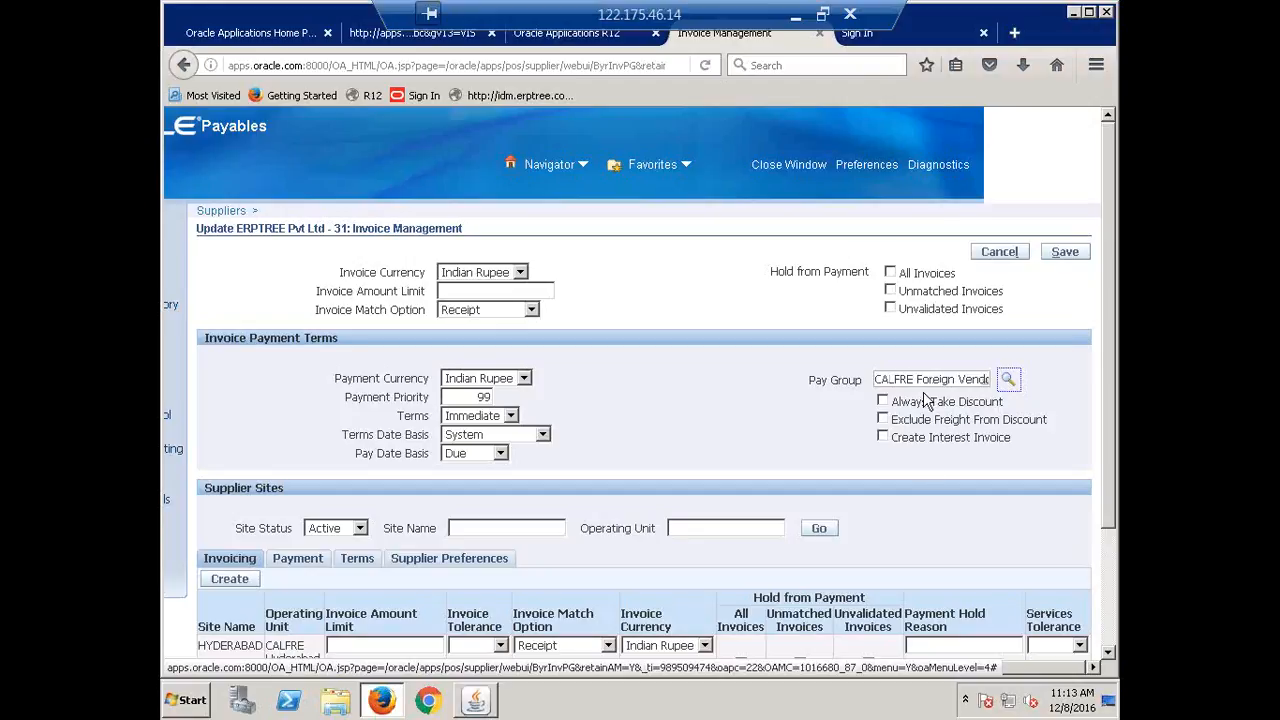
pyautogui.click(1065, 253)
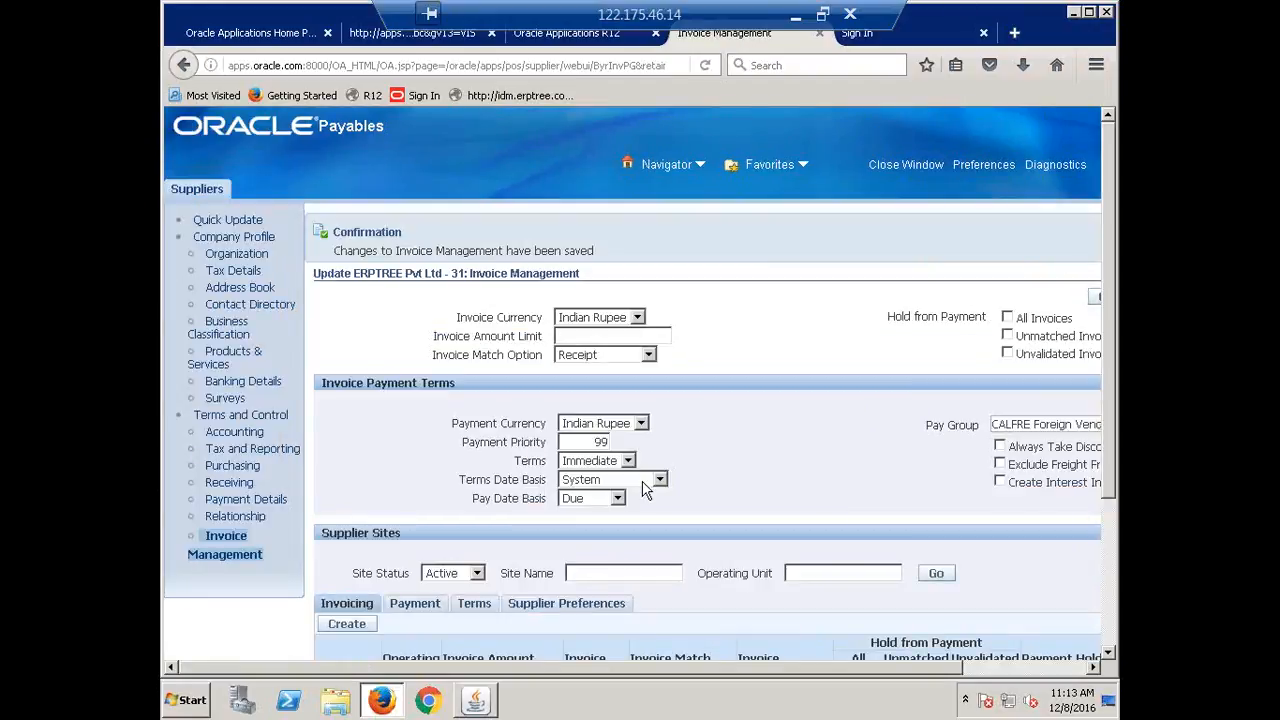
# Open Payments Manager from Payments > Entry on its Payment Process Requests page.
pyautogui.click(488, 702)
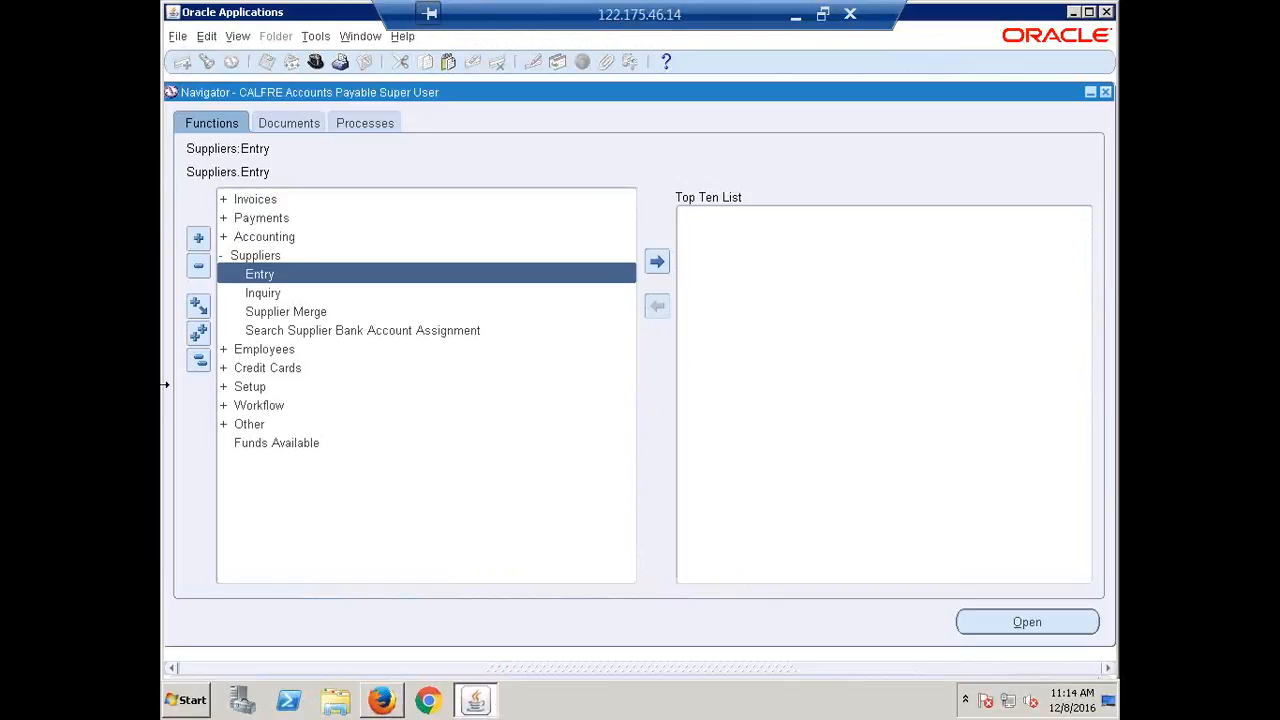
pyautogui.click(200, 362)
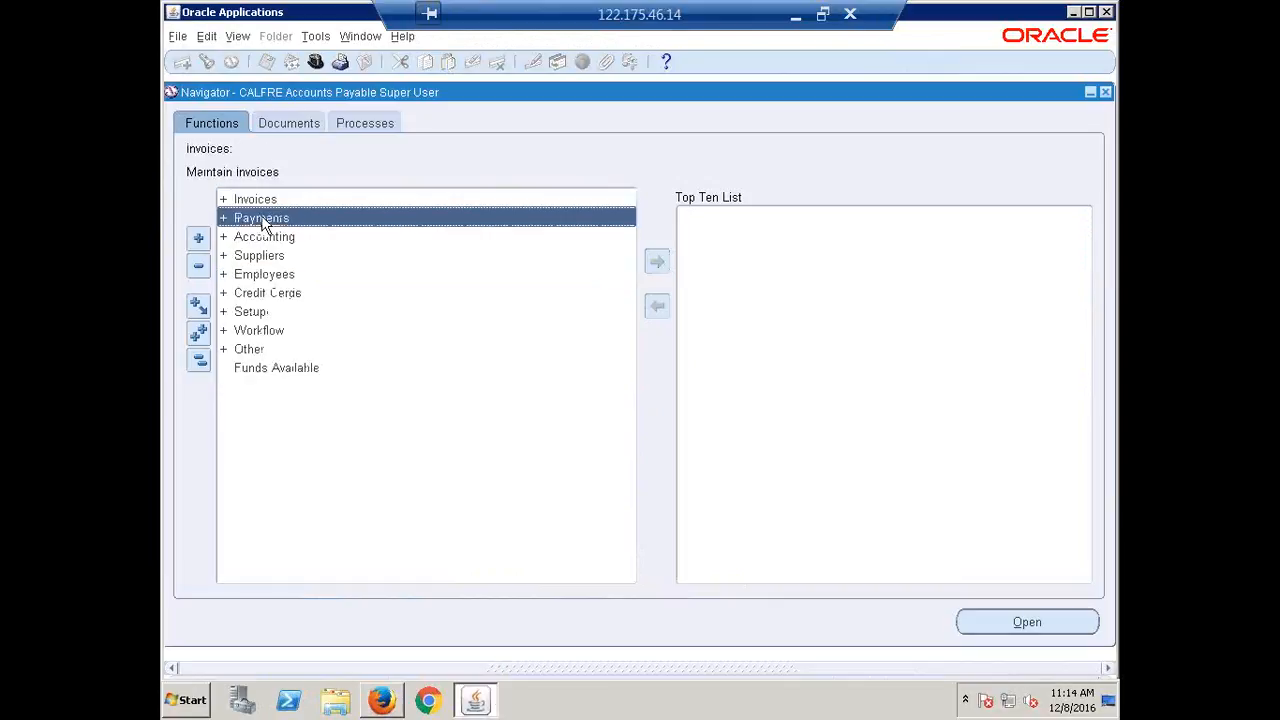
pyautogui.doubleClick(264, 218)
pyautogui.doubleClick(272, 243)
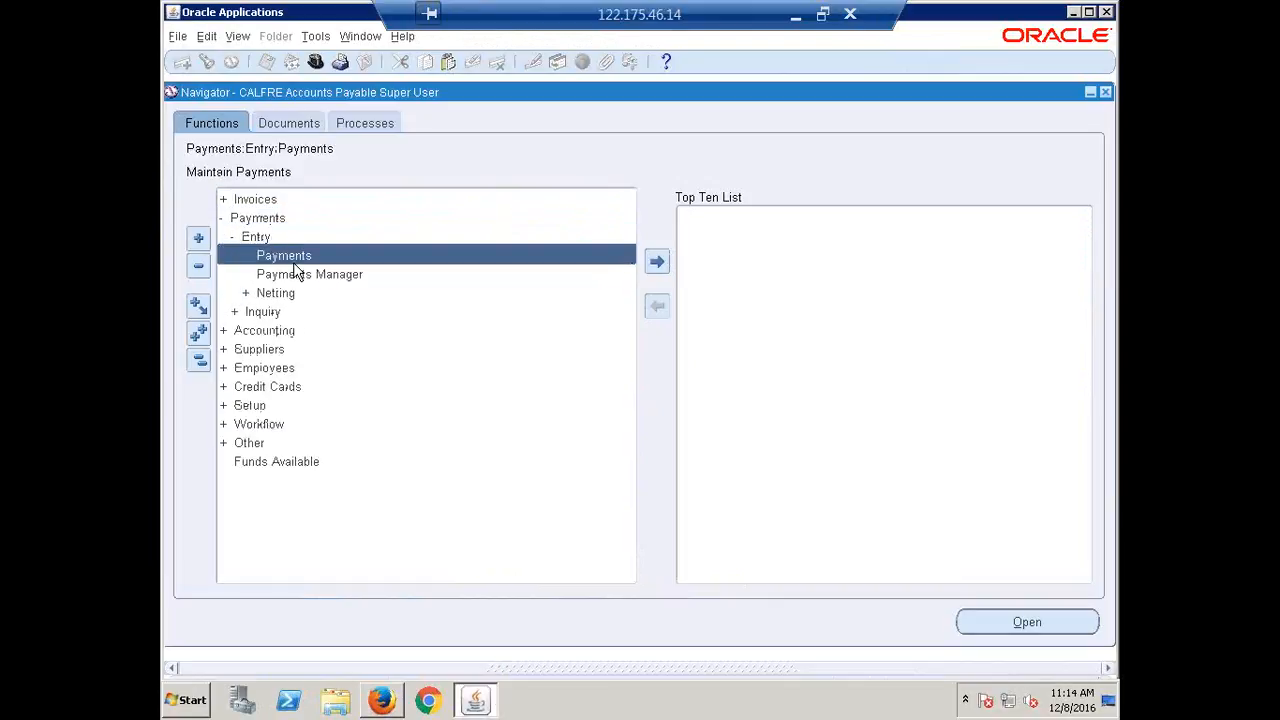
pyautogui.doubleClick(300, 275)
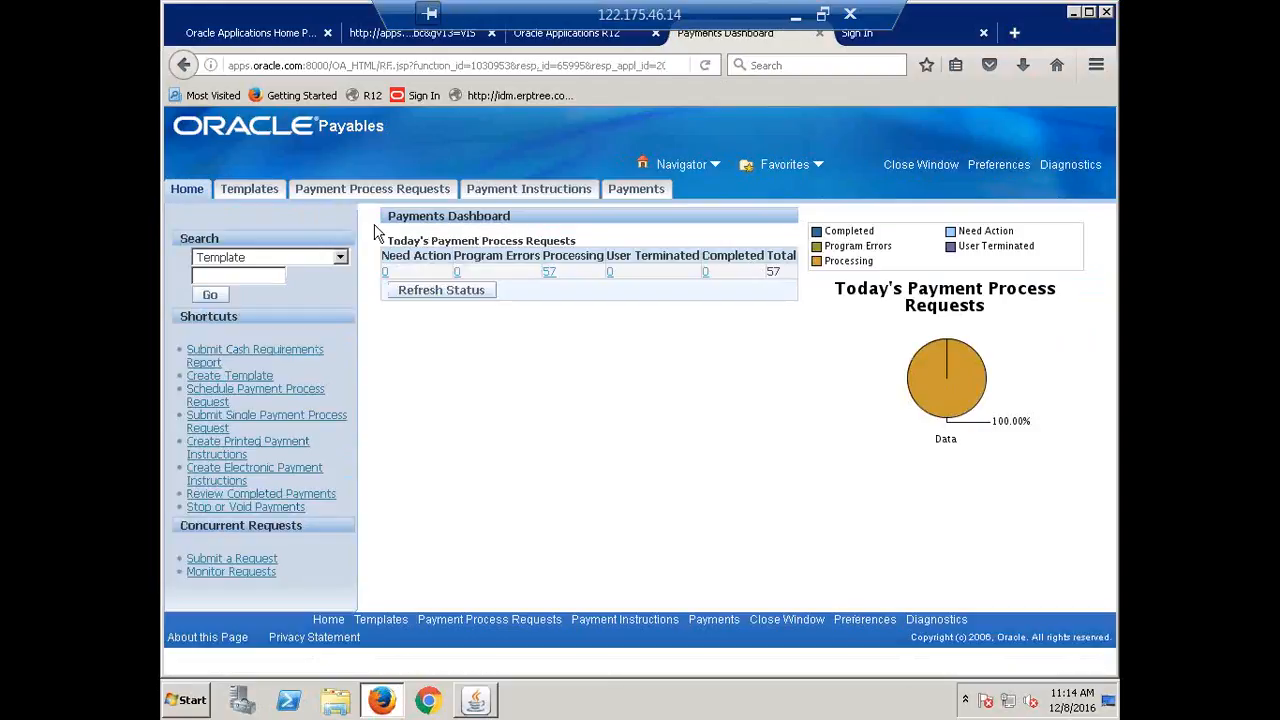
pyautogui.click(354, 190)
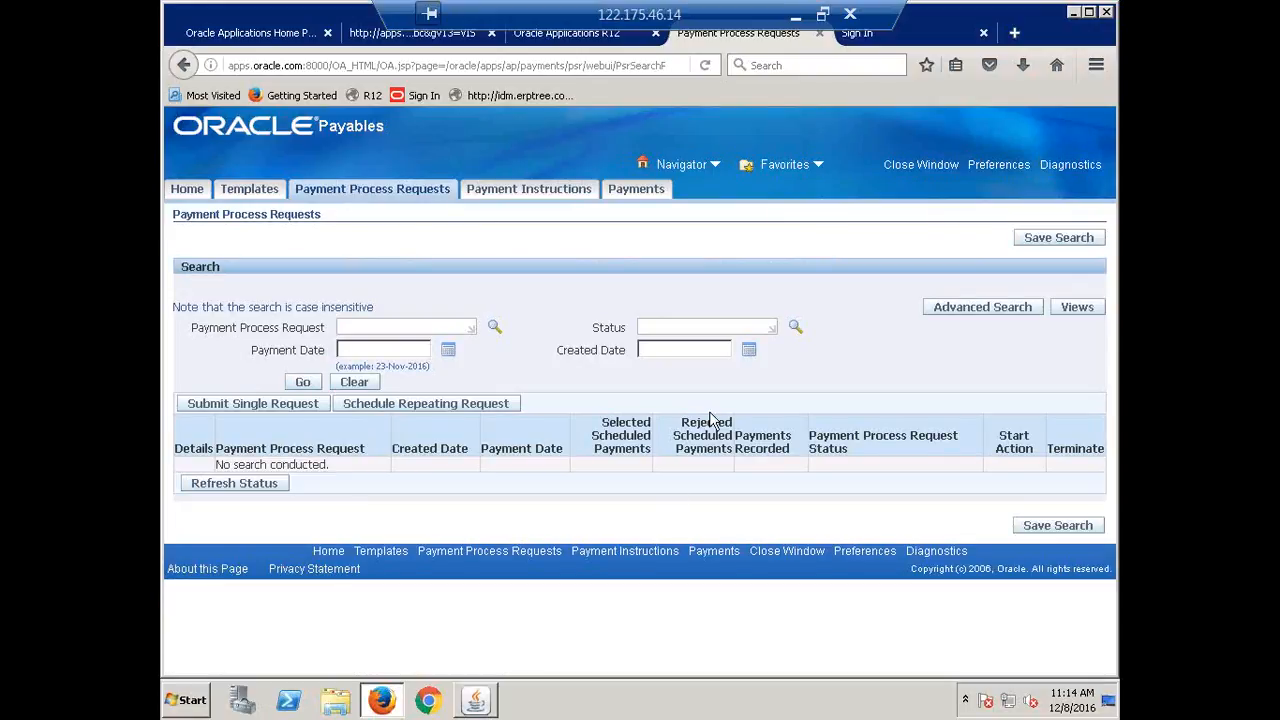
pyautogui.click(474, 705)
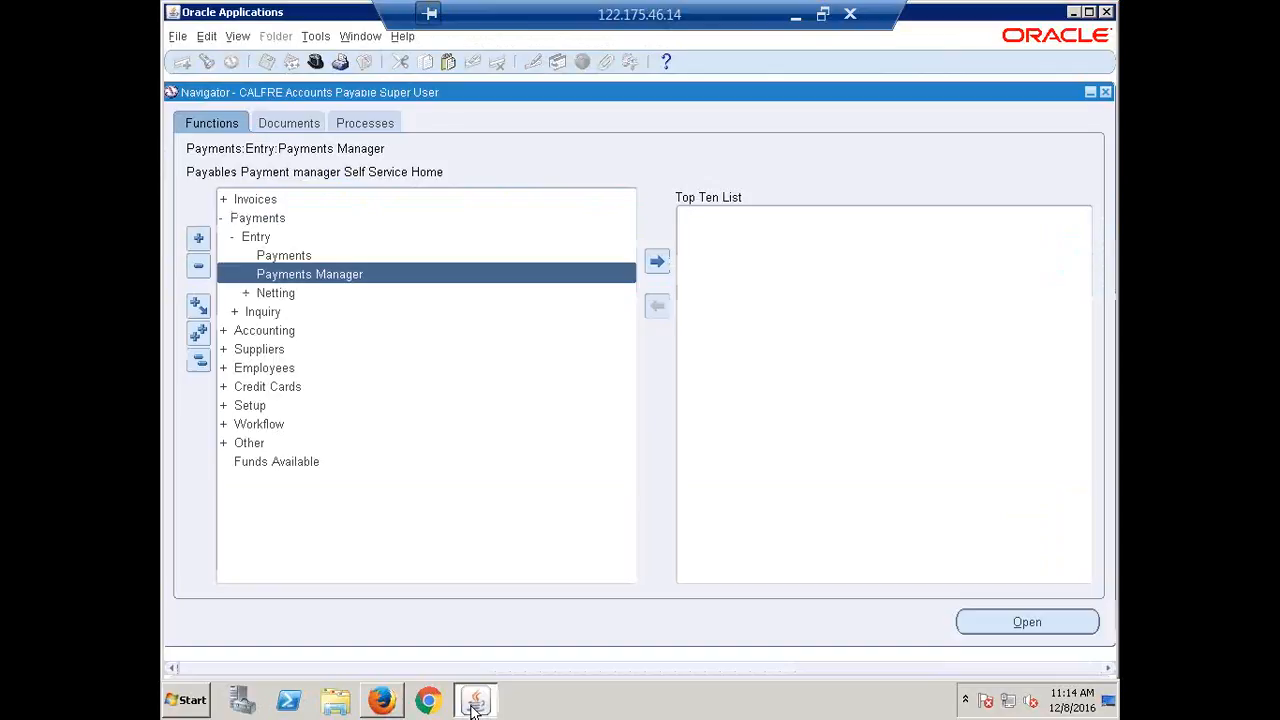
# Mark Pay Groups as Done in cell B349 of the recap workbook.
pyautogui.click(795, 16)
pyautogui.scroll(2, 299, 504)
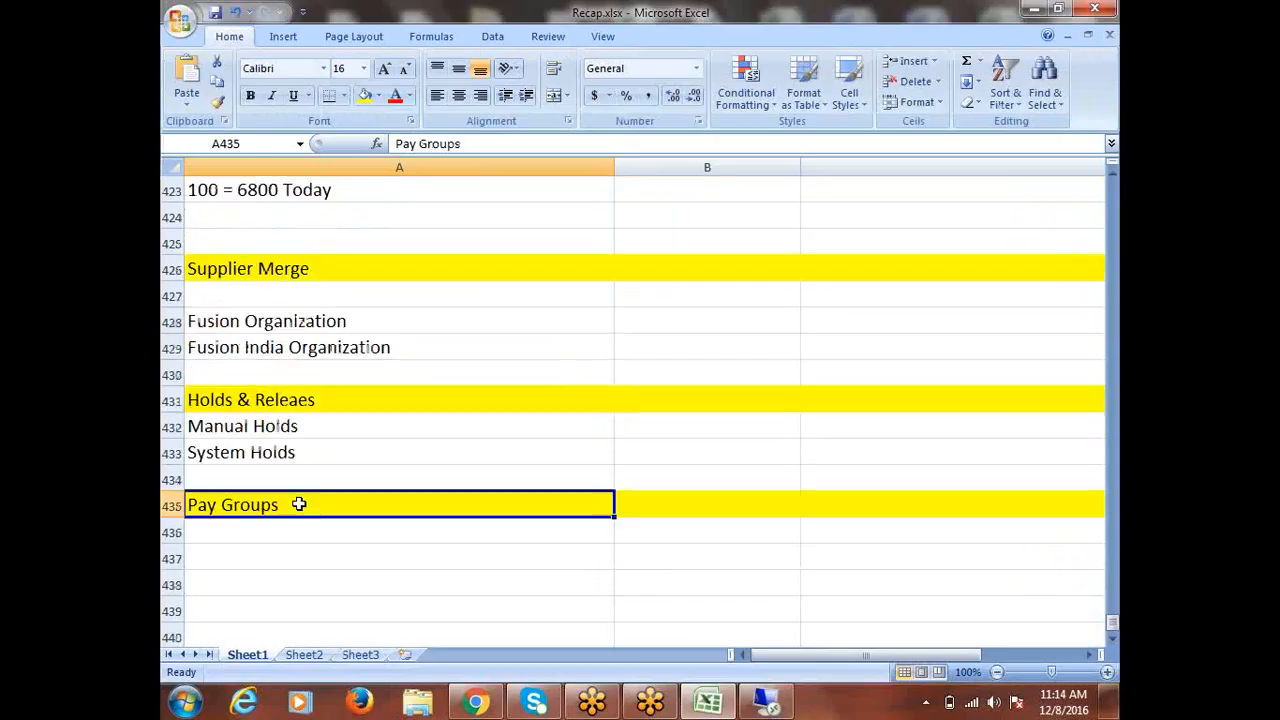
pyautogui.scroll(10, 299, 504)
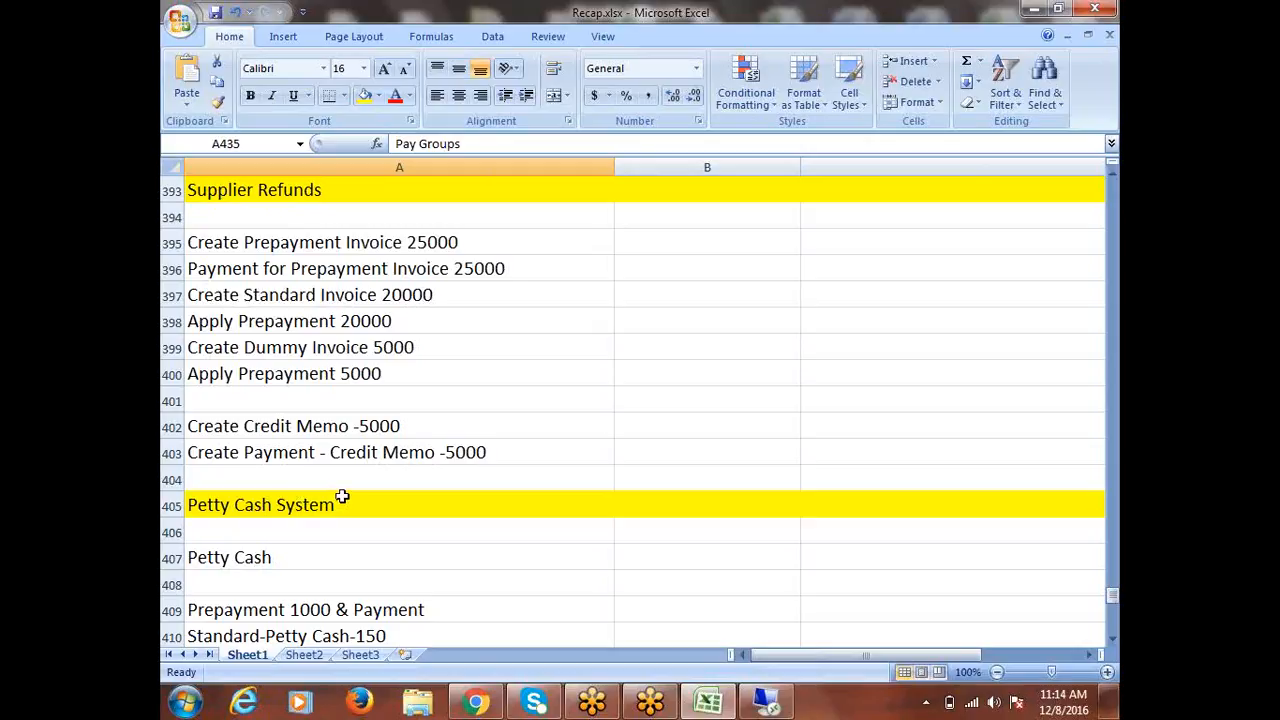
pyautogui.scroll(12, 342, 497)
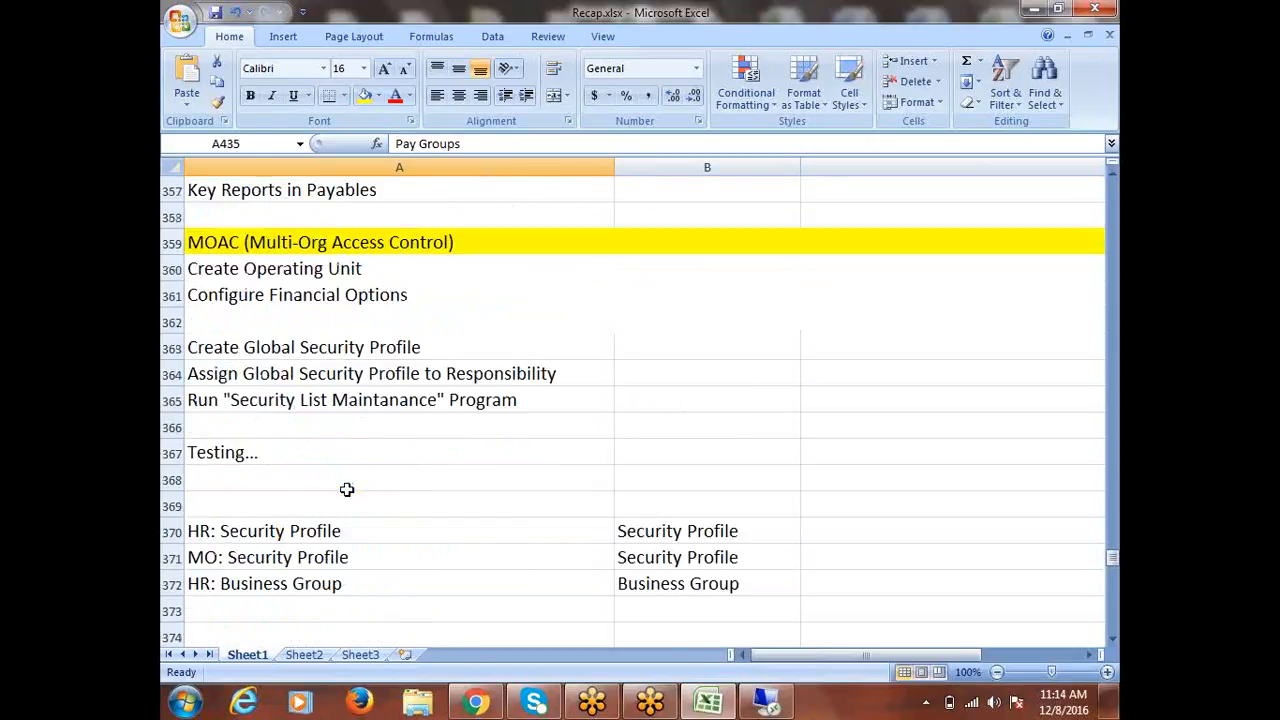
pyautogui.scroll(5, 346, 489)
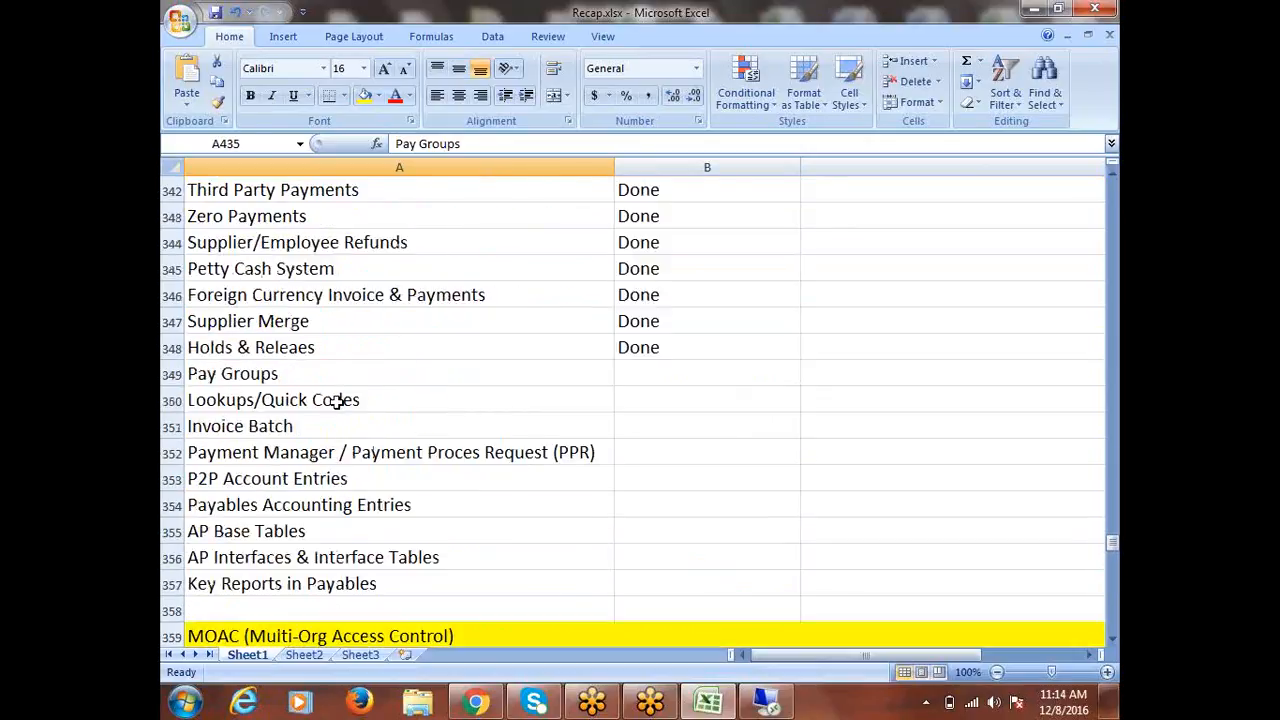
pyautogui.click(311, 373)
pyautogui.click(300, 425)
pyautogui.click(305, 450)
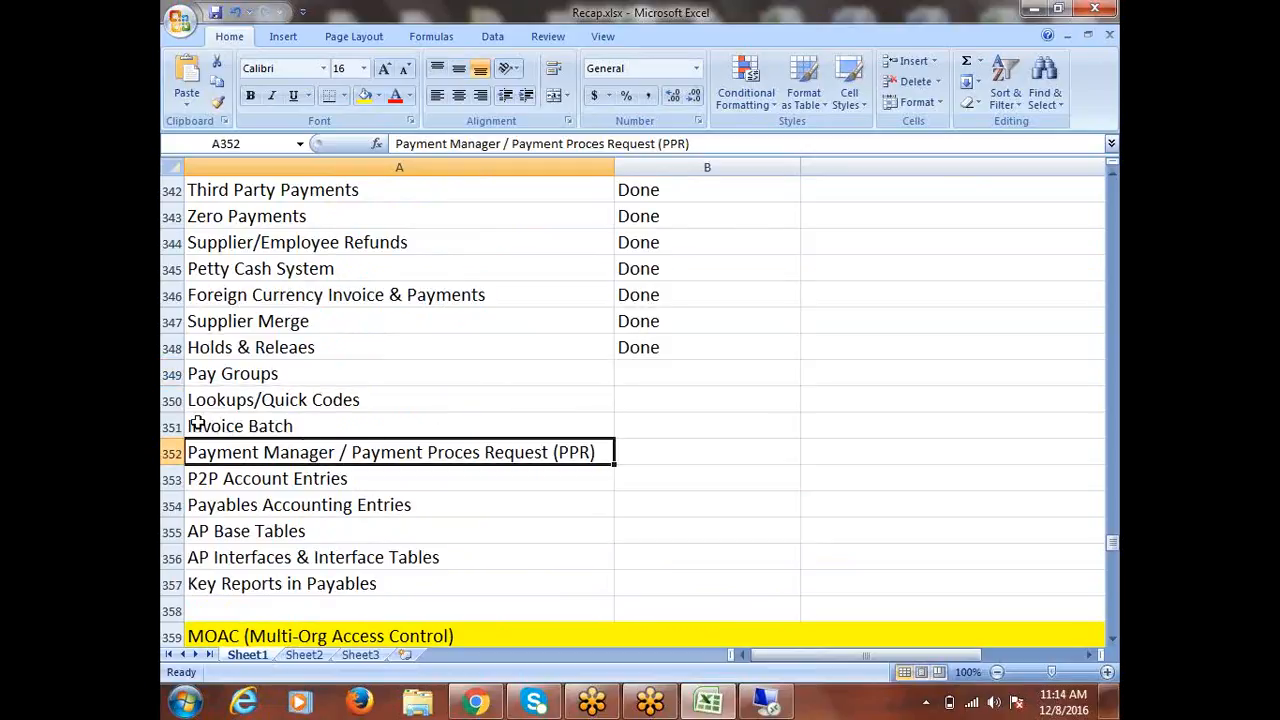
pyautogui.click(265, 374)
pyautogui.press('Tab')
pyautogui.write('Done')
pyautogui.click(241, 401)
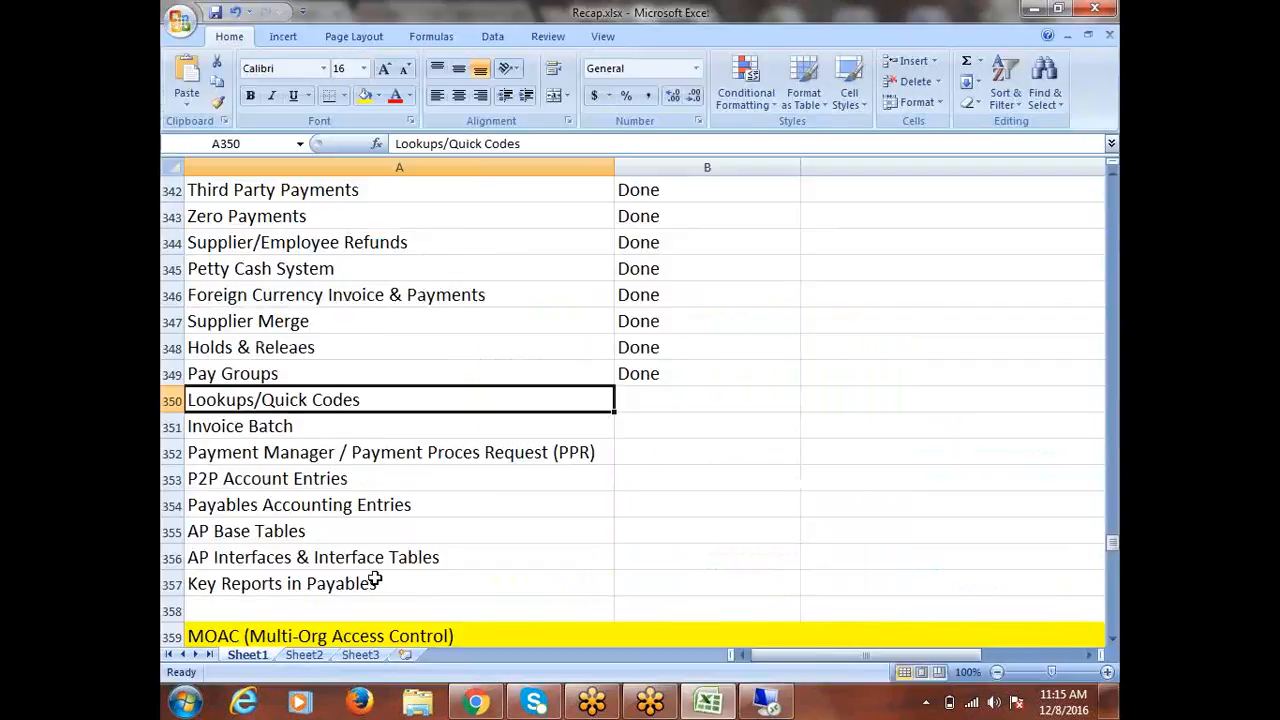
pyautogui.click(766, 704)
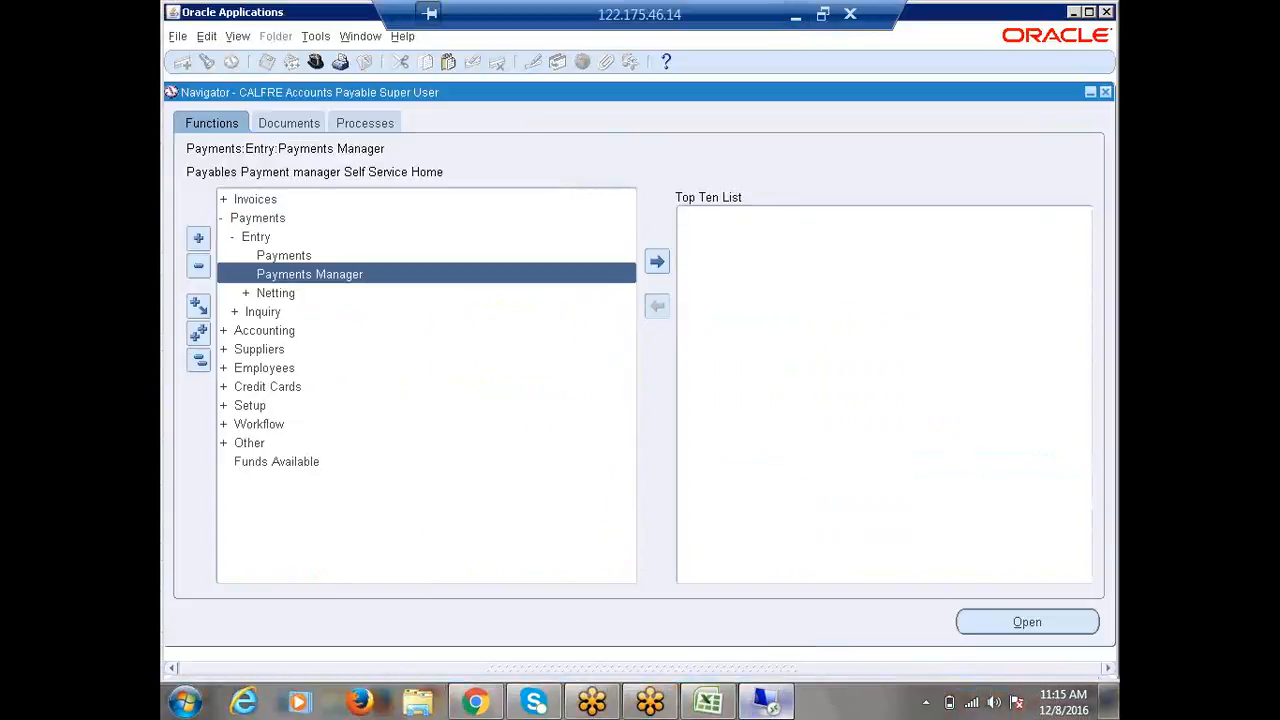
# Expand Setup > Lookups, open and close Purchasing lookups, then select Payables lookups.
pyautogui.click(199, 360)
pyautogui.doubleClick(250, 312)
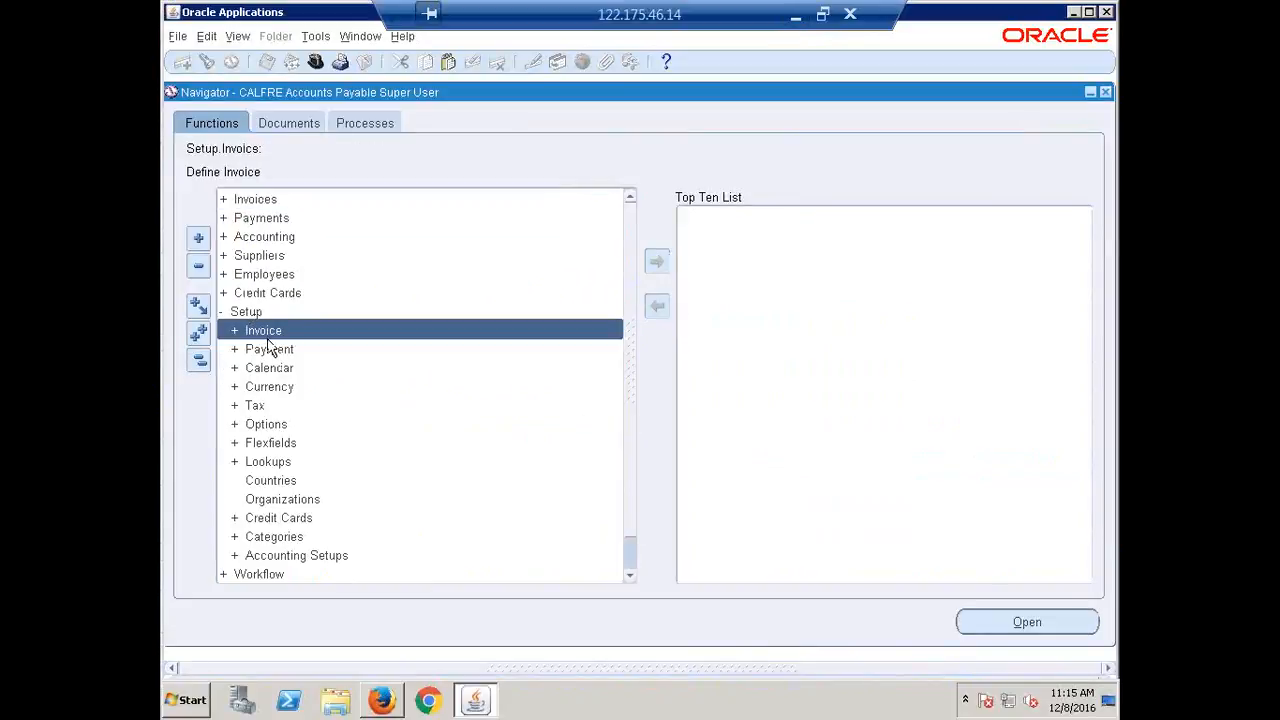
pyautogui.doubleClick(265, 334)
pyautogui.doubleClick(262, 332)
pyautogui.doubleClick(279, 463)
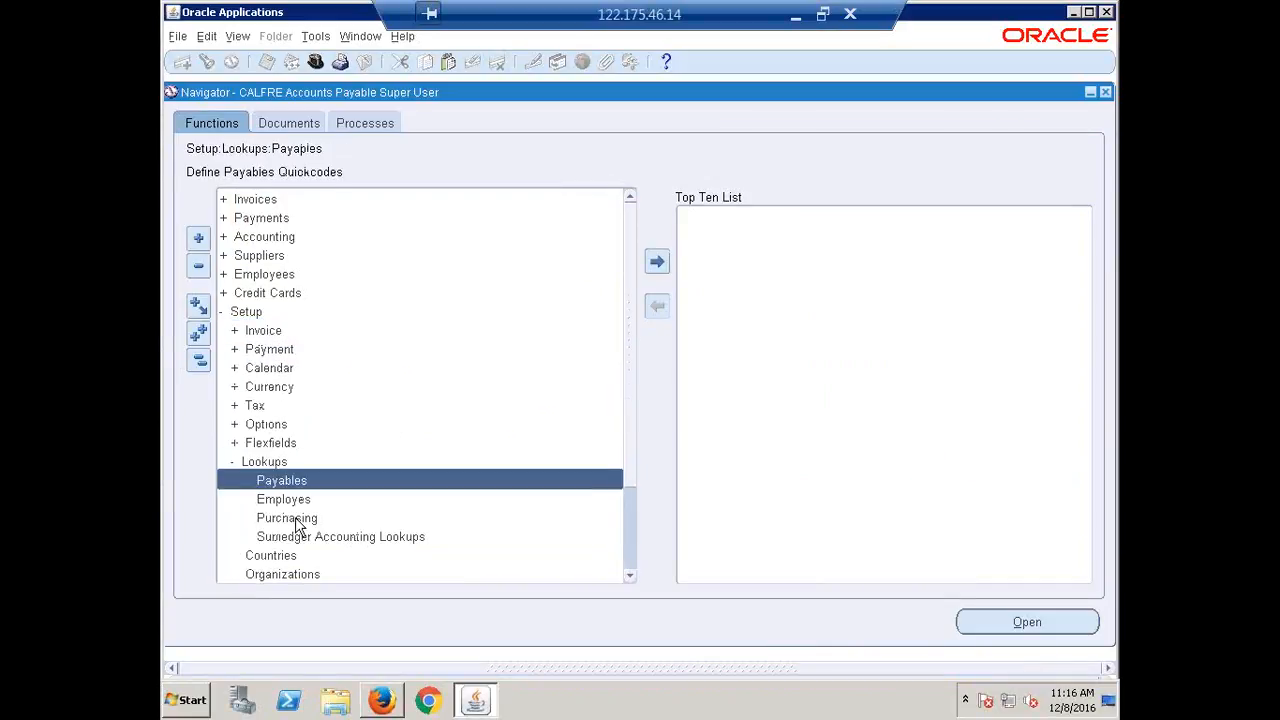
pyautogui.doubleClick(296, 520)
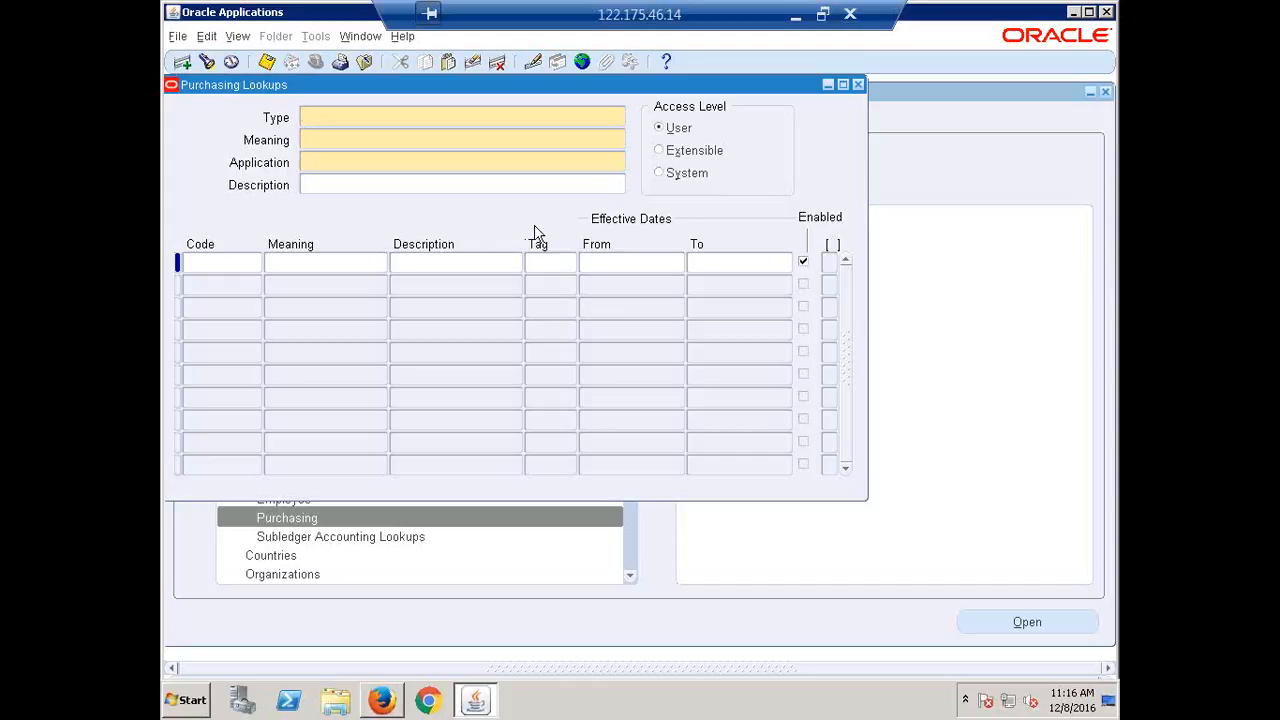
pyautogui.click(858, 86)
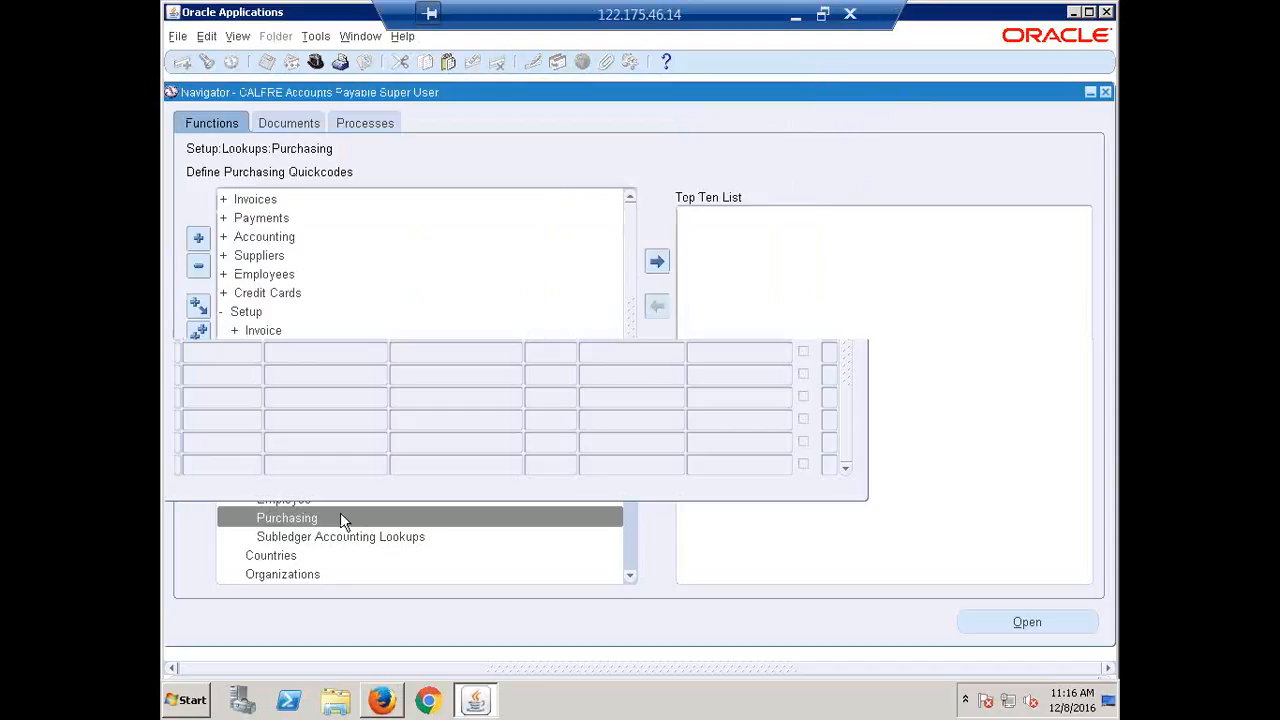
pyautogui.click(287, 483)
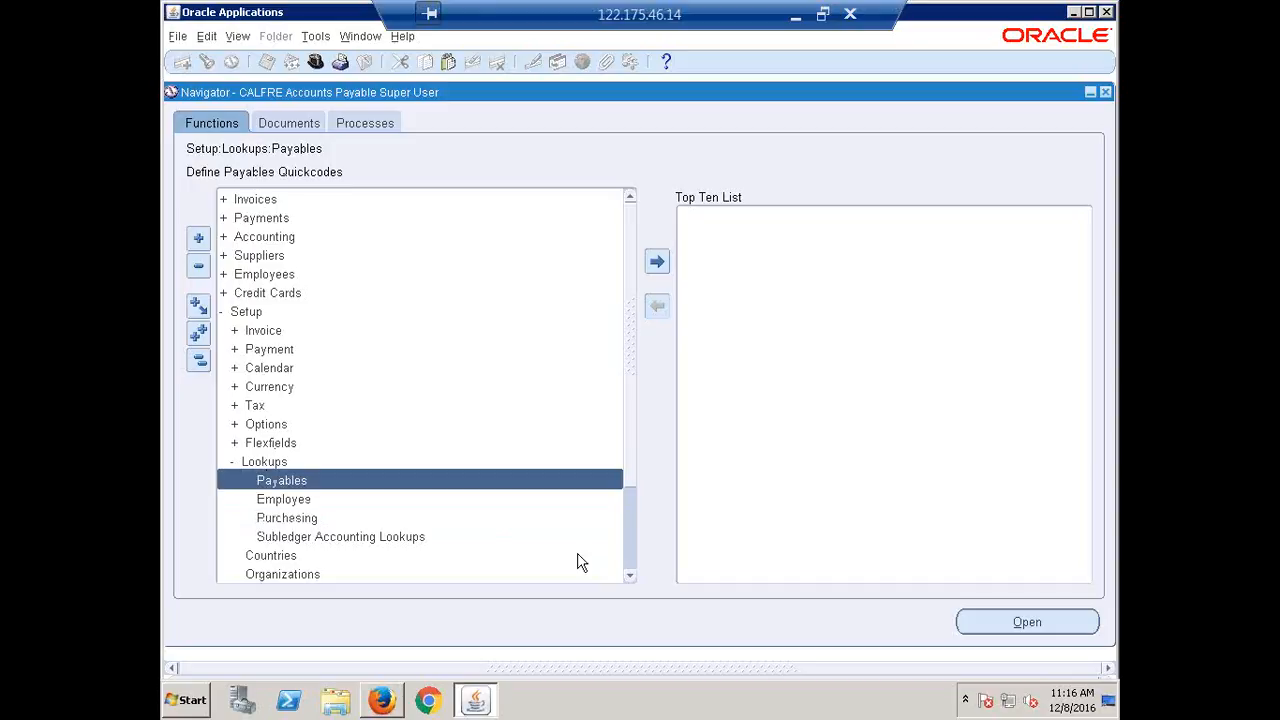
# Open Payables Lookups and query lookup types matching %INVOICE%TYPE%.
pyautogui.press('Return')
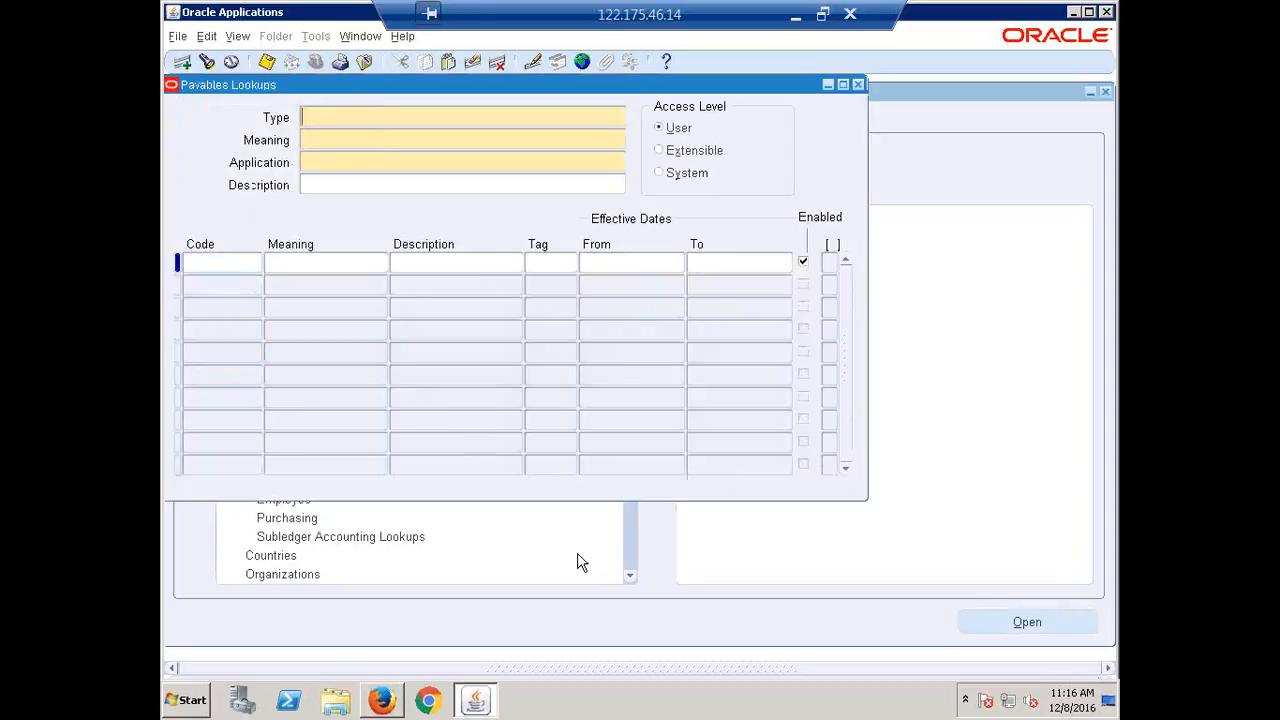
pyautogui.moveTo(391, 88); pyautogui.dragTo(450, 141)
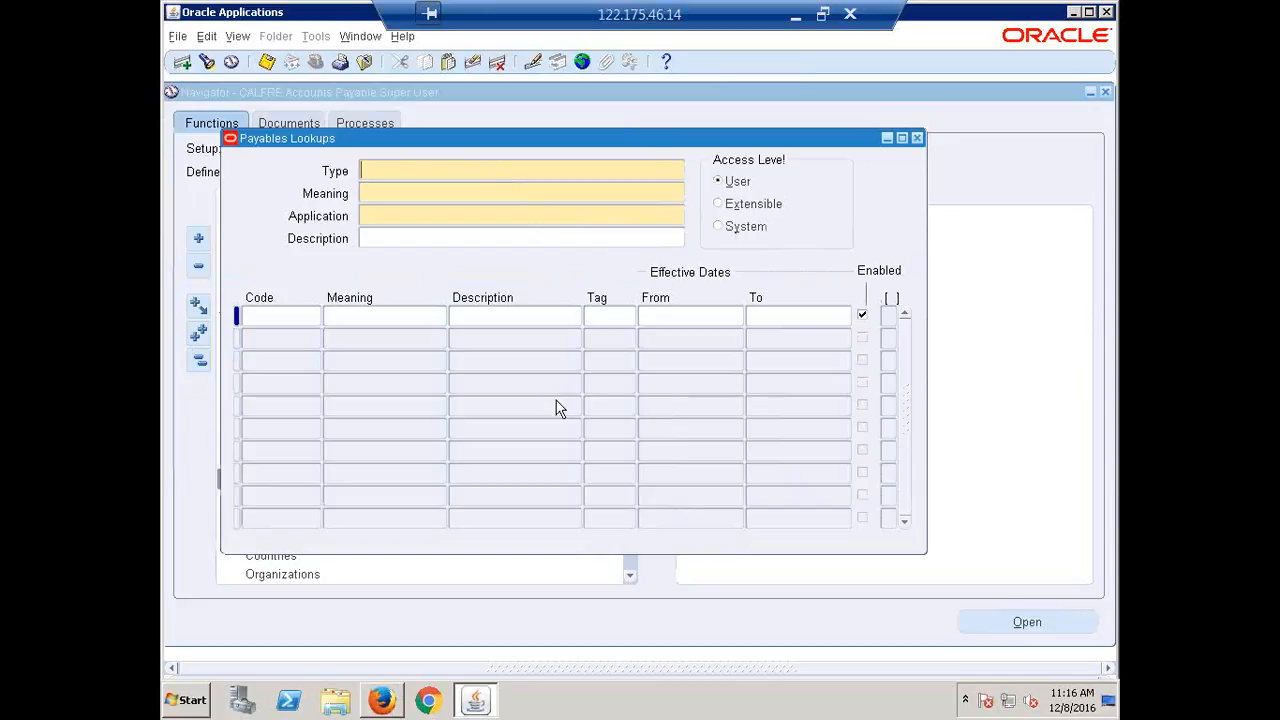
pyautogui.press('F11')
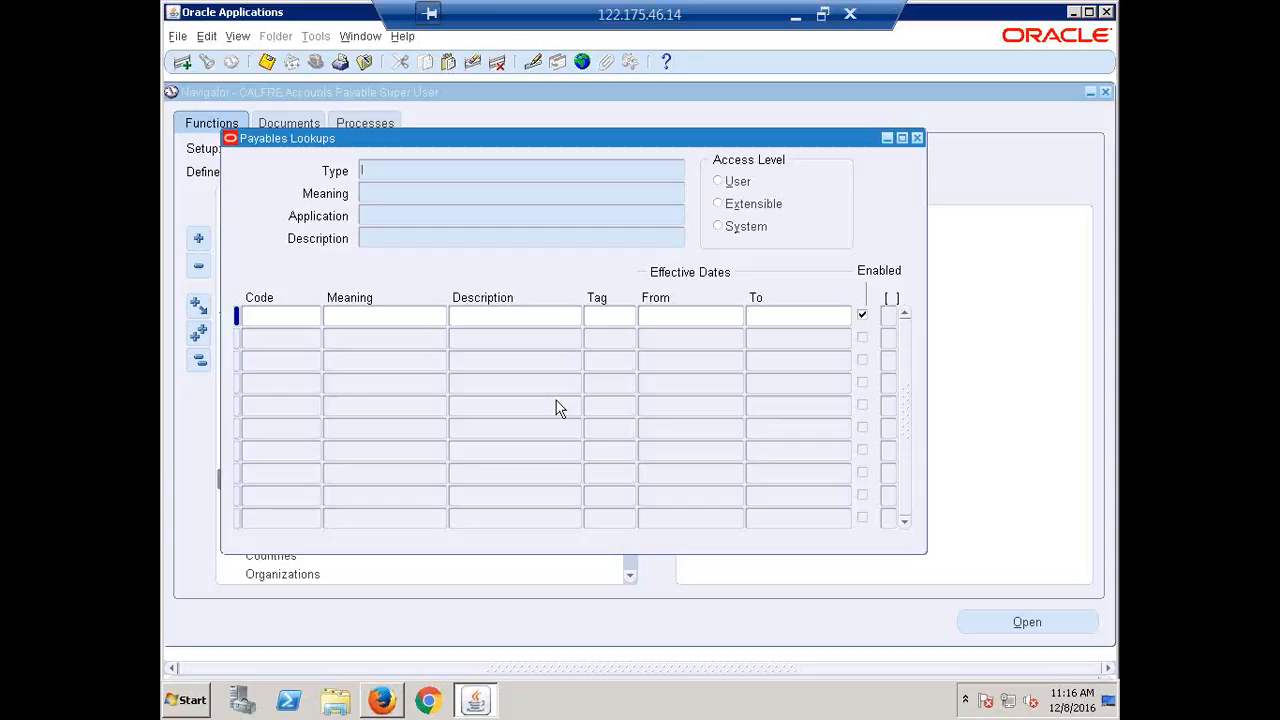
pyautogui.write('%%')
pyautogui.write('%')
pyautogui.write(':')
pyautogui.write('NVCOIC')
pyautogui.press('BackSpace')
pyautogui.press('BackSpace')
pyautogui.press('BackSpace')
pyautogui.press('BackSpace')
pyautogui.write('OICE')
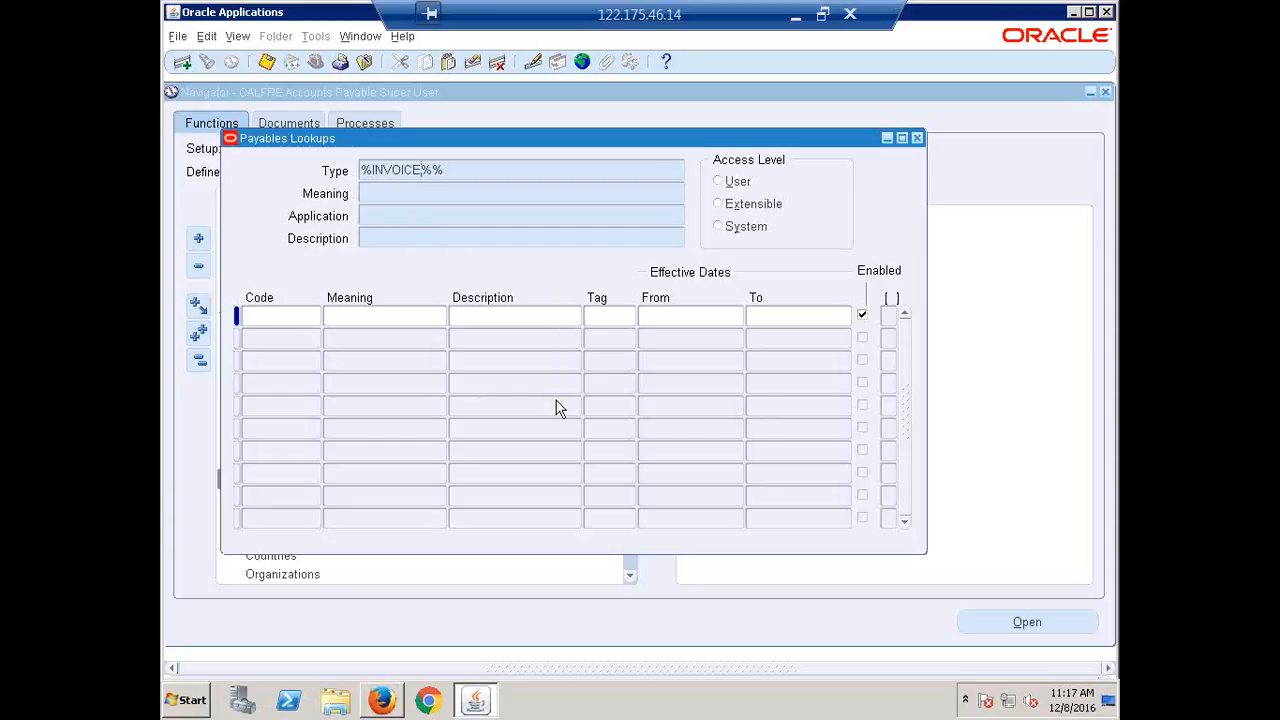
pyautogui.press('Right')
pyautogui.write('TYPE')
pyautogui.hotkey('ctrl', 'F11')
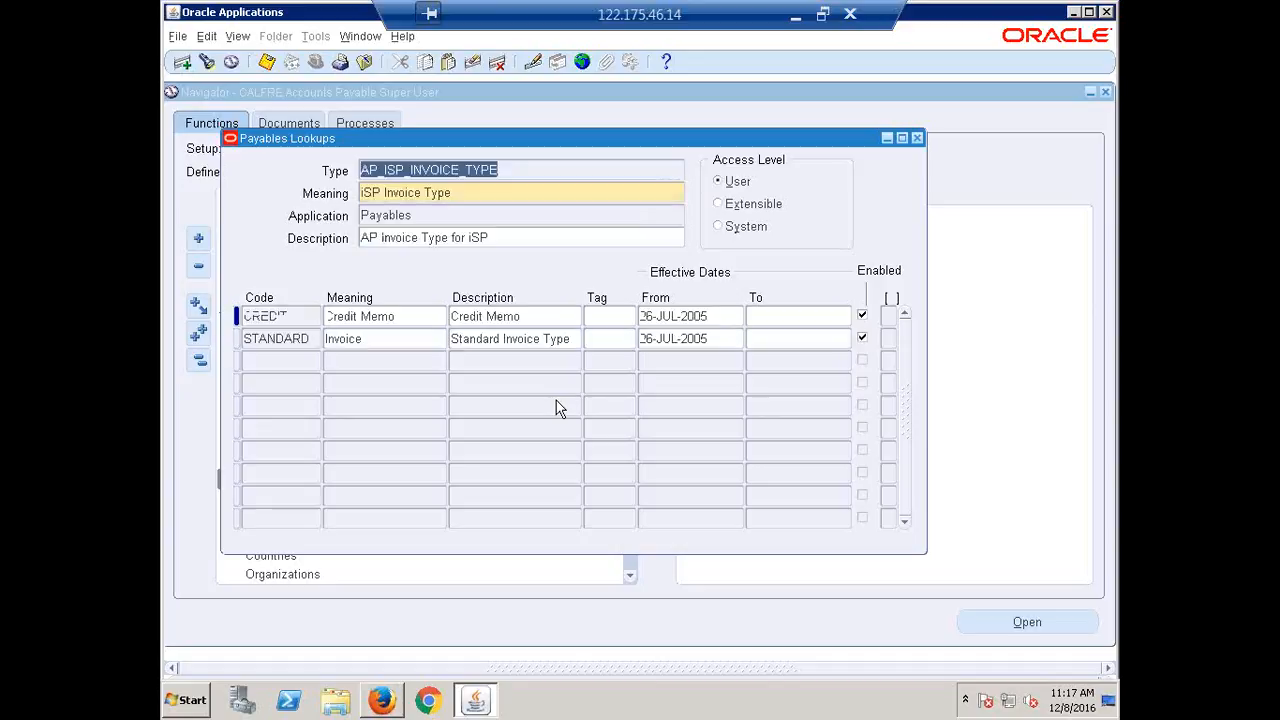
# Move through the results to the INVOICE TYPE lookup showing ADJUSTMENT, CREDIT, DEBIT and MIXED.
pyautogui.press('Down')
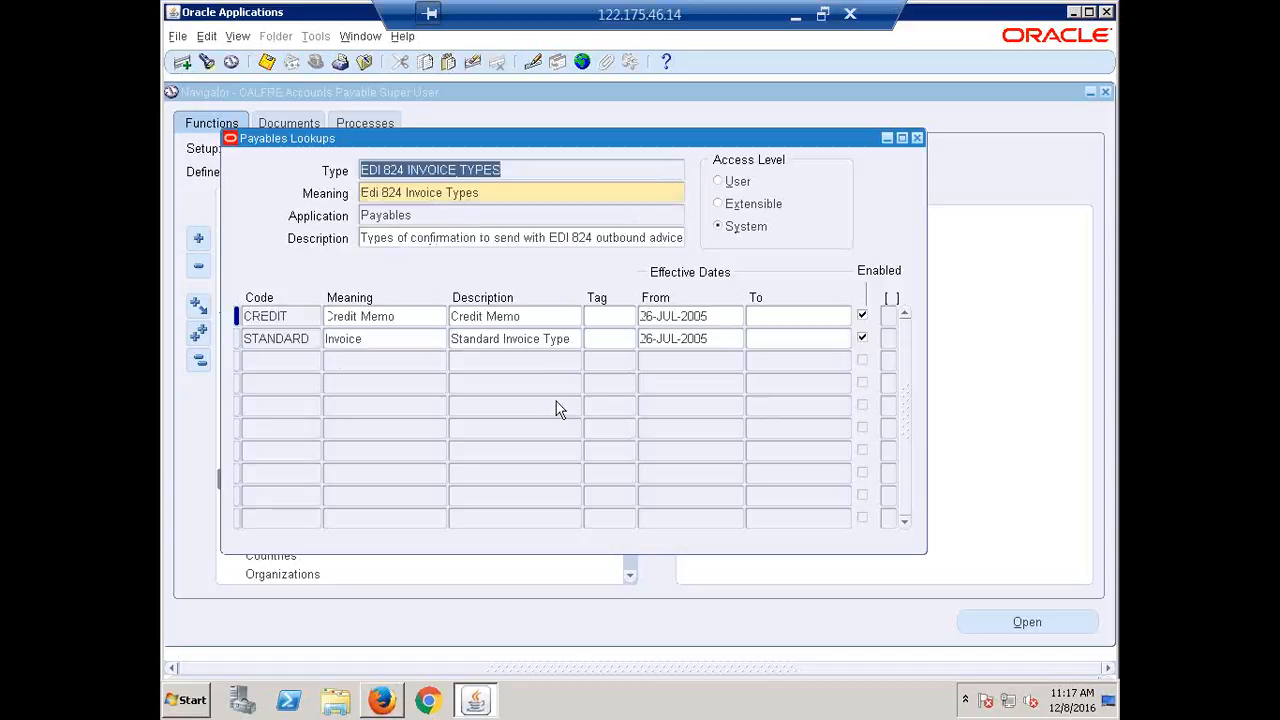
pyautogui.press('Down')
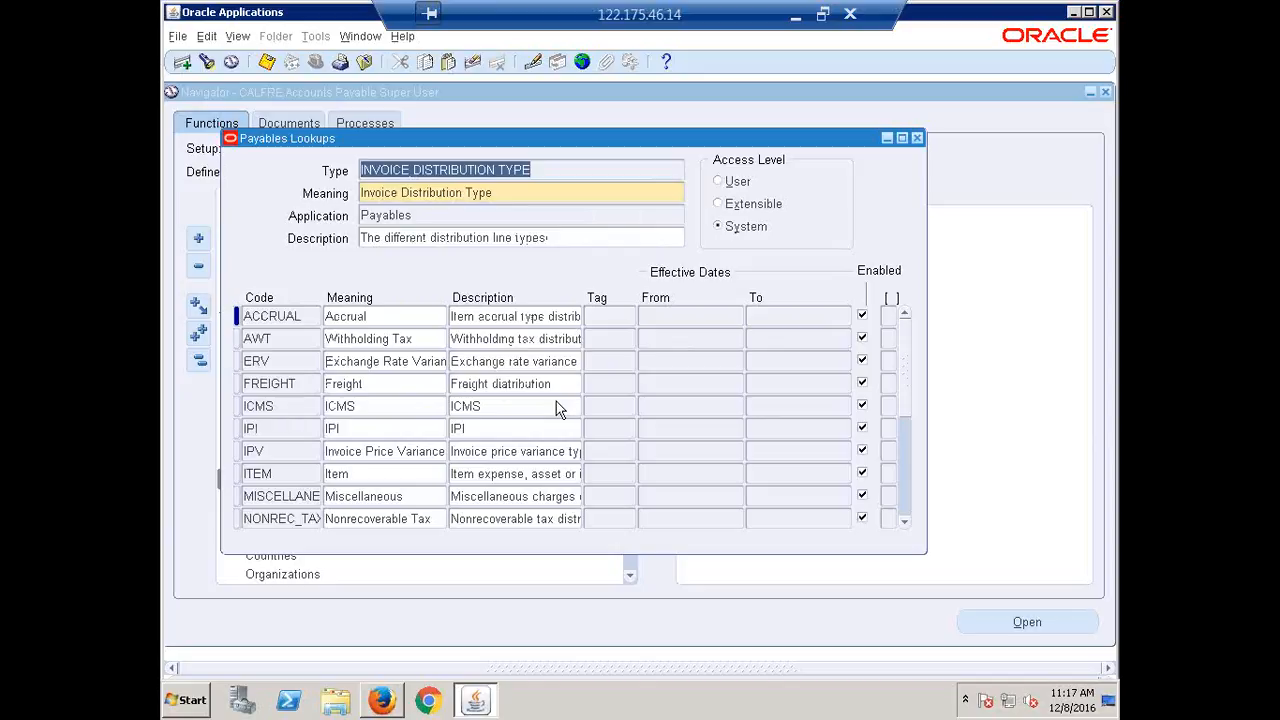
pyautogui.press('Down')
pyautogui.press('Down')
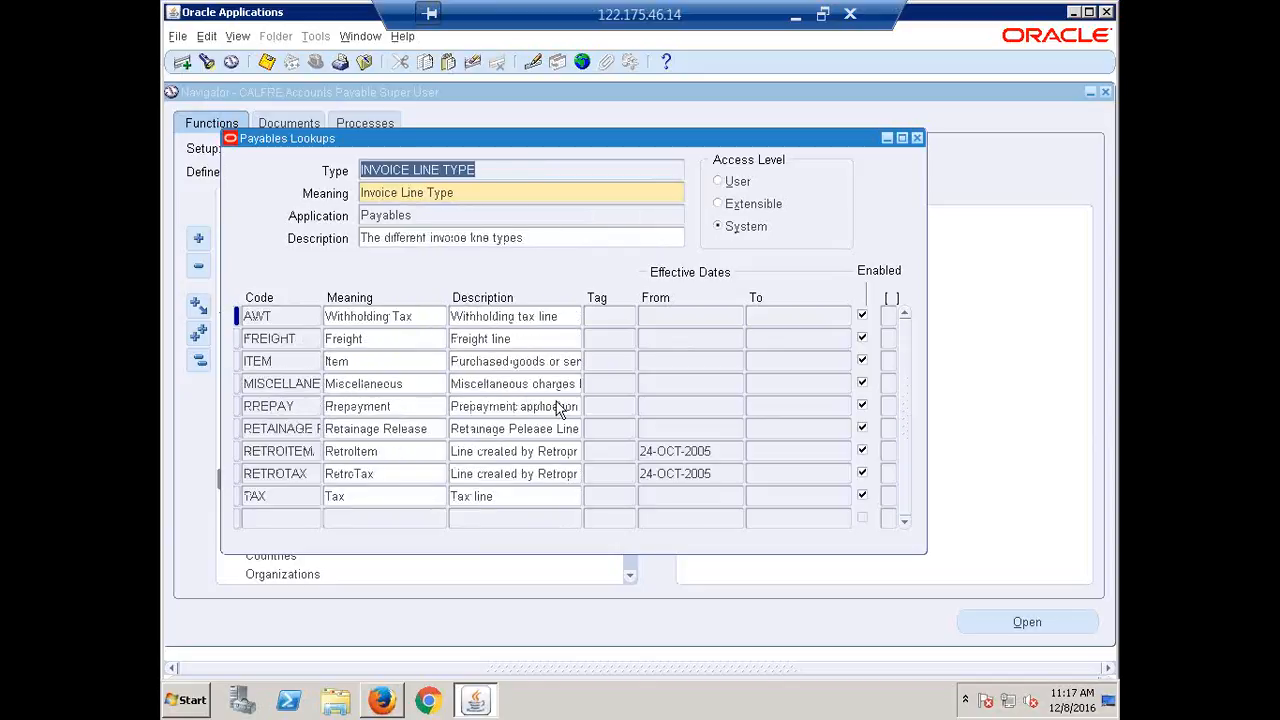
pyautogui.press('Down')
pyautogui.press('Down')
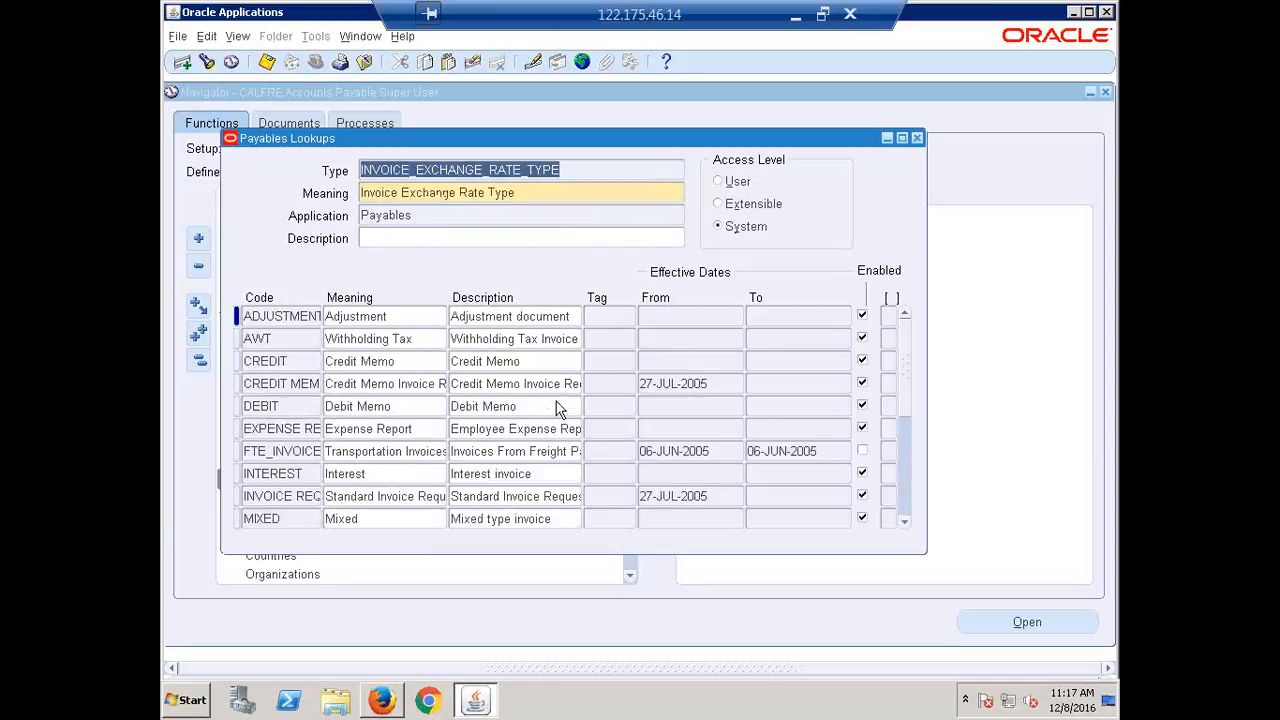
pyautogui.press('Up')
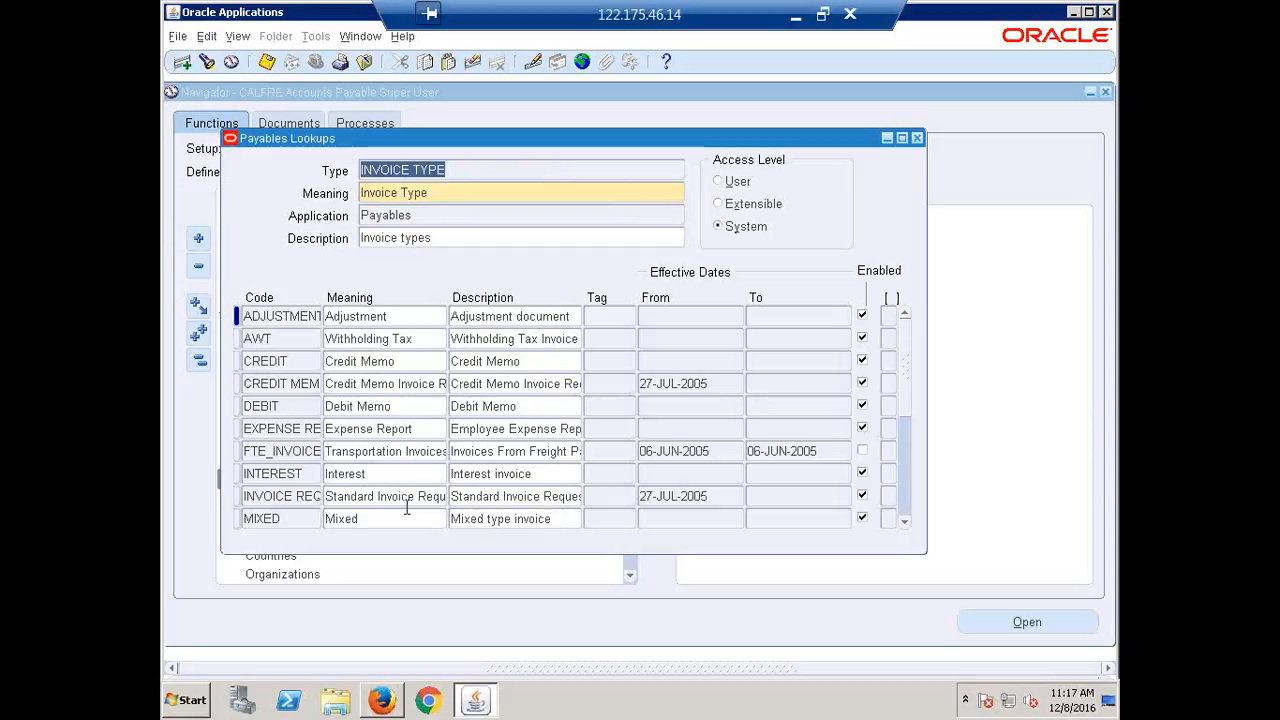
# Review the Interest, STANDARD and CREDIT lookup code meanings in Payables Lookups.
pyautogui.click(382, 474)
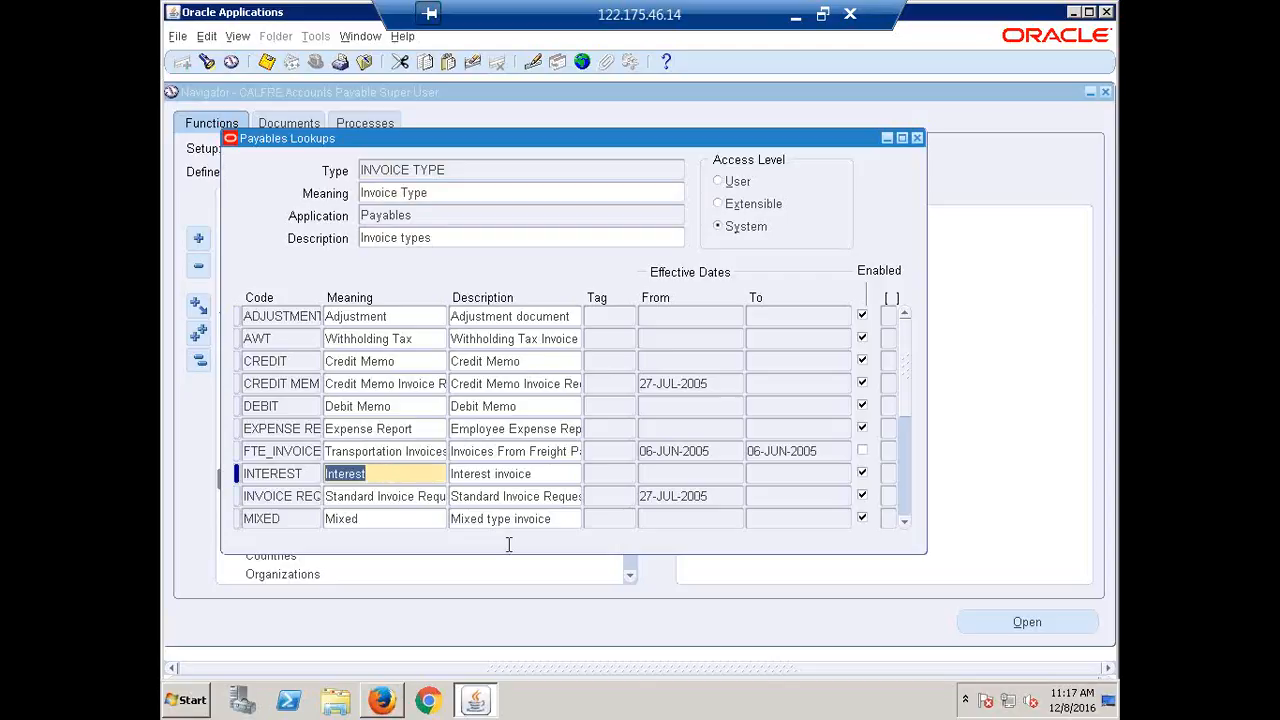
pyautogui.scroll(-1, 481, 503)
pyautogui.scroll(-1, 481, 503)
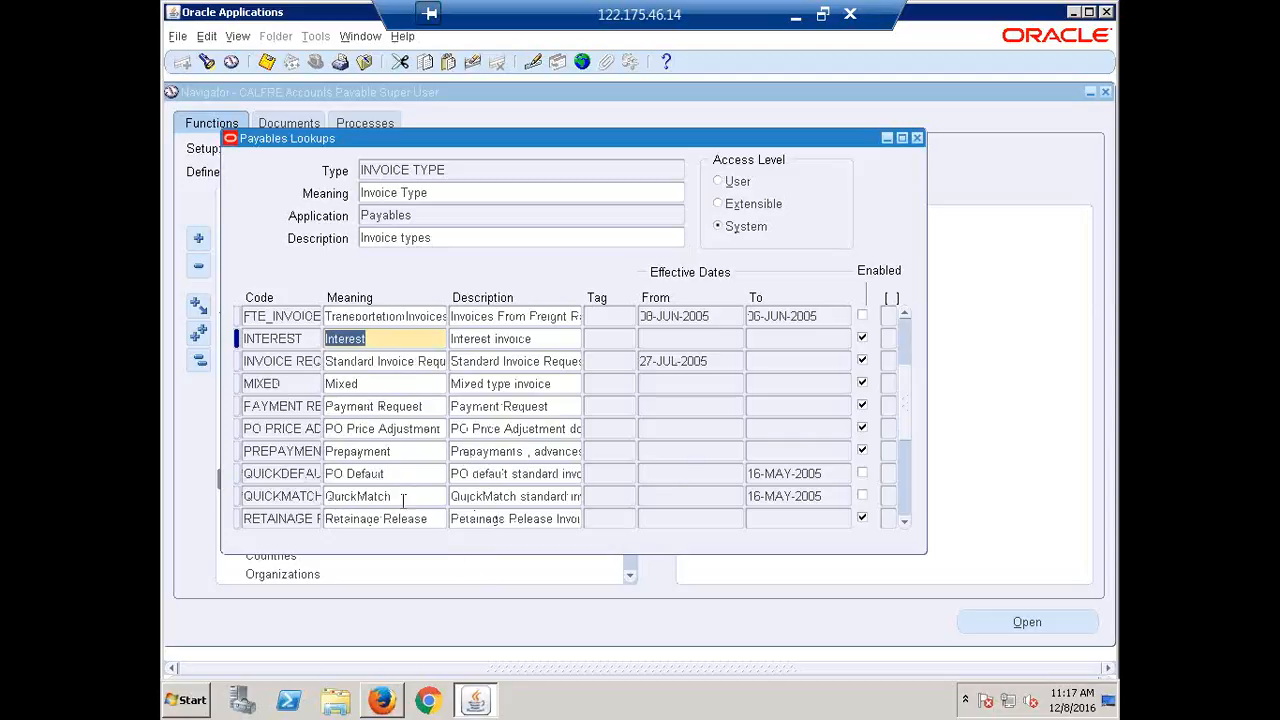
pyautogui.click(390, 528)
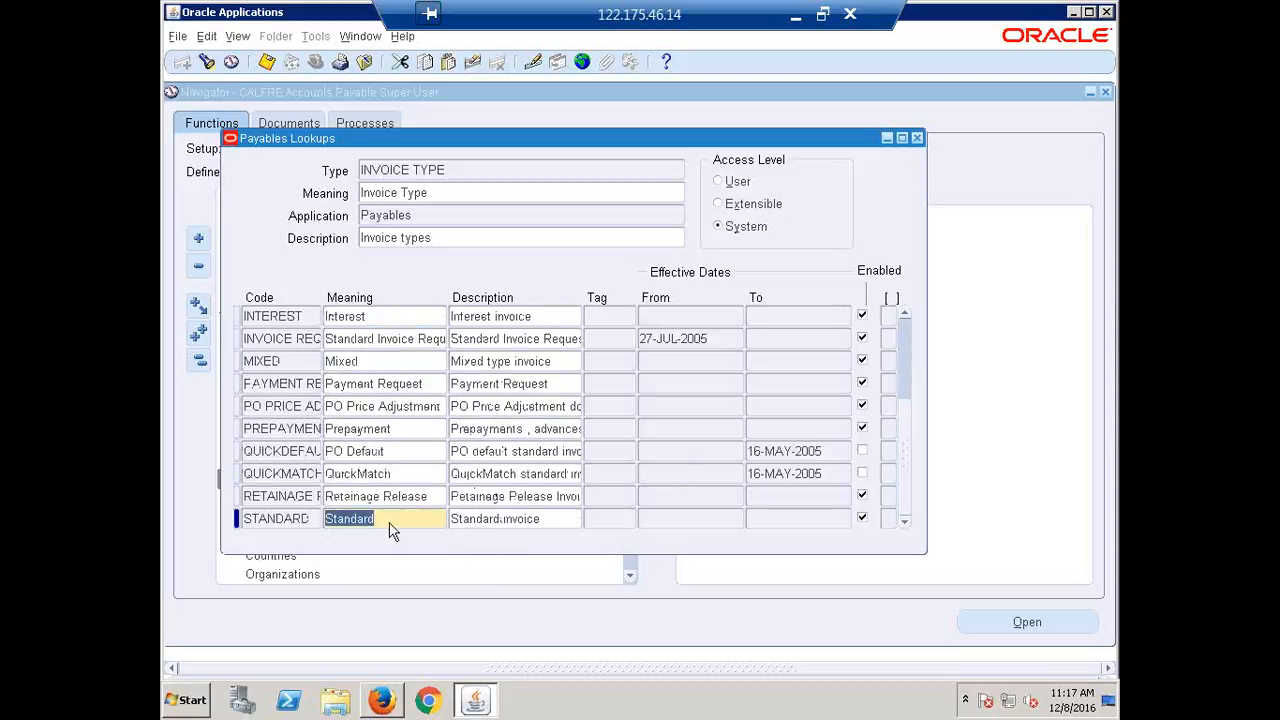
pyautogui.scroll(3, 392, 522)
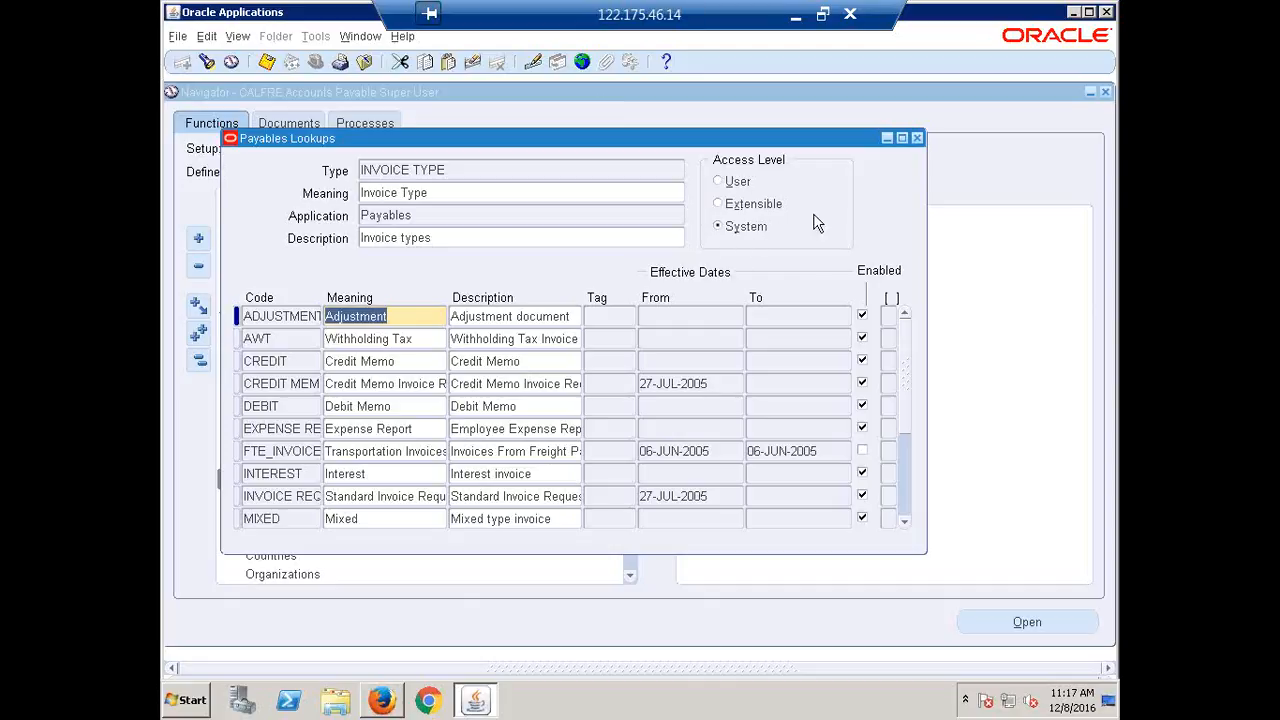
pyautogui.click(300, 358)
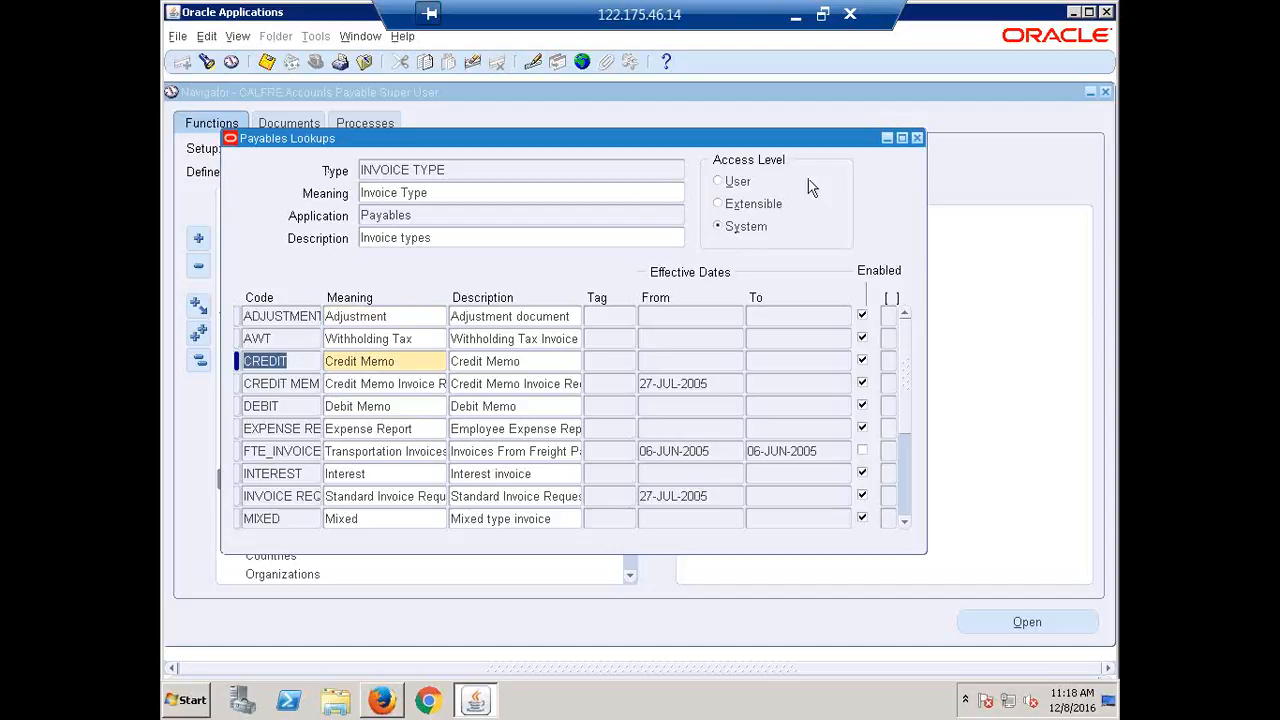
pyautogui.click(486, 166)
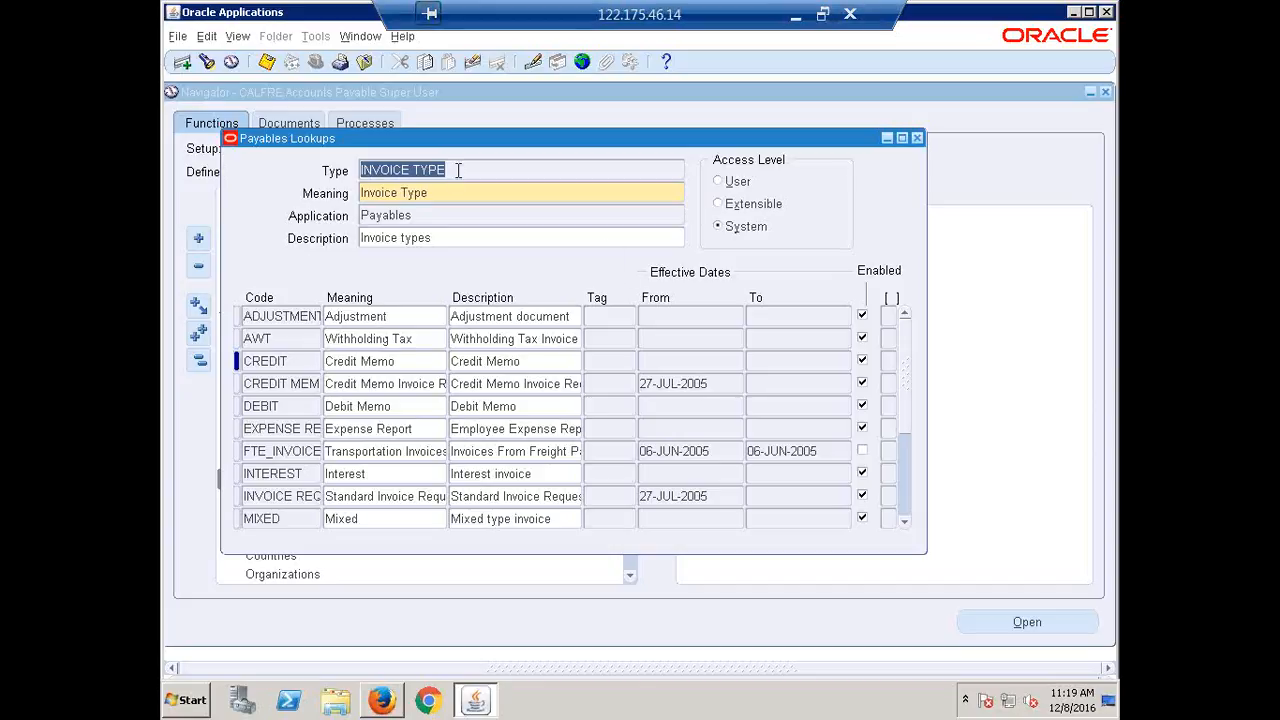
# Query all lookup types, step through each record, then close the Payables Lookups window.
pyautogui.press('F11')
pyautogui.hotkey('ctrl', 'F11')
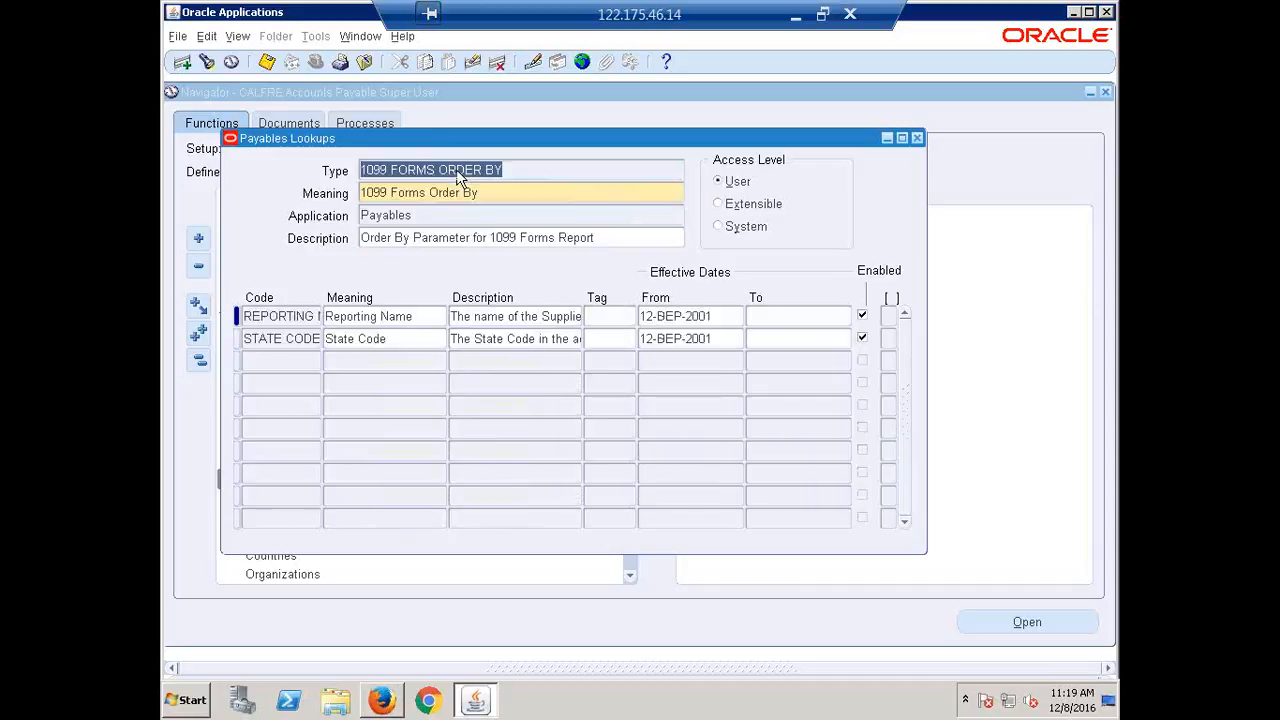
pyautogui.press('Down')
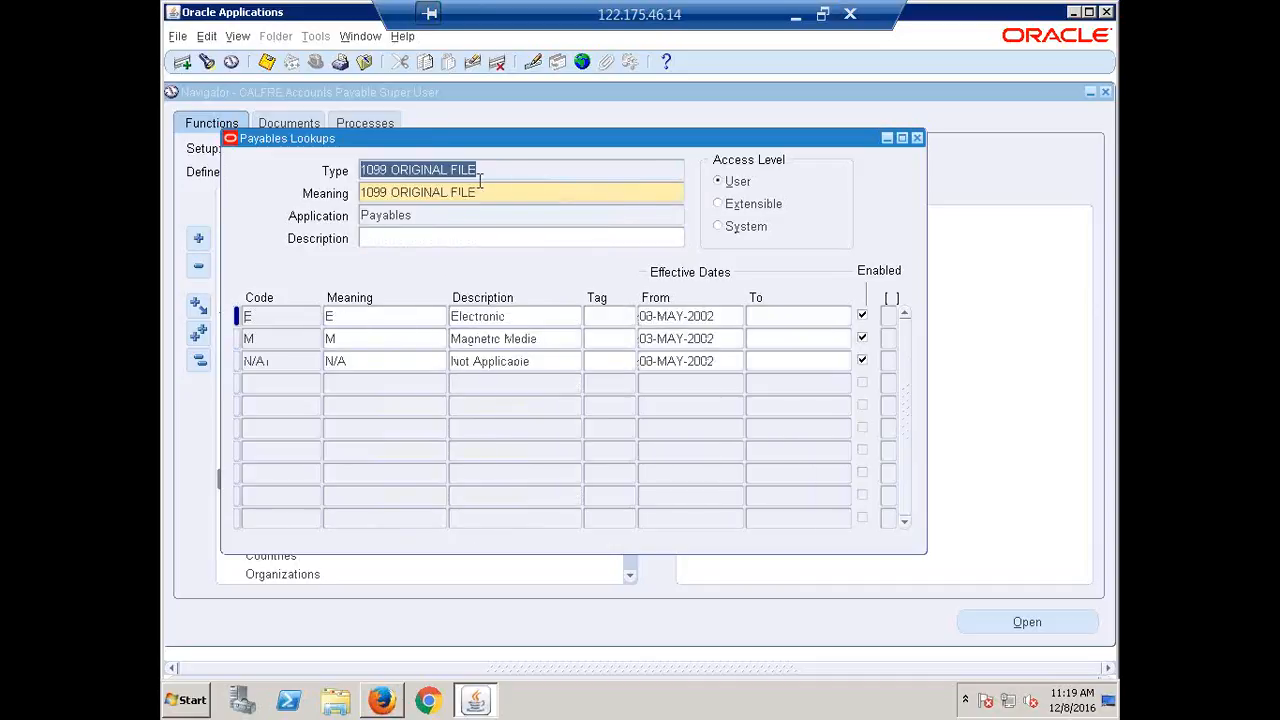
pyautogui.press('Down')
pyautogui.press('Down')
pyautogui.press('Down')
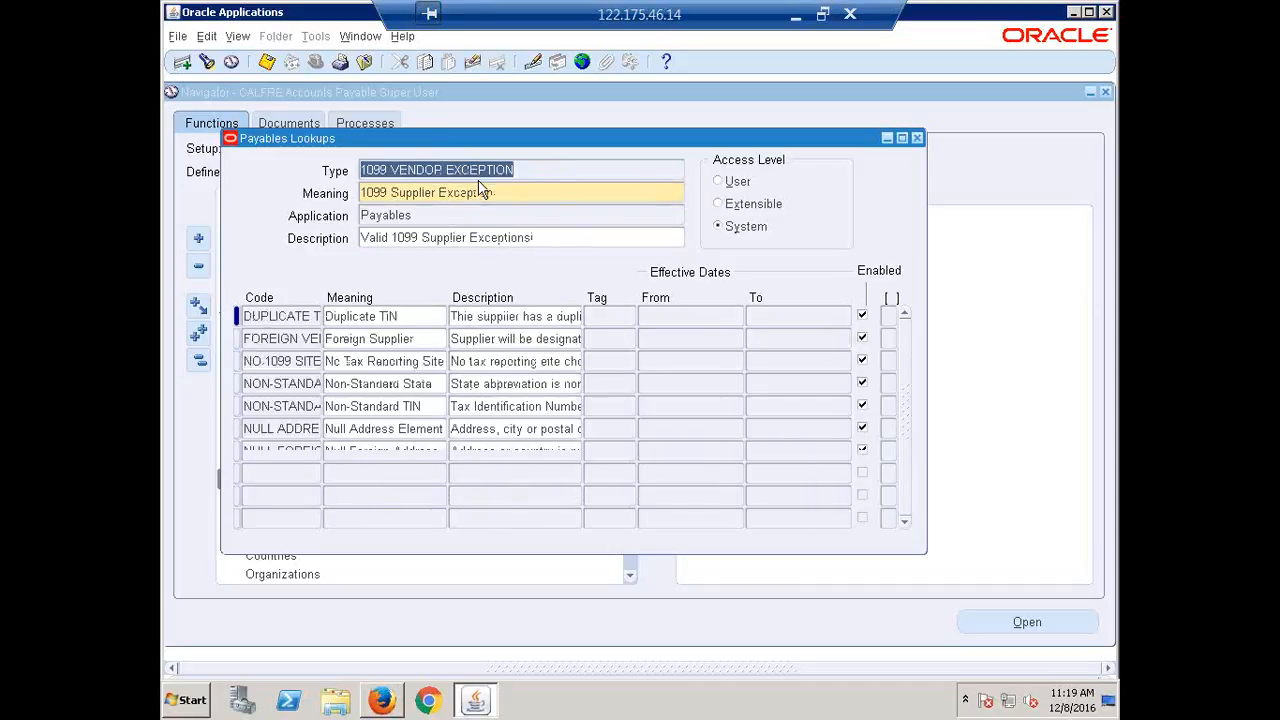
pyautogui.press('Down')
pyautogui.press('Down')
pyautogui.press('Down')
pyautogui.press('Down')
pyautogui.press('Down')
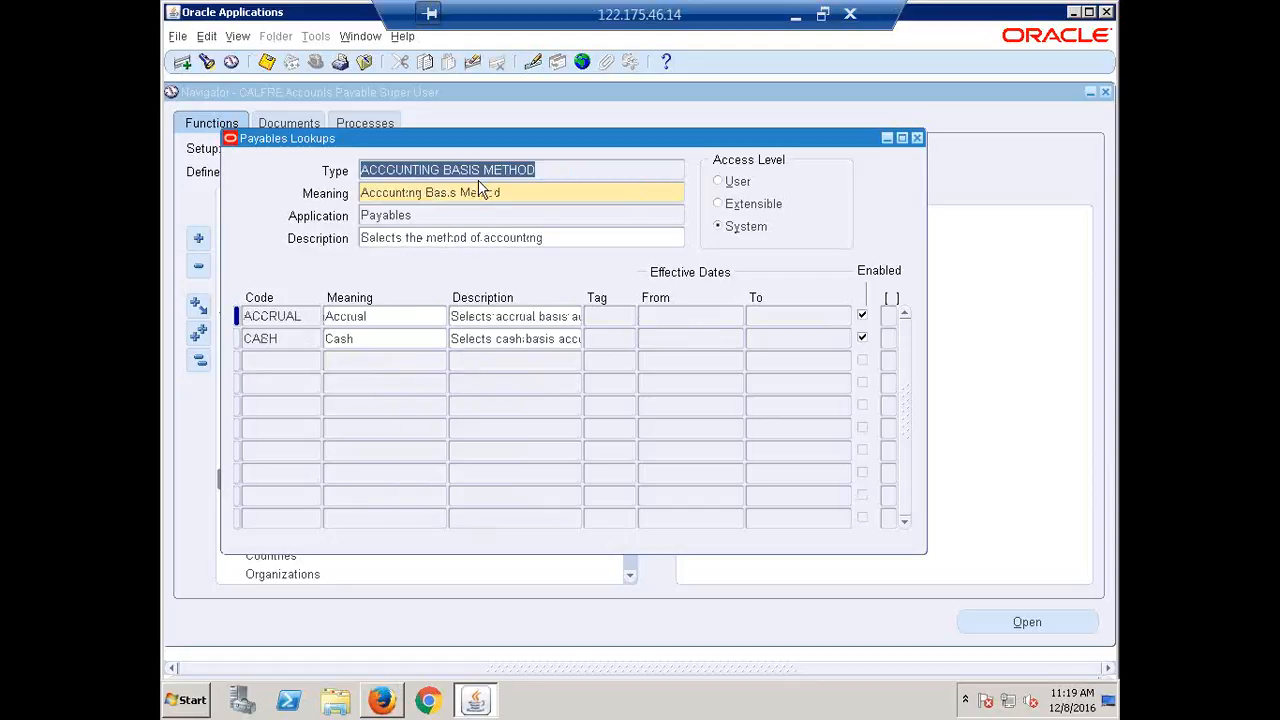
pyautogui.press('Down')
pyautogui.press('Down')
pyautogui.press('Down')
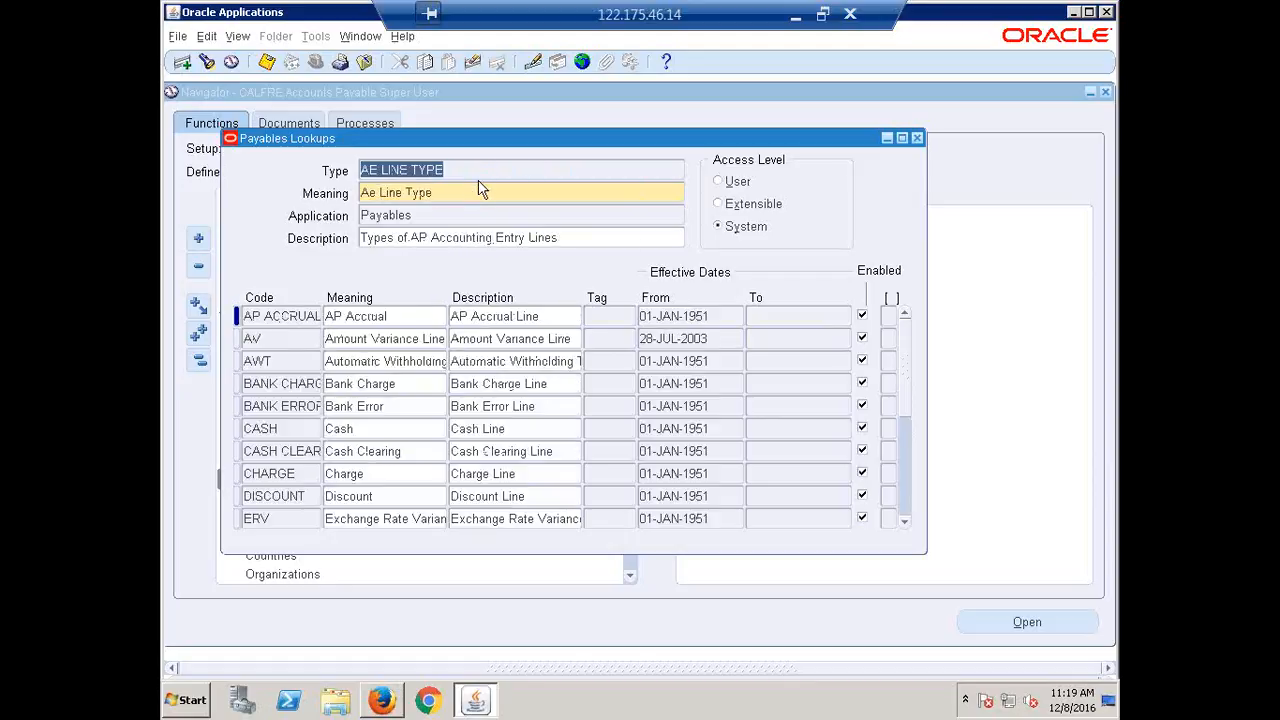
pyautogui.press('Down')
pyautogui.press('Down')
pyautogui.press('Down')
pyautogui.press('Down')
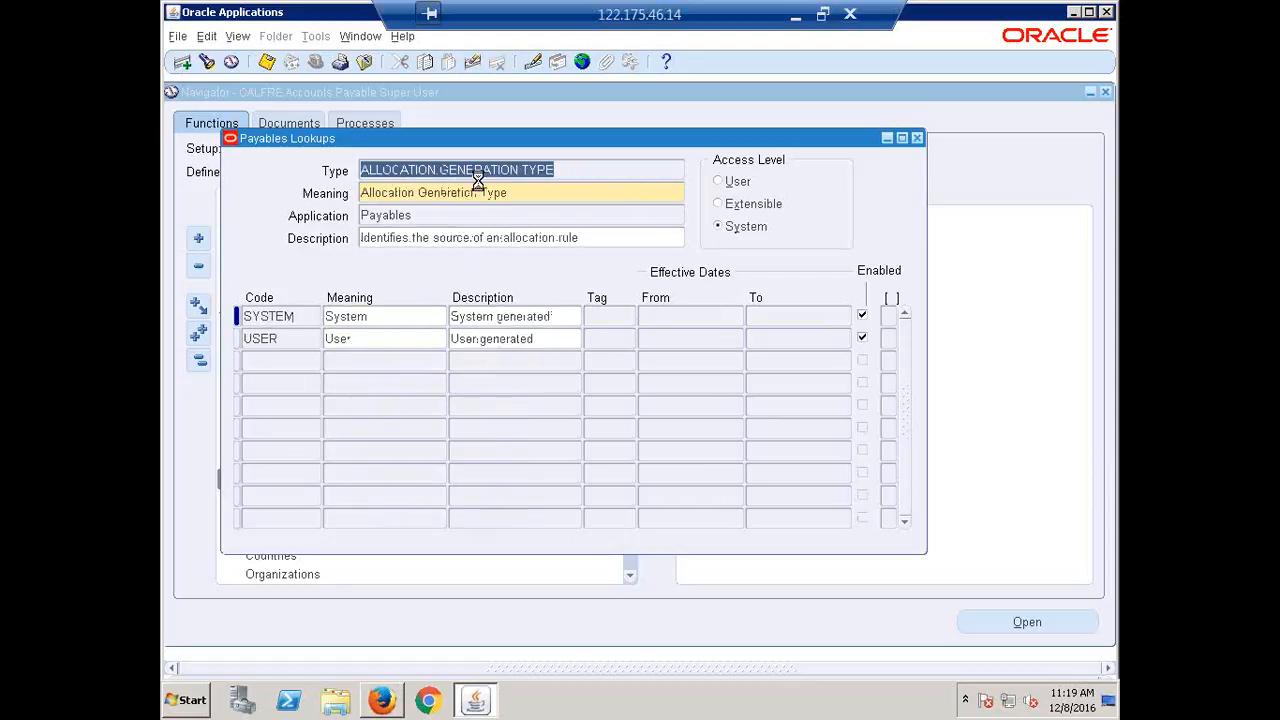
pyautogui.press('Down')
pyautogui.press('Down')
pyautogui.press('Down')
pyautogui.press('Down')
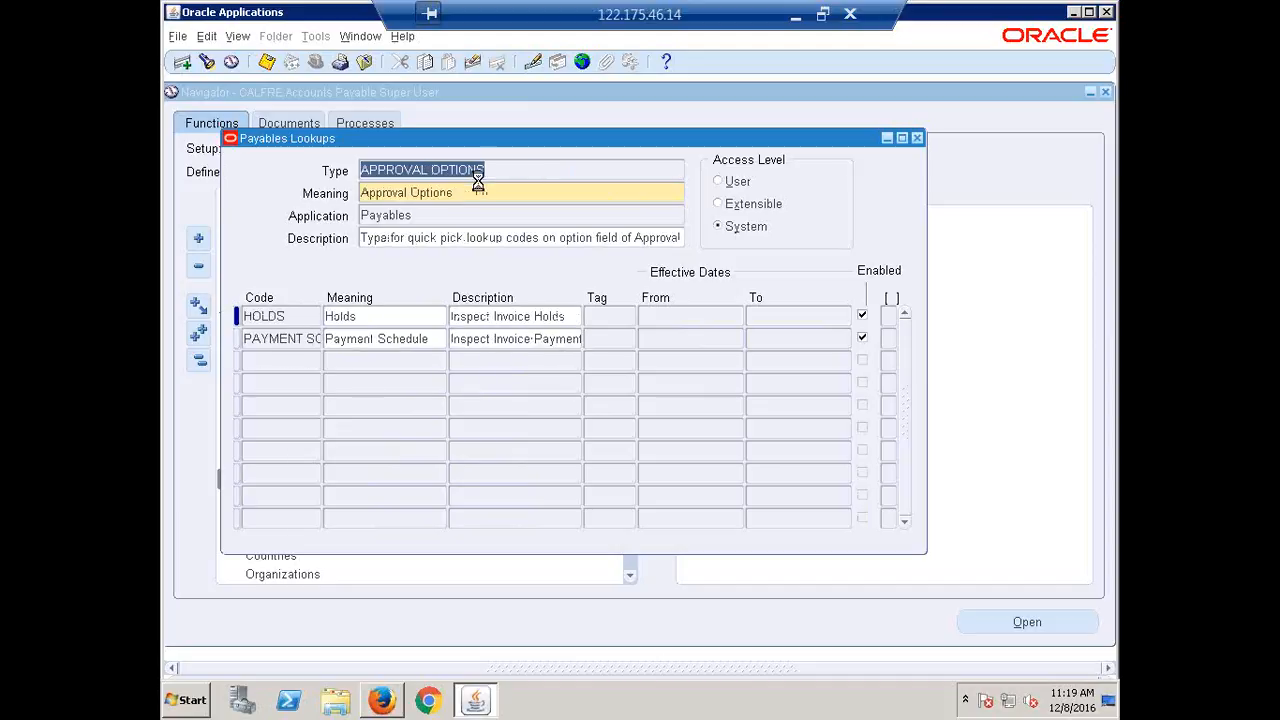
pyautogui.press('Down')
pyautogui.press('Down')
pyautogui.press('Down')
pyautogui.press('Down')
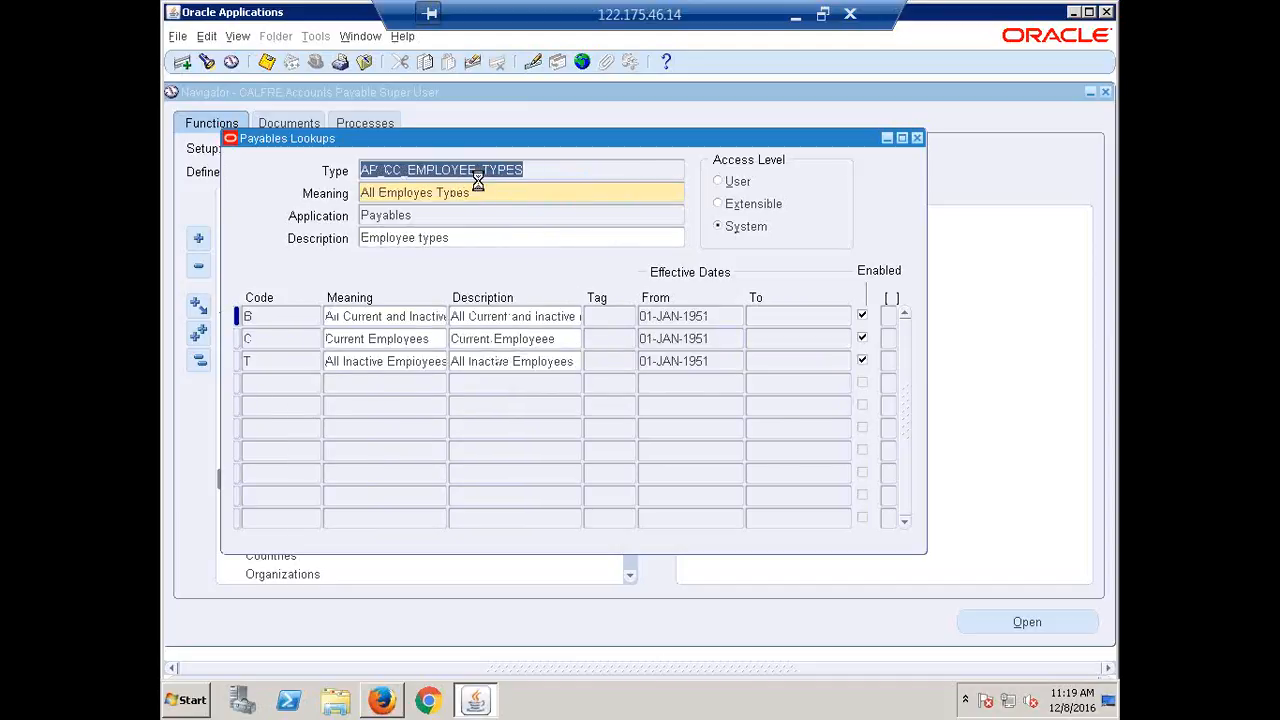
pyautogui.press('Down')
pyautogui.press('Down')
pyautogui.press('Down')
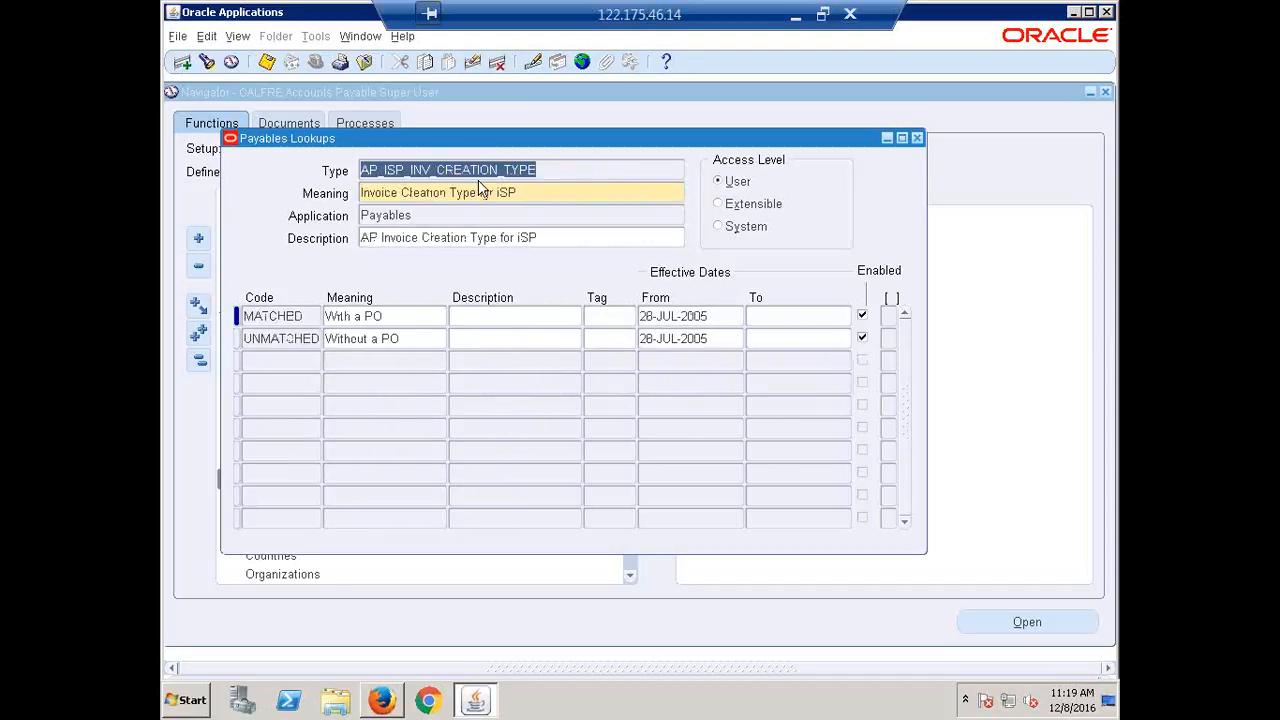
pyautogui.press('Down')
pyautogui.press('Down')
pyautogui.press('Down')
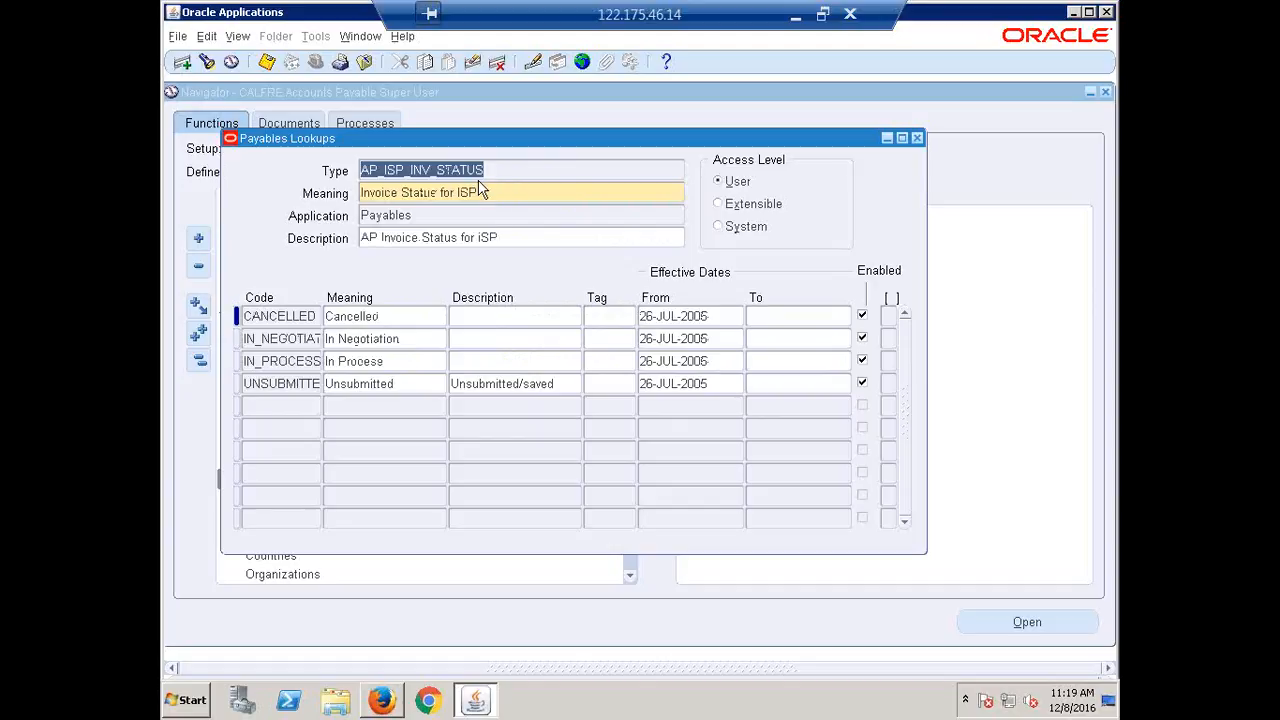
pyautogui.press('Down')
pyautogui.press('Down')
pyautogui.press('Down')
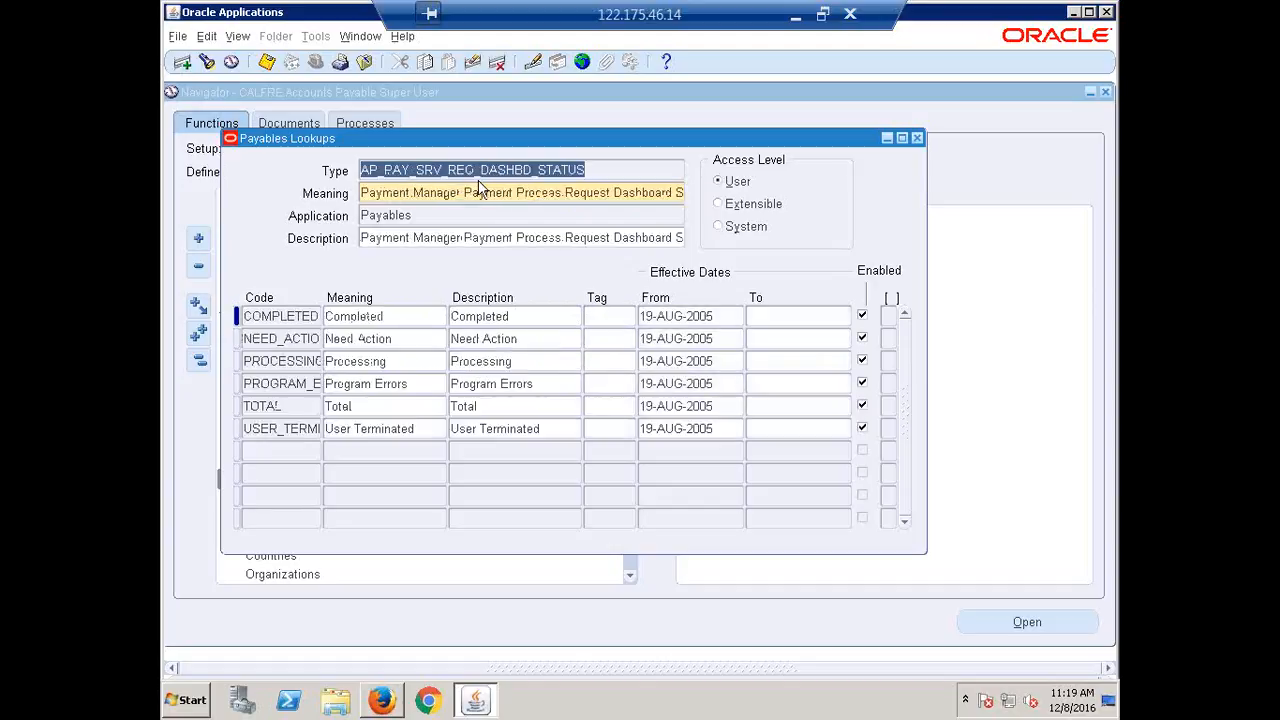
pyautogui.press('Down')
pyautogui.press('Down')
pyautogui.press('Down')
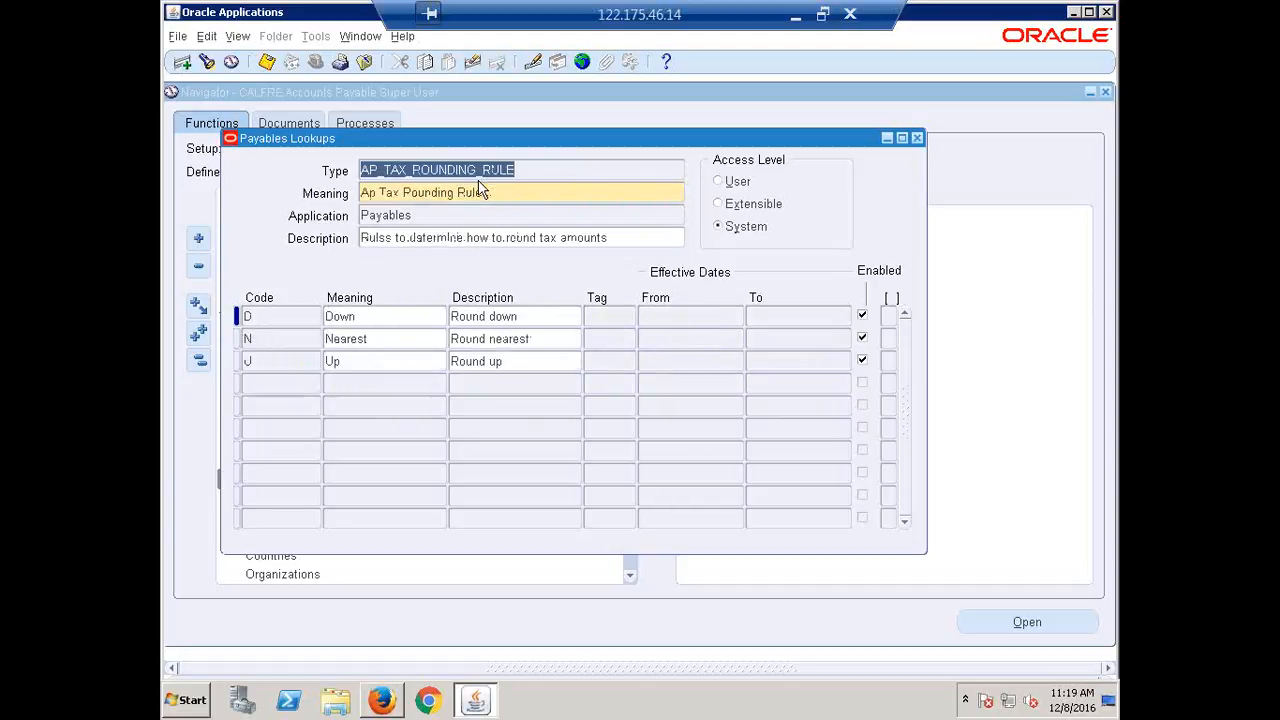
pyautogui.press('Down')
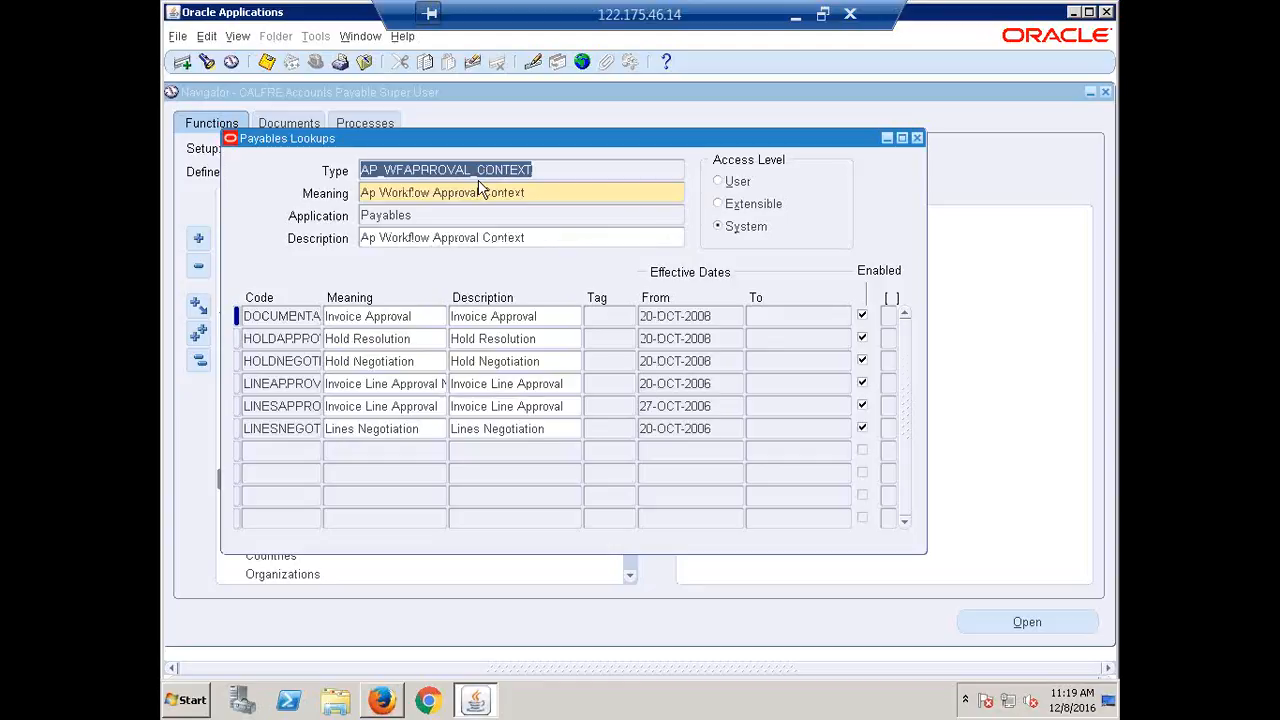
pyautogui.press('Down')
pyautogui.press('Down')
pyautogui.press('Down')
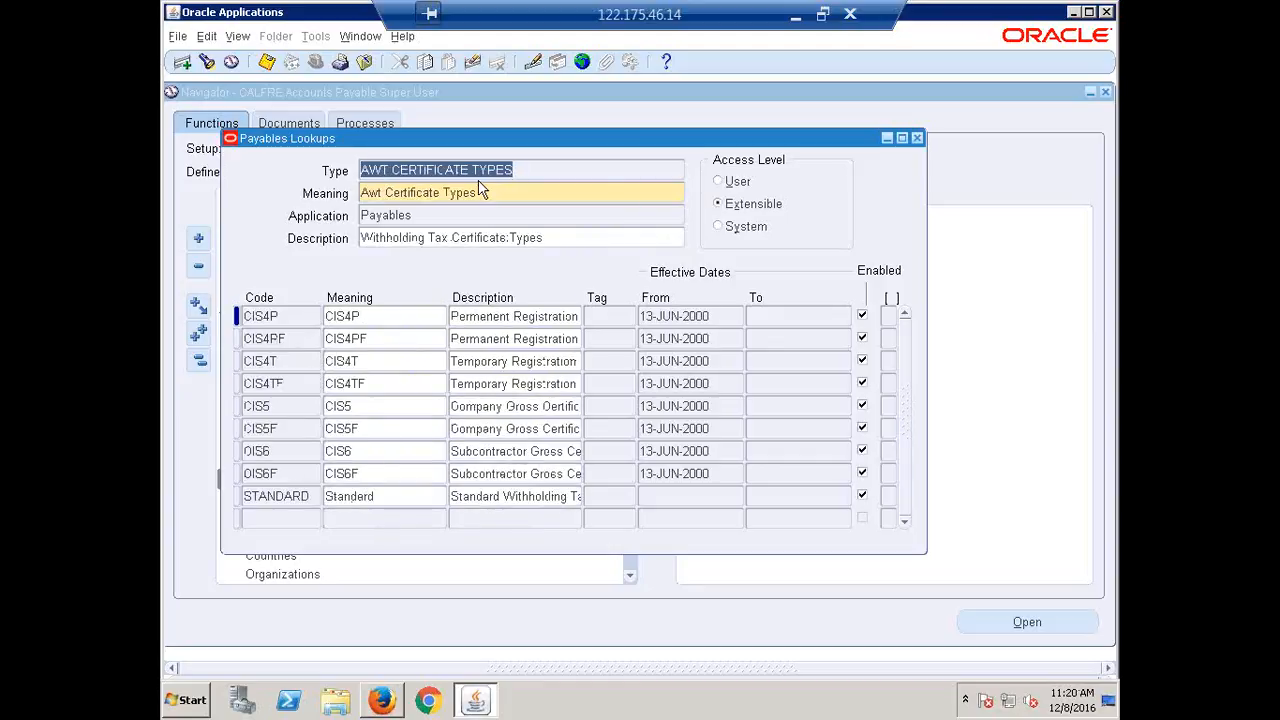
pyautogui.press('Down')
pyautogui.press('Down')
pyautogui.press('Down')
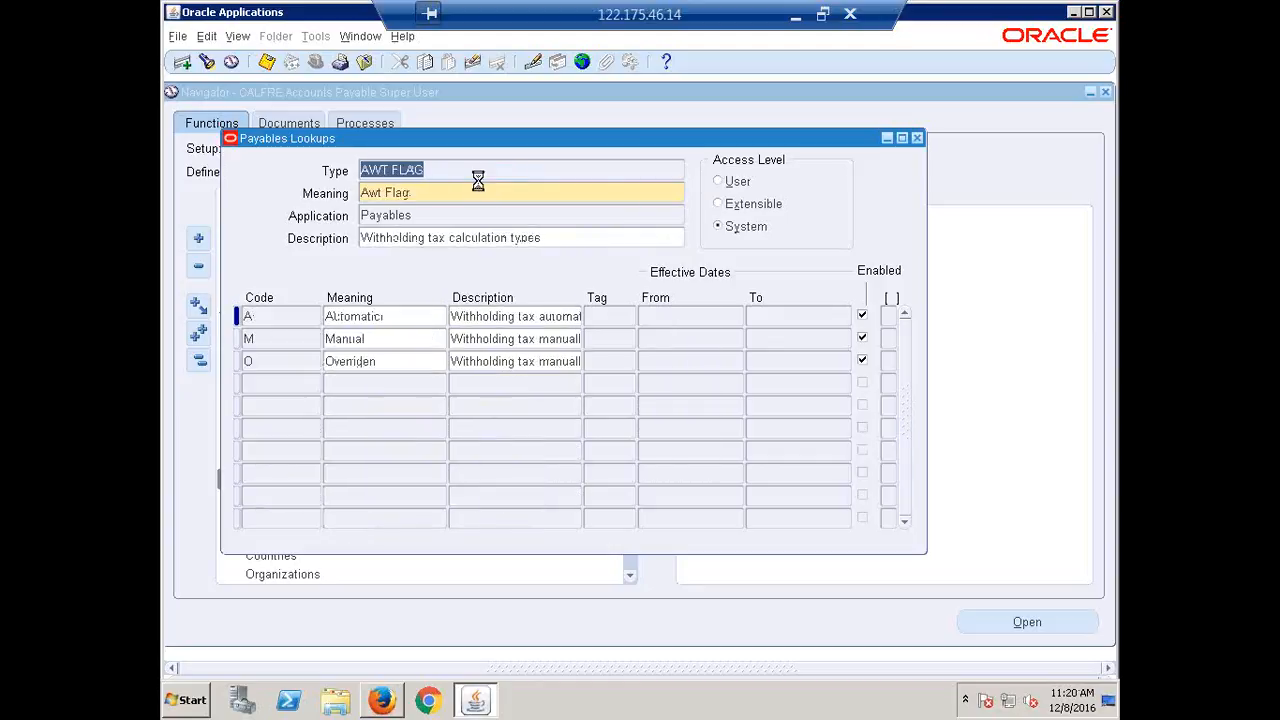
pyautogui.press('Down')
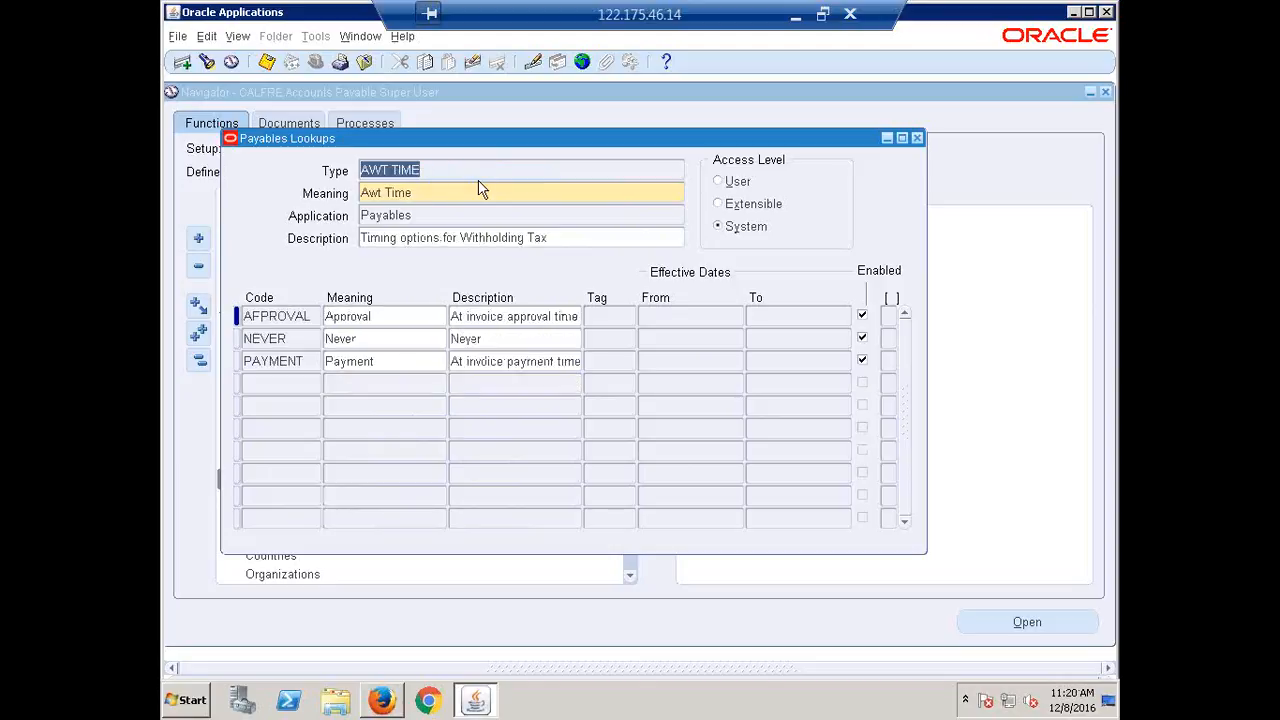
pyautogui.press('Down')
pyautogui.press('Down')
pyautogui.press('Down')
pyautogui.press('Down')
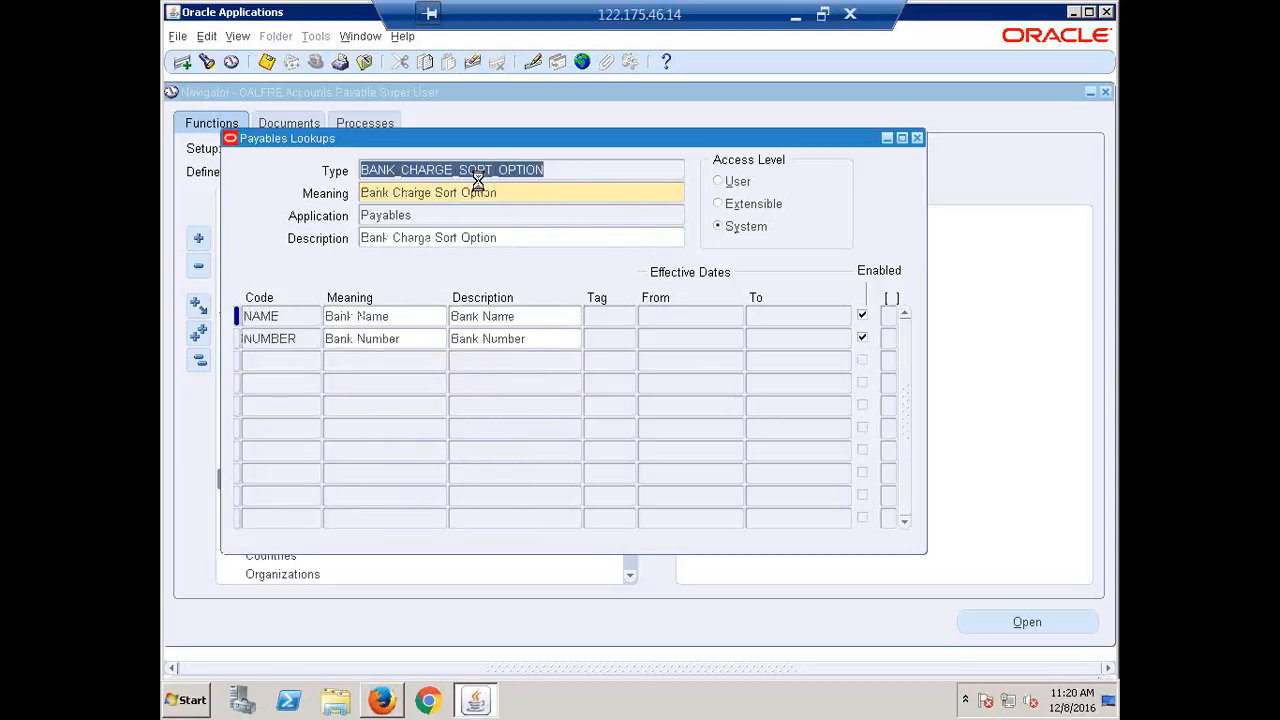
pyautogui.press('Down')
pyautogui.press('Down')
pyautogui.press('Down')
pyautogui.press('Down')
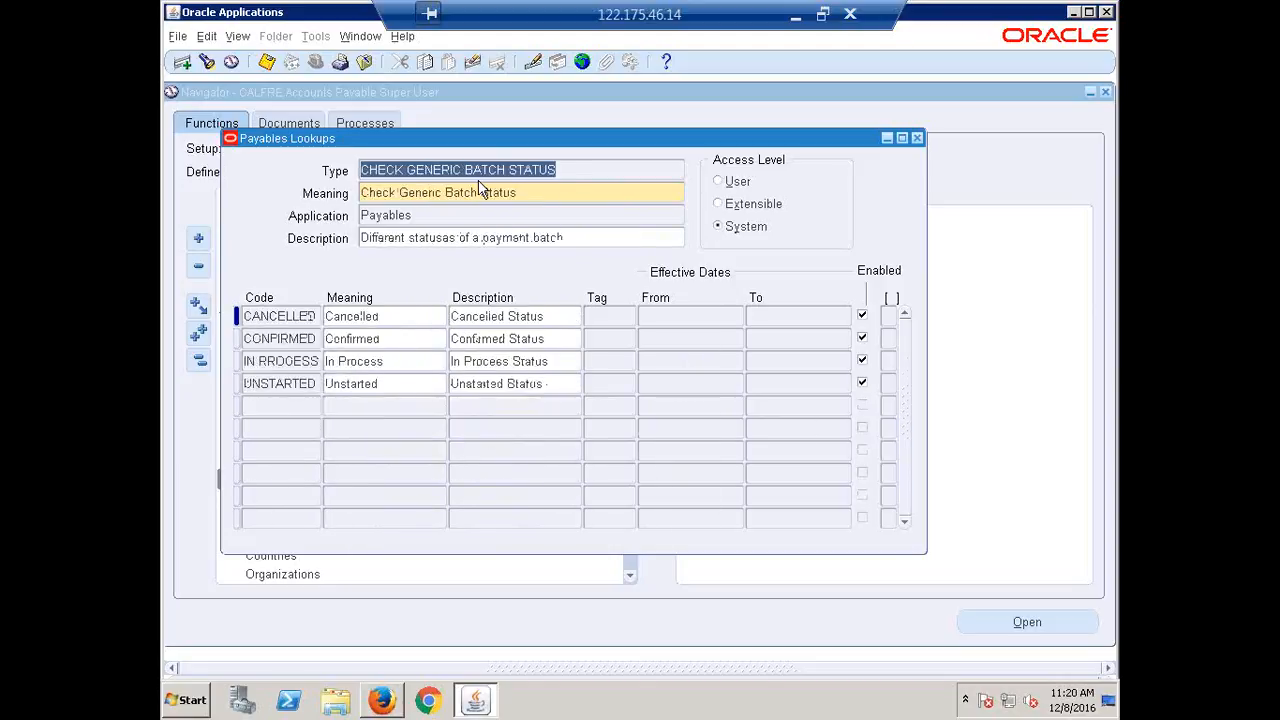
pyautogui.press('Down')
pyautogui.press('Down')
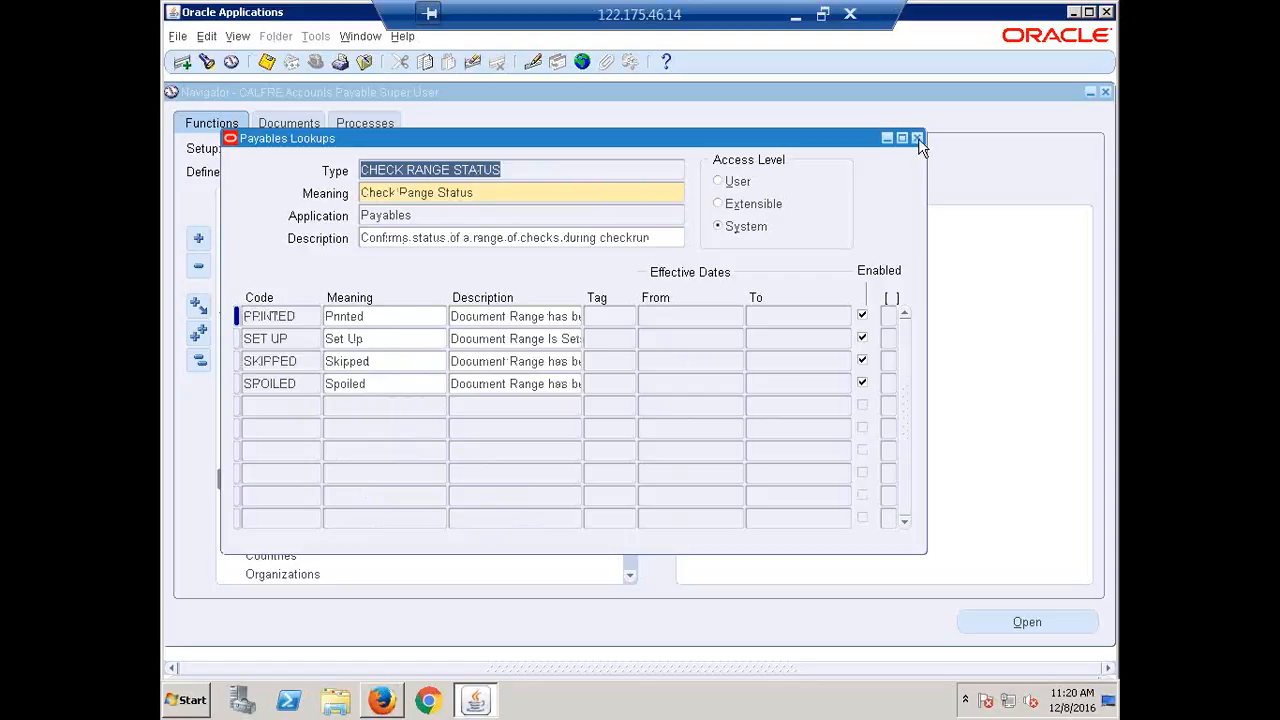
pyautogui.click(918, 138)
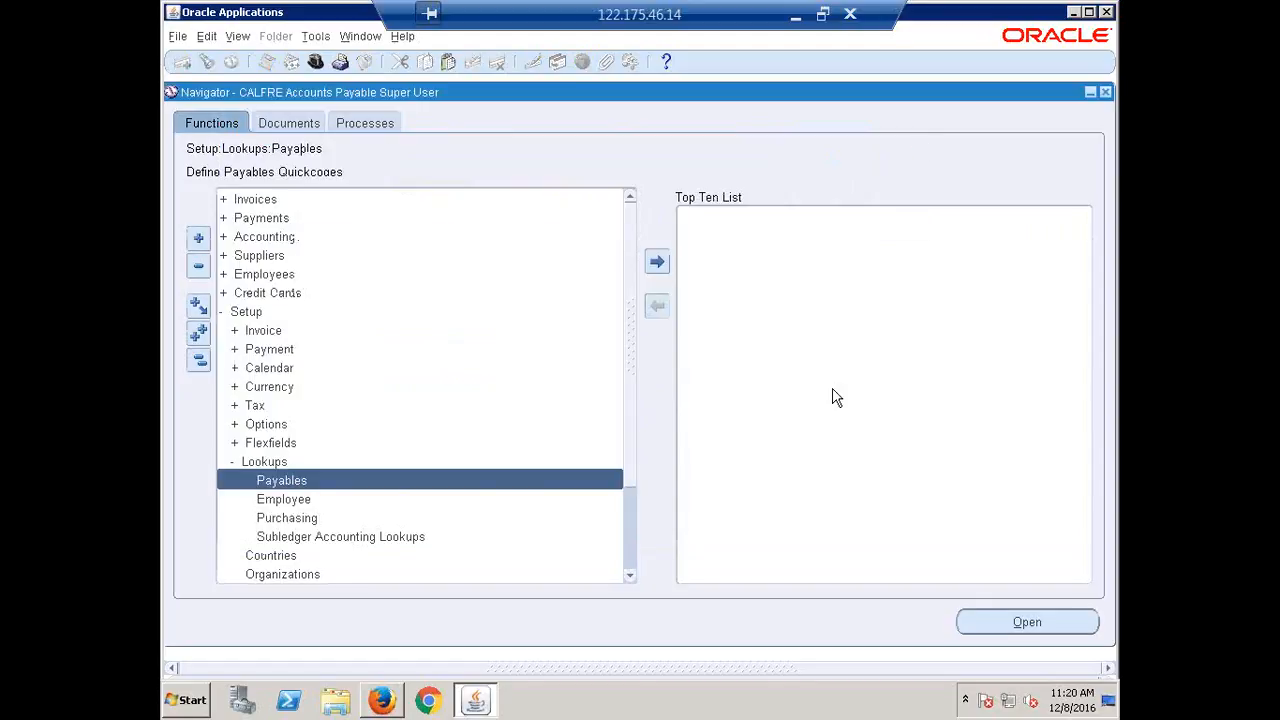
# Enter 'done' in B350 to mark Lookups/Quick Codes complete on the recap sheet.
pyautogui.click(793, 20)
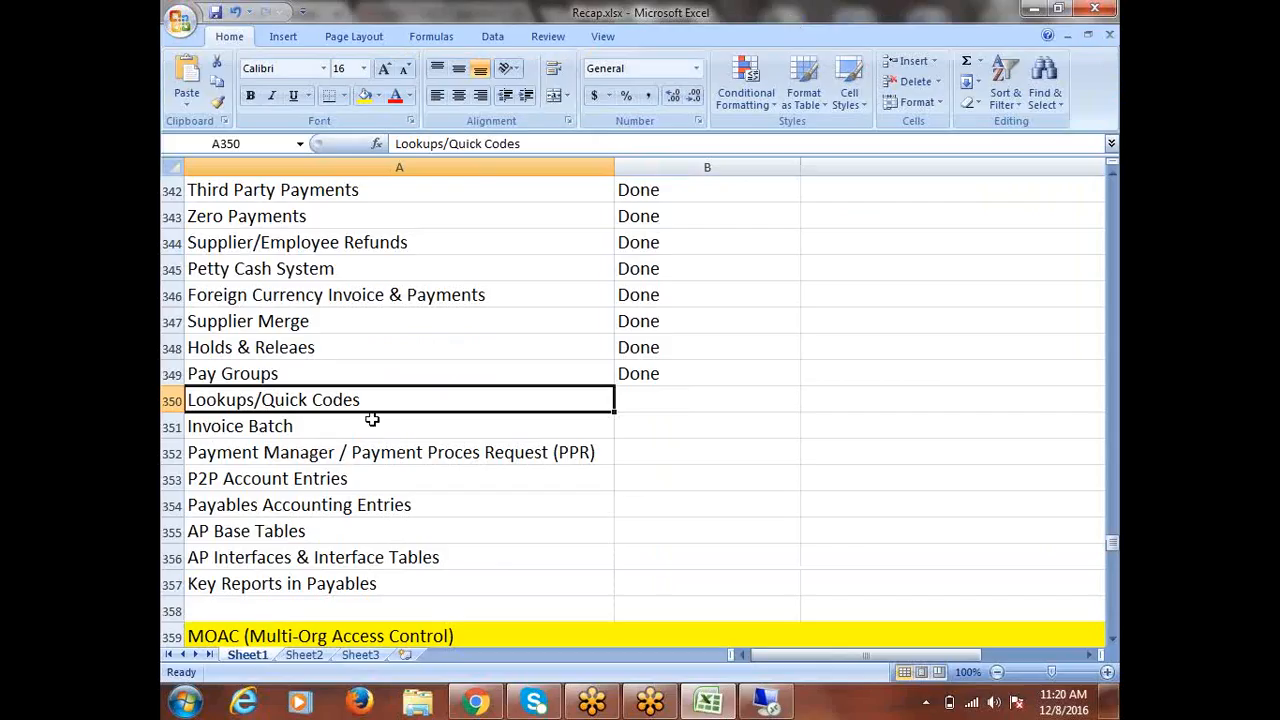
pyautogui.press('Tab')
pyautogui.write('done')
pyautogui.press('Return')
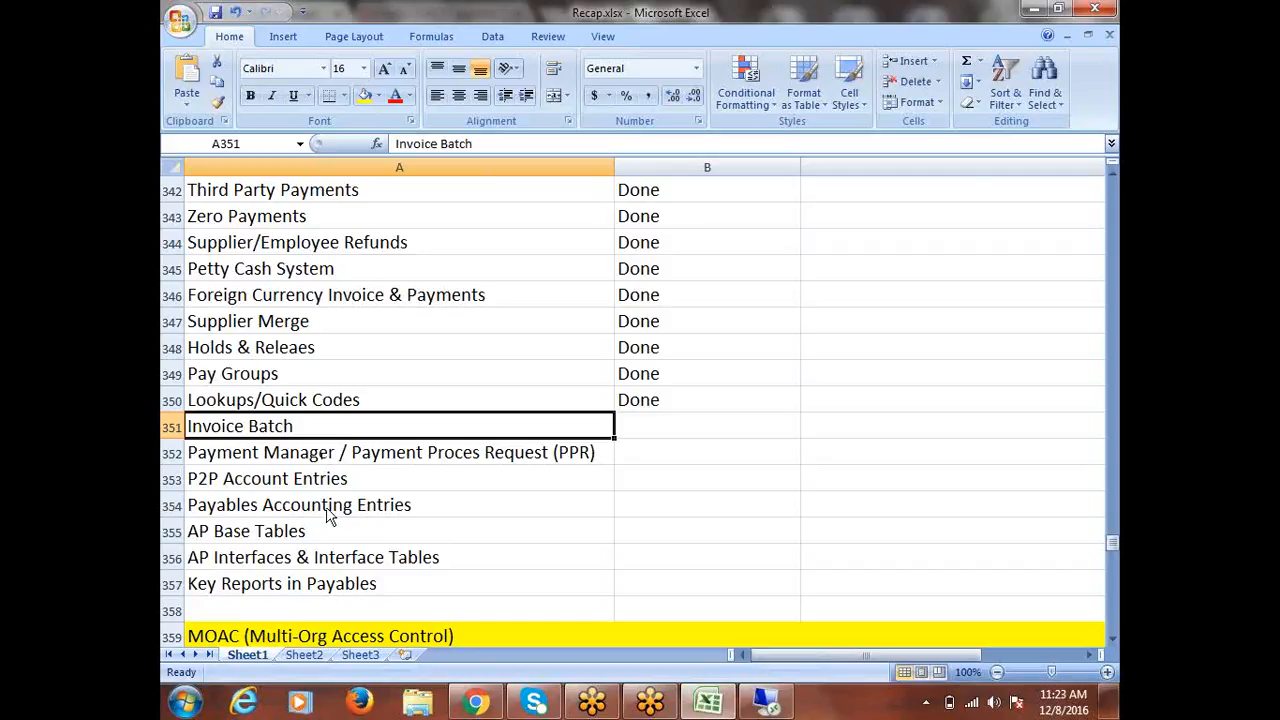
# Collapse the Navigator tree and open Invoices > Entry > Invoice Batches, triggering error APP-SQLAP-10199.
pyautogui.click(765, 703)
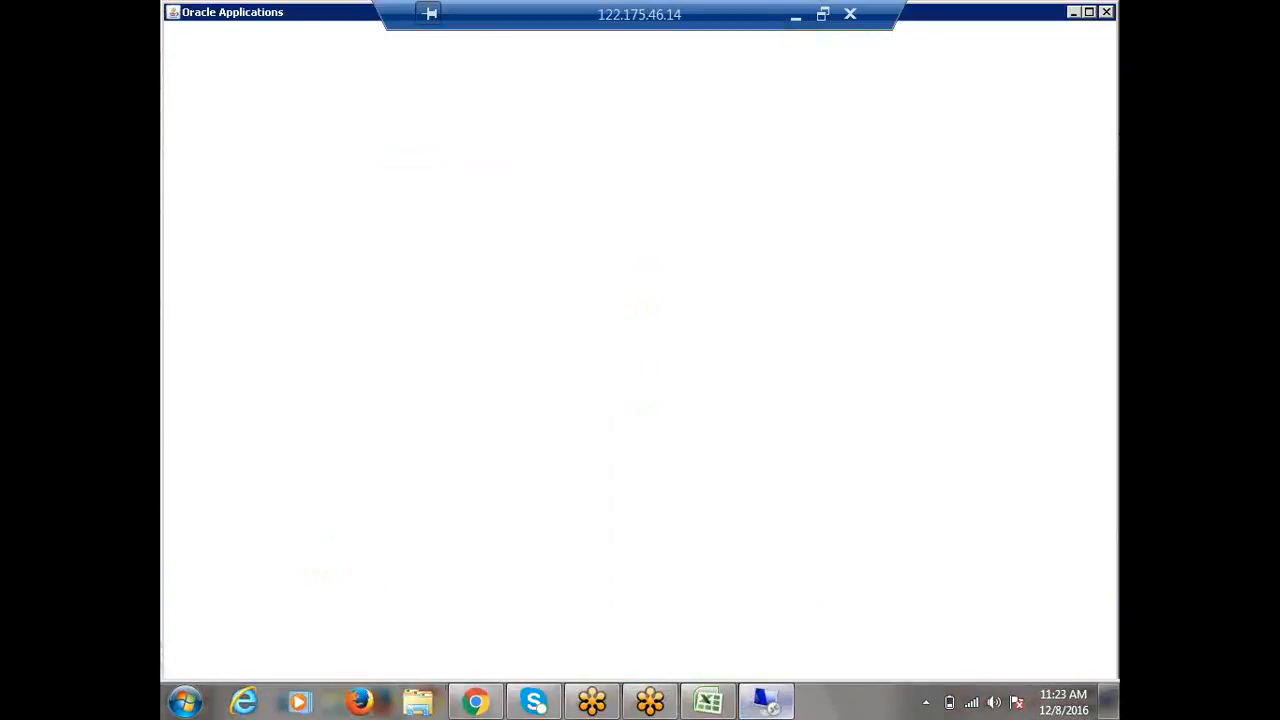
pyautogui.click(200, 366)
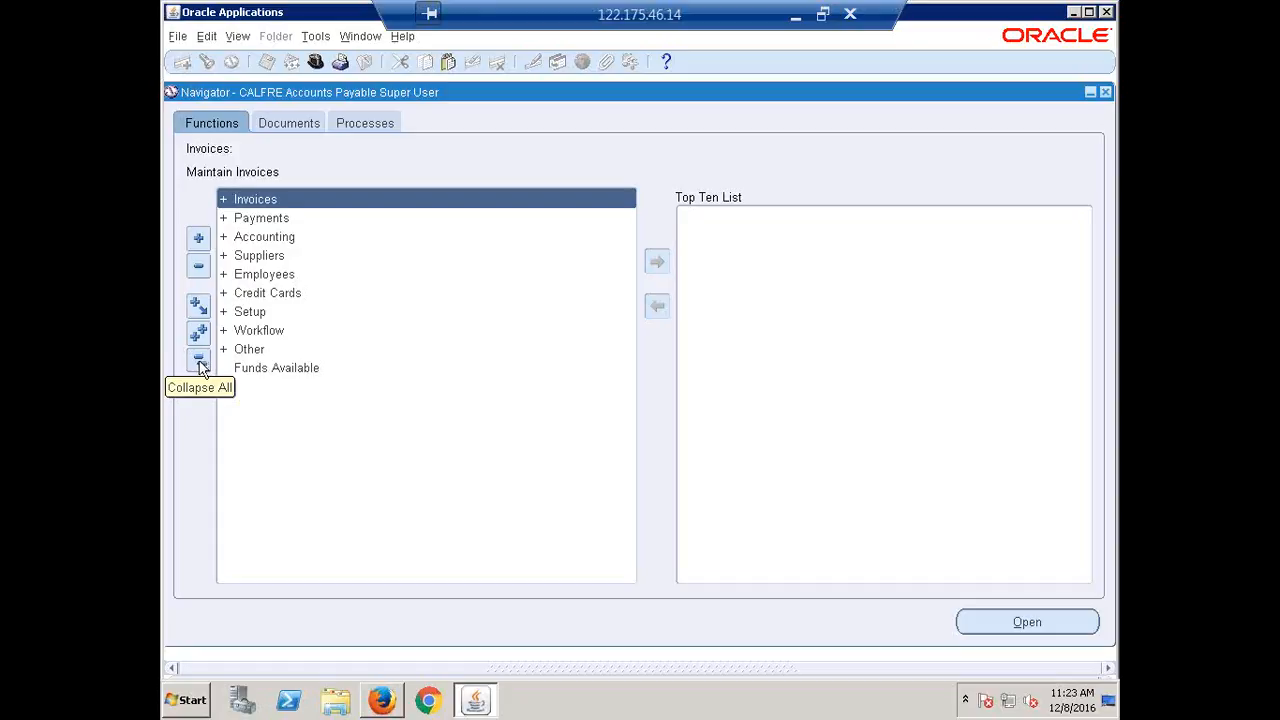
pyautogui.click(200, 362)
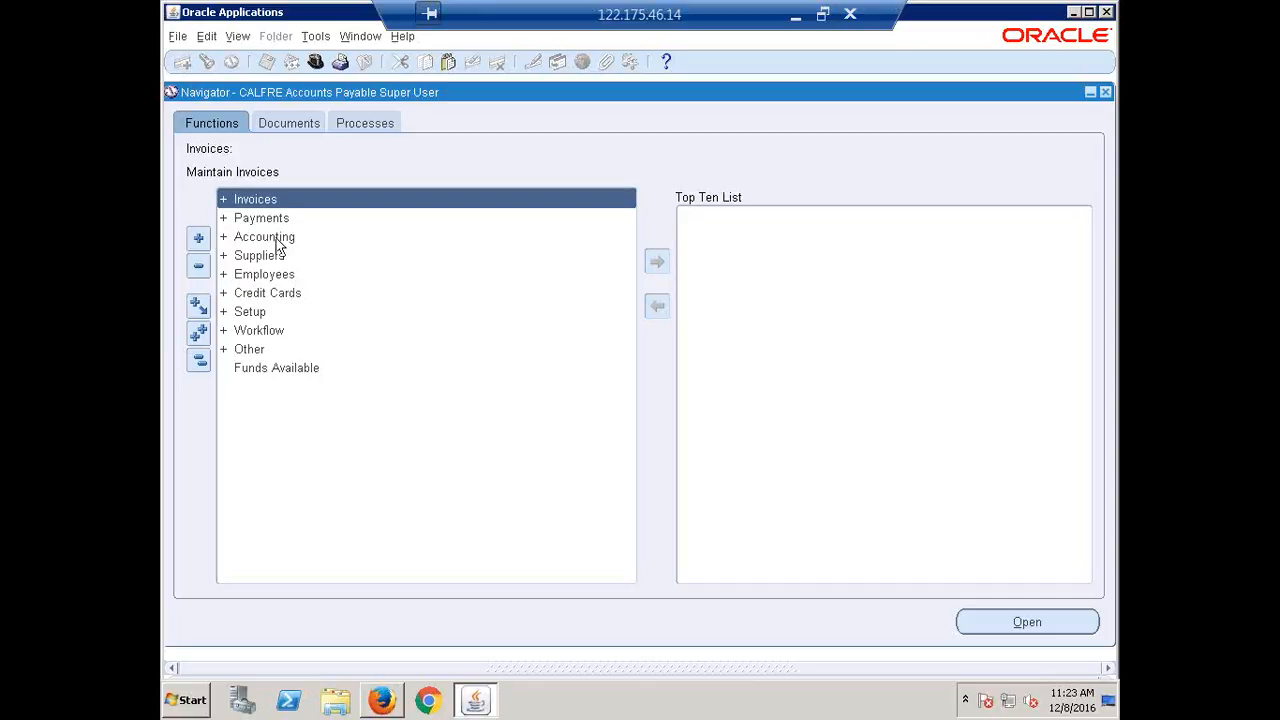
pyautogui.press('Return')
pyautogui.press('Return')
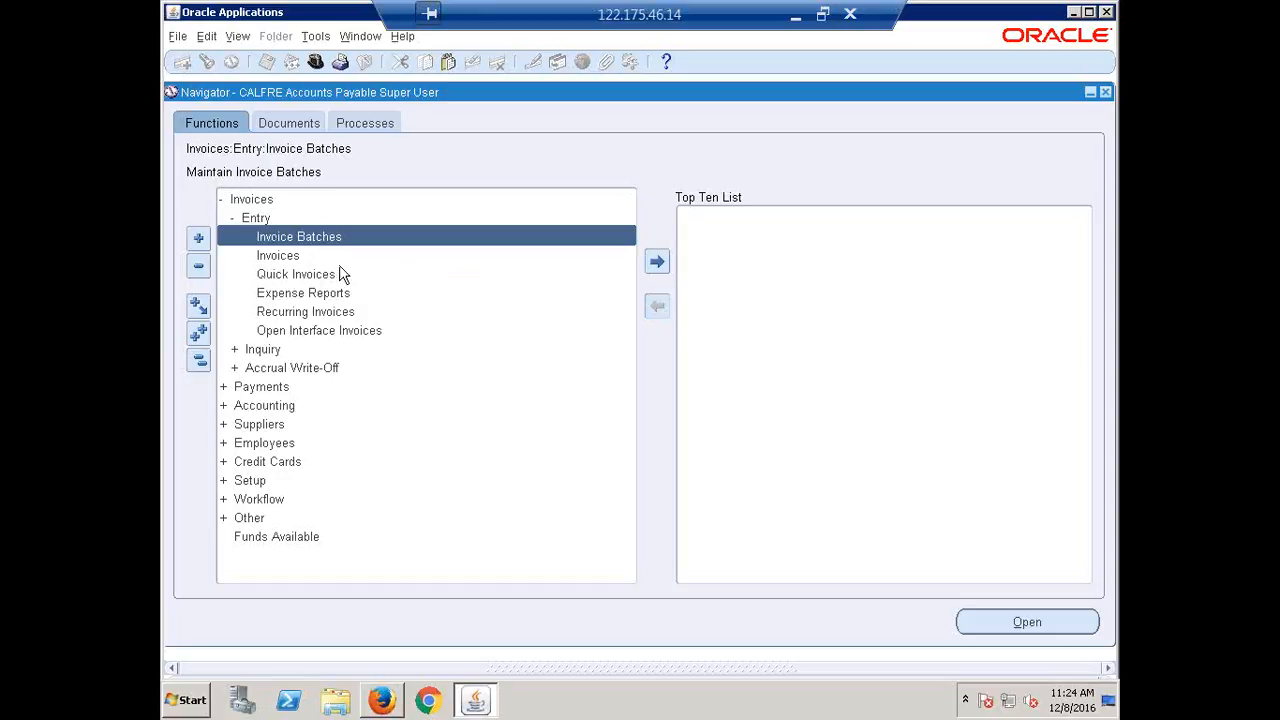
pyautogui.press('Return')
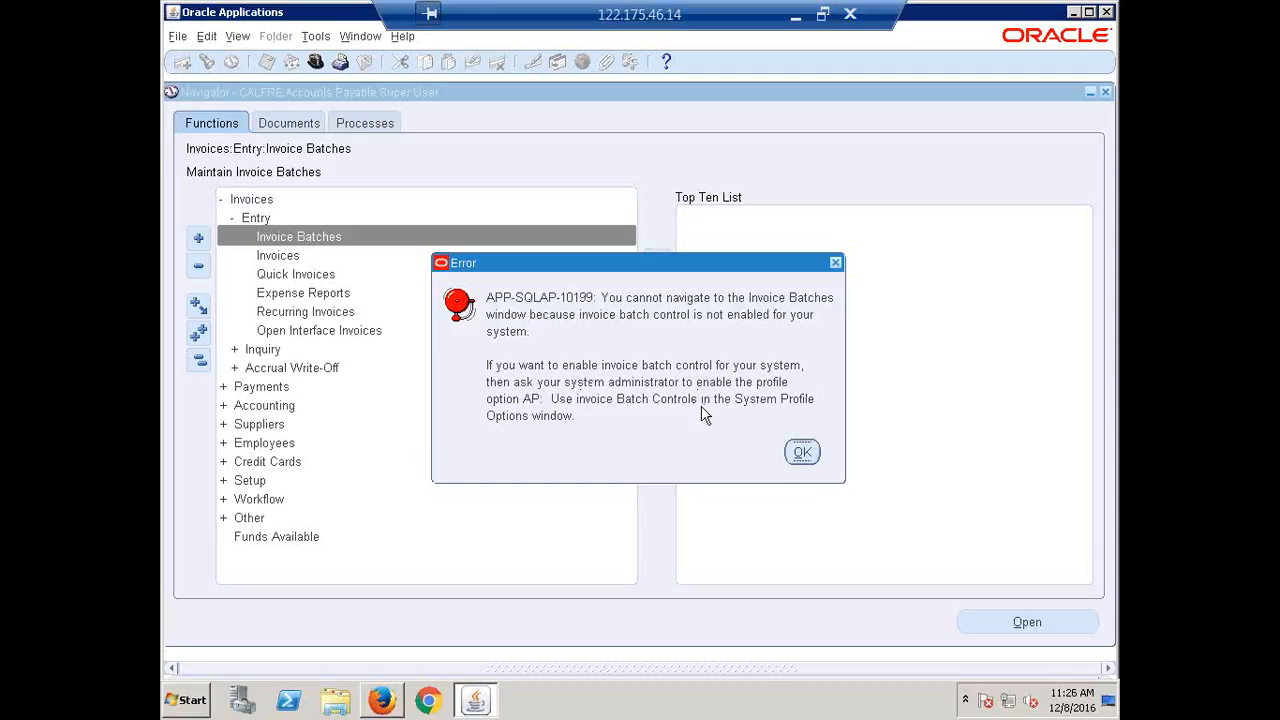
# Dismiss the error, switch to System Administrator, and open Profile > System.
pyautogui.click(805, 452)
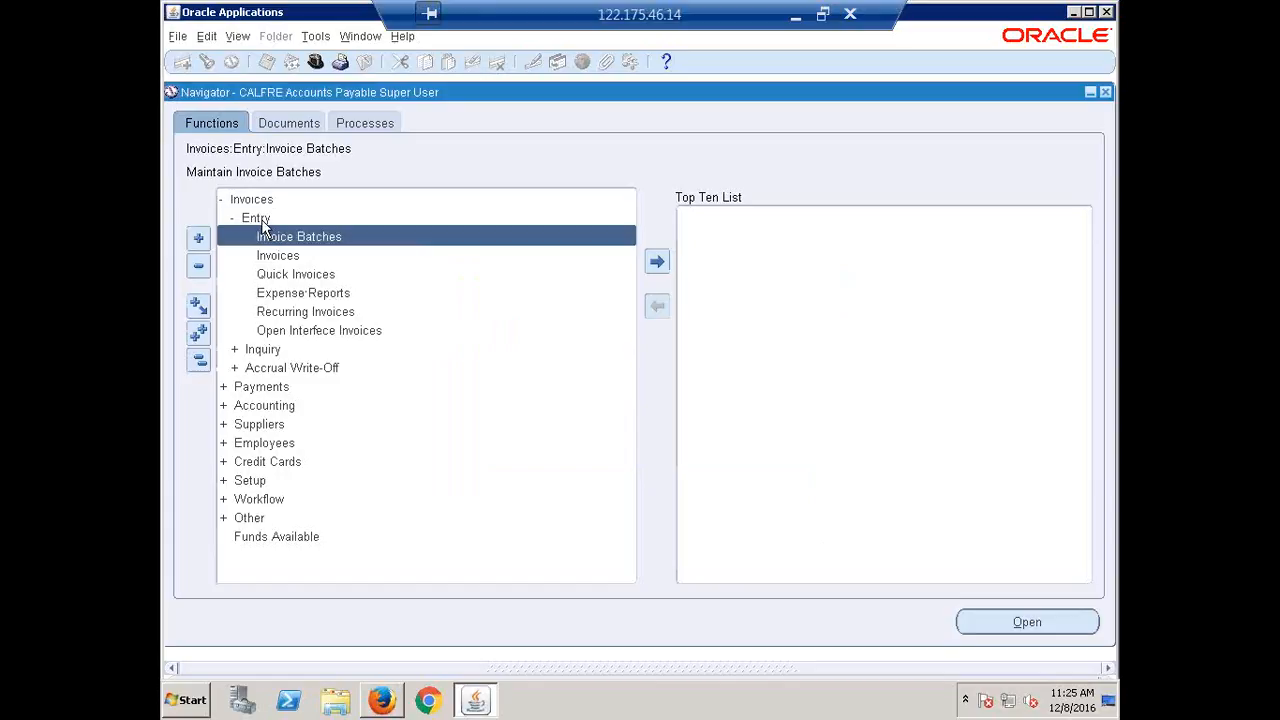
pyautogui.click(316, 62)
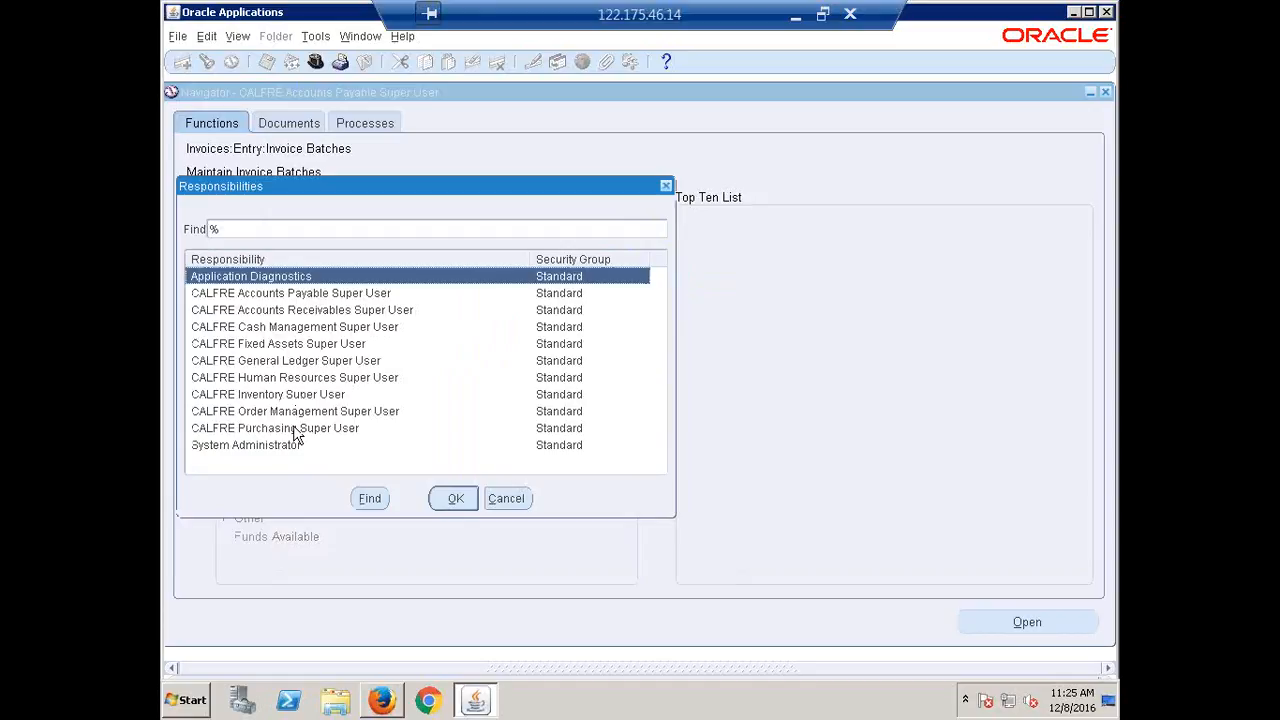
pyautogui.doubleClick(296, 445)
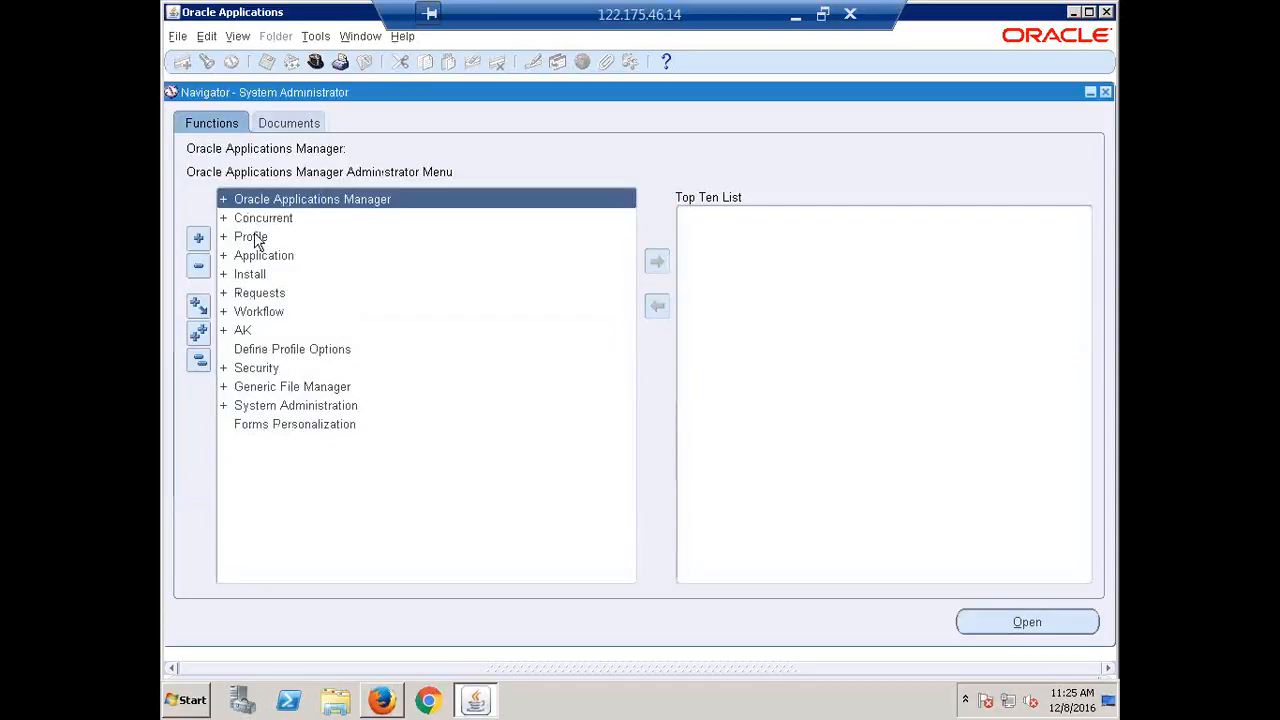
pyautogui.doubleClick(256, 240)
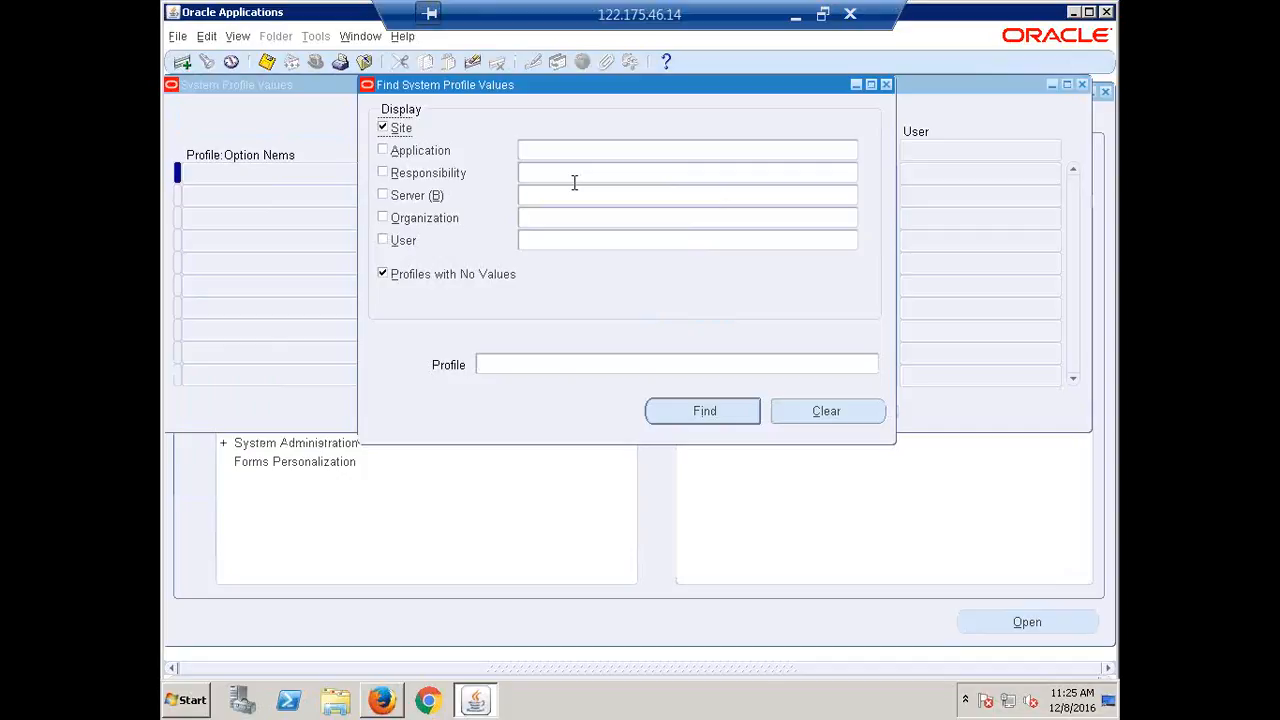
# Filter profiles by CALFRE Accounts Payable Super User and search for 'AP%User Invoice'.
pyautogui.click(575, 172)
pyautogui.write('calfre a')
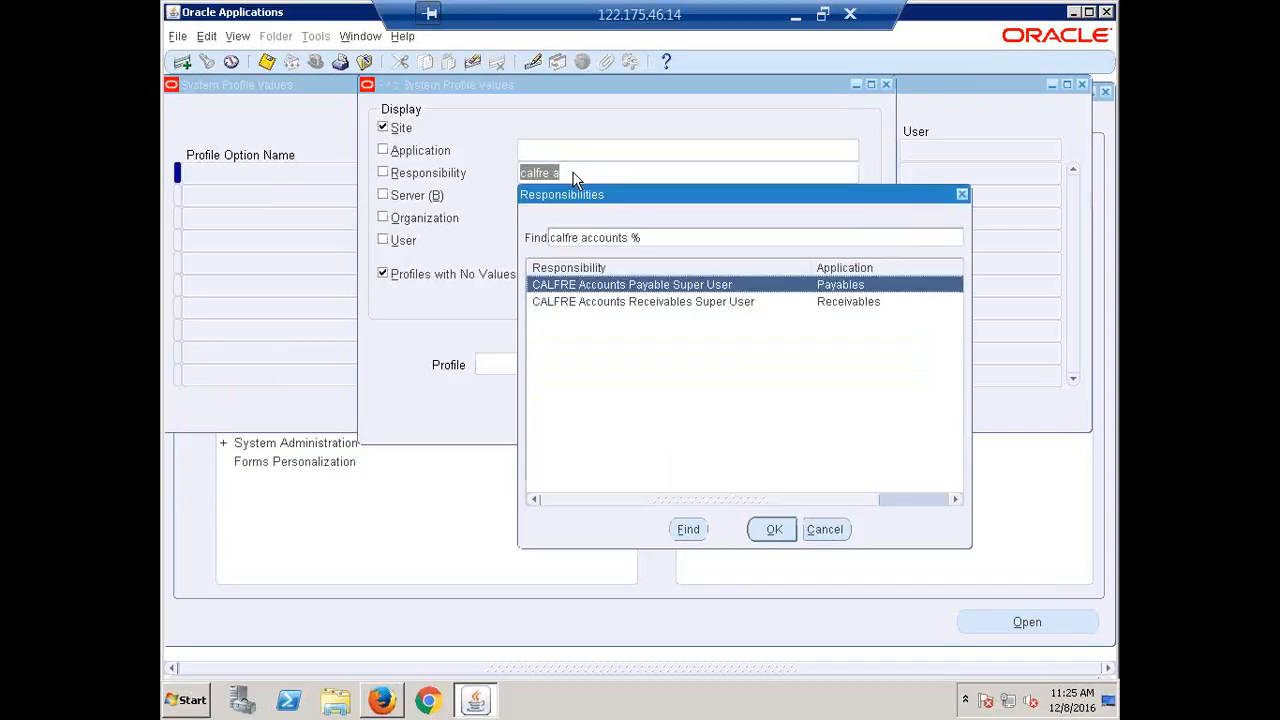
pyautogui.press('Return')
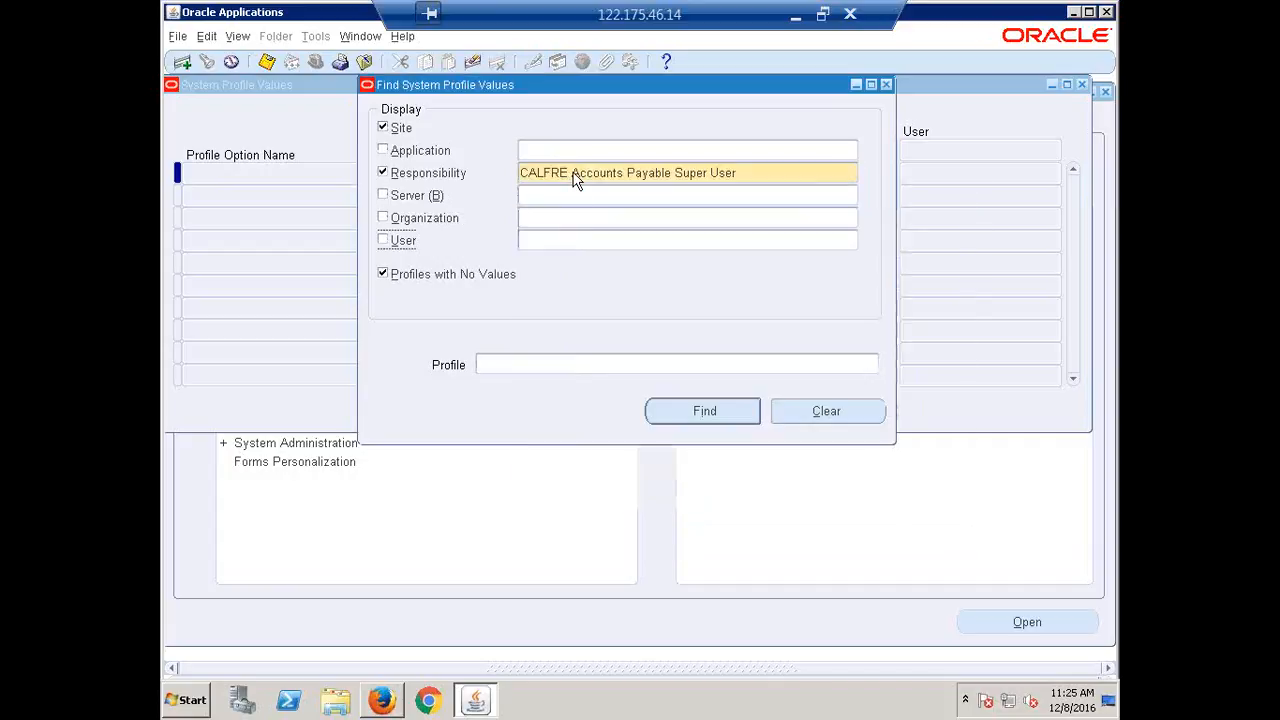
pyautogui.click(578, 366)
pyautogui.write('AP')
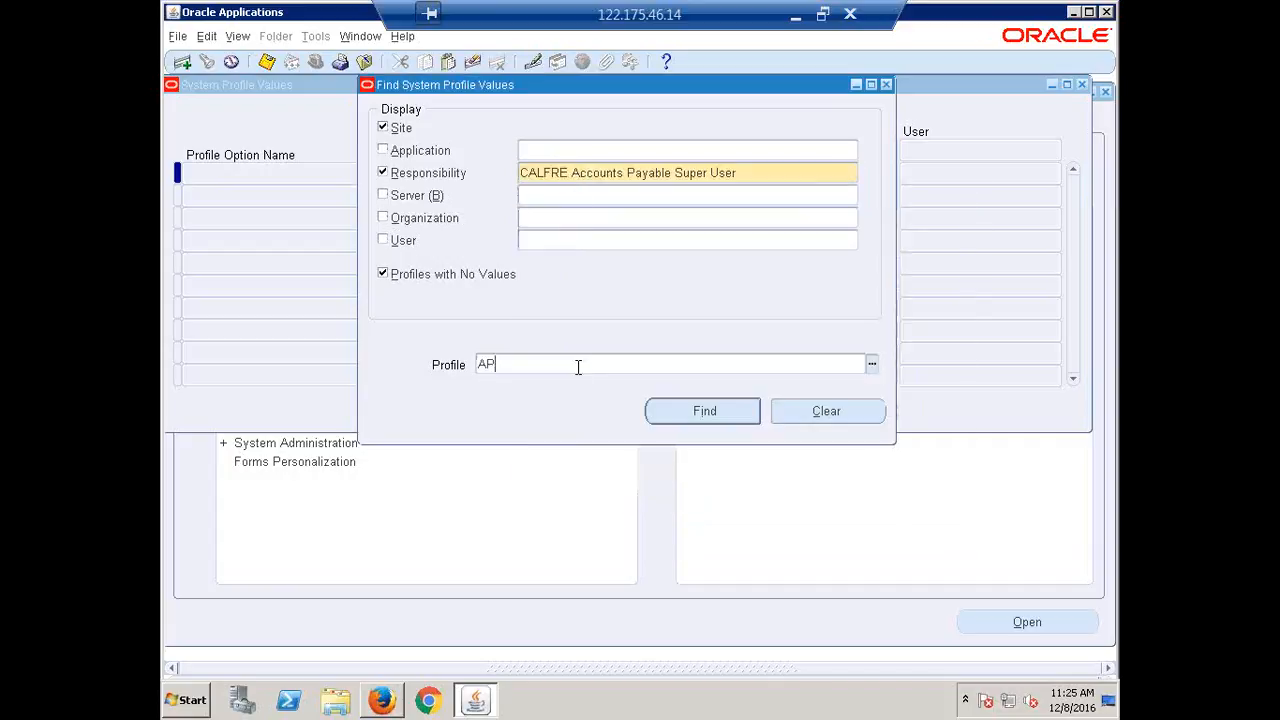
pyautogui.write('%User Invoice%')
pyautogui.press('Return')
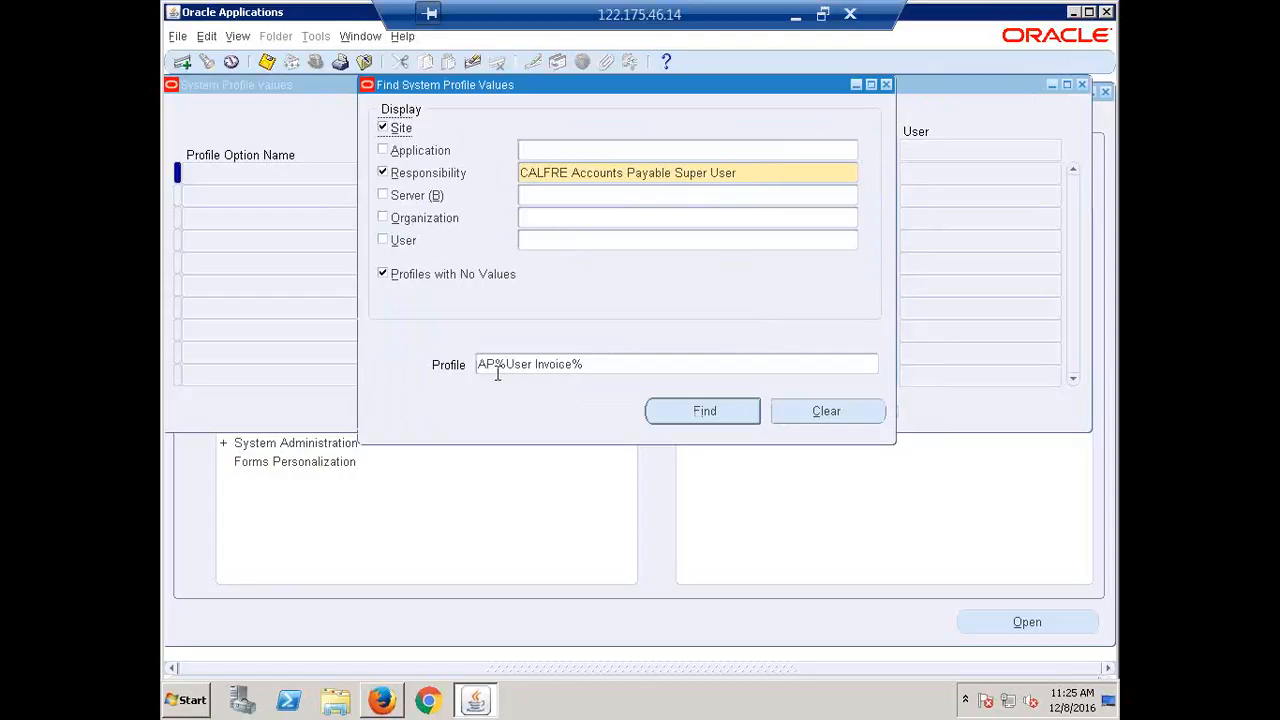
# Correct the profile name and rerun the search to list AP: Use Invoice Batch Controls.
pyautogui.doubleClick(498, 367)
pyautogui.click(529, 365)
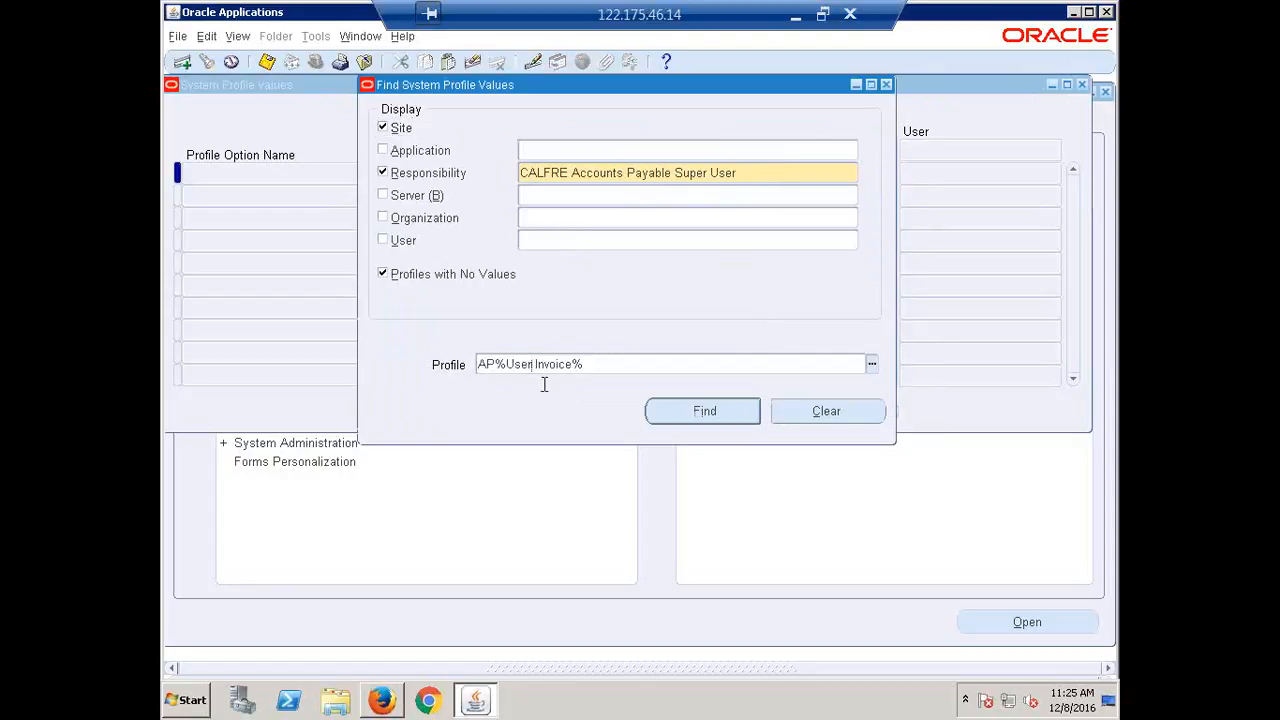
pyautogui.press('Return')
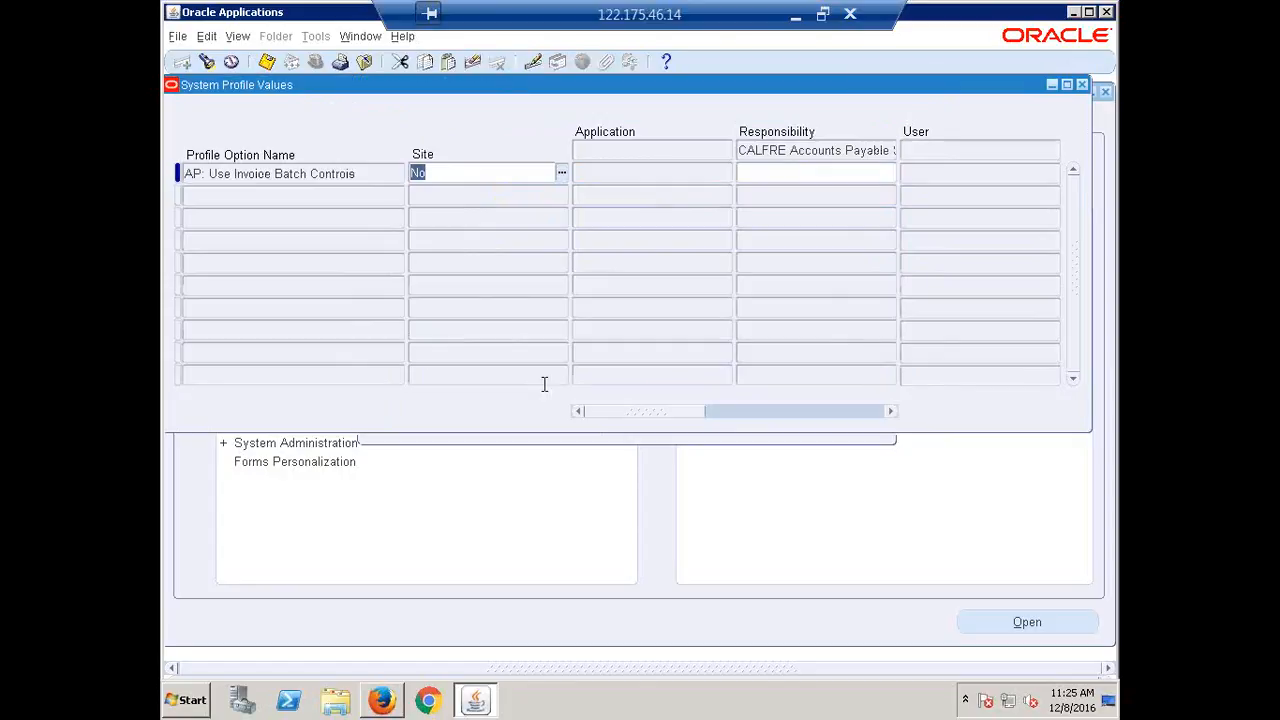
pyautogui.click(350, 173)
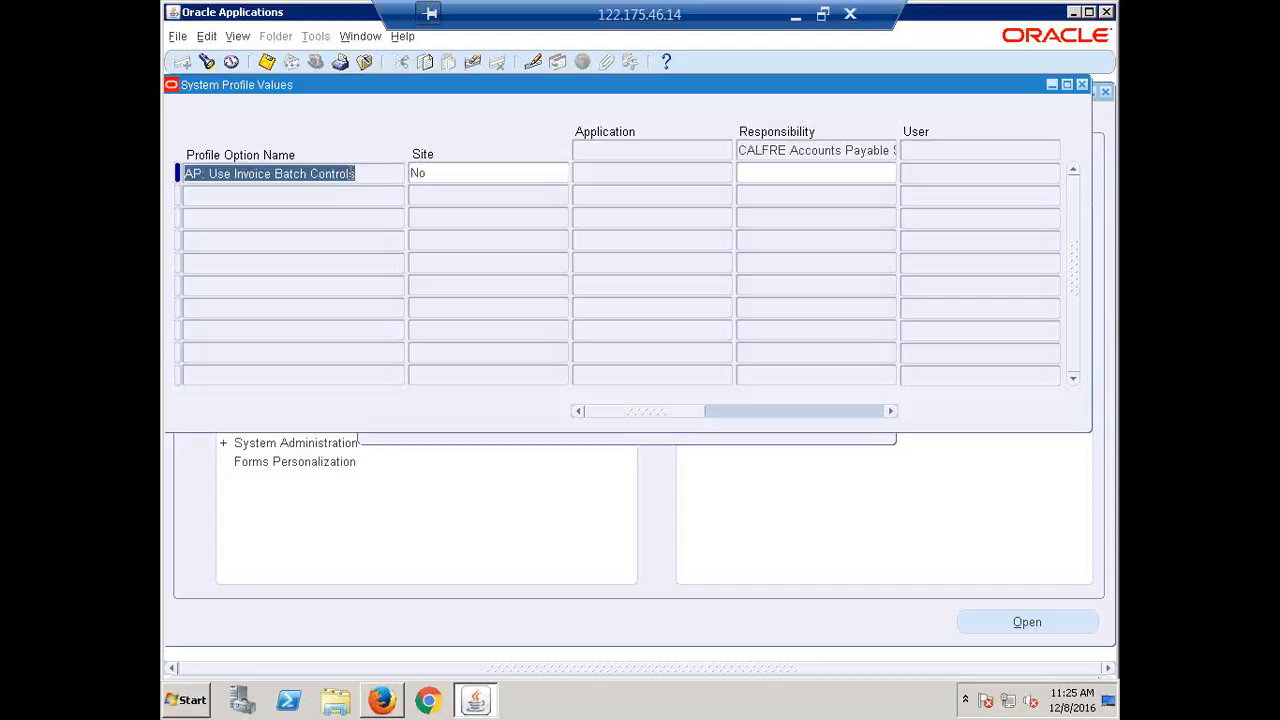
pyautogui.press('F11')
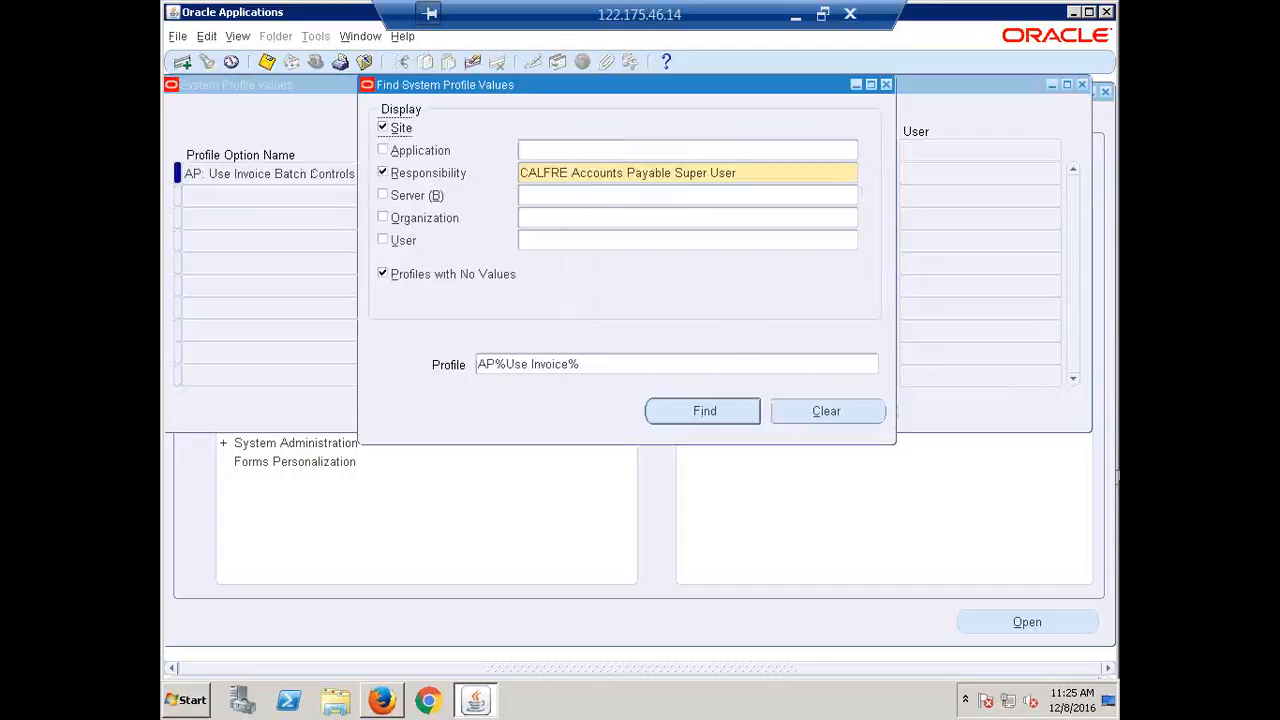
pyautogui.press('Return')
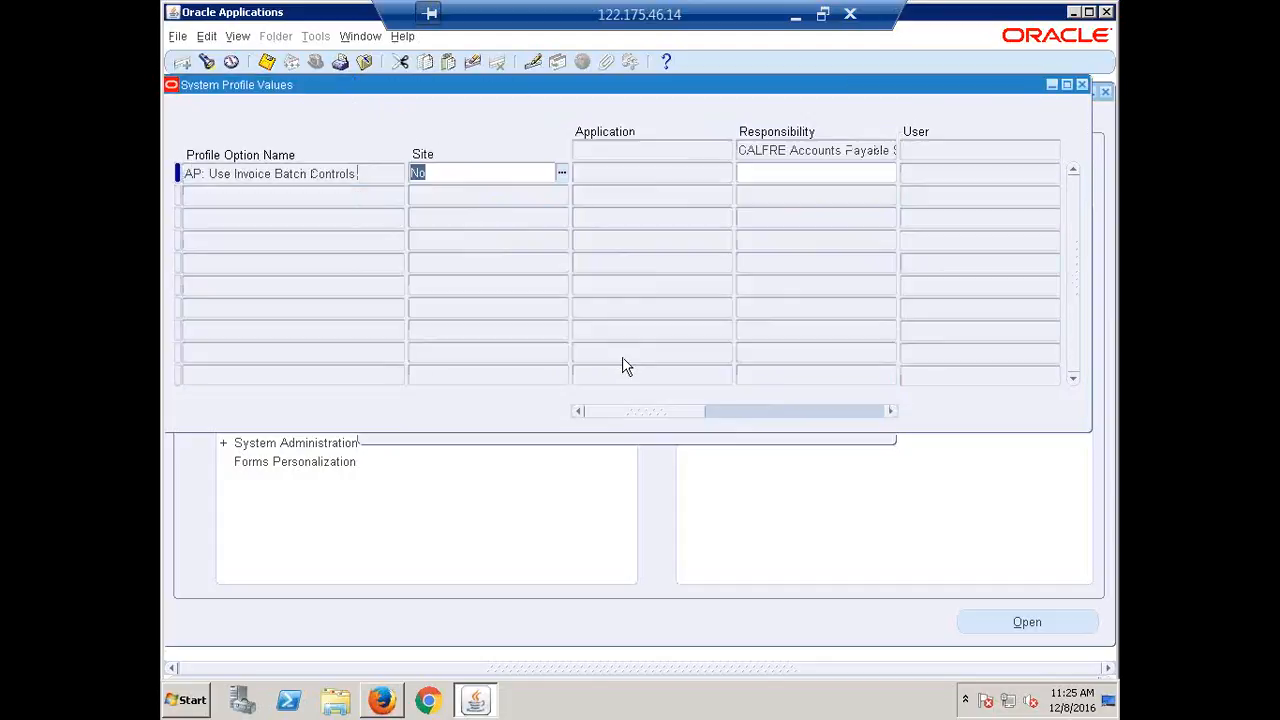
pyautogui.click(795, 174)
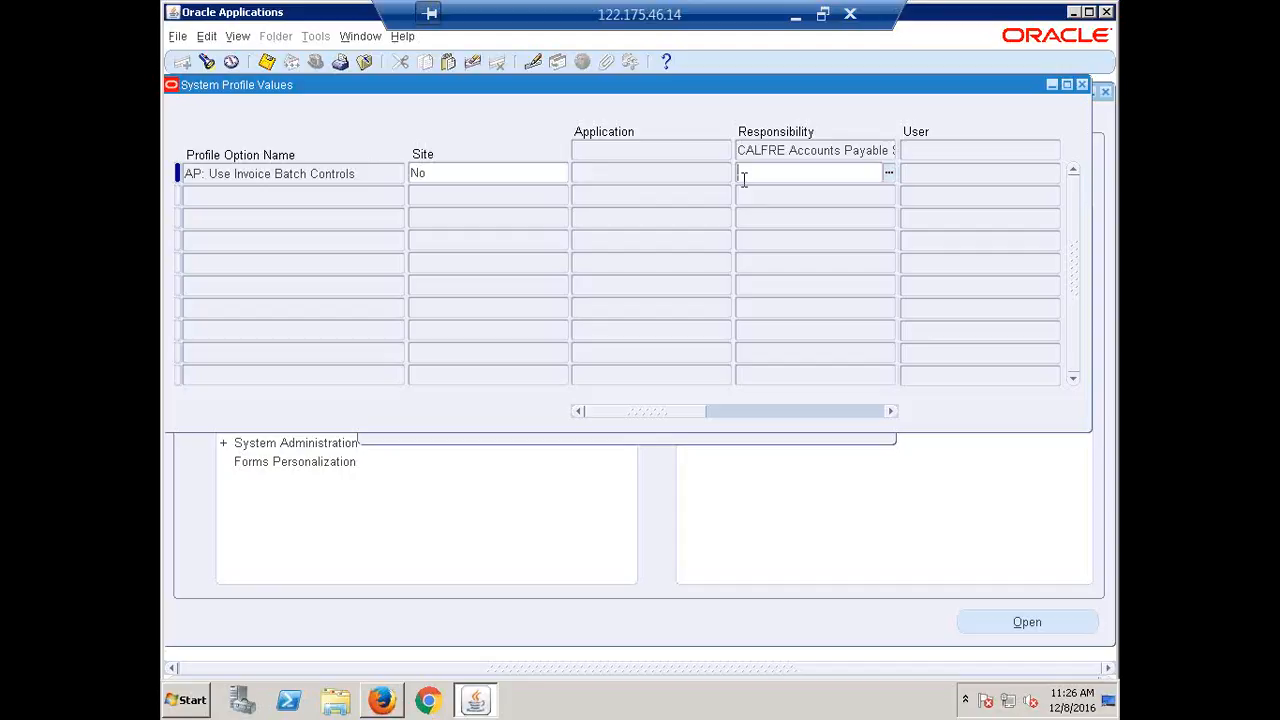
# Set AP: Use Invoice Batch Controls to Yes at Responsibility level and close the window.
pyautogui.write('y')
pyautogui.press('Tab')
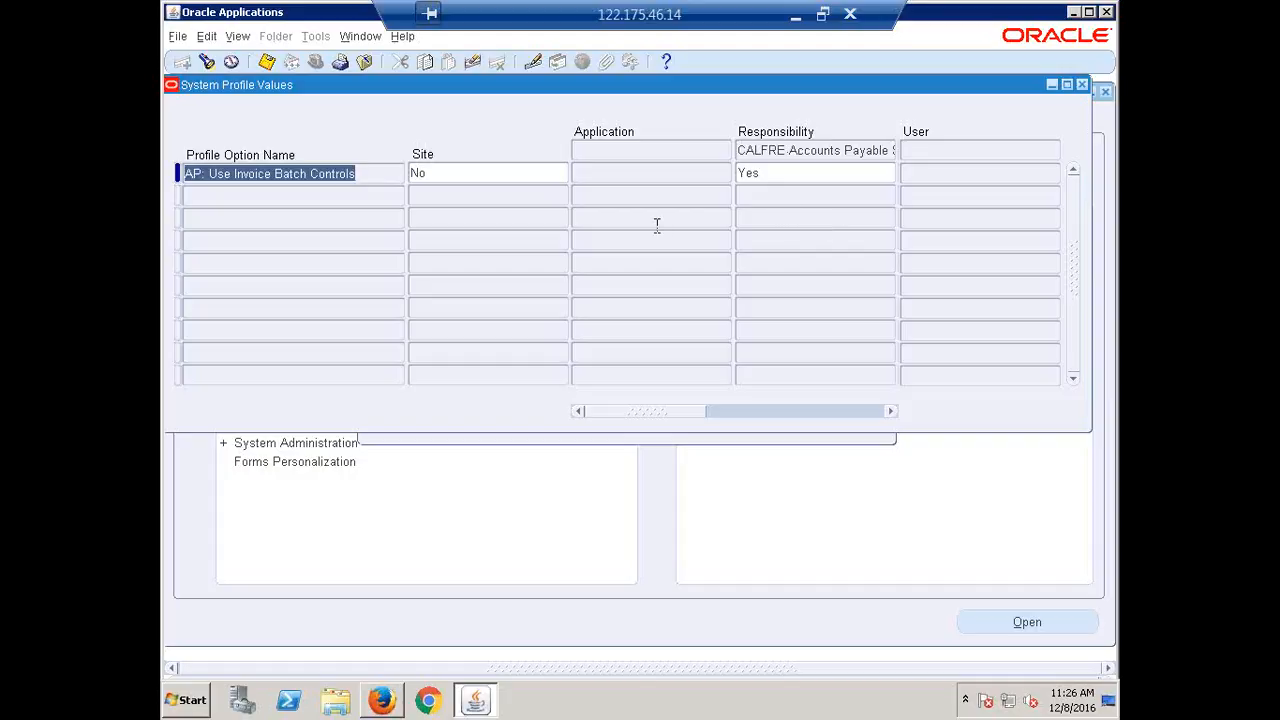
pyautogui.click(785, 173)
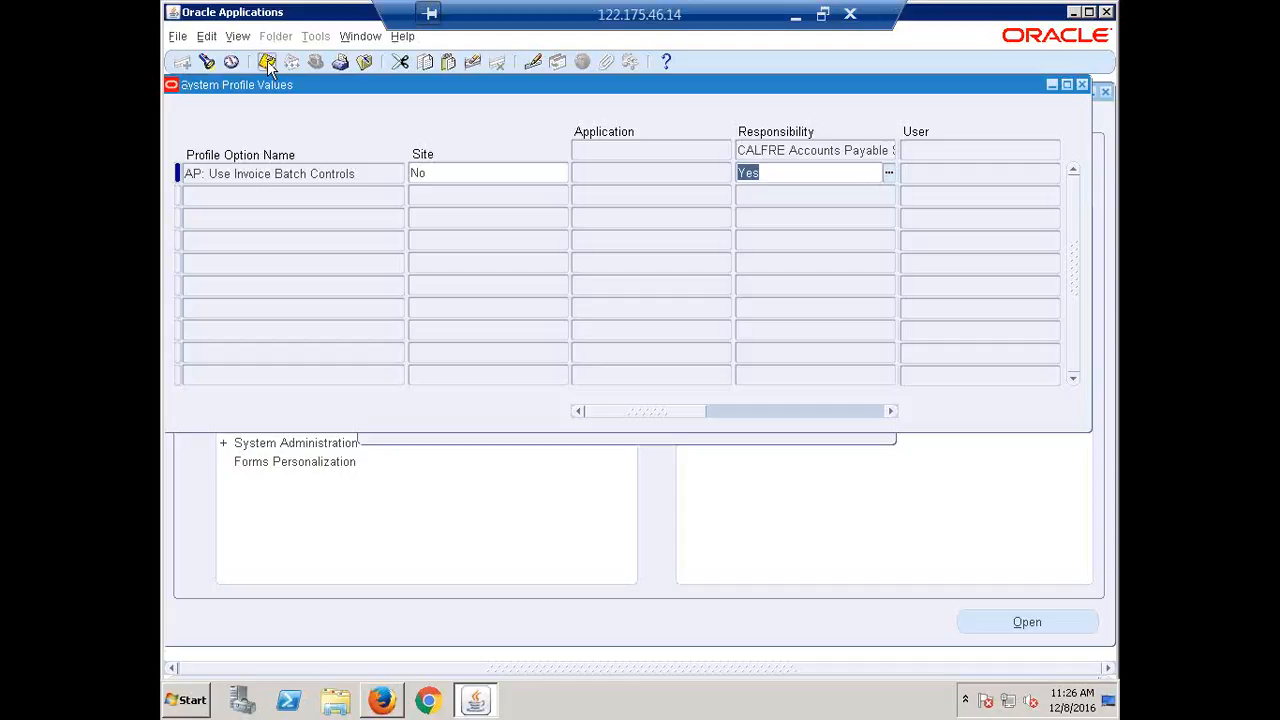
pyautogui.click(1084, 86)
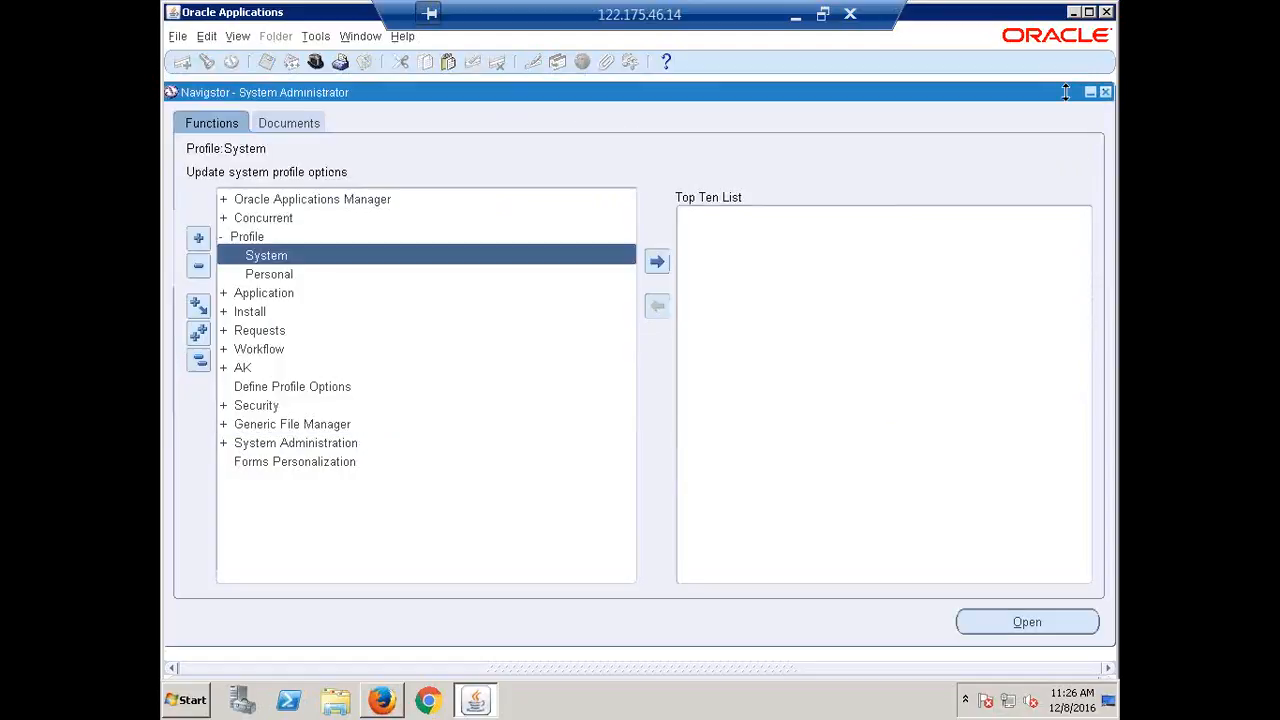
# Switch to CALFRE Accounts Payable Super User and open Invoice Batches under Invoices > Entry.
pyautogui.click(199, 361)
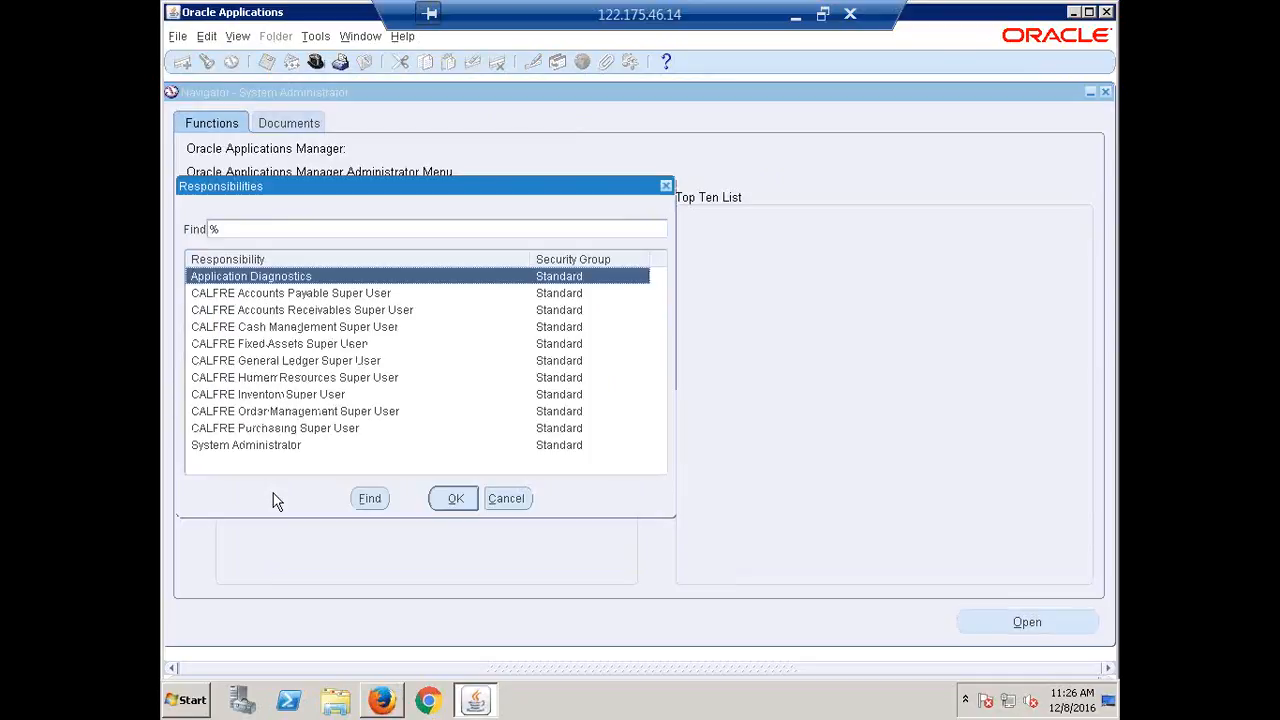
pyautogui.click(294, 299)
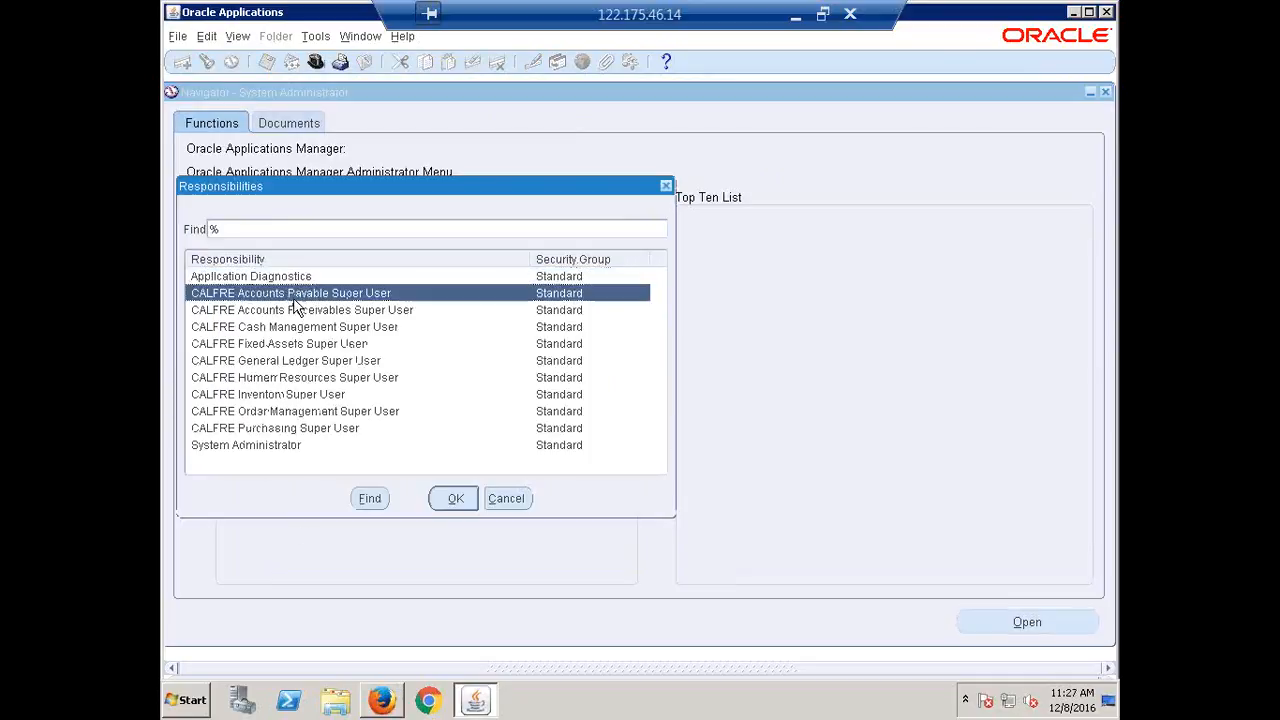
pyautogui.doubleClick(294, 300)
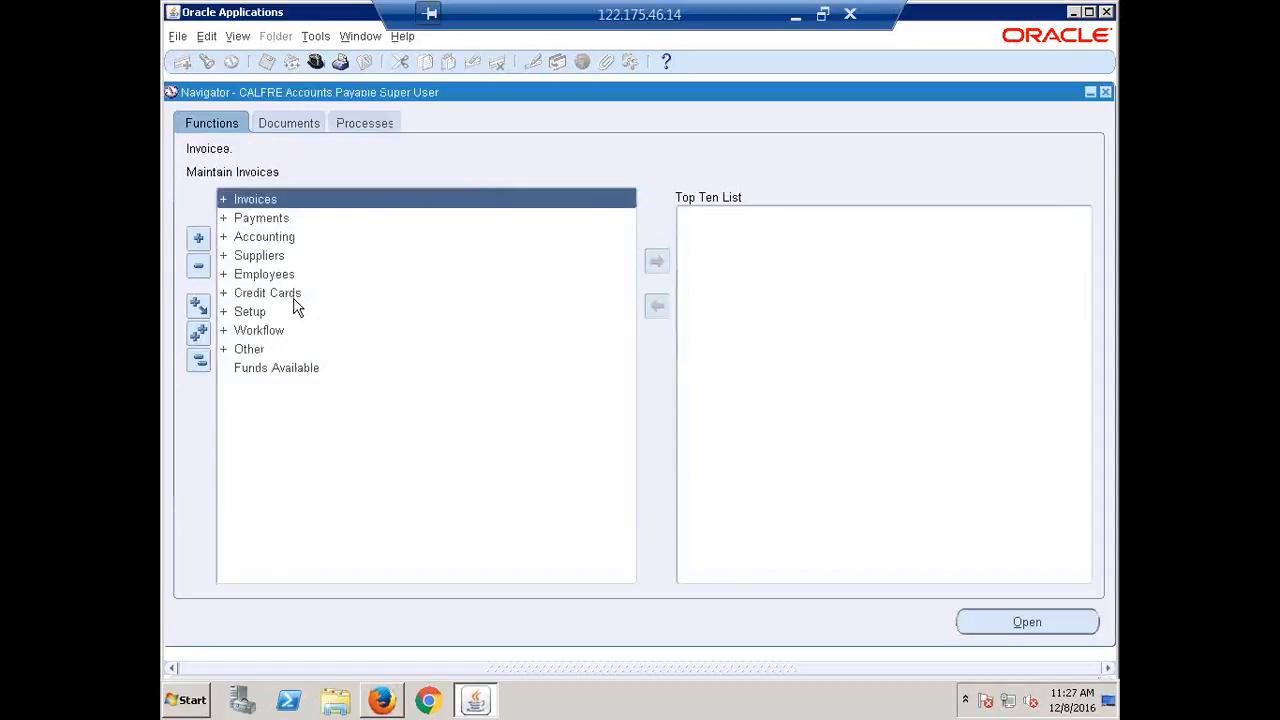
pyautogui.press('Return')
pyautogui.press('Return')
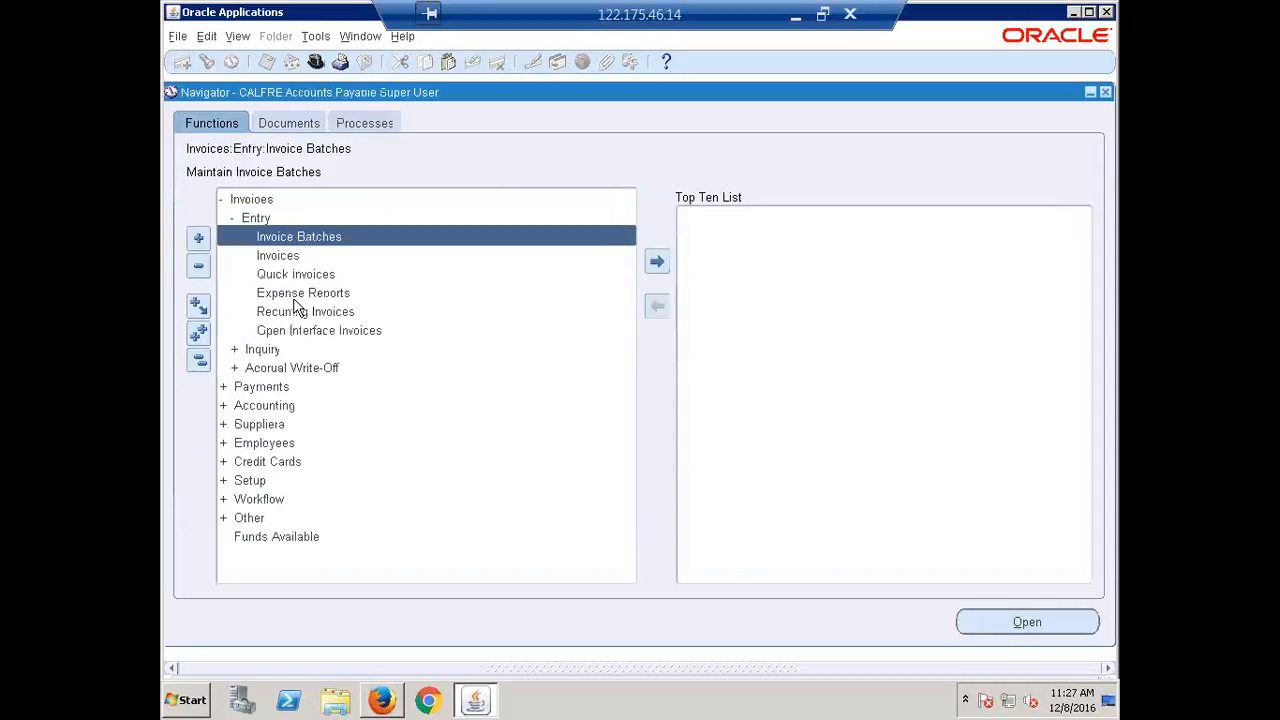
pyautogui.press('Return')
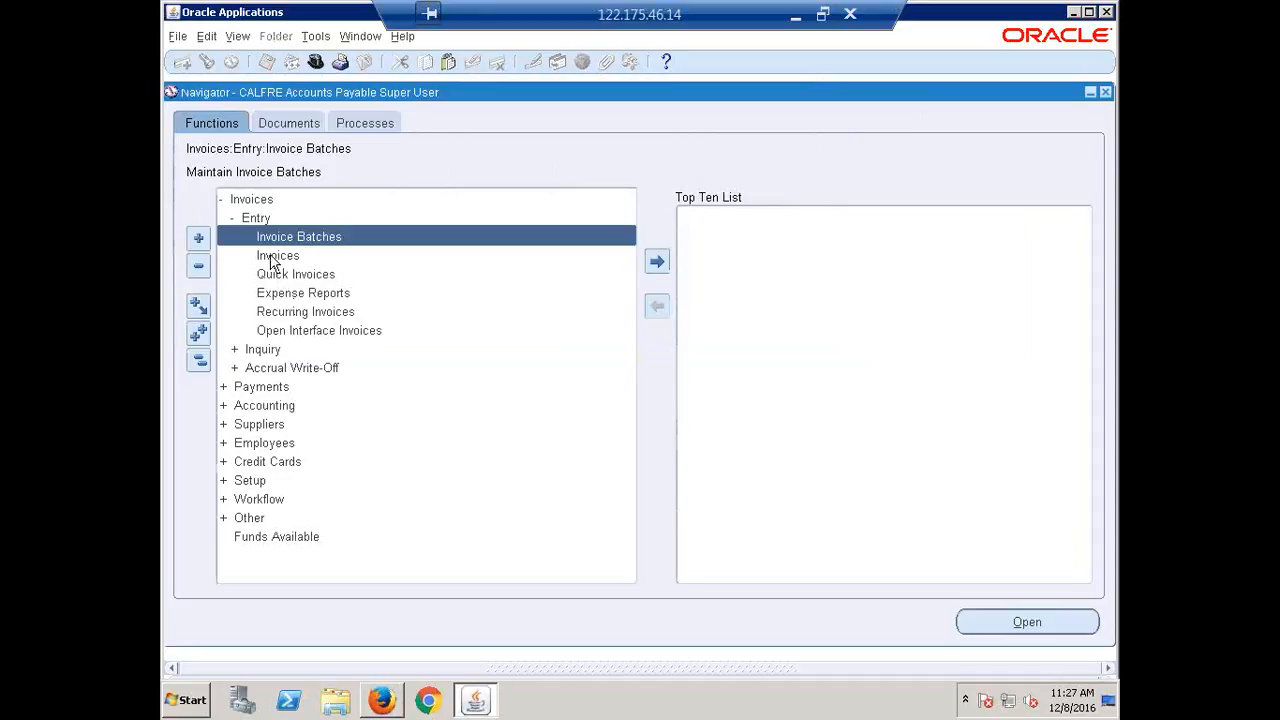
# Check the Invoice Workbench batch control totals, close it, and select Invoice Batches.
pyautogui.click(274, 257)
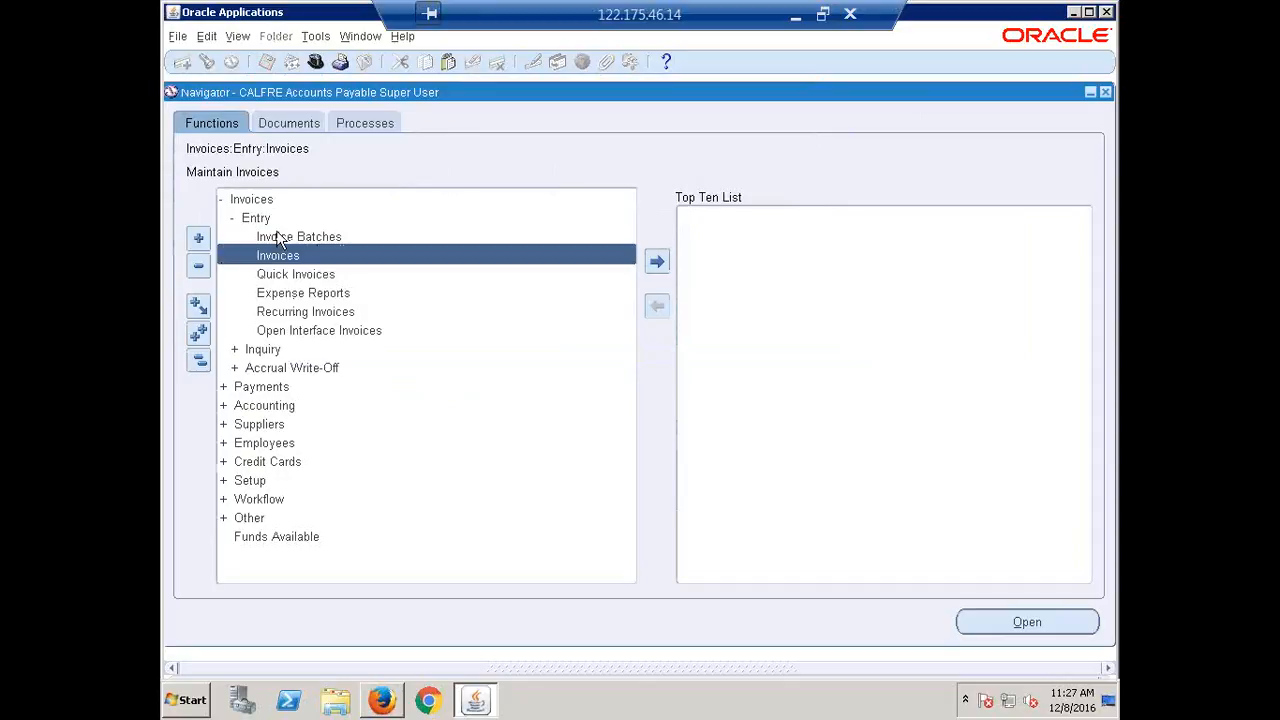
pyautogui.press('Return')
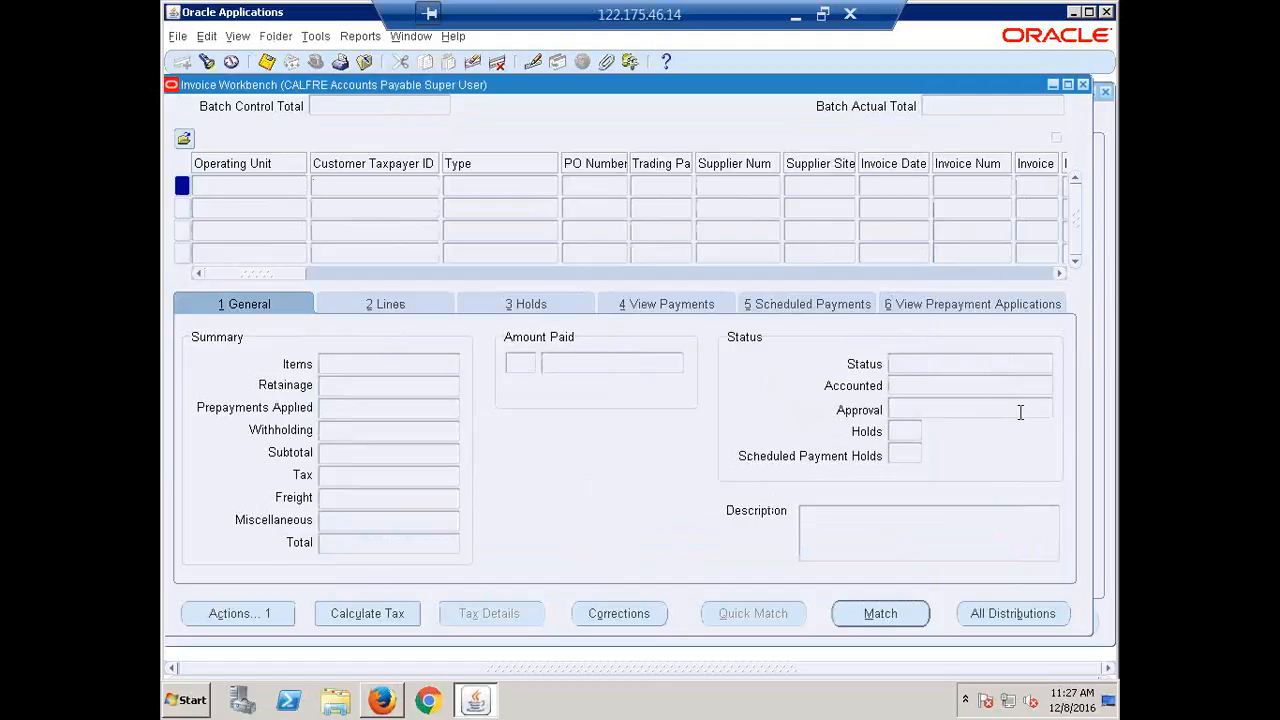
pyautogui.click(1085, 85)
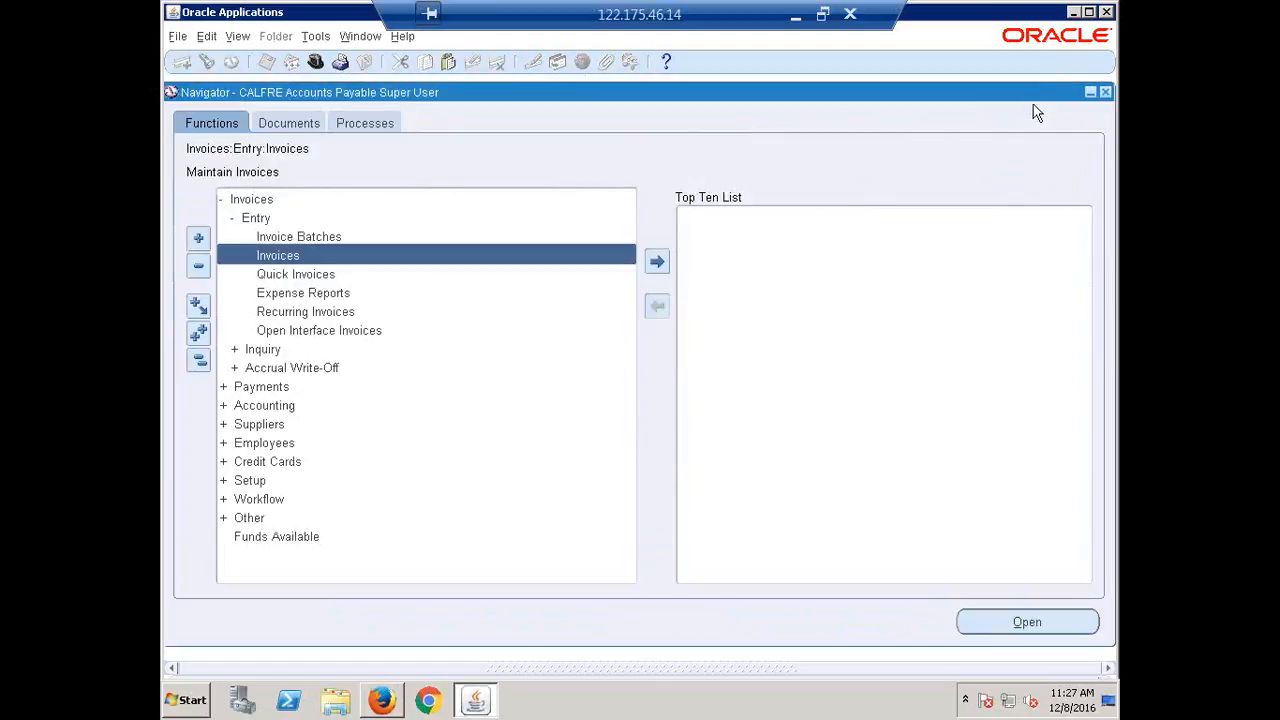
pyautogui.click(286, 238)
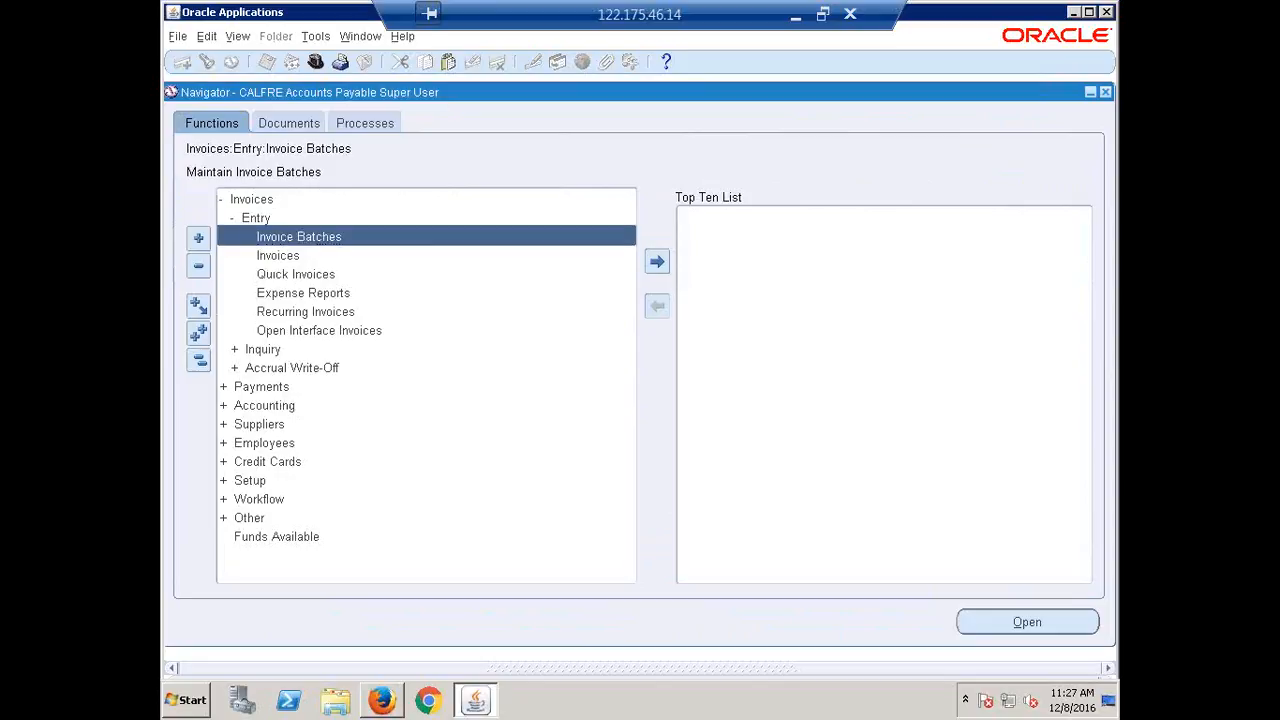
pyautogui.moveTo(397, 703)
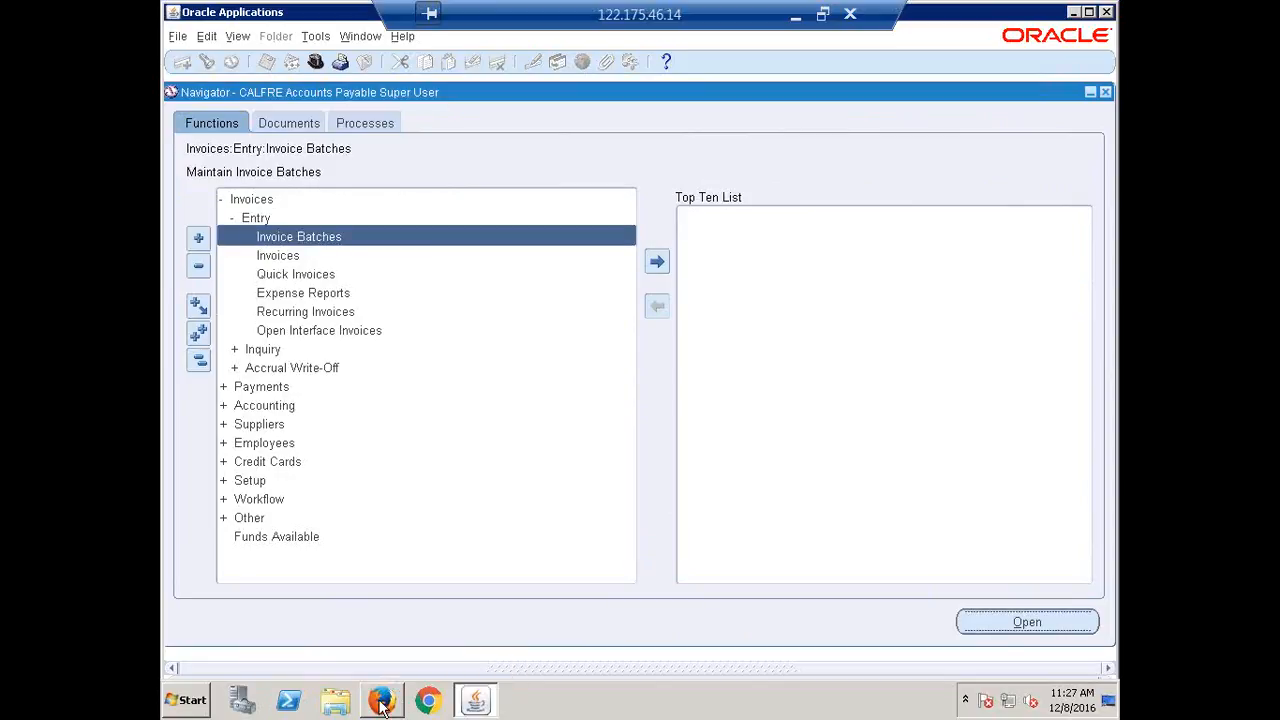
# Name the new invoice batch '08-DEC-2016 Batch' by pasting the copied date.
pyautogui.doubleClick(298, 237)
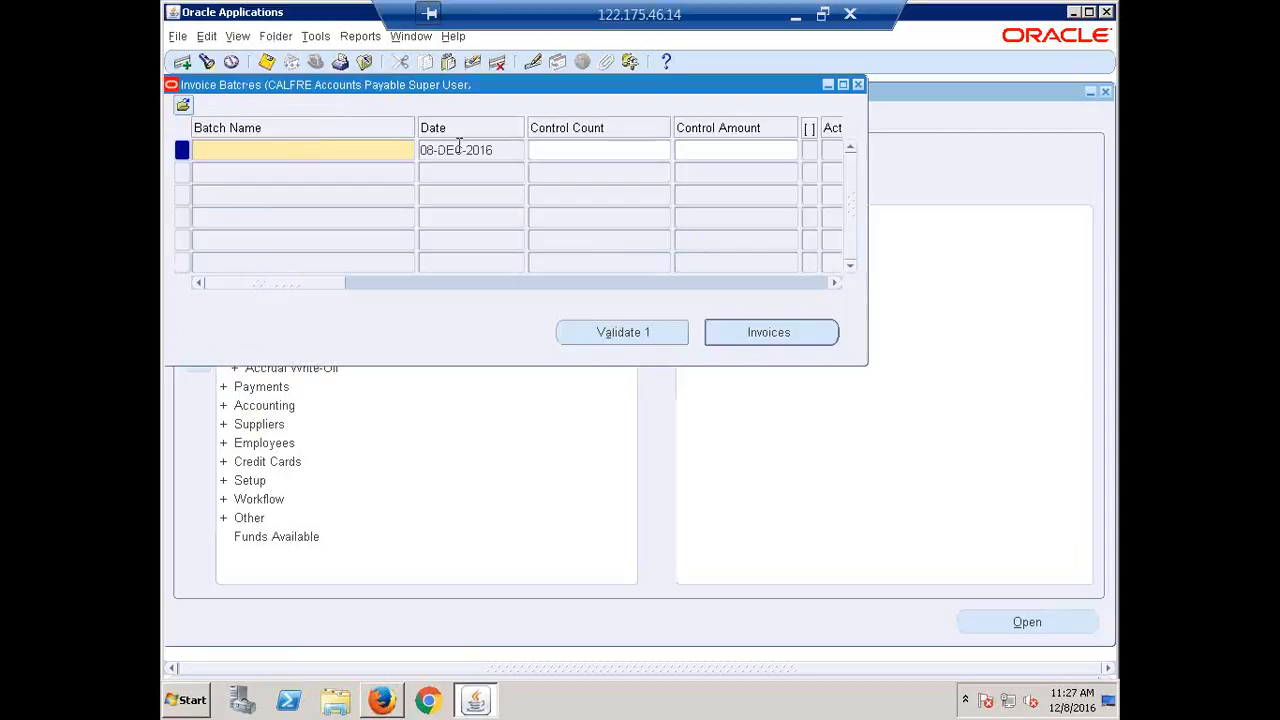
pyautogui.moveTo(458, 150); pyautogui.dragTo(421, 150)
pyautogui.tripleClick(500, 150)
pyautogui.hotkey('ctrl', 'c')
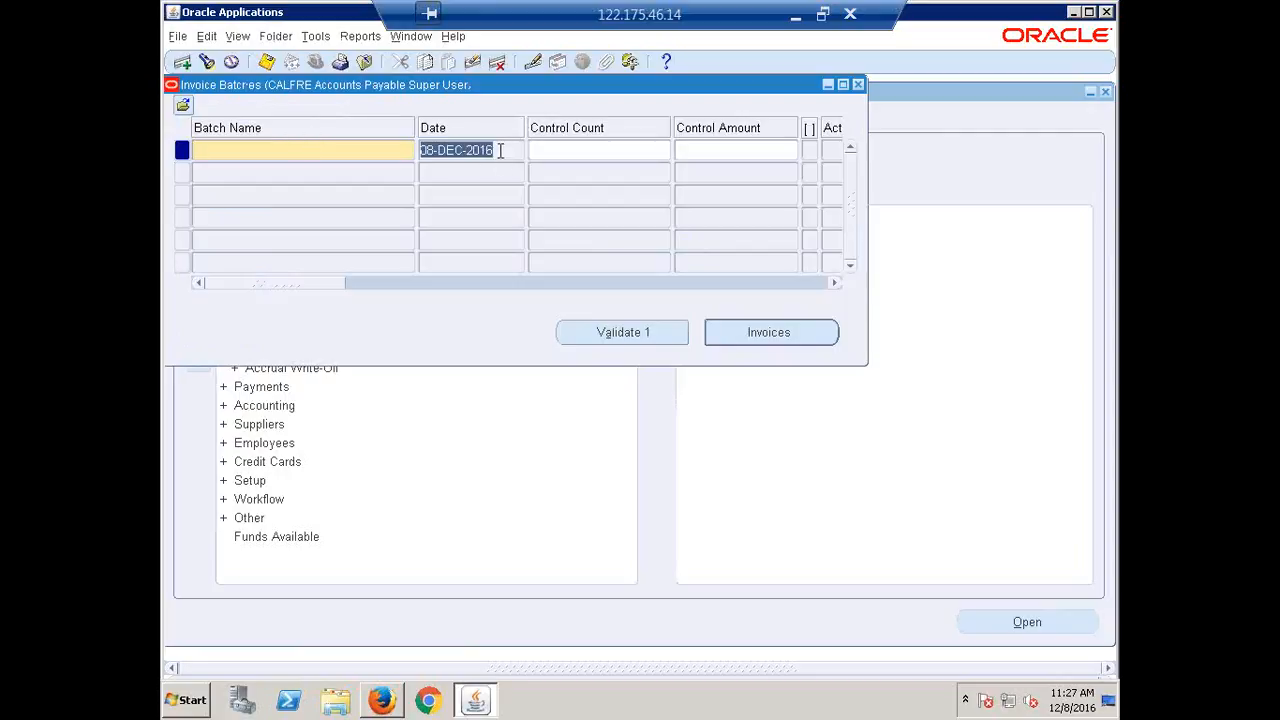
pyautogui.click(241, 147)
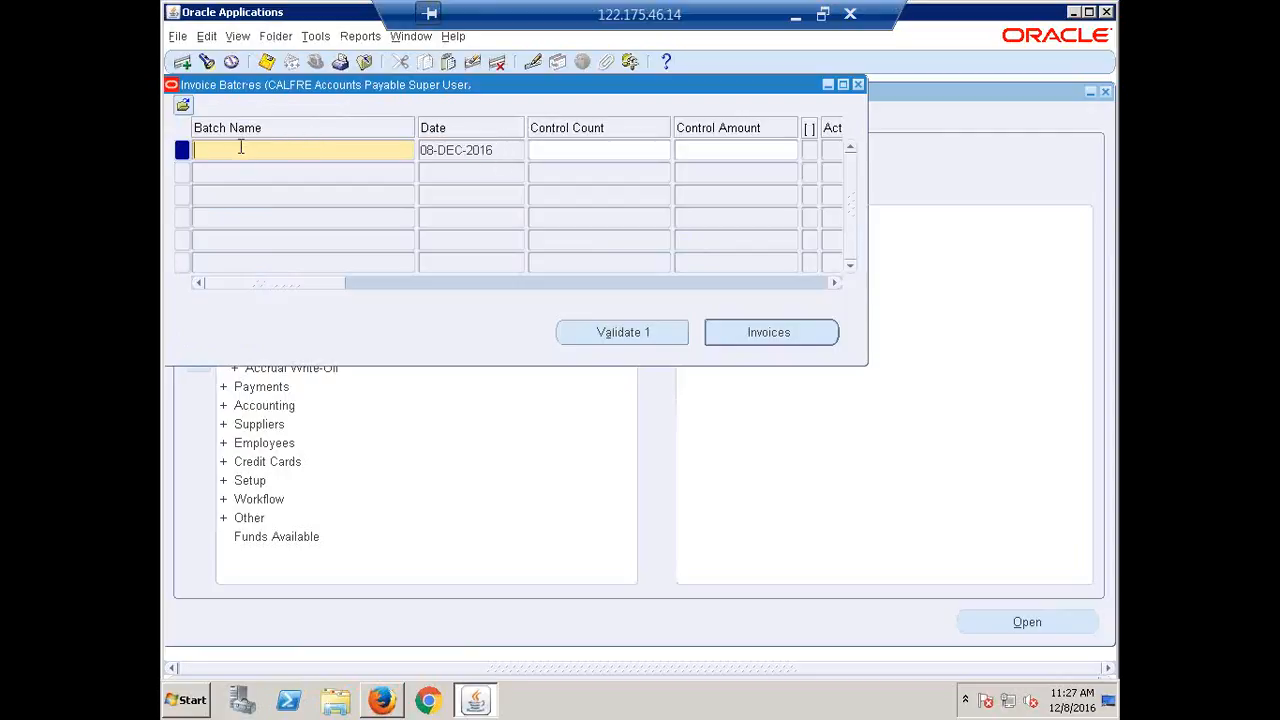
pyautogui.hotkey('ctrl', 'v')
pyautogui.write('Batch')
pyautogui.press('Tab')
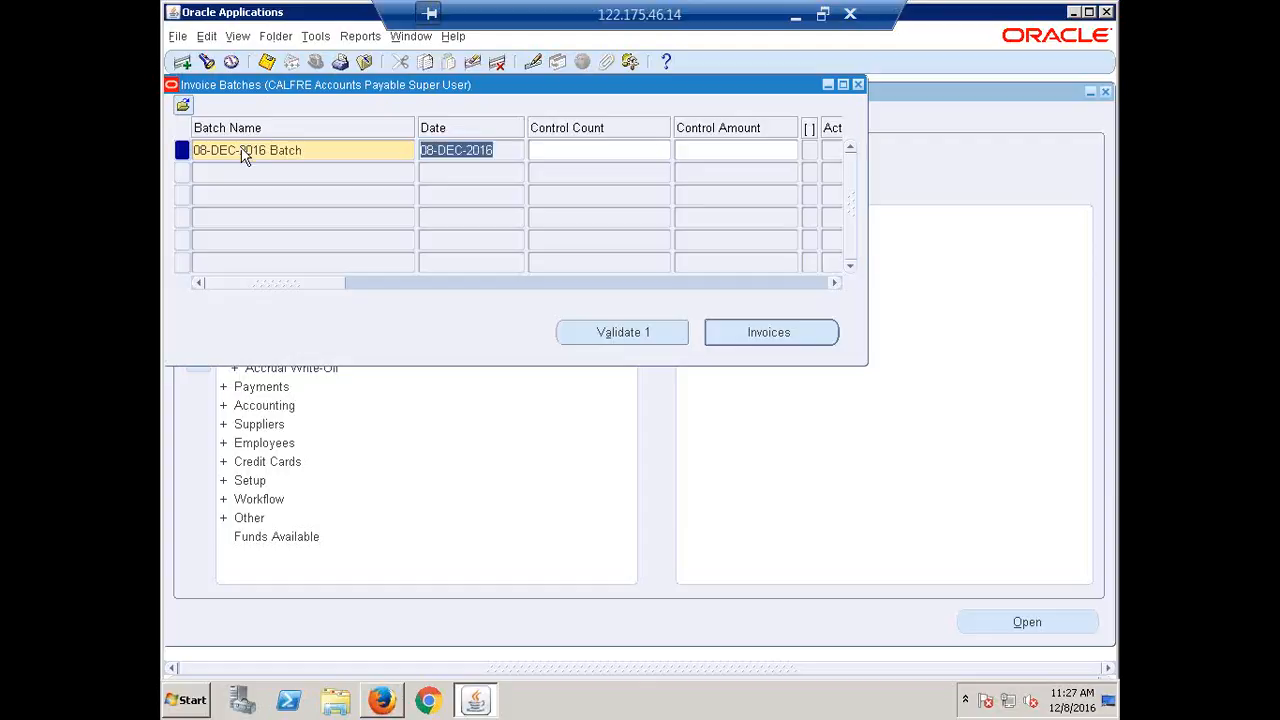
# Enter control count 5 and control amount 200000, declining the save prompt.
pyautogui.press('Tab')
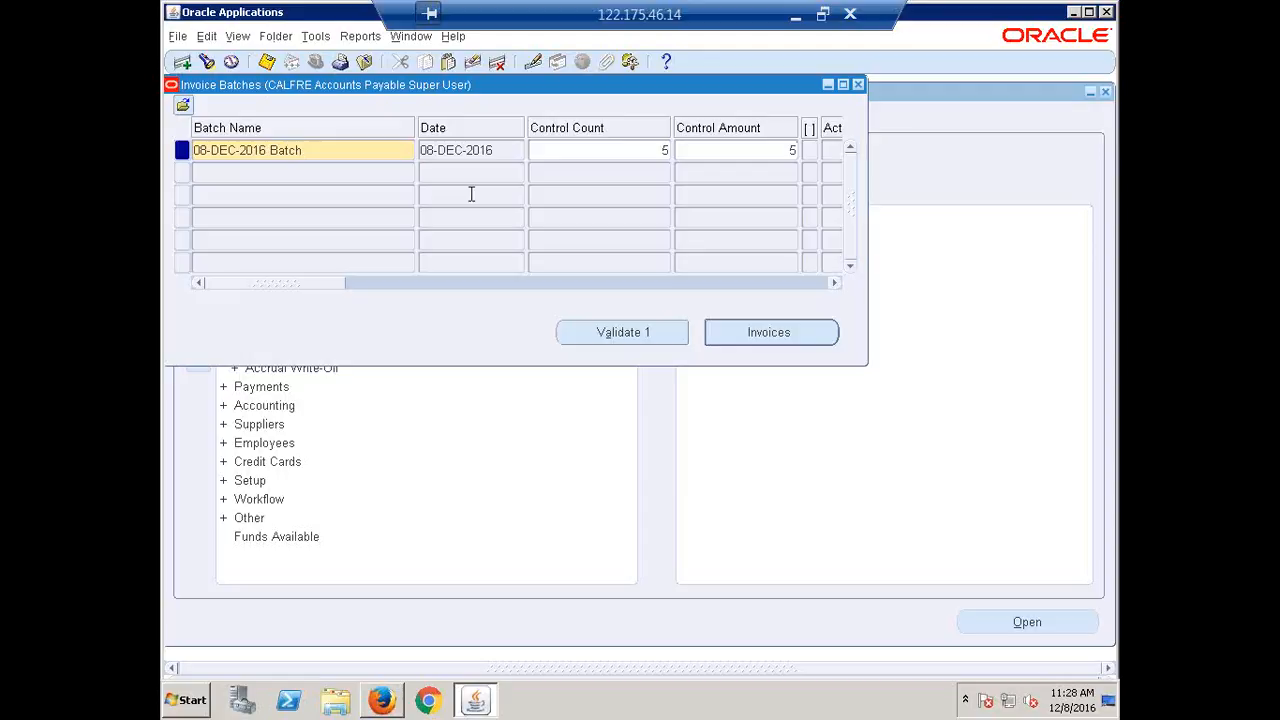
pyautogui.press('BackSpace')
pyautogui.write('200000')
pyautogui.click(345, 150)
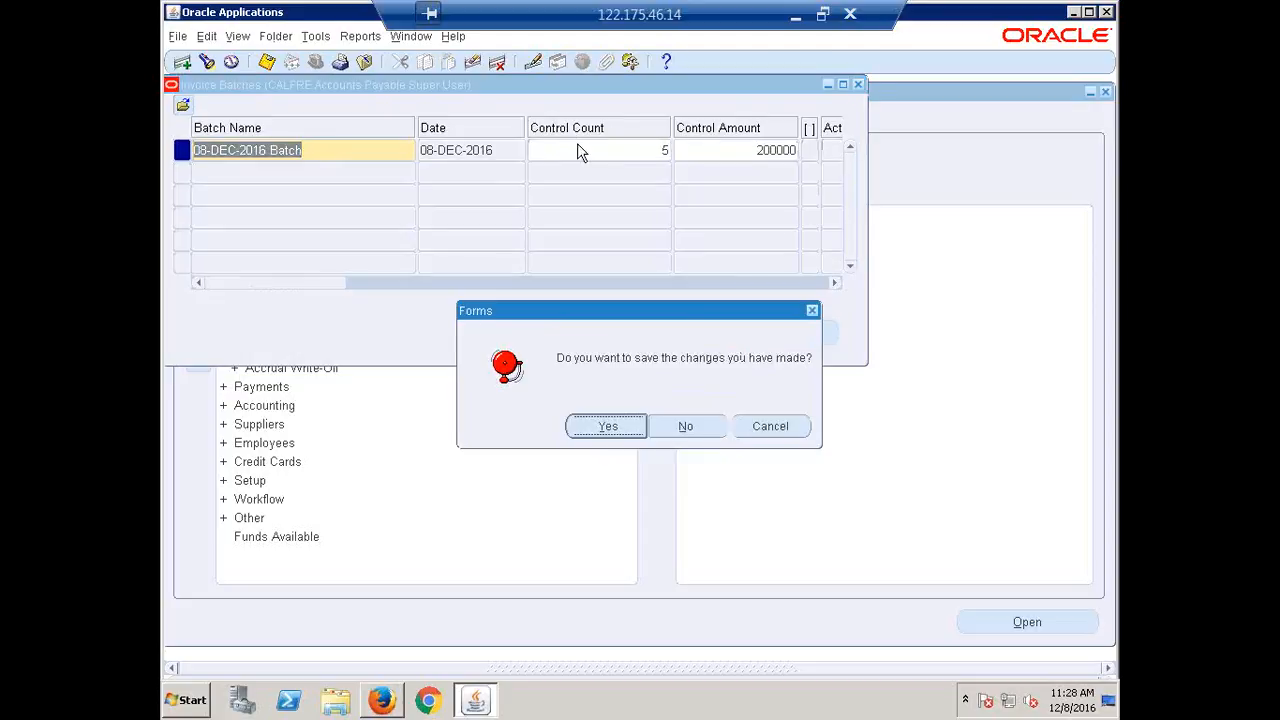
pyautogui.click(790, 431)
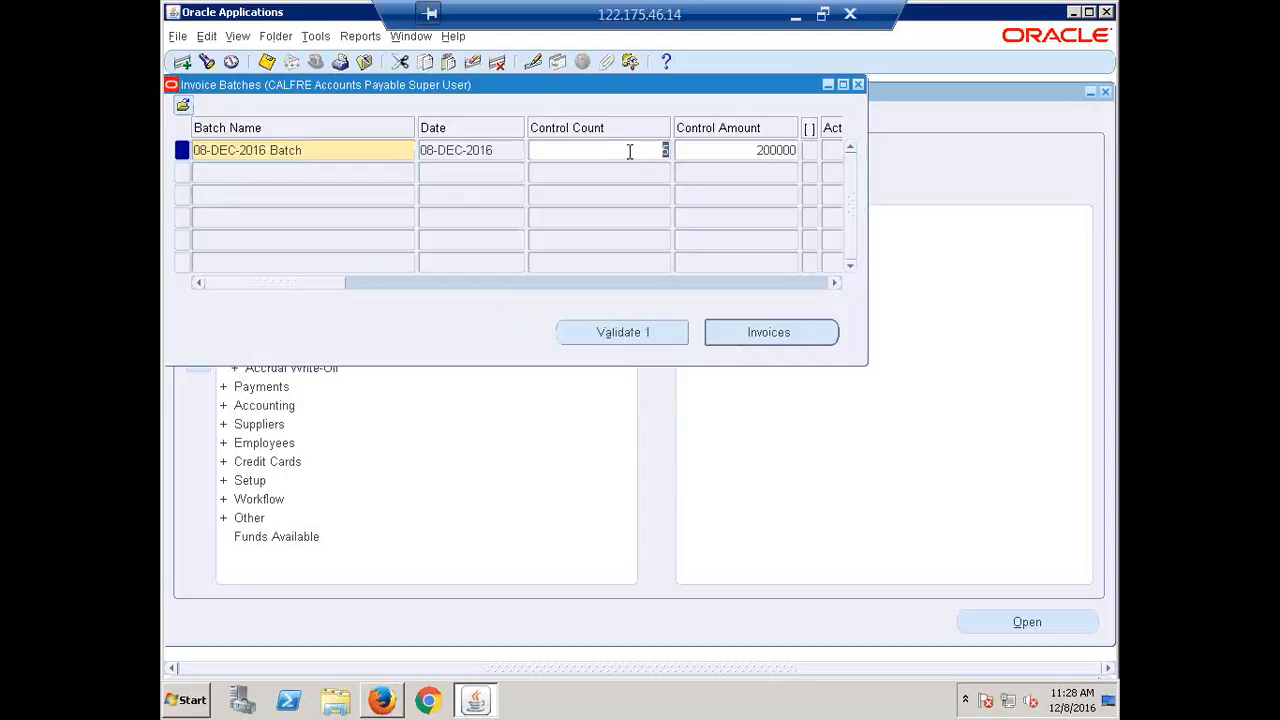
pyautogui.doubleClick(744, 150)
pyautogui.moveTo(280, 284); pyautogui.dragTo(409, 294)
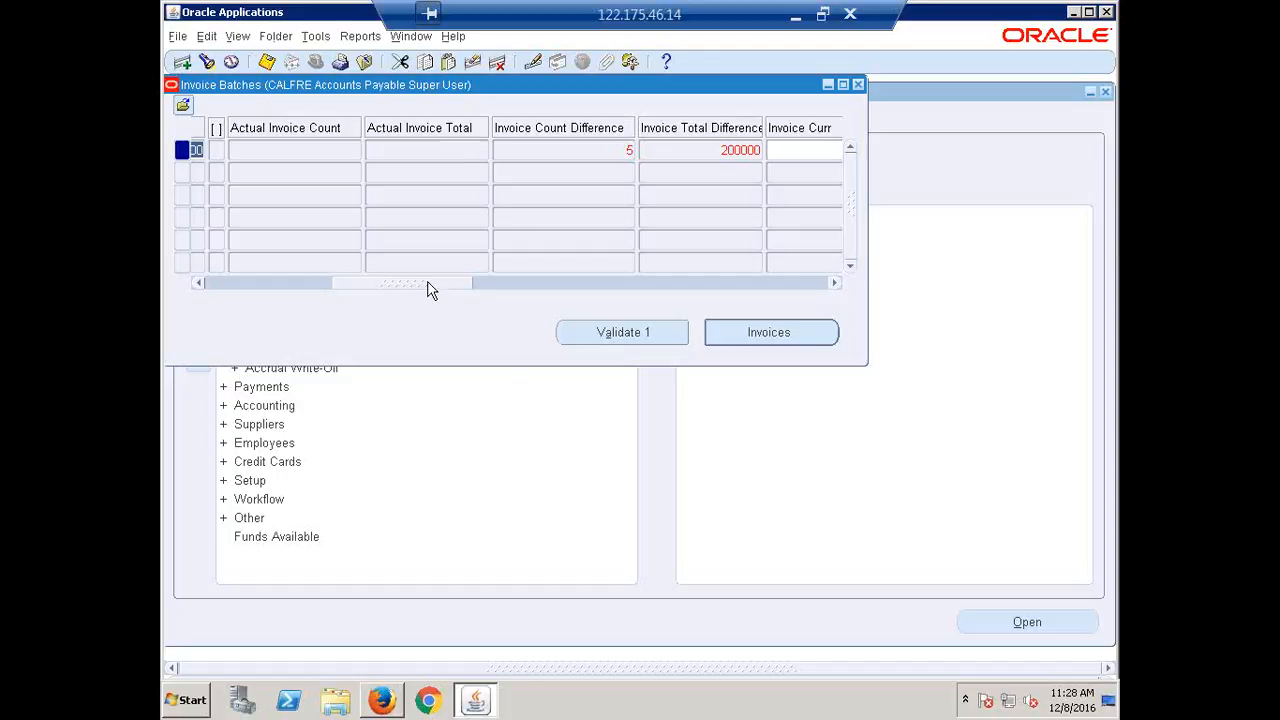
pyautogui.moveTo(429, 285); pyautogui.dragTo(487, 302)
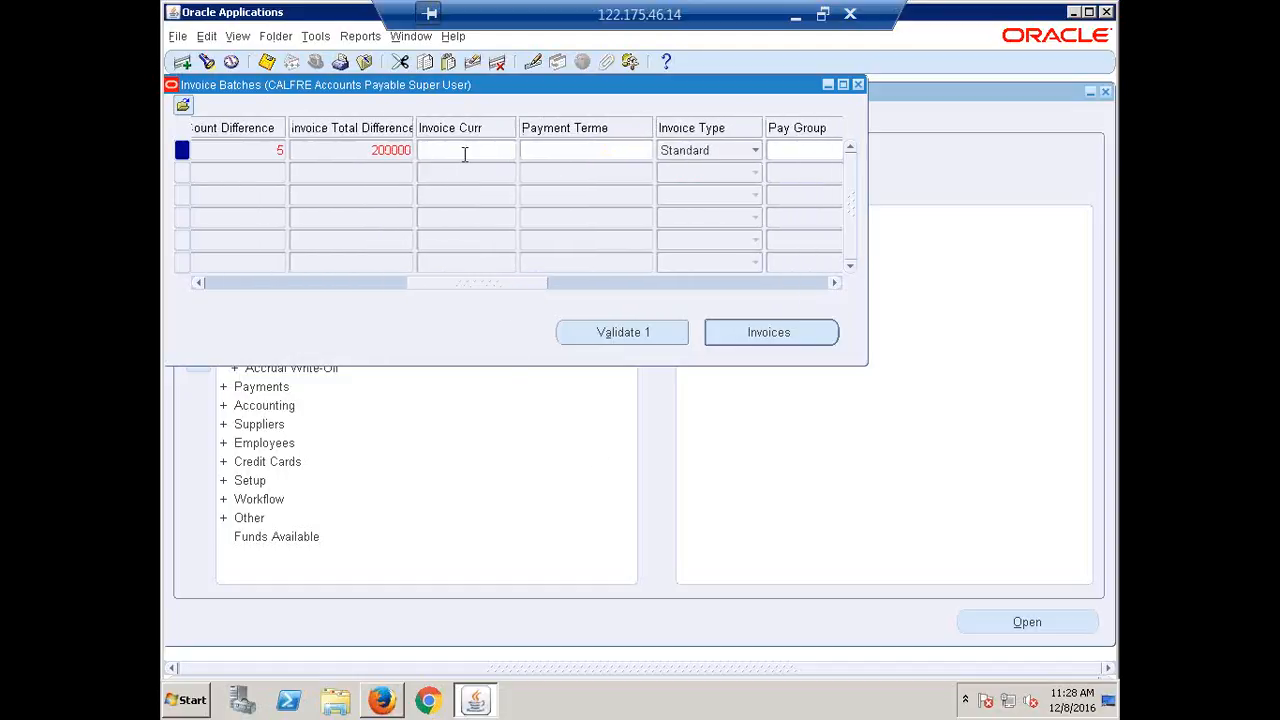
pyautogui.click(465, 150)
pyautogui.click(583, 149)
pyautogui.moveTo(474, 284); pyautogui.dragTo(683, 331)
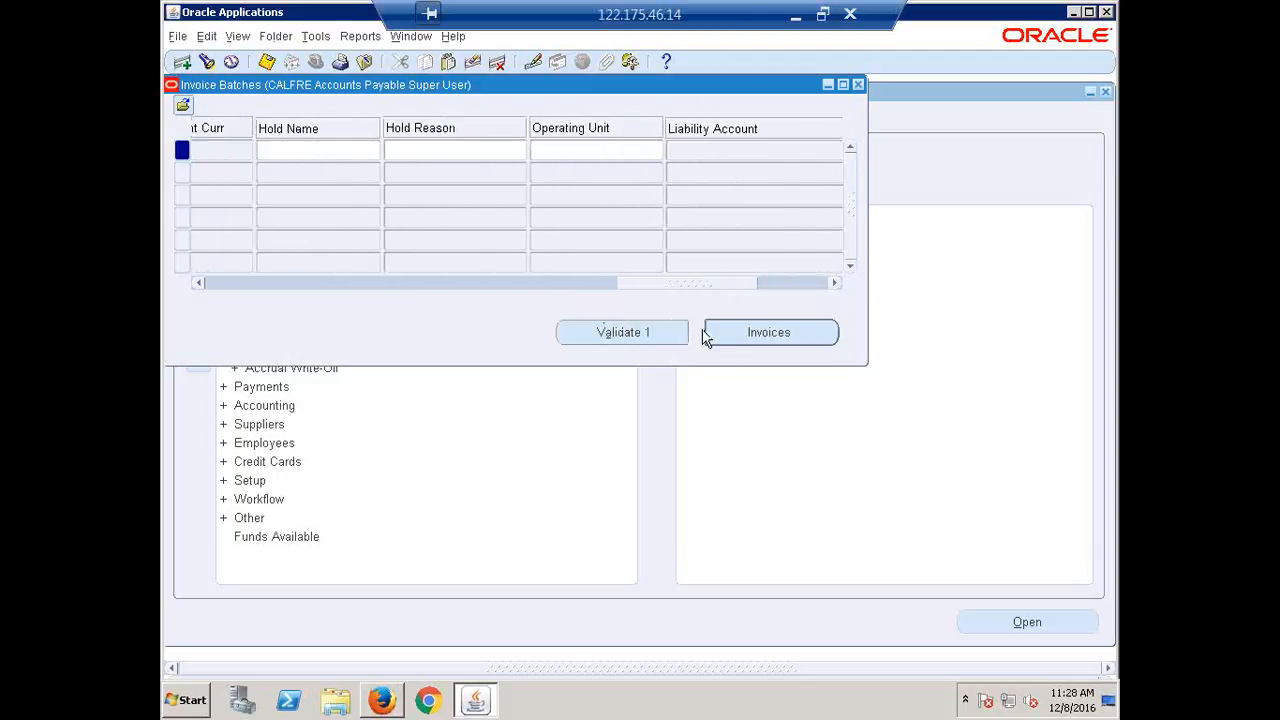
pyautogui.click(342, 149)
pyautogui.moveTo(655, 282); pyautogui.dragTo(697, 283)
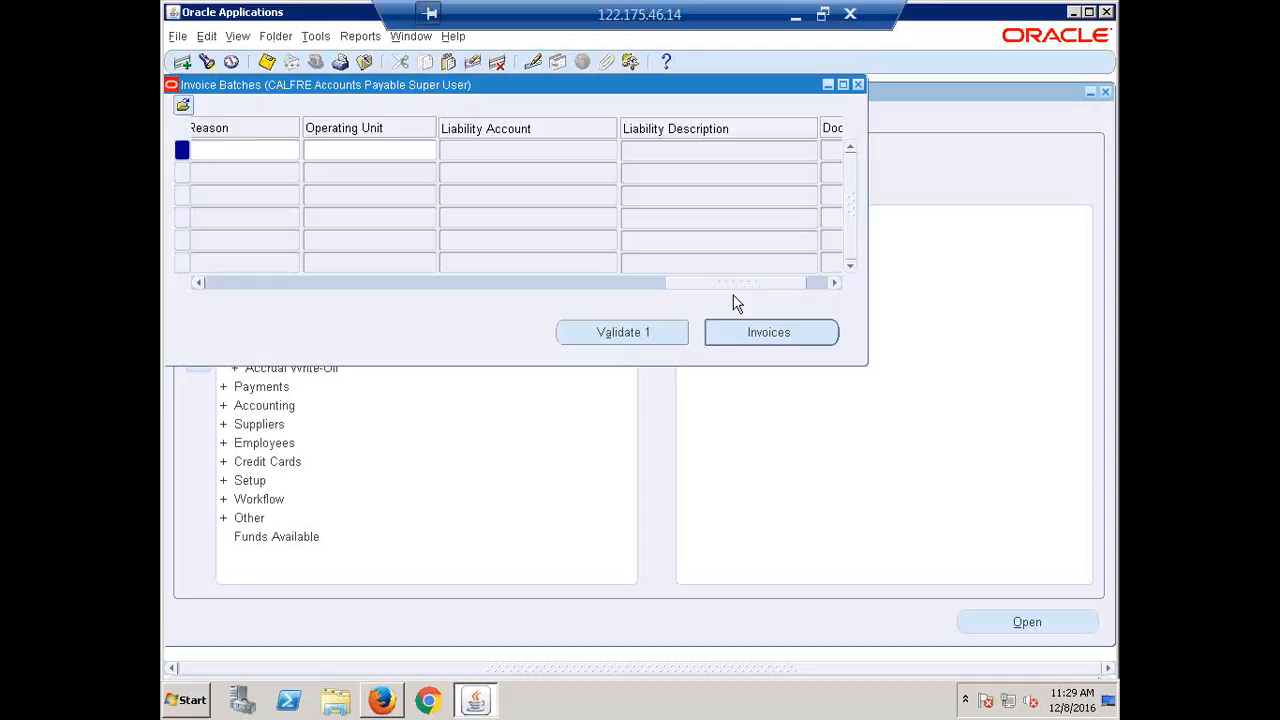
pyautogui.click(370, 154)
pyautogui.moveTo(717, 283); pyautogui.dragTo(291, 260)
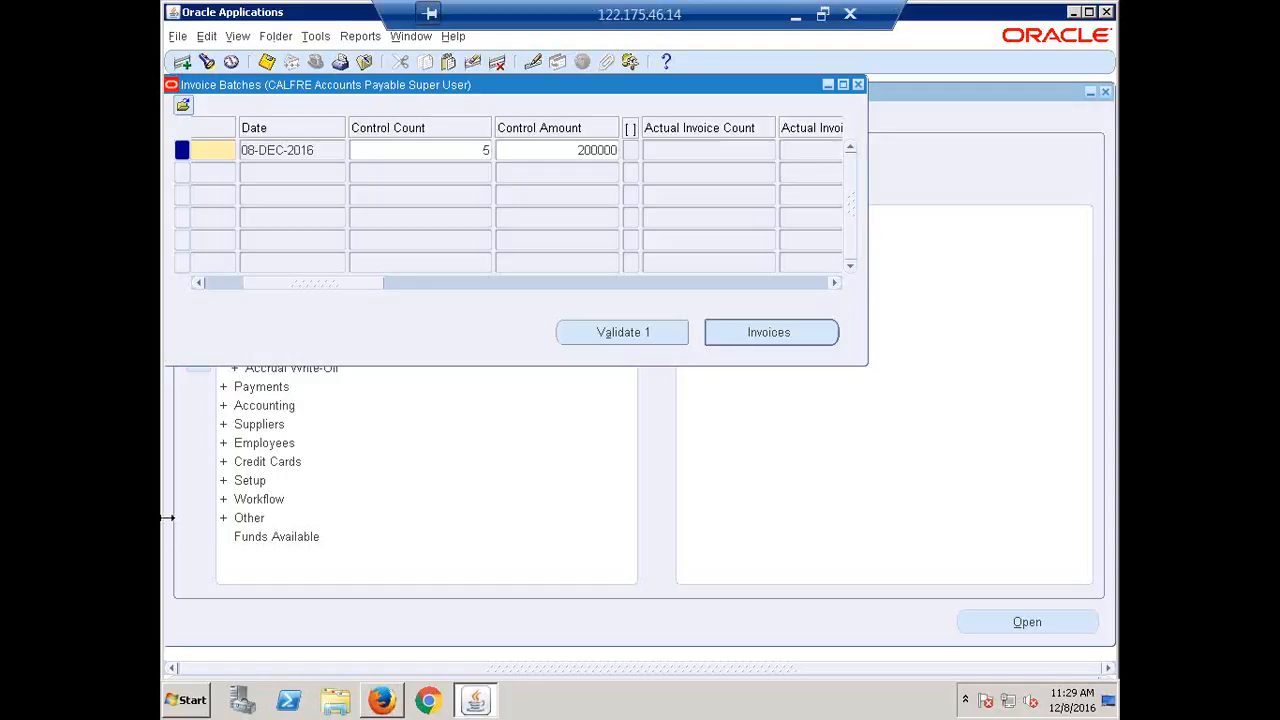
# Enter the first invoice header: trading partner ERPTREE, number 12124, amount 50000.
pyautogui.click(776, 332)
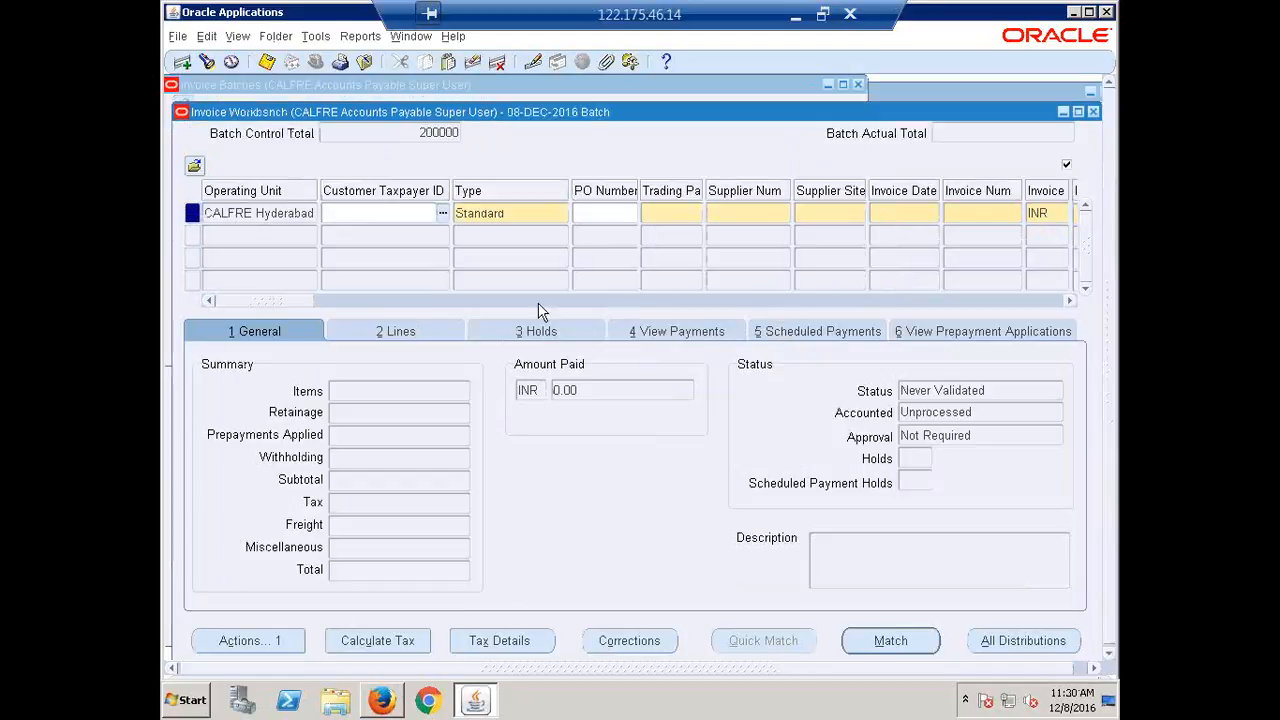
pyautogui.click(670, 220)
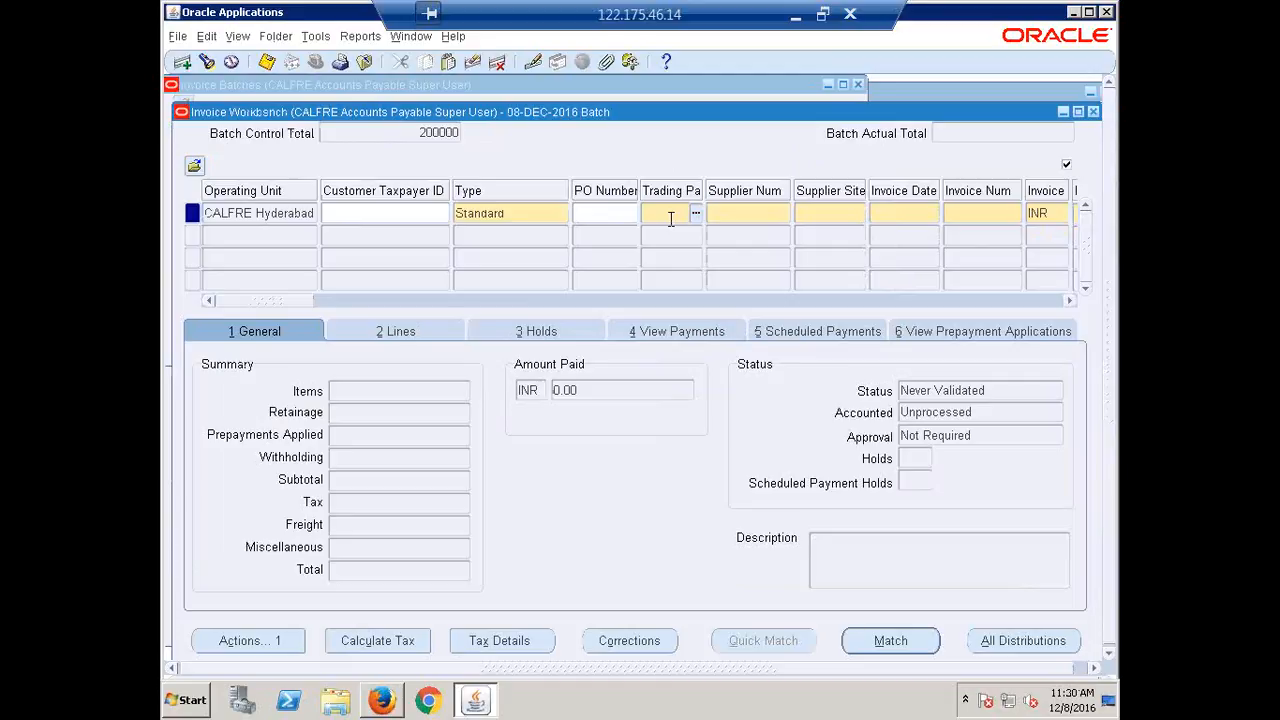
pyautogui.write('erptree')
pyautogui.press('Tab')
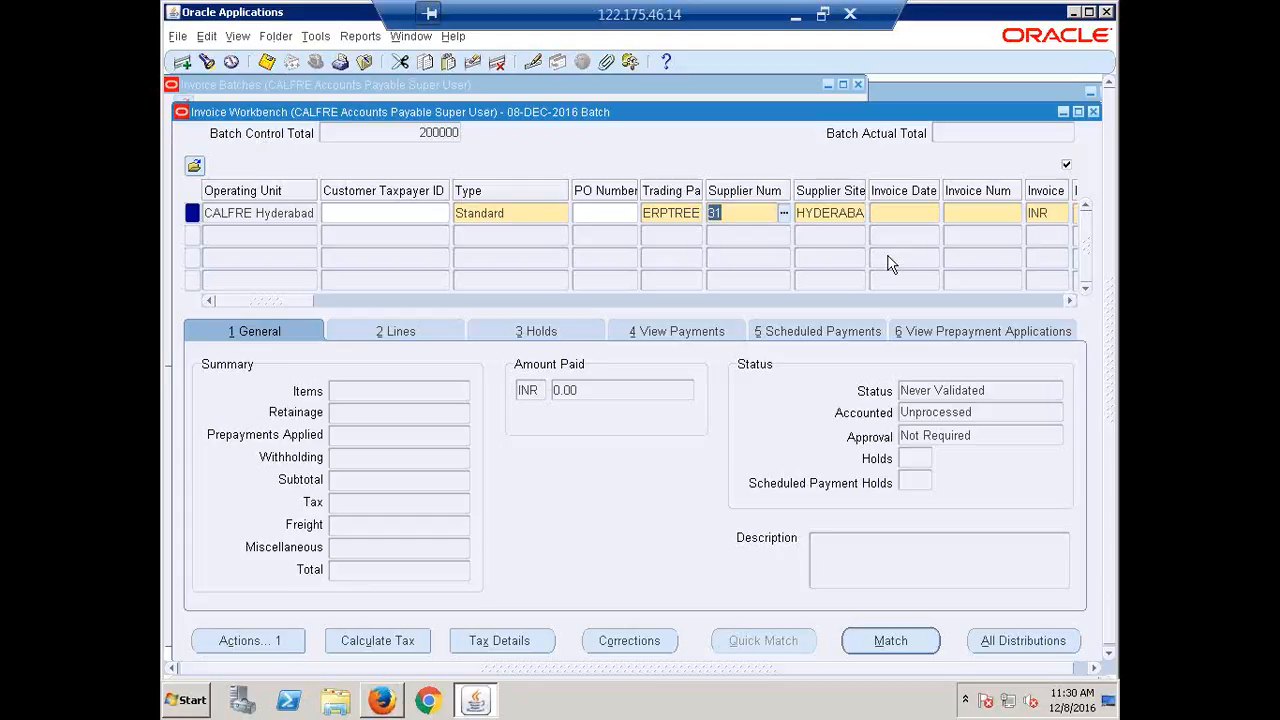
pyautogui.press('Tab')
pyautogui.press('Tab')
pyautogui.press('Tab')
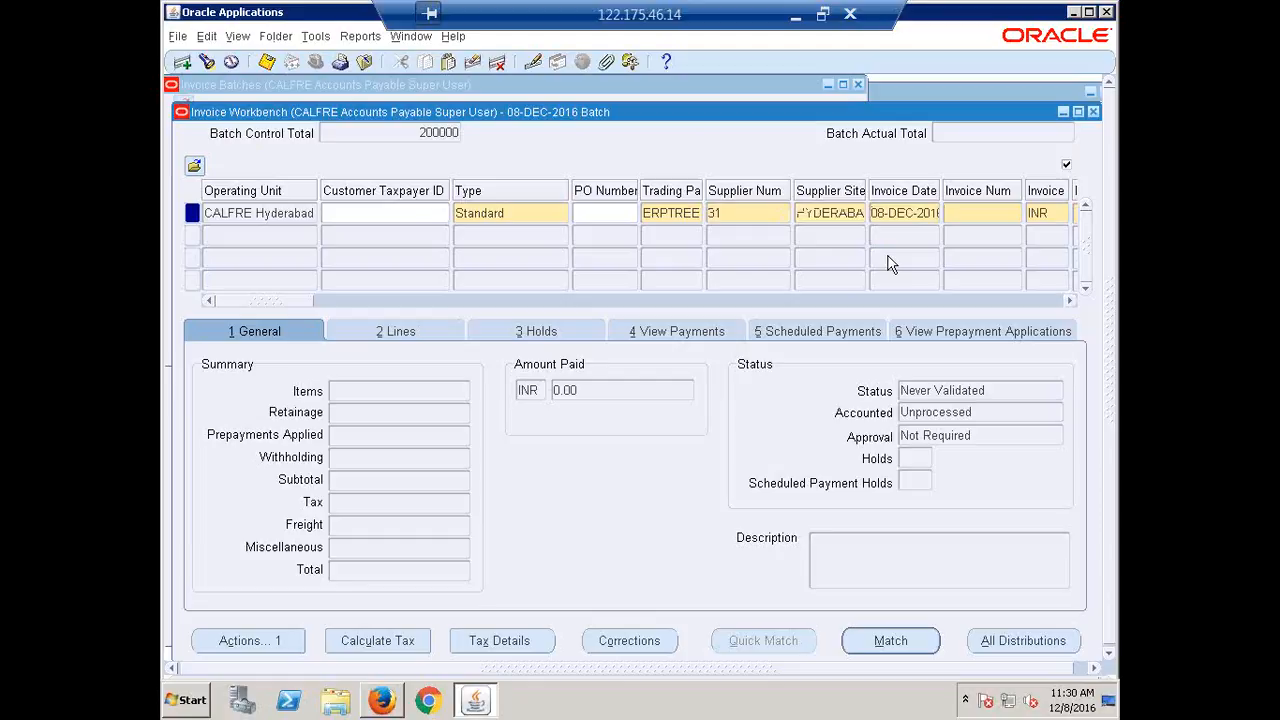
pyautogui.write('12124')
pyautogui.press('Tab')
pyautogui.press('Tab')
pyautogui.write('50000')
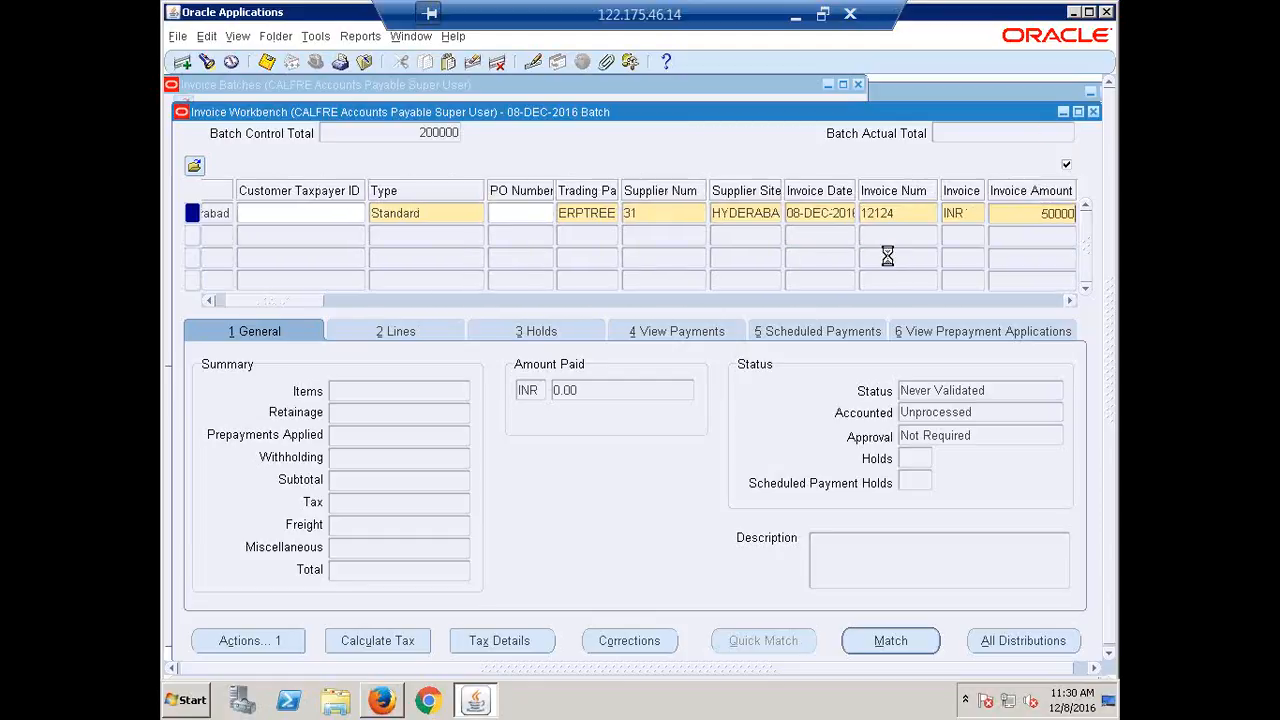
pyautogui.press('Tab')
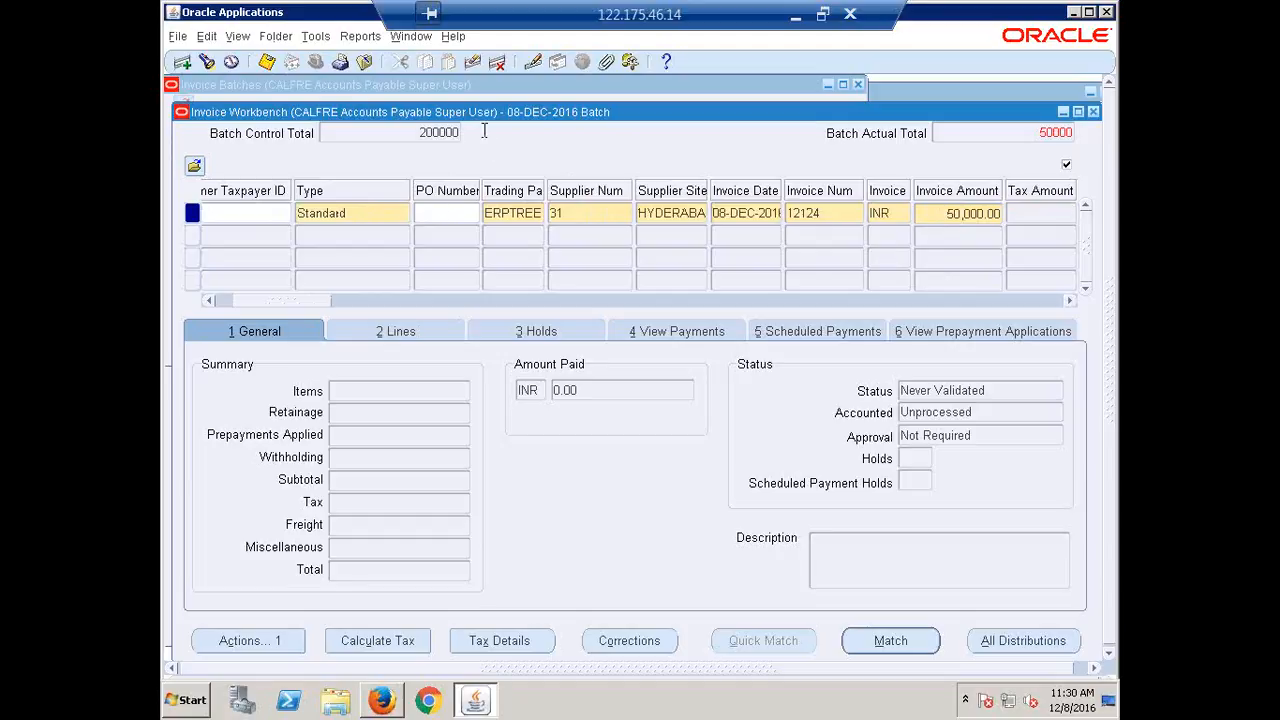
pyautogui.click(331, 301)
pyautogui.moveTo(331, 301); pyautogui.dragTo(386, 322)
# Add a 50,000 Item line to invoice 12124, save, and start a second invoice row.
pyautogui.click(390, 331)
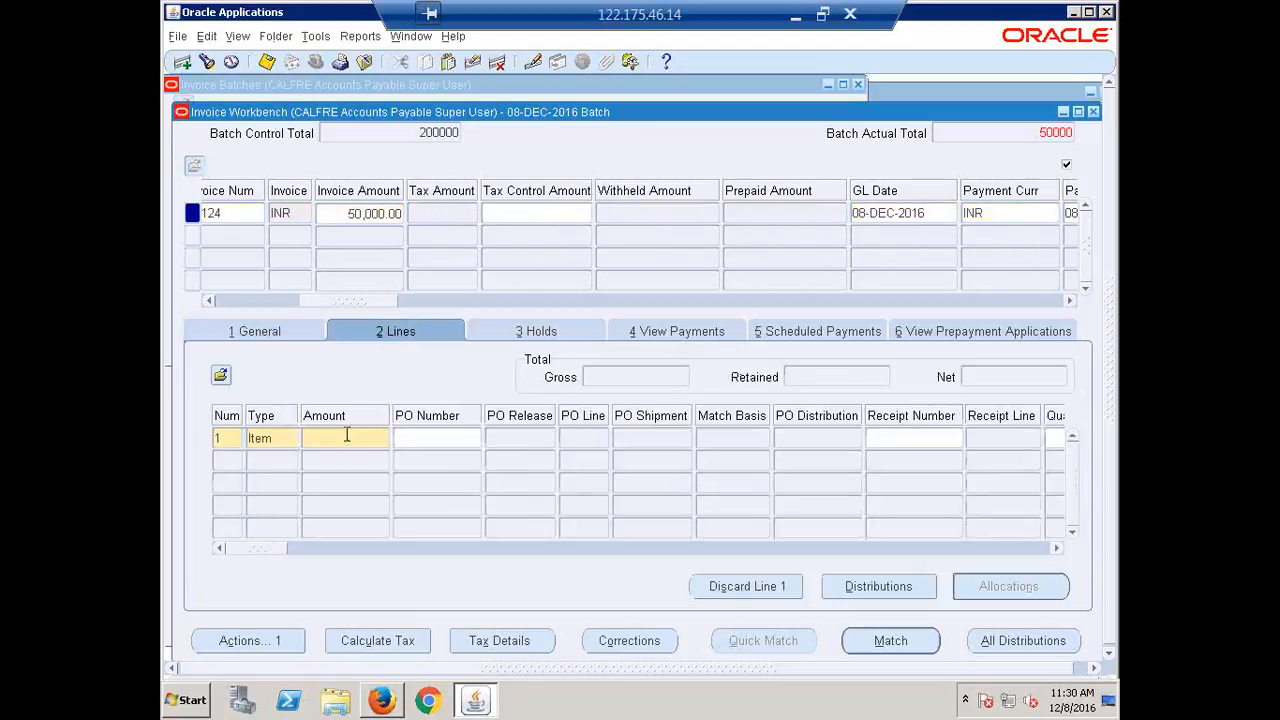
pyautogui.click(347, 437)
pyautogui.write('50000')
pyautogui.press('Tab')
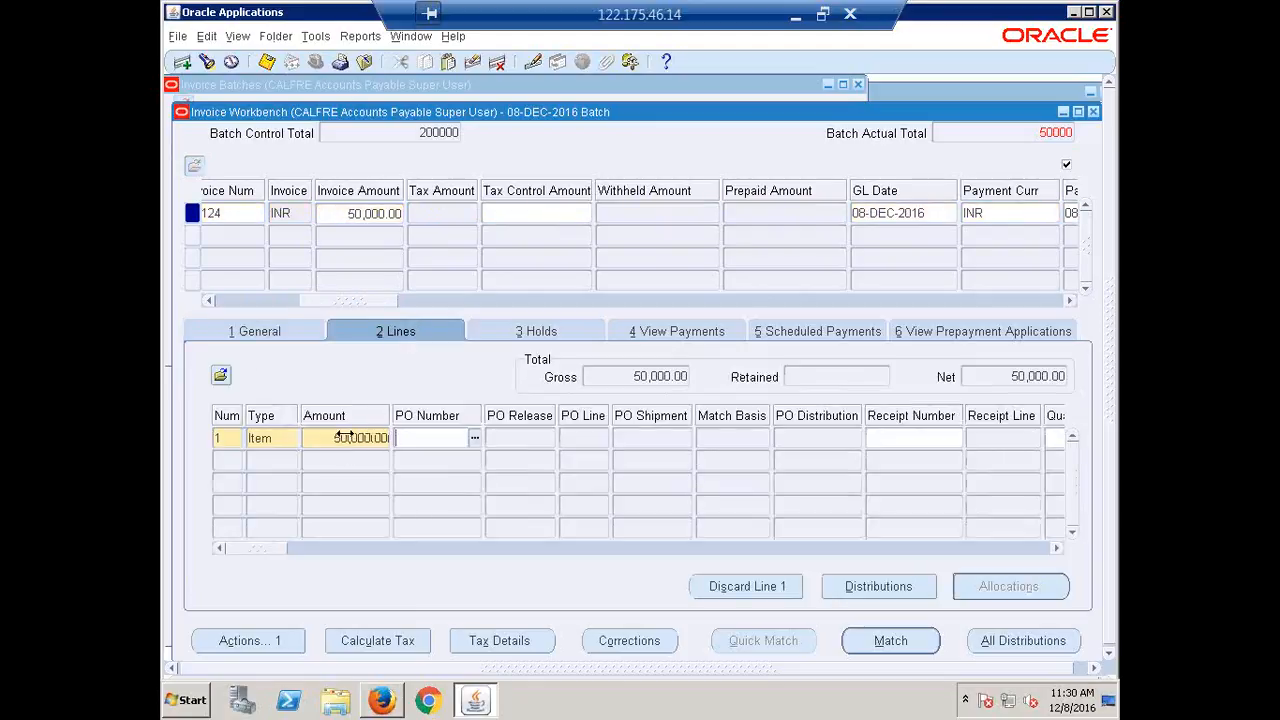
pyautogui.moveTo(334, 302); pyautogui.dragTo(448, 316)
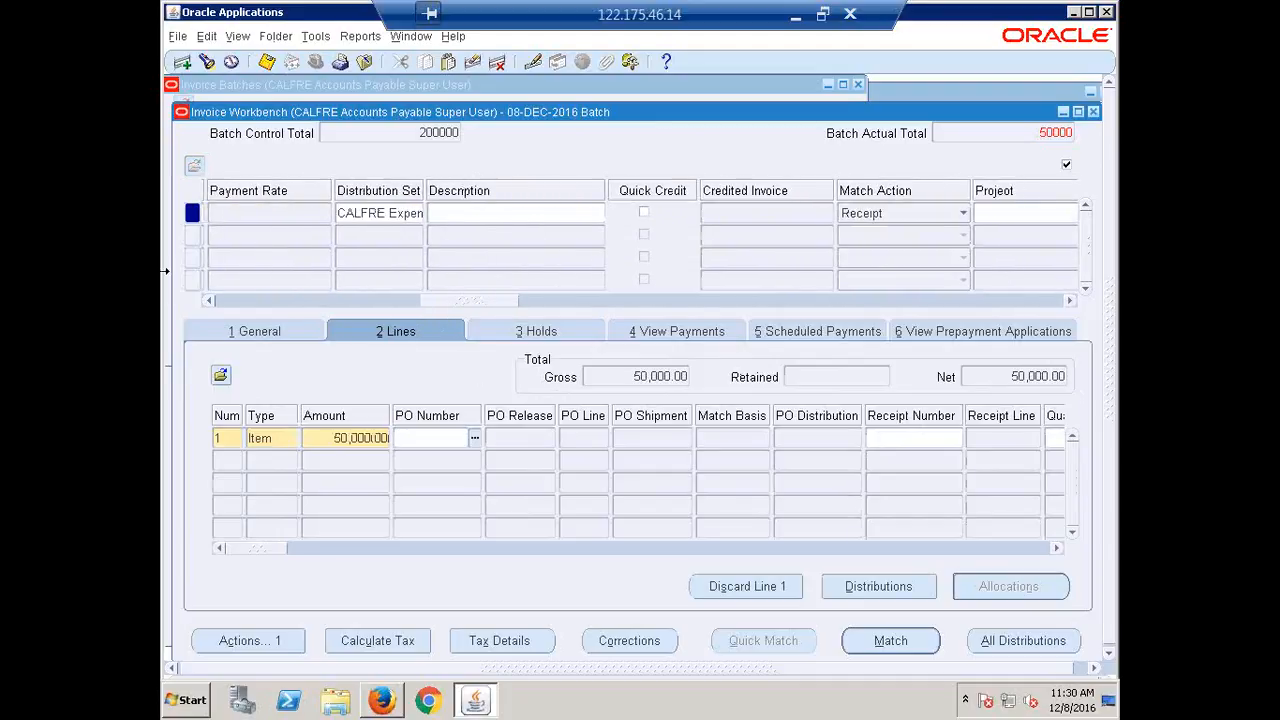
pyautogui.hotkey('ctrl', 's')
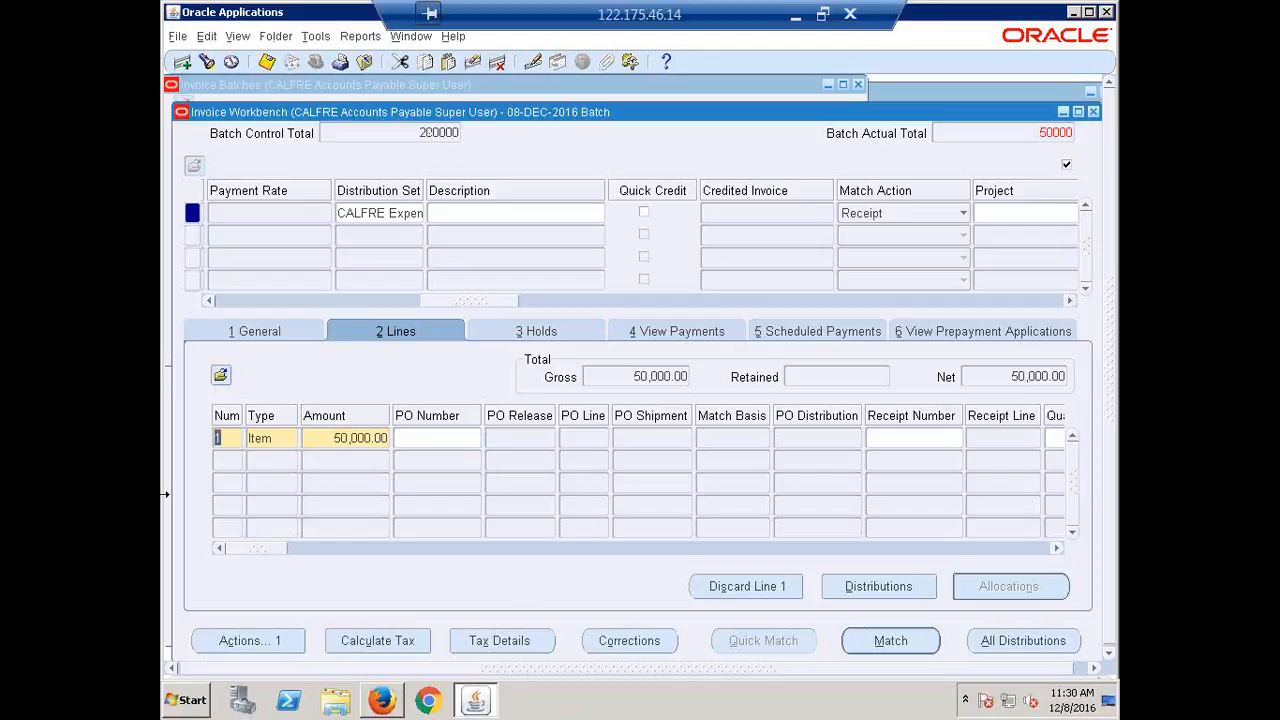
pyautogui.moveTo(486, 302); pyautogui.dragTo(228, 325)
pyautogui.click(220, 234)
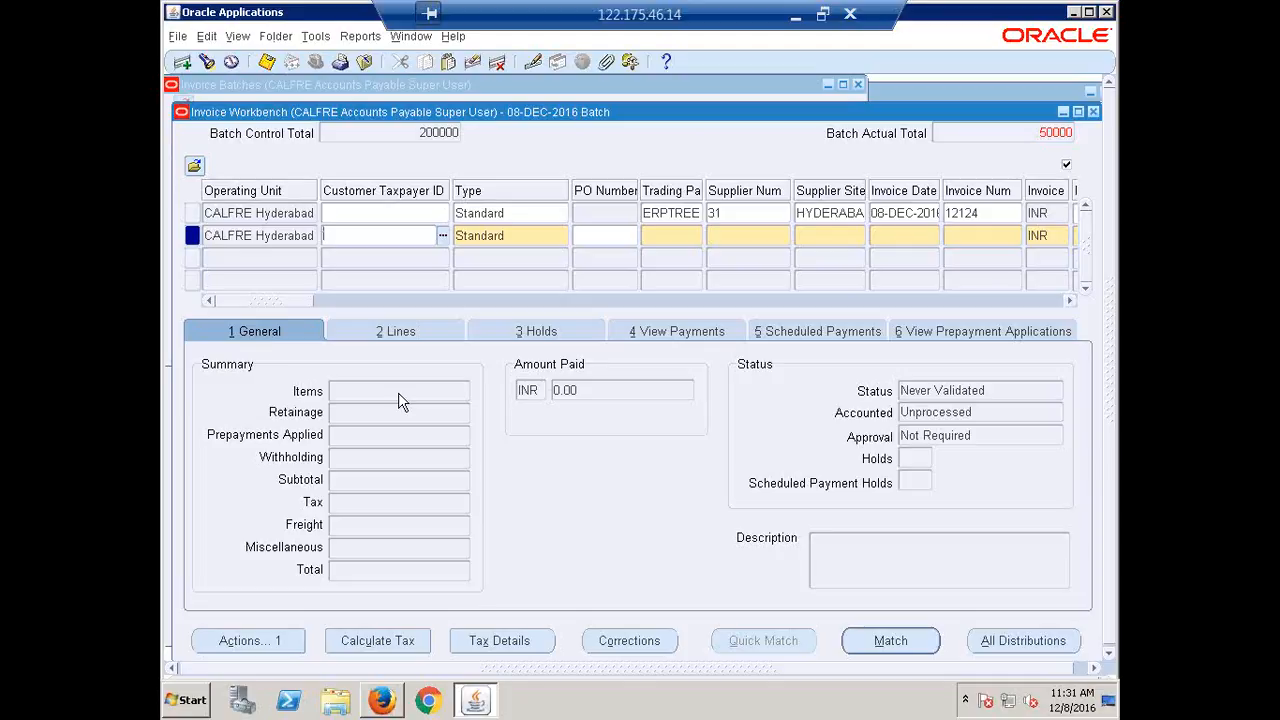
# Copy the previous invoice into the new row and change its number to 12125.
pyautogui.hotkey('shift', 'F6')
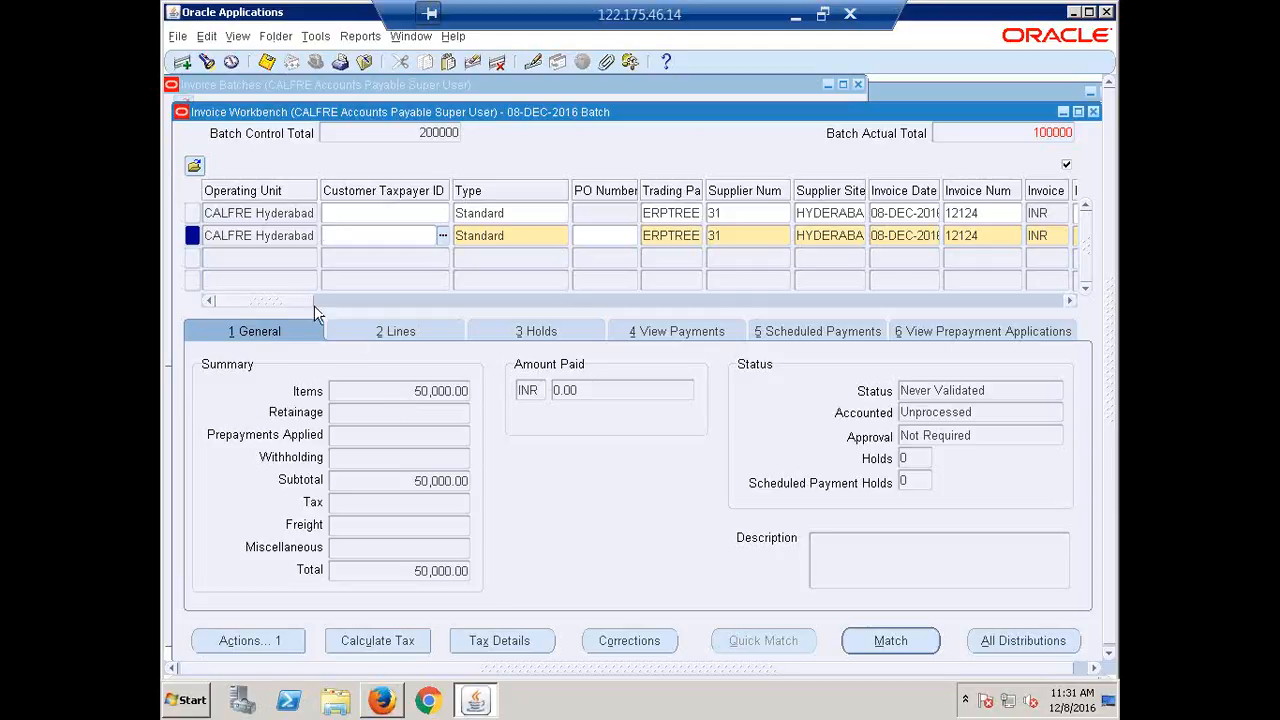
pyautogui.moveTo(297, 302); pyautogui.dragTo(331, 314)
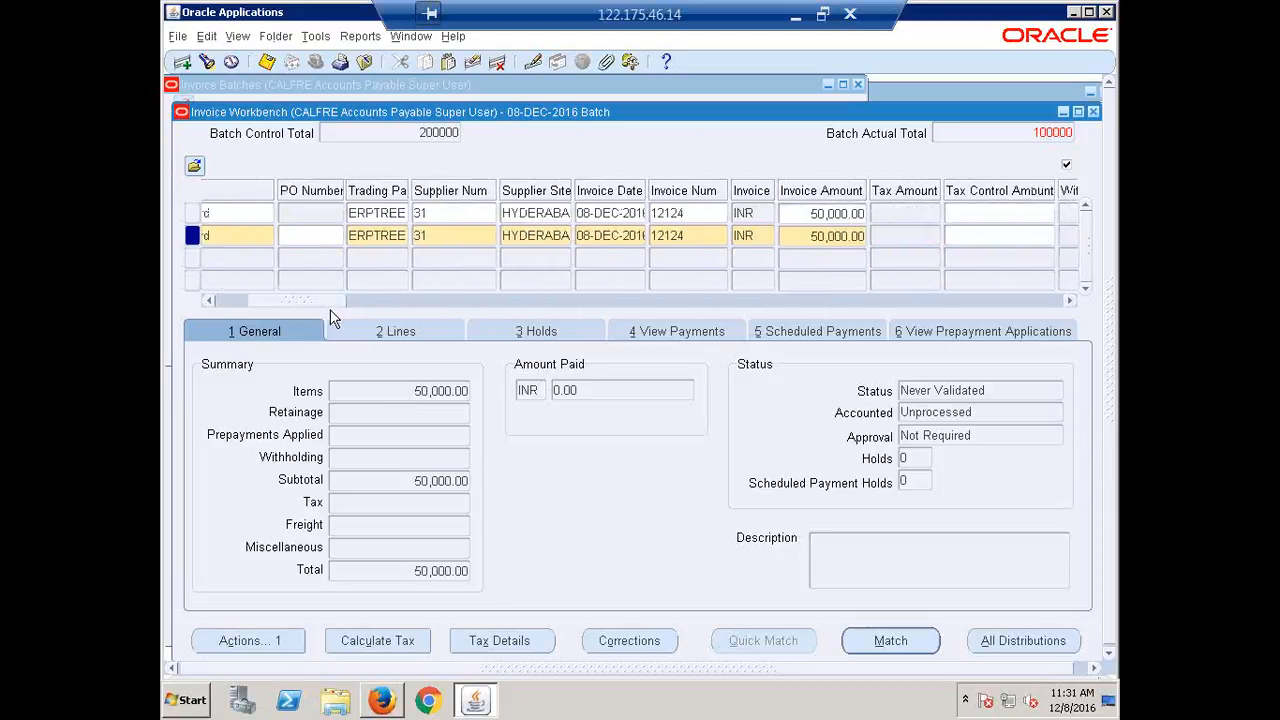
pyautogui.click(692, 240)
pyautogui.press('BackSpace')
pyautogui.write('5')
pyautogui.press('Tab')
pyautogui.moveTo(318, 301); pyautogui.dragTo(167, 303)
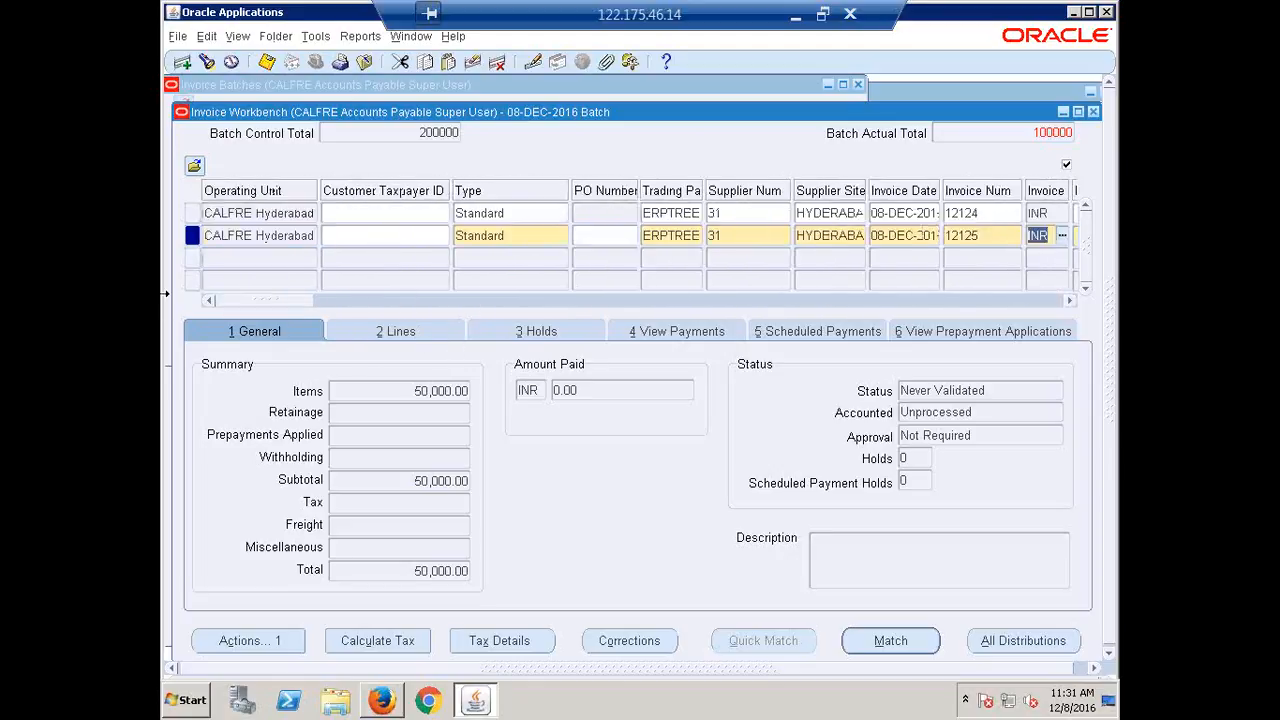
# Enter a 50,000 line for invoice 12125 and save it while starting a third row.
pyautogui.click(358, 323)
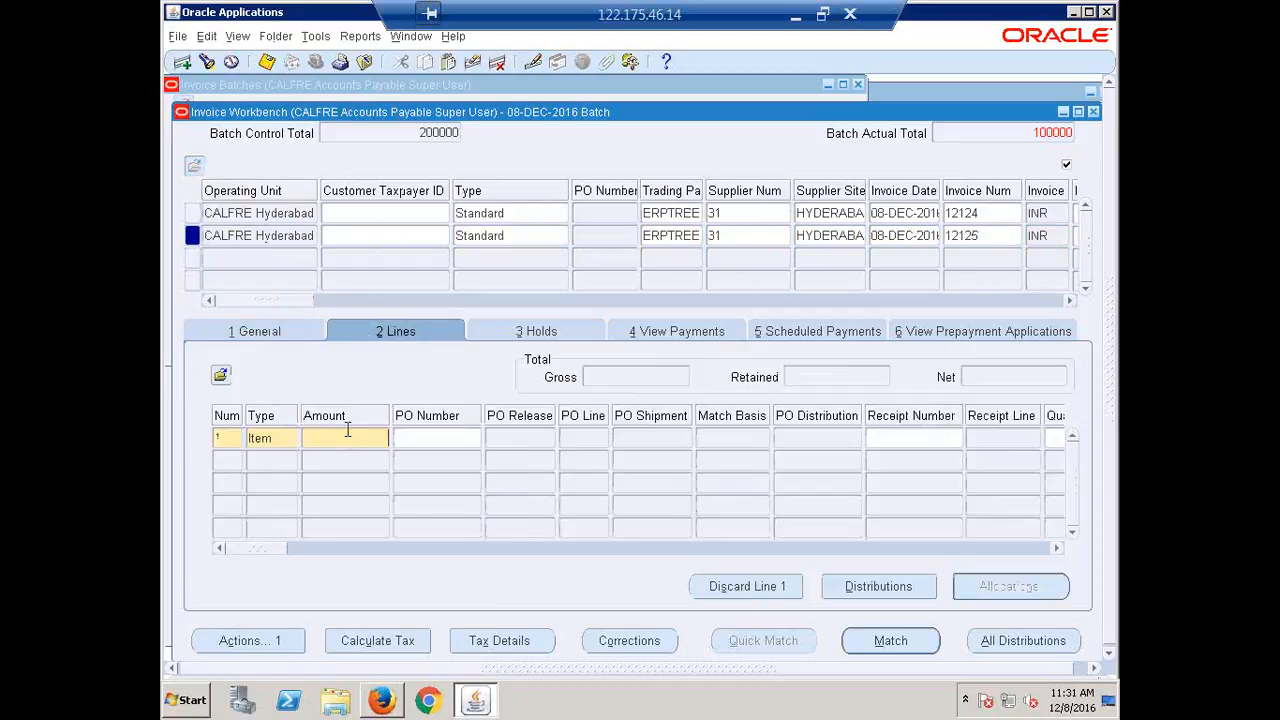
pyautogui.write('50000')
pyautogui.press('Tab')
pyautogui.click(227, 258)
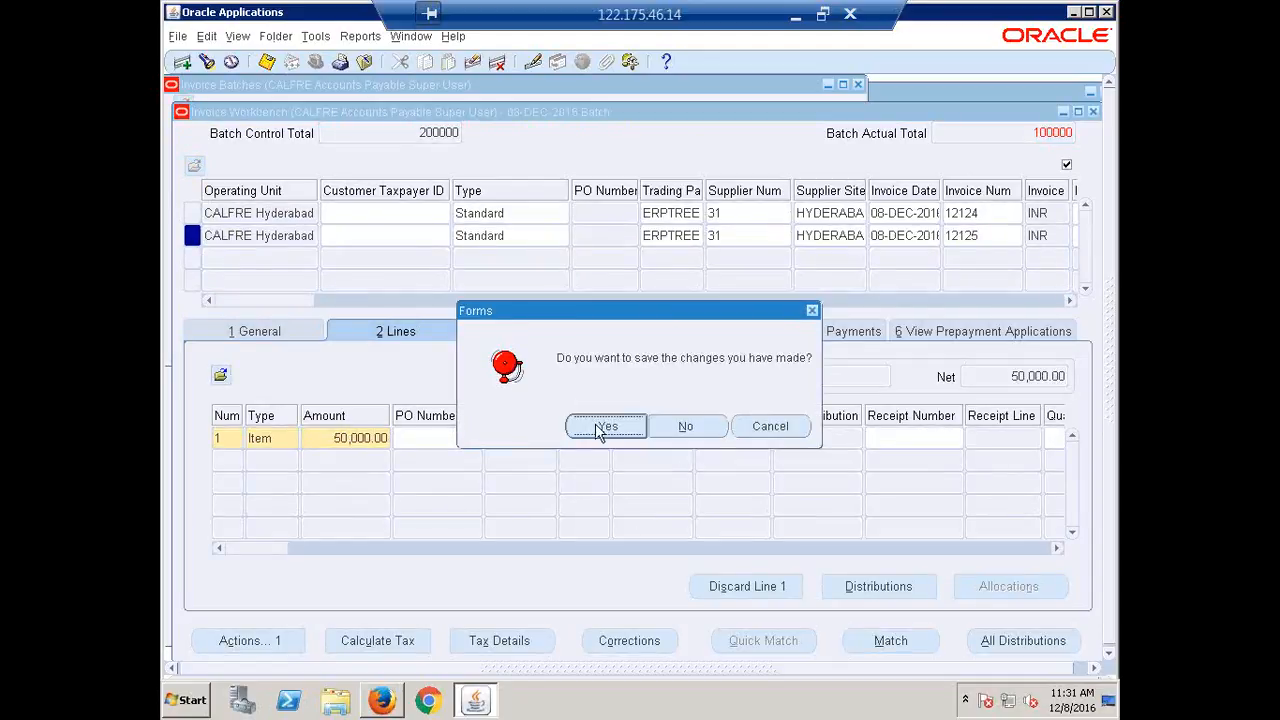
pyautogui.click(605, 426)
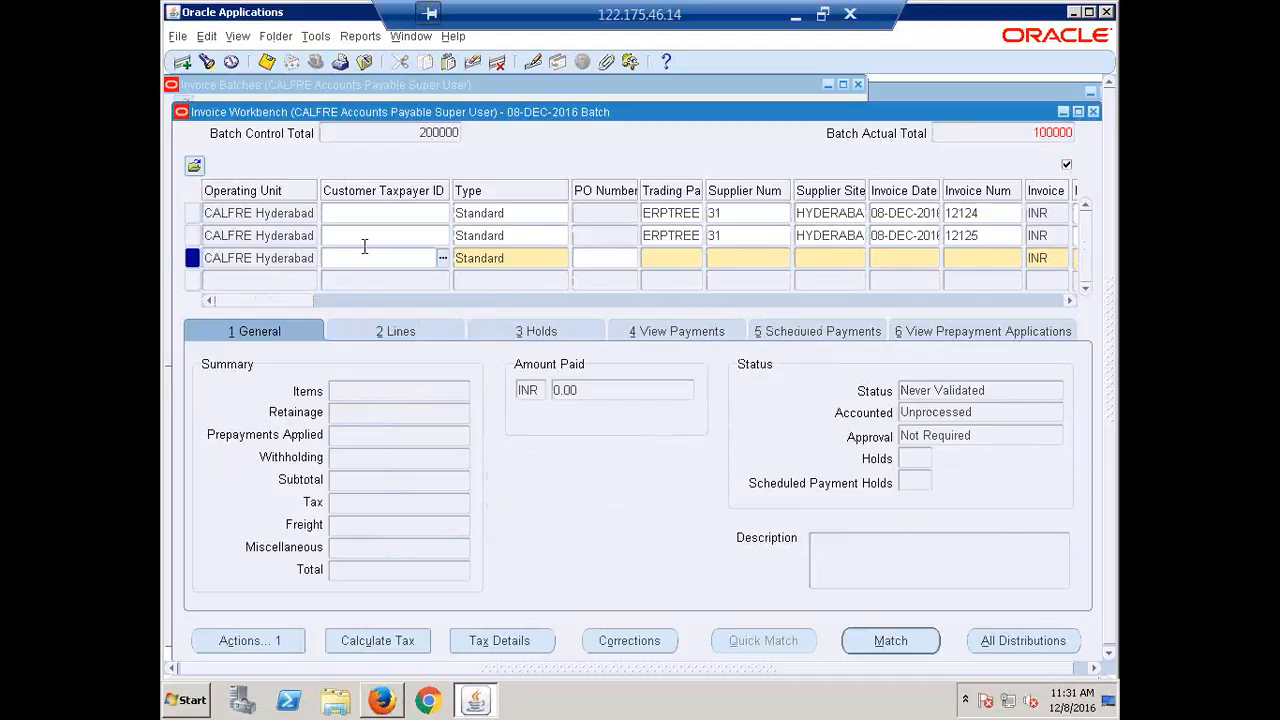
# Copy the previous invoice into a new third row and change its number from 12125 to 12126.
pyautogui.hotkey('shift', 'F6')
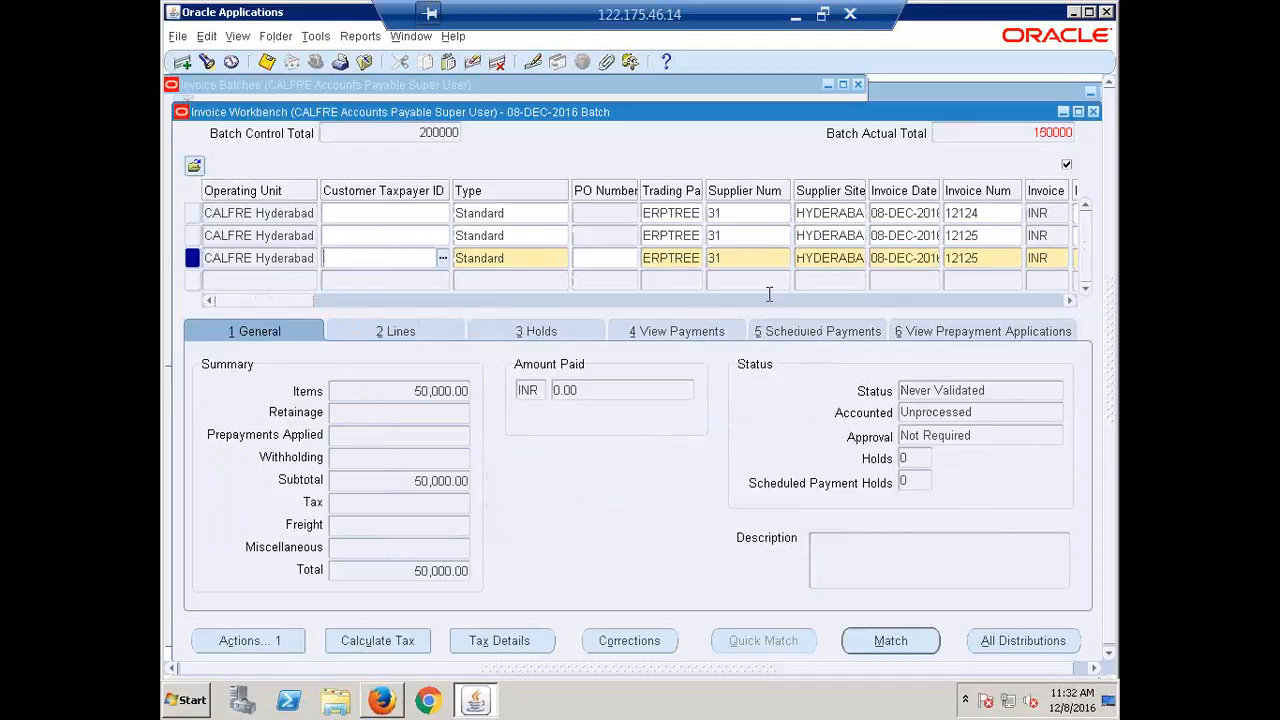
pyautogui.moveTo(269, 299); pyautogui.dragTo(297, 313)
pyautogui.doubleClick(730, 257)
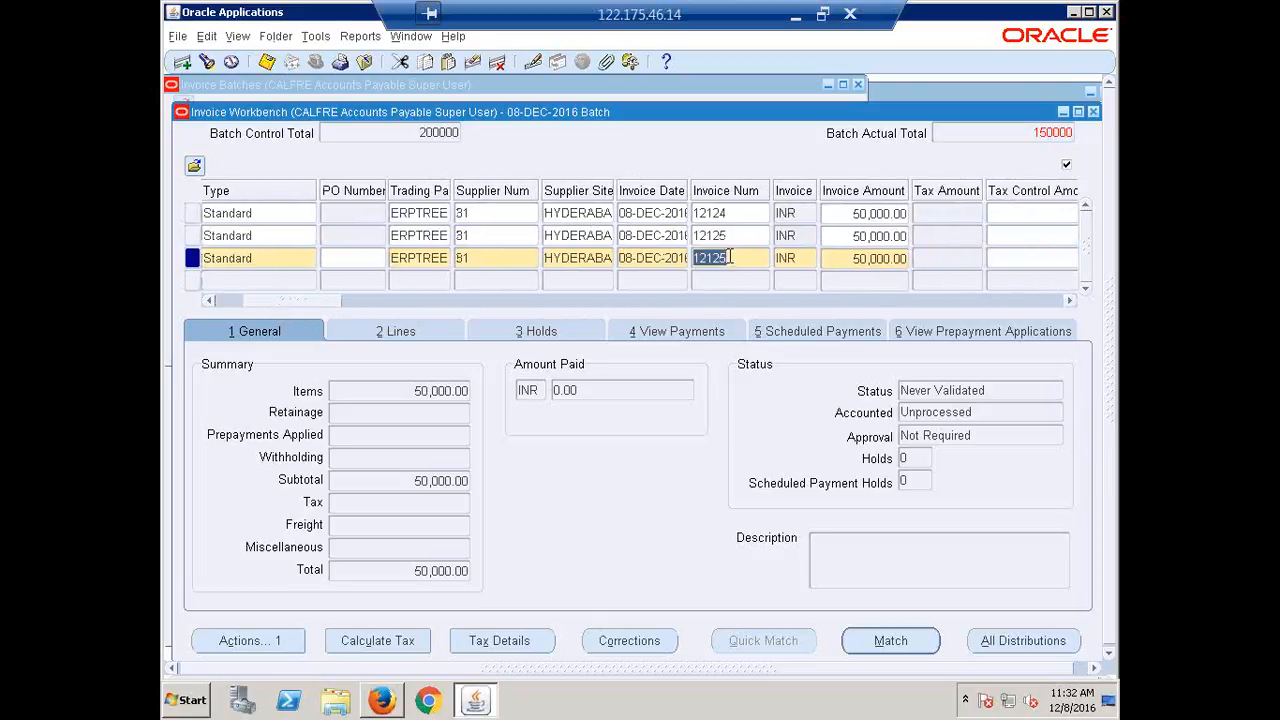
pyautogui.click(734, 258)
pyautogui.press('BackSpace')
pyautogui.write('6')
pyautogui.press('Tab')
# Give invoice 12126 an Item line of 50,000.00, correcting the copied 25,000.00, then close the workbench.
pyautogui.click(401, 334)
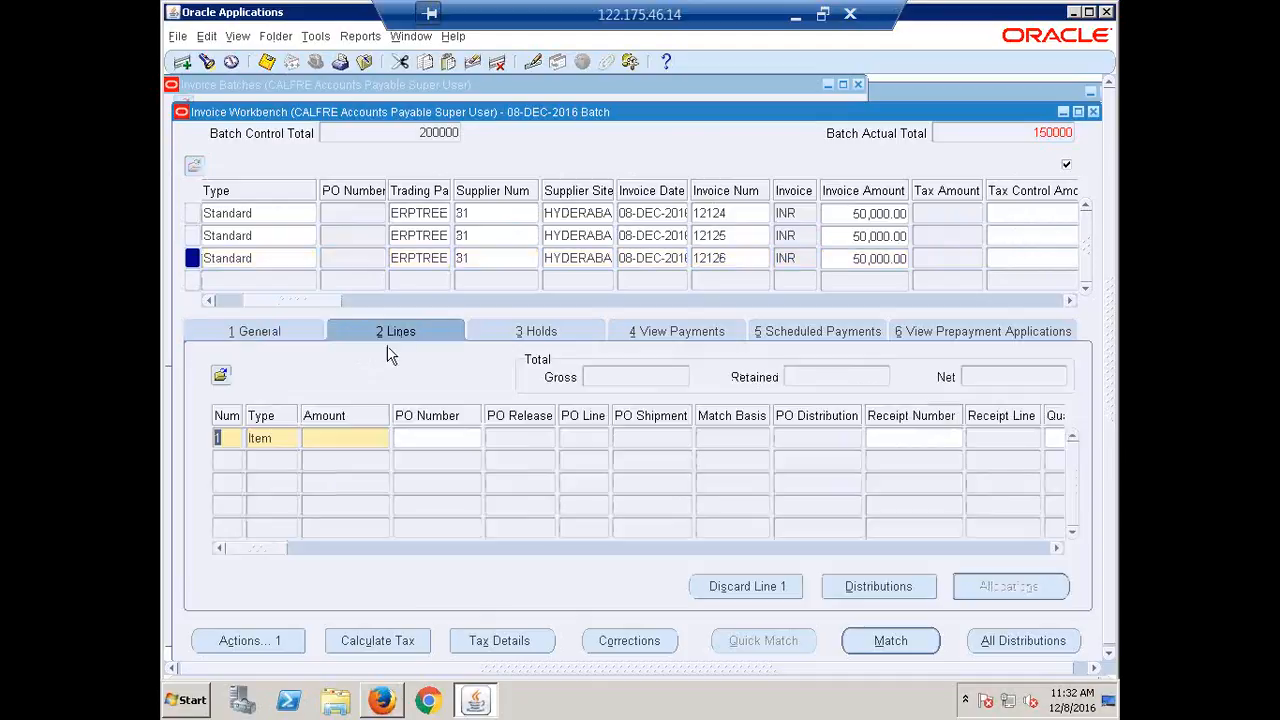
pyautogui.click(358, 439)
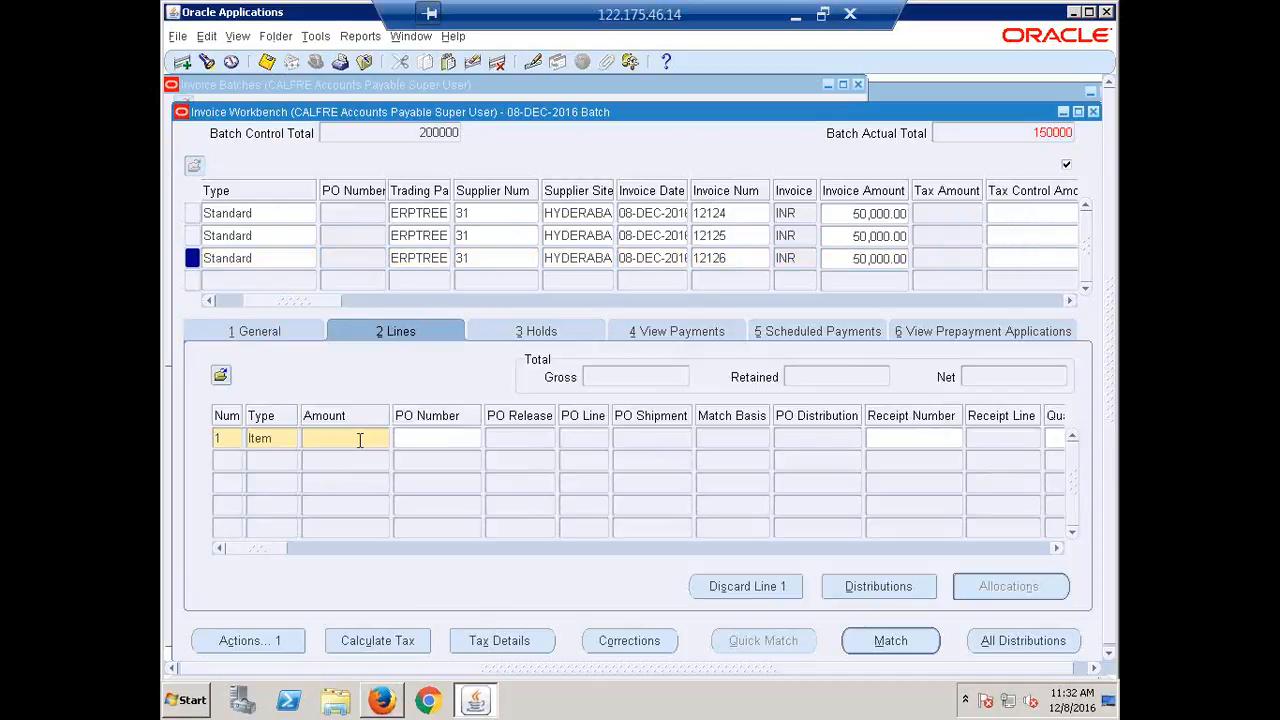
pyautogui.write('50000')
pyautogui.press('Tab')
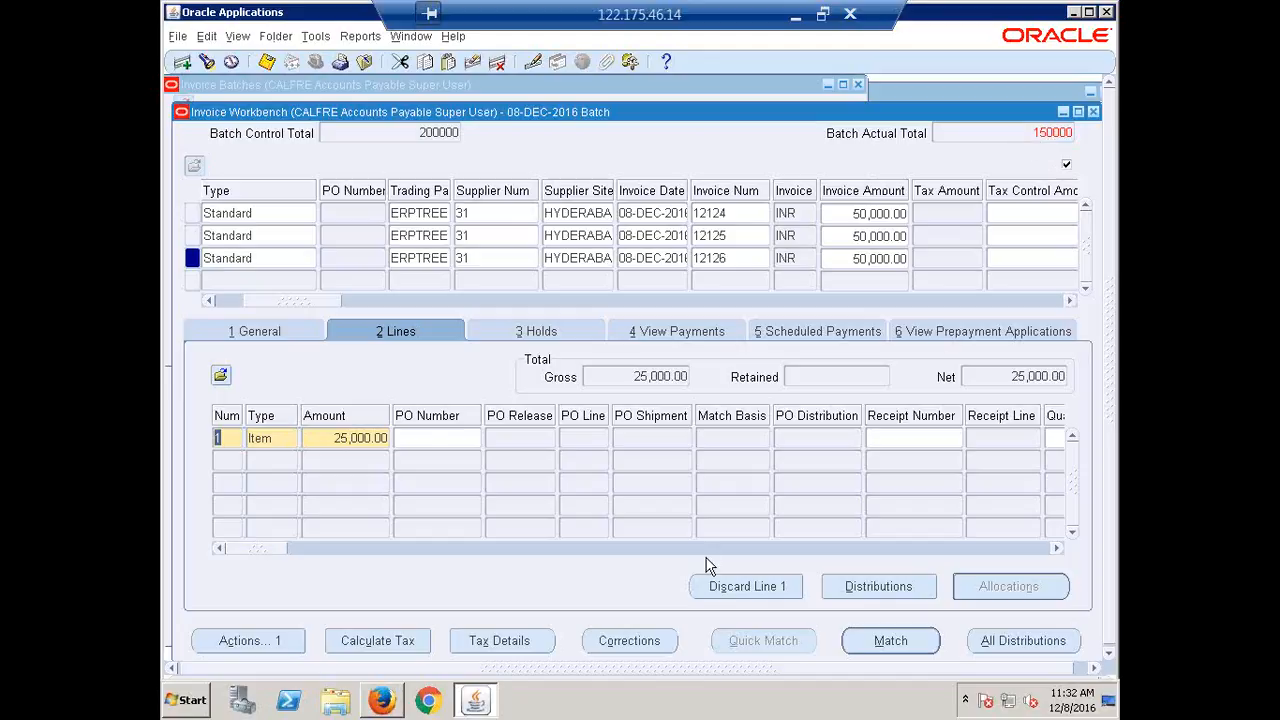
pyautogui.moveTo(300, 302); pyautogui.dragTo(228, 300)
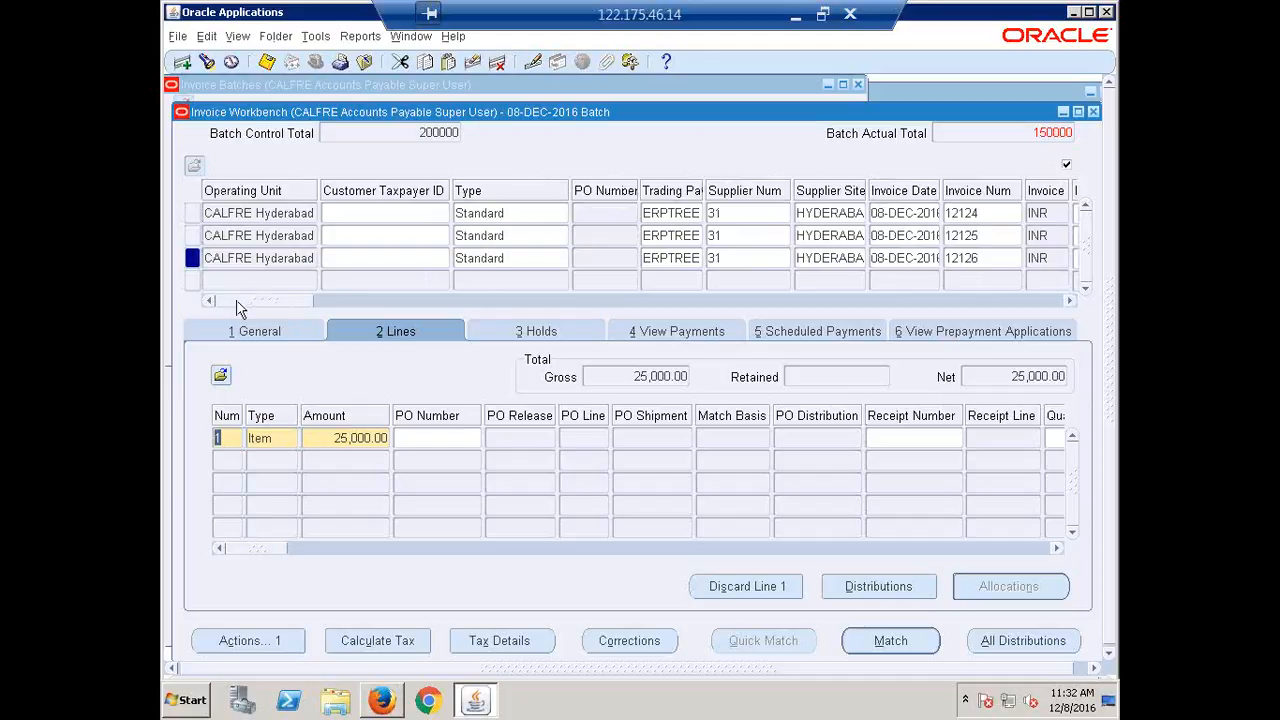
pyautogui.click(322, 438)
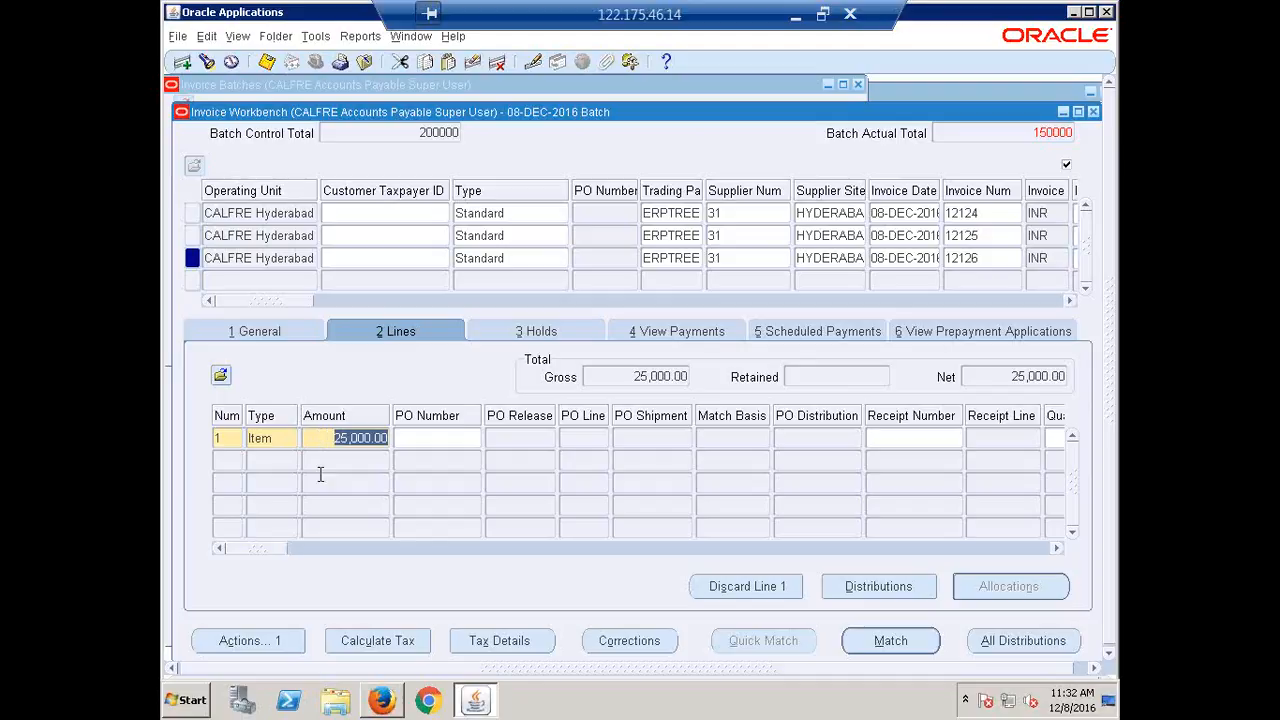
pyautogui.write('5000')
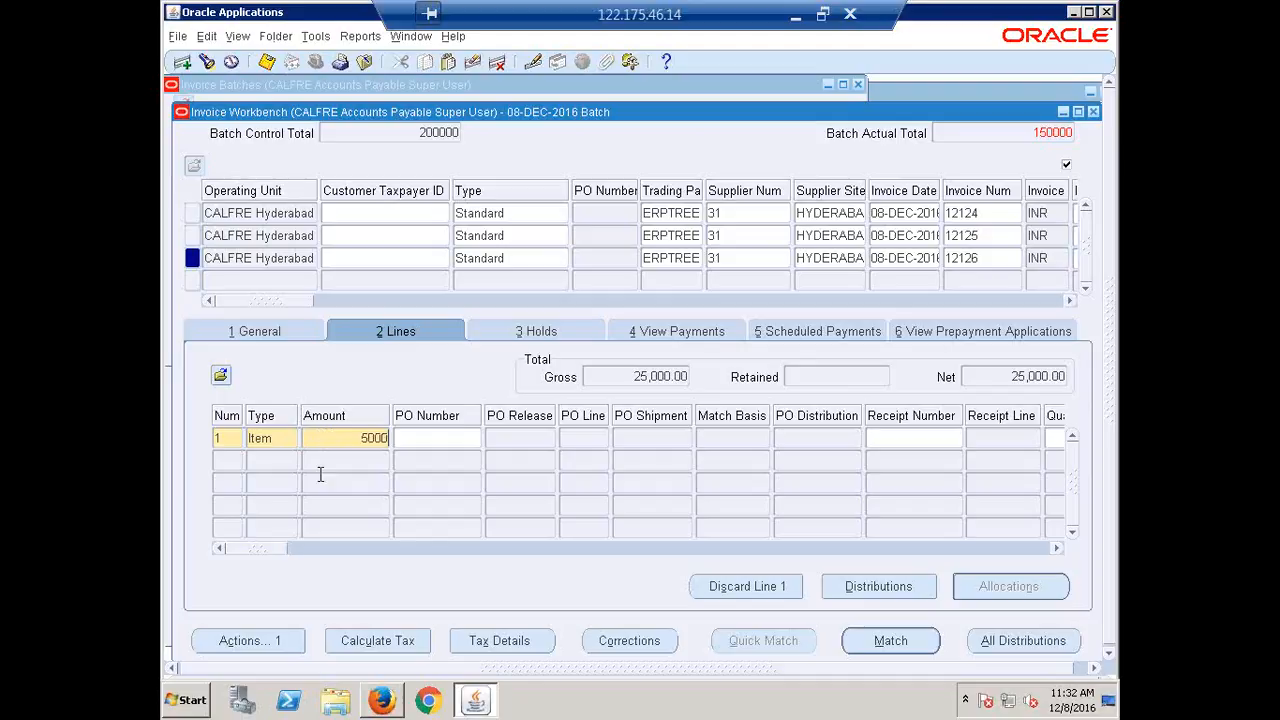
pyautogui.write('0')
pyautogui.press('Tab')
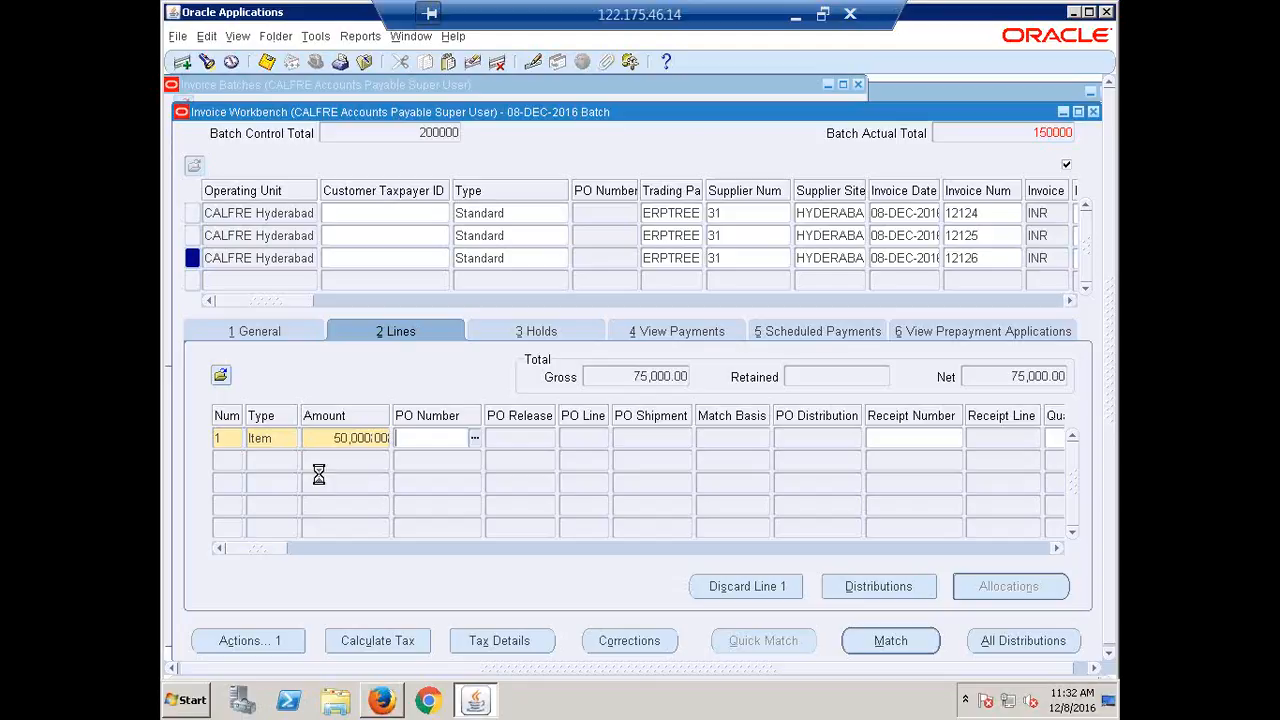
pyautogui.click(1094, 112)
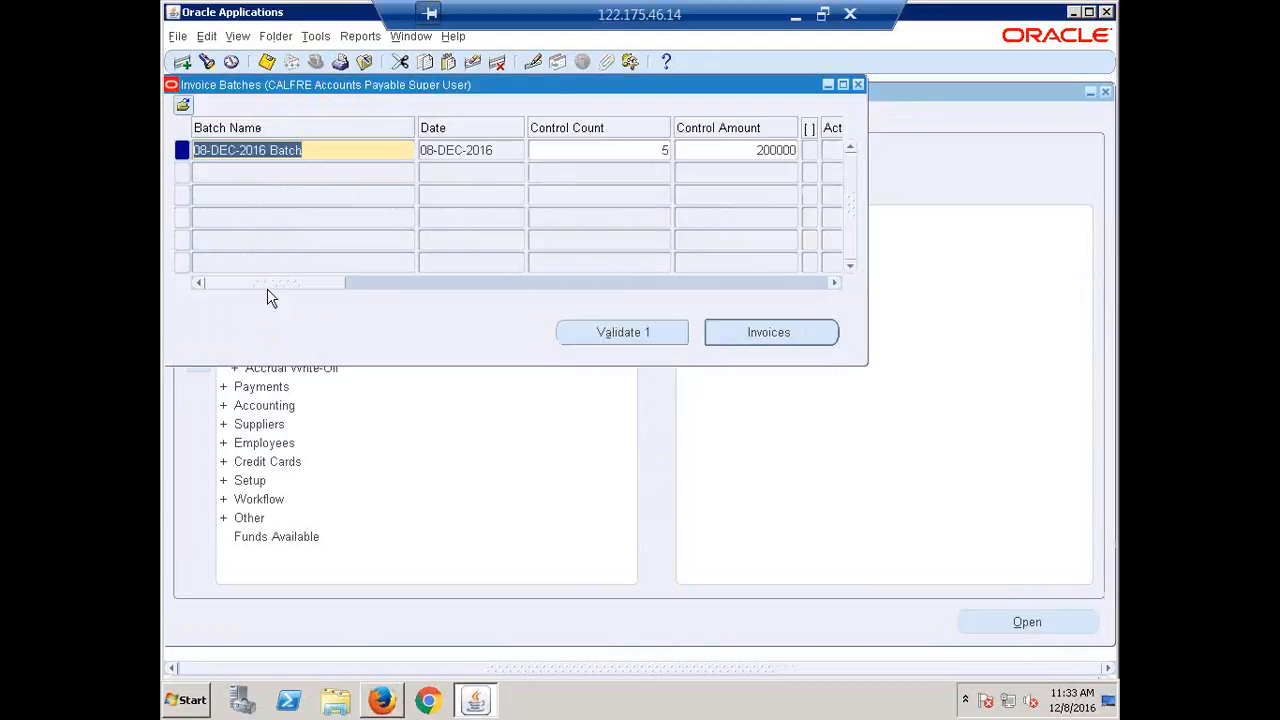
# Check the batch shows 3 invoices totalling 150000 and submit it for validation.
pyautogui.moveTo(265, 279); pyautogui.dragTo(337, 309)
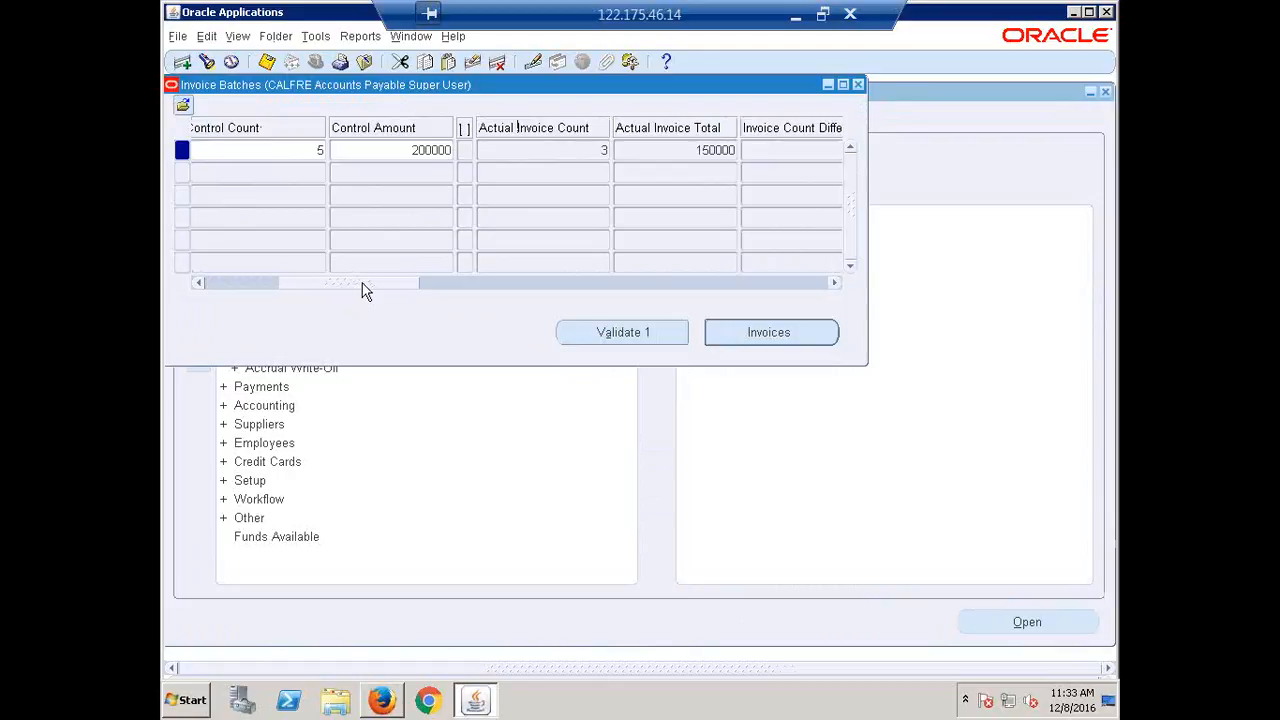
pyautogui.moveTo(363, 288); pyautogui.dragTo(398, 292)
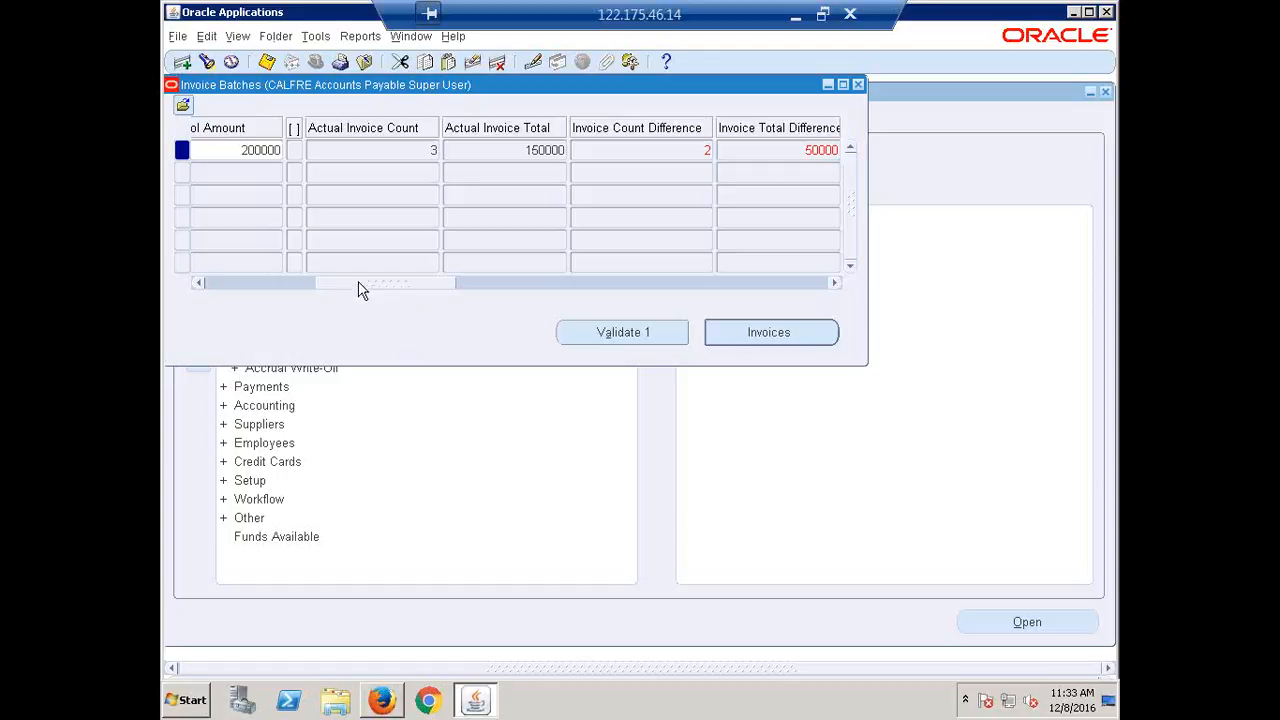
pyautogui.moveTo(360, 288); pyautogui.dragTo(380, 284)
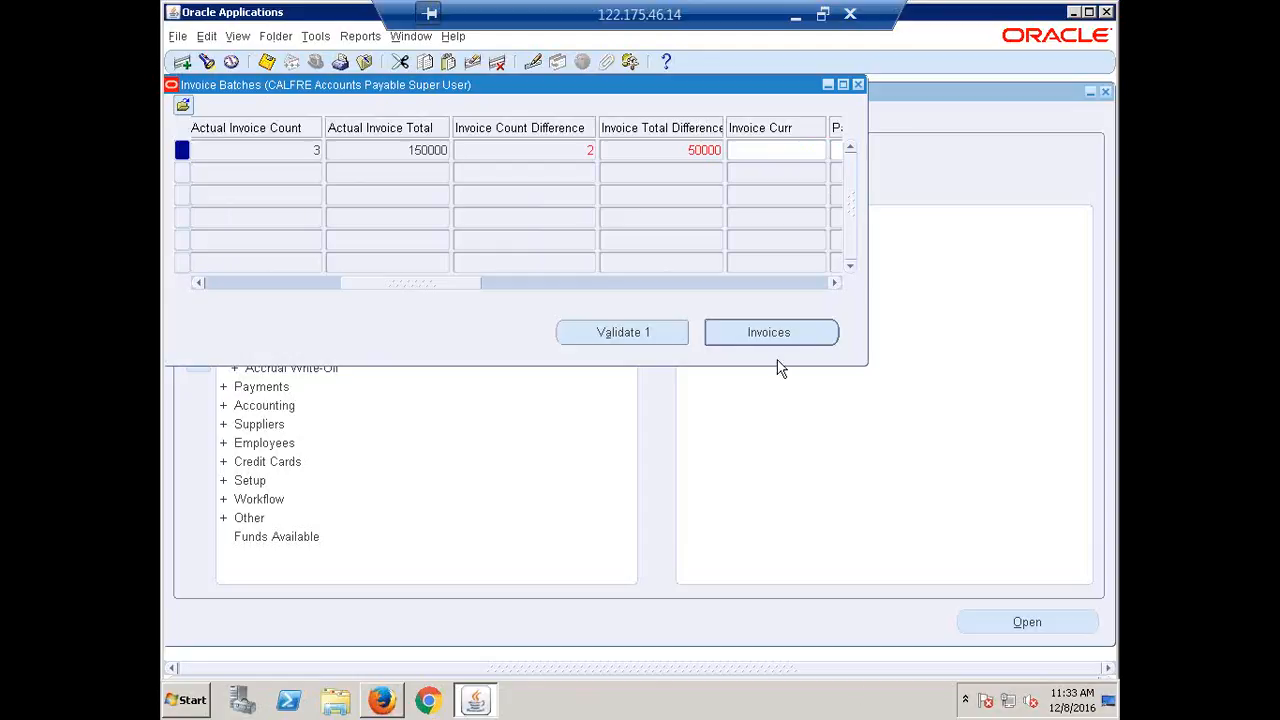
pyautogui.click(652, 333)
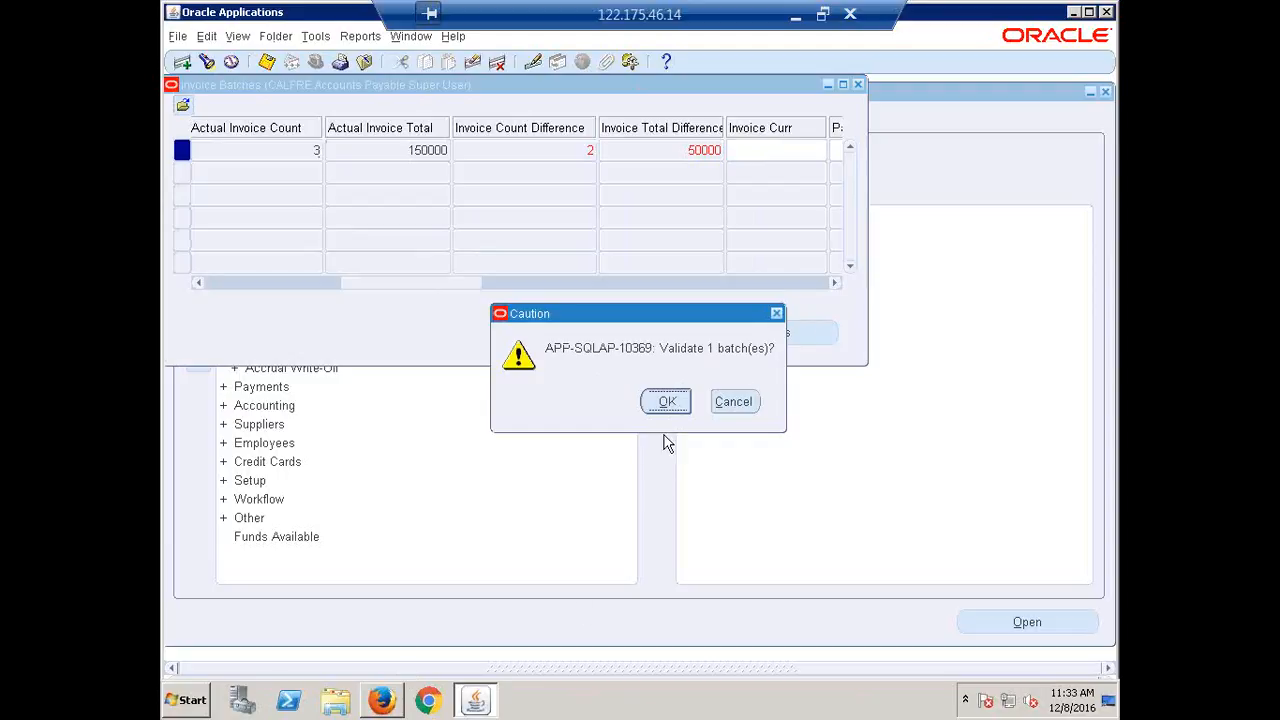
pyautogui.click(666, 402)
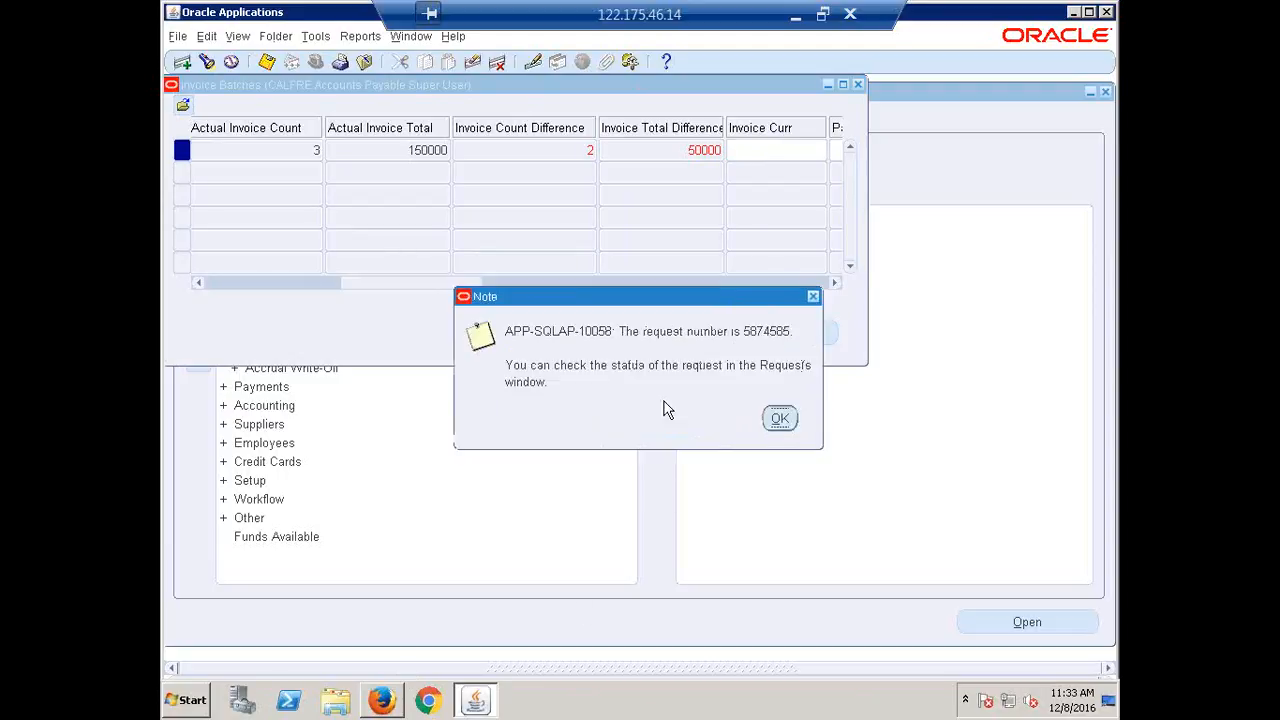
# Dismiss the submission note and refresh the Invoice Validation request until it reads Completed/Normal, then close Requests.
pyautogui.click(781, 421)
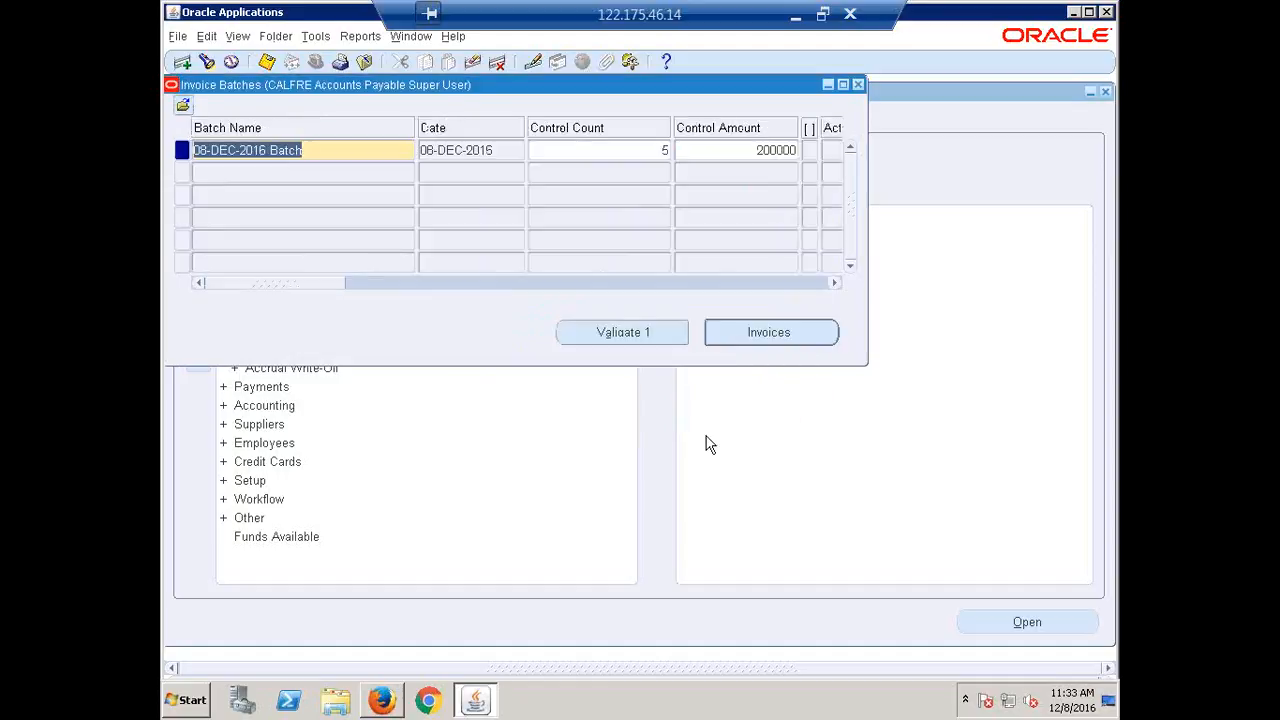
pyautogui.click(237, 36)
pyautogui.click(250, 271)
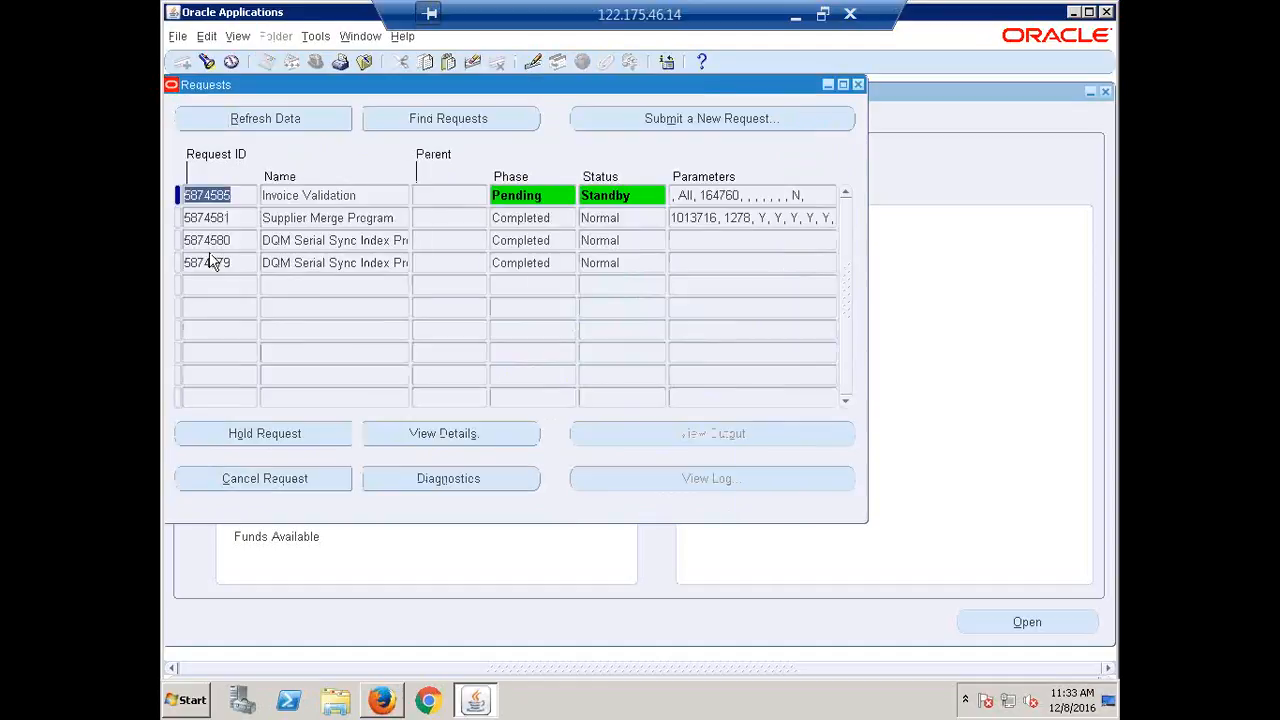
pyautogui.click(357, 192)
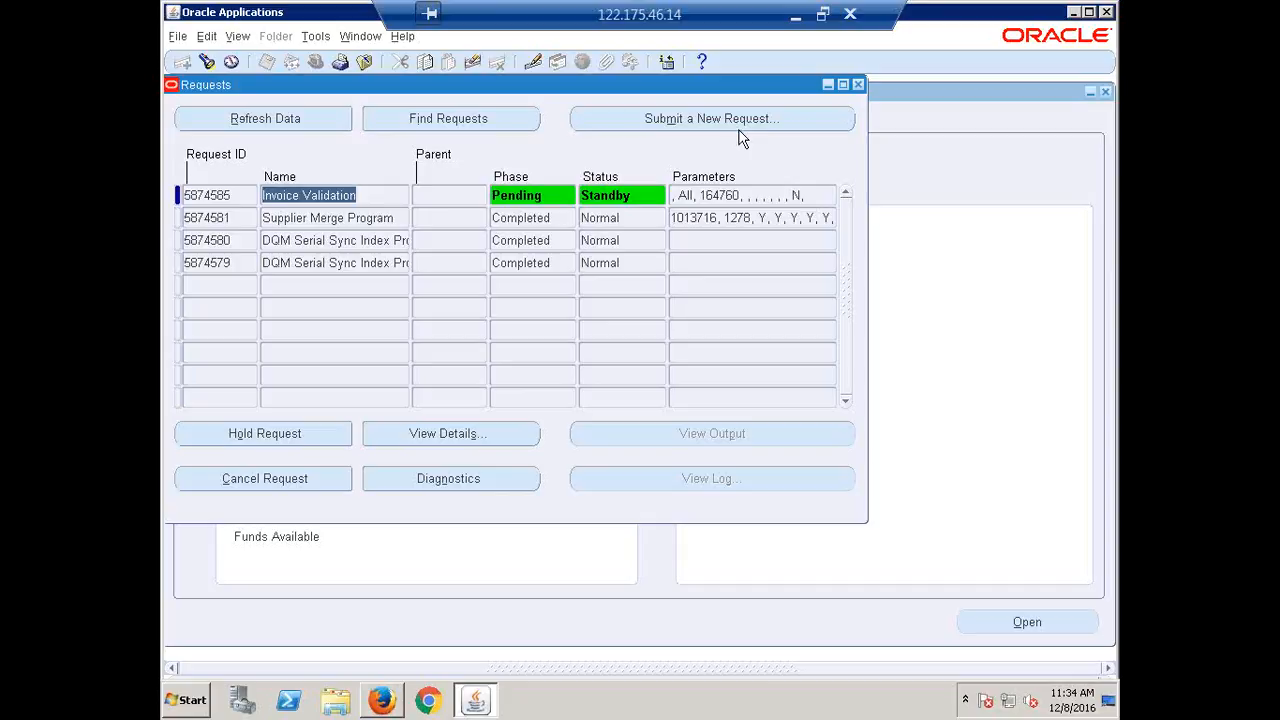
pyautogui.click(250, 117)
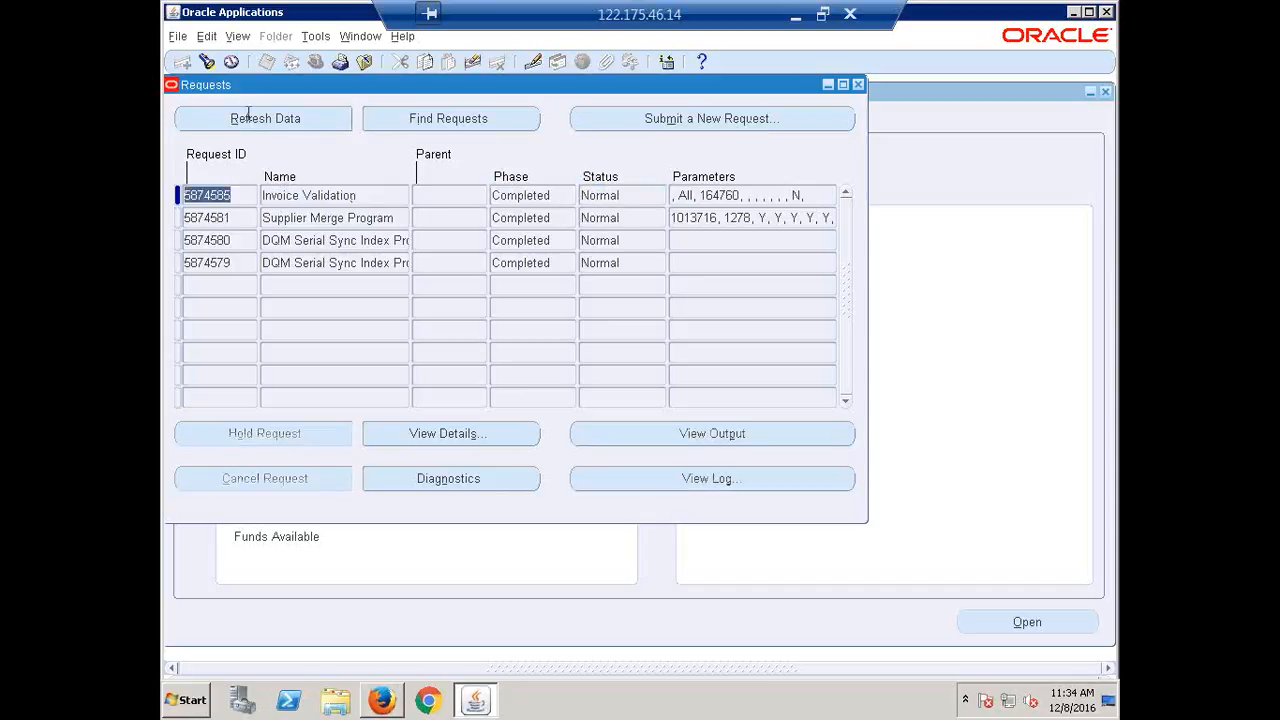
pyautogui.click(858, 84)
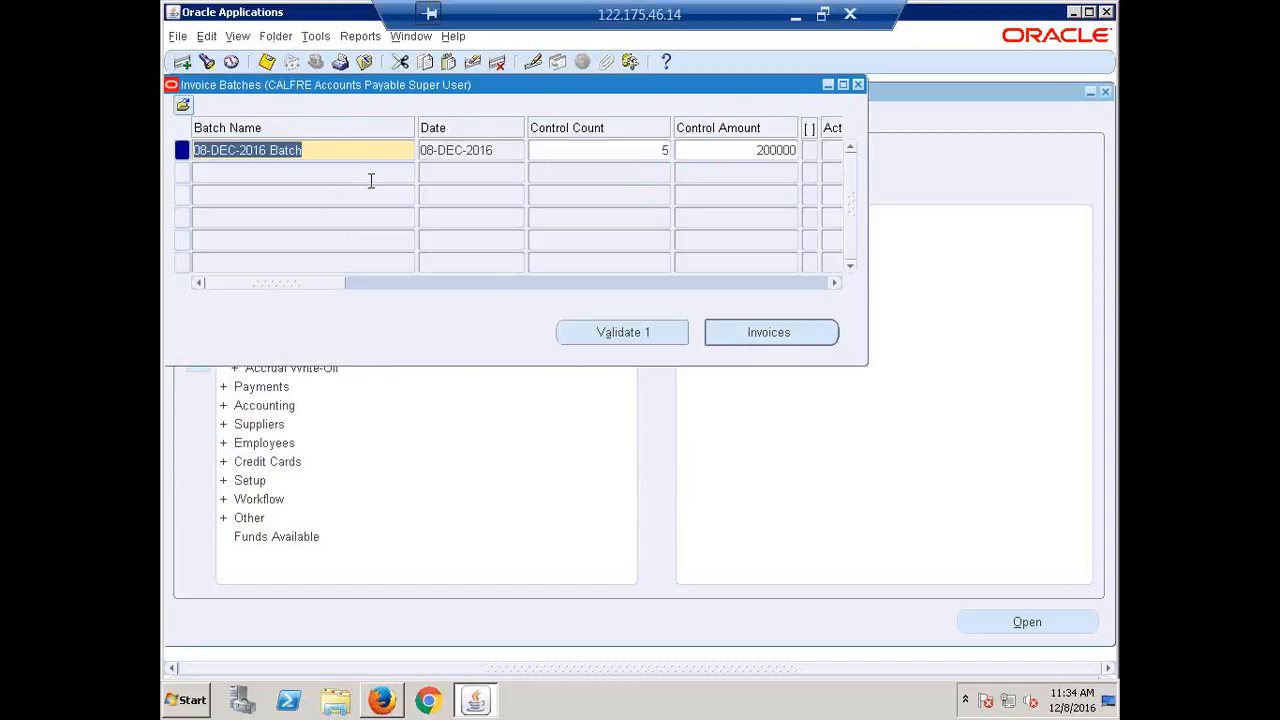
pyautogui.press('F11')
pyautogui.write('08-DEC-2016 Batch')
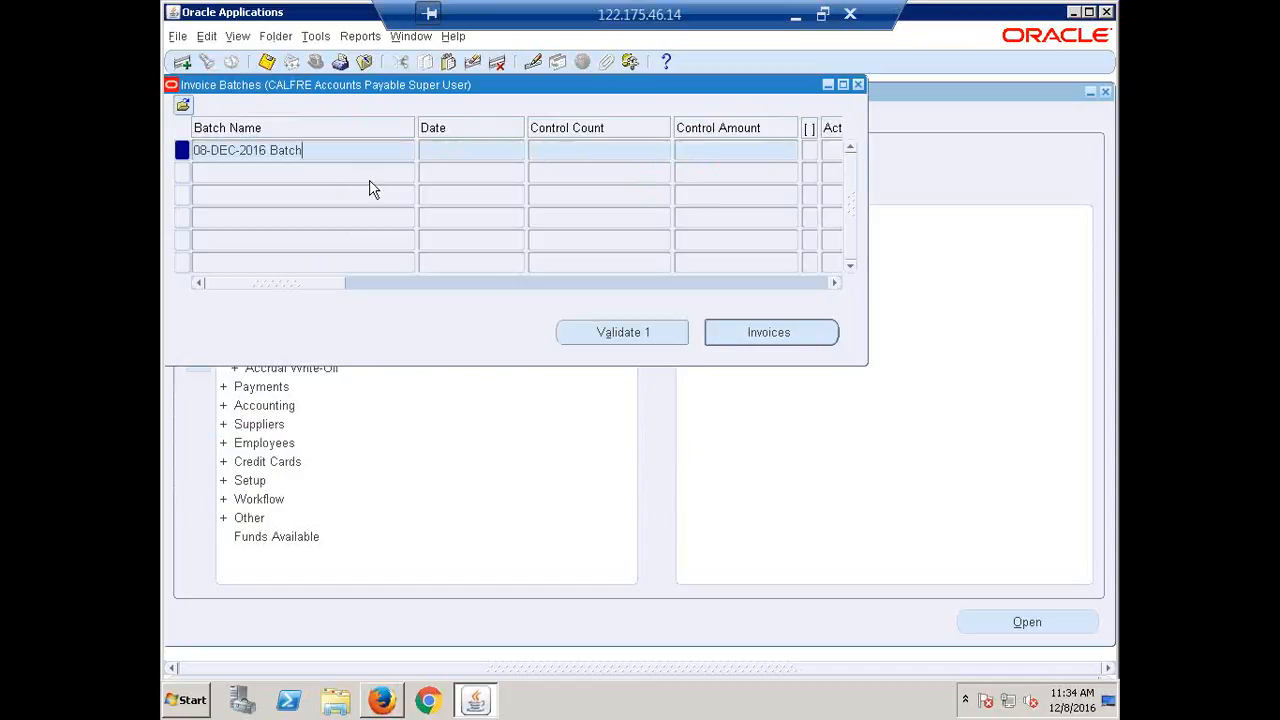
pyautogui.hotkey('ctrl', 'F11')
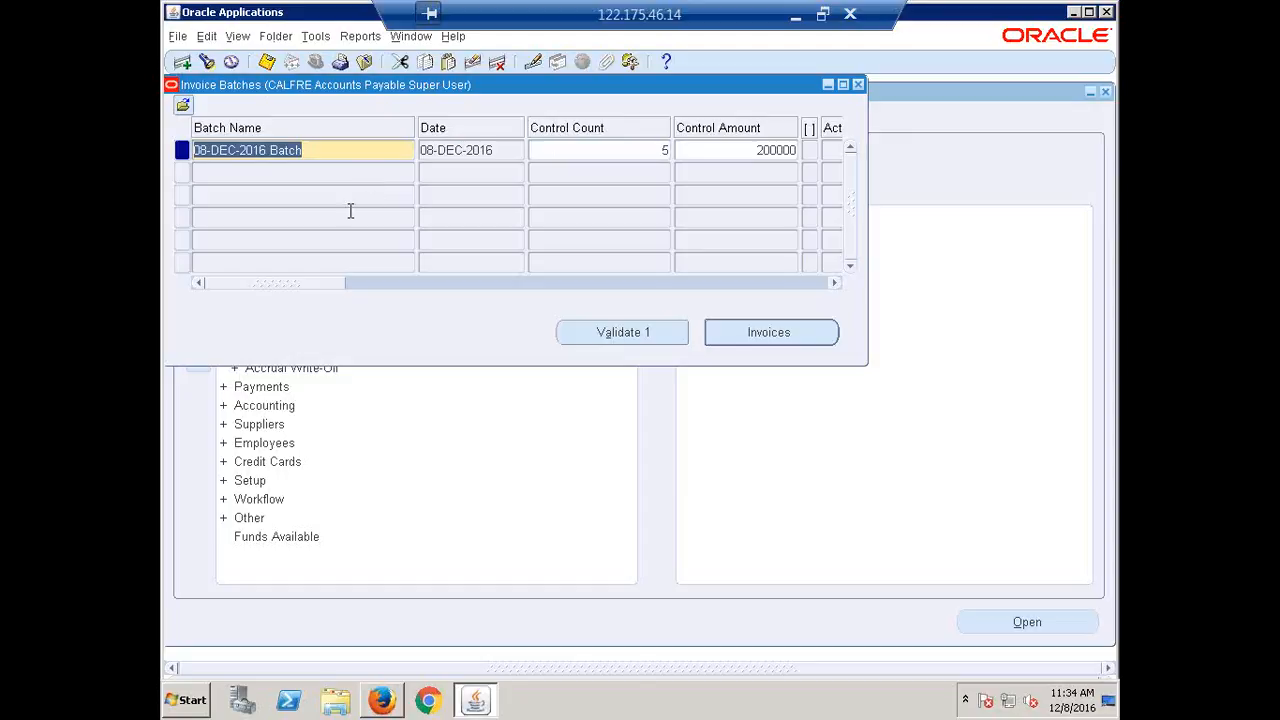
pyautogui.click(770, 330)
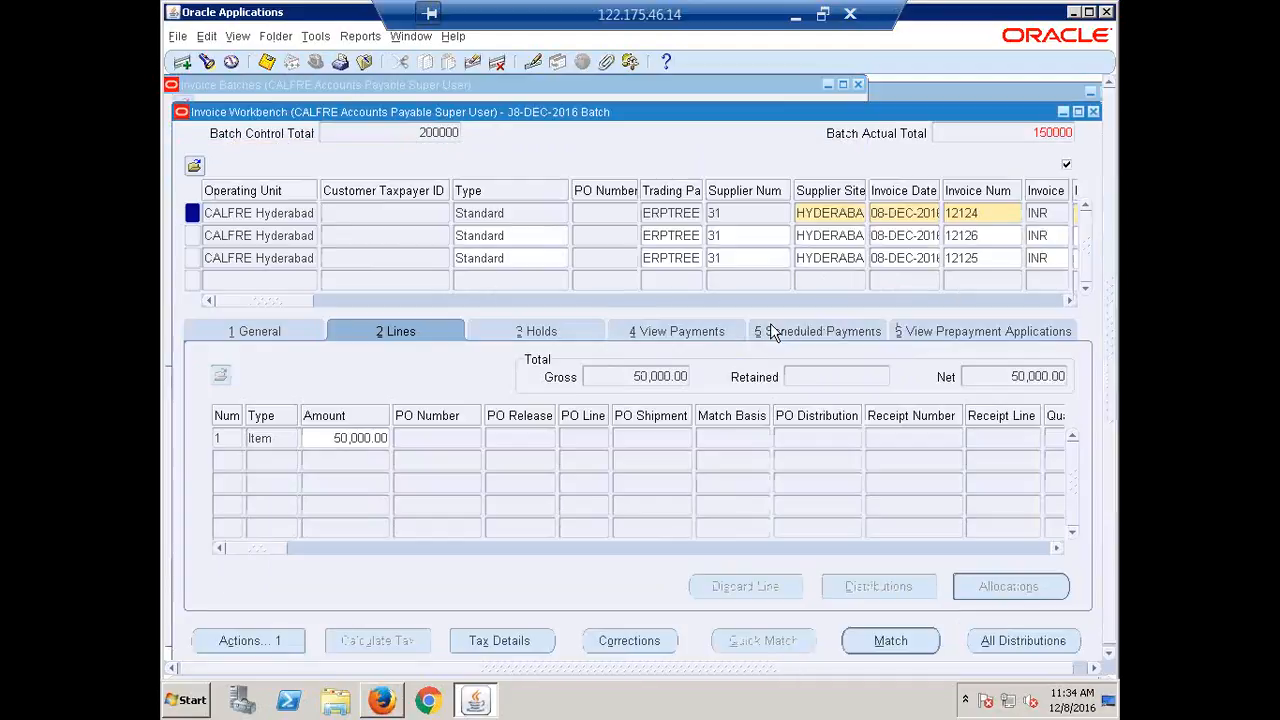
pyautogui.click(240, 338)
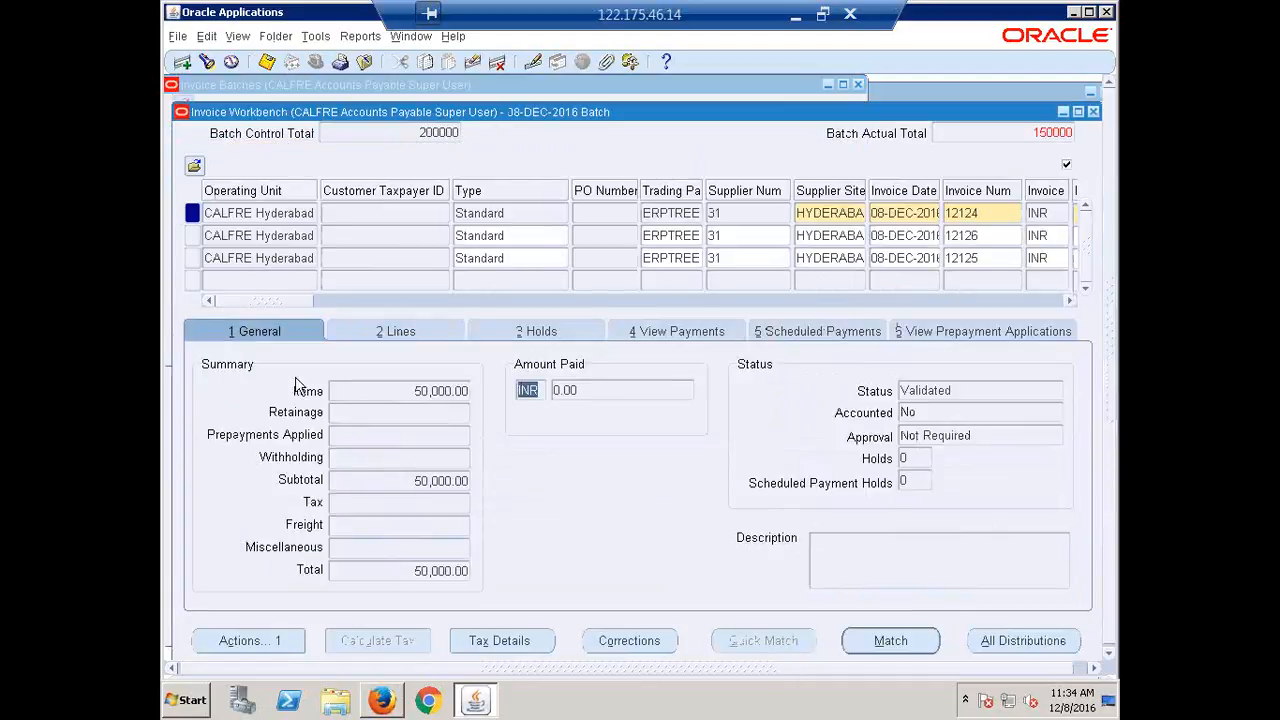
pyautogui.click(951, 389)
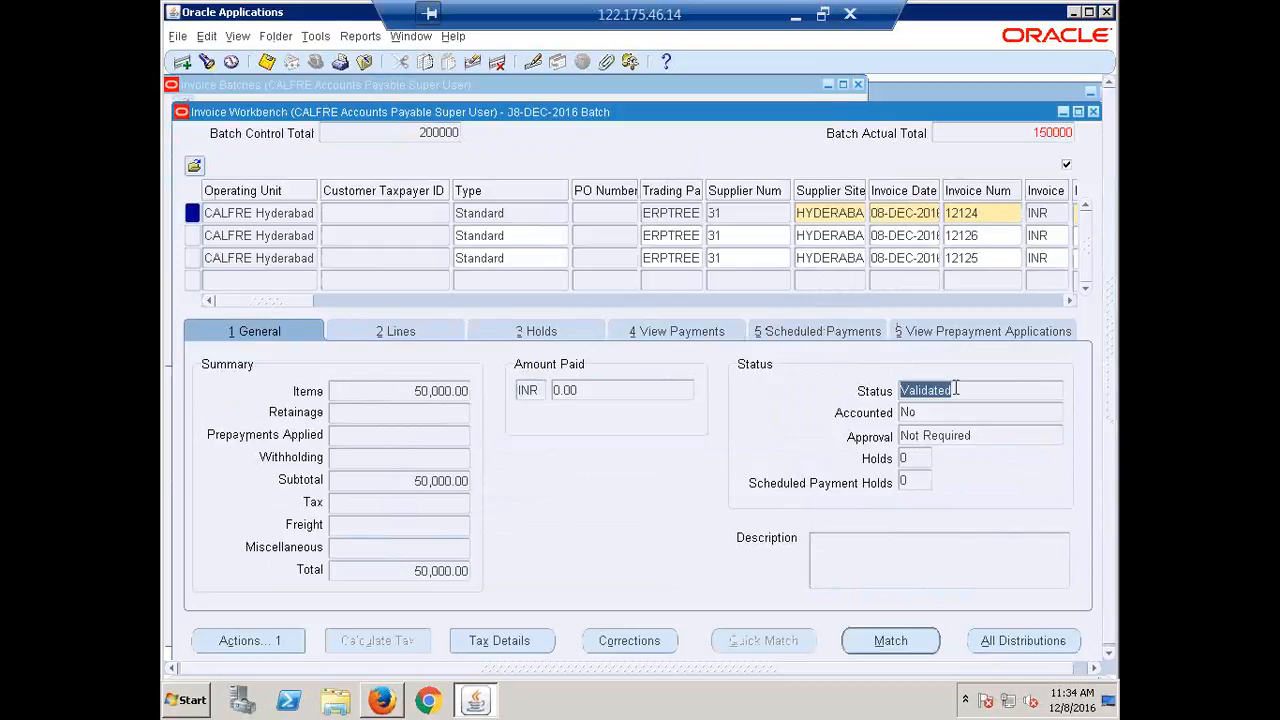
pyautogui.click(285, 259)
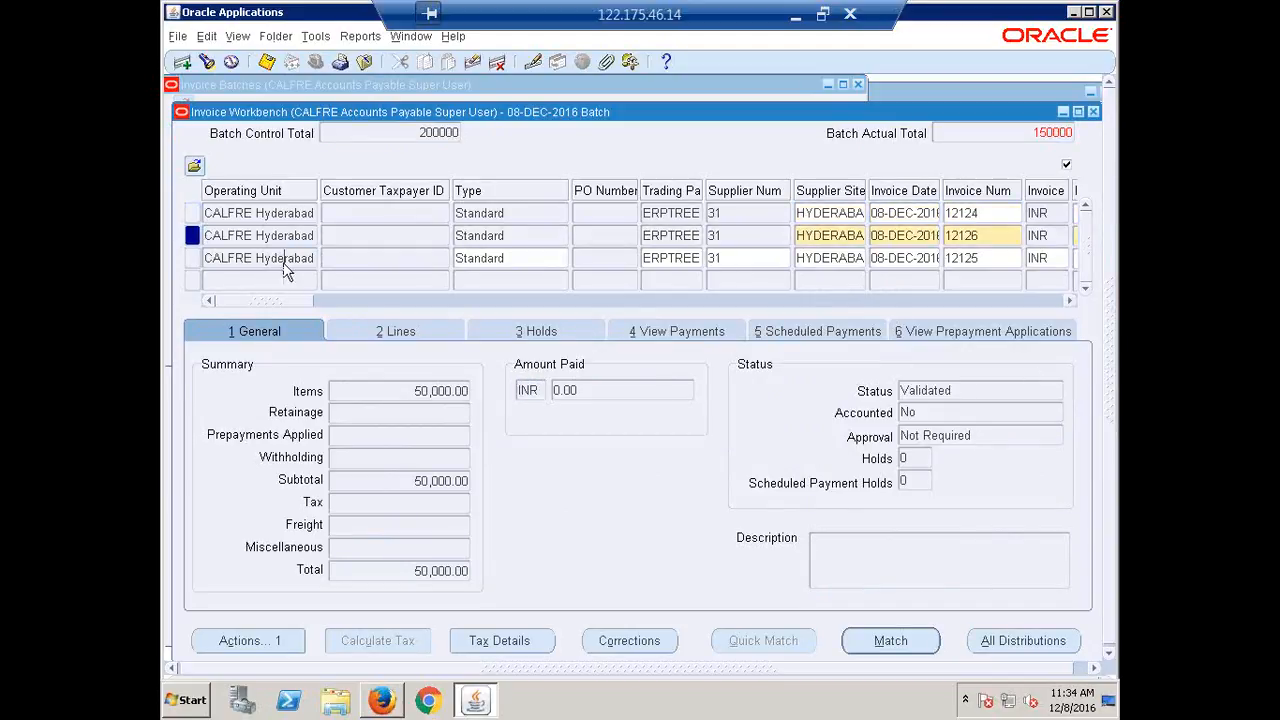
pyautogui.click(1093, 111)
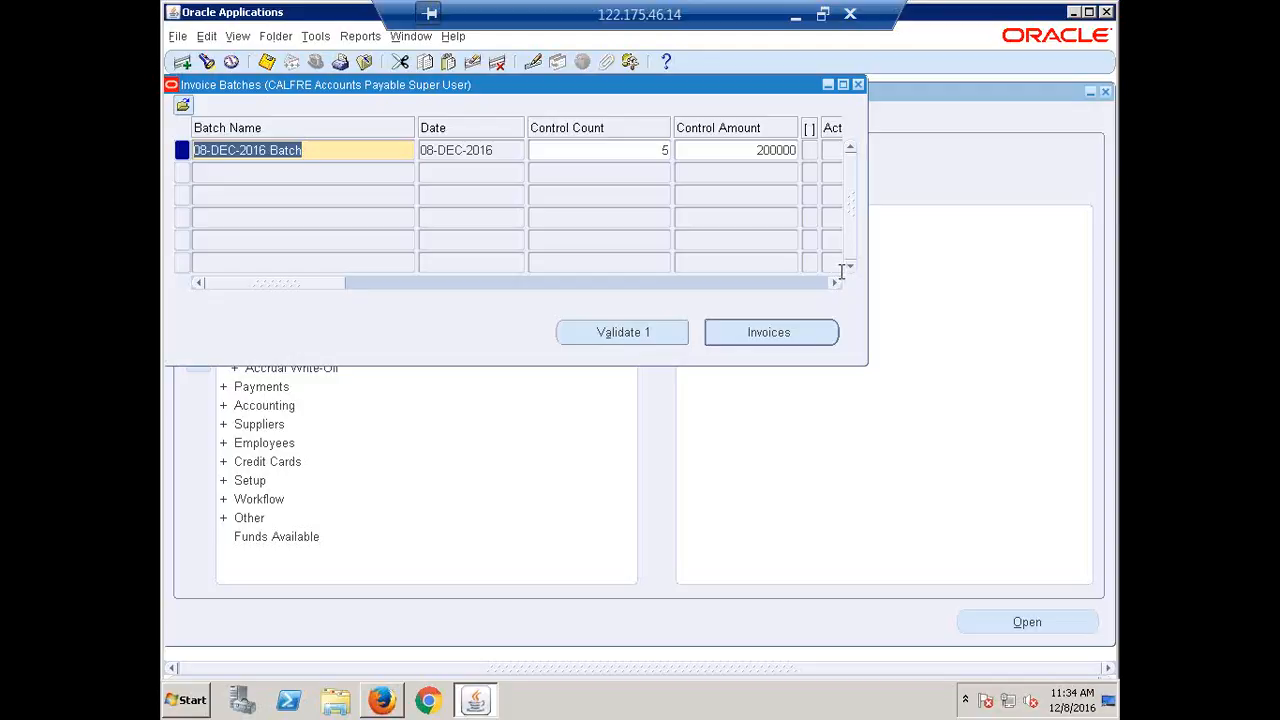
# Close Invoice Batches past the control total and count warnings, collapse the Navigator, and minimize the session.
pyautogui.click(858, 84)
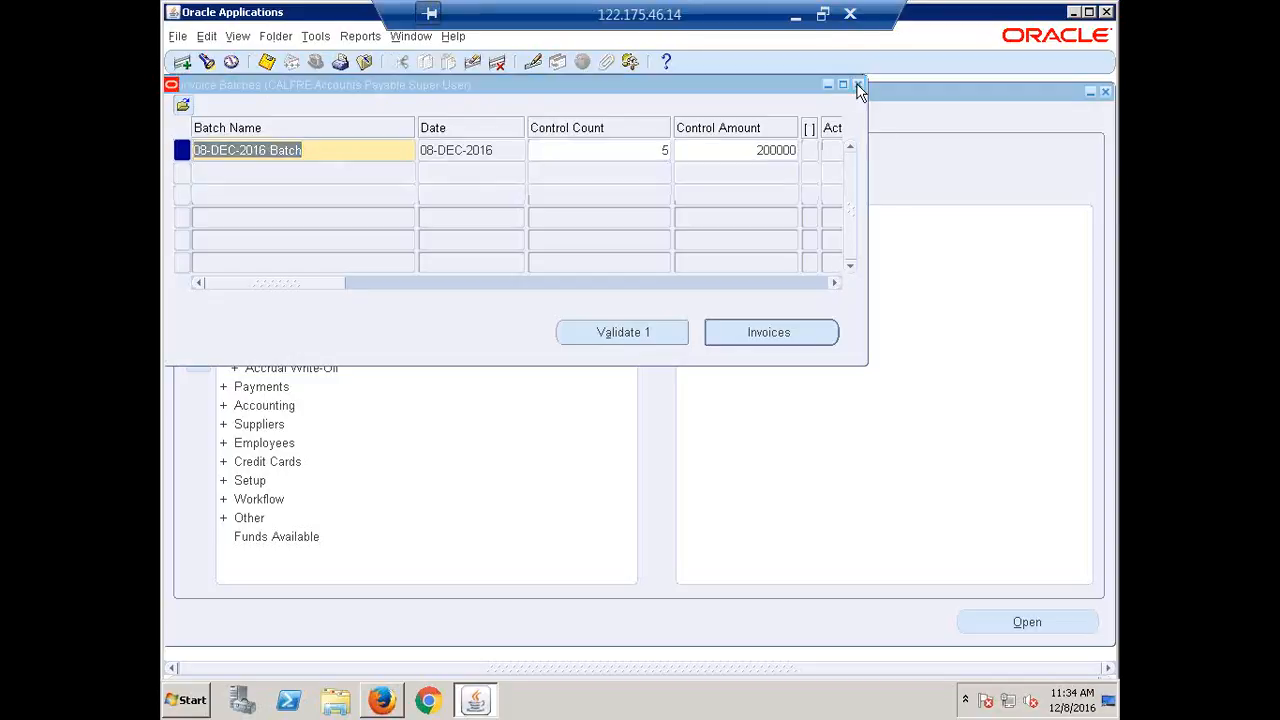
pyautogui.click(704, 403)
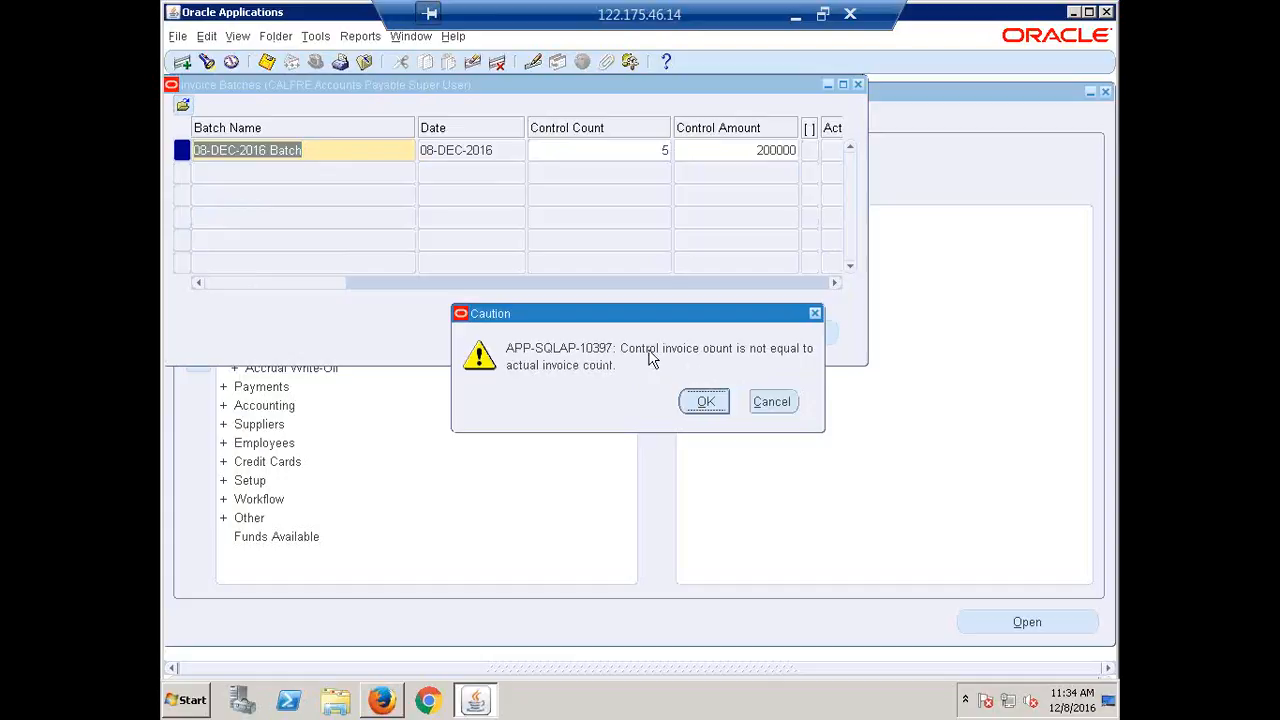
pyautogui.click(694, 402)
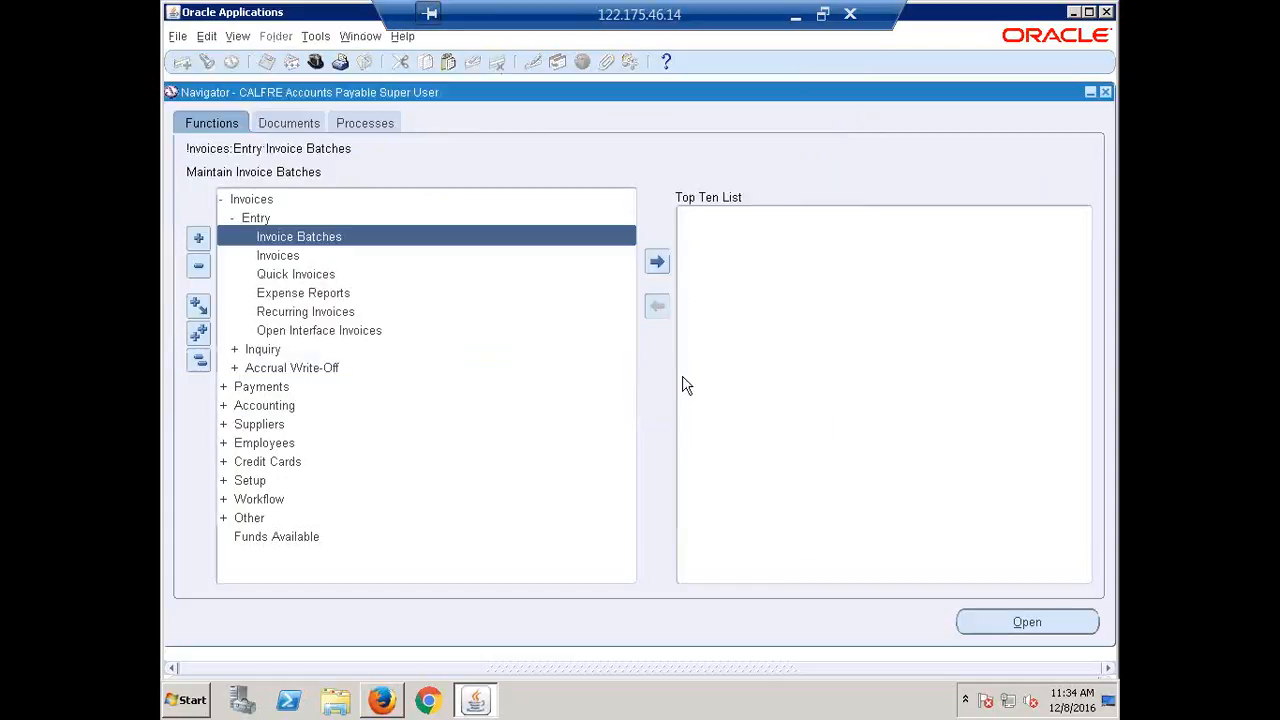
pyautogui.click(202, 362)
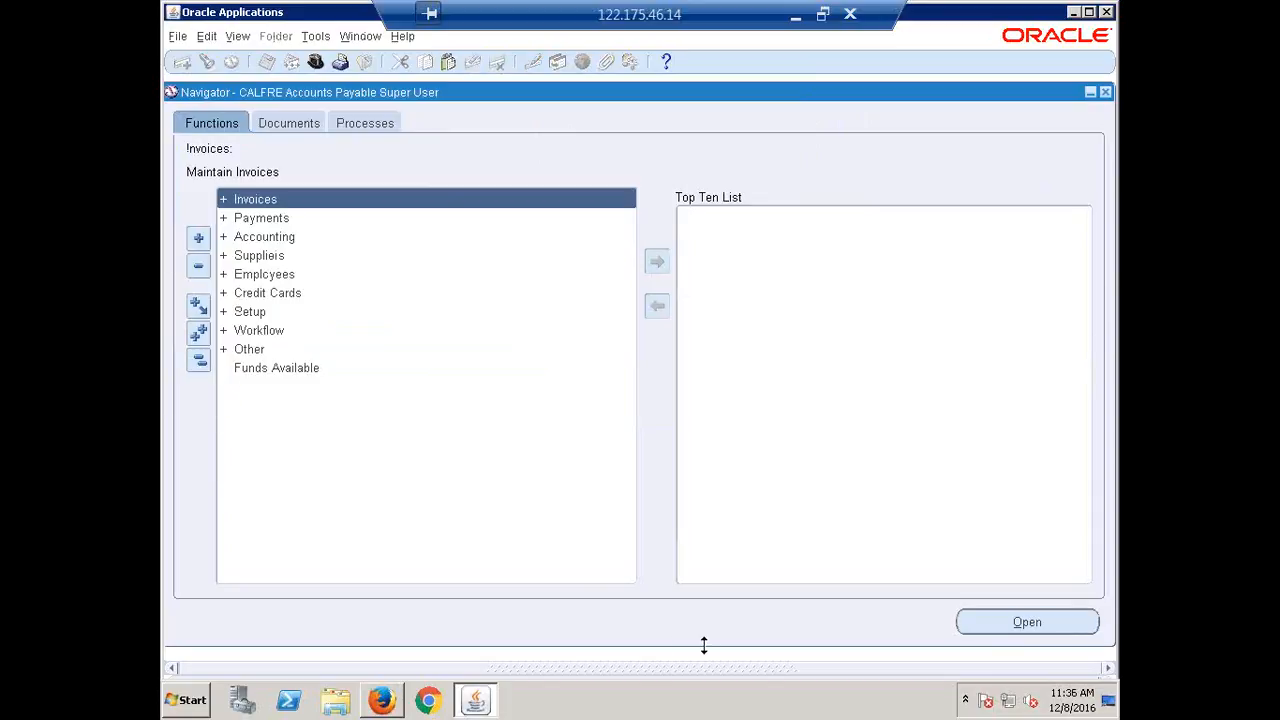
pyautogui.click(797, 15)
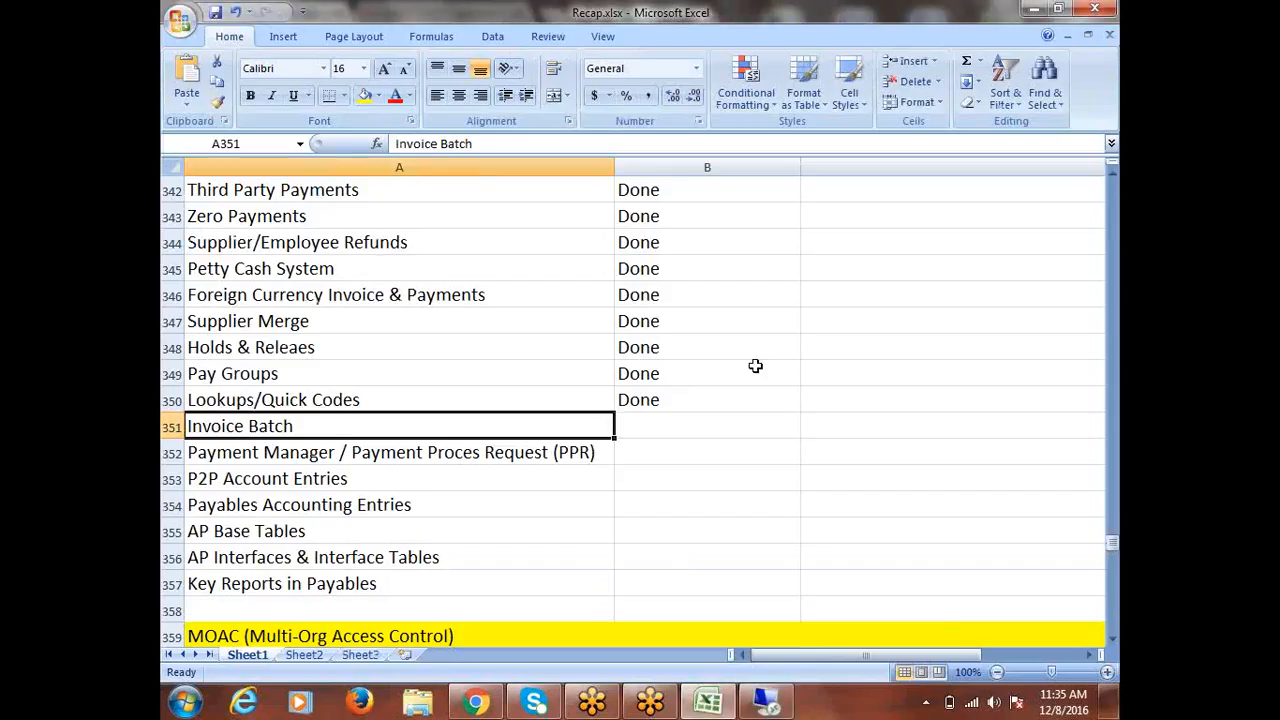
# Mark Invoice Batch as Done in cell B351 of the Recap sheet, then return to Oracle.
pyautogui.press('Right')
pyautogui.write('d')
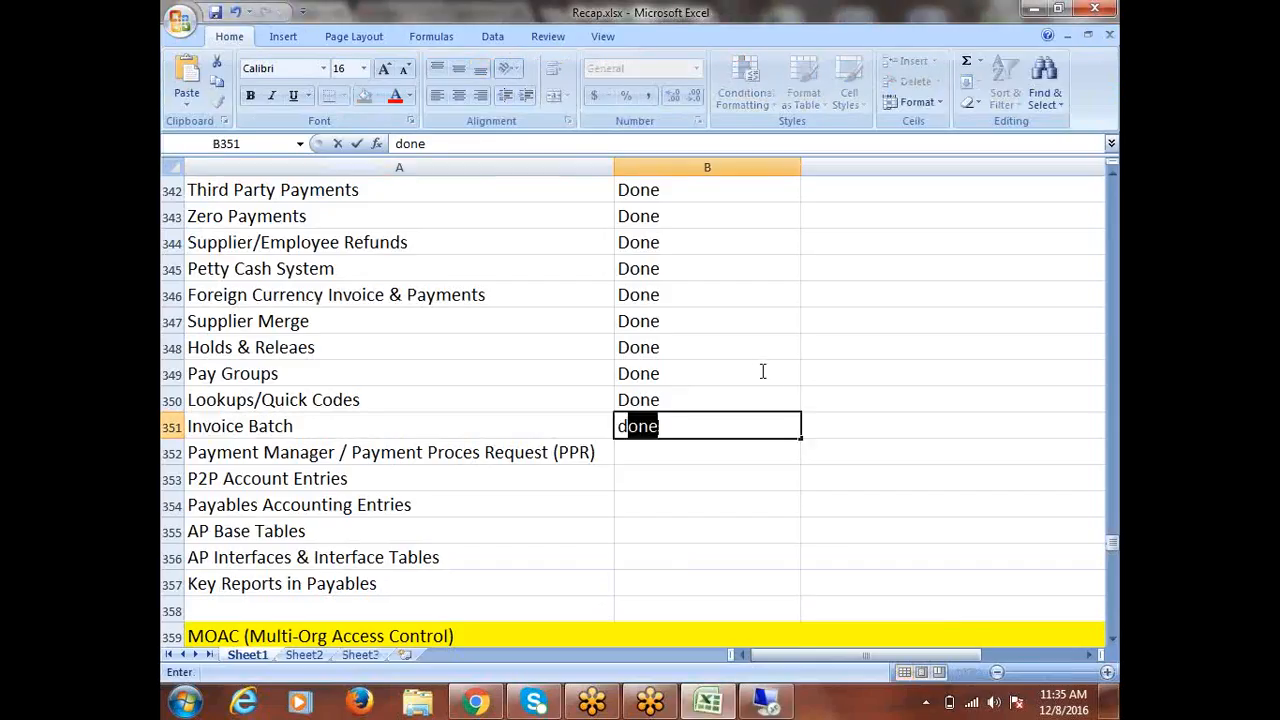
pyautogui.press('Left')
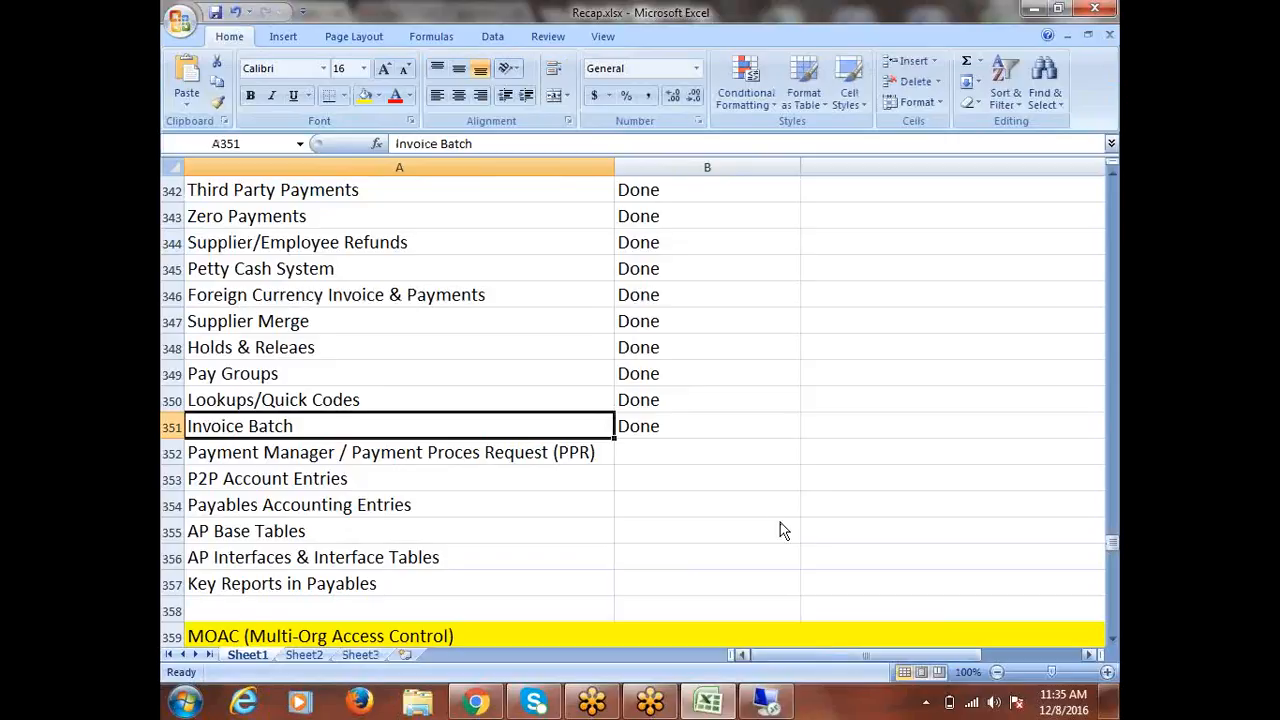
pyautogui.click(350, 458)
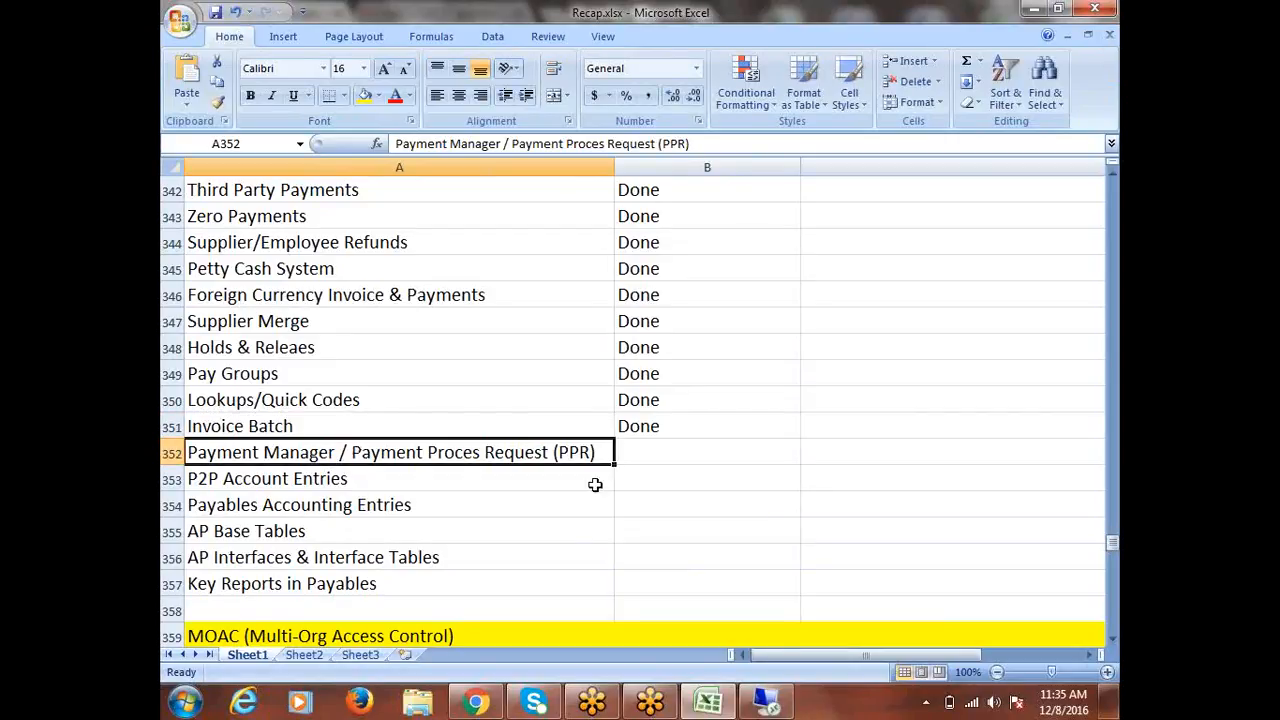
pyautogui.scroll(-1, 601, 450)
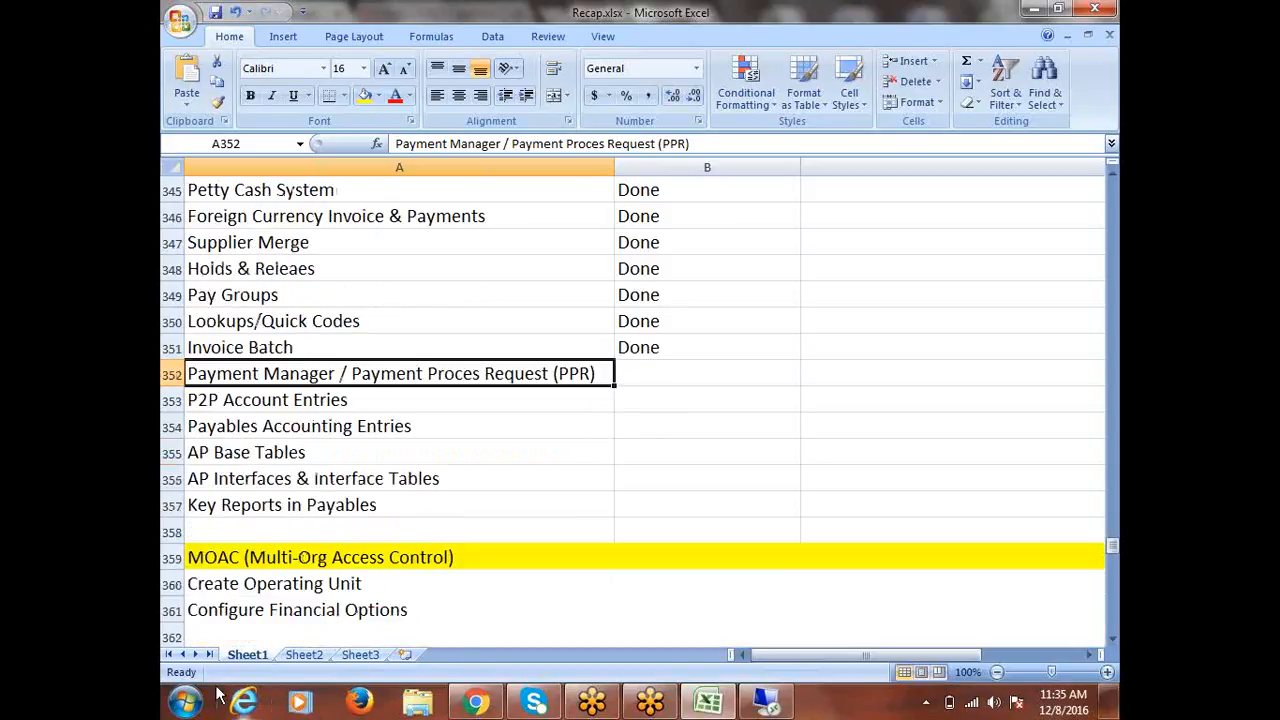
pyautogui.click(766, 700)
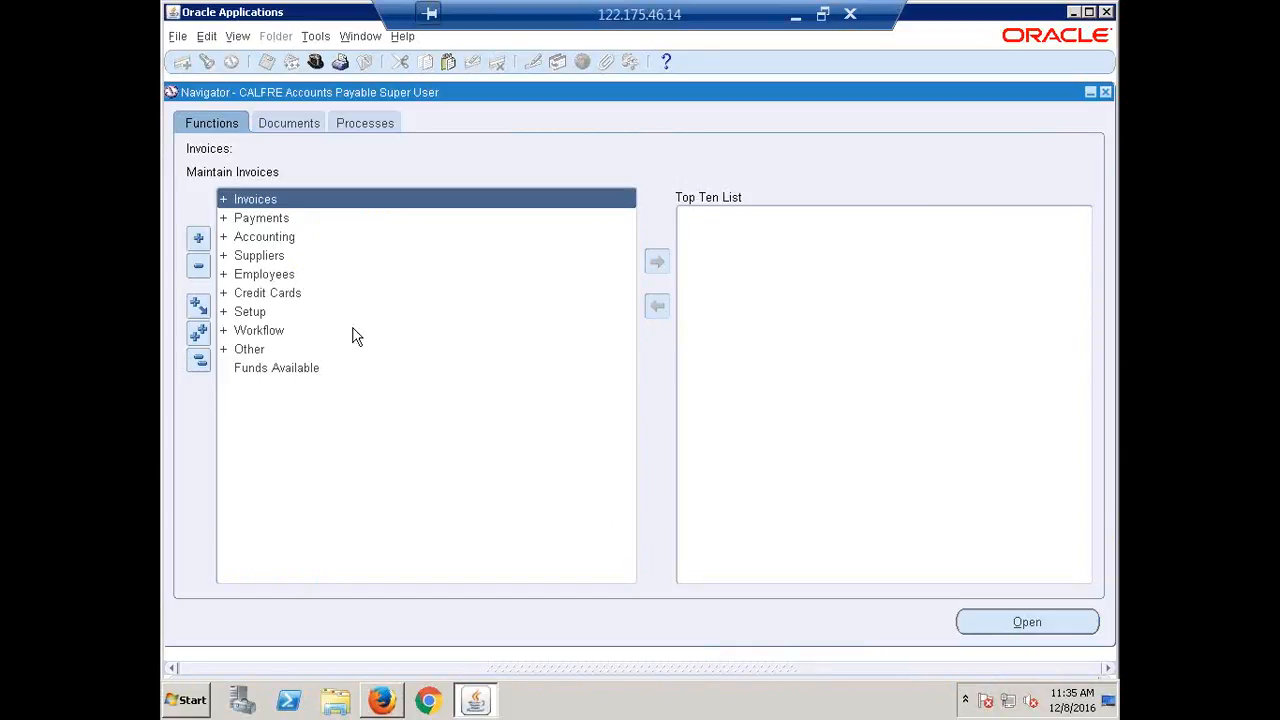
pyautogui.click(242, 42)
pyautogui.click(272, 275)
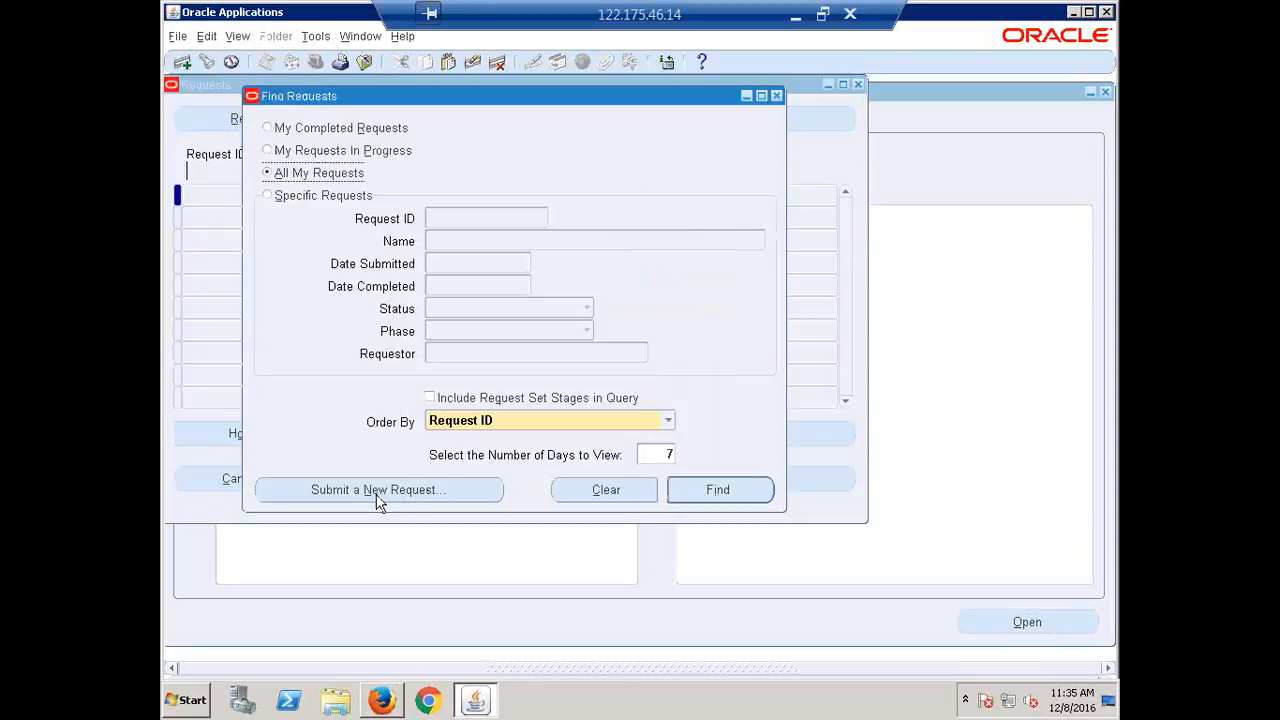
pyautogui.click(378, 492)
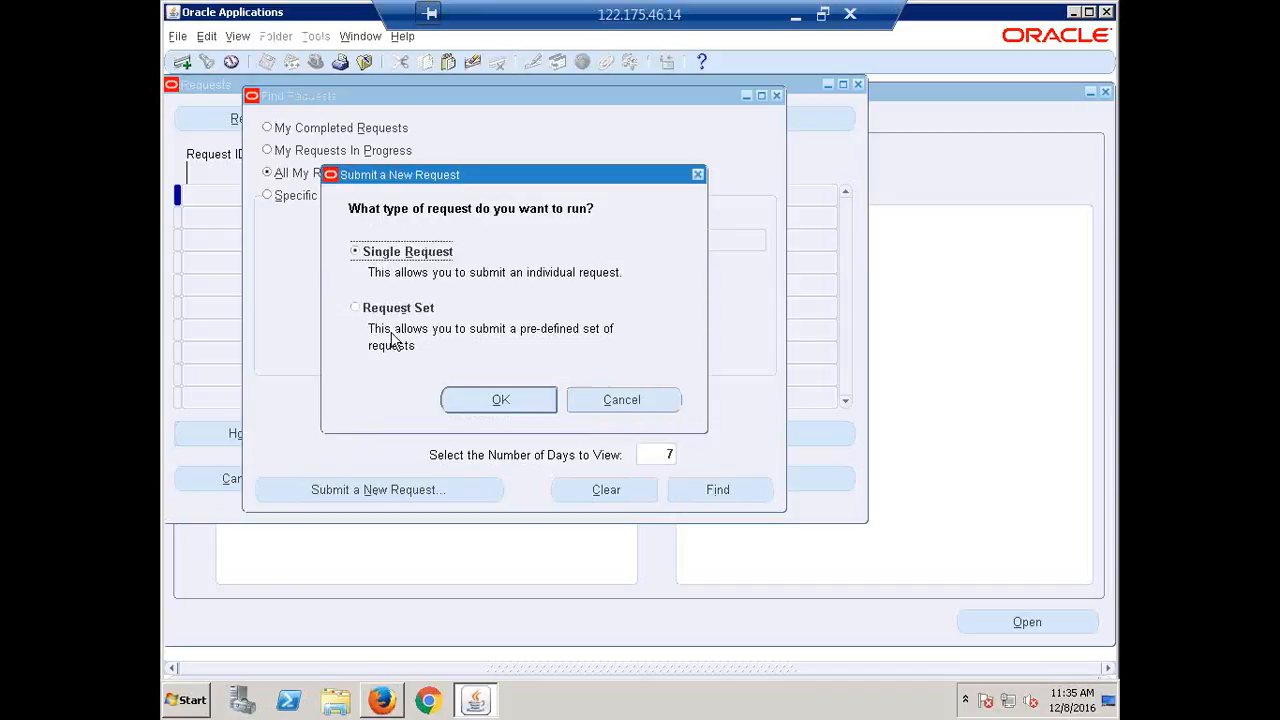
pyautogui.click(497, 400)
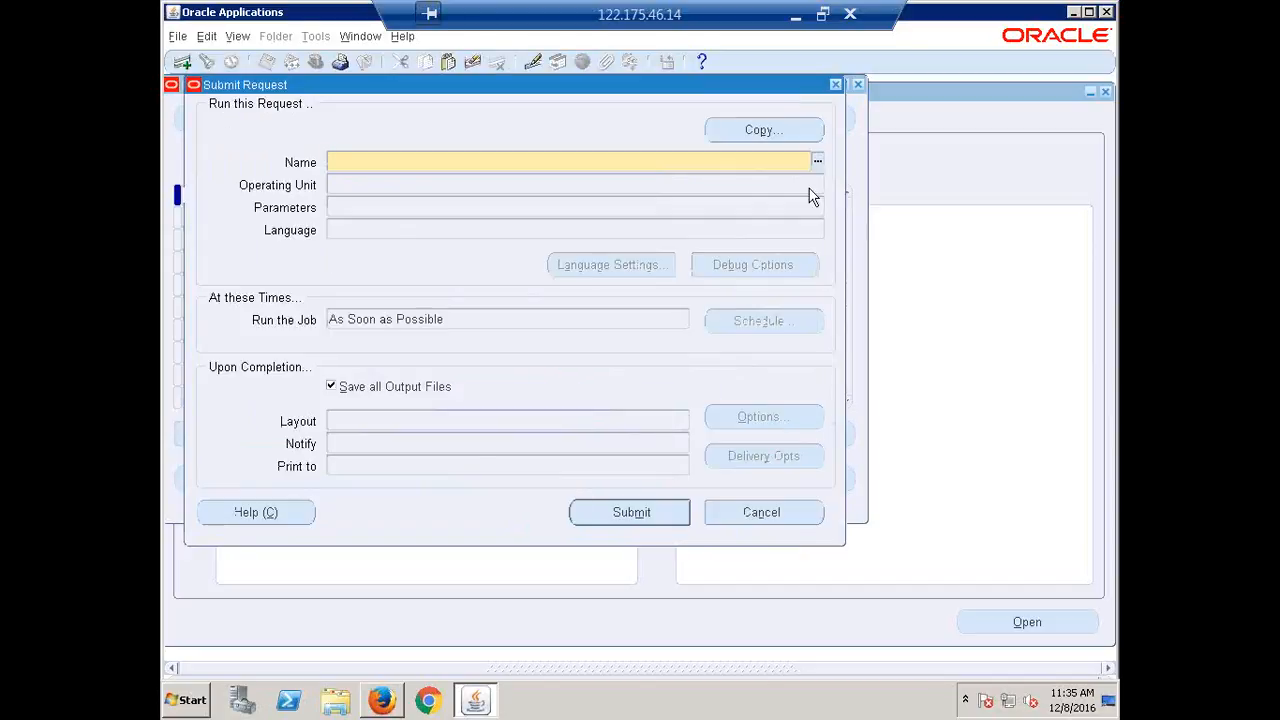
pyautogui.click(388, 375)
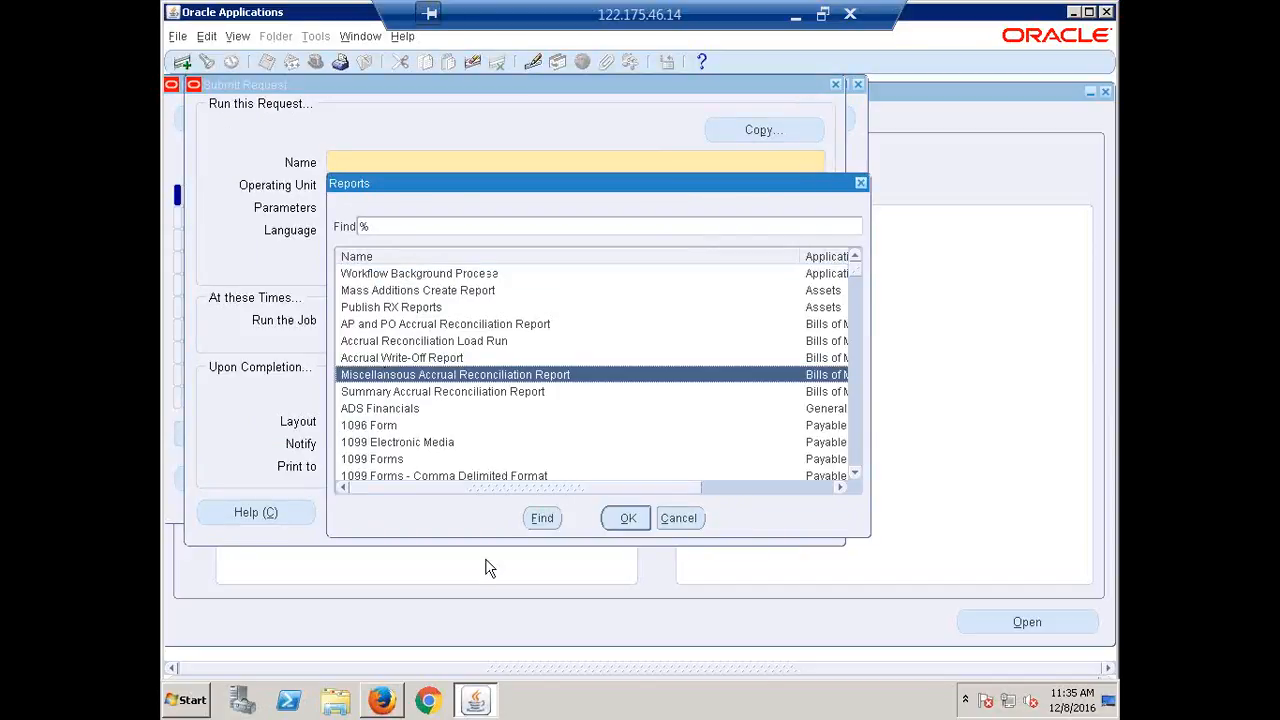
pyautogui.click(624, 525)
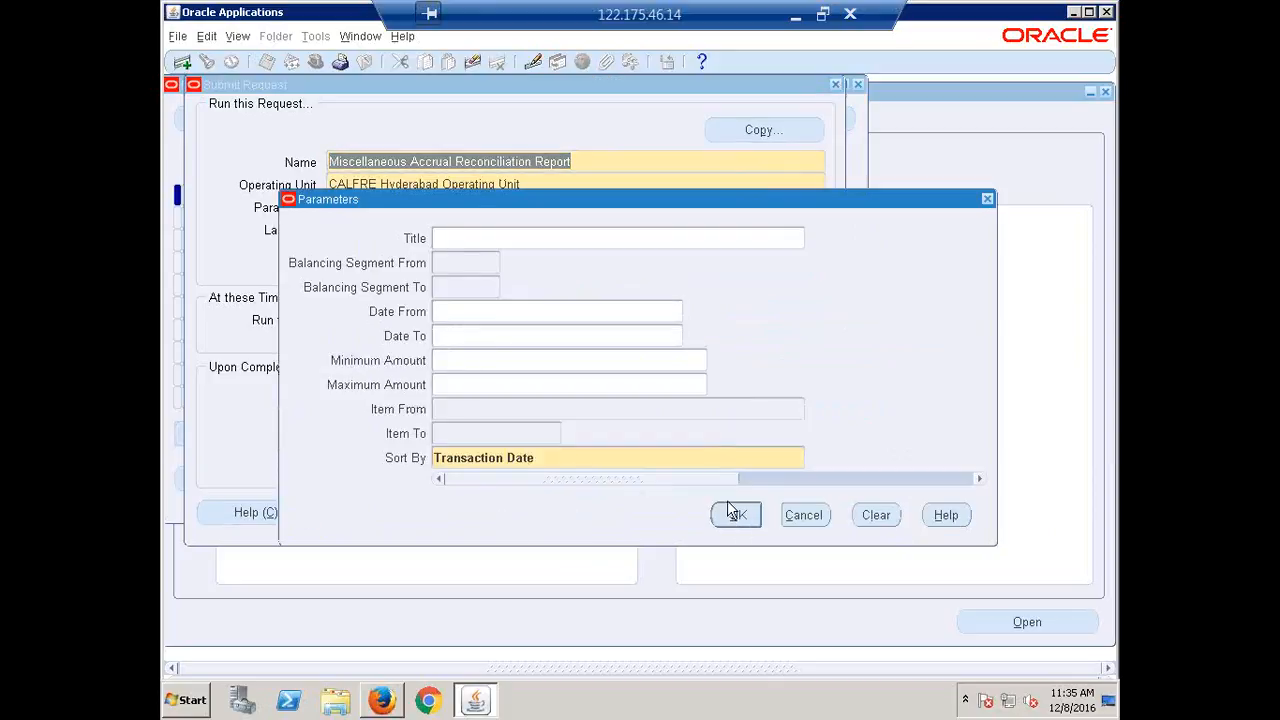
pyautogui.click(987, 199)
pyautogui.click(836, 85)
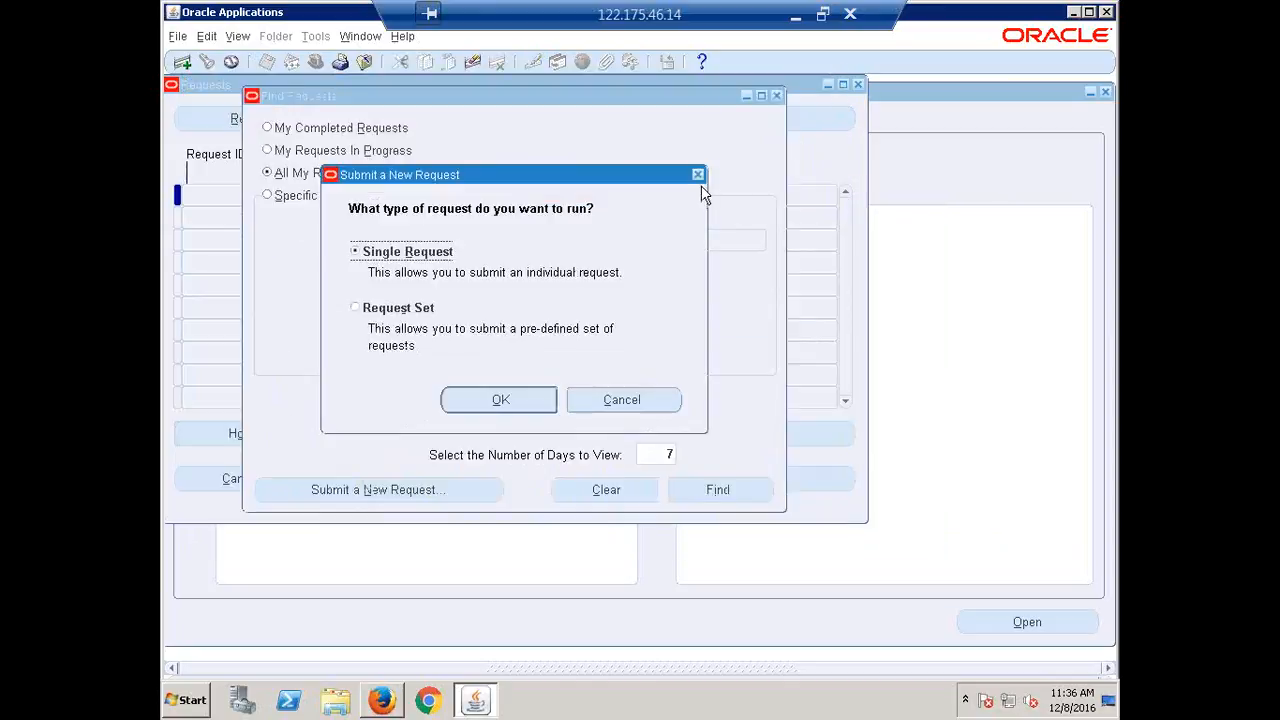
pyautogui.click(665, 401)
pyautogui.click(775, 96)
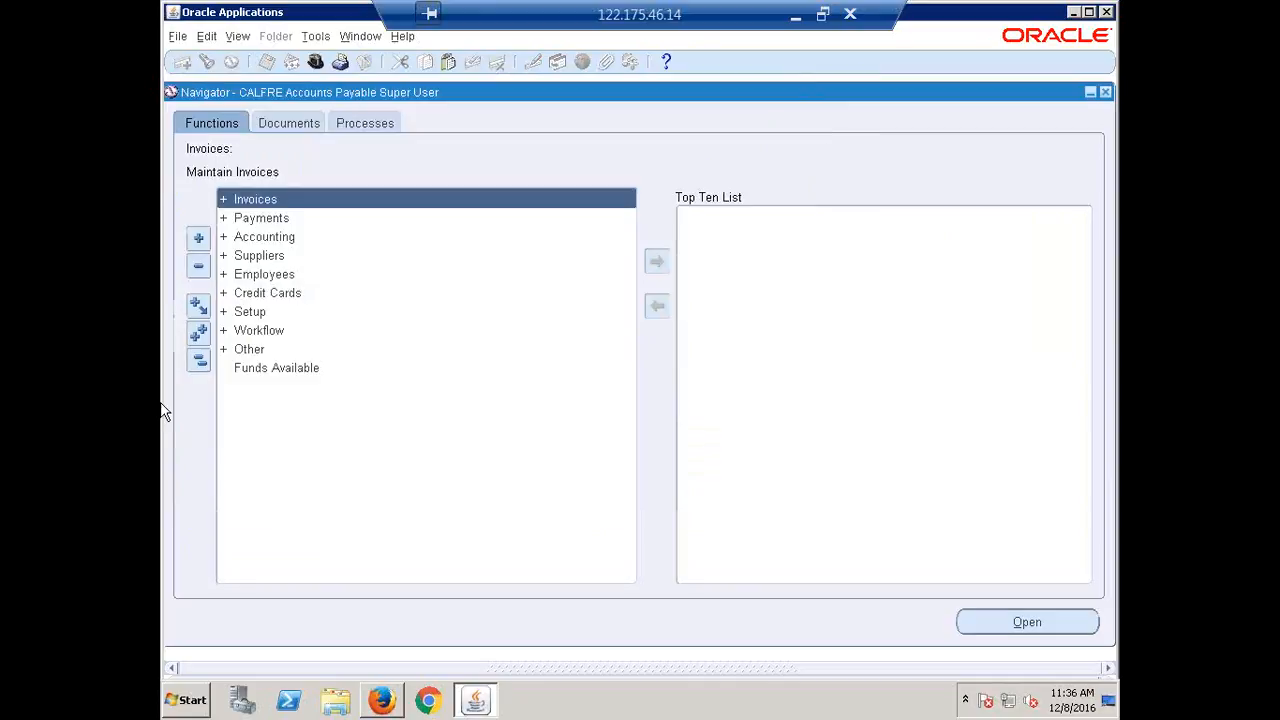
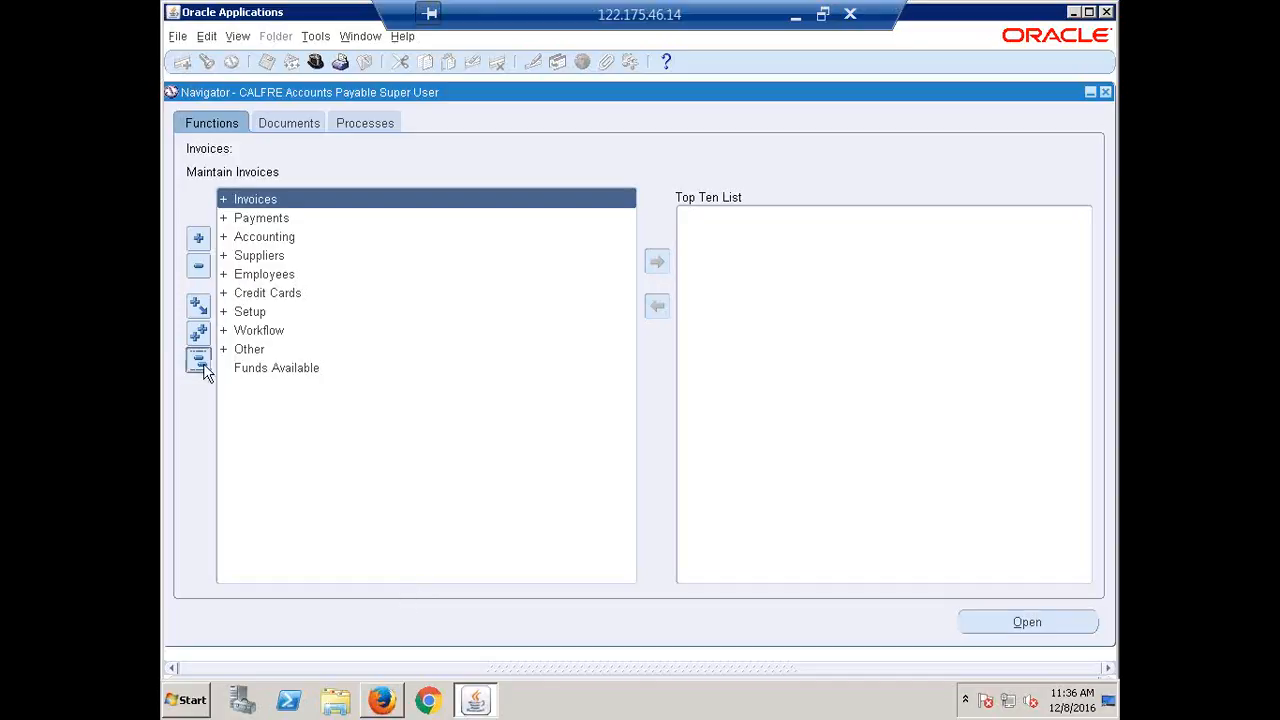
# Open Payments Manager from Payments > Entry and start a single request dated 08-Dec-2016.
pyautogui.doubleClick(259, 220)
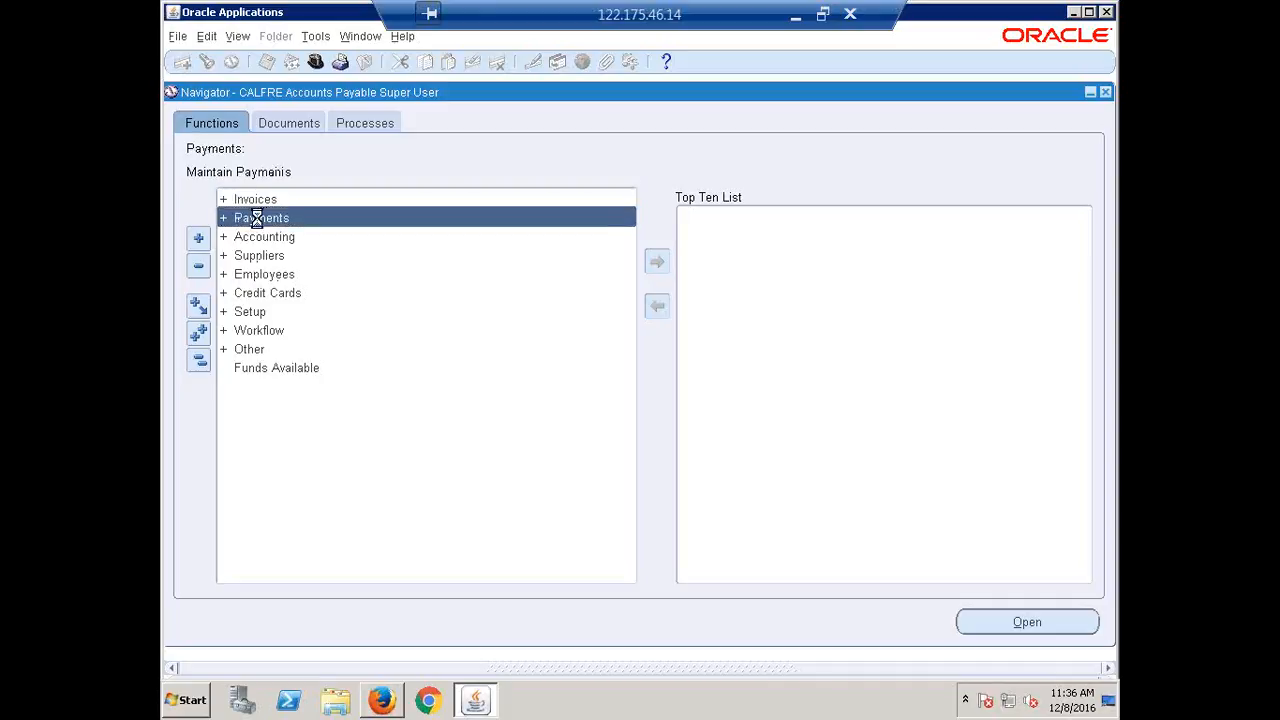
pyautogui.doubleClick(266, 240)
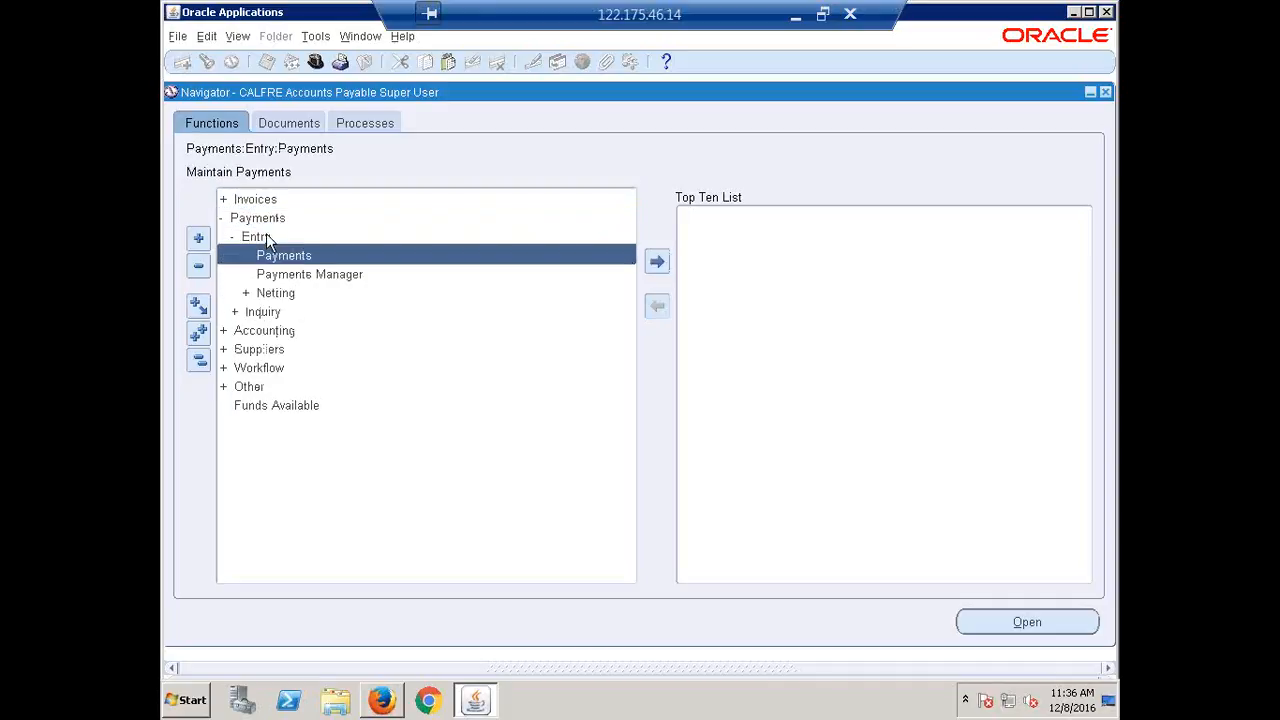
pyautogui.doubleClick(306, 275)
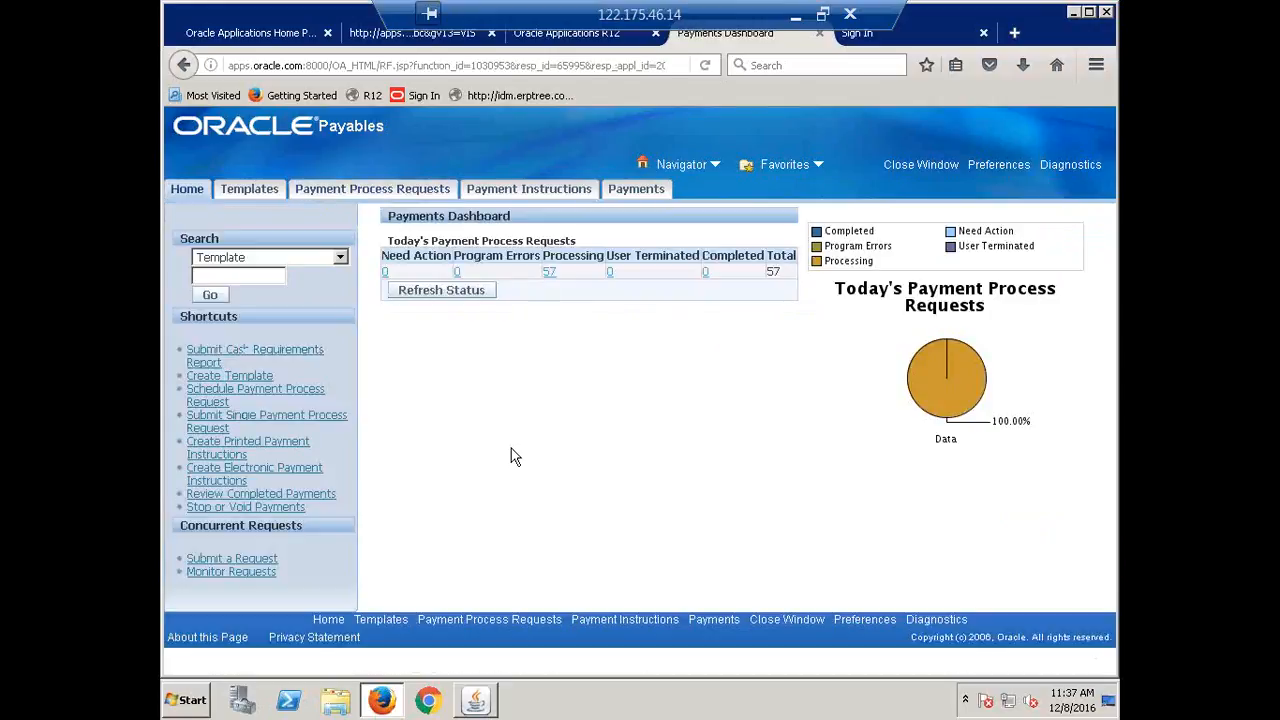
pyautogui.click(372, 196)
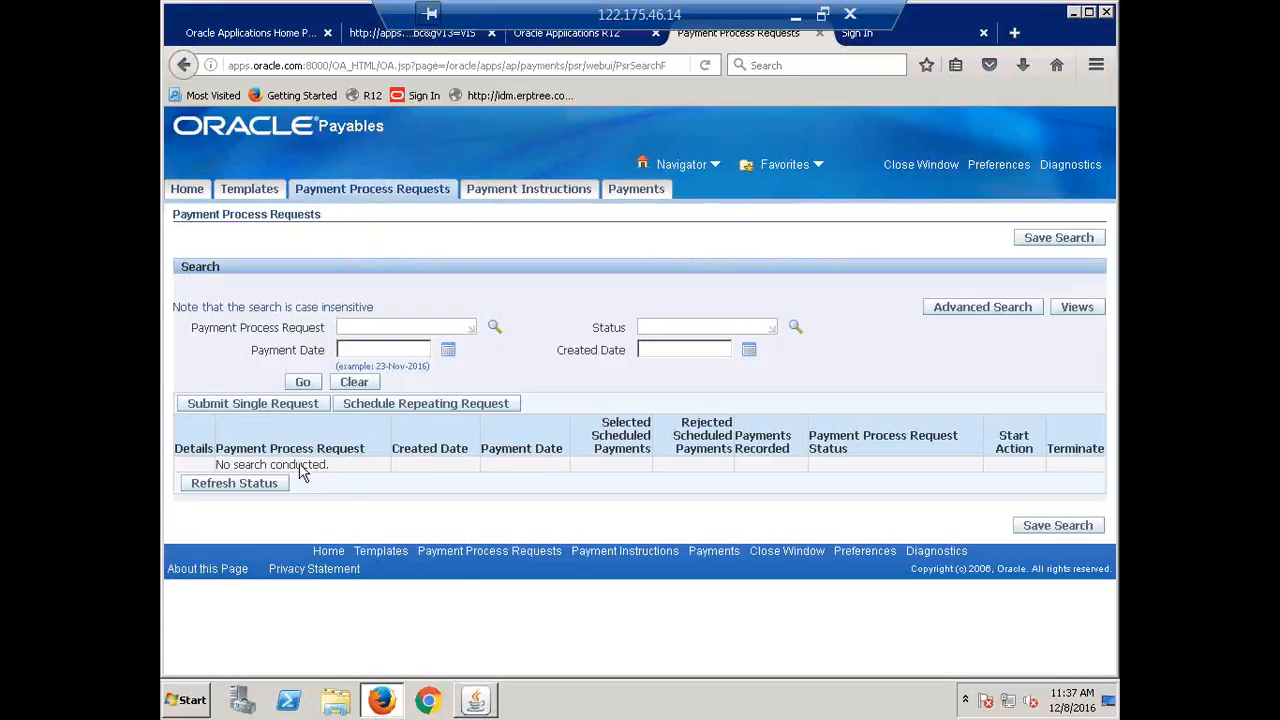
pyautogui.click(234, 404)
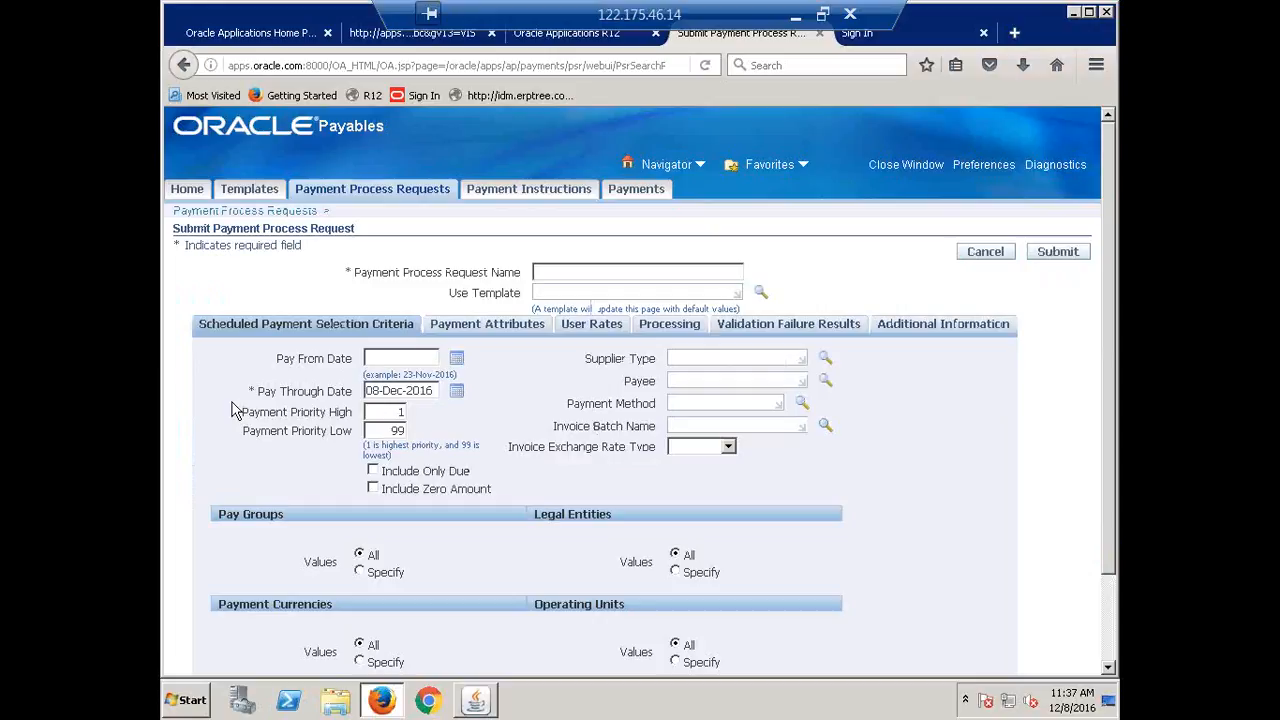
# Name the request ABC, then enter the ERPTREE payee and clear it again.
pyautogui.click(615, 268)
pyautogui.write('ABI')
pyautogui.click(697, 378)
pyautogui.write('ERPT')
pyautogui.press('Tab')
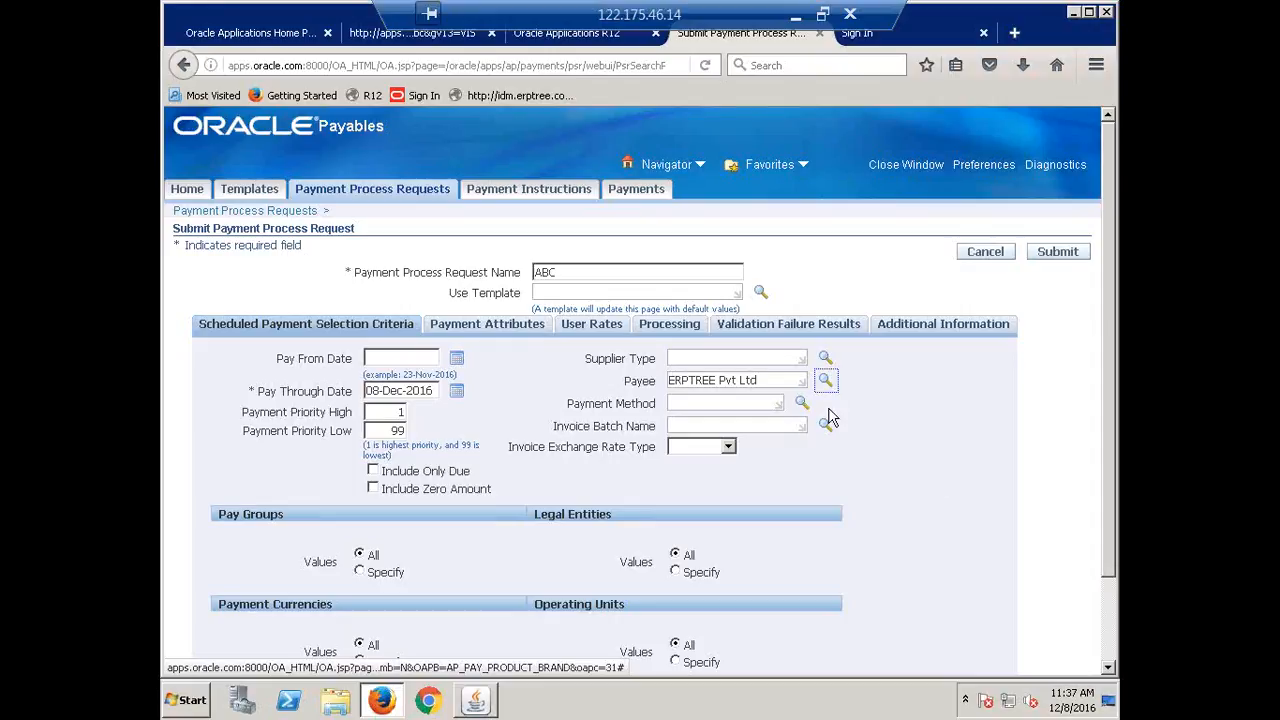
pyautogui.moveTo(768, 381); pyautogui.dragTo(550, 374)
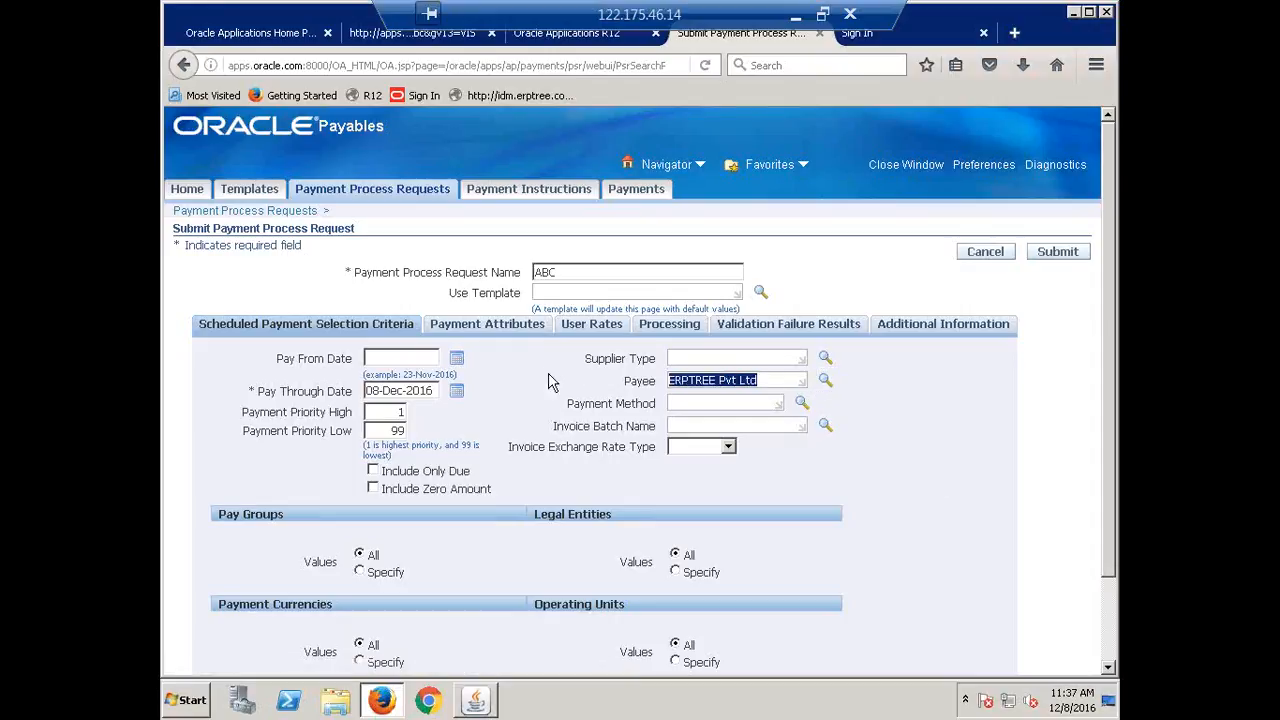
pyautogui.press('Delete')
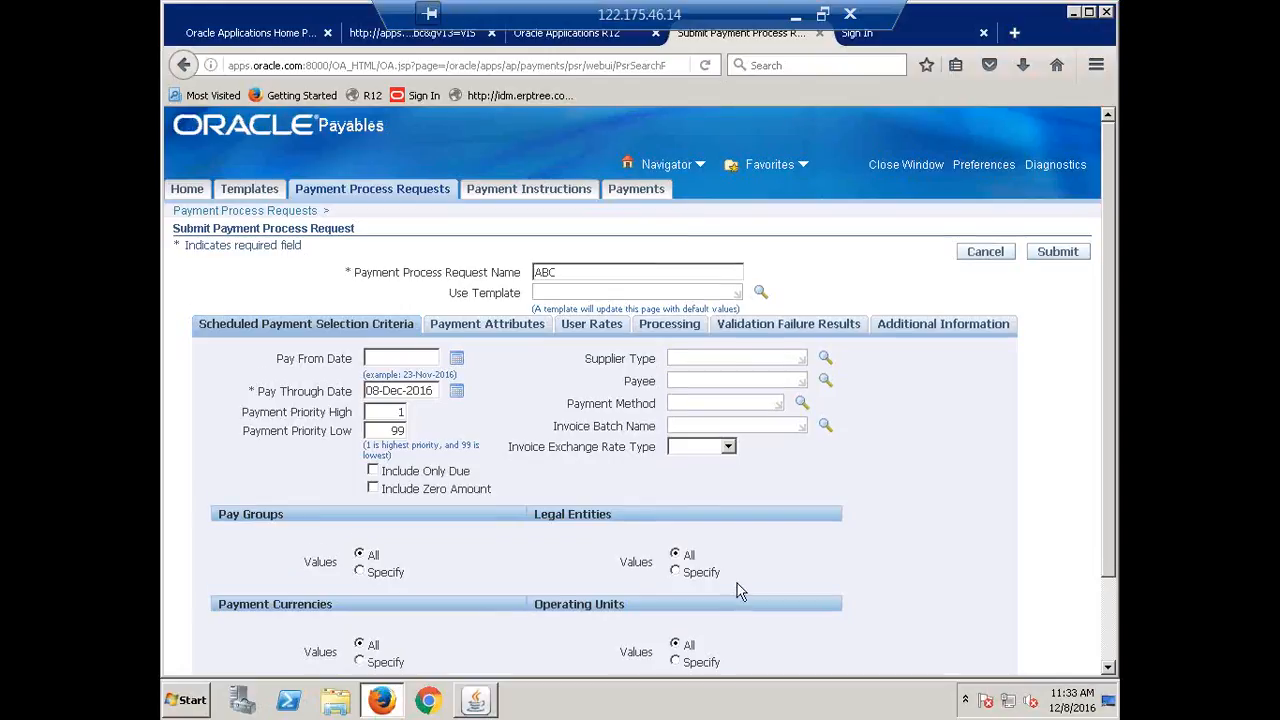
pyautogui.scroll(-3, 738, 590)
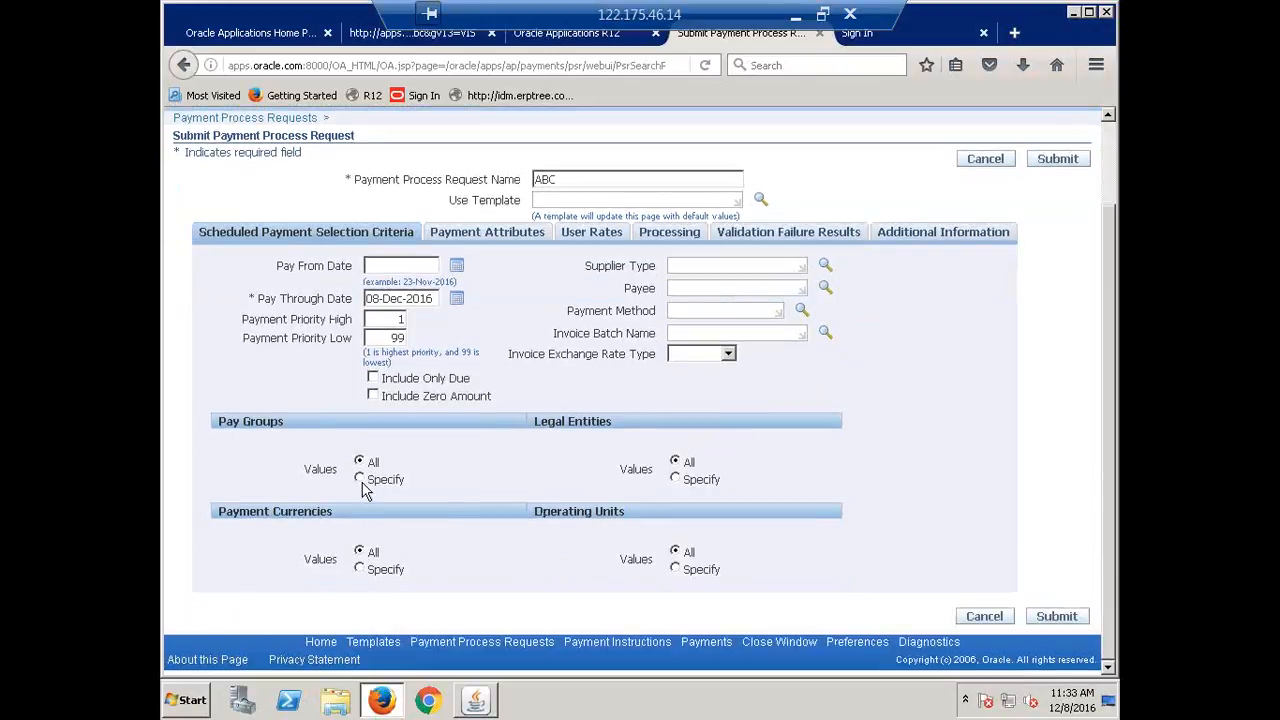
pyautogui.click(360, 479)
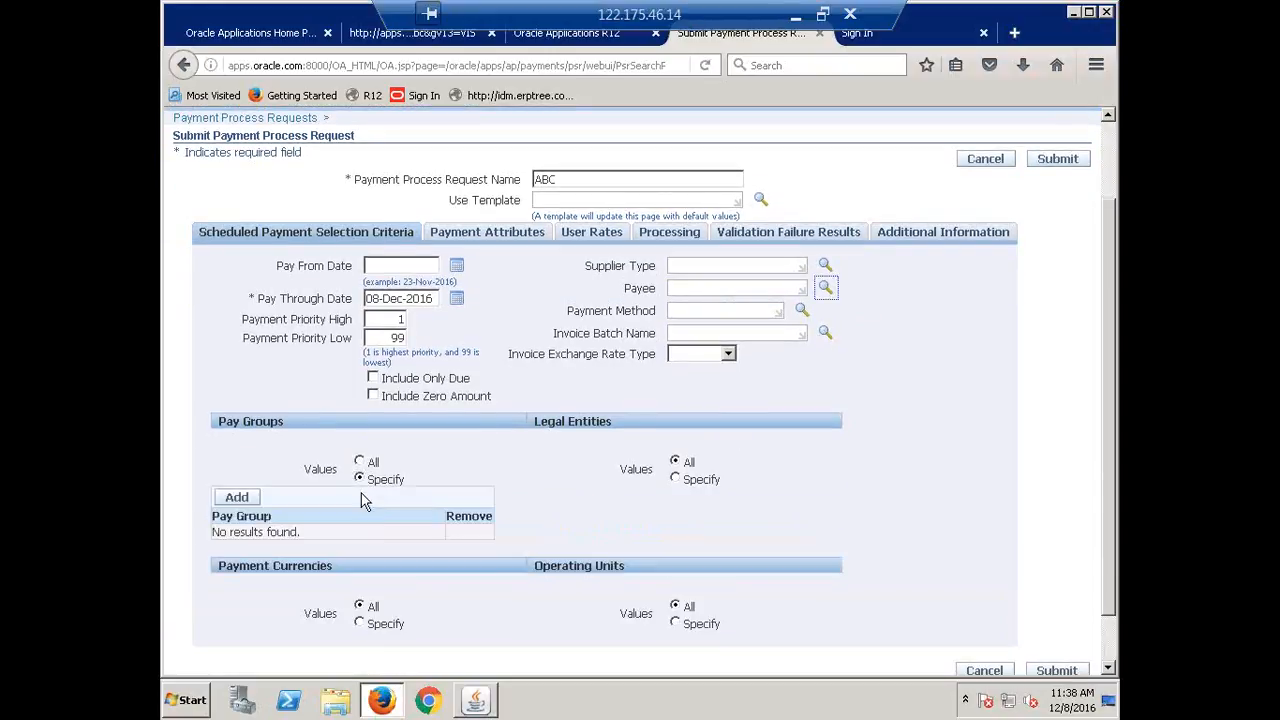
pyautogui.click(235, 497)
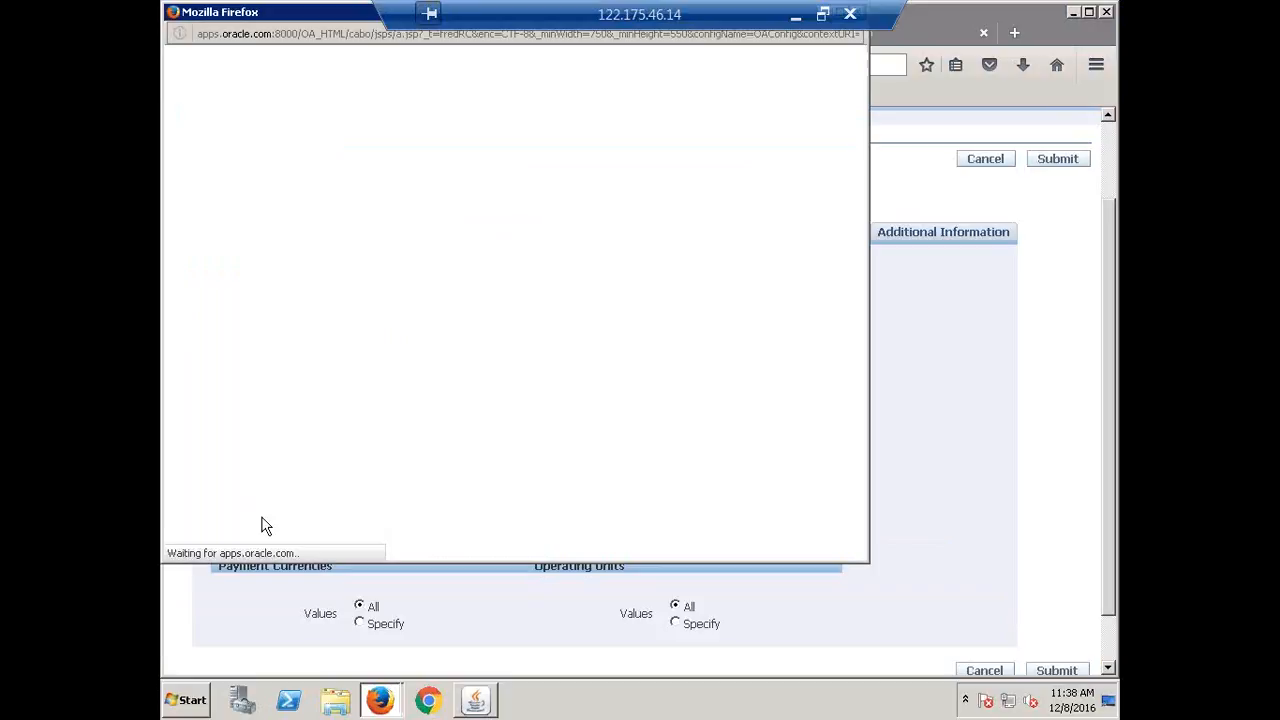
pyautogui.write('CALFRE')
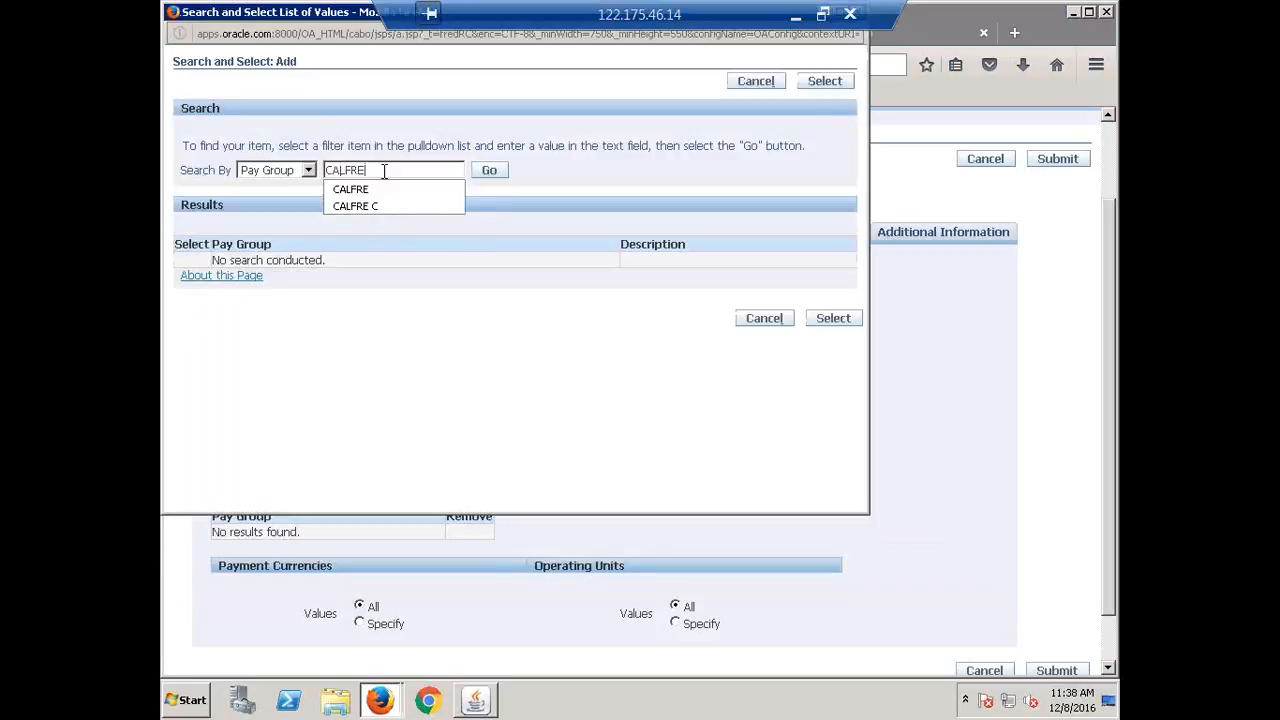
pyautogui.press('Return')
pyautogui.click(192, 281)
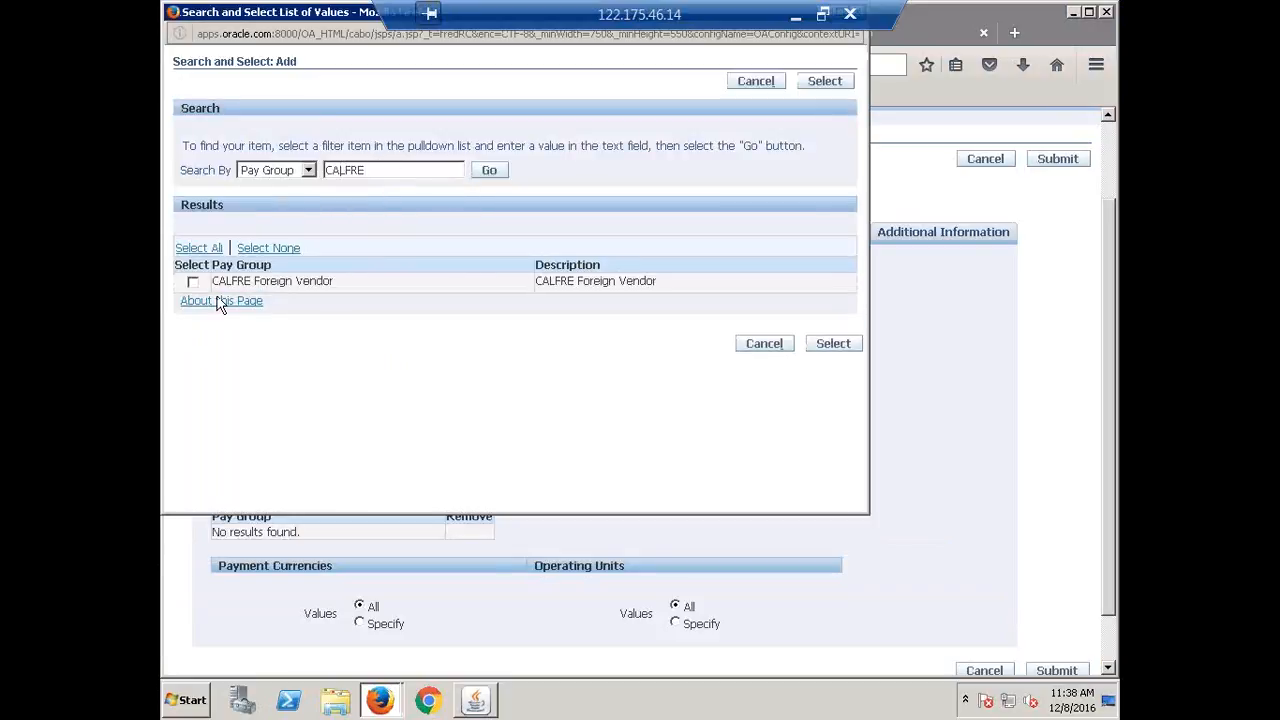
pyautogui.click(812, 349)
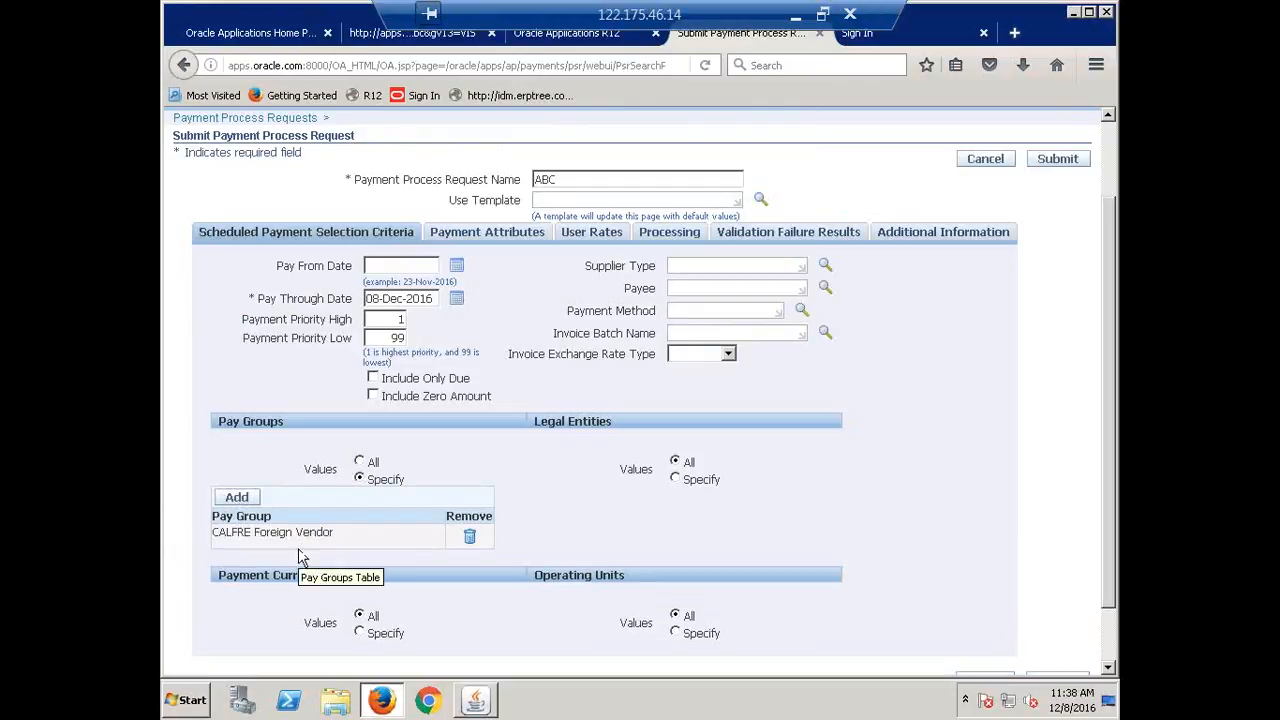
pyautogui.click(360, 463)
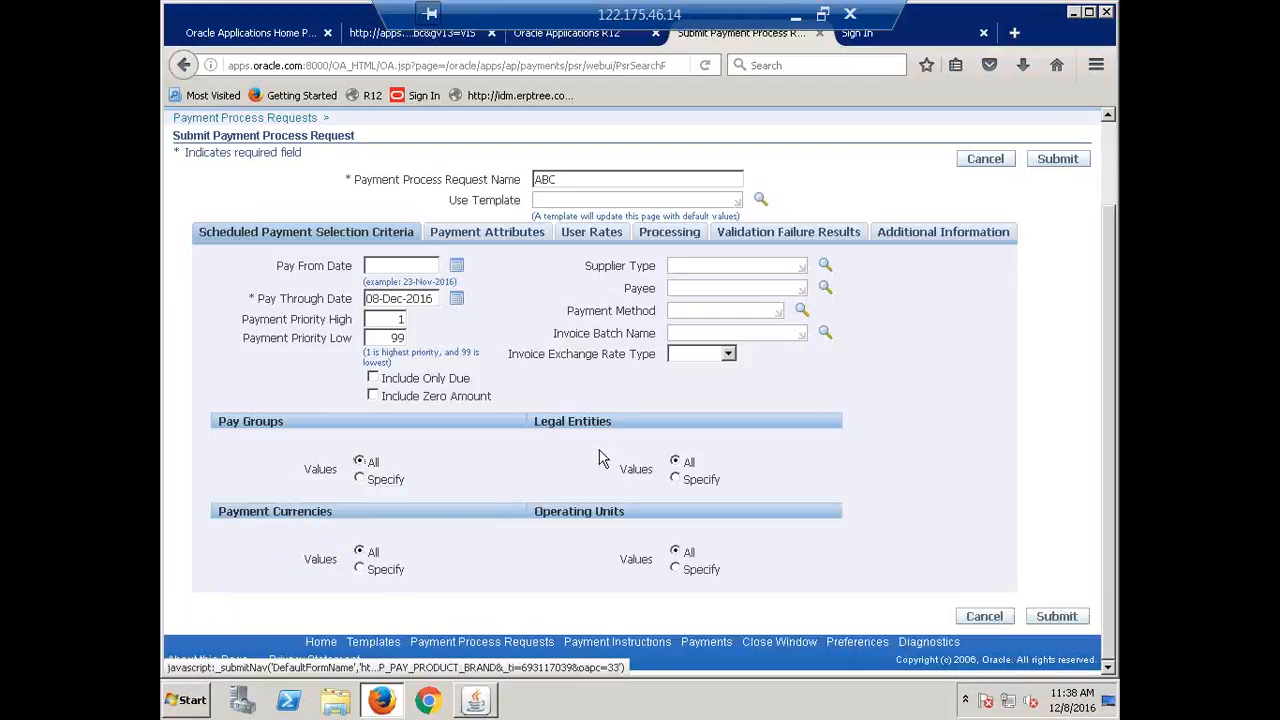
pyautogui.click(675, 479)
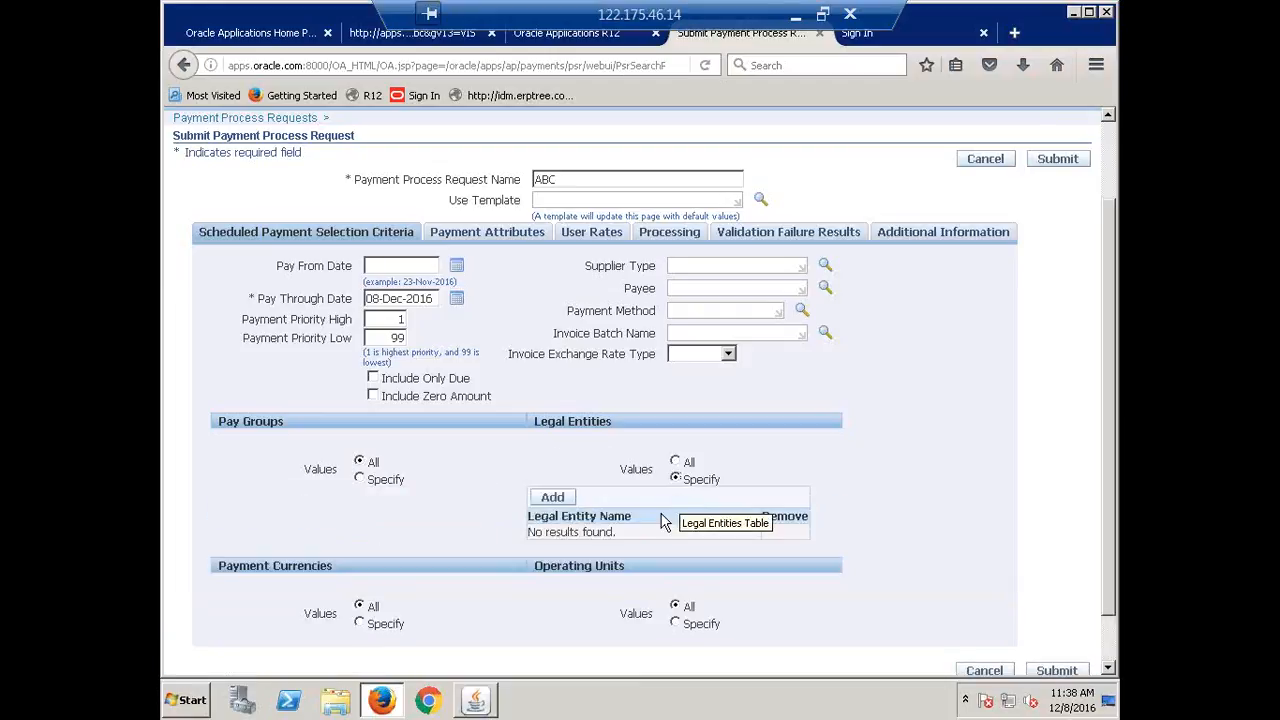
pyautogui.click(554, 503)
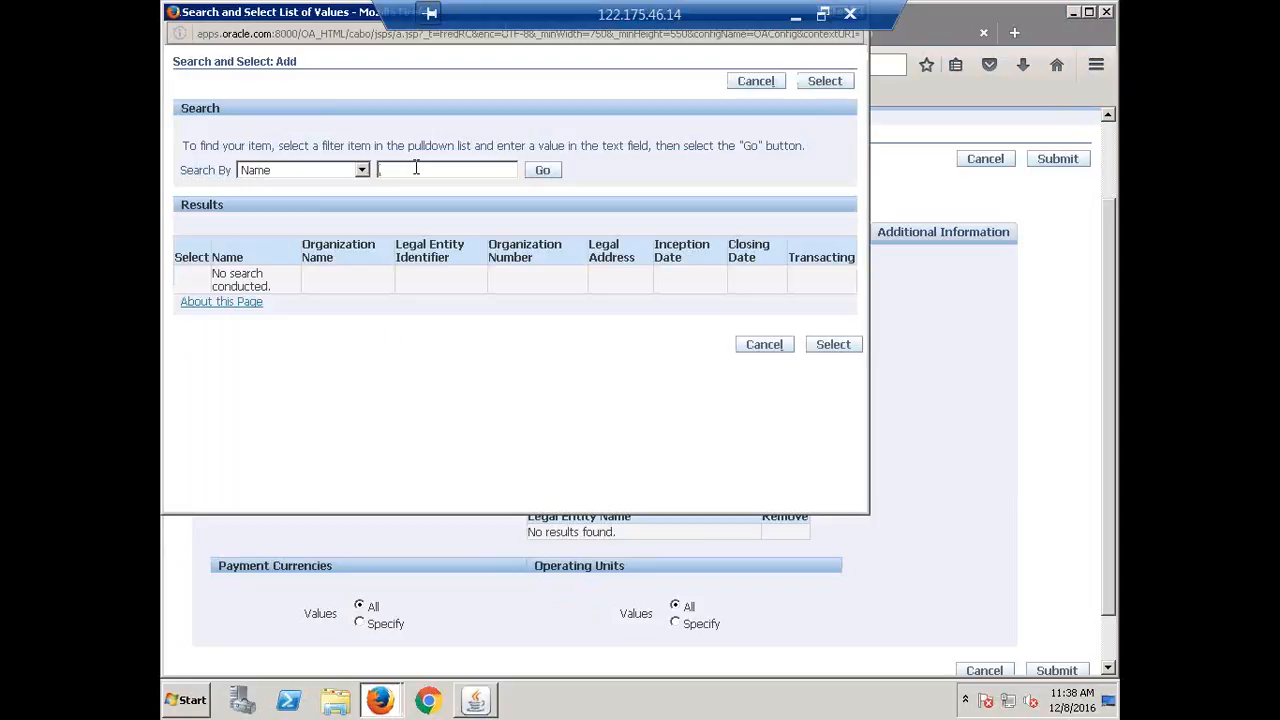
pyautogui.write('CALFRE')
pyautogui.press('Return')
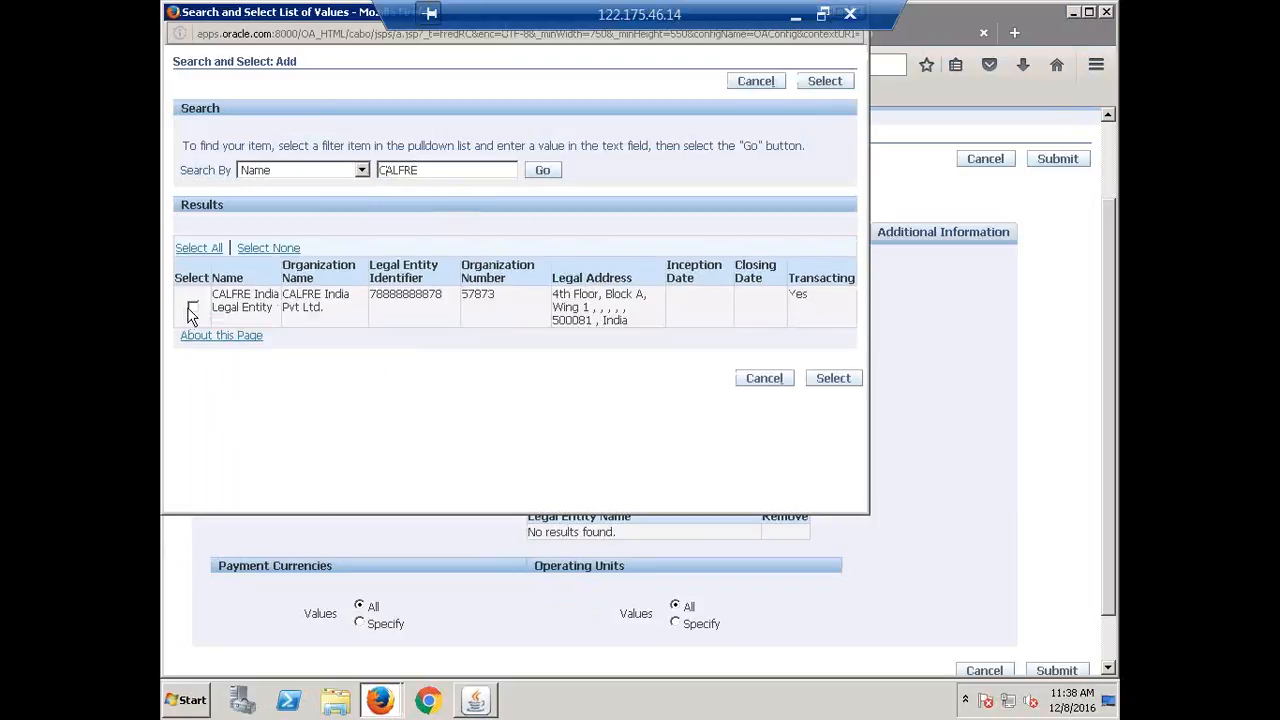
pyautogui.click(193, 308)
pyautogui.click(846, 378)
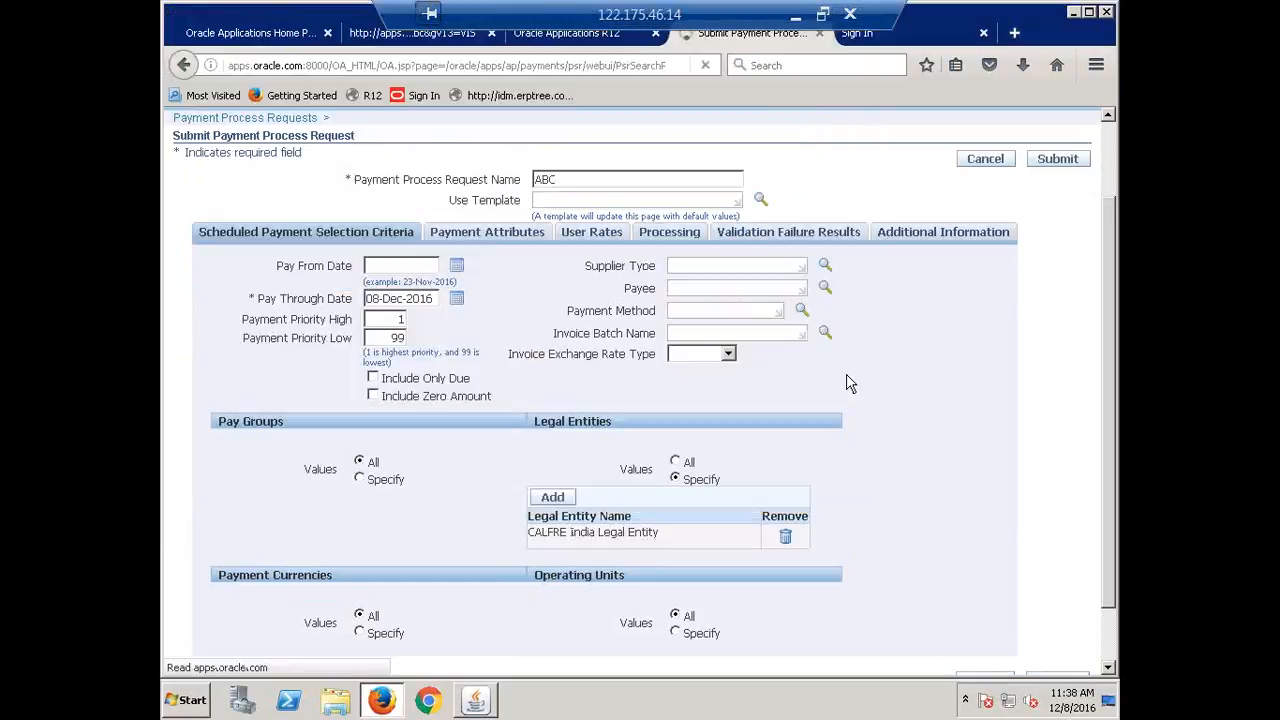
pyautogui.scroll(-1, 822, 412)
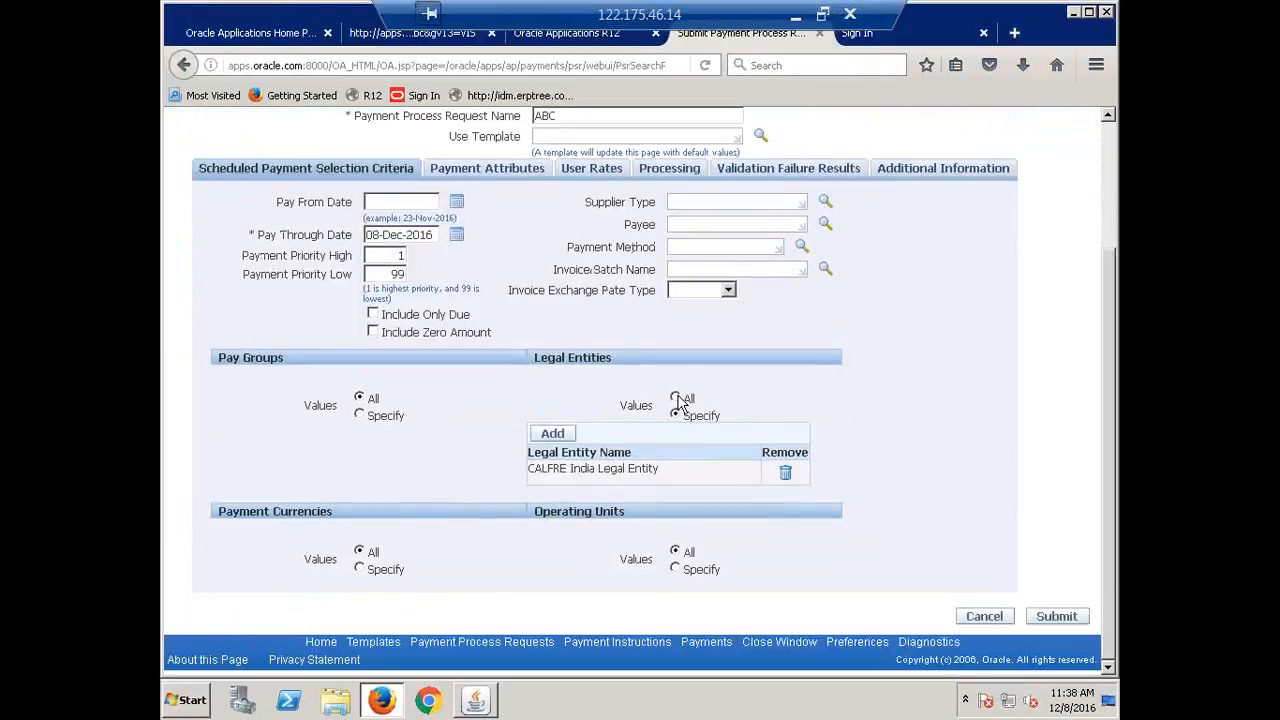
pyautogui.click(676, 397)
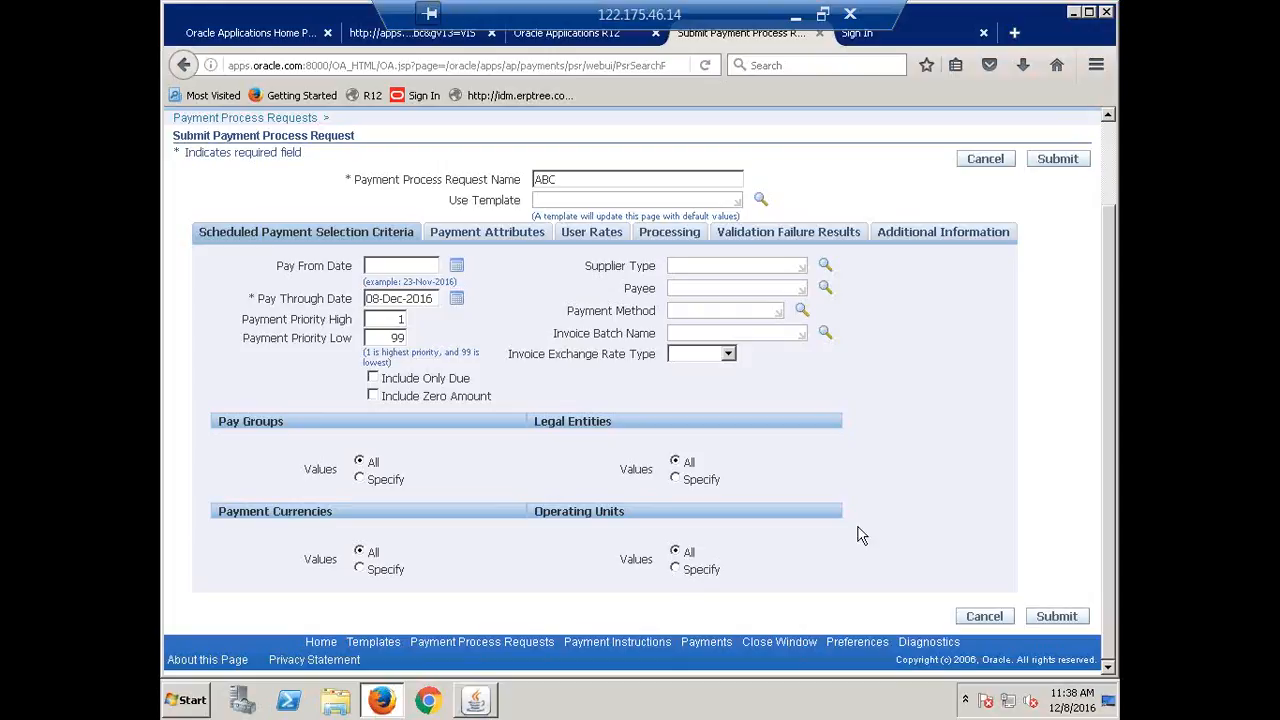
pyautogui.scroll(2, 860, 535)
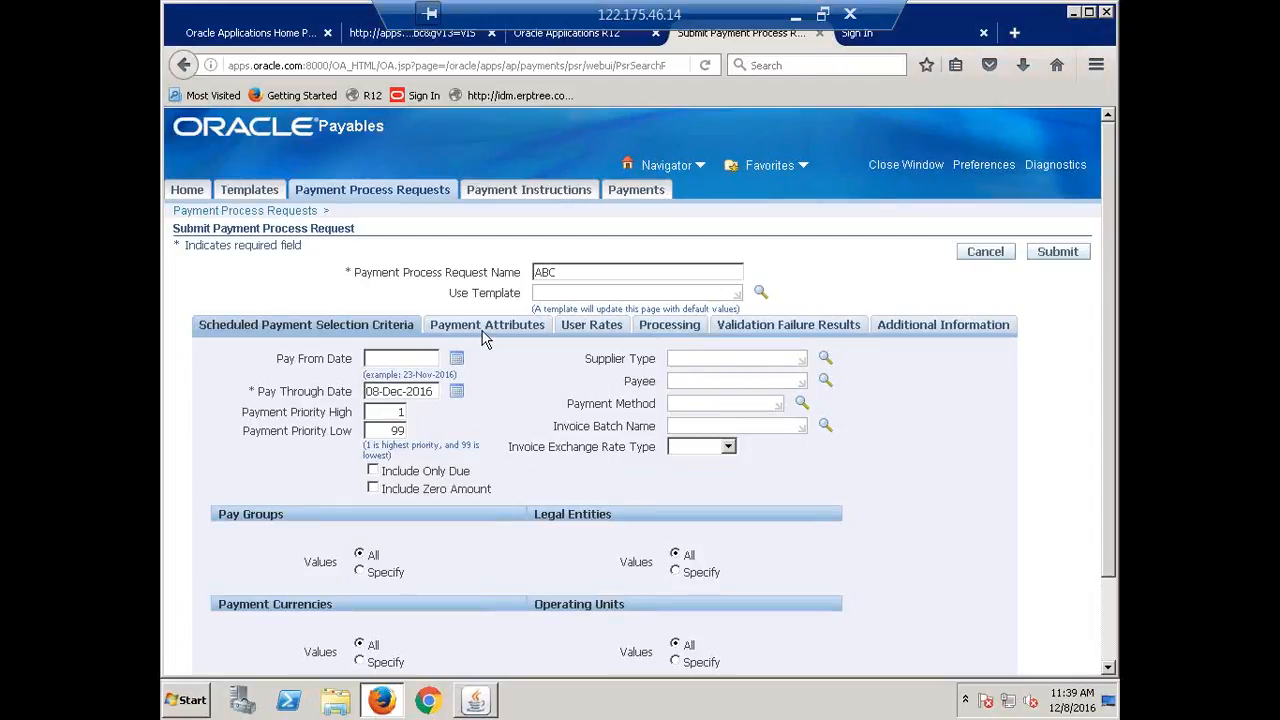
# Set CALFRE Corporate Account, CALFRE Check, CALFRE Payment Process Profile and Corporate exchange rate type.
pyautogui.click(486, 328)
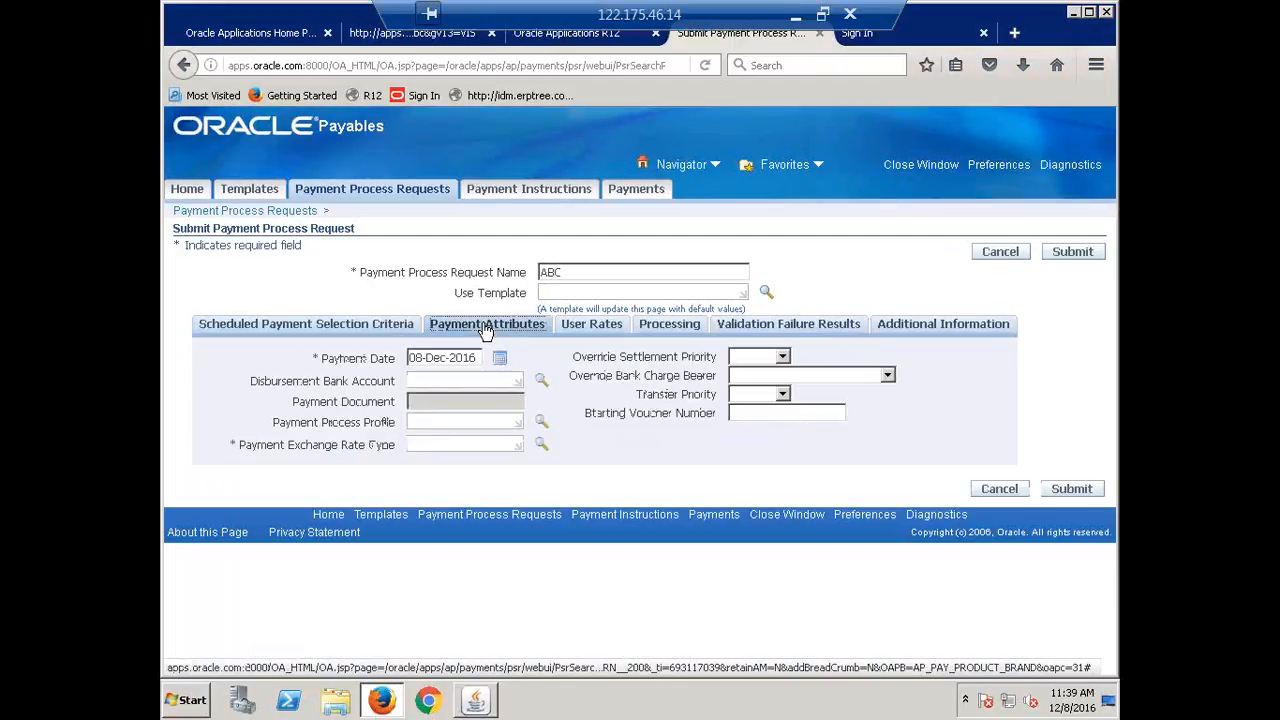
pyautogui.click(481, 379)
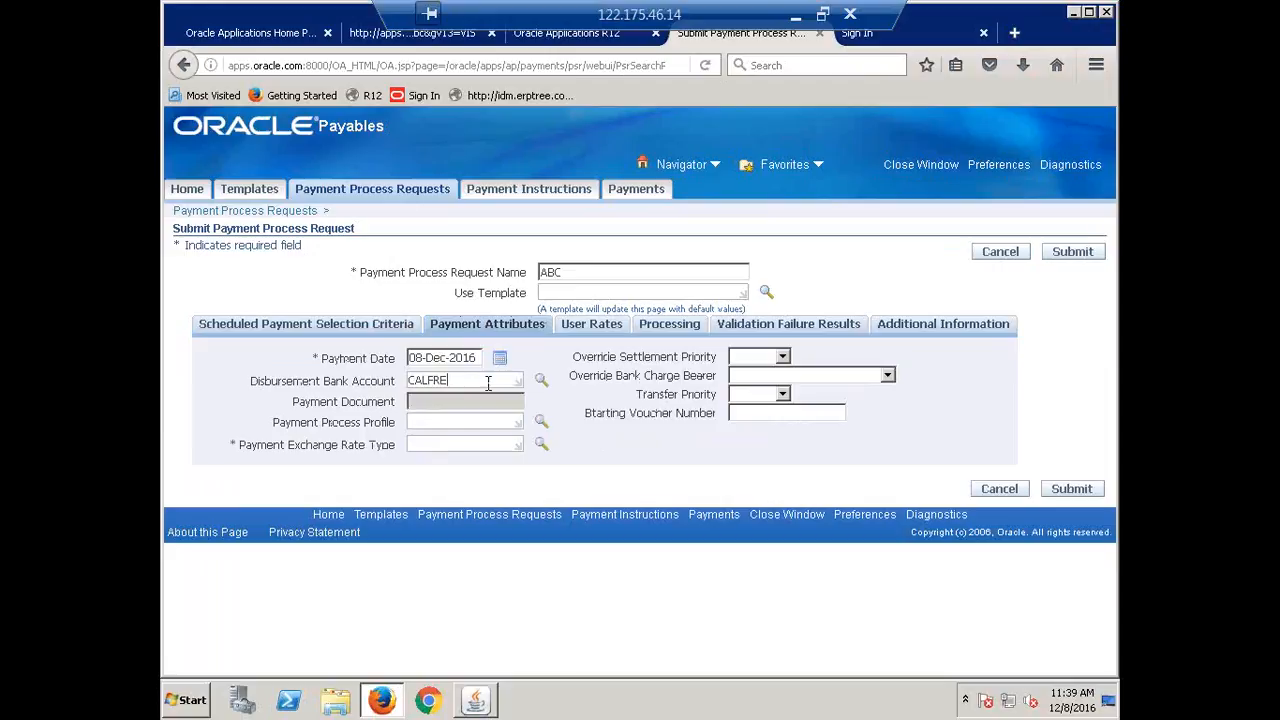
pyautogui.press('Tab')
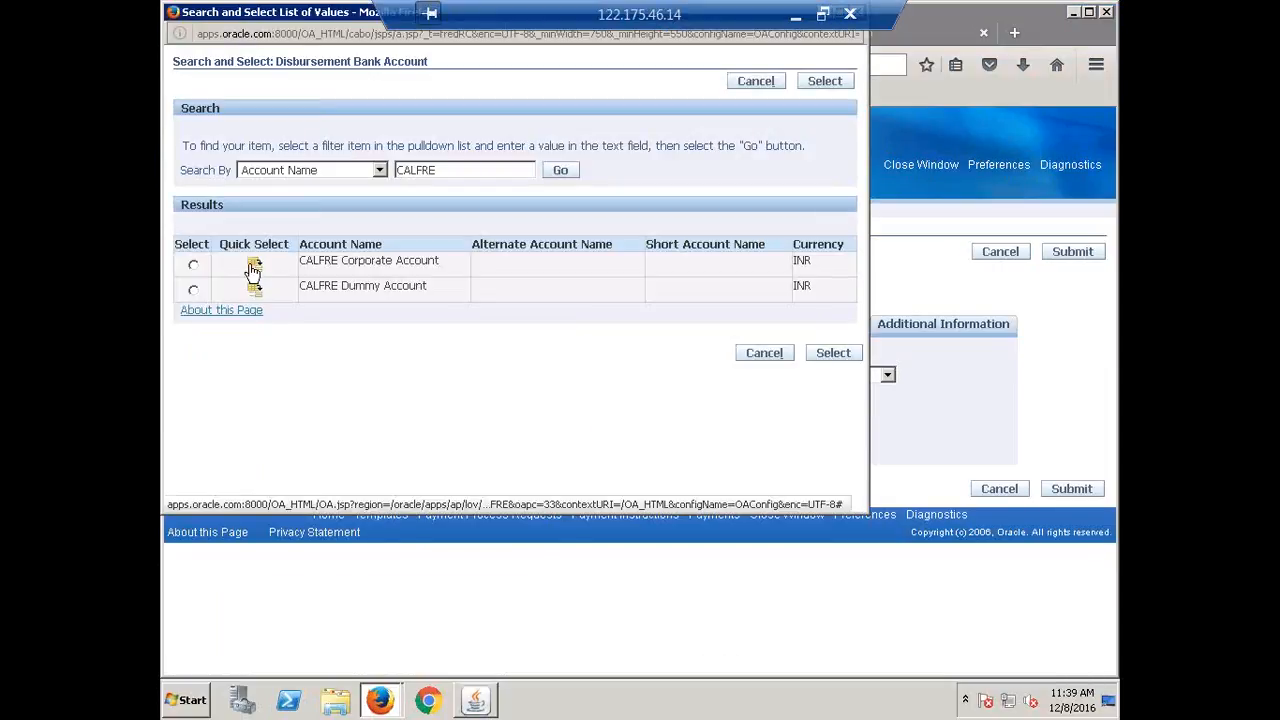
pyautogui.click(254, 263)
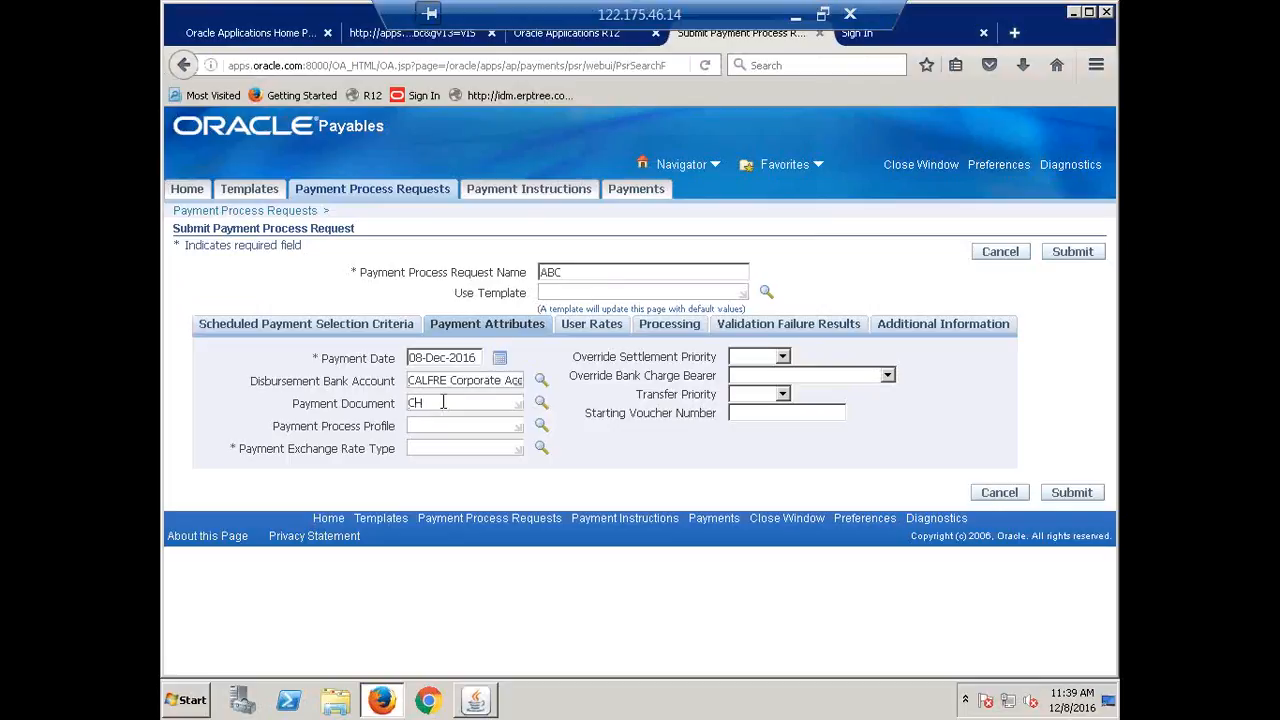
pyautogui.press('Tab')
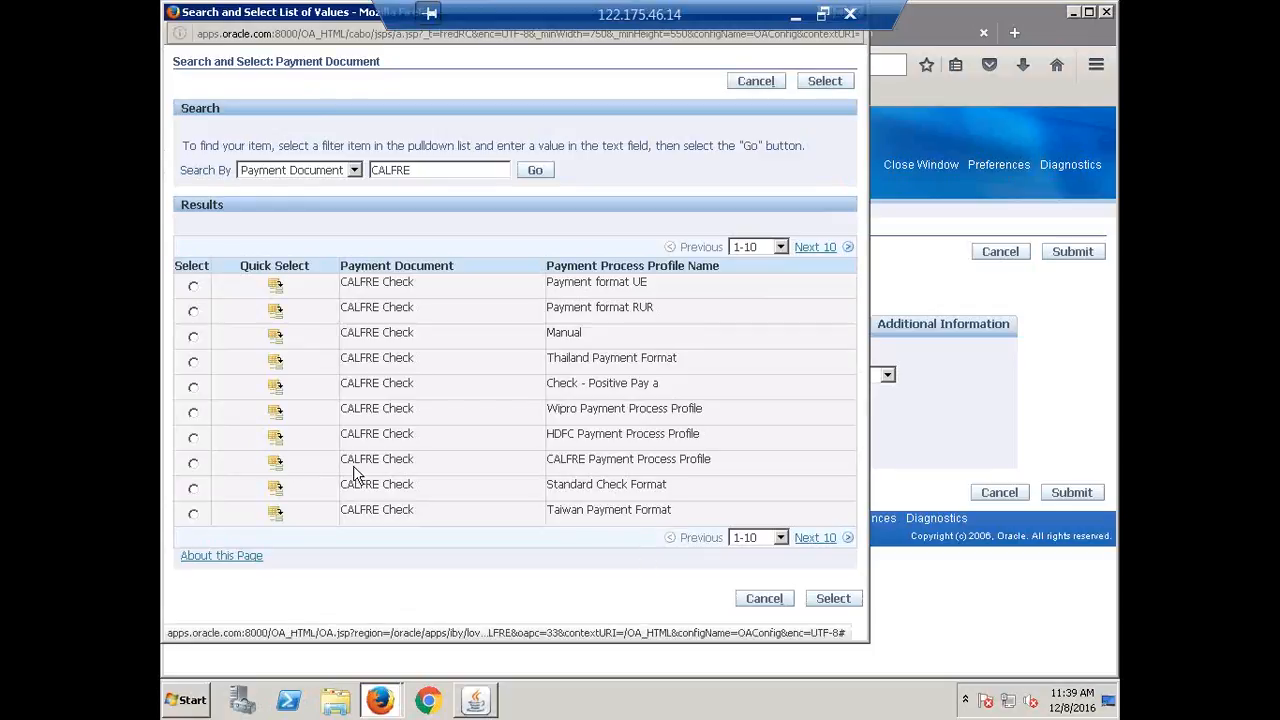
pyautogui.tripleClick(568, 460)
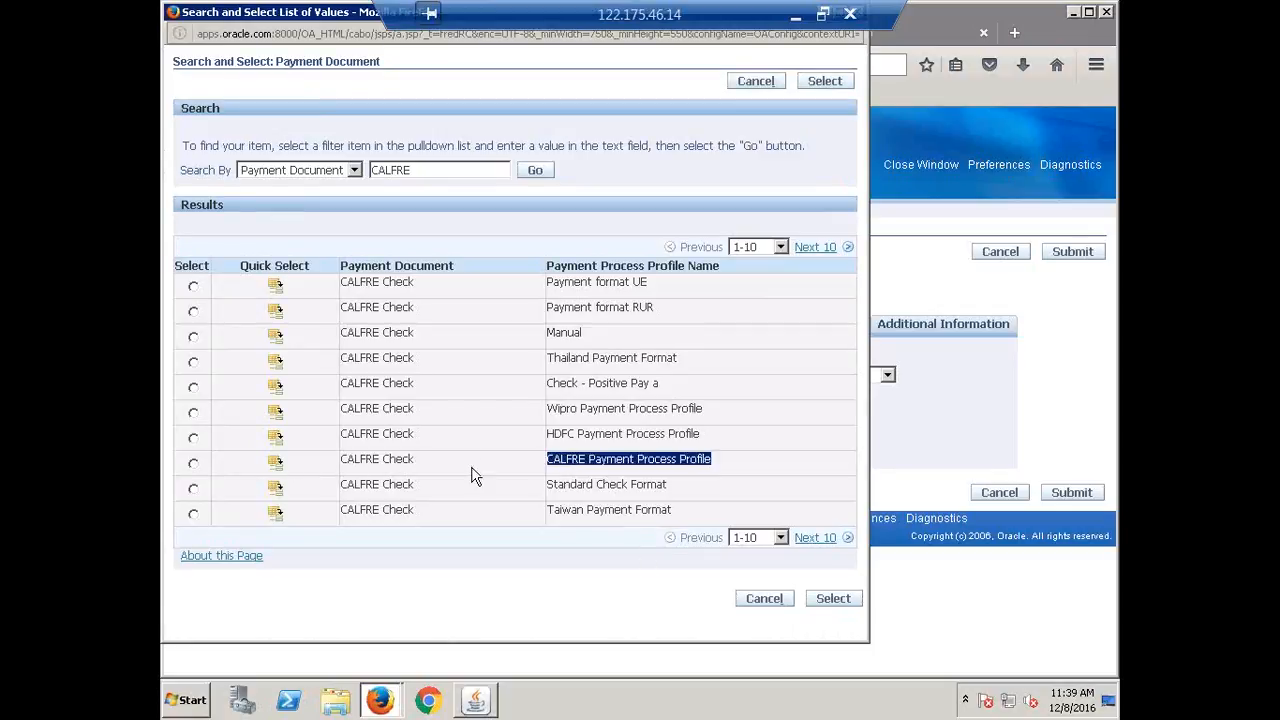
pyautogui.click(277, 464)
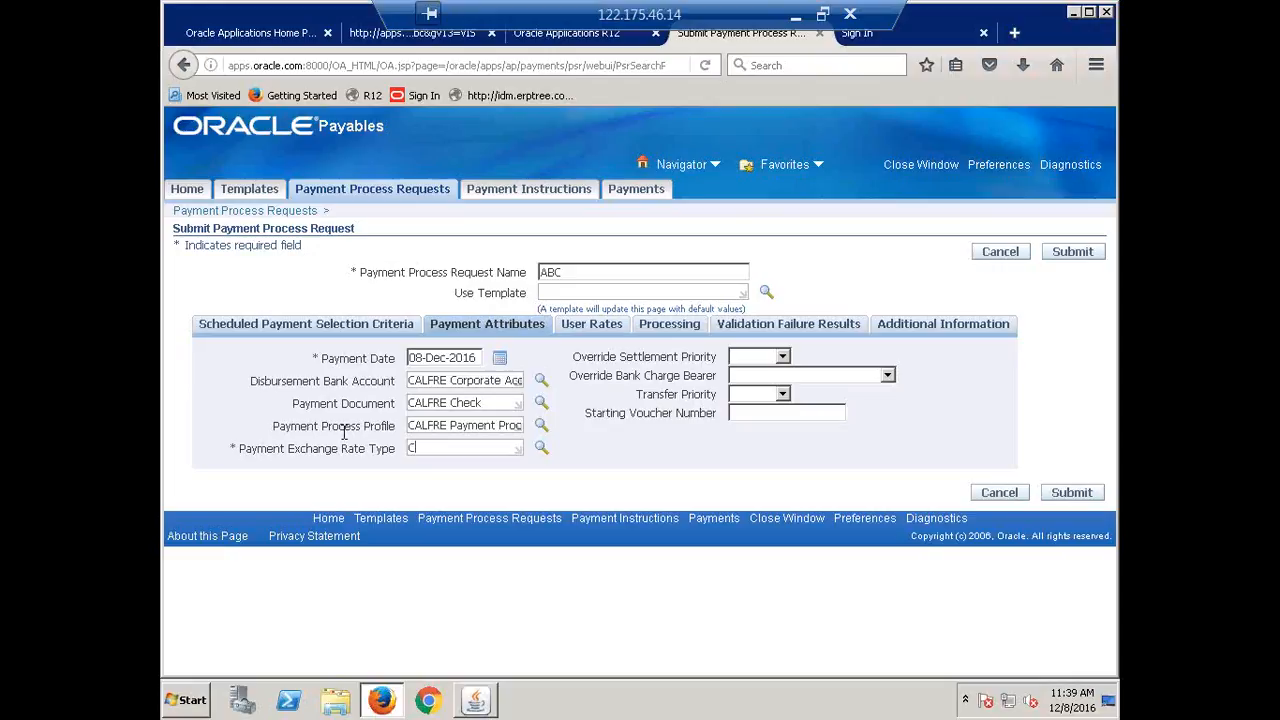
pyautogui.press('Tab')
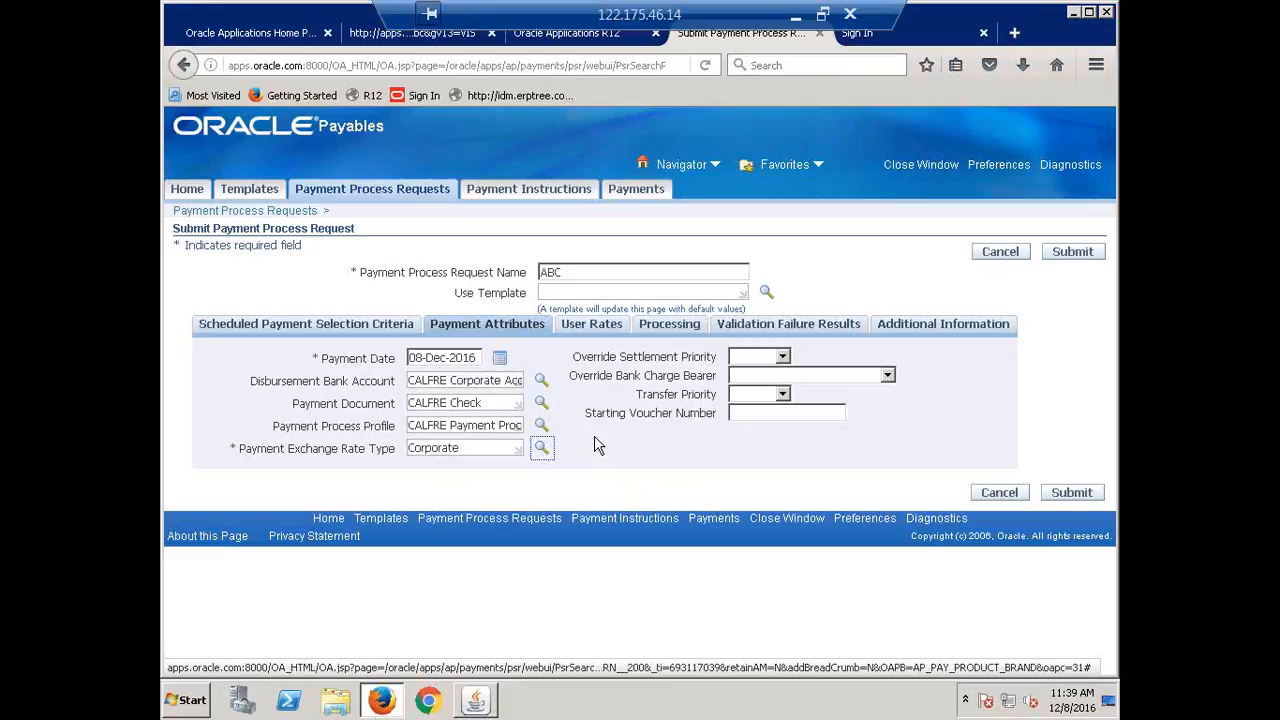
# Tick both Stop Process for Review options, then return to the selection criteria.
pyautogui.click(660, 330)
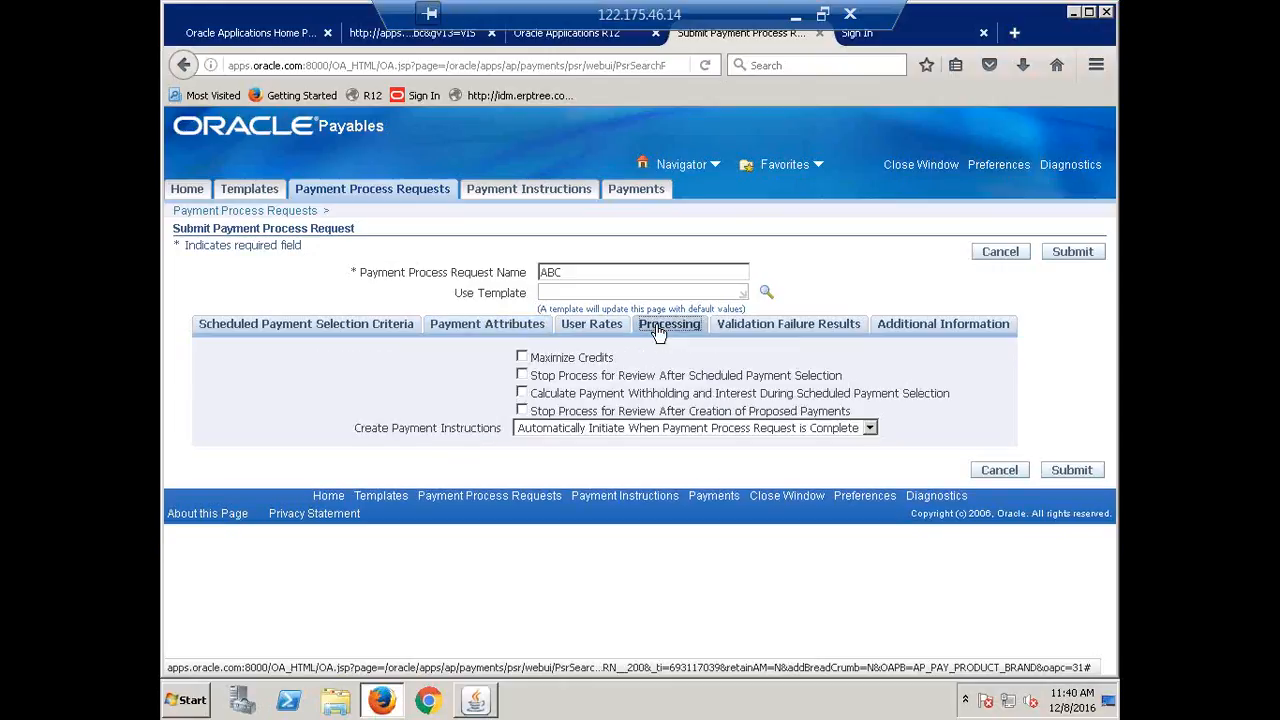
pyautogui.click(521, 375)
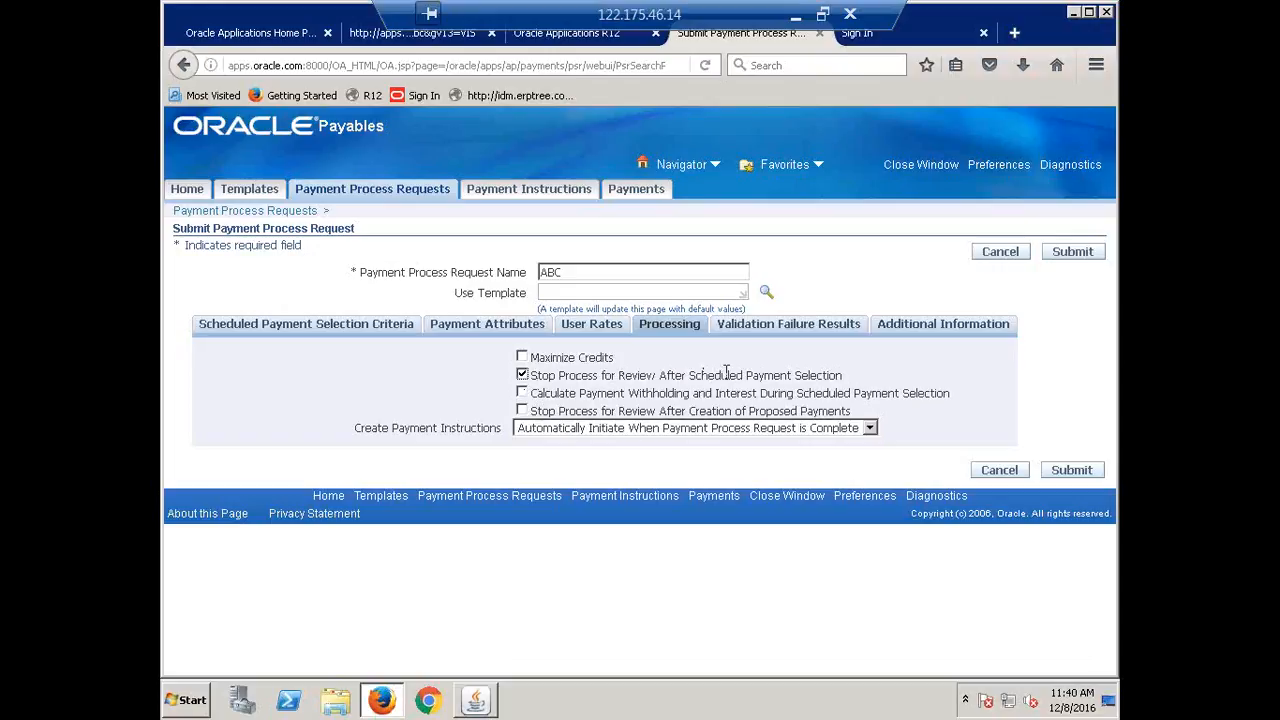
pyautogui.click(521, 411)
pyautogui.click(255, 330)
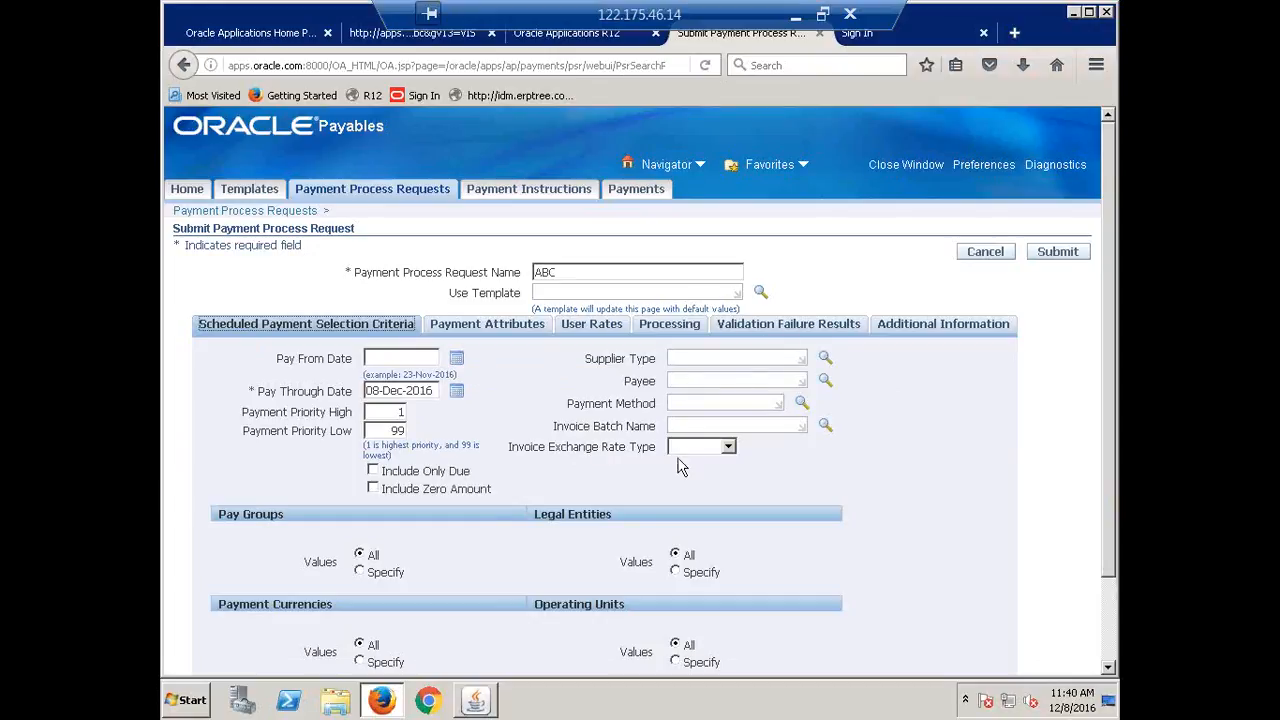
# Enter CHECK as the request's Payment Method.
pyautogui.click(707, 403)
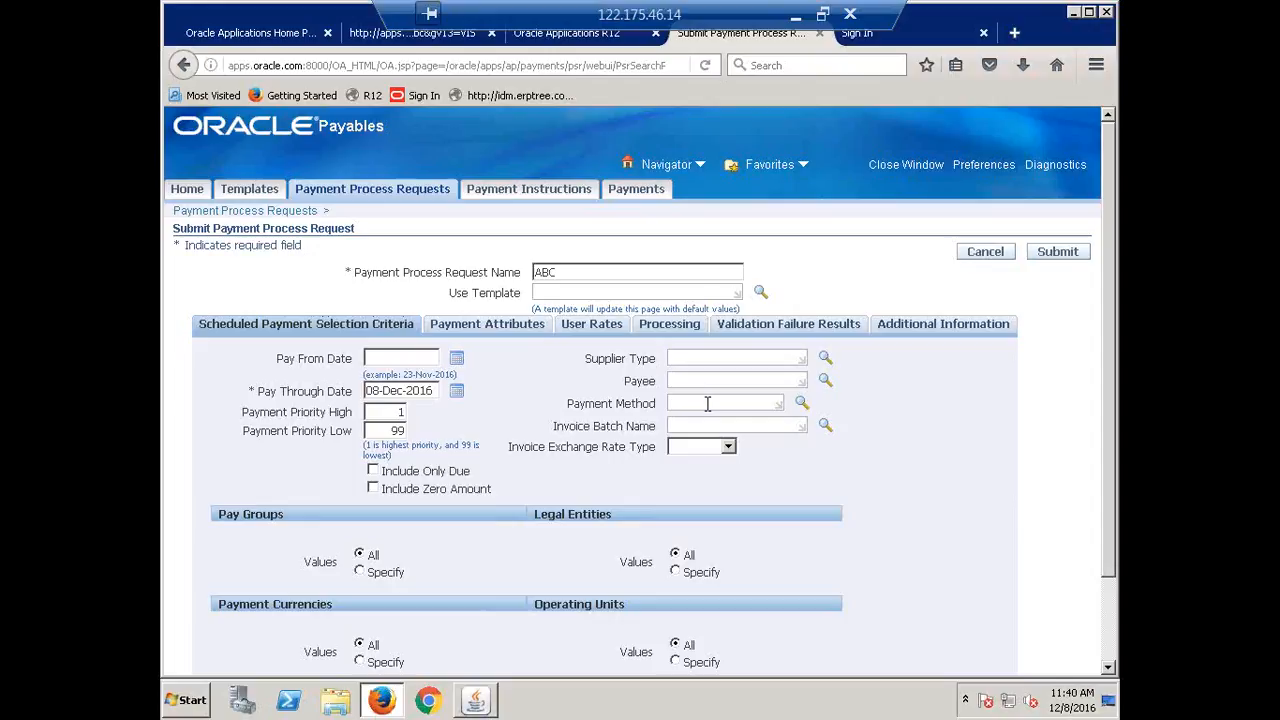
pyautogui.write('CHECK')
pyautogui.press('Tab')
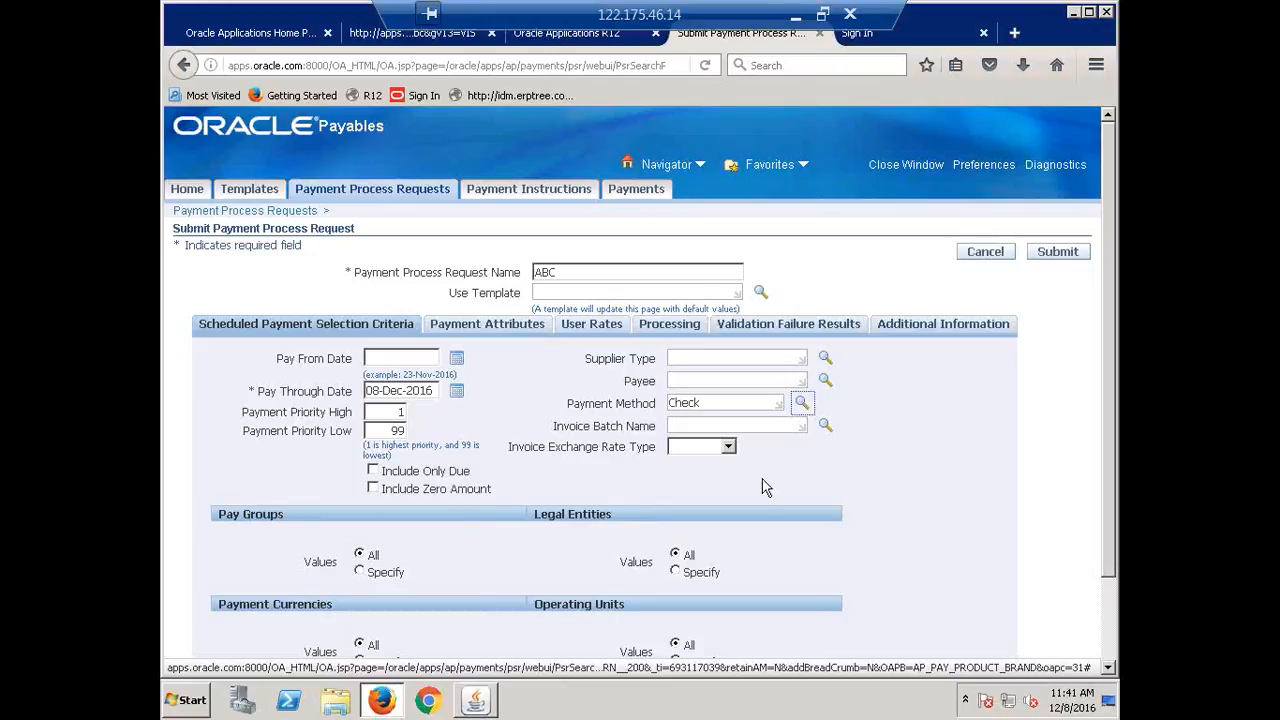
# Clear the Check value from the Payment Method field.
pyautogui.click(716, 403)
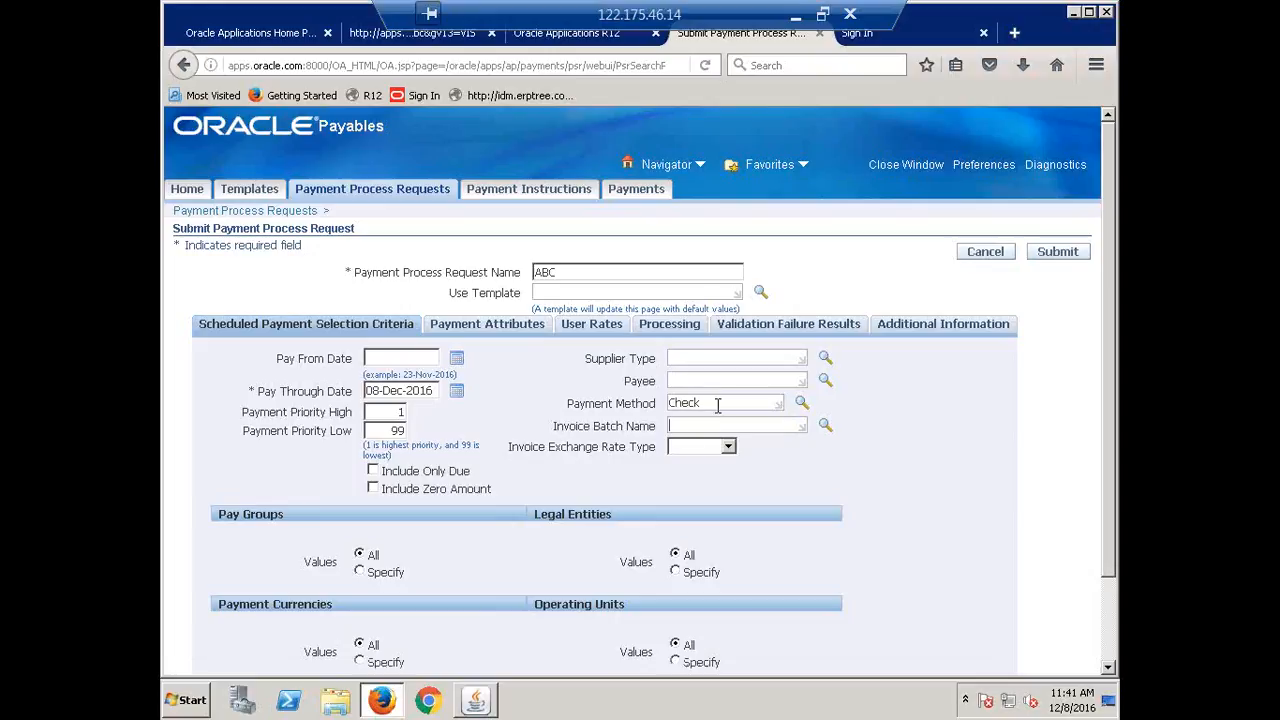
pyautogui.doubleClick(678, 401)
pyautogui.press('BackSpace')
pyautogui.press('Tab')
# Pick the 08-DEC-2016 Batch invoice batch, then clear the Invoice Batch Name again.
pyautogui.write('08-')
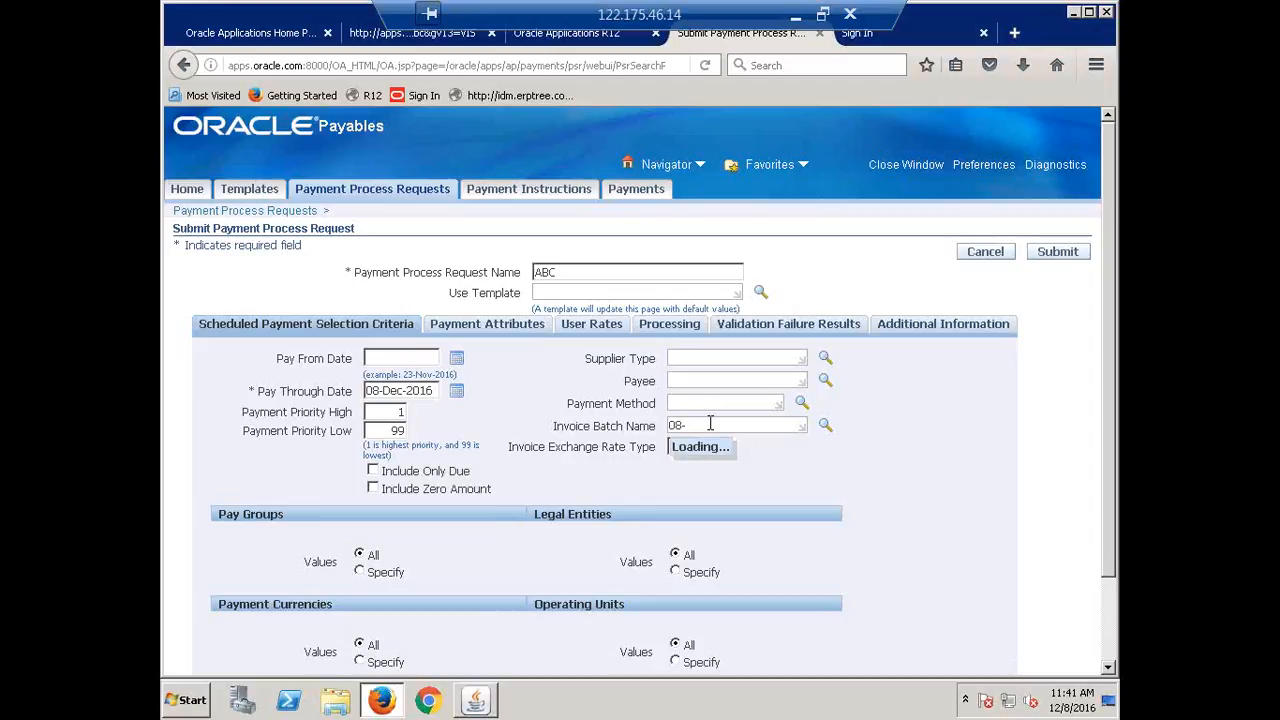
pyautogui.write('12')
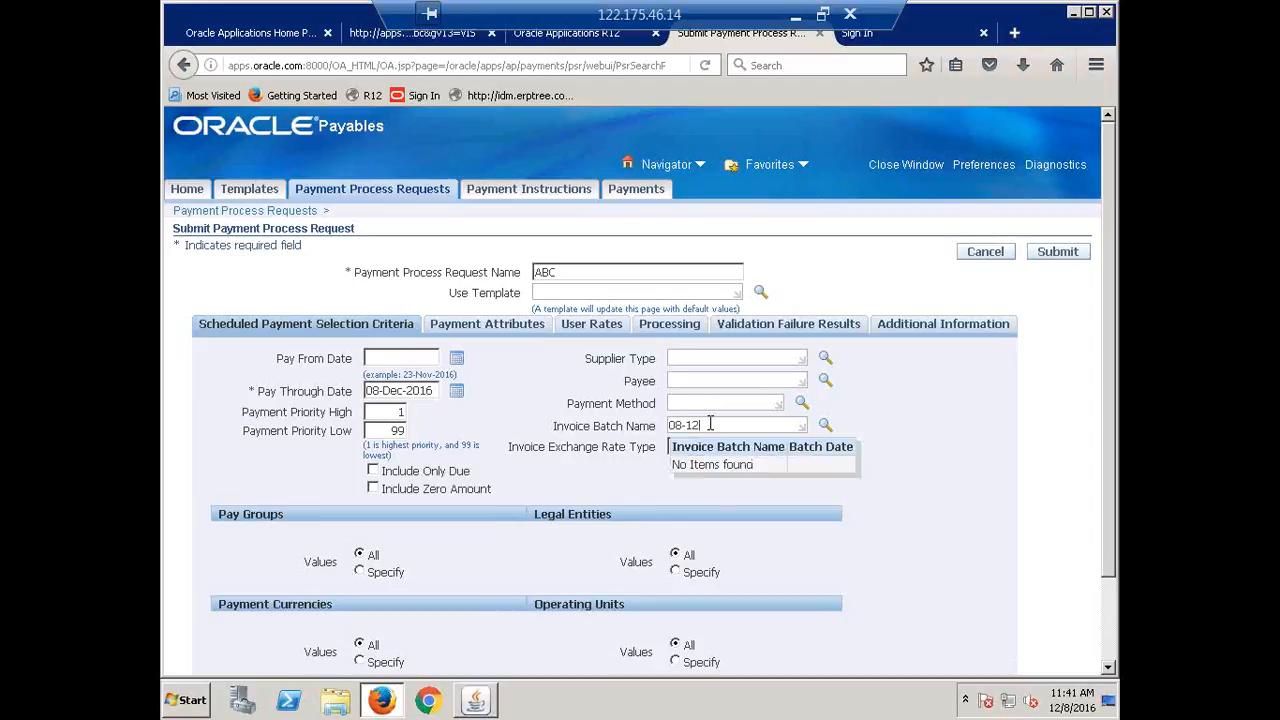
pyautogui.press('BackSpace')
pyautogui.press('BackSpace')
pyautogui.write('d')
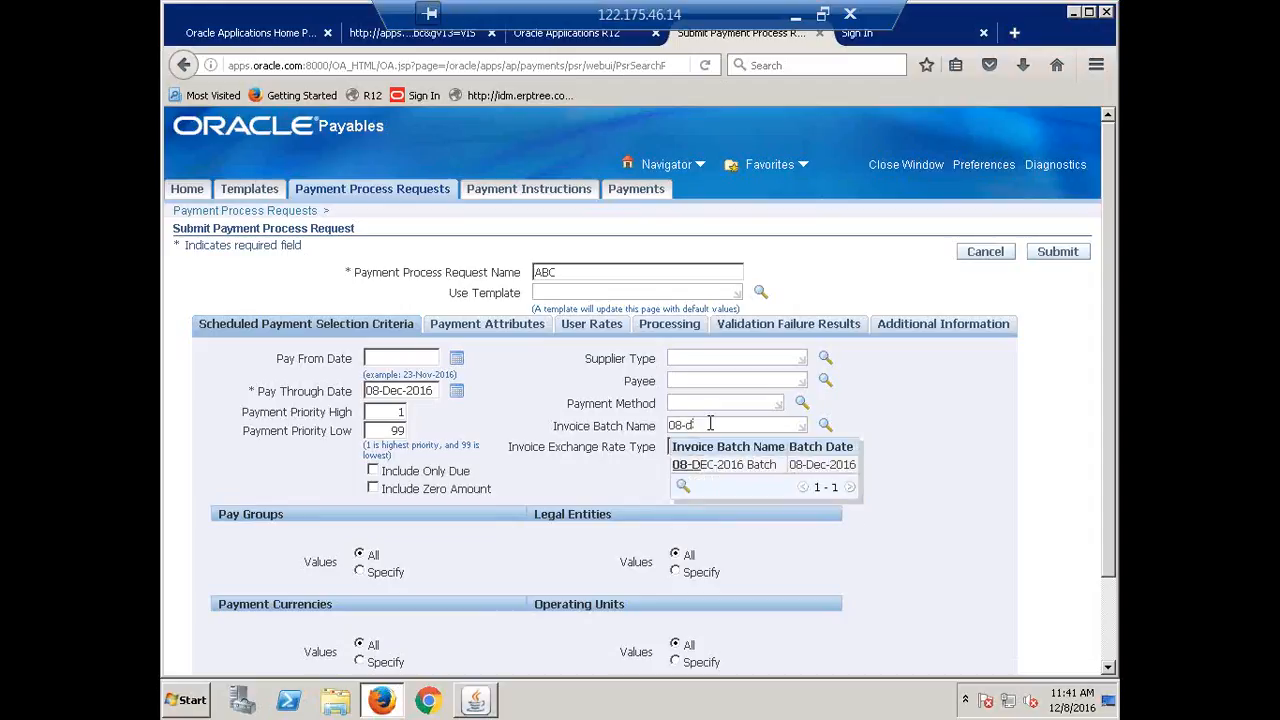
pyautogui.click(728, 466)
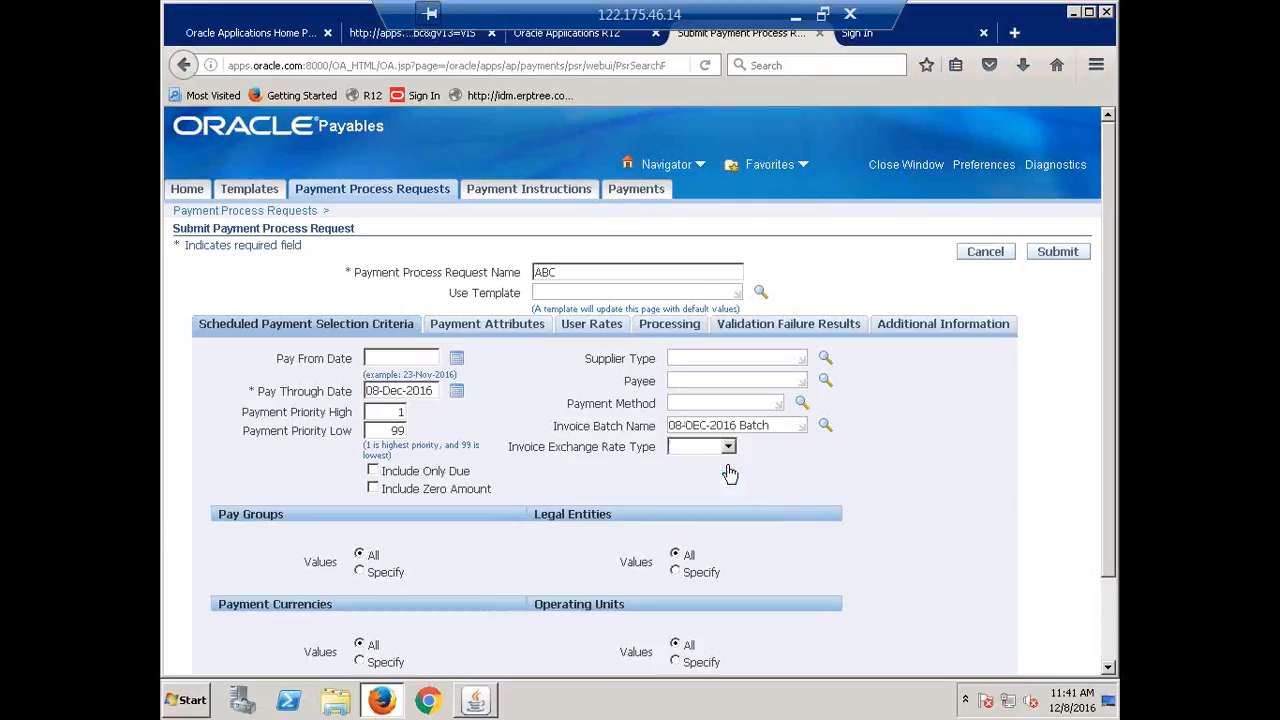
pyautogui.press('Tab')
pyautogui.moveTo(784, 425); pyautogui.dragTo(562, 426)
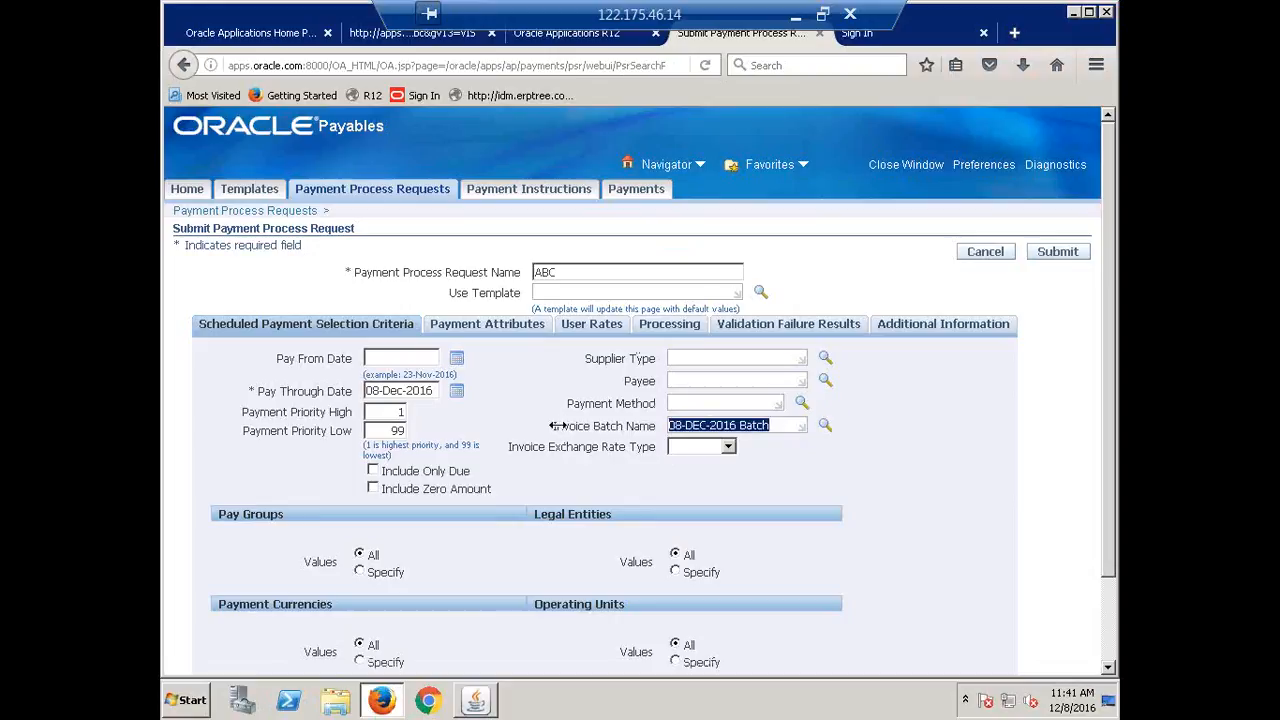
pyautogui.press('Delete')
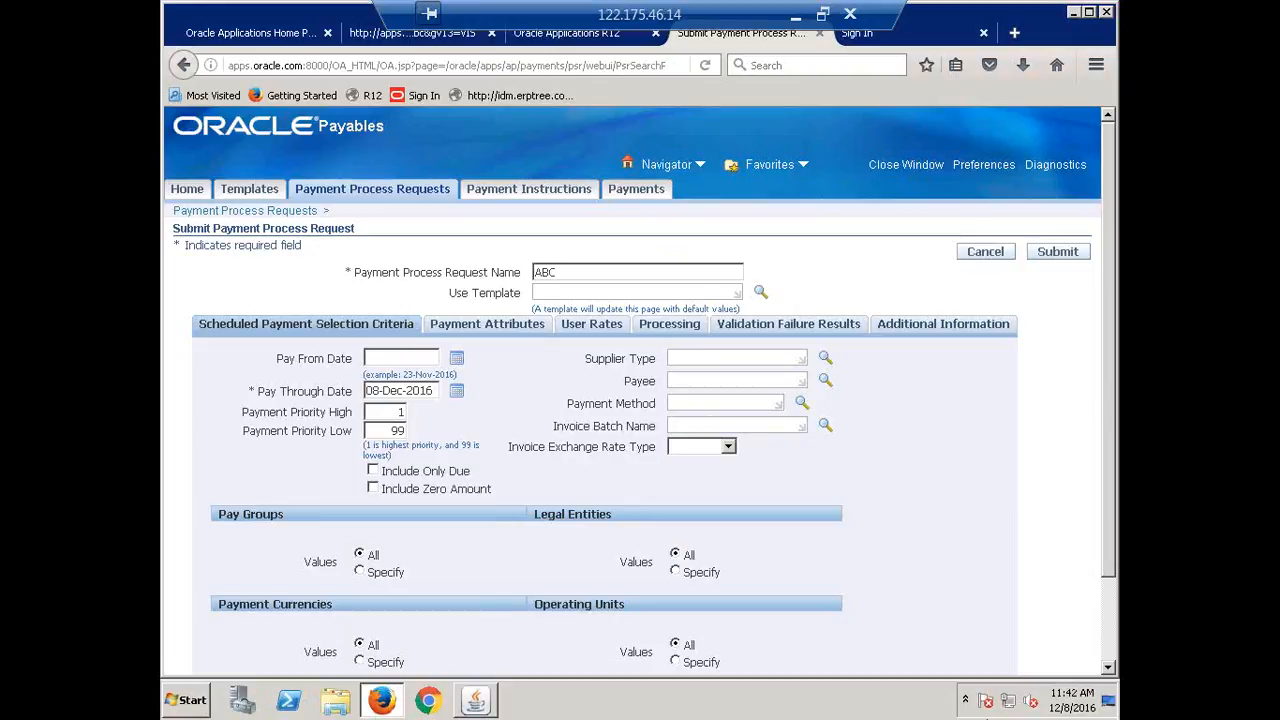
pyautogui.scroll(-2, 705, 481)
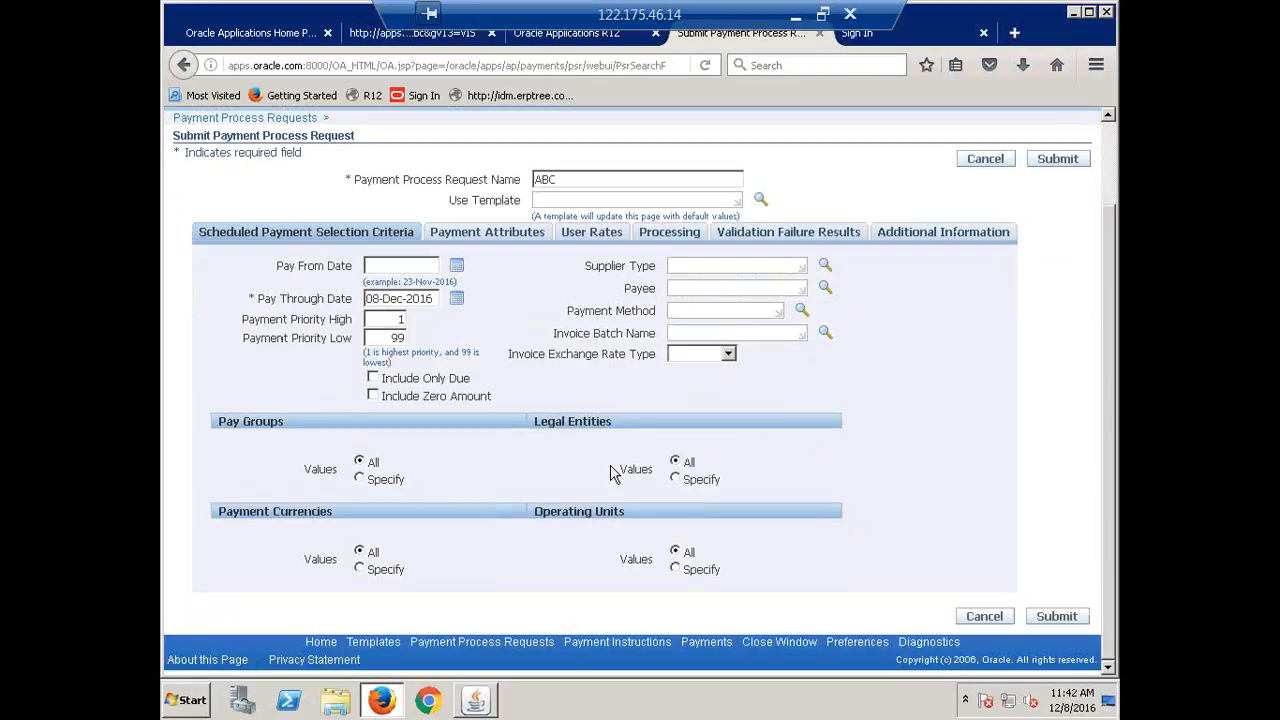
pyautogui.scroll(2, 620, 475)
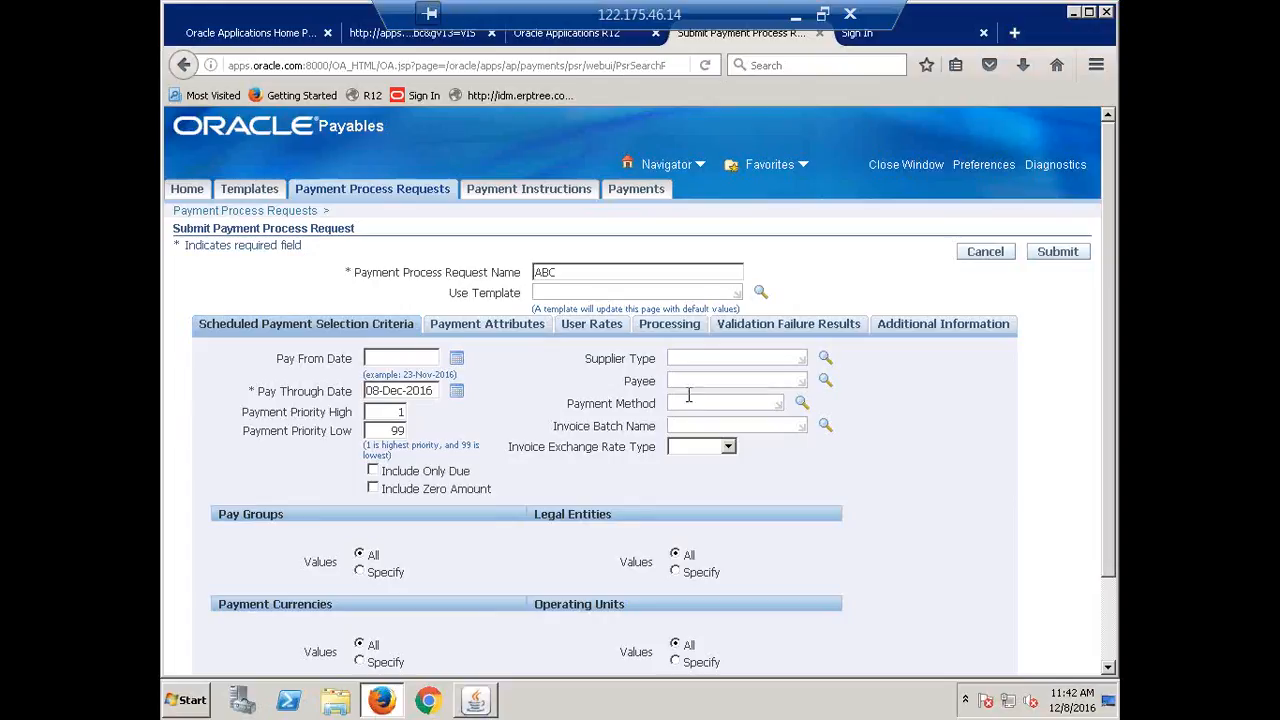
pyautogui.press('Tab')
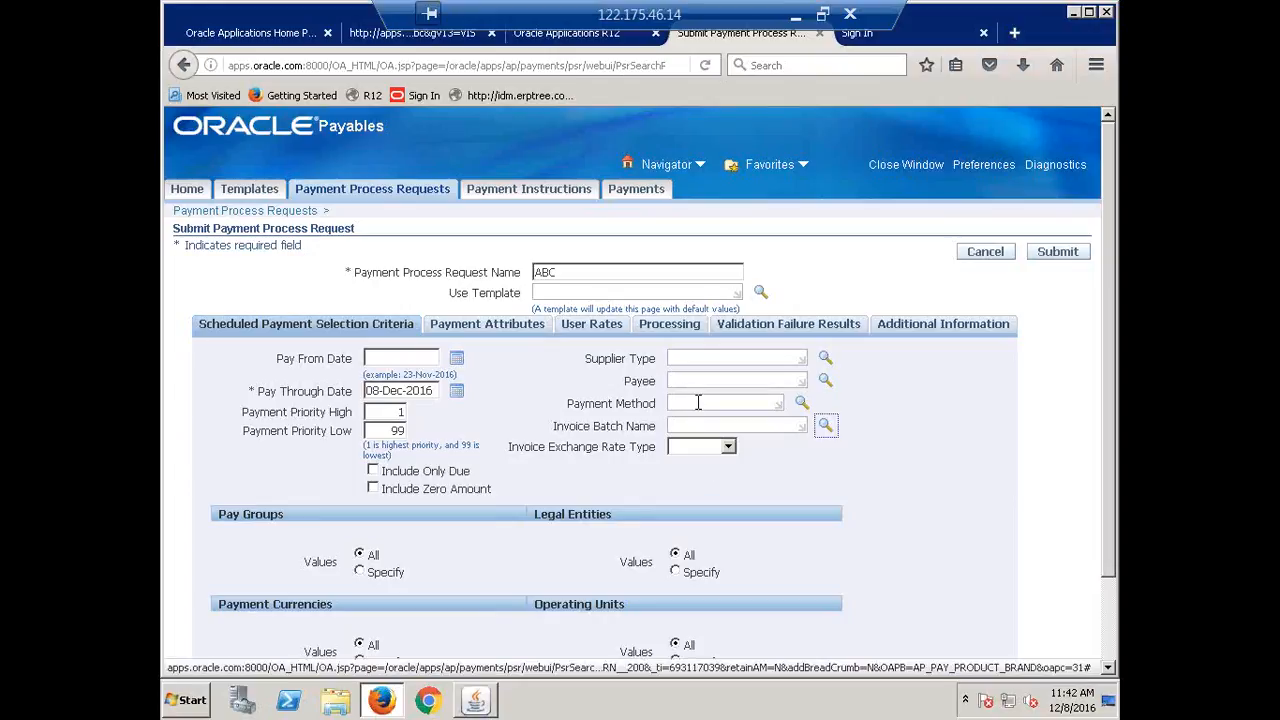
# Re-enter CHECK as the Payment Method and return to the payment attributes.
pyautogui.click(698, 402)
pyautogui.write('CHECK')
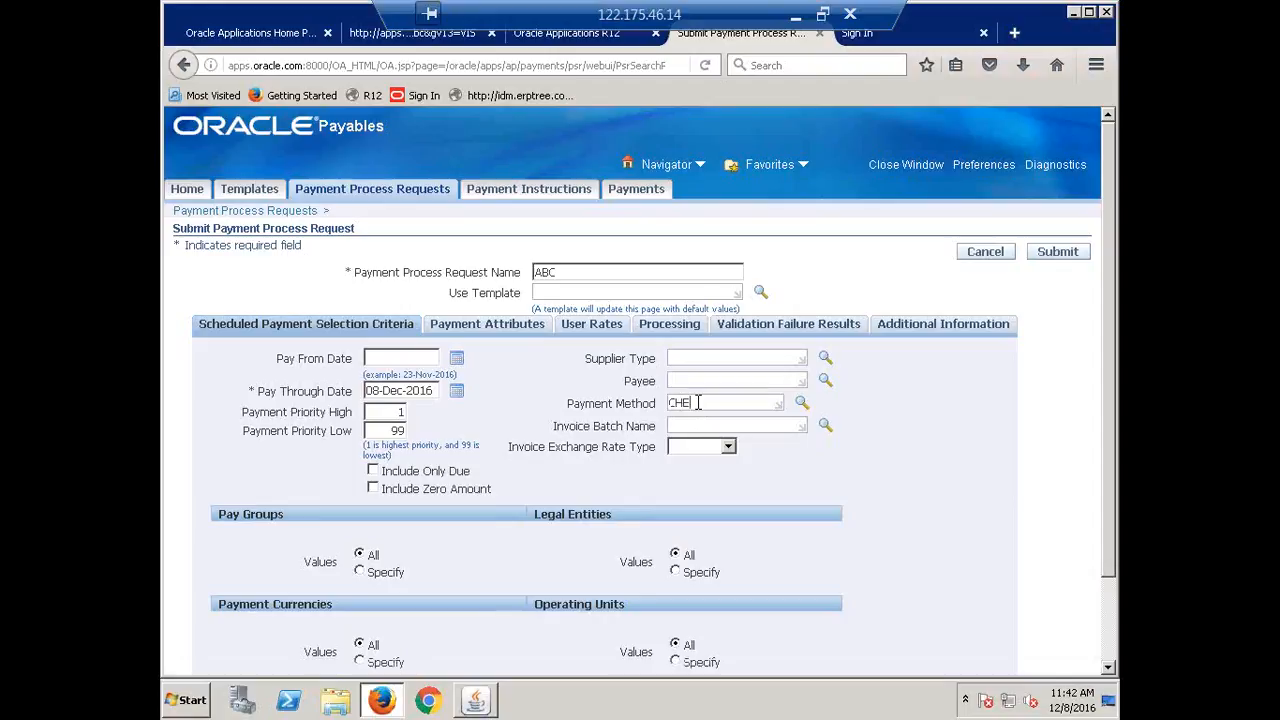
pyautogui.press('Tab')
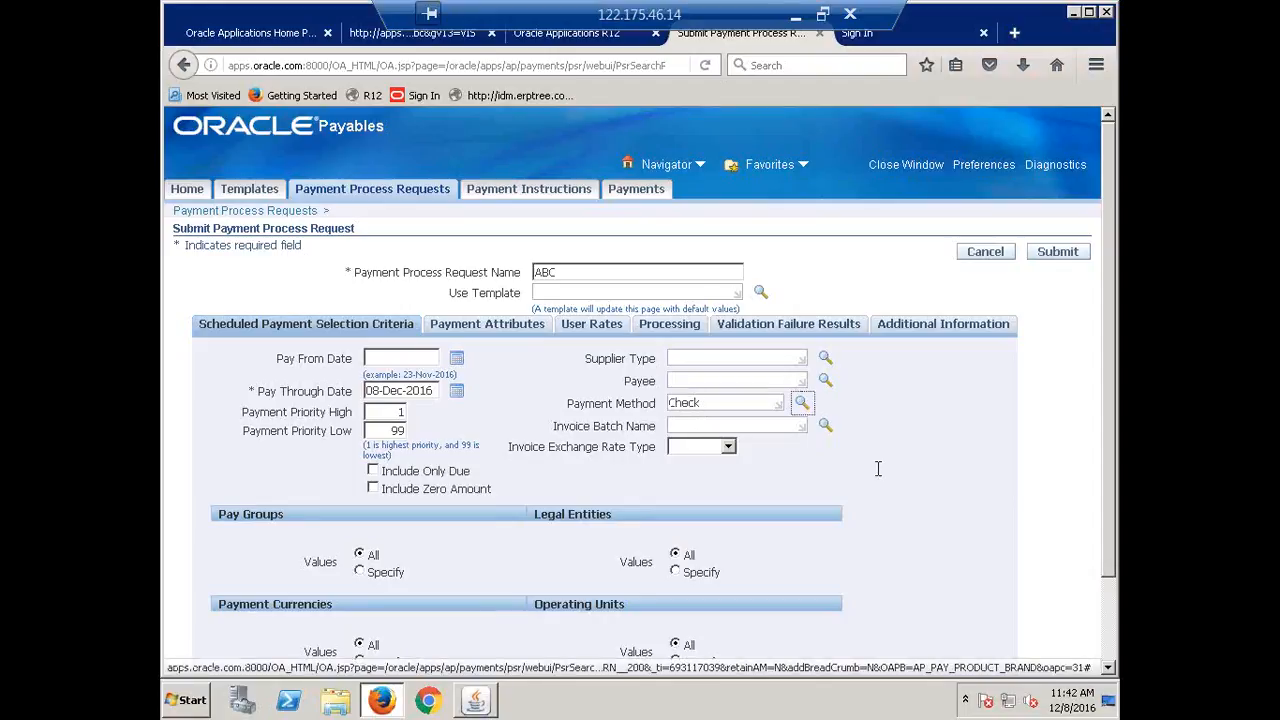
pyautogui.click(485, 322)
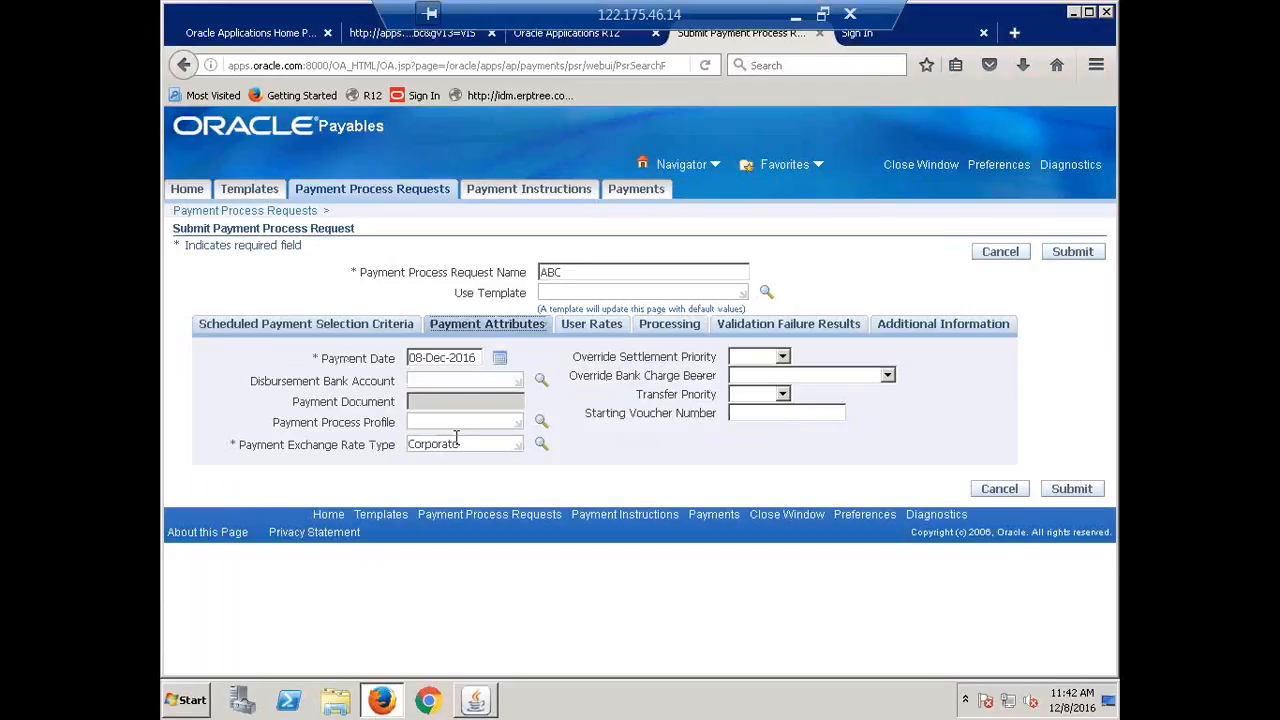
# Select CALFRE Corporate Account as the disbursement bank account.
pyautogui.click(465, 381)
pyautogui.write('CALFRE')
pyautogui.press('Tab')
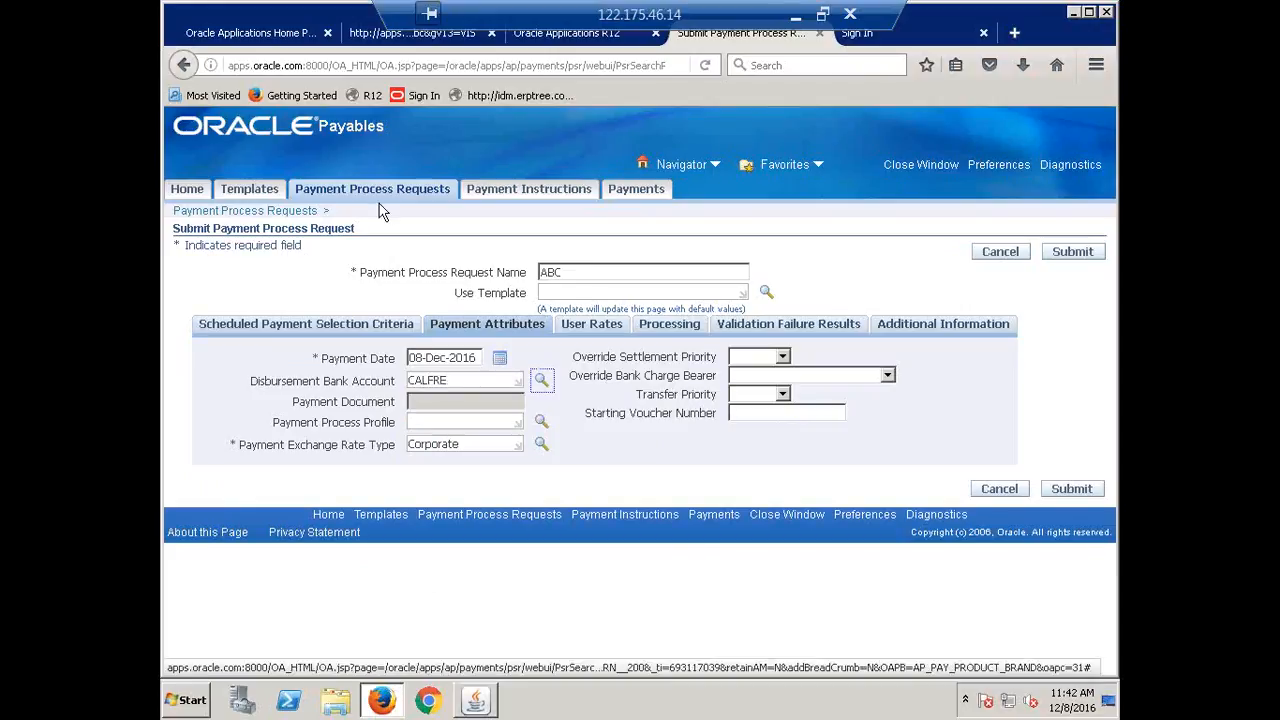
pyautogui.click(541, 382)
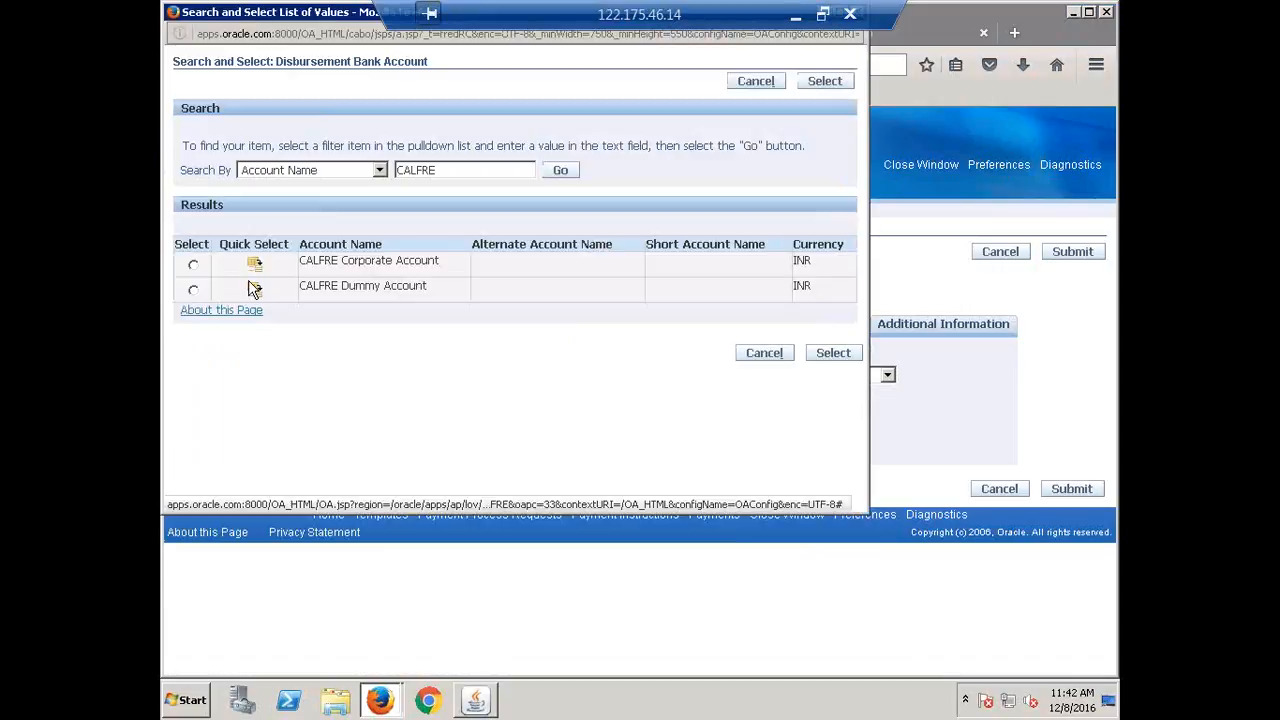
pyautogui.click(253, 286)
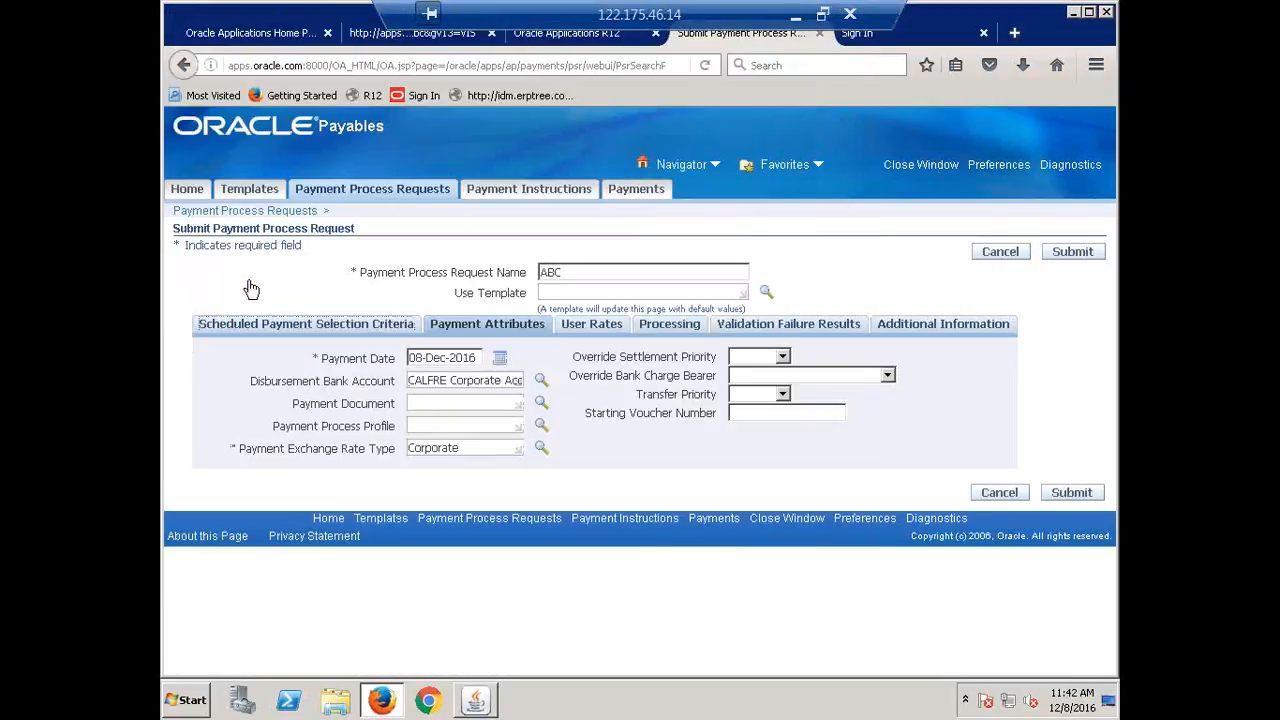
# Enter CALFRE as the payment document.
pyautogui.click(456, 402)
pyautogui.write('CALFRE')
pyautogui.press('Tab')
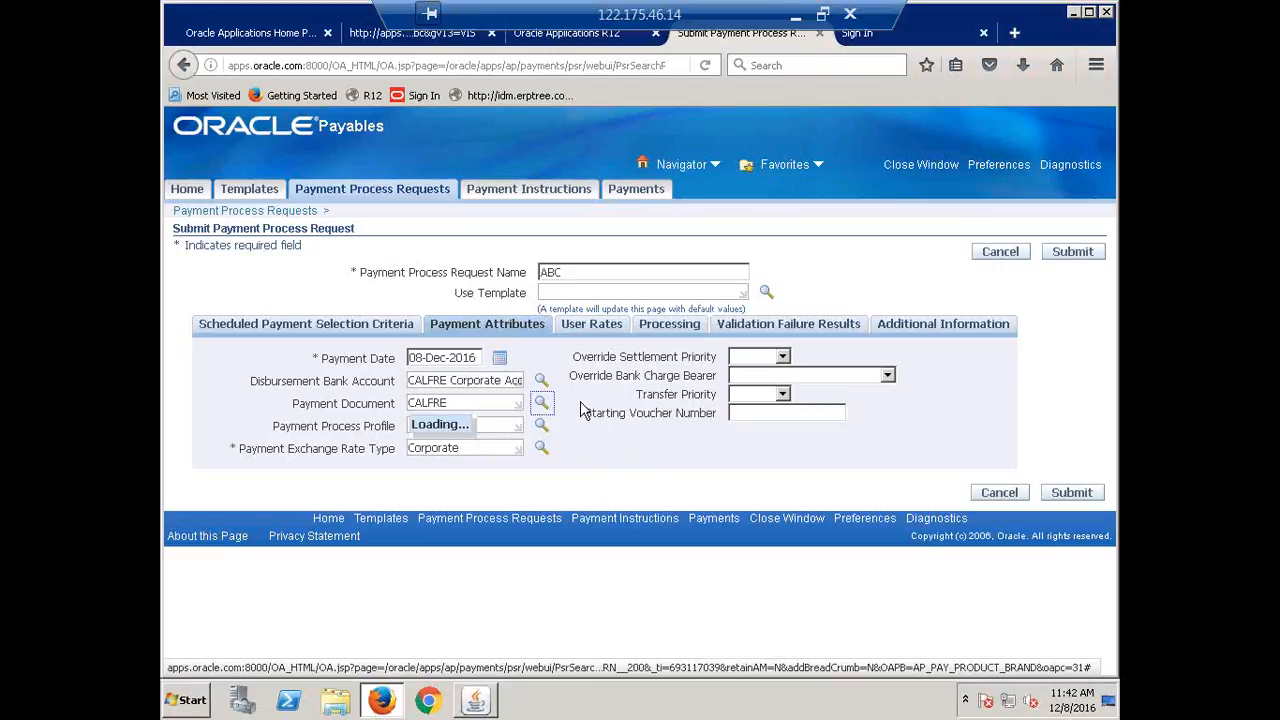
# Clear the Payment Document value and dismiss its search without choosing.
pyautogui.moveTo(440, 402); pyautogui.dragTo(388, 401)
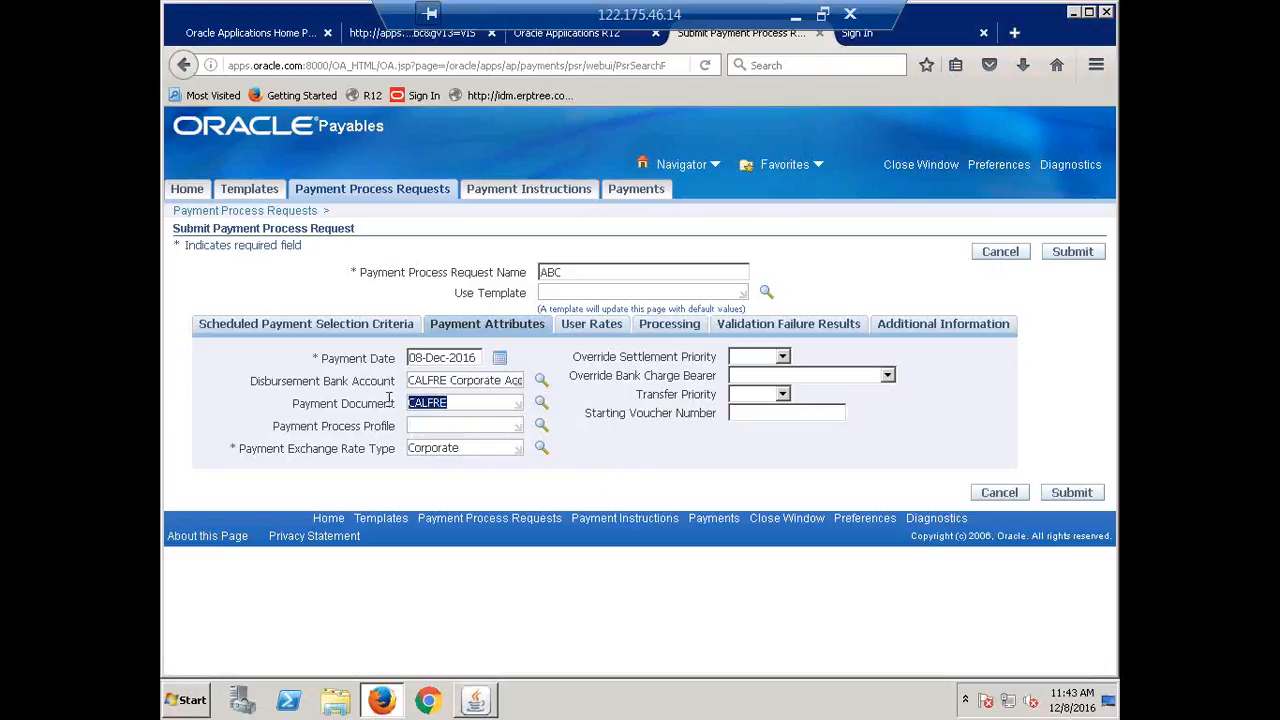
pyautogui.press('BackSpace')
pyautogui.click(539, 404)
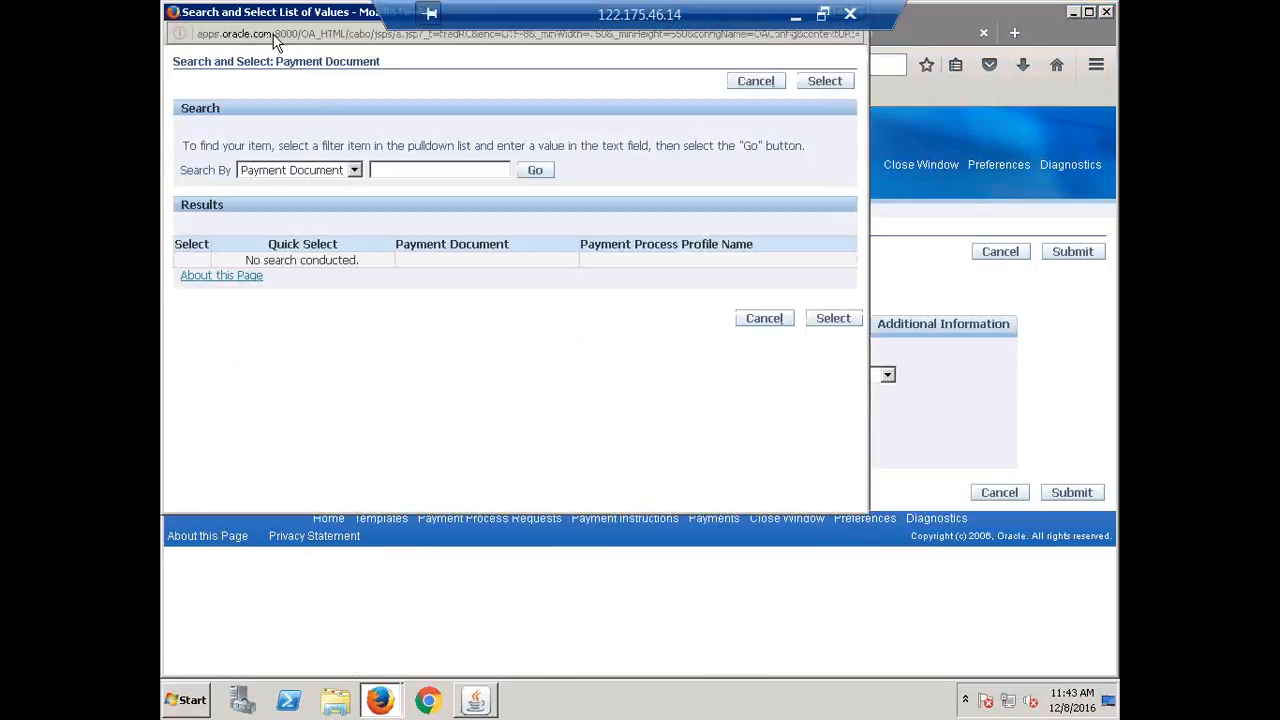
pyautogui.moveTo(282, 16); pyautogui.dragTo(359, 178)
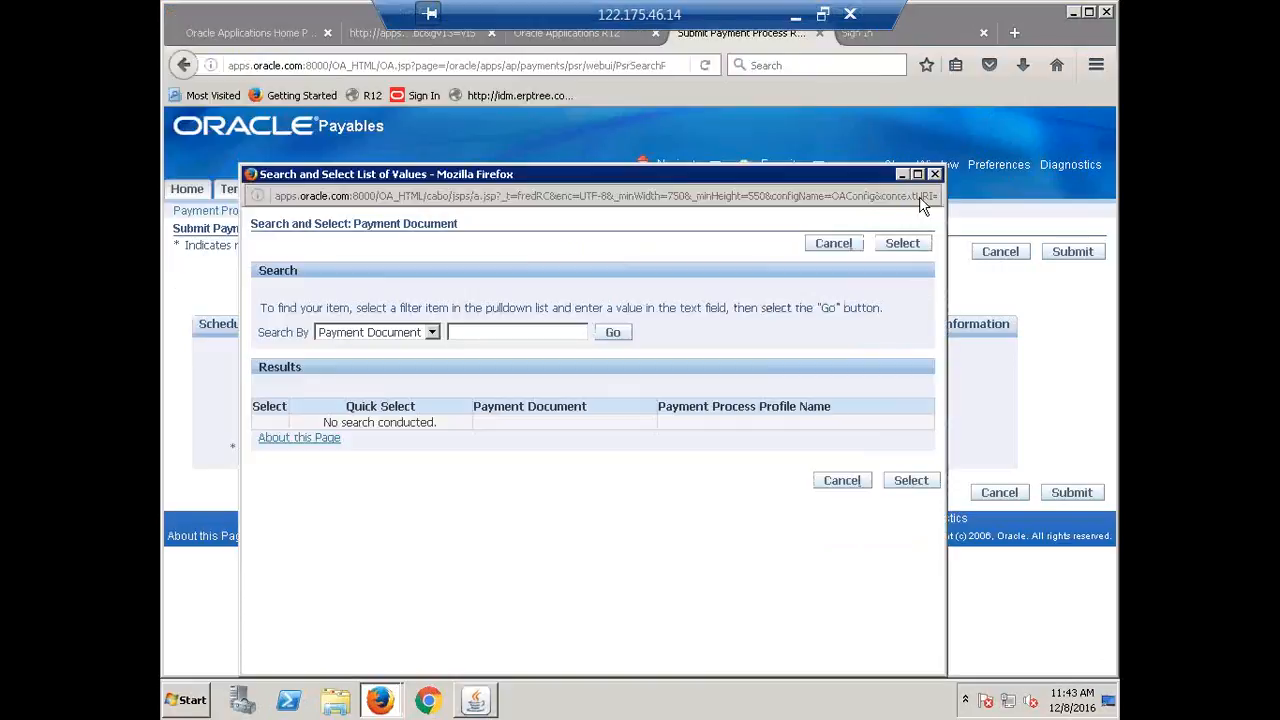
pyautogui.click(935, 174)
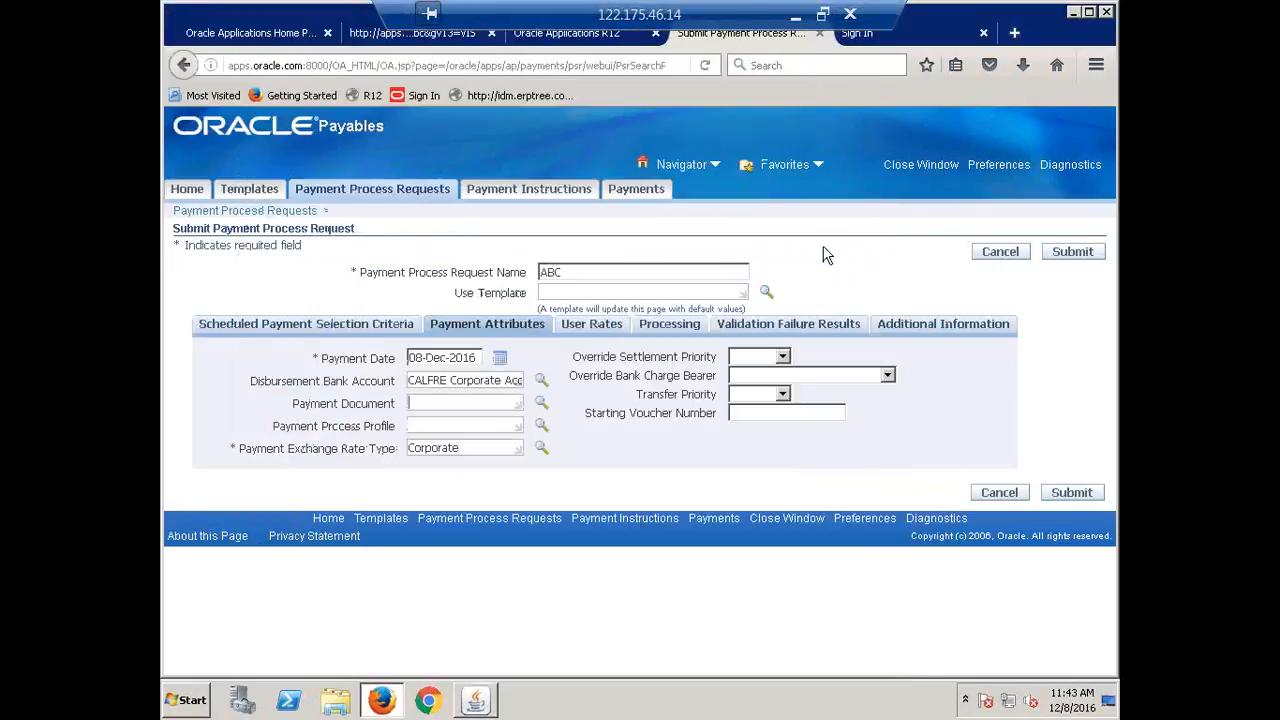
# Set the Payment Process Profile to CALFRE Payment Process Profile.
pyautogui.click(454, 421)
pyautogui.write('CALFRE')
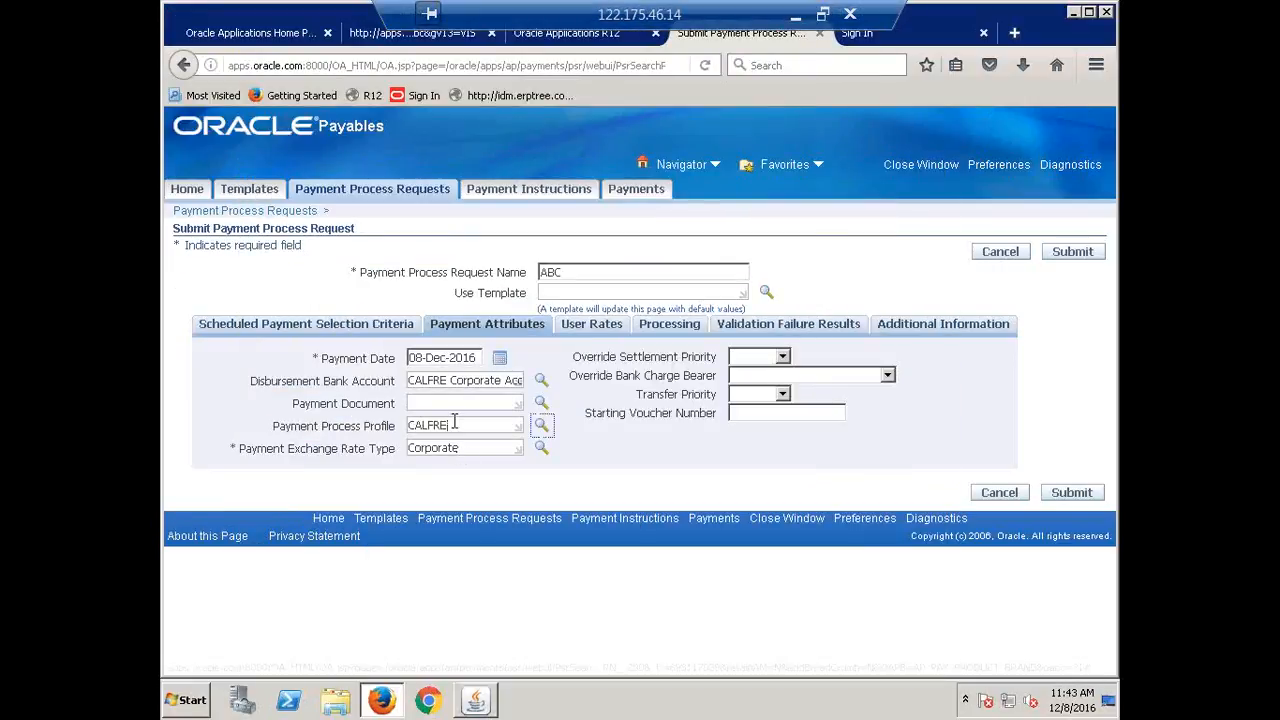
pyautogui.press('Tab')
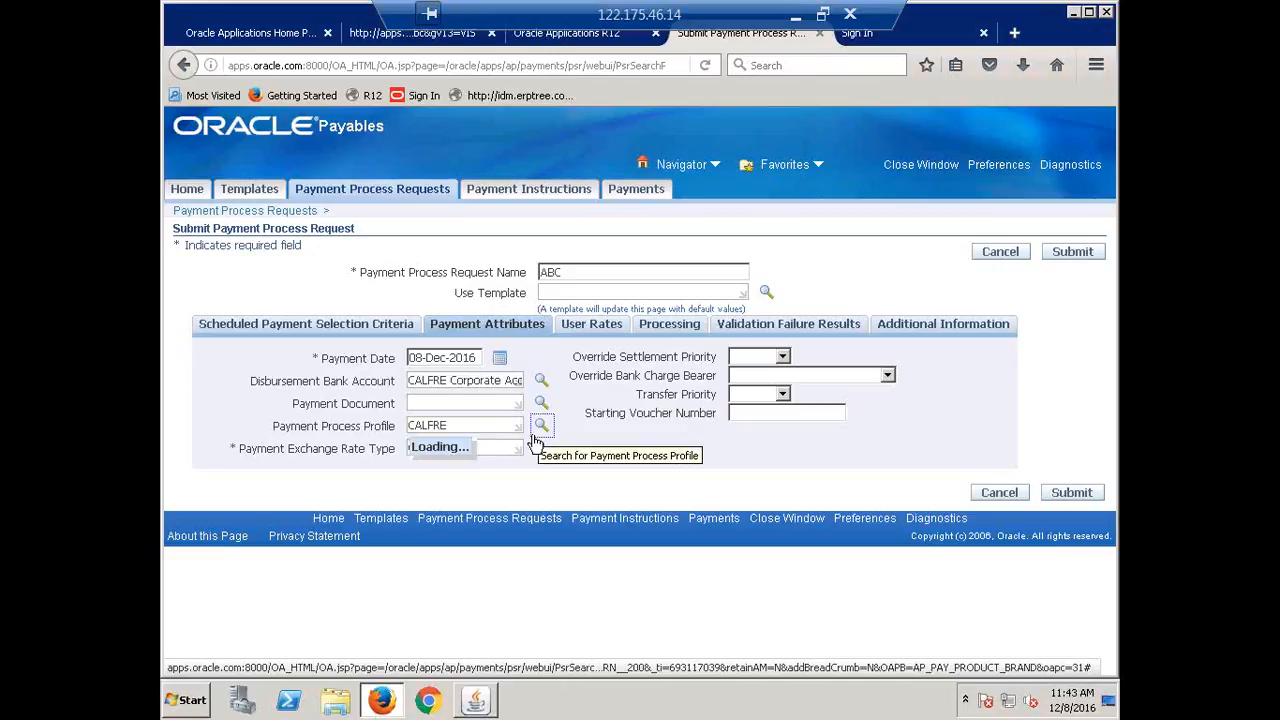
pyautogui.click(537, 438)
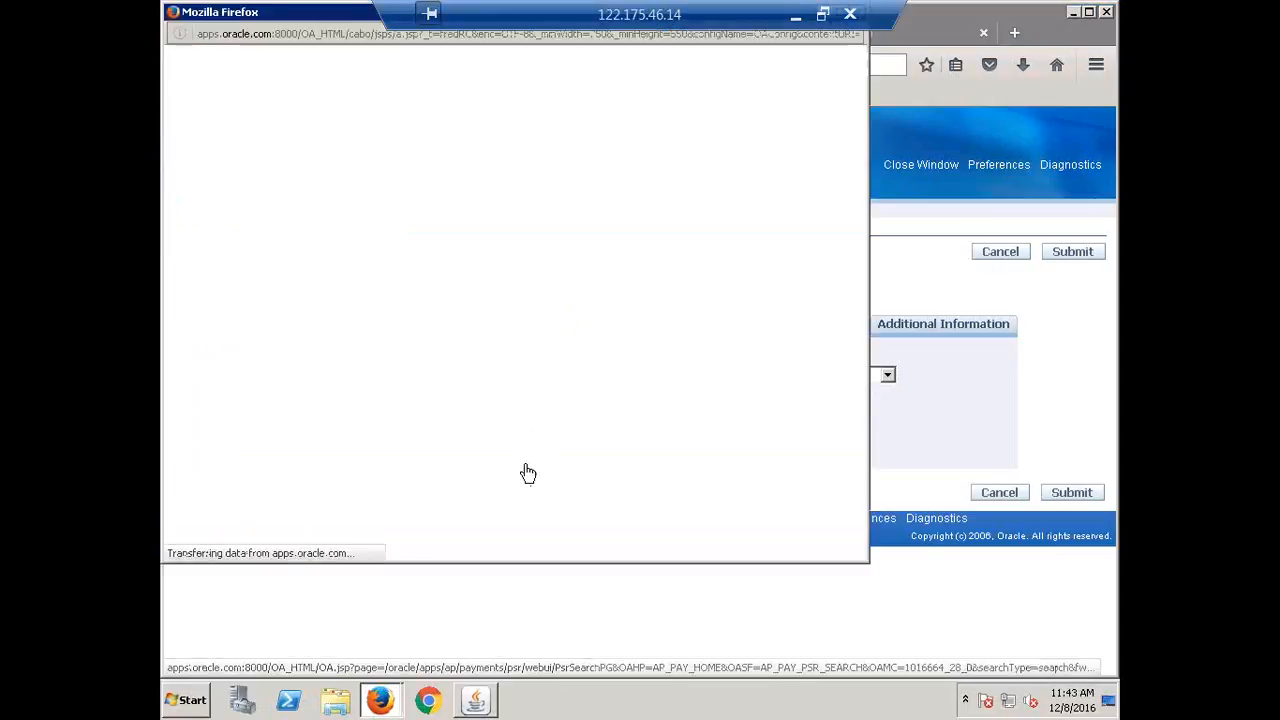
pyautogui.click(308, 265)
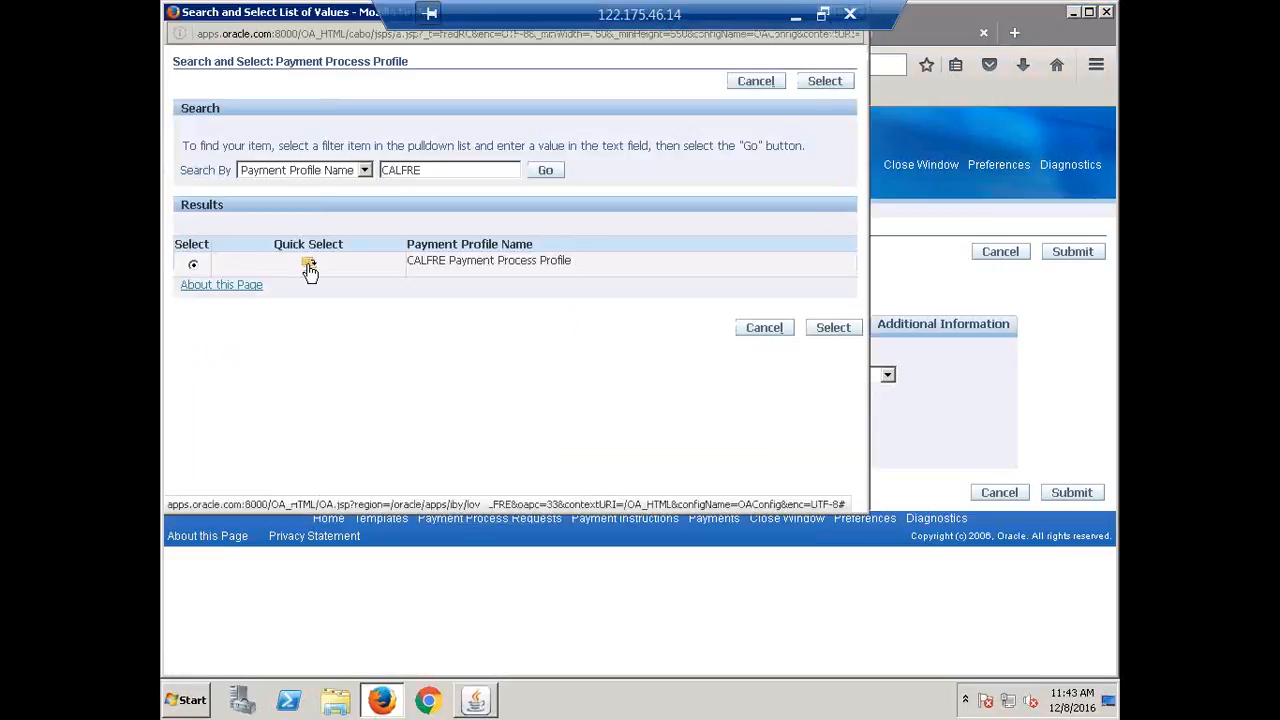
# Choose CALFRE Check as the Payment Document.
pyautogui.click(458, 402)
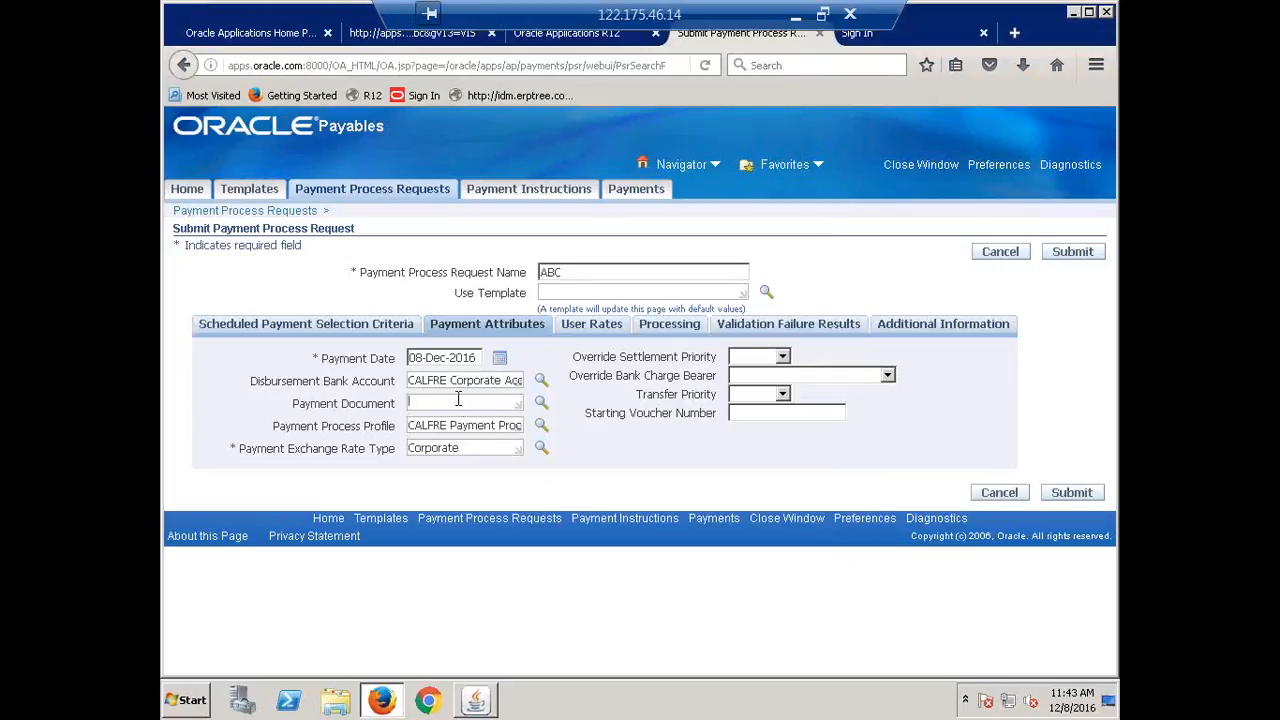
pyautogui.write('CALFRE')
pyautogui.click(540, 404)
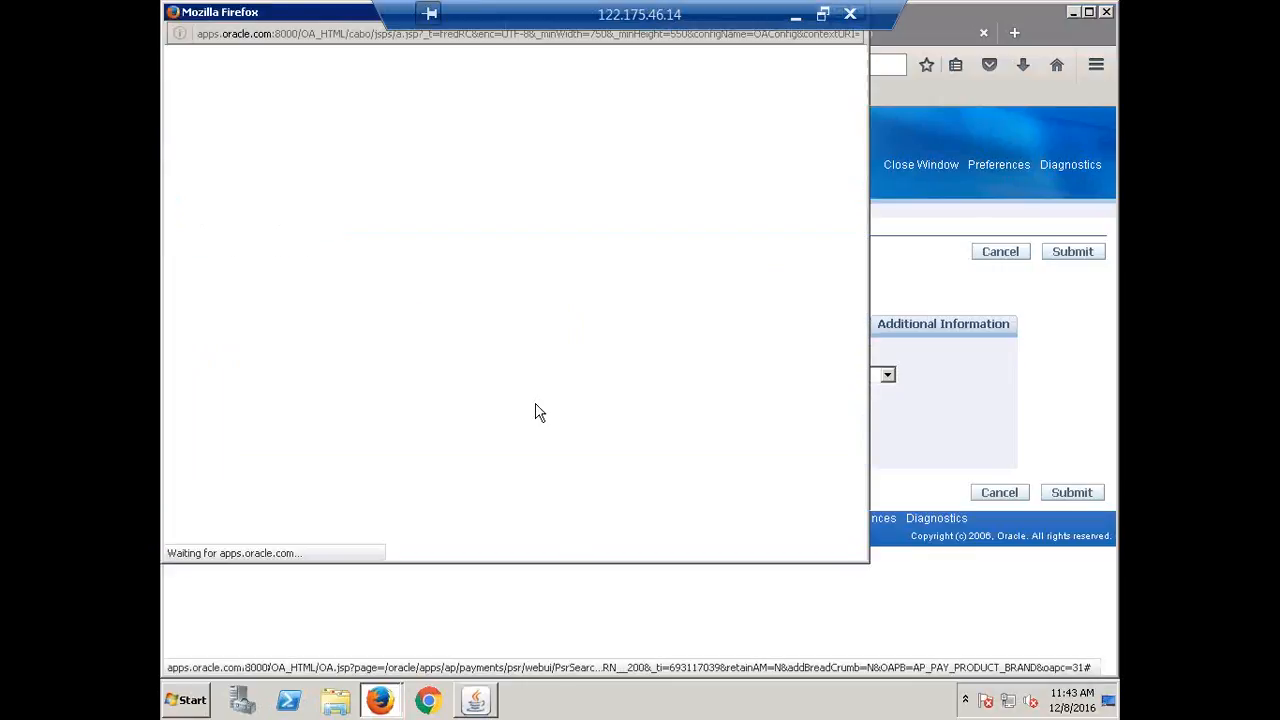
pyautogui.click(278, 263)
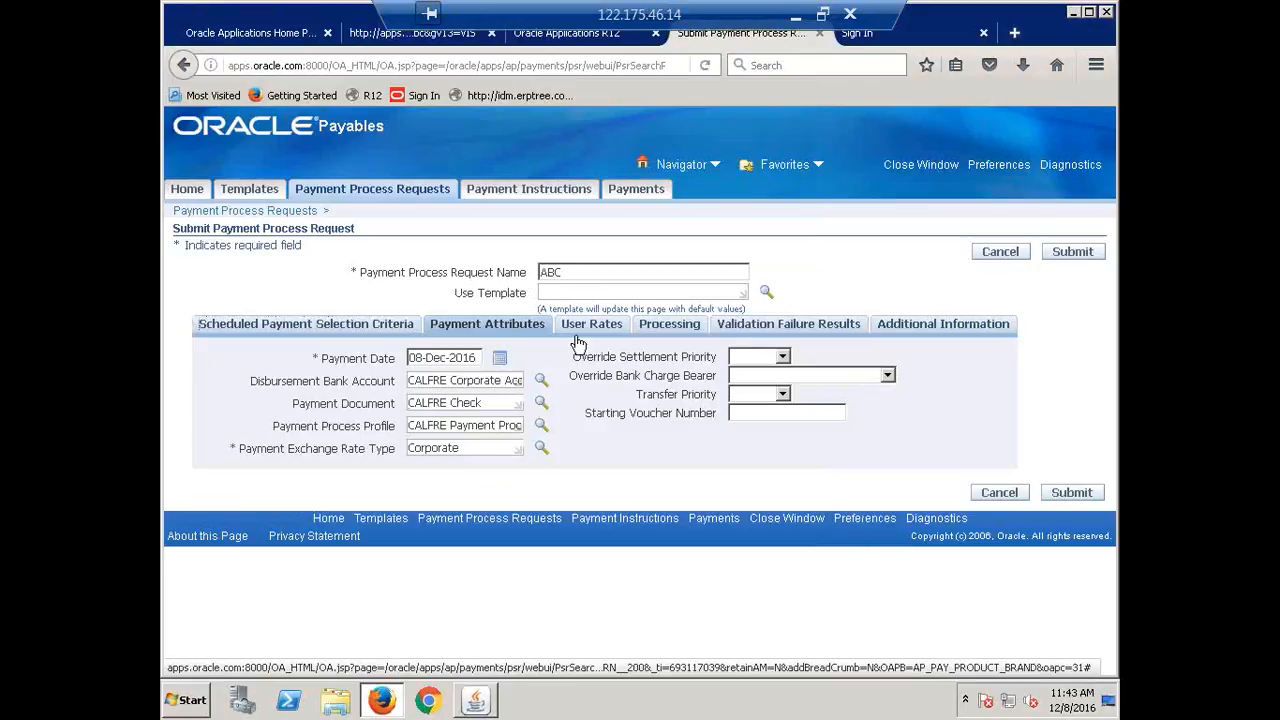
# Review request ABC's processing options, payment attributes and selection criteria, ending on the criteria.
pyautogui.click(665, 326)
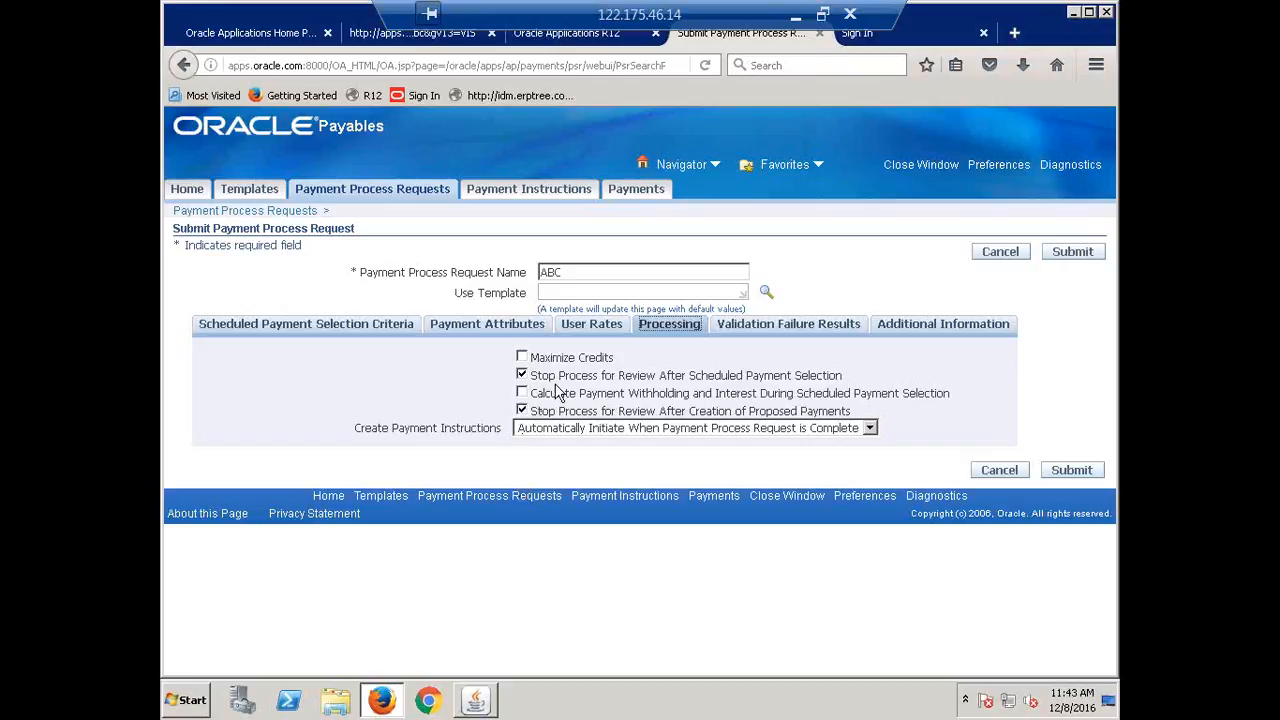
pyautogui.click(462, 326)
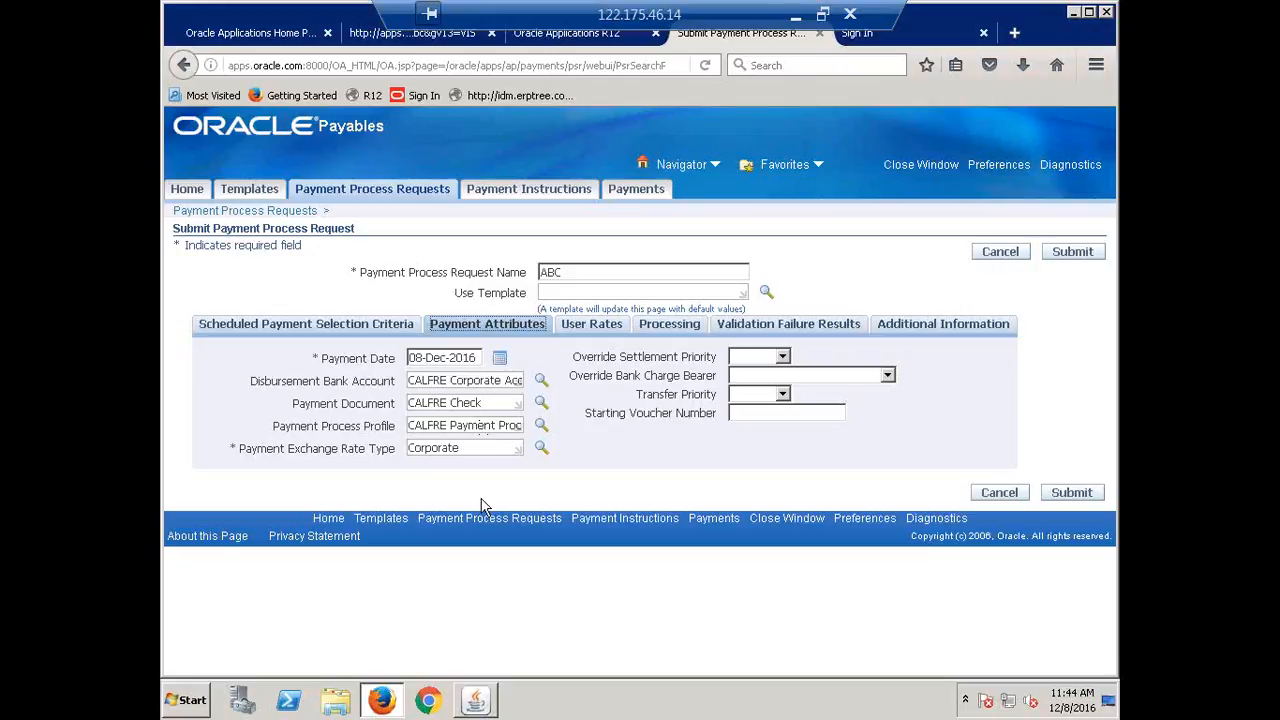
pyautogui.click(288, 330)
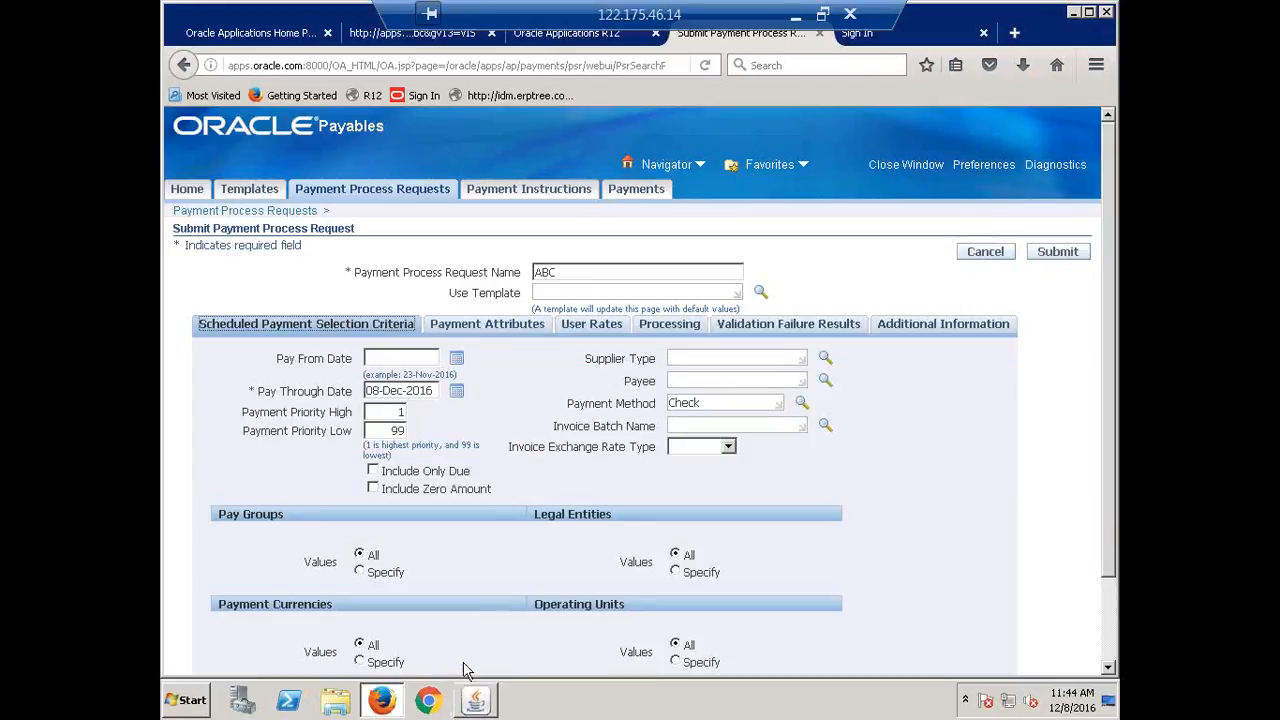
pyautogui.click(671, 326)
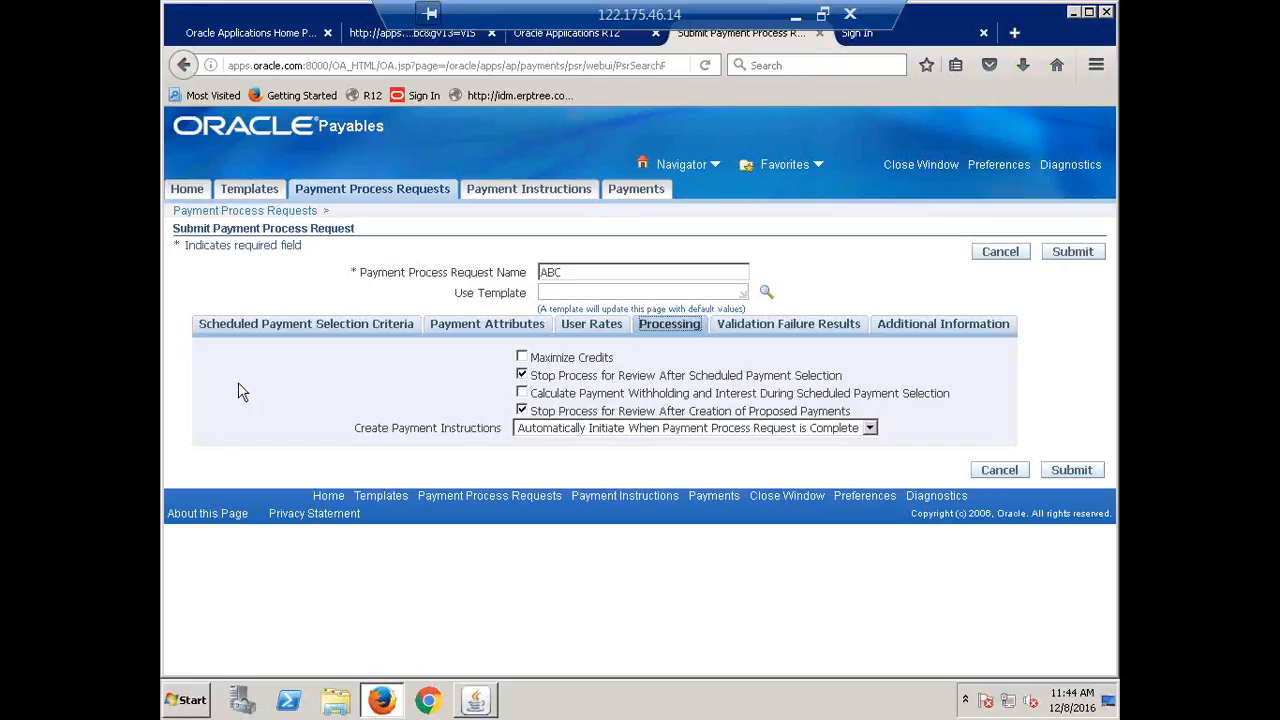
pyautogui.click(306, 327)
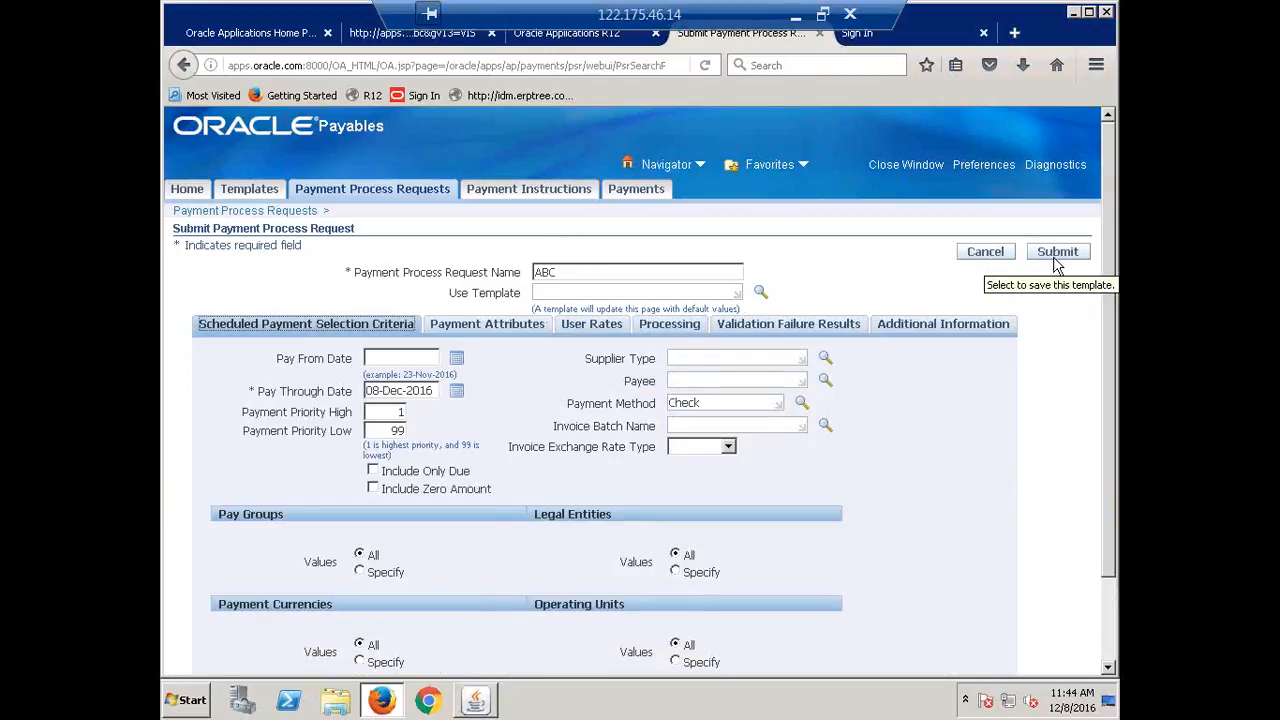
# Cancel request ABC without submitting and go to Payment Process Request Templates.
pyautogui.click(979, 255)
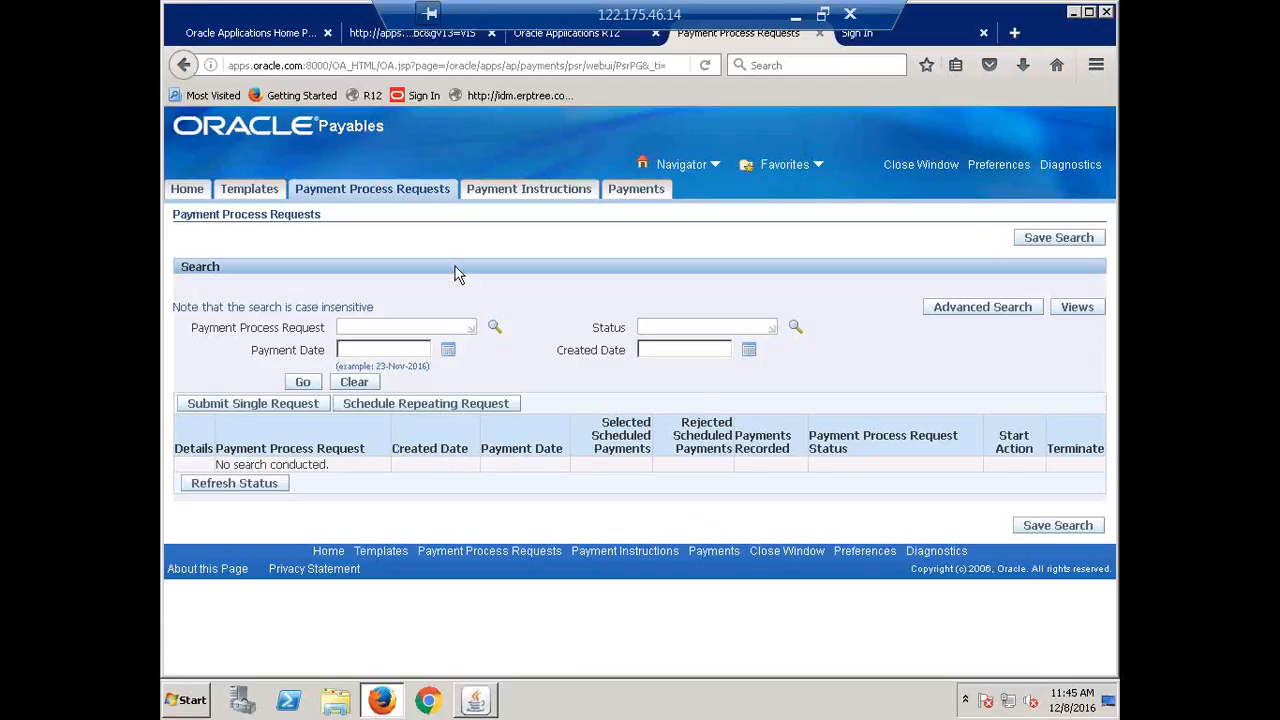
pyautogui.click(249, 189)
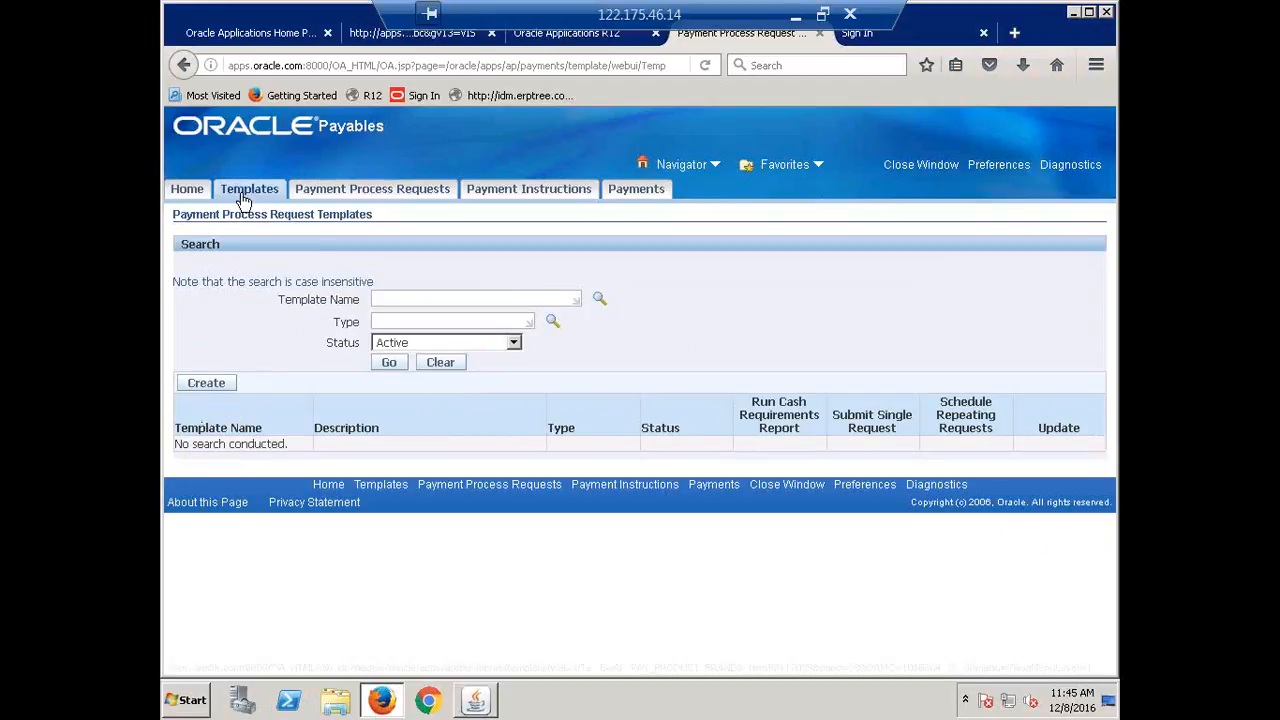
# Create a payment request template named 'CALFRE Payment Template' with Payment Method Check.
pyautogui.click(207, 386)
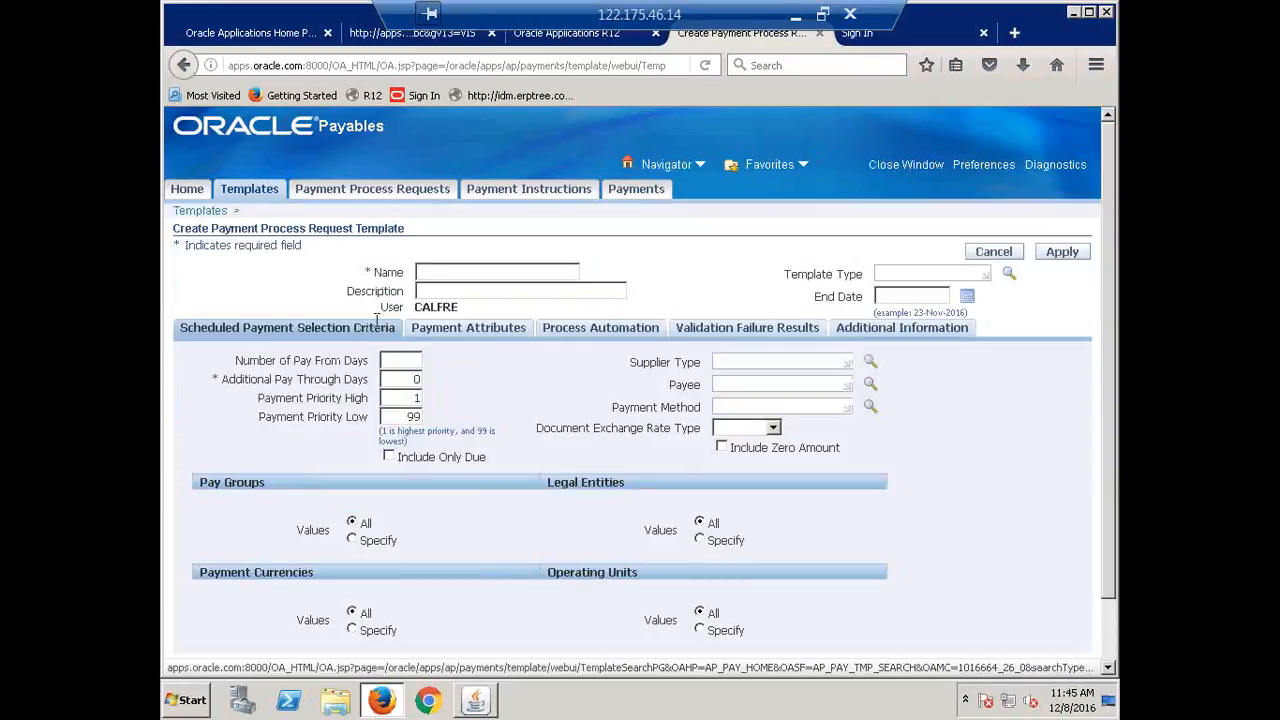
pyautogui.write('CA')
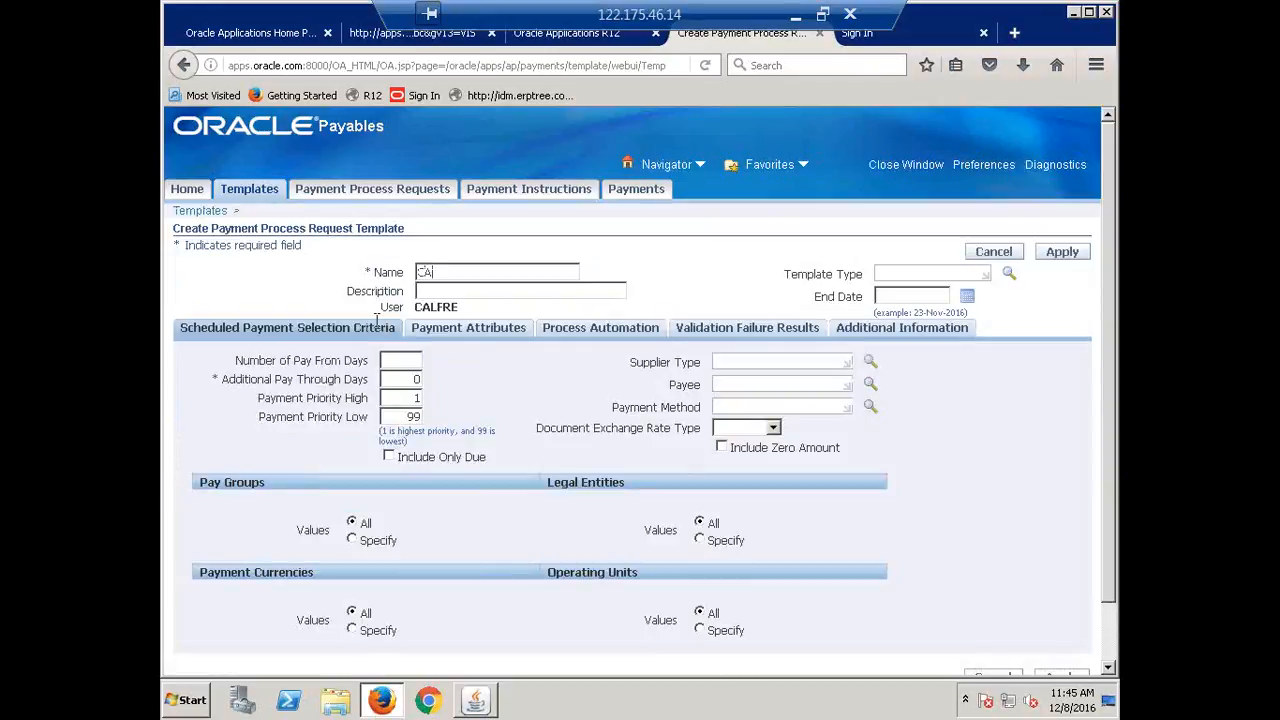
pyautogui.write('LFRE Payment Tblplate')
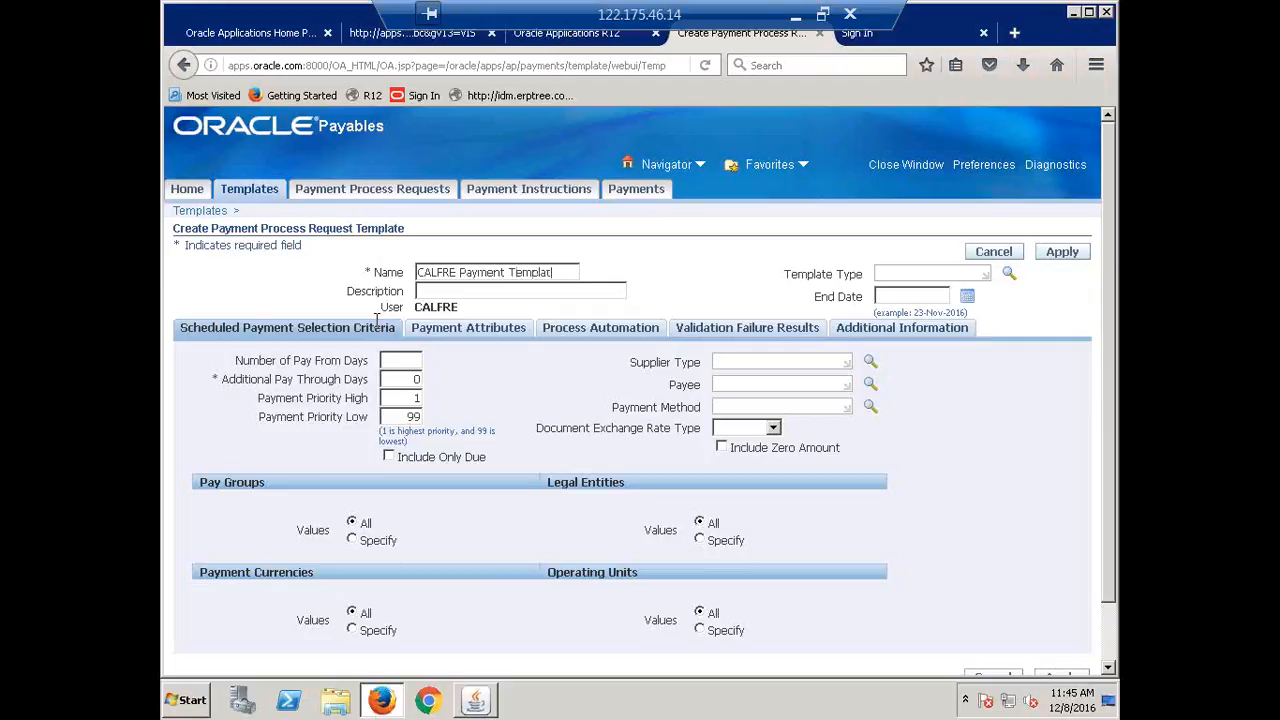
pyautogui.press('Tab')
pyautogui.write('Check')
pyautogui.press('Tab')
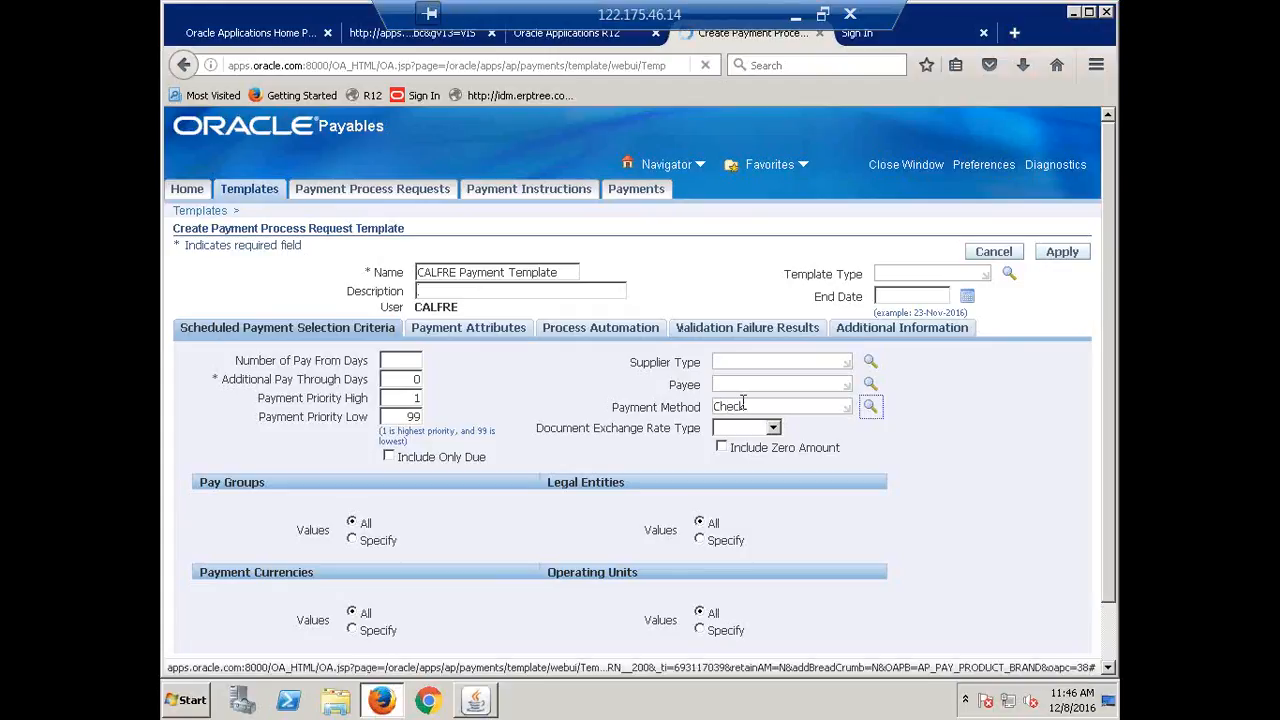
pyautogui.click(454, 337)
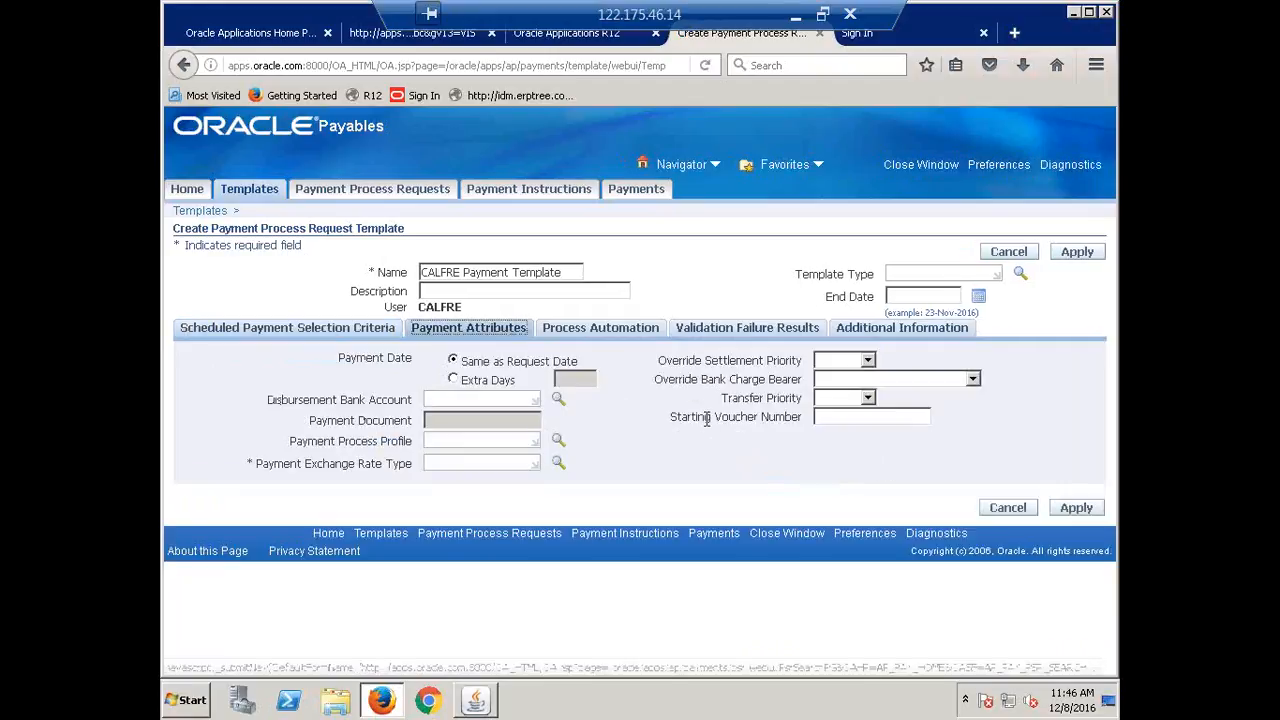
# Set the template's disbursement bank account to CALFRE Corporate Account.
pyautogui.click(459, 400)
pyautogui.write('calf')
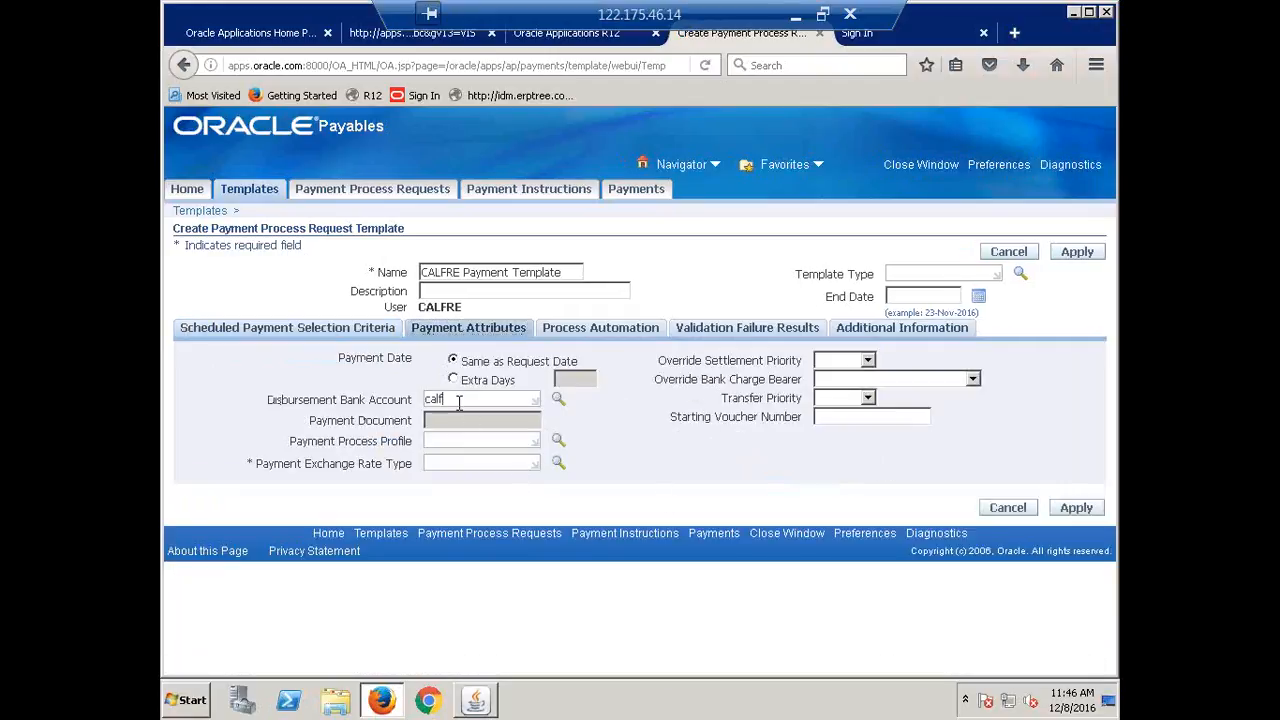
pyautogui.write('re')
pyautogui.click(558, 399)
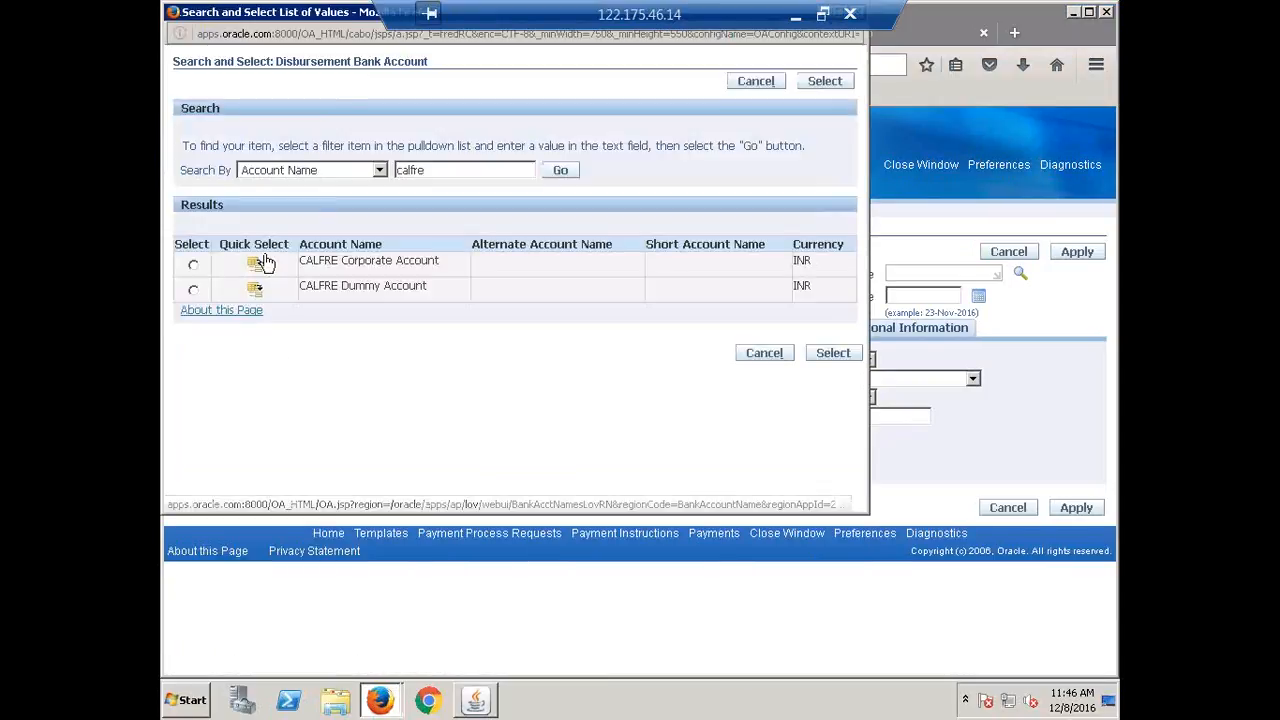
pyautogui.click(257, 262)
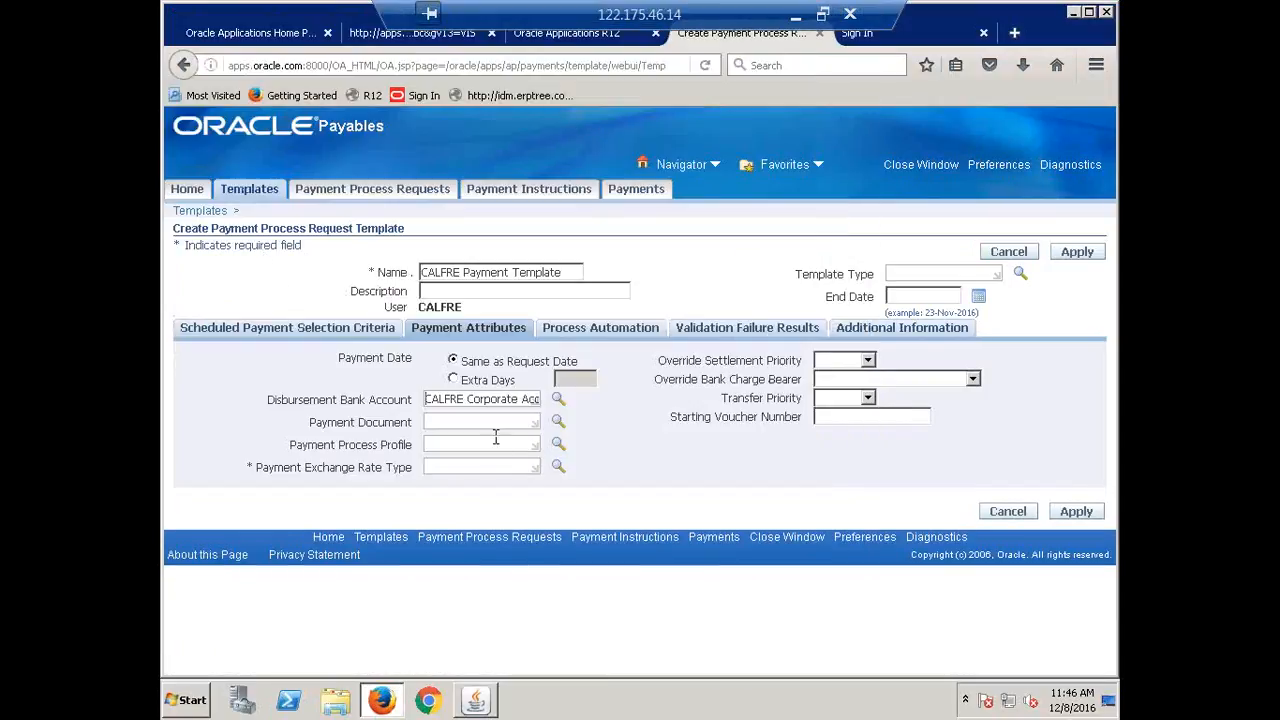
pyautogui.press('Tab')
# Choose payment document CALFRE Check with CALFRE Payment Process Profile and Corporate exchange rate type.
pyautogui.write('calfre')
pyautogui.click(558, 421)
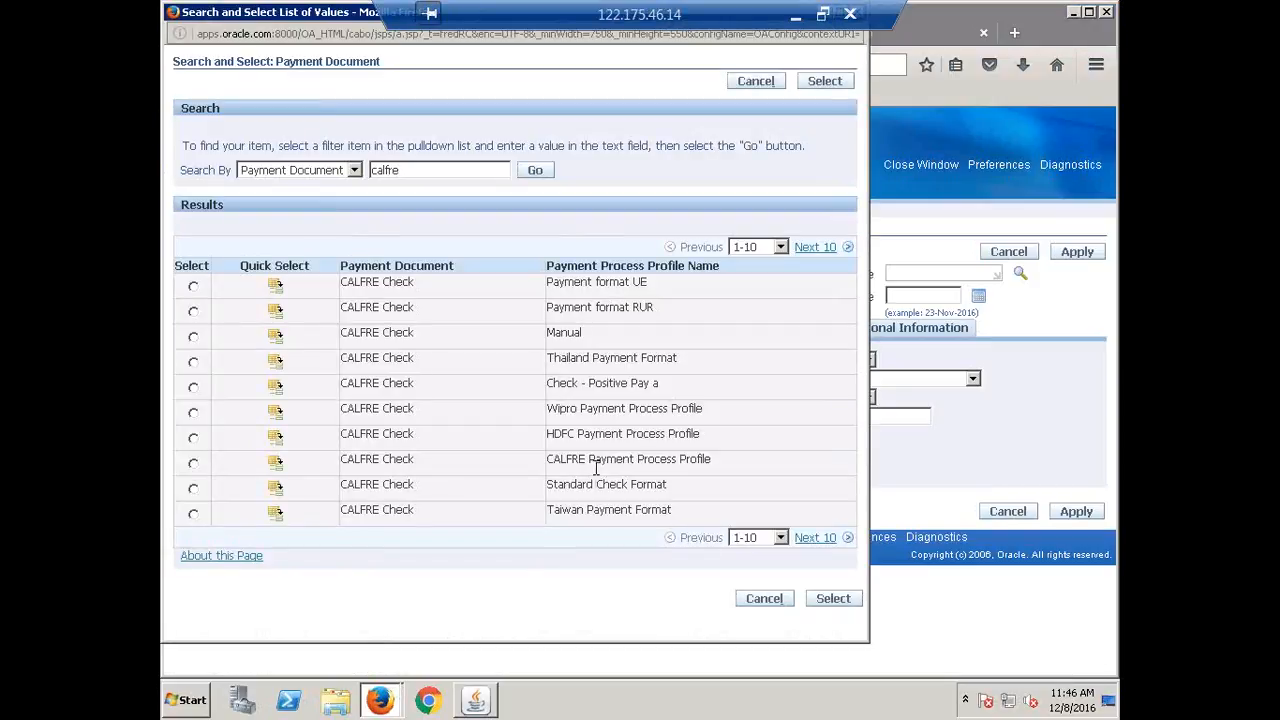
pyautogui.click(276, 465)
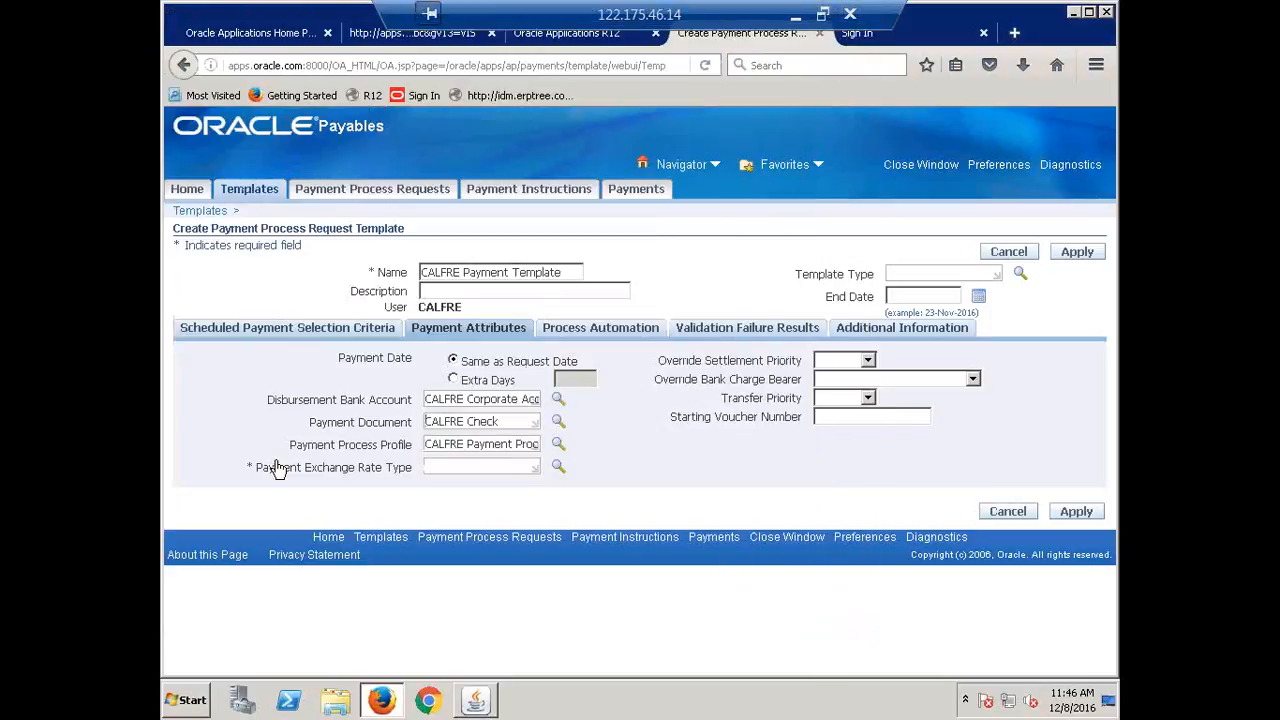
pyautogui.click(473, 467)
pyautogui.write('Co')
pyautogui.press('Tab')
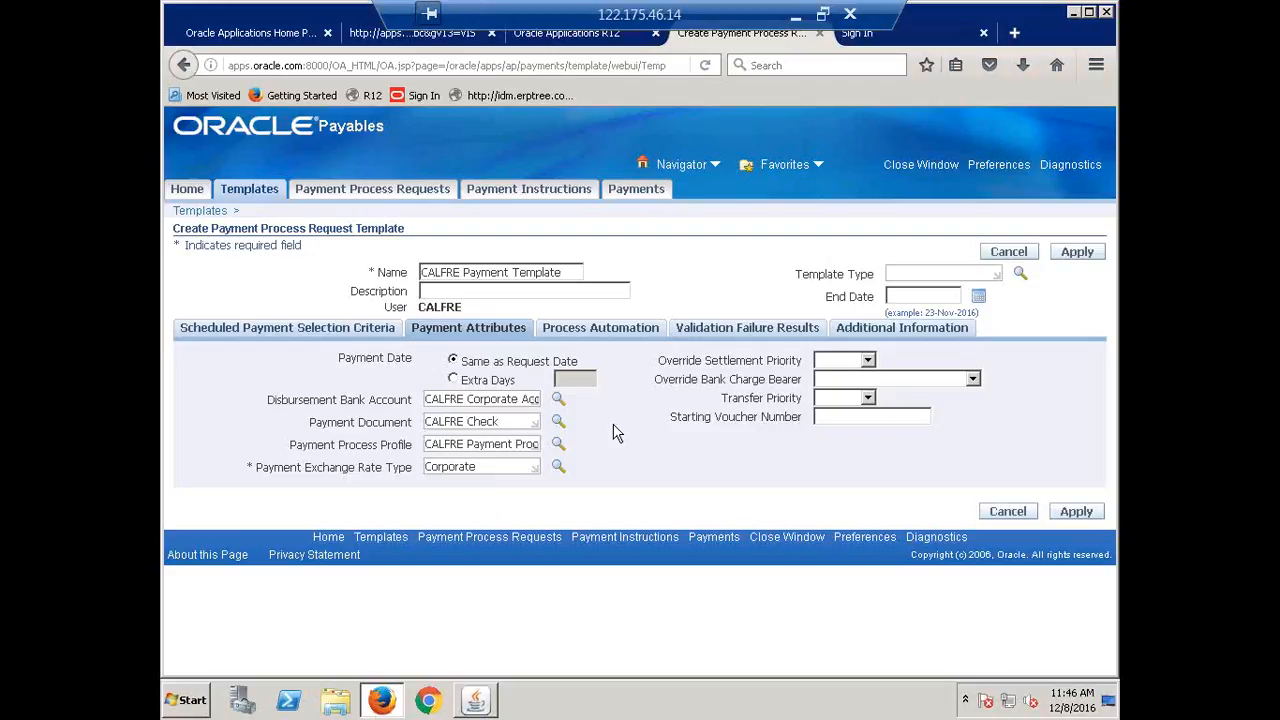
# Enable stop-for-review after payment selection and after proposed payments, then save the template.
pyautogui.click(602, 331)
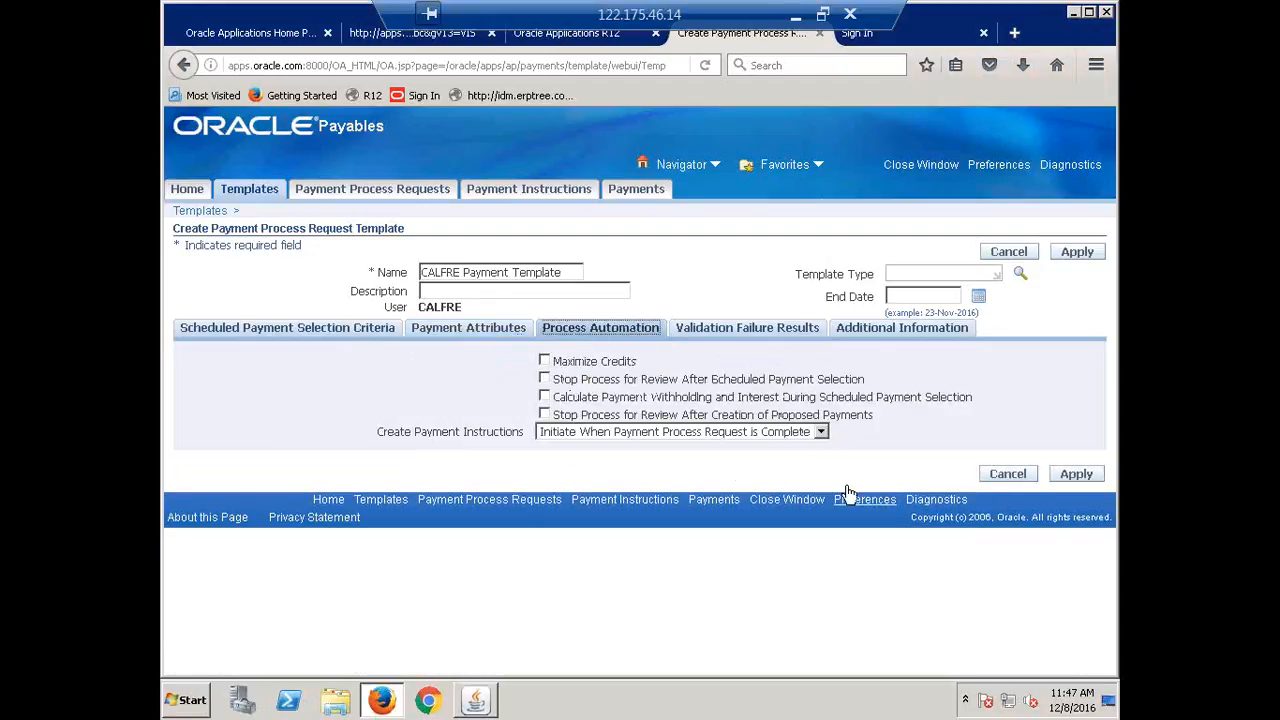
pyautogui.click(545, 380)
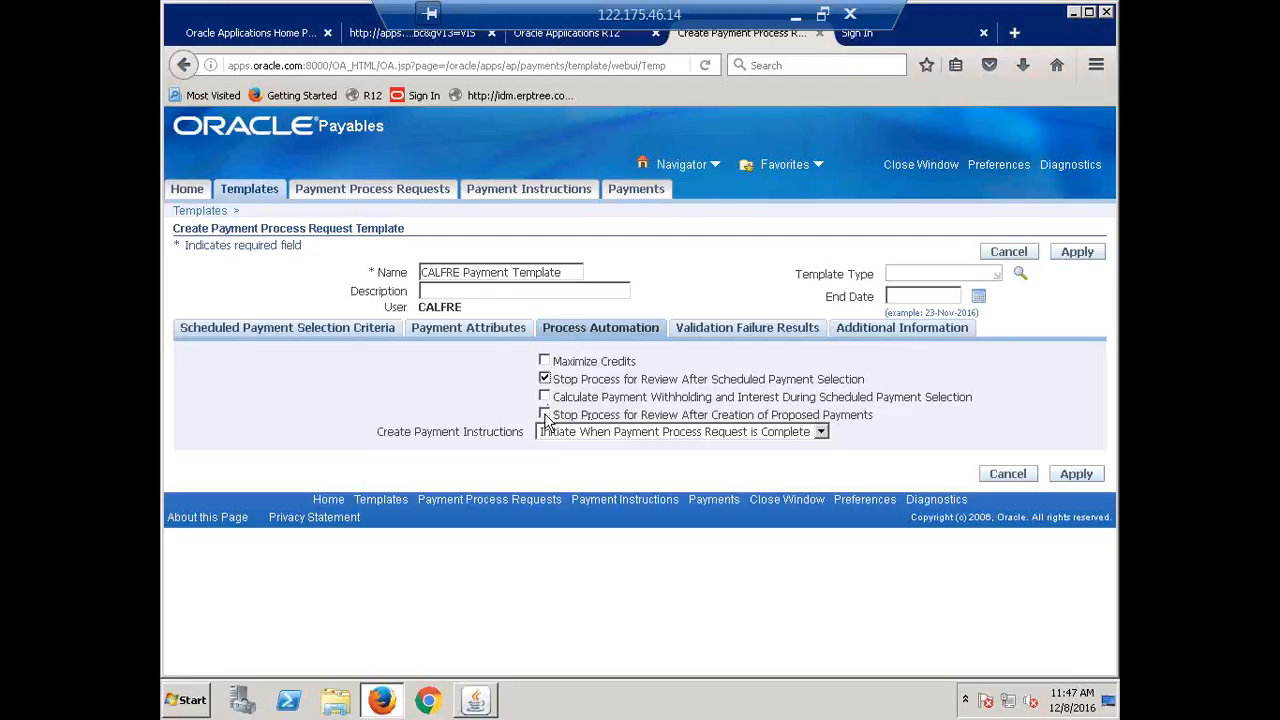
pyautogui.click(544, 414)
pyautogui.moveTo(553, 379); pyautogui.dragTo(879, 386)
pyautogui.click(994, 390)
pyautogui.click(1077, 474)
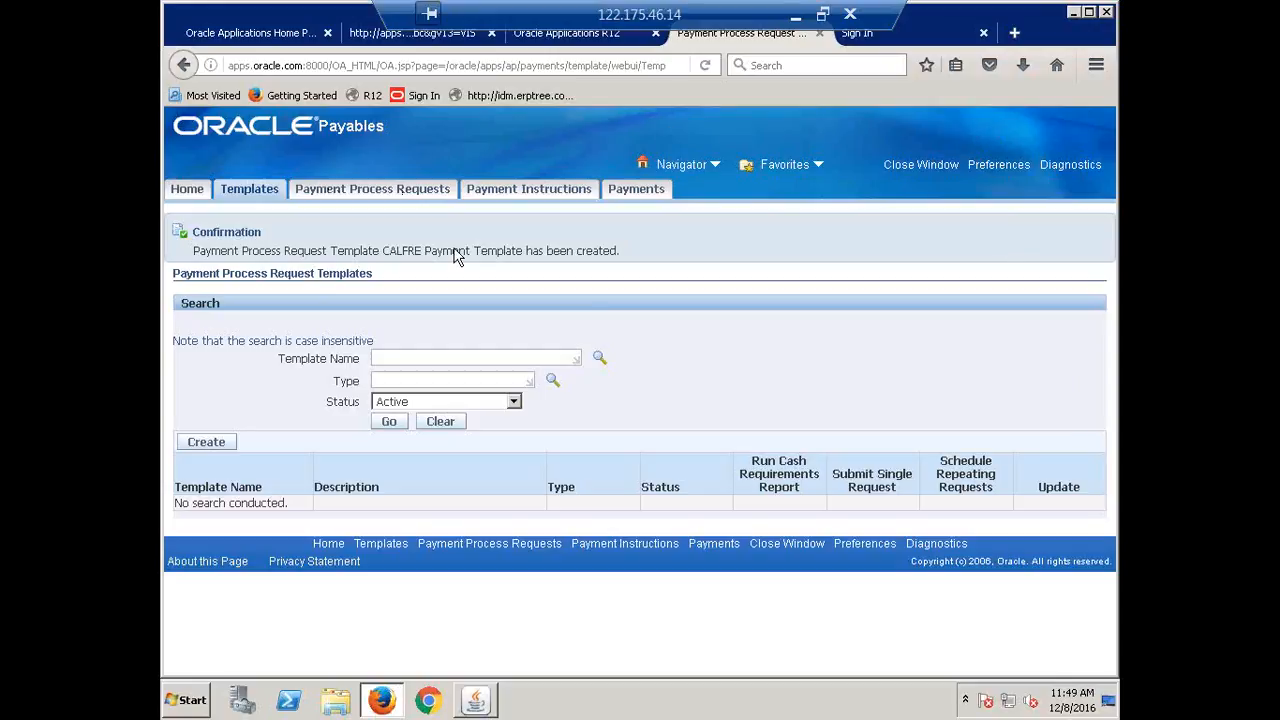
# Start a new single payment process request from the Payment Process Requests page.
pyautogui.click(372, 190)
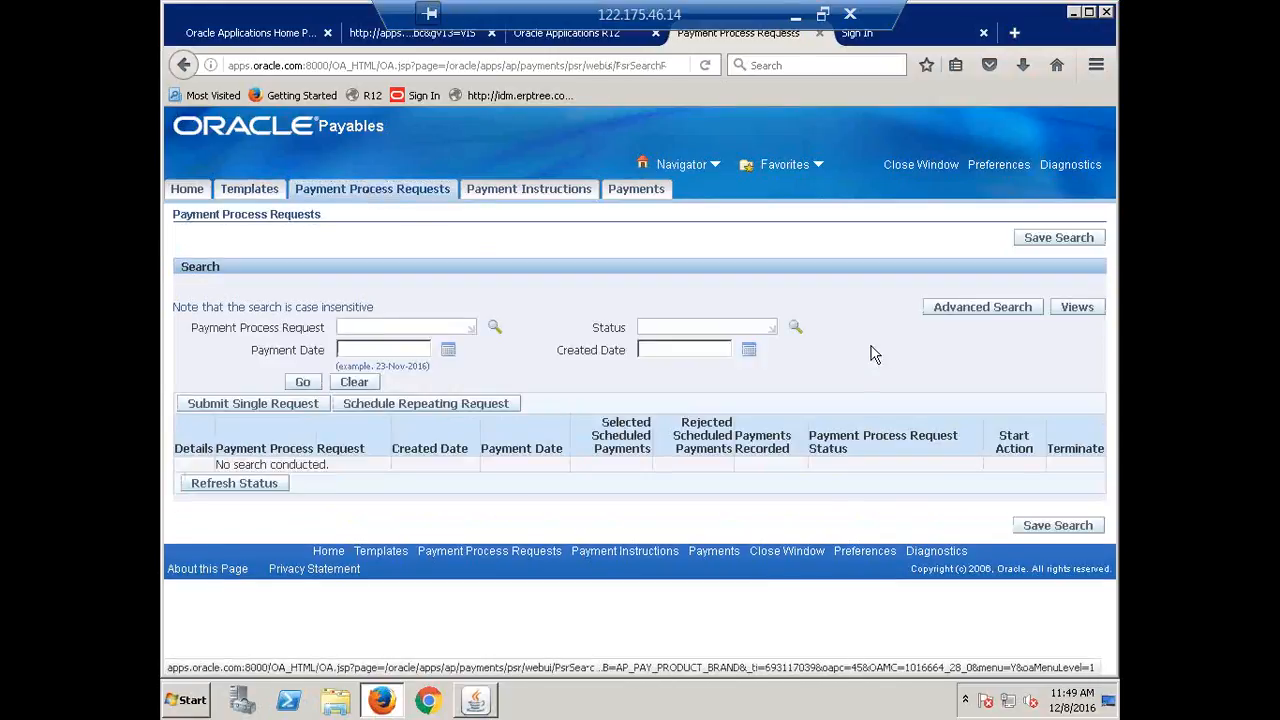
pyautogui.click(238, 410)
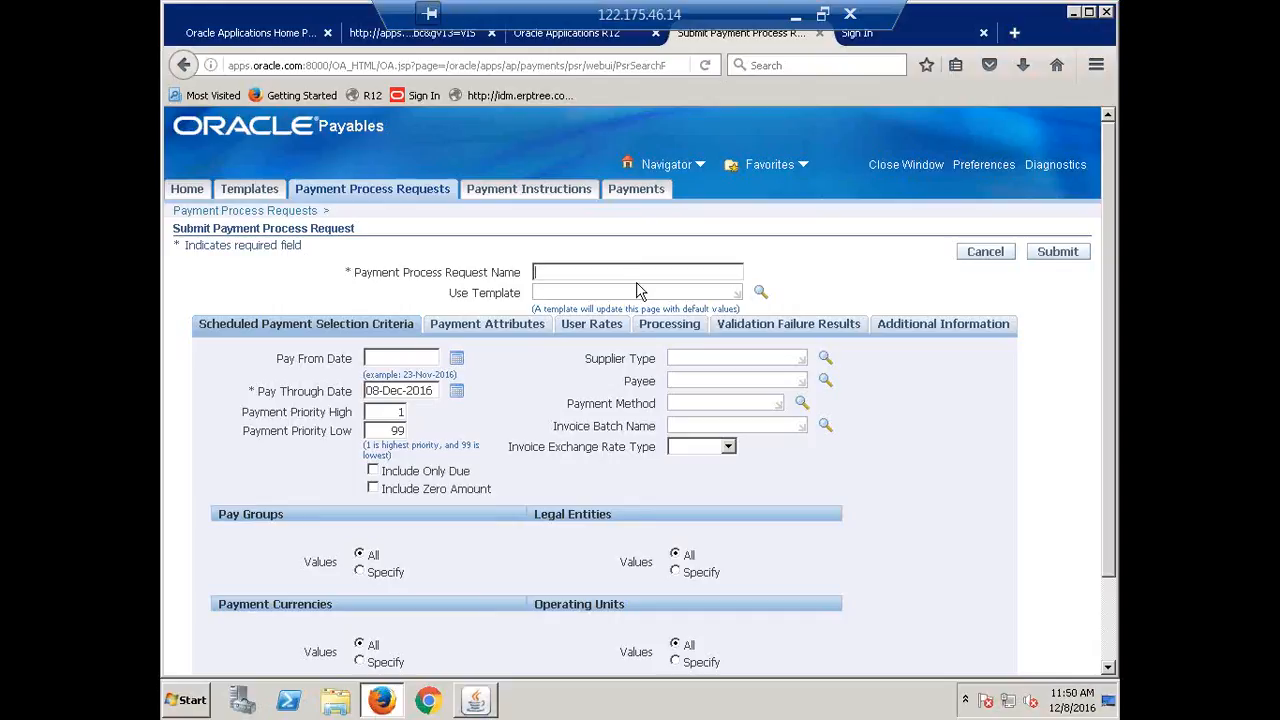
# Name the request 'CALFRE Payment Process Request' and apply the CALFRE Payment Template to it.
pyautogui.write('CALFRE')
pyautogui.write("';")
pyautogui.write('Payment')
pyautogui.write(' Process Re')
pyautogui.write('quest')
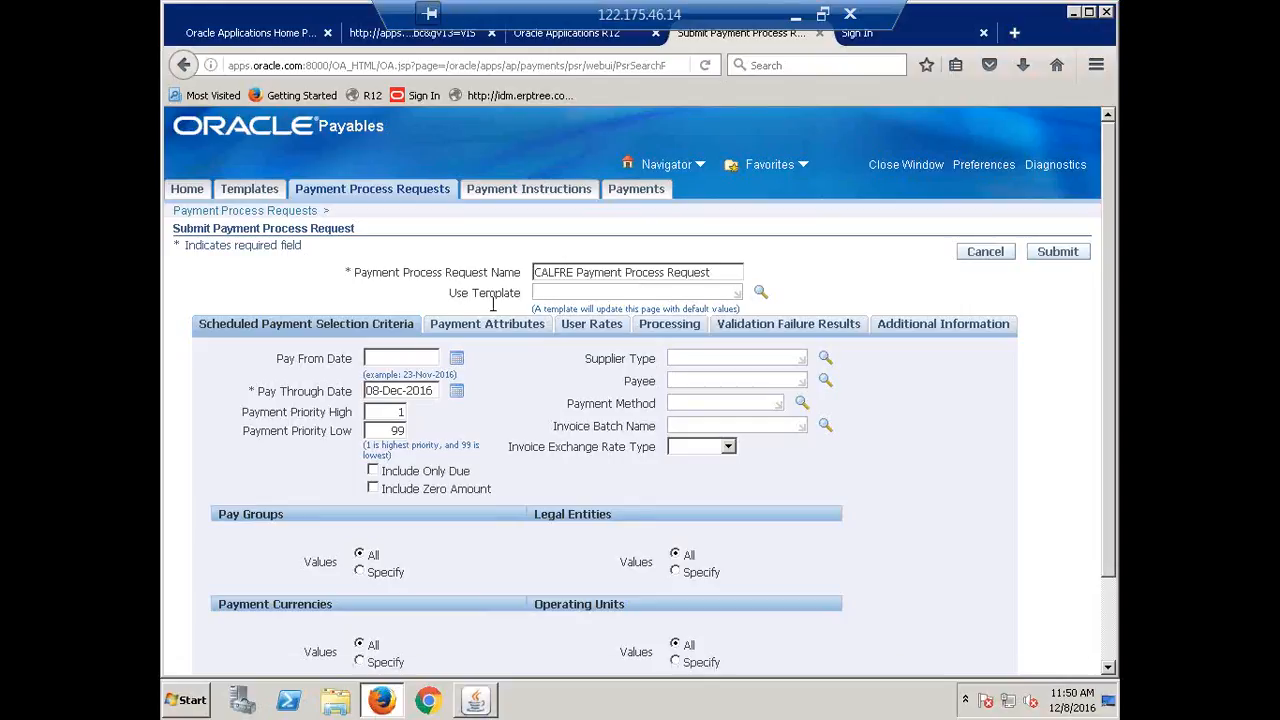
pyautogui.click(556, 294)
pyautogui.write('calfre')
pyautogui.press('Tab')
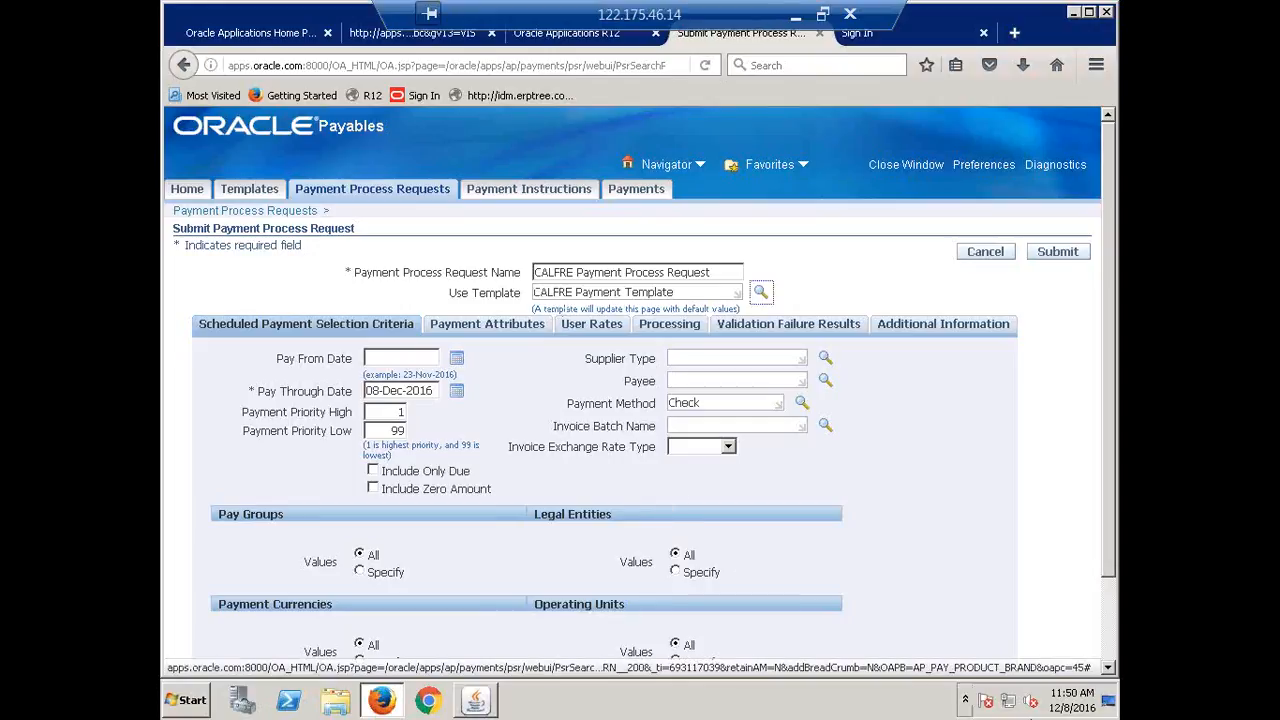
pyautogui.click(716, 402)
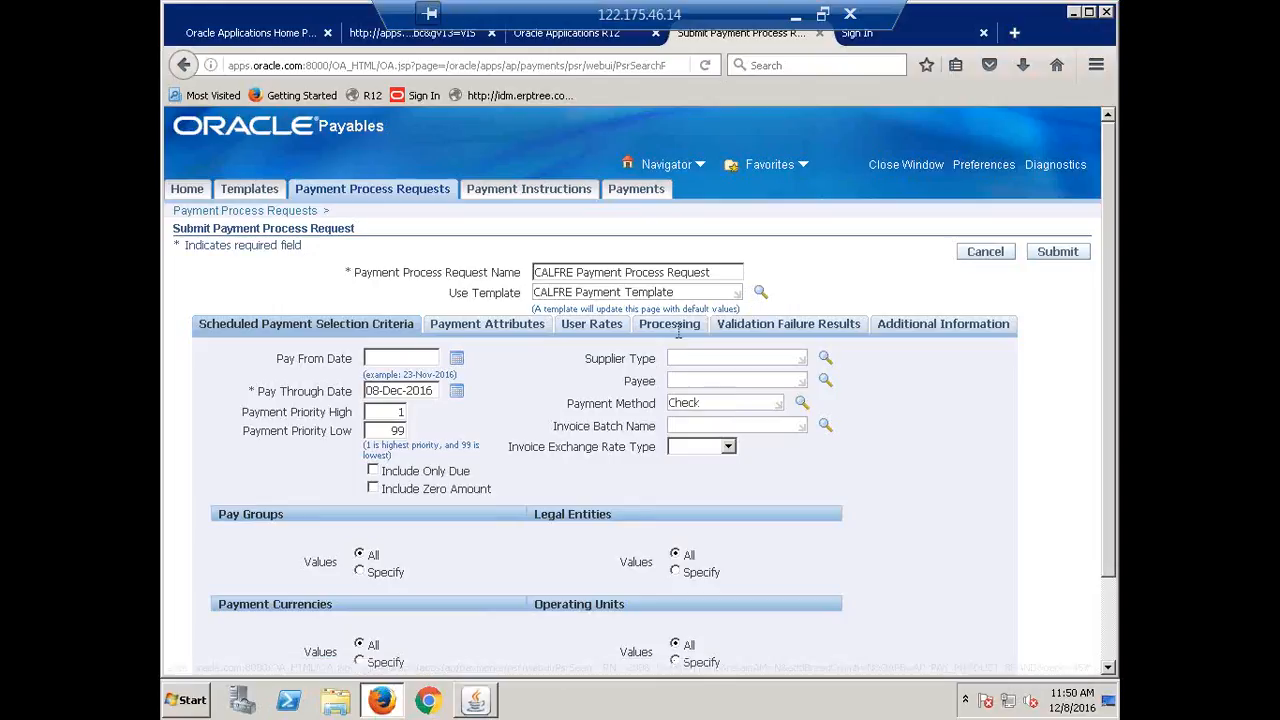
pyautogui.write(',')
pyautogui.click(489, 334)
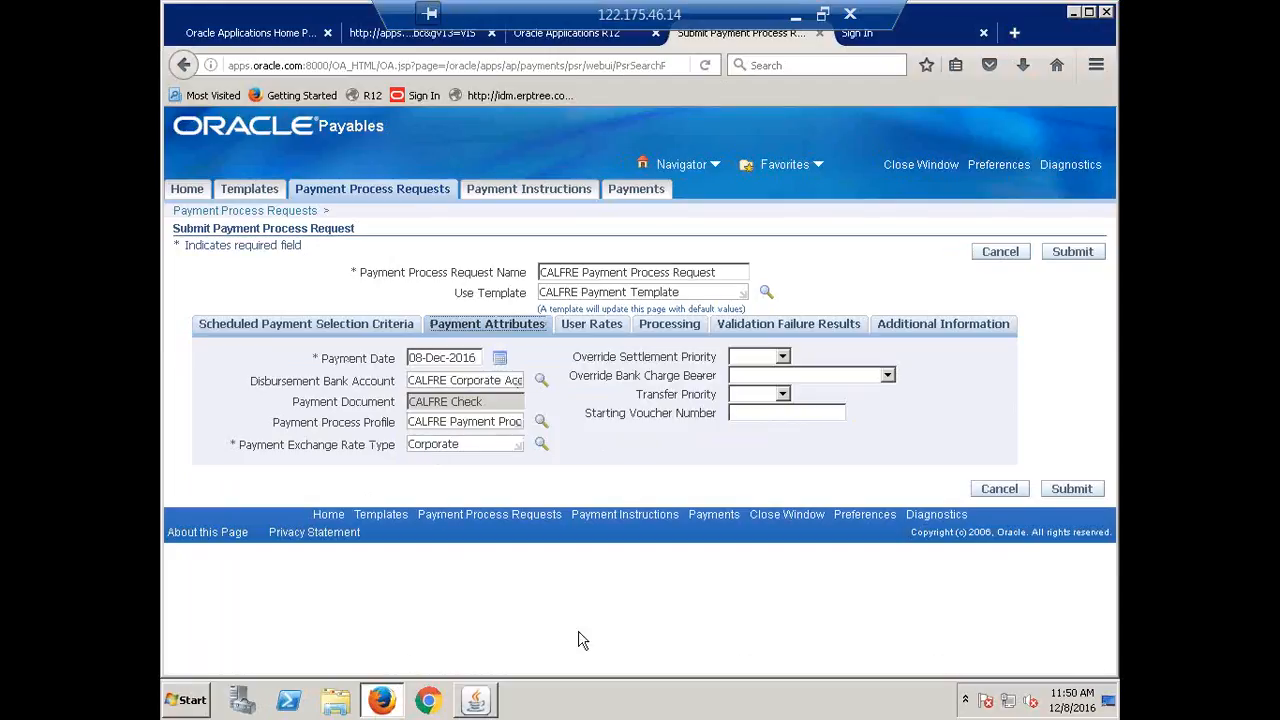
# Review the request's processing options, including withholding and interest, then submit the CALFRE request.
pyautogui.click(668, 332)
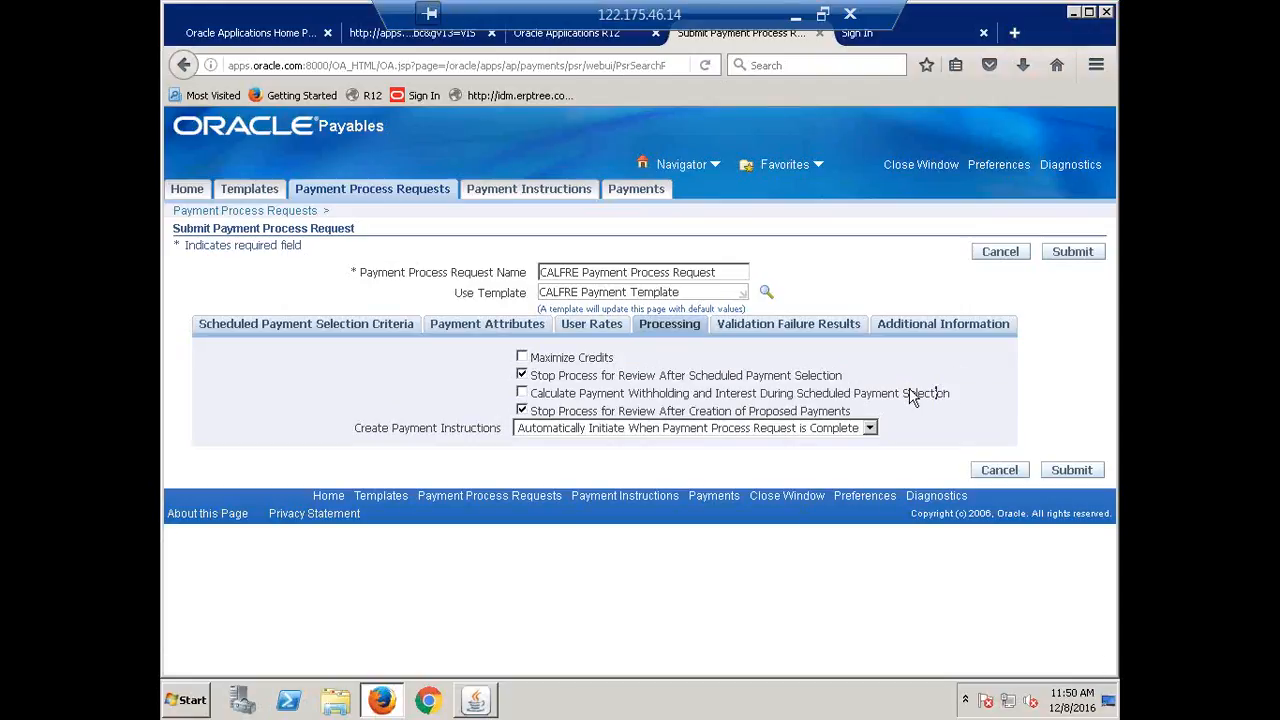
pyautogui.tripleClick(912, 396)
pyautogui.click(928, 452)
pyautogui.tripleClick(899, 395)
pyautogui.click(903, 402)
pyautogui.click(1072, 255)
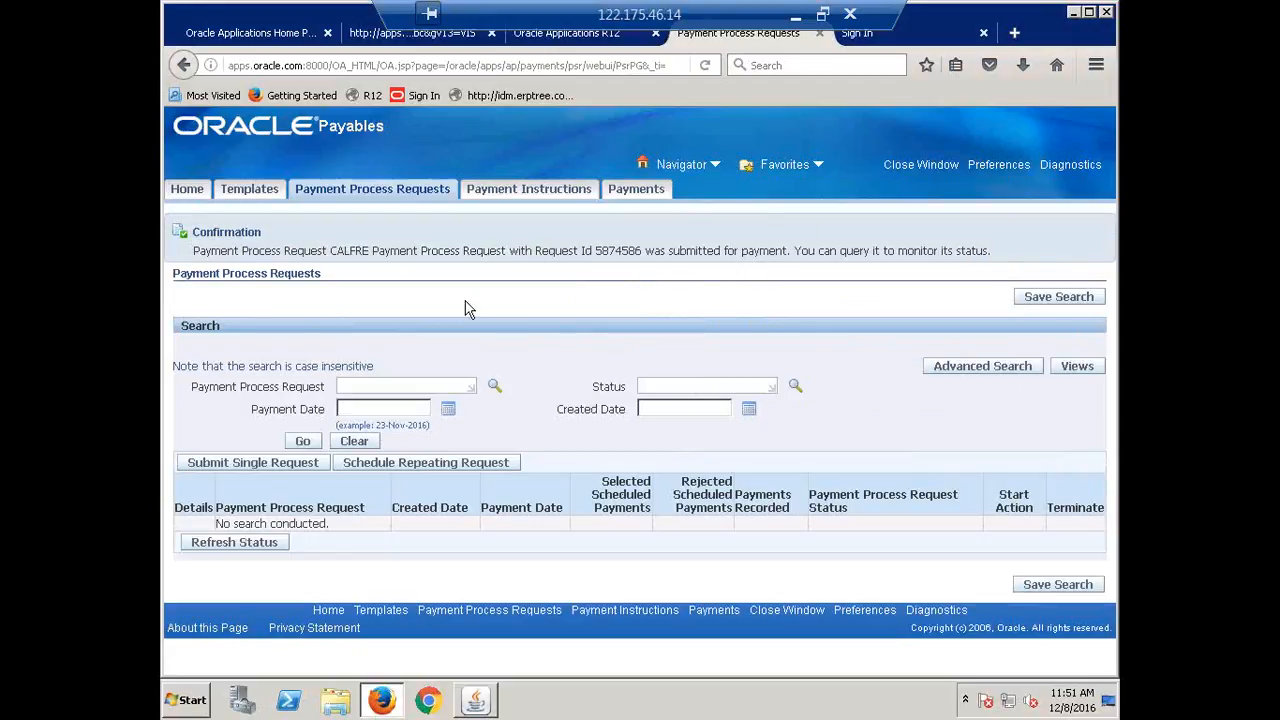
# Search for the CALFRE request and refresh until it shows Invoices Pending Review.
pyautogui.click(377, 384)
pyautogui.write('calfre')
pyautogui.press('Tab')
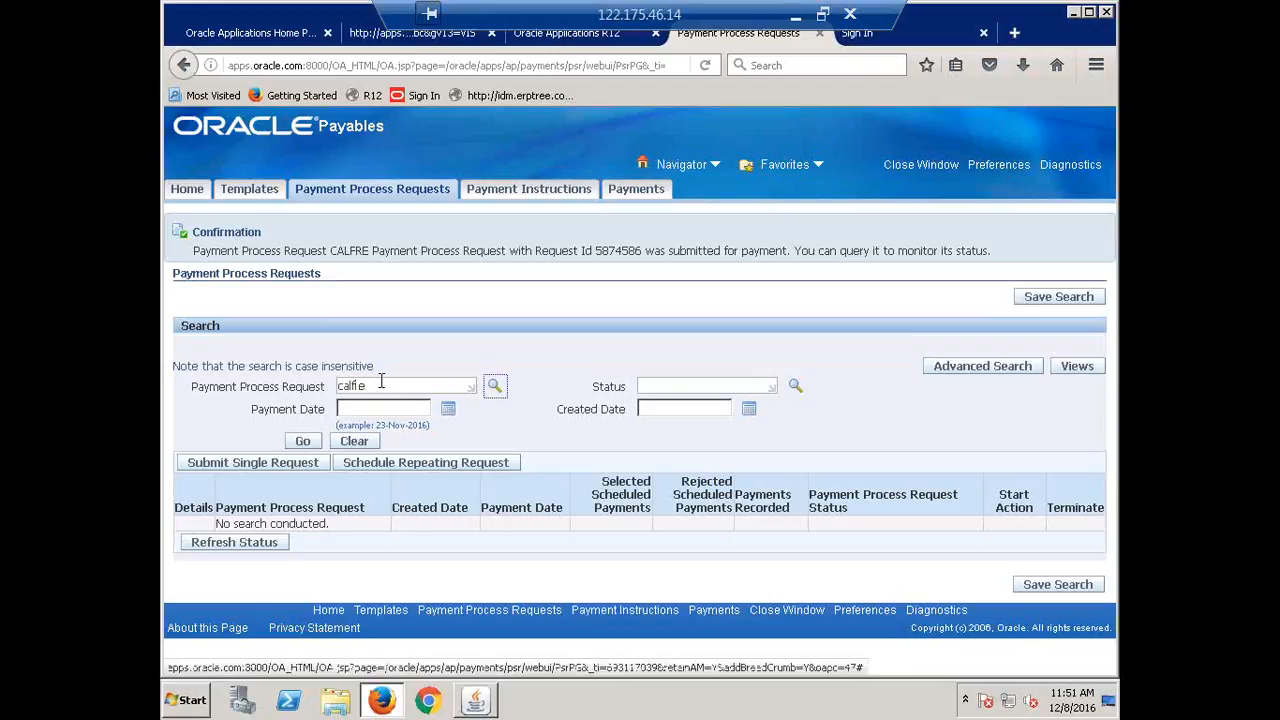
pyautogui.click(495, 388)
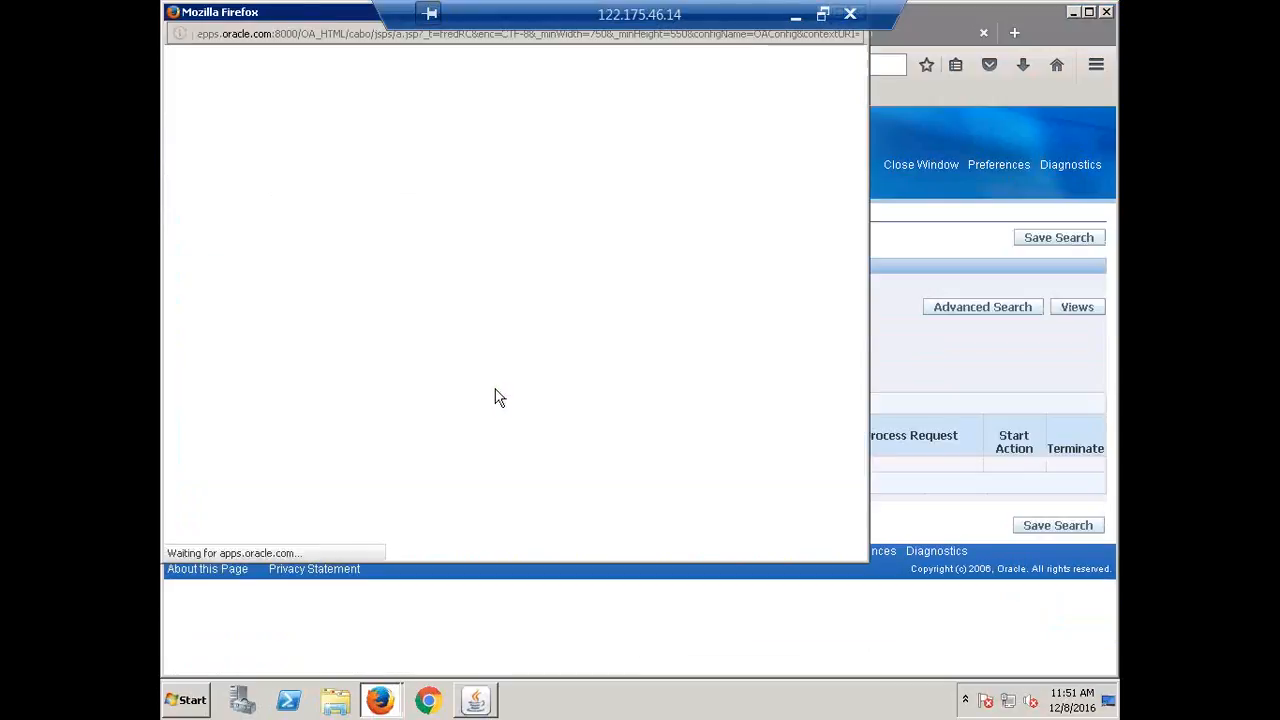
pyautogui.click(281, 264)
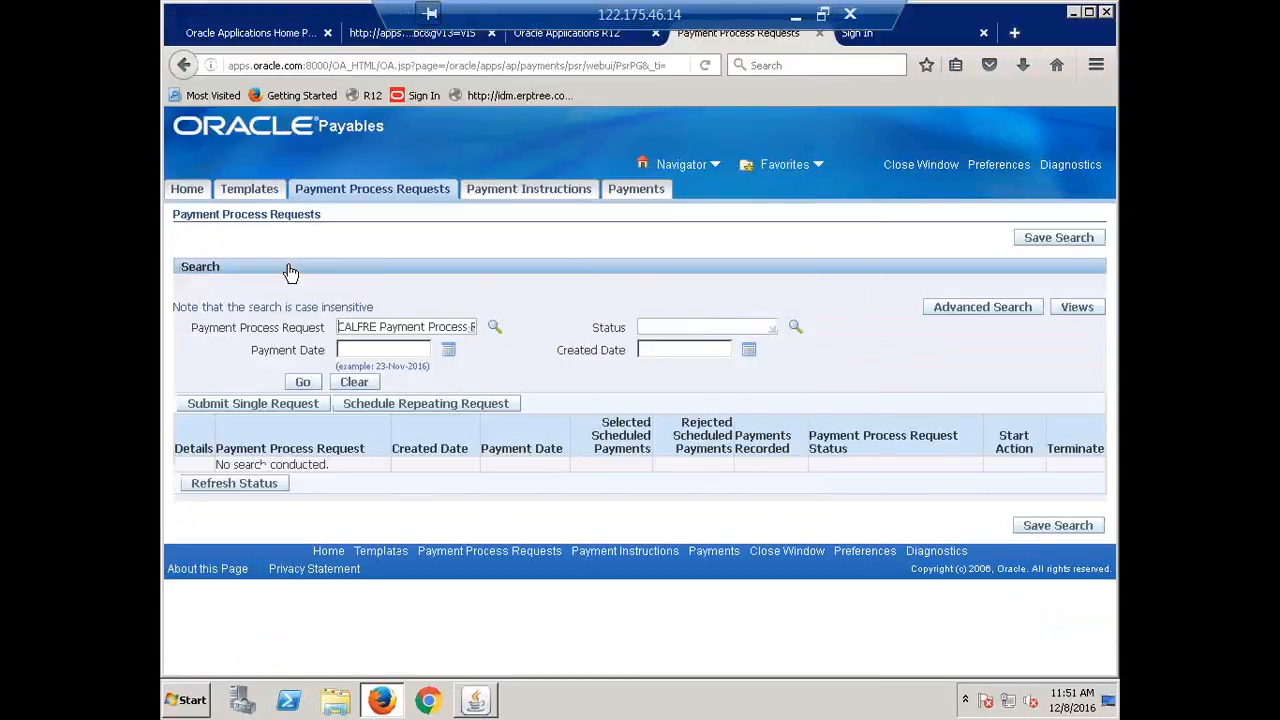
pyautogui.click(303, 382)
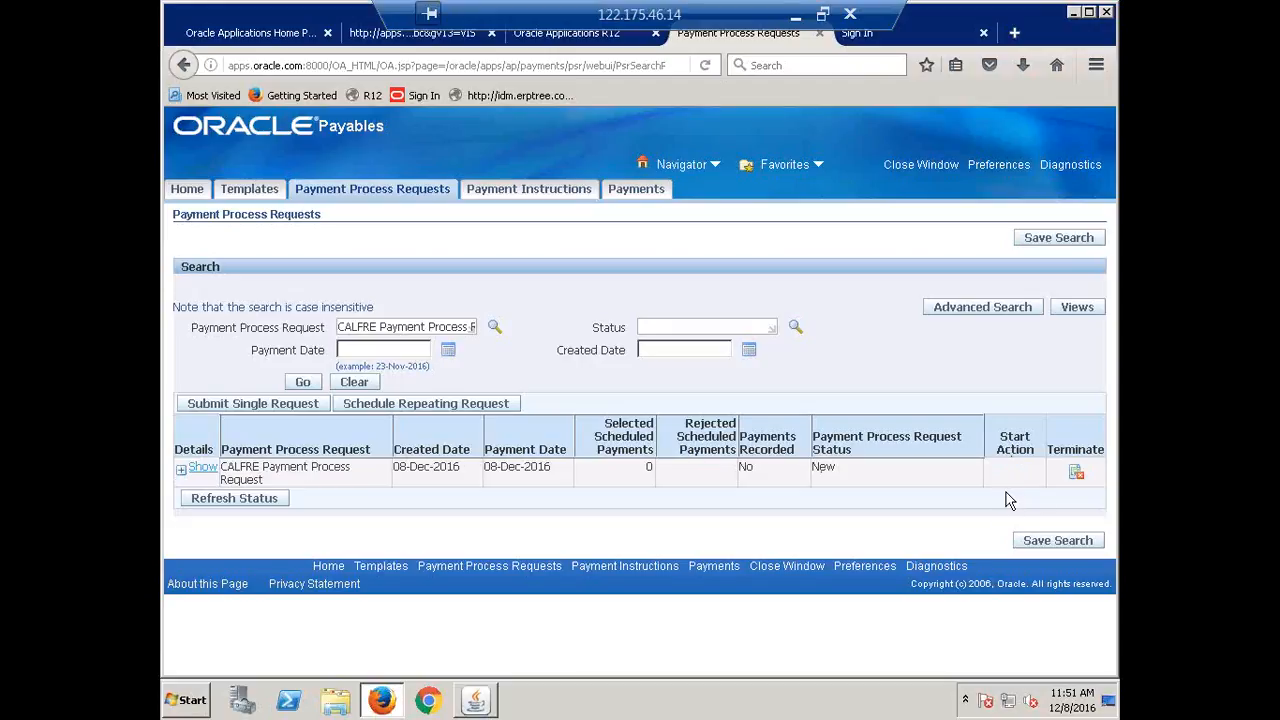
pyautogui.click(301, 384)
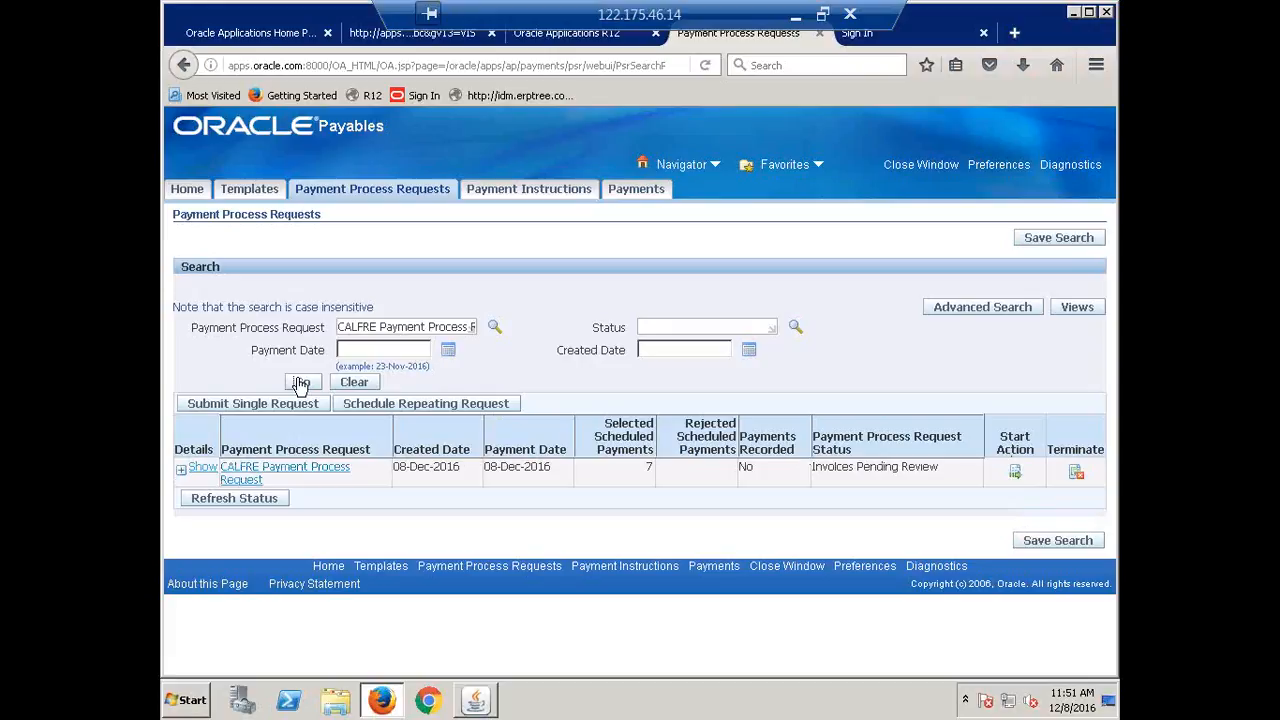
pyautogui.click(301, 384)
# Open the request's selected scheduled payments and inspect the KOTI EXP payment row.
pyautogui.click(1015, 473)
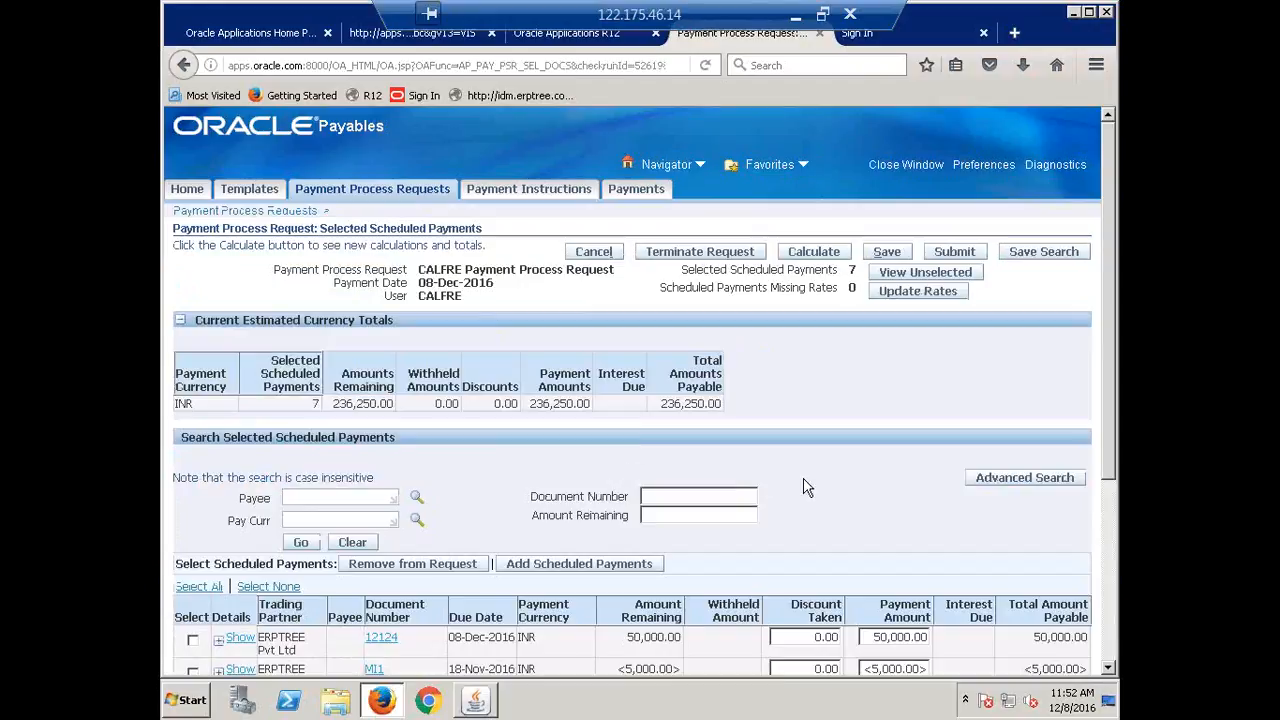
pyautogui.scroll(-3, 397, 415)
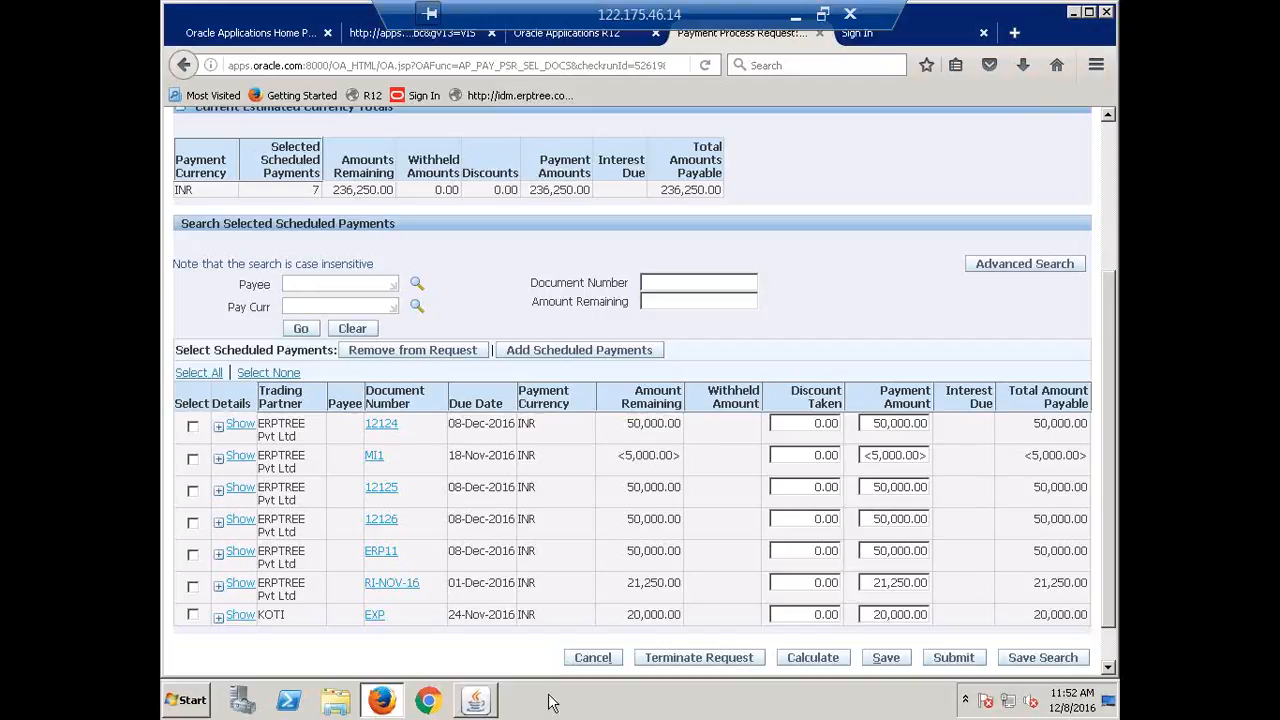
pyautogui.doubleClick(280, 619)
pyautogui.click(280, 617)
pyautogui.moveTo(285, 618); pyautogui.dragTo(266, 616)
pyautogui.click(193, 615)
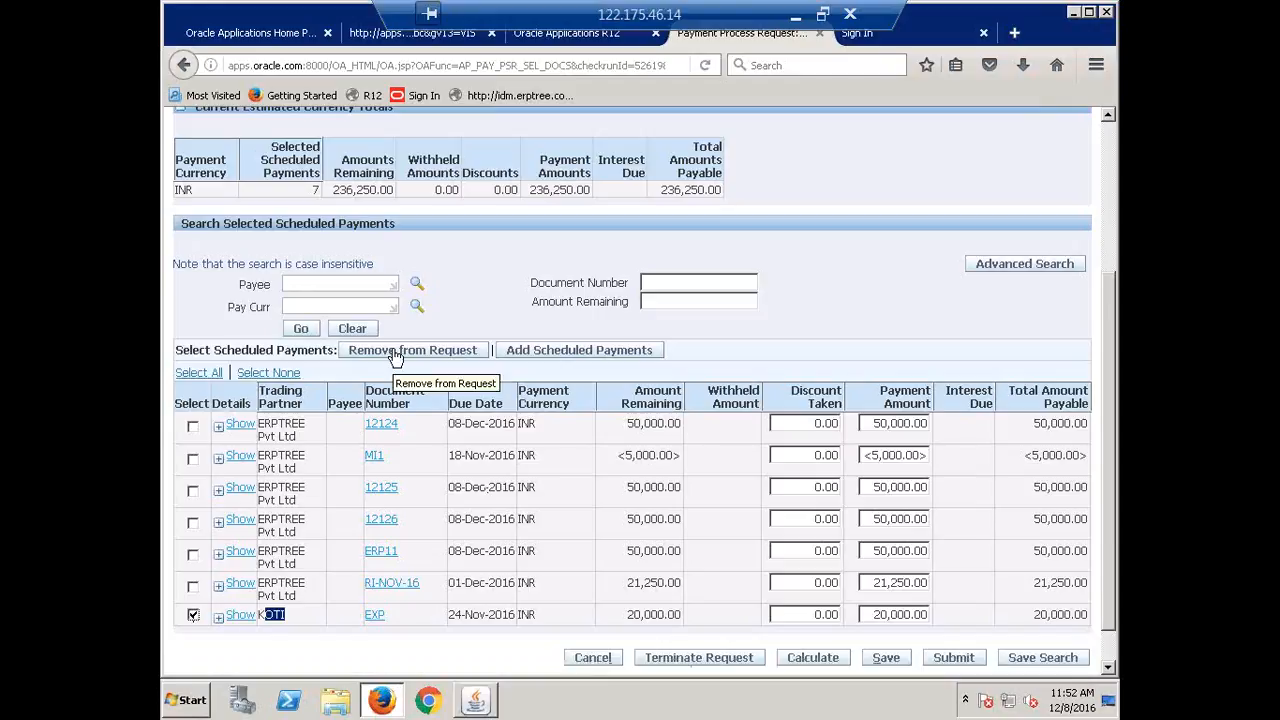
pyautogui.click(193, 615)
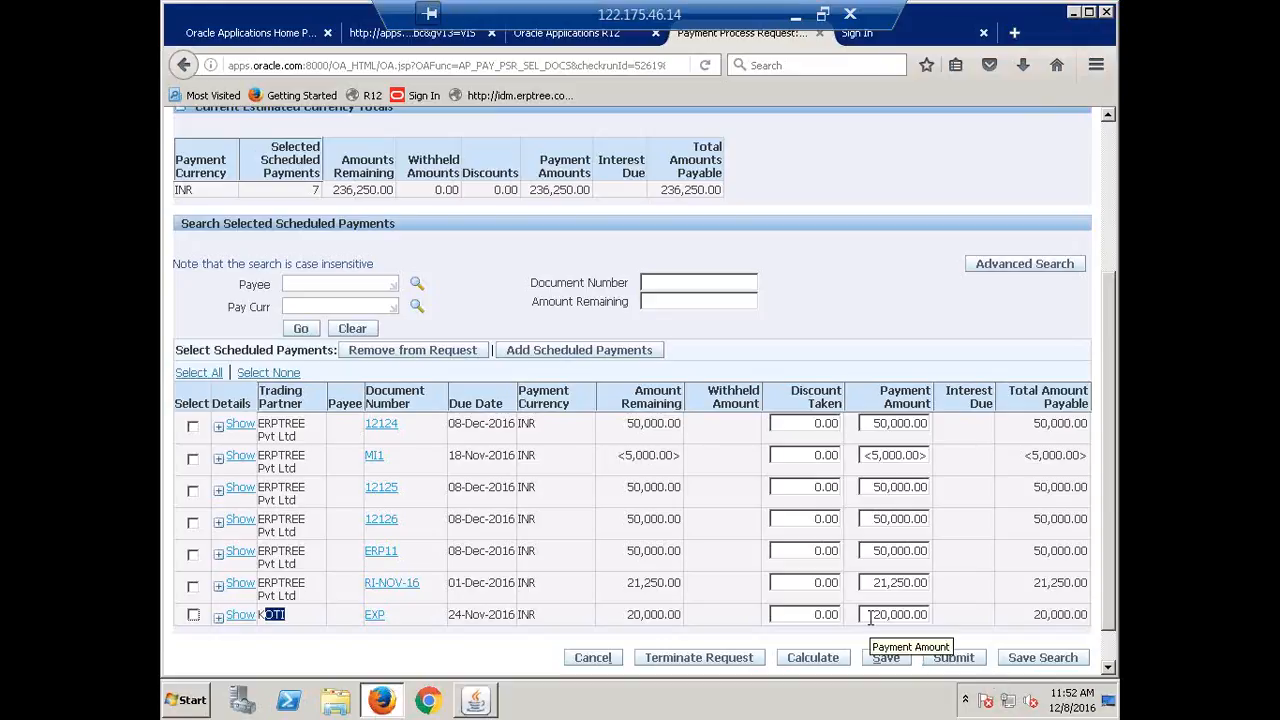
# Change the leading 5 of the first payment amount to 1 and submit the reviewed payments.
pyautogui.click(870, 420)
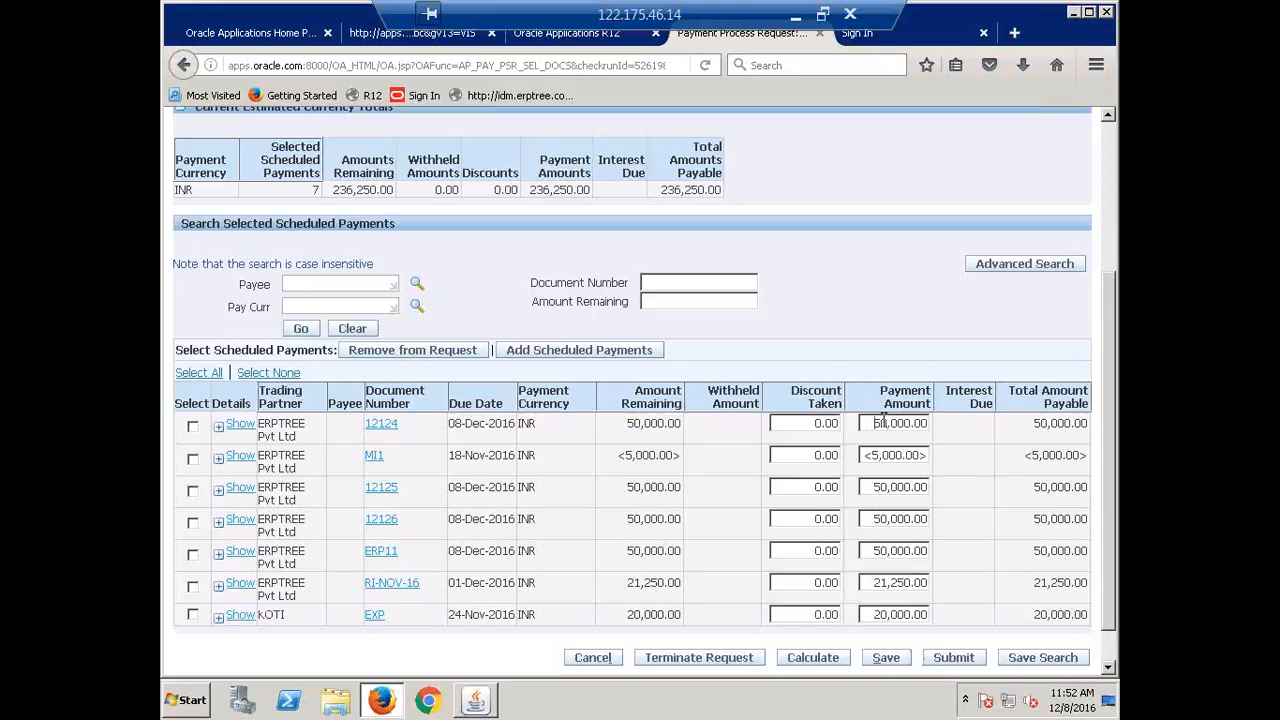
pyautogui.moveTo(881, 423); pyautogui.dragTo(875, 423)
pyautogui.write('1')
pyautogui.click(955, 658)
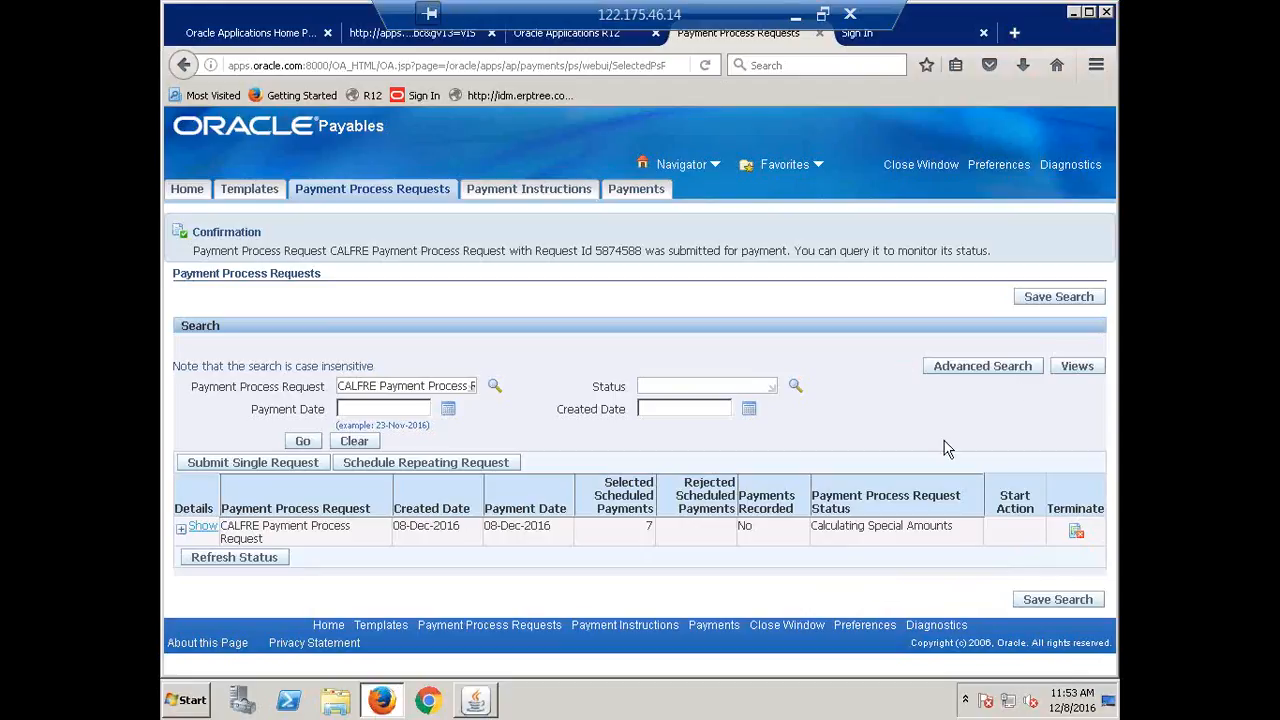
# Re-query the CALFRE request status and switch to the Oracle Applications Navigator.
pyautogui.click(303, 441)
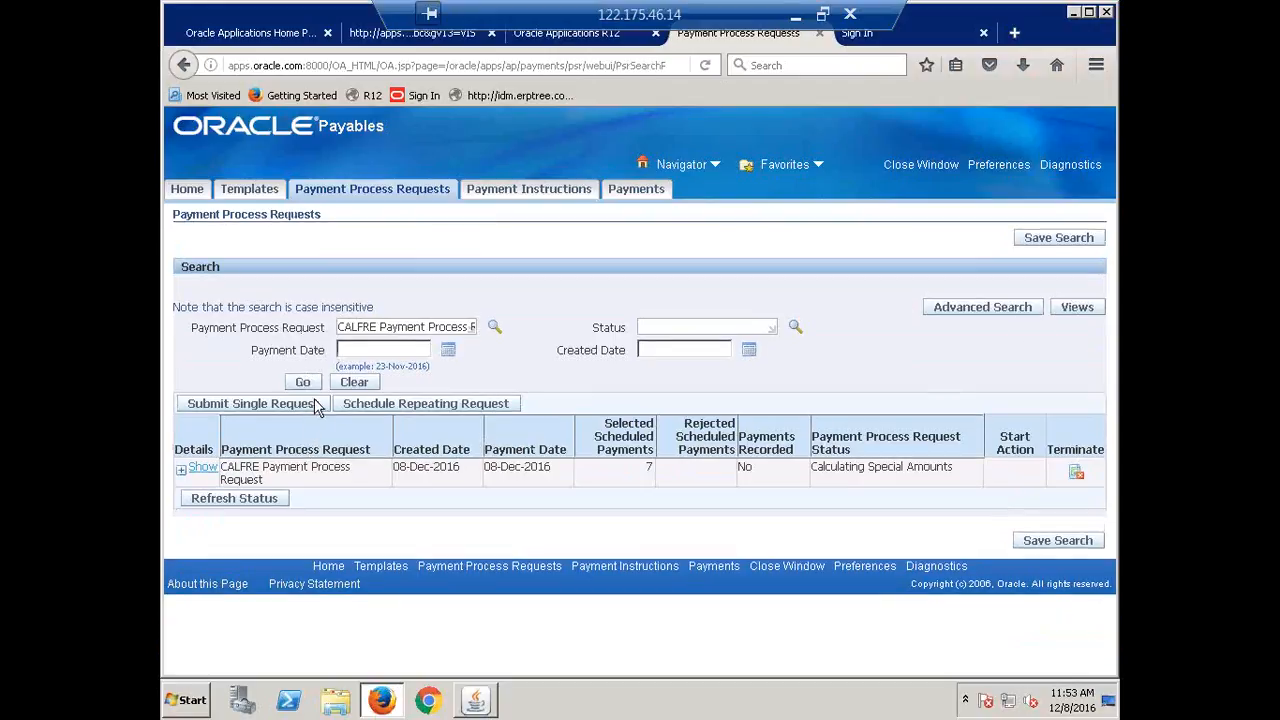
pyautogui.click(303, 384)
pyautogui.click(303, 384)
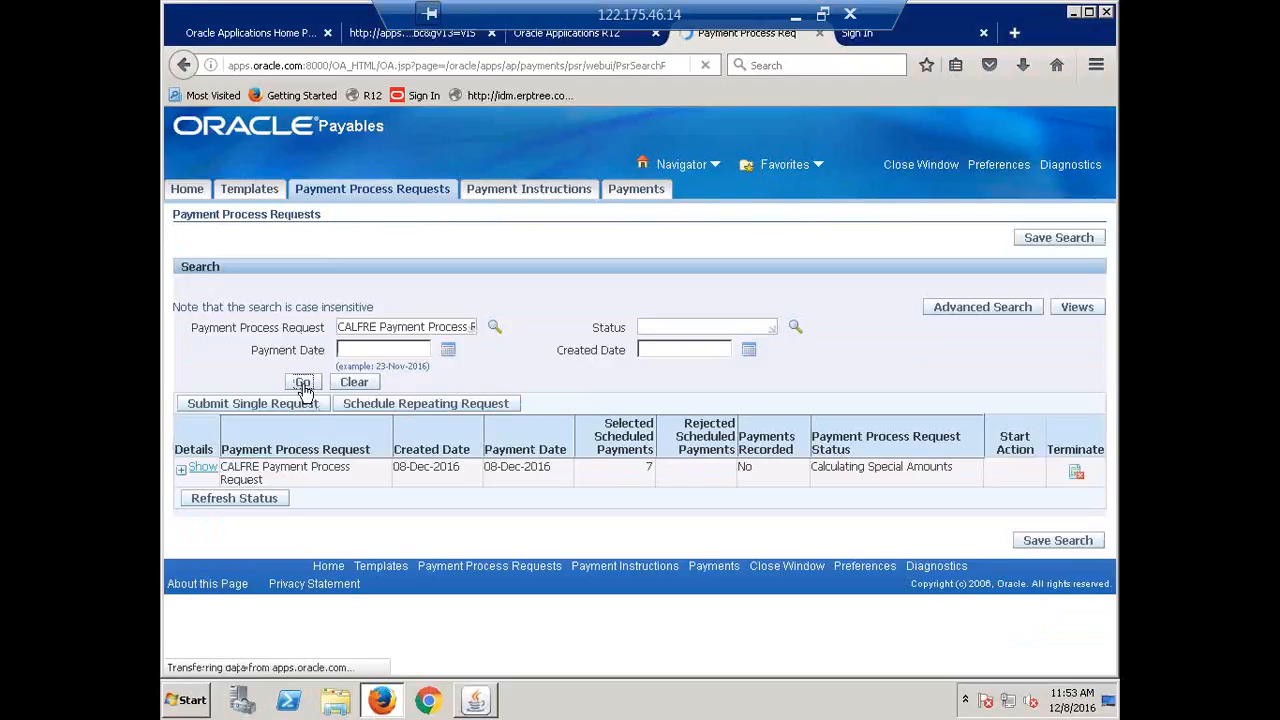
pyautogui.click(476, 700)
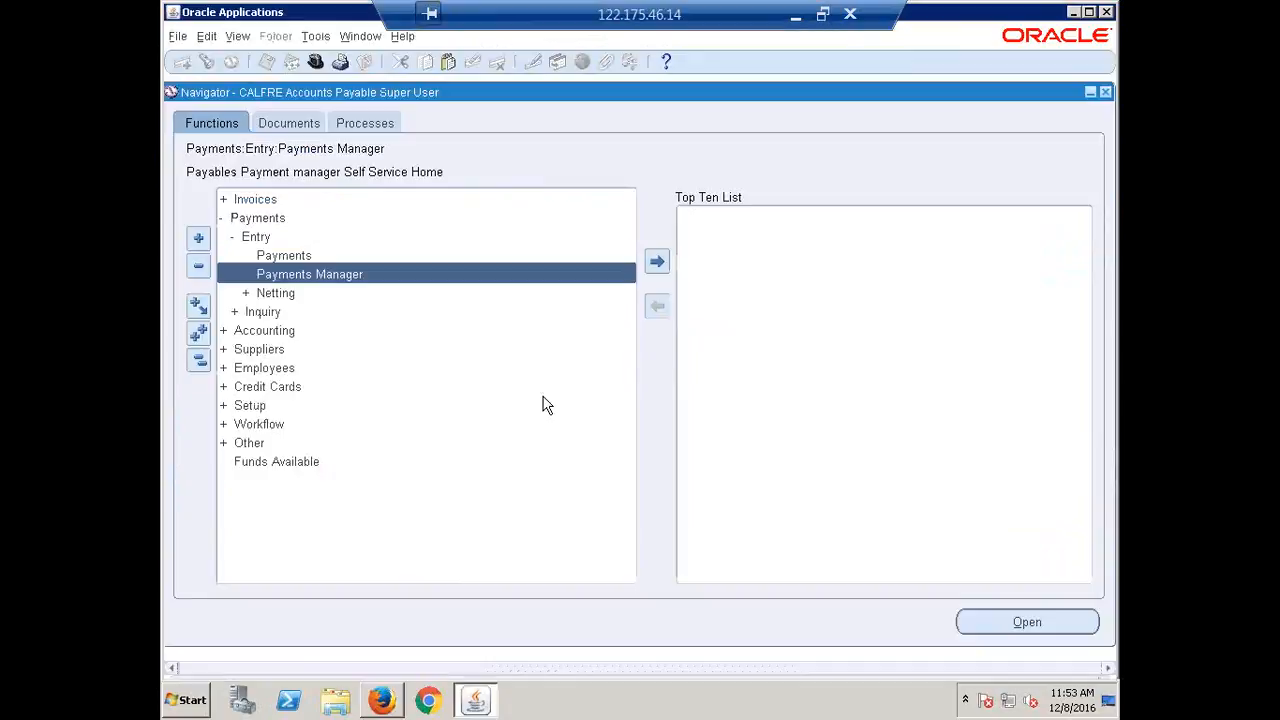
# Refresh the concurrent requests list until Build Payments shows Completed, then return to the browser.
pyautogui.hotkey('alt', 'v')
pyautogui.press('r')
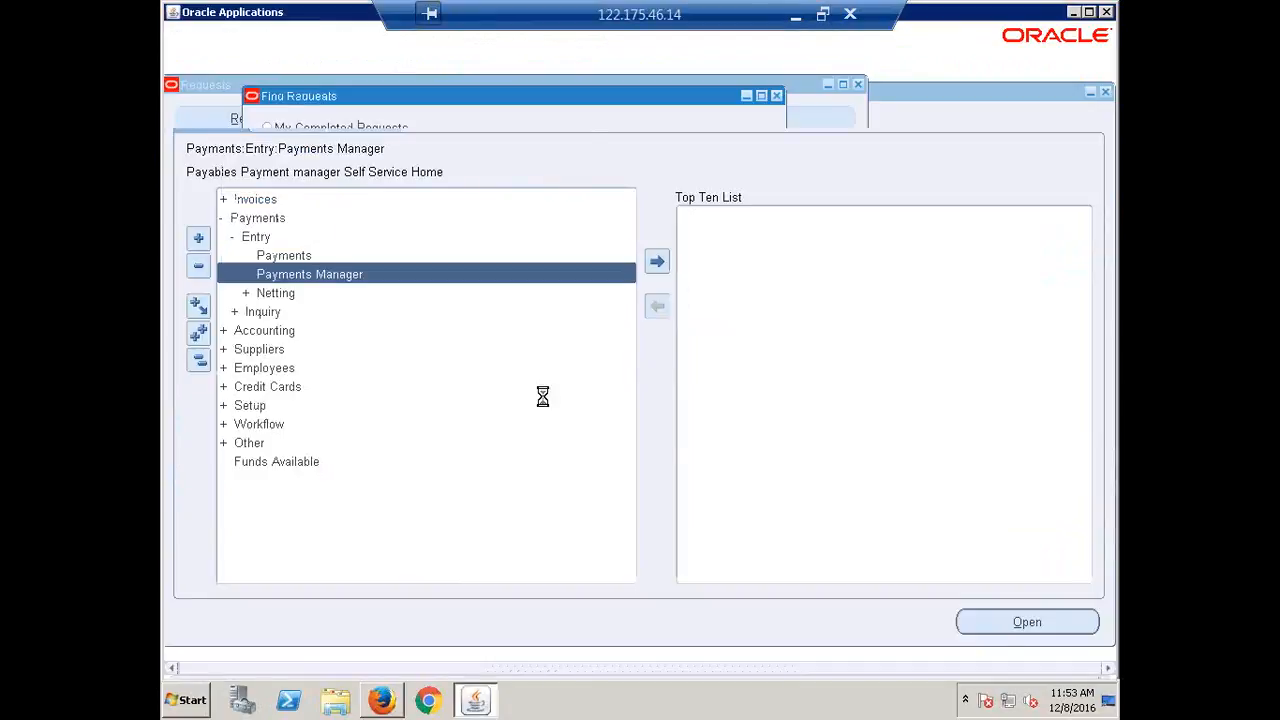
pyautogui.click(661, 508)
pyautogui.click(268, 122)
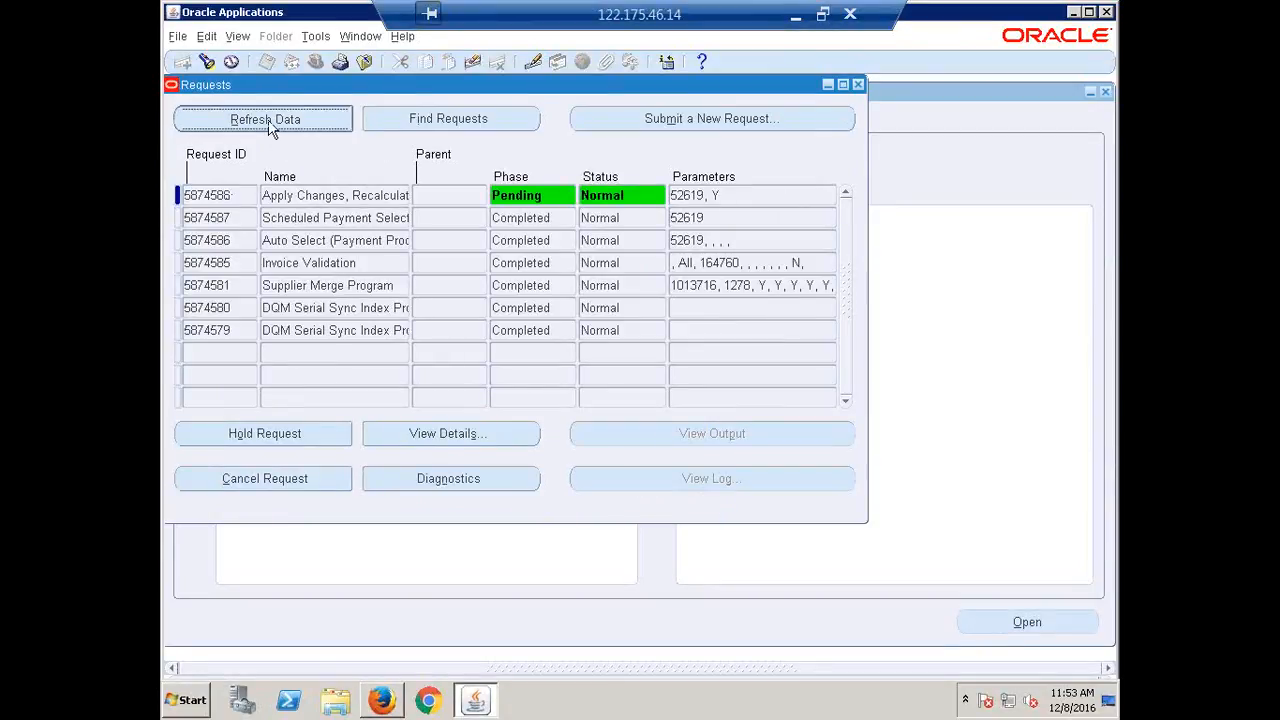
pyautogui.click(268, 124)
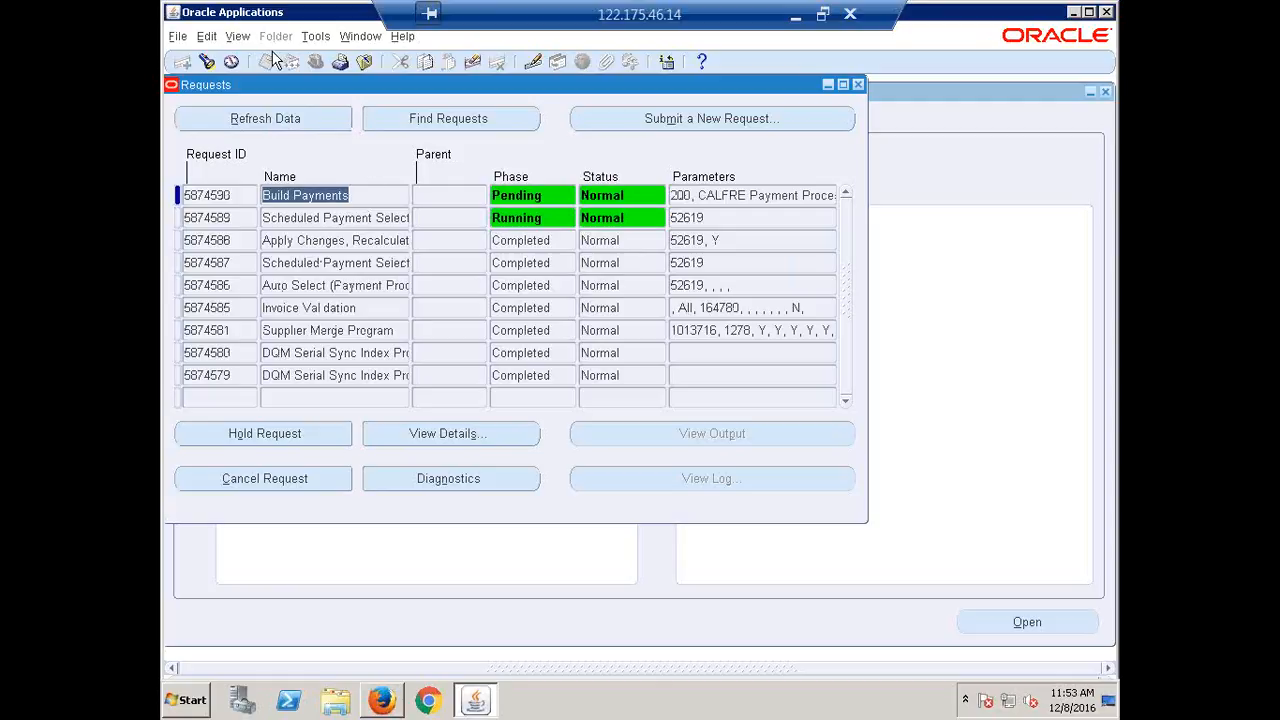
pyautogui.click(279, 121)
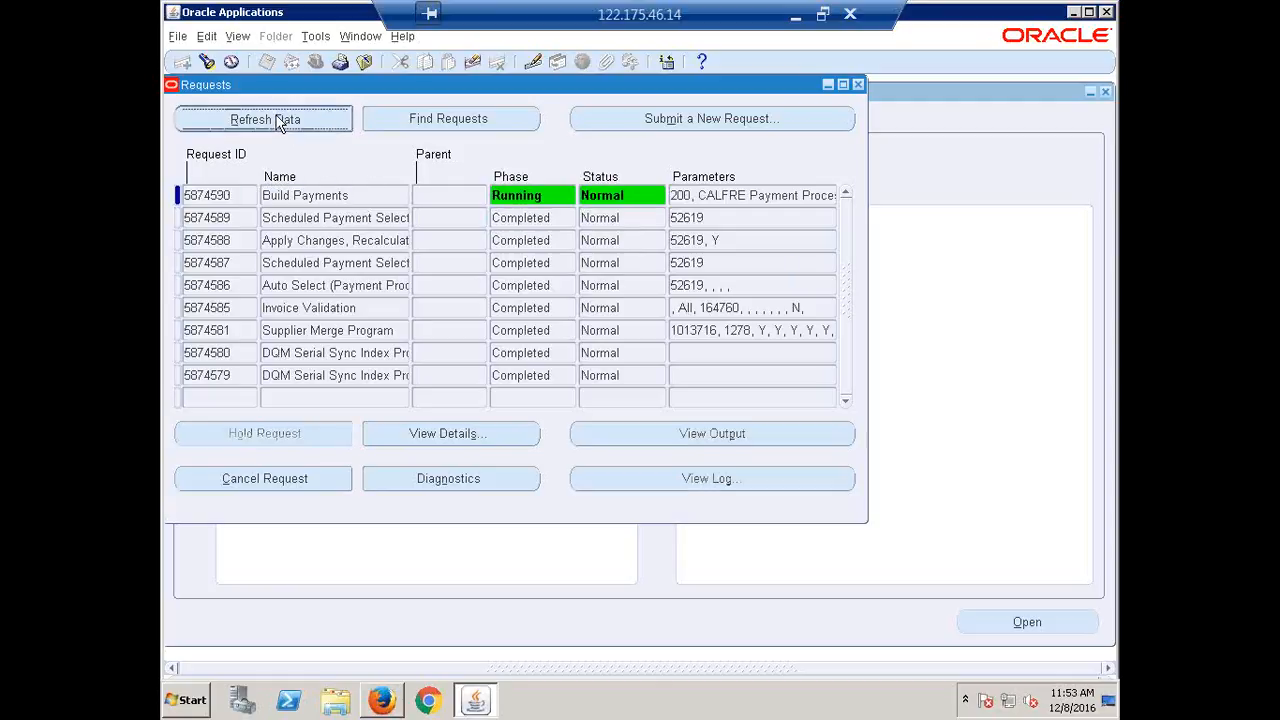
pyautogui.click(297, 116)
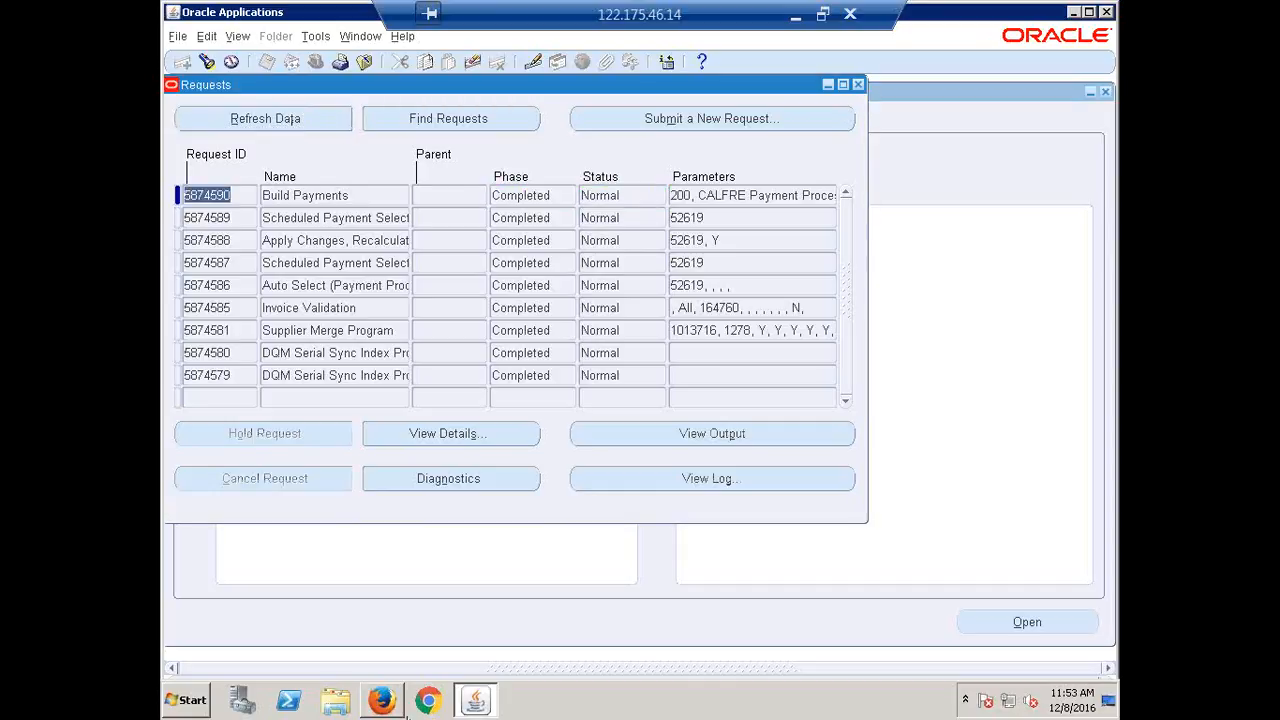
pyautogui.click(398, 704)
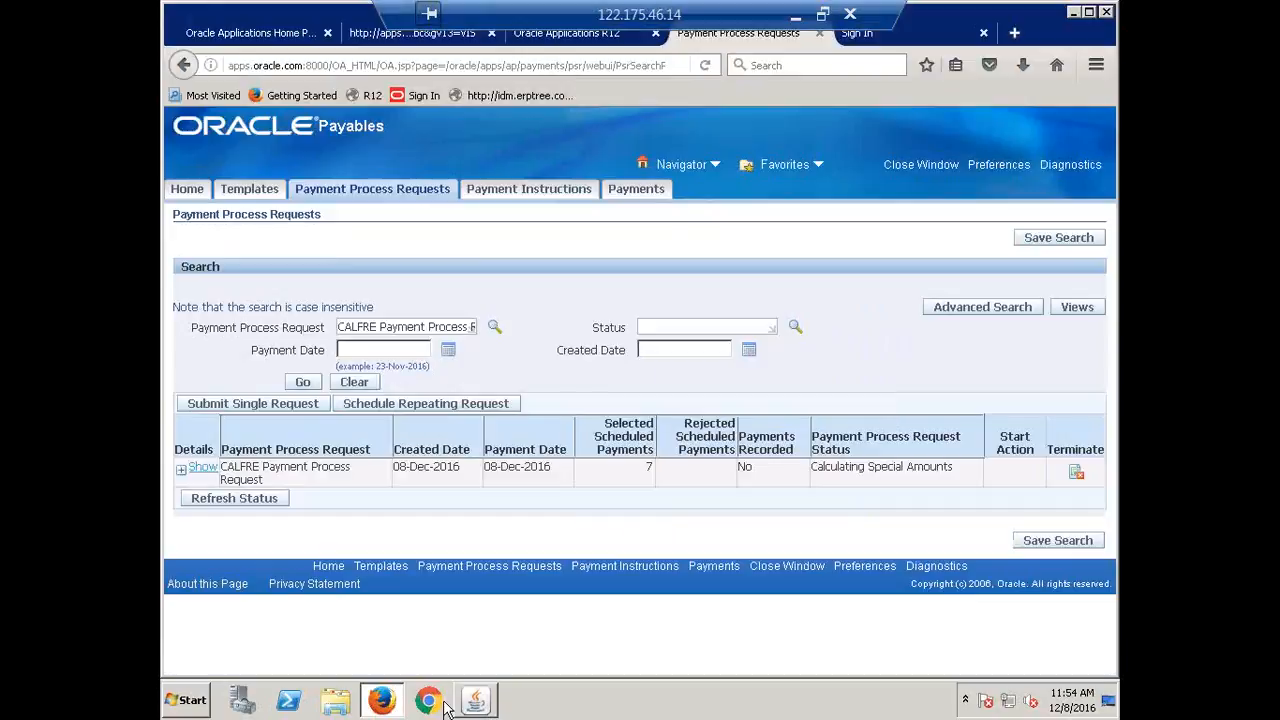
# Refresh the CALFRE request status and open its proposed payments for review.
pyautogui.click(303, 383)
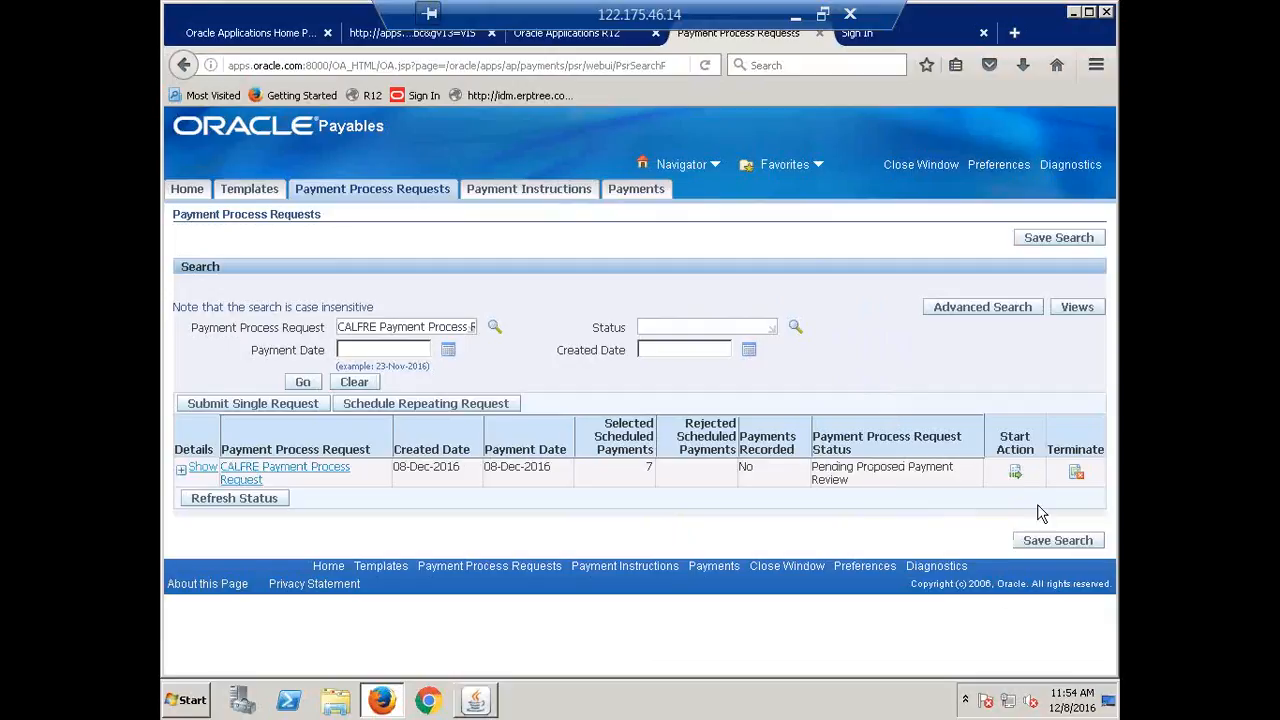
pyautogui.click(1015, 474)
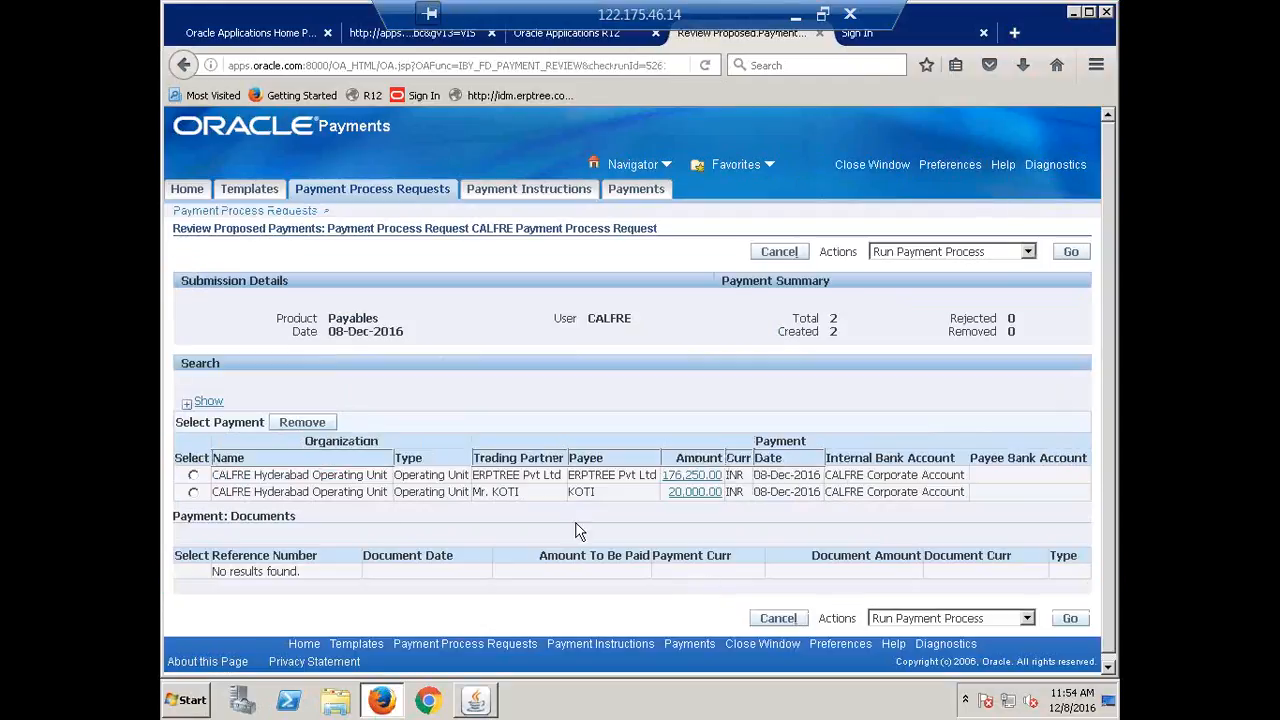
# View the documents of the ERPTREE payment and the 20,000.00 INR payment, switching between them.
pyautogui.doubleClick(598, 475)
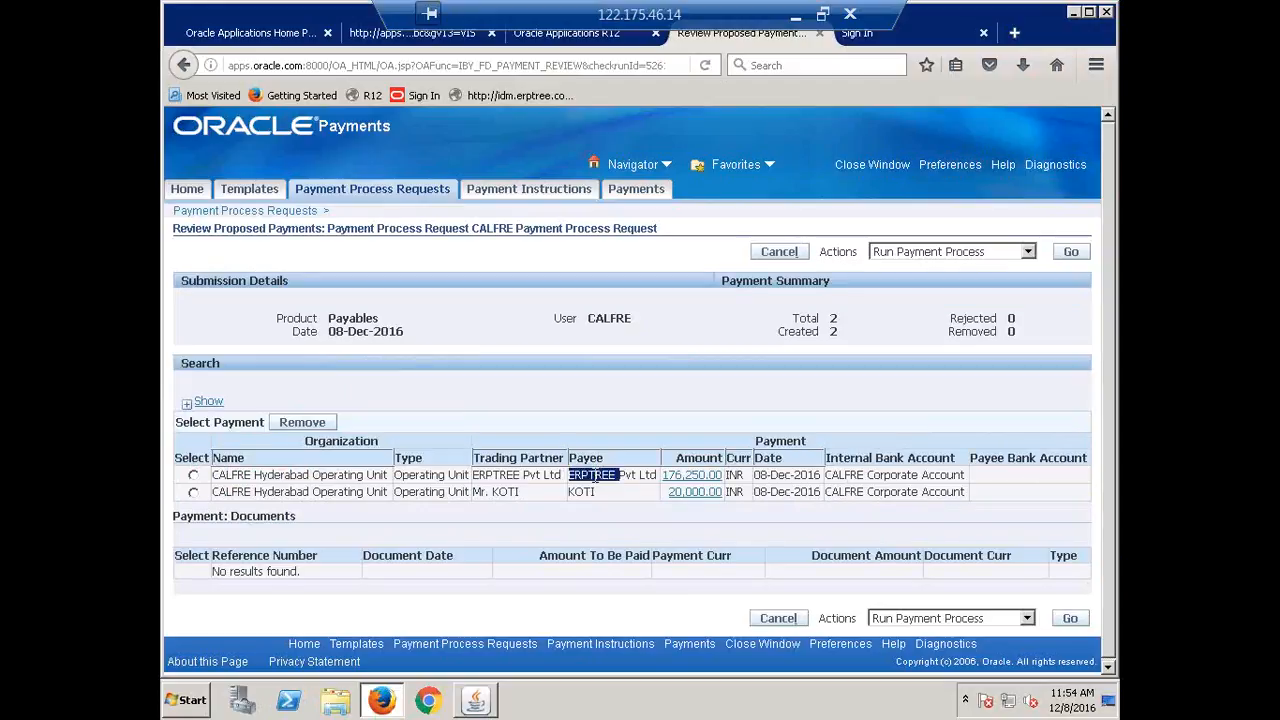
pyautogui.click(193, 473)
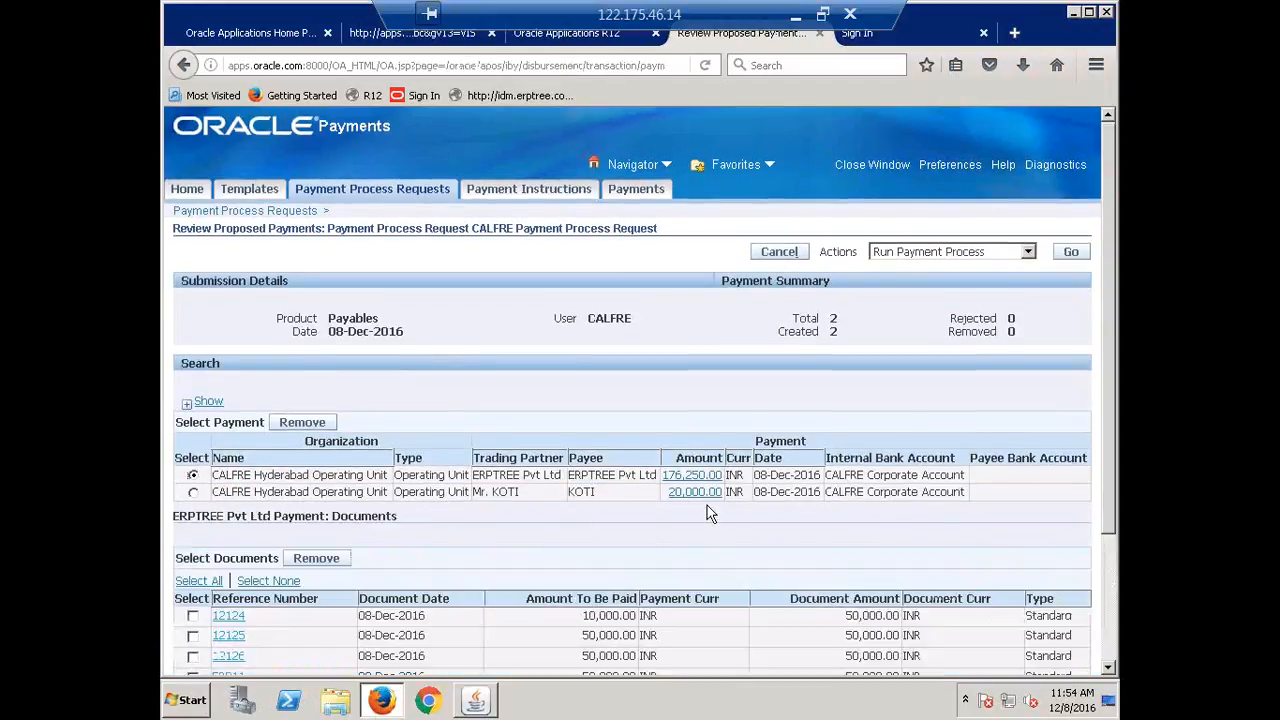
pyautogui.scroll(-3, 710, 514)
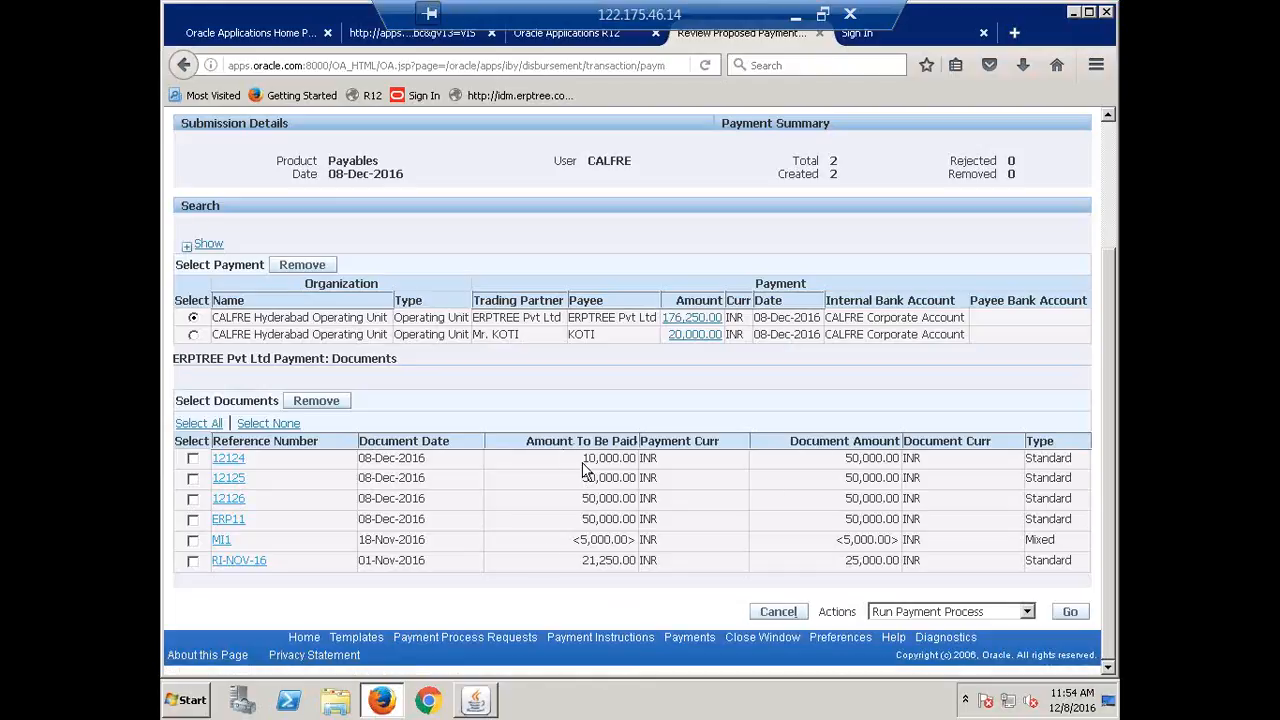
pyautogui.scroll(3, 547, 555)
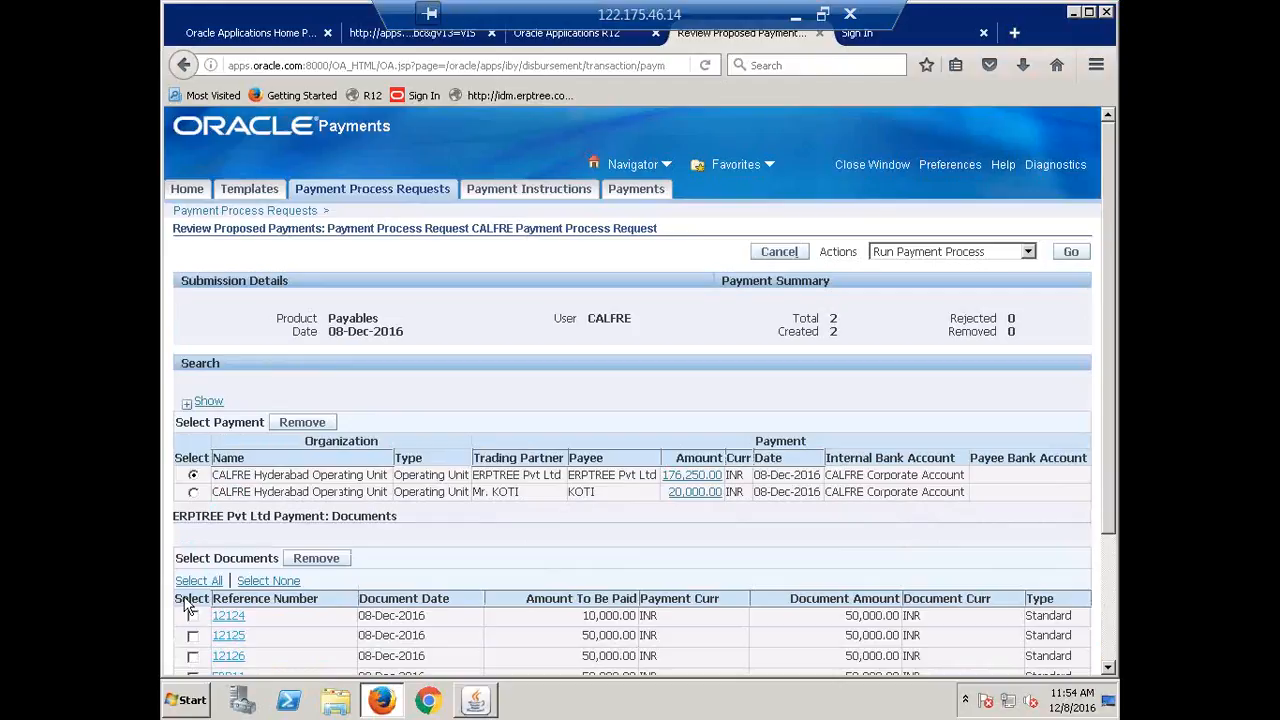
pyautogui.click(194, 494)
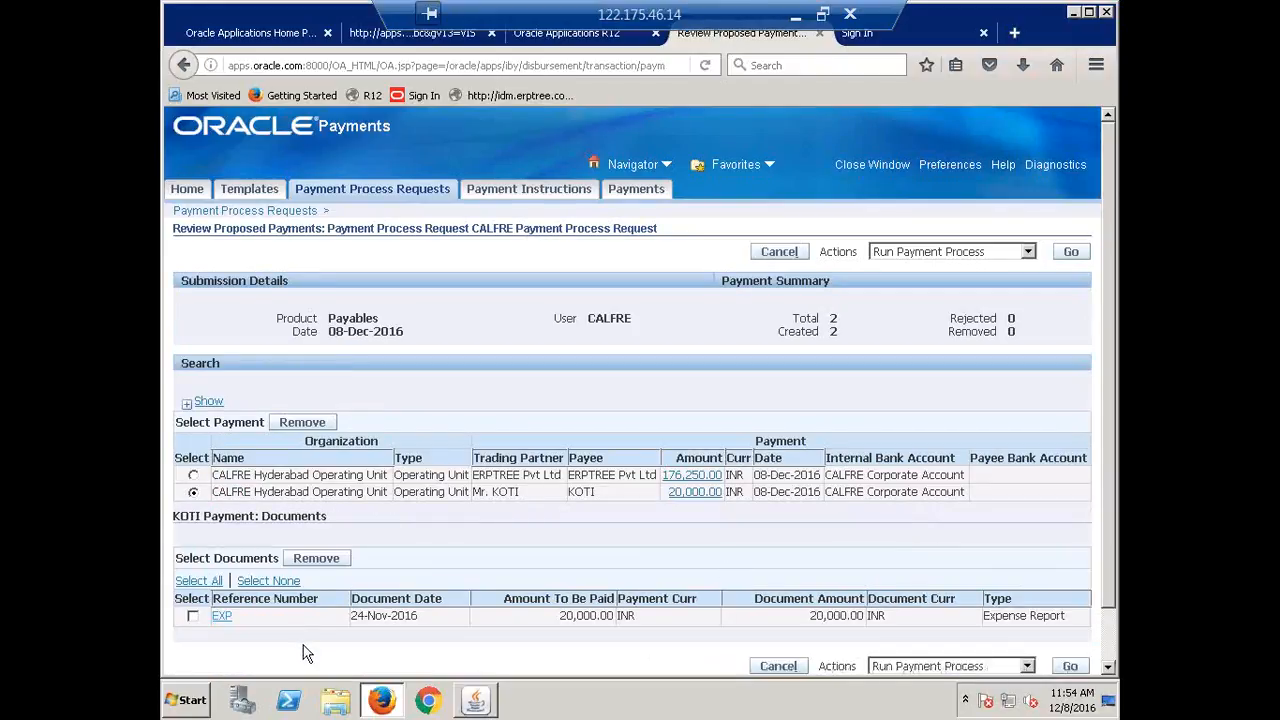
pyautogui.click(193, 475)
pyautogui.click(193, 492)
pyautogui.scroll(-2, 502, 475)
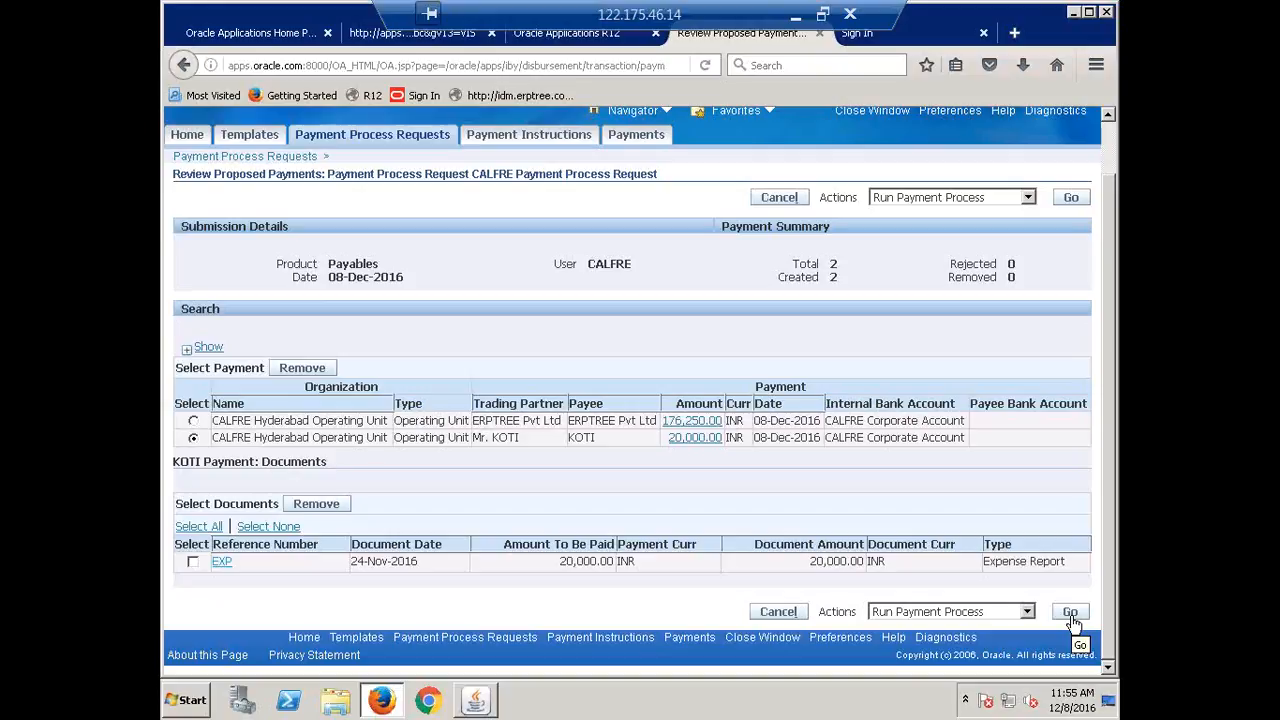
# Submit Run Payment Process for the CALFRE proposed payments and refresh the request status.
pyautogui.click(1070, 613)
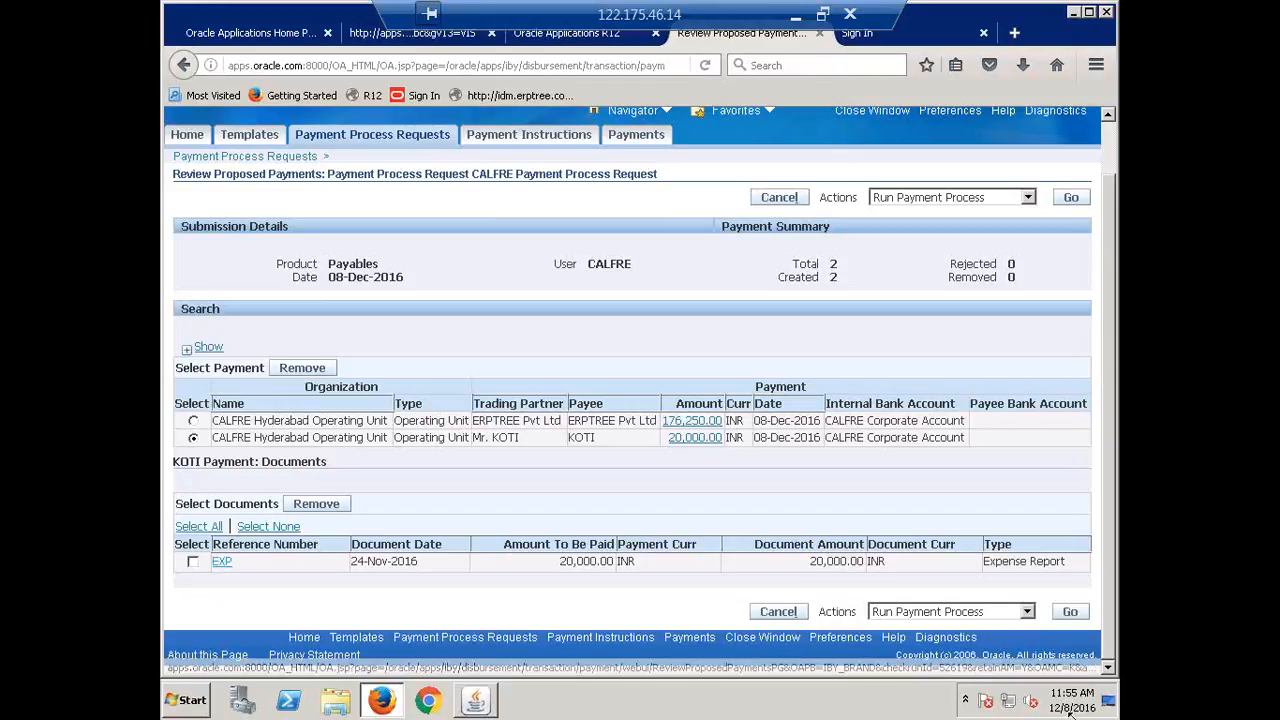
pyautogui.click(1070, 613)
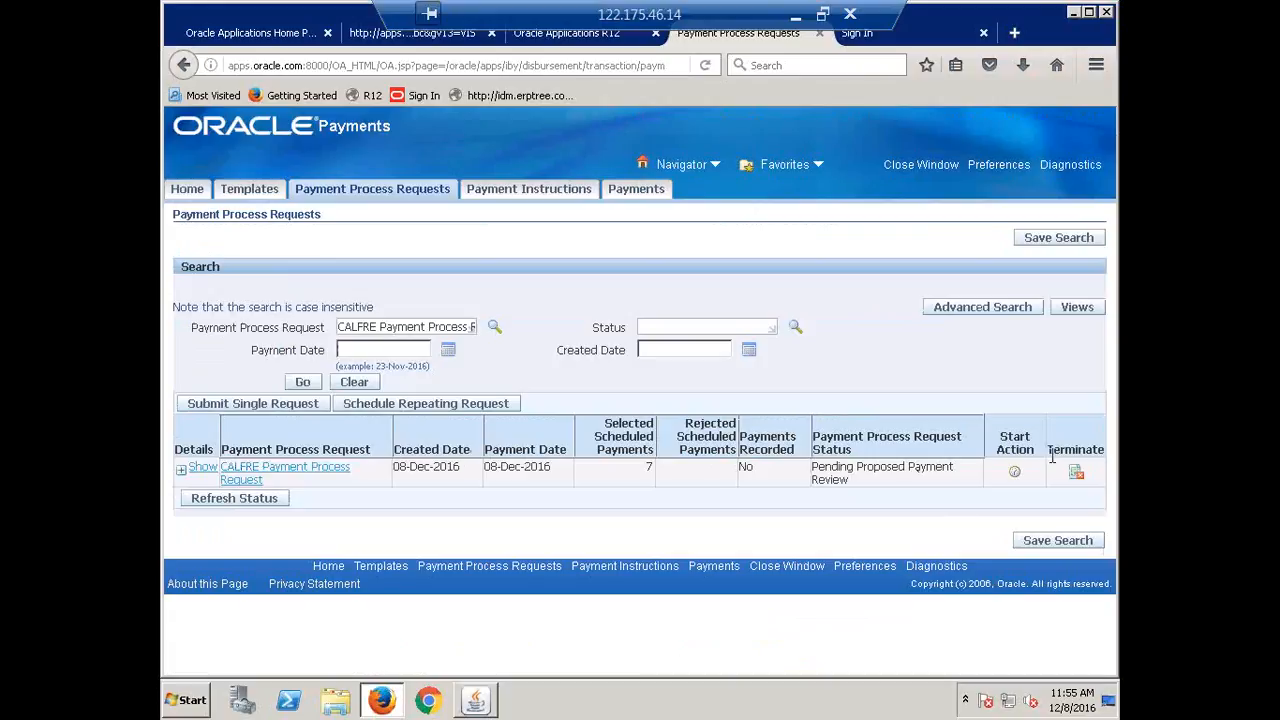
pyautogui.click(299, 387)
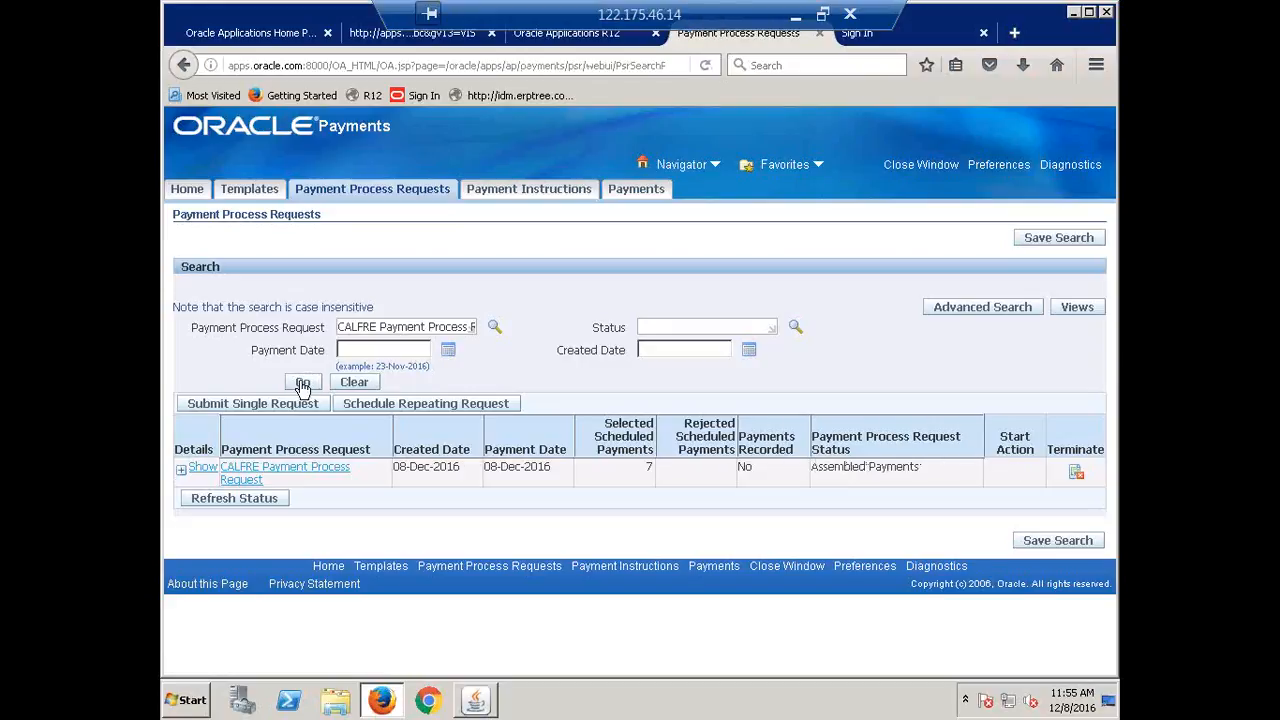
pyautogui.click(303, 384)
pyautogui.click(303, 384)
pyautogui.click(303, 383)
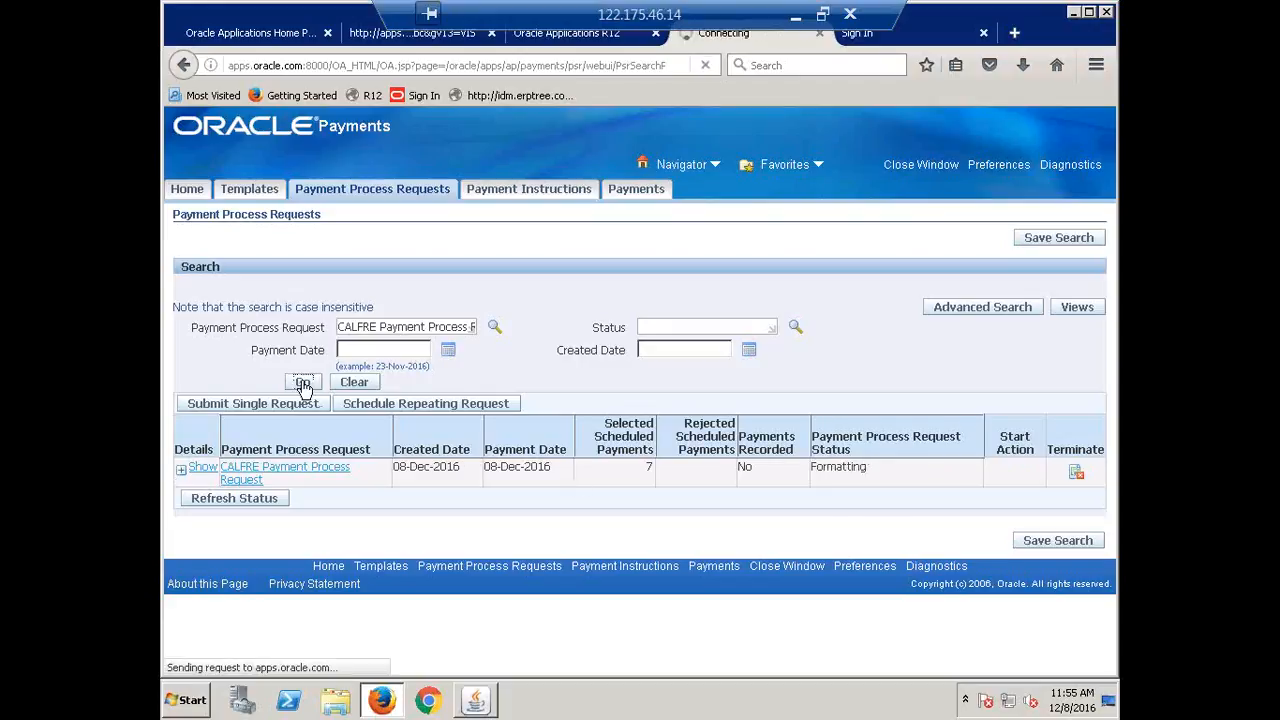
pyautogui.click(303, 384)
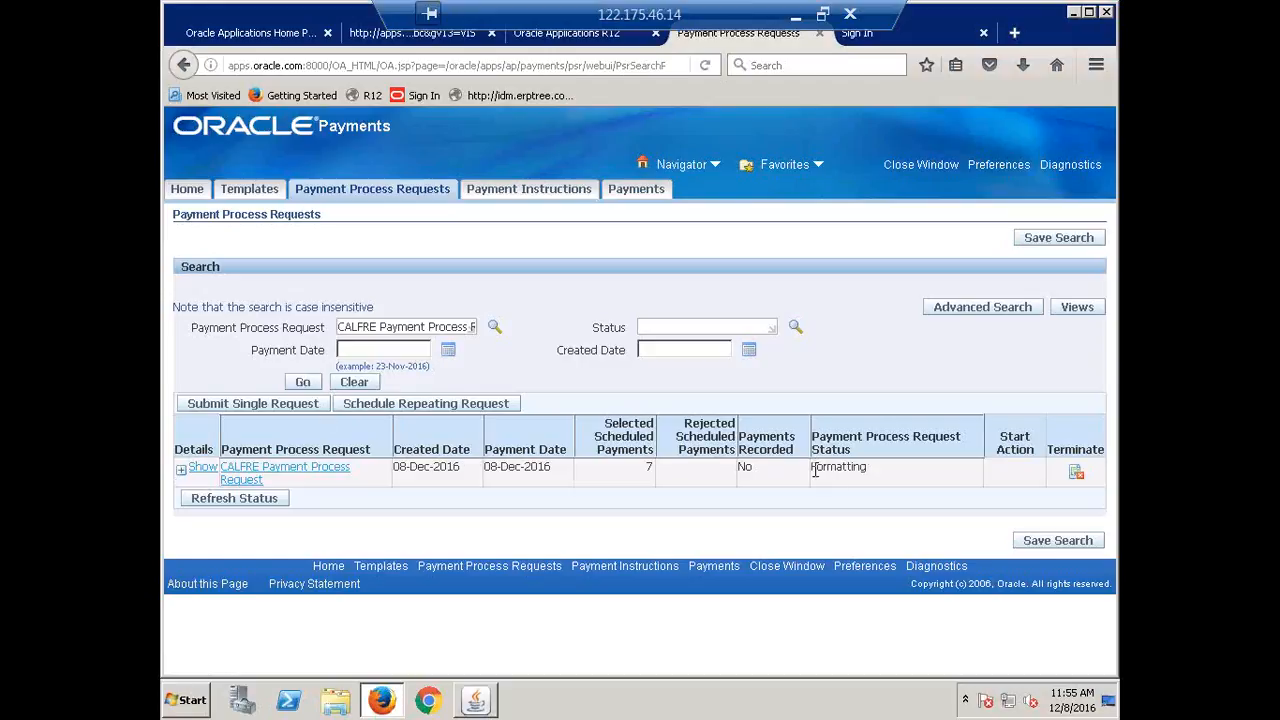
# Confirm the request reads Formatting and expand it to show instruction 52597 Formatted - Ready for Printing.
pyautogui.moveTo(812, 467); pyautogui.dragTo(874, 483)
pyautogui.click(909, 476)
pyautogui.click(303, 382)
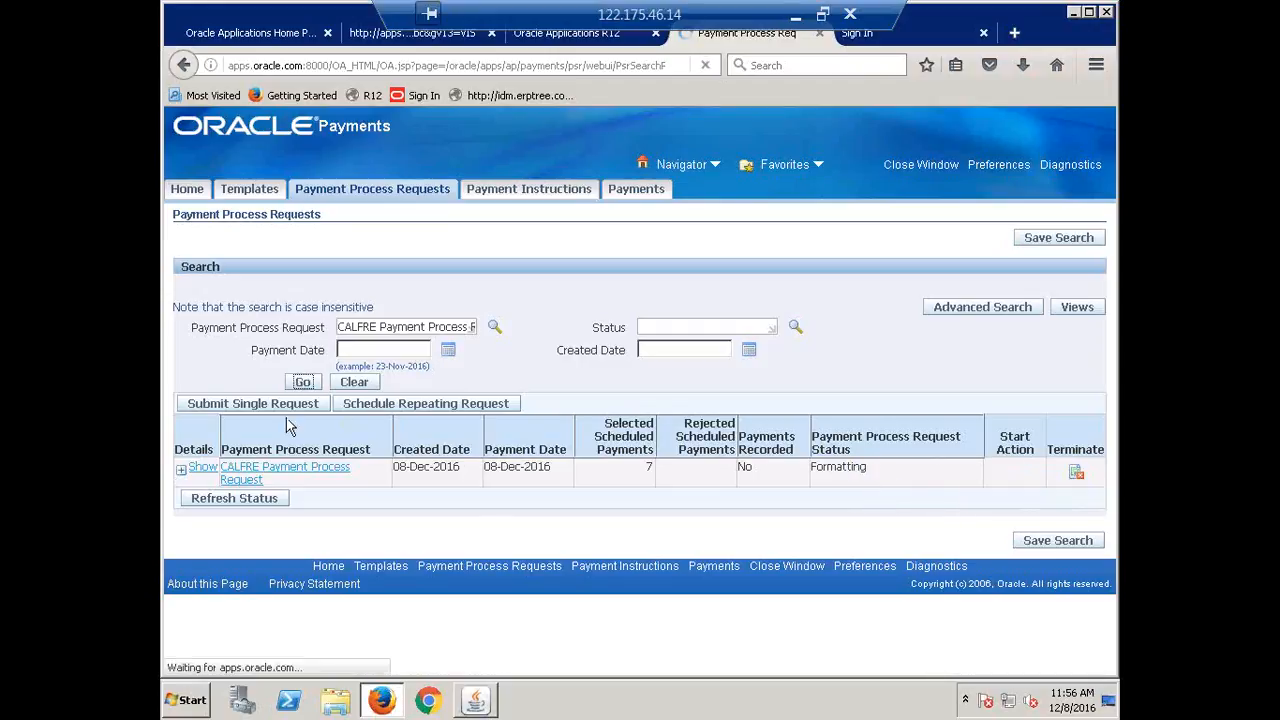
pyautogui.click(183, 474)
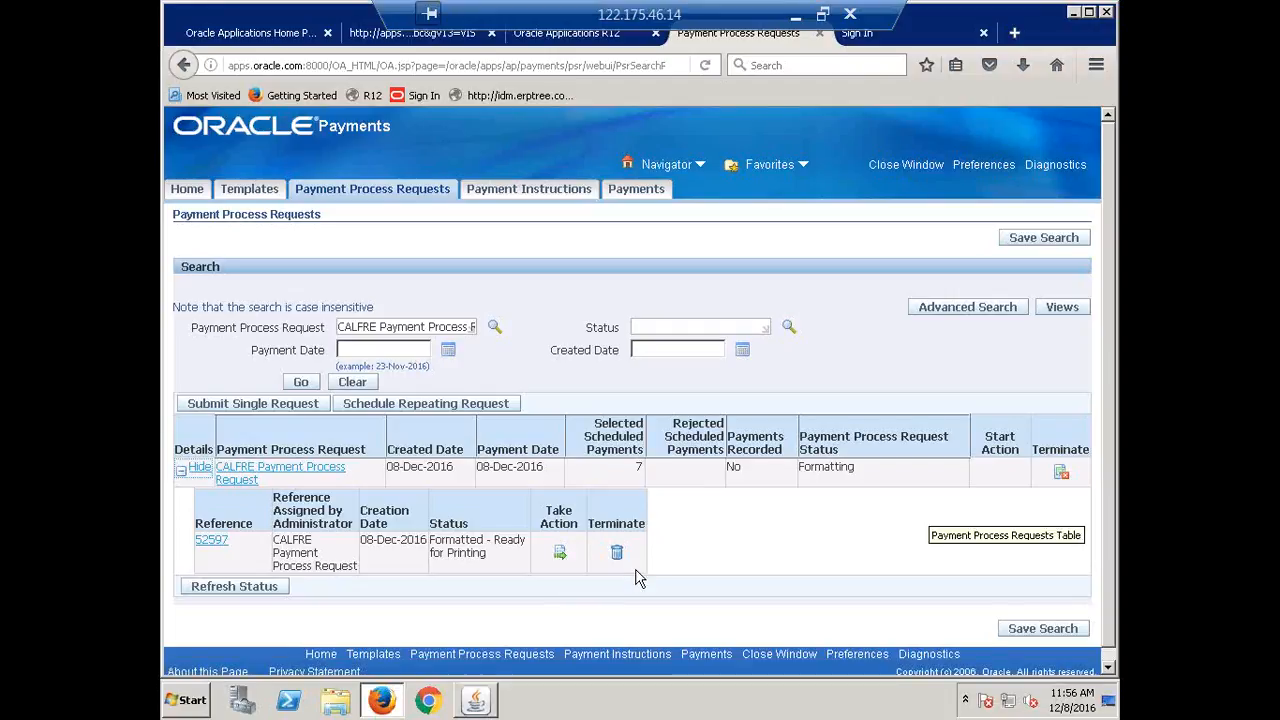
# Print instruction 52597's two CALFRE Check documents to the noprint printer.
pyautogui.click(559, 553)
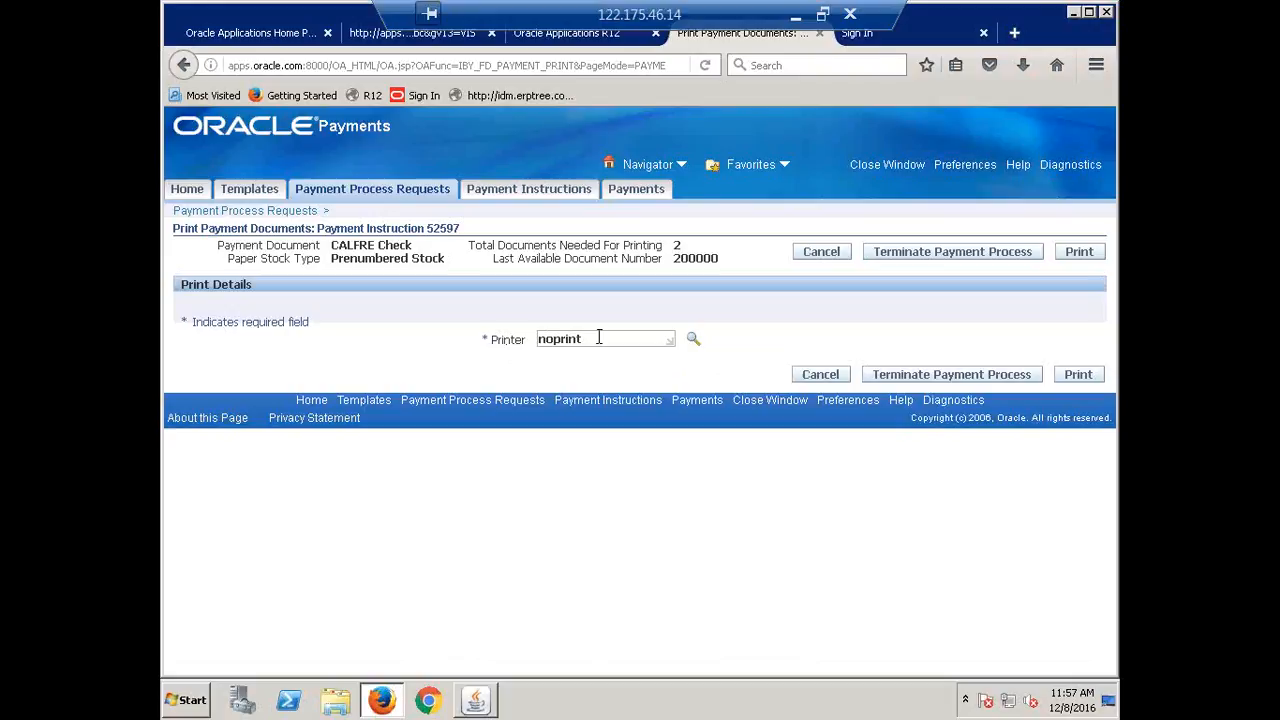
pyautogui.moveTo(599, 338); pyautogui.dragTo(538, 339)
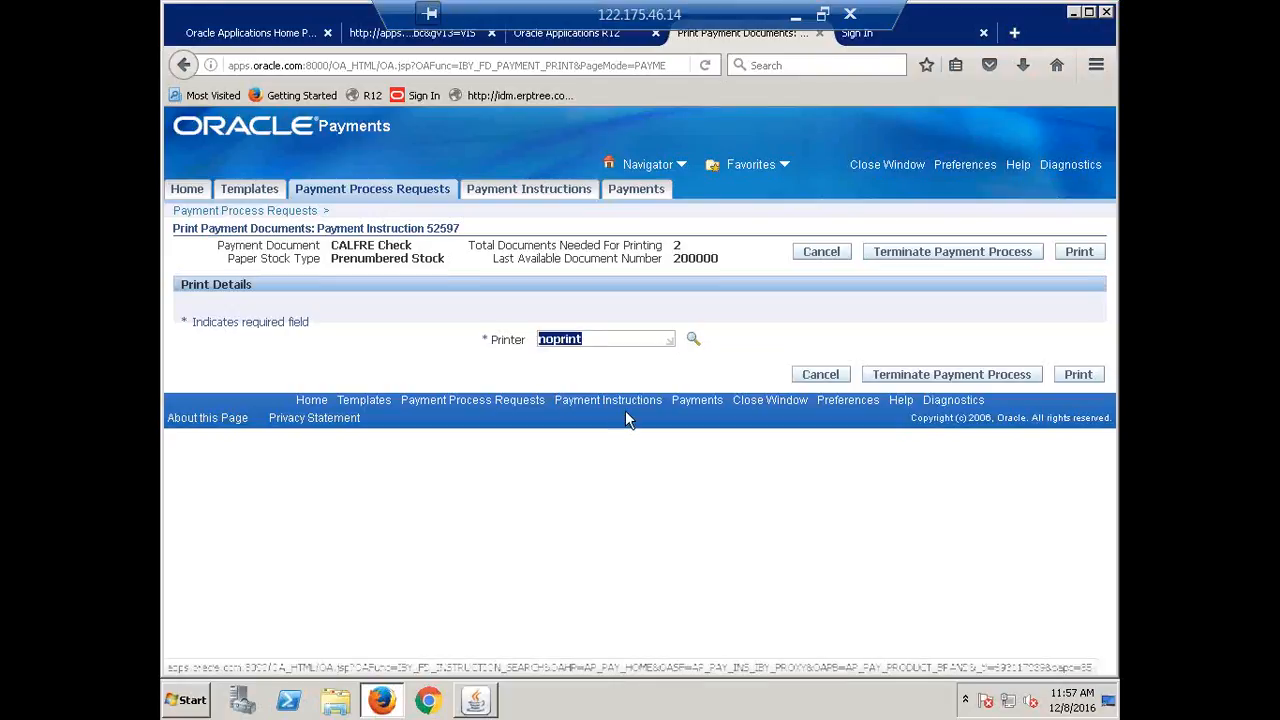
pyautogui.click(595, 358)
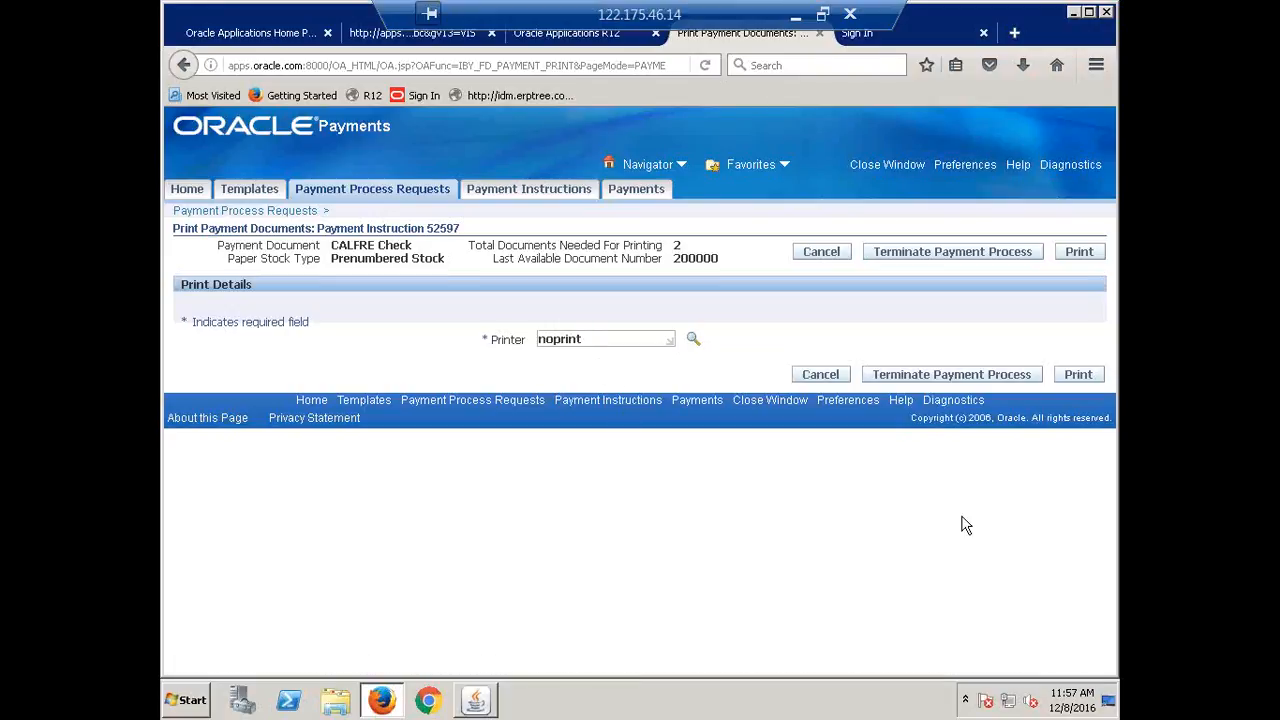
pyautogui.click(1084, 375)
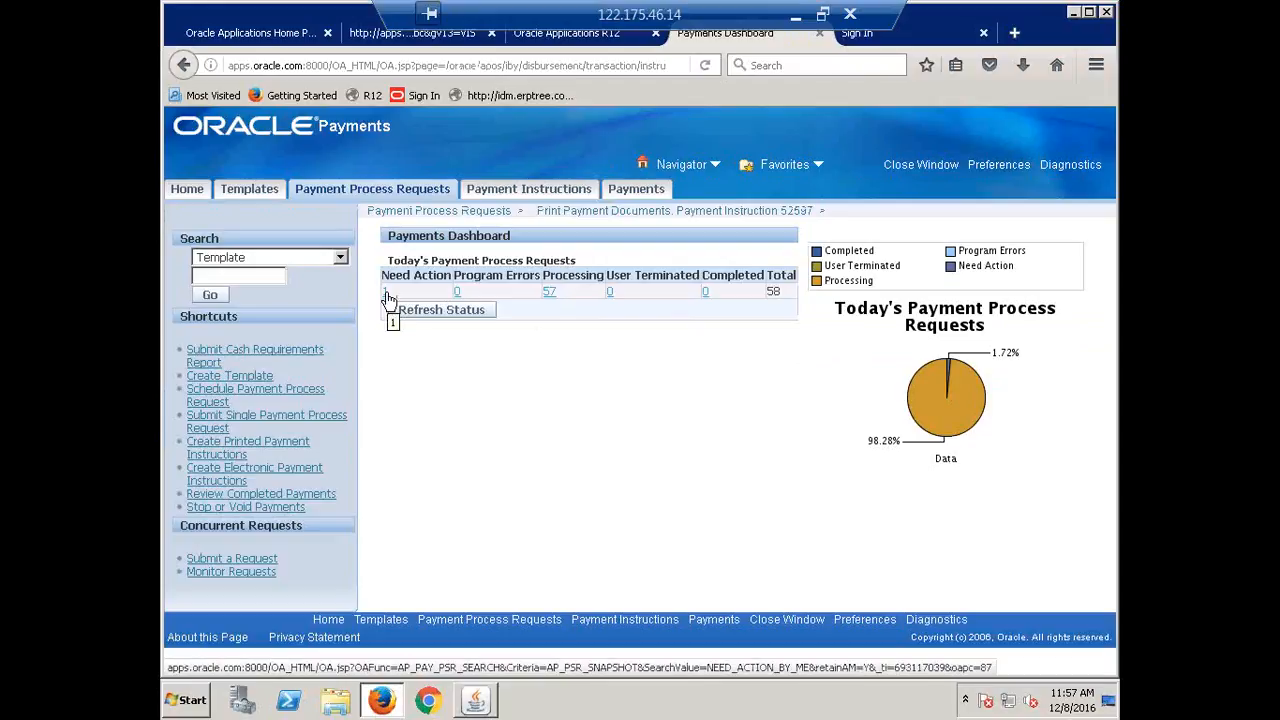
# Refresh the CALFRE request search, expand the request, and open payment instruction 52597's details.
pyautogui.click(386, 192)
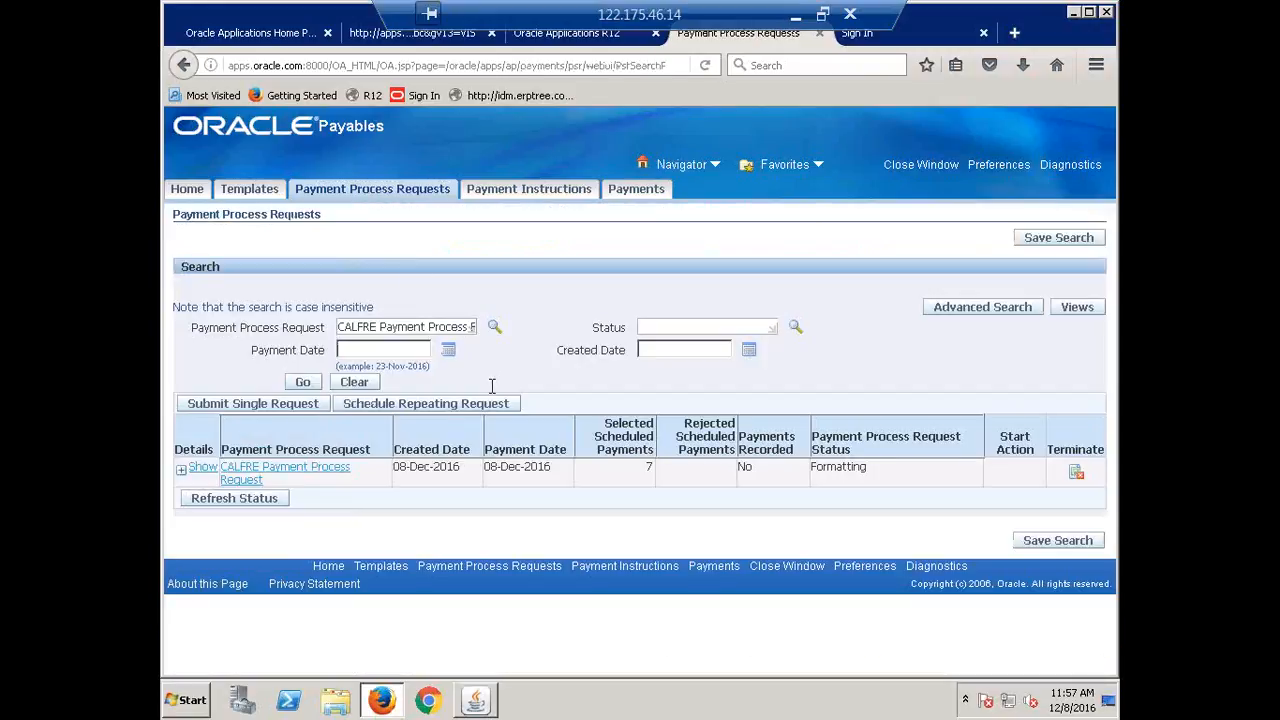
pyautogui.click(302, 384)
pyautogui.click(303, 386)
pyautogui.click(303, 386)
pyautogui.click(303, 386)
pyautogui.click(303, 386)
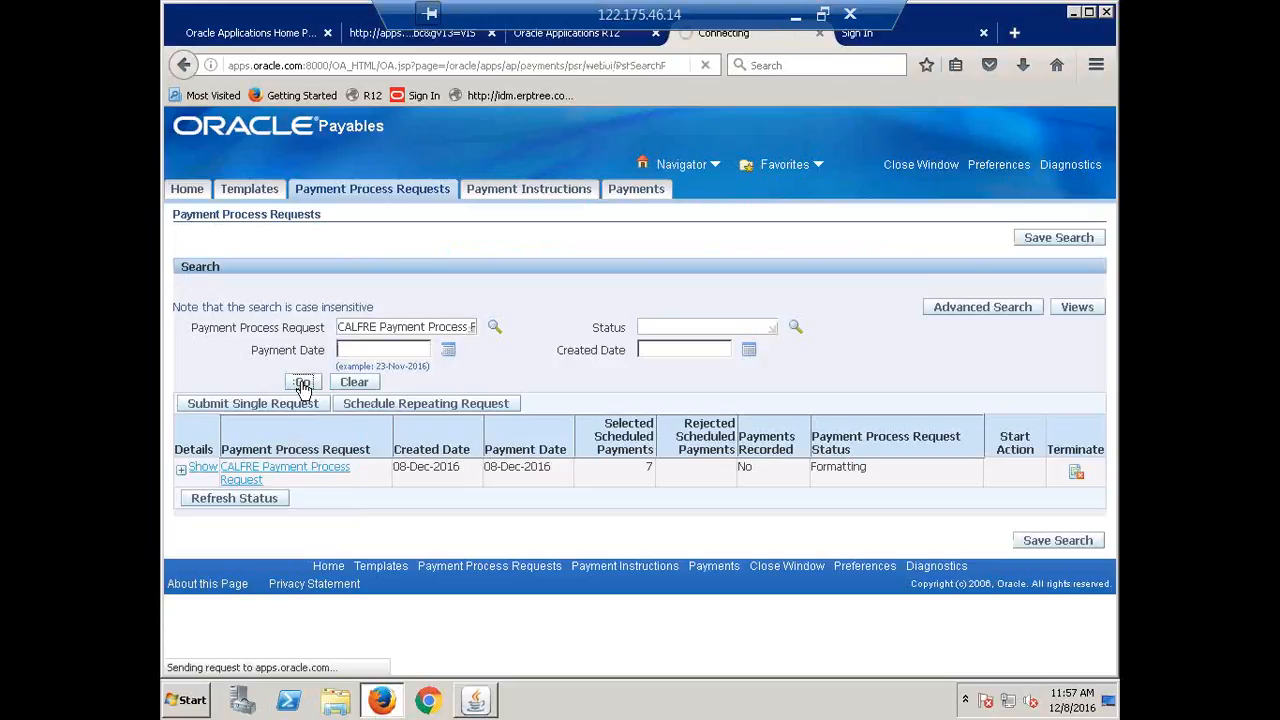
pyautogui.click(303, 386)
pyautogui.click(303, 386)
pyautogui.click(200, 468)
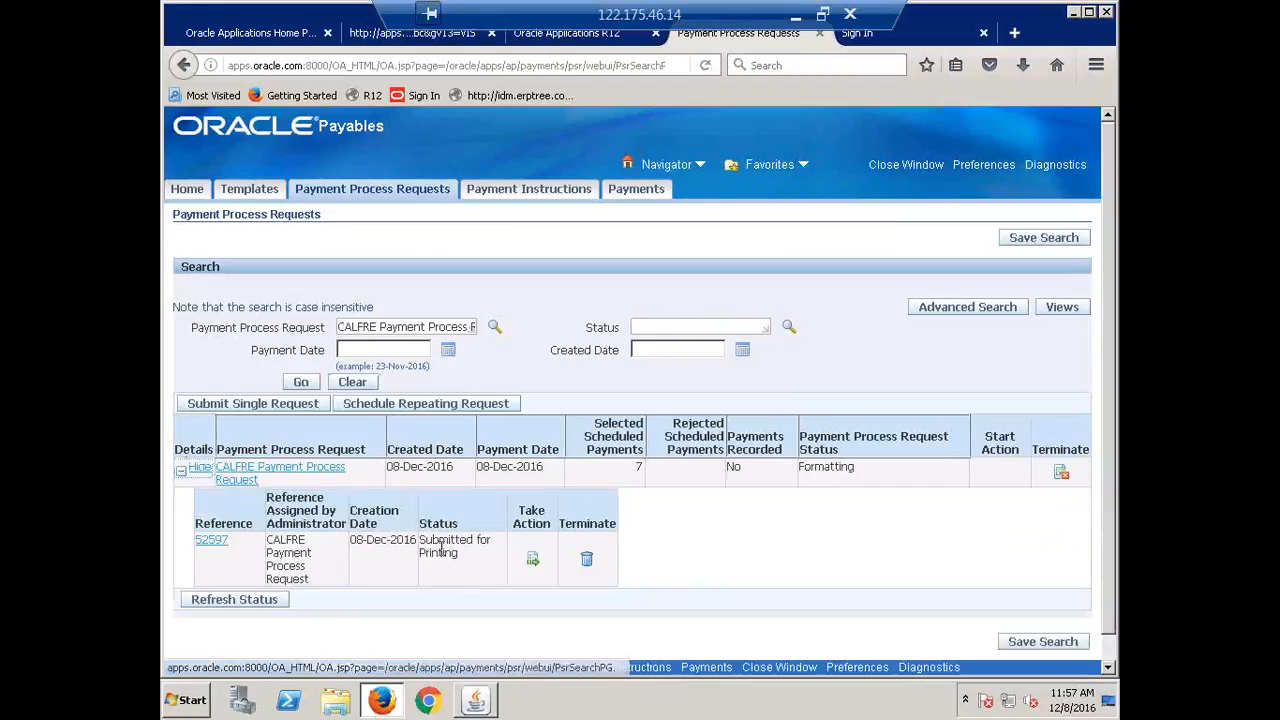
pyautogui.click(531, 563)
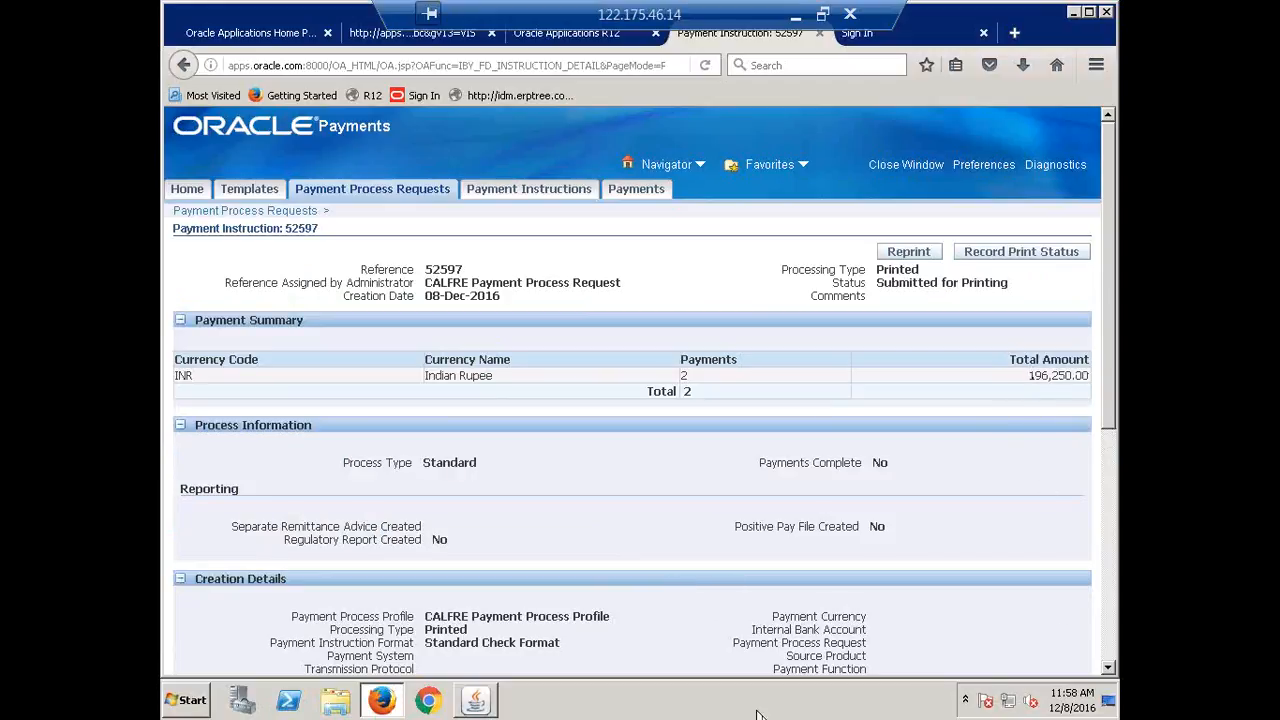
# Review instruction 52597's 2 payments, then open Record Print Status showing documents 100014 and 100015 Printed.
pyautogui.doubleClick(690, 378)
pyautogui.scroll(-5, 697, 505)
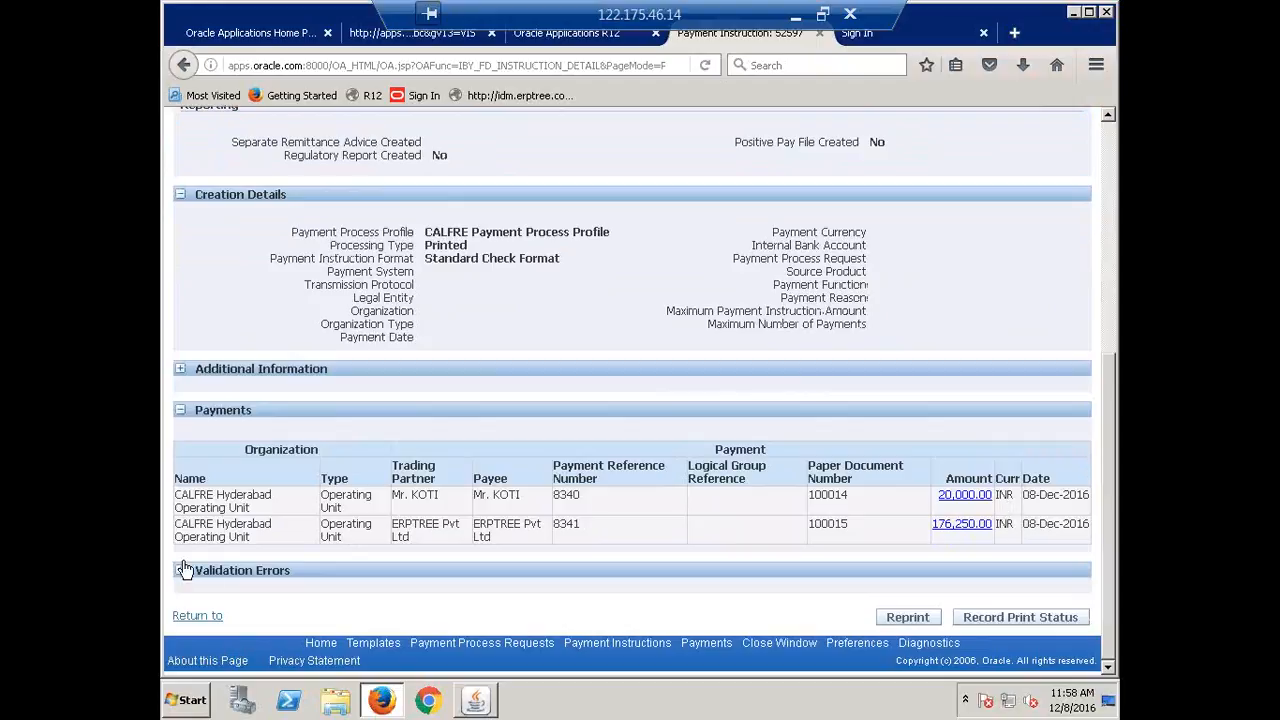
pyautogui.scroll(5, 706, 550)
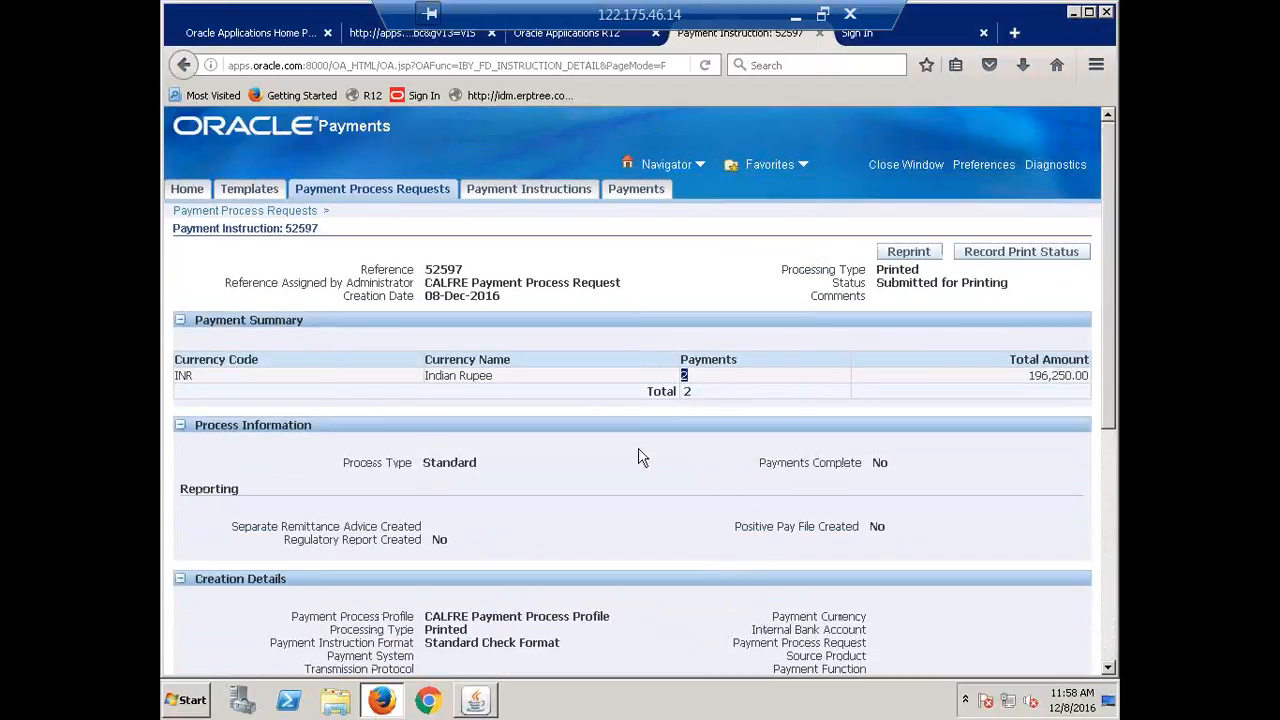
pyautogui.click(1007, 257)
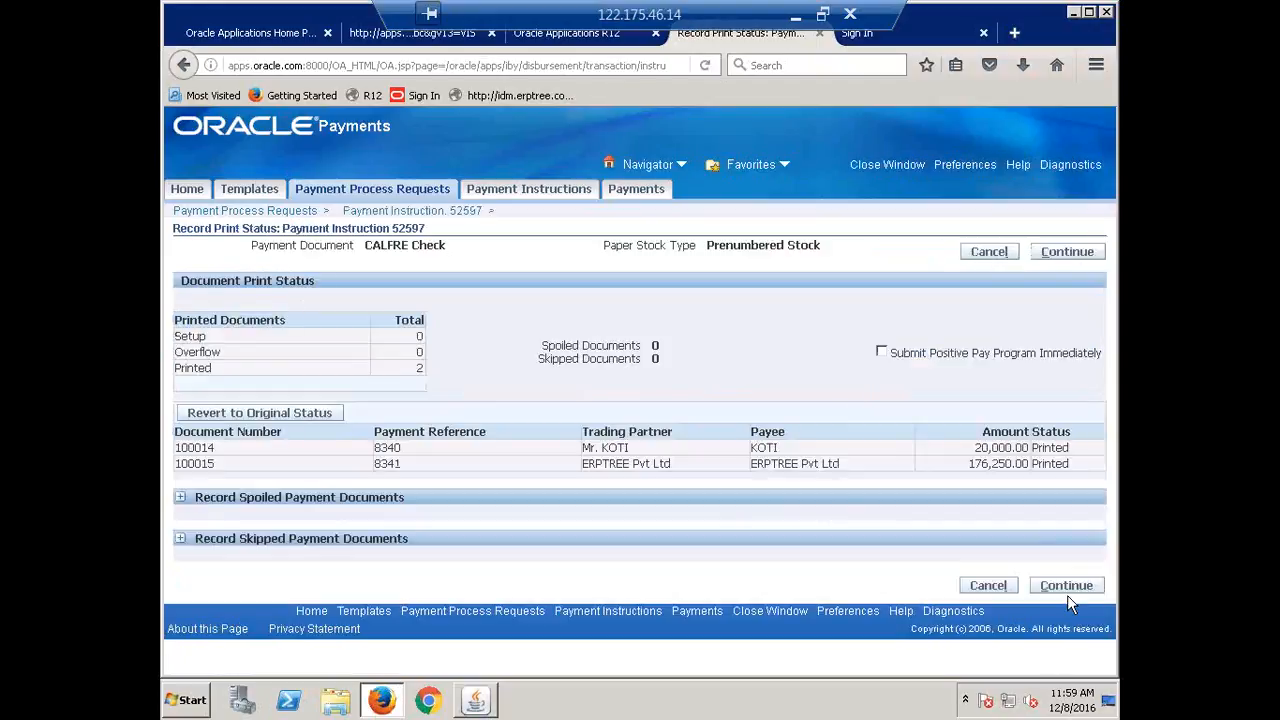
# Record checks 100014 and 100015 as Printed and apply the print status for 52597 as final.
pyautogui.doubleClick(1050, 447)
pyautogui.doubleClick(1050, 463)
pyautogui.doubleClick(1052, 448)
pyautogui.click(826, 494)
pyautogui.click(1066, 588)
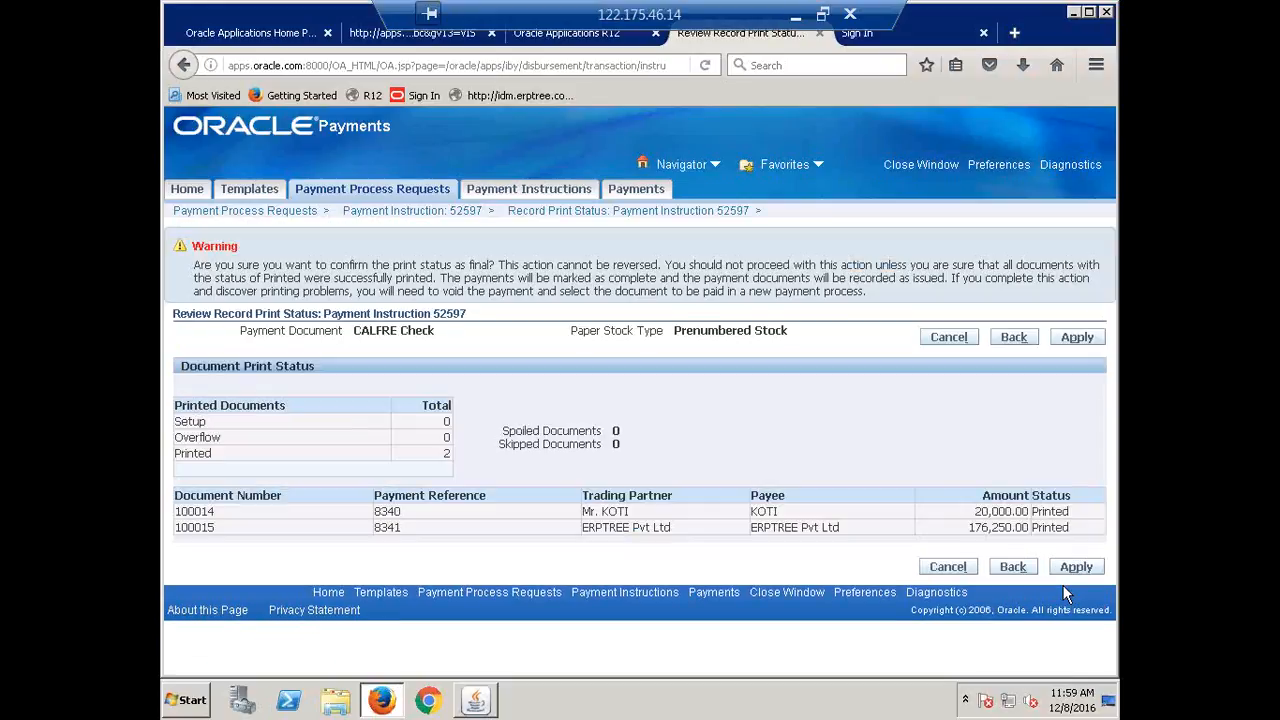
pyautogui.click(1076, 339)
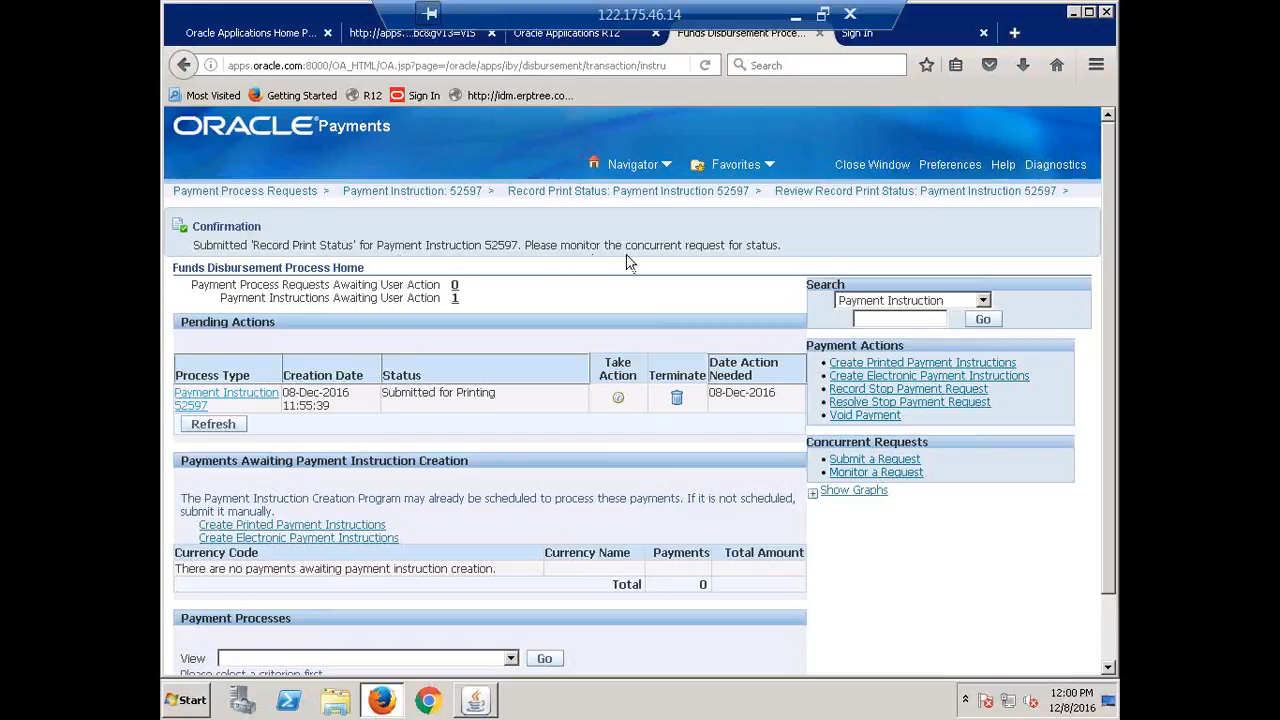
pyautogui.click(477, 702)
pyautogui.click(268, 122)
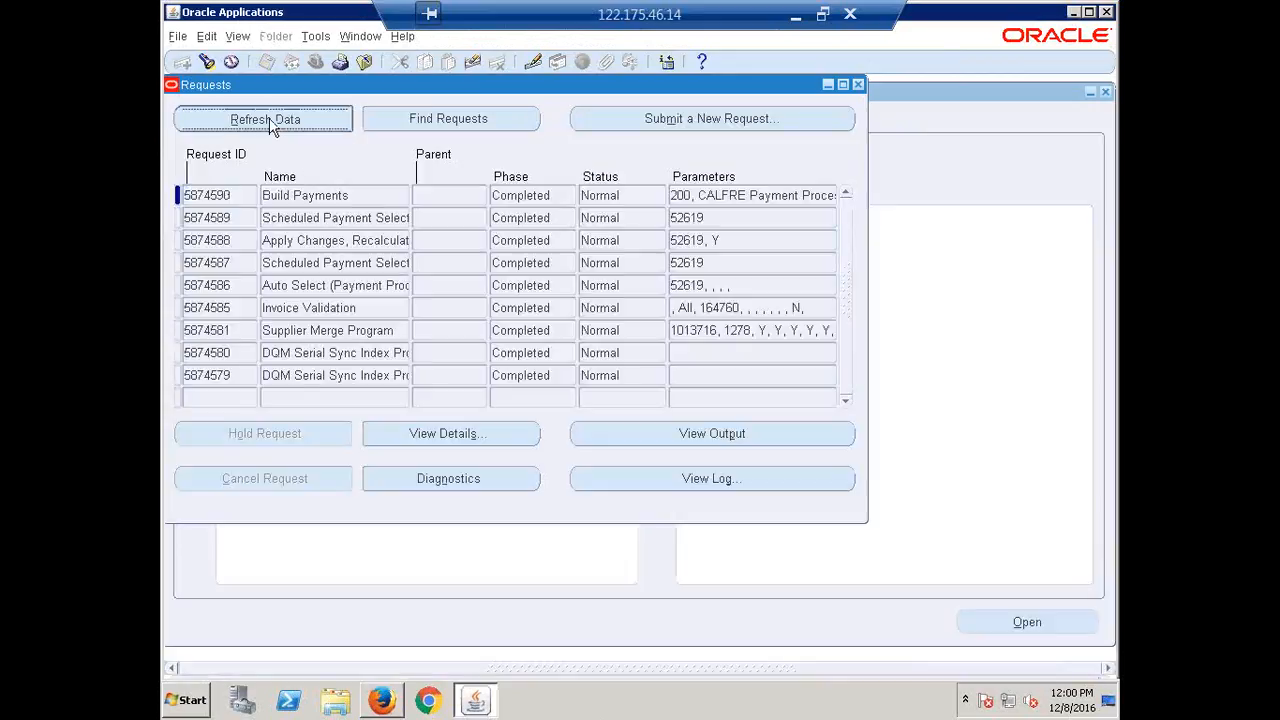
pyautogui.click(268, 120)
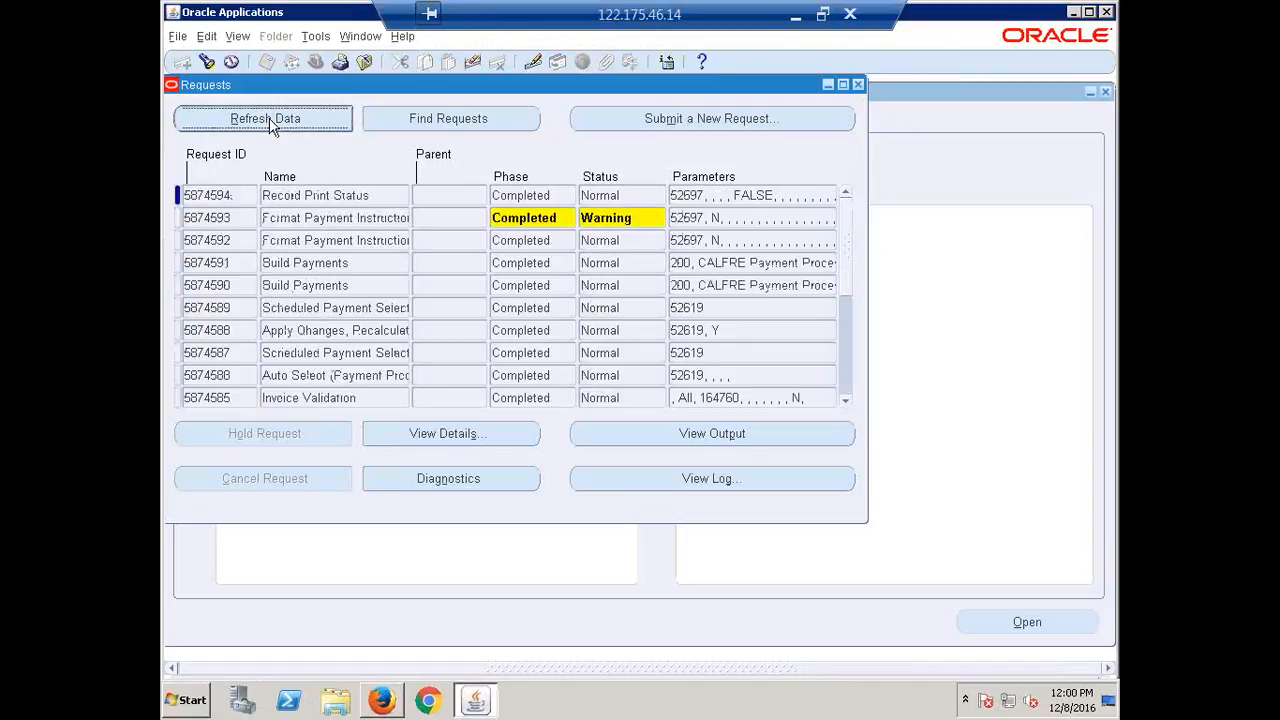
pyautogui.click(341, 218)
pyautogui.click(348, 195)
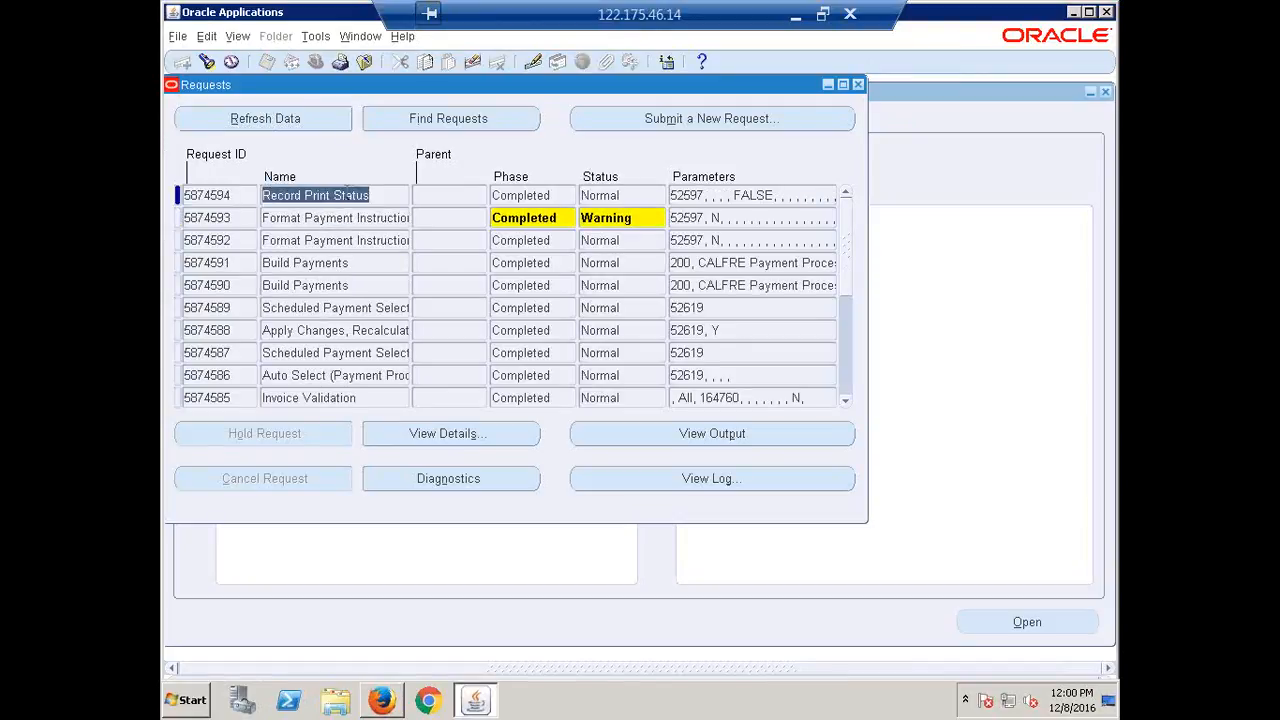
pyautogui.click(258, 120)
pyautogui.click(258, 120)
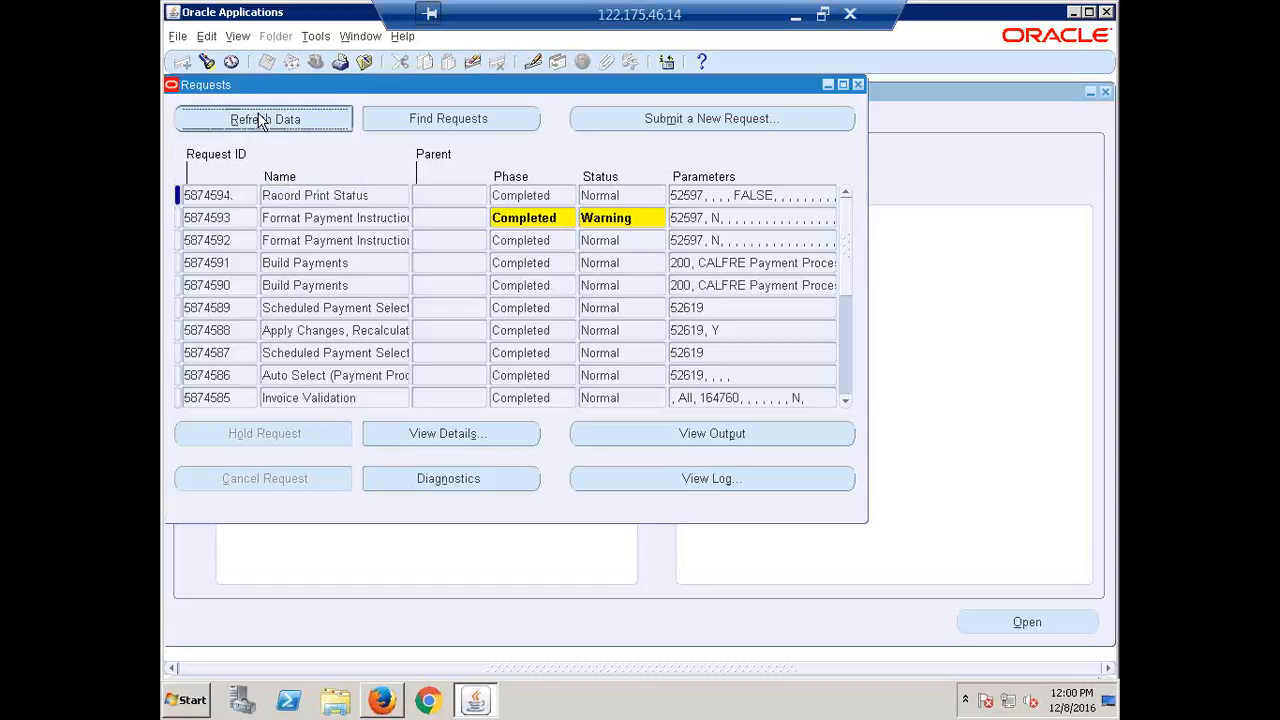
pyautogui.click(857, 85)
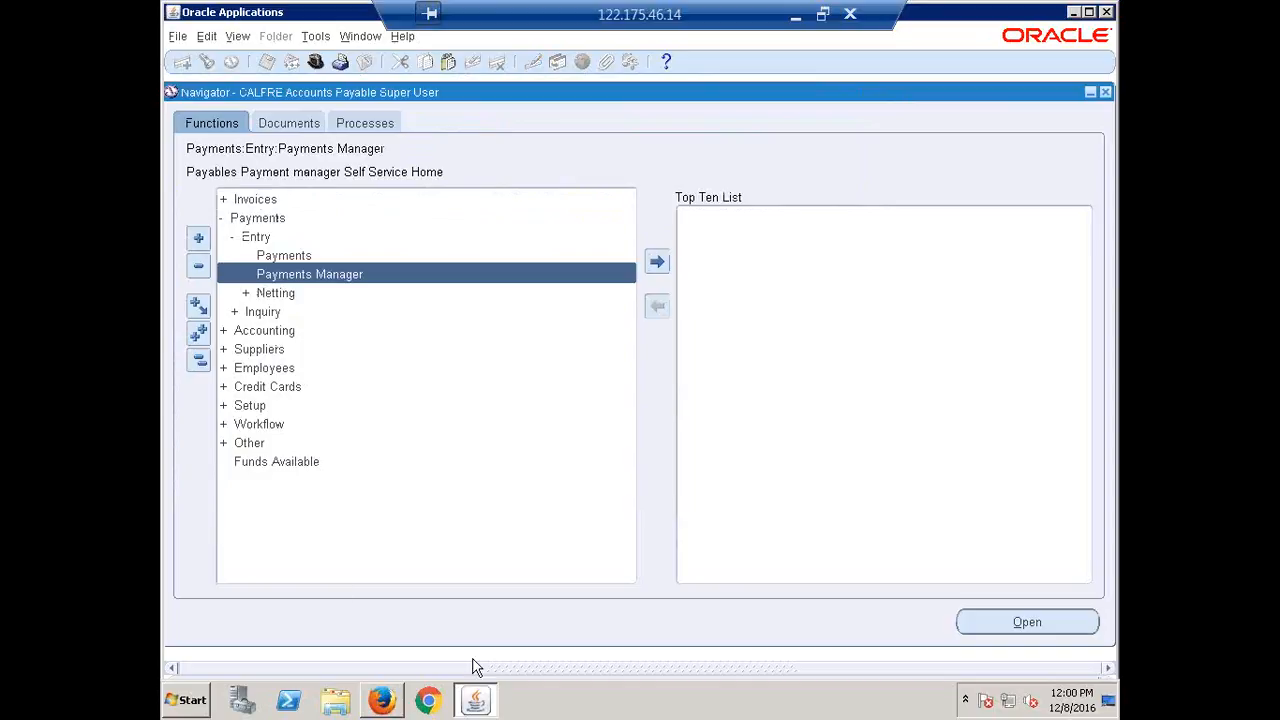
pyautogui.click(390, 703)
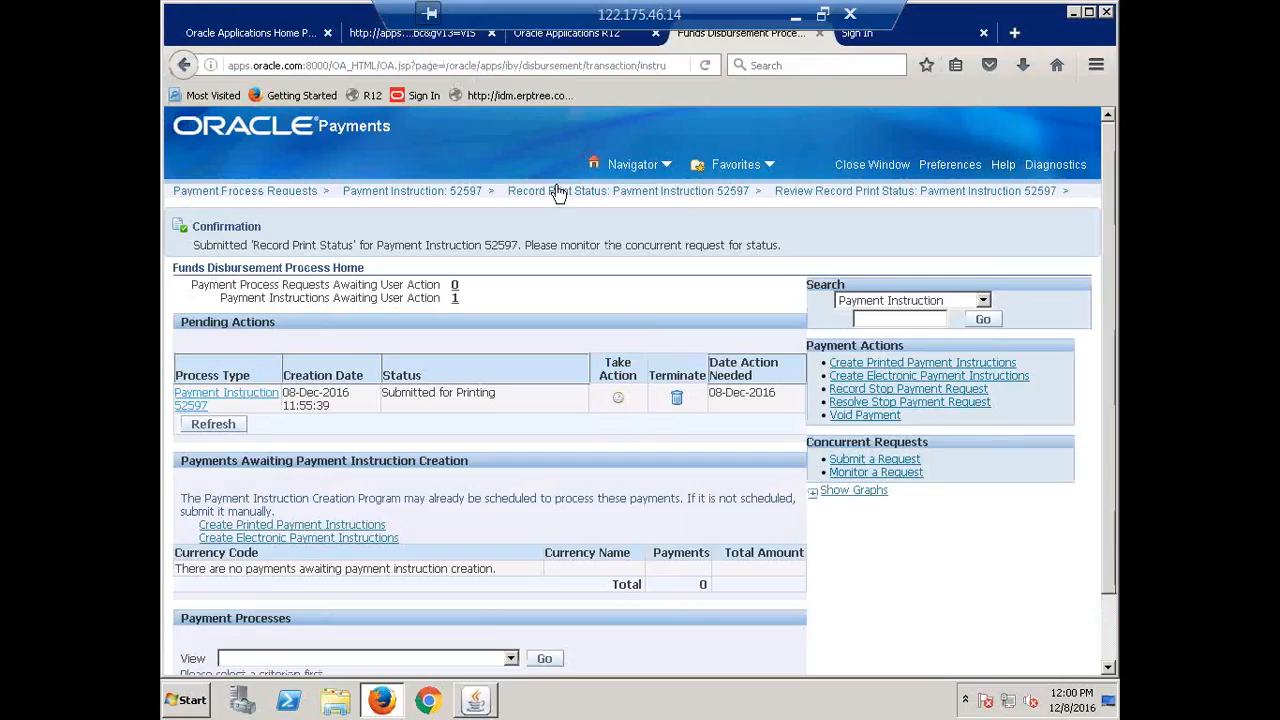
# Check that the CALFRE request shows Confirmed Payment with instruction 52597 listed as Printed.
pyautogui.click(255, 191)
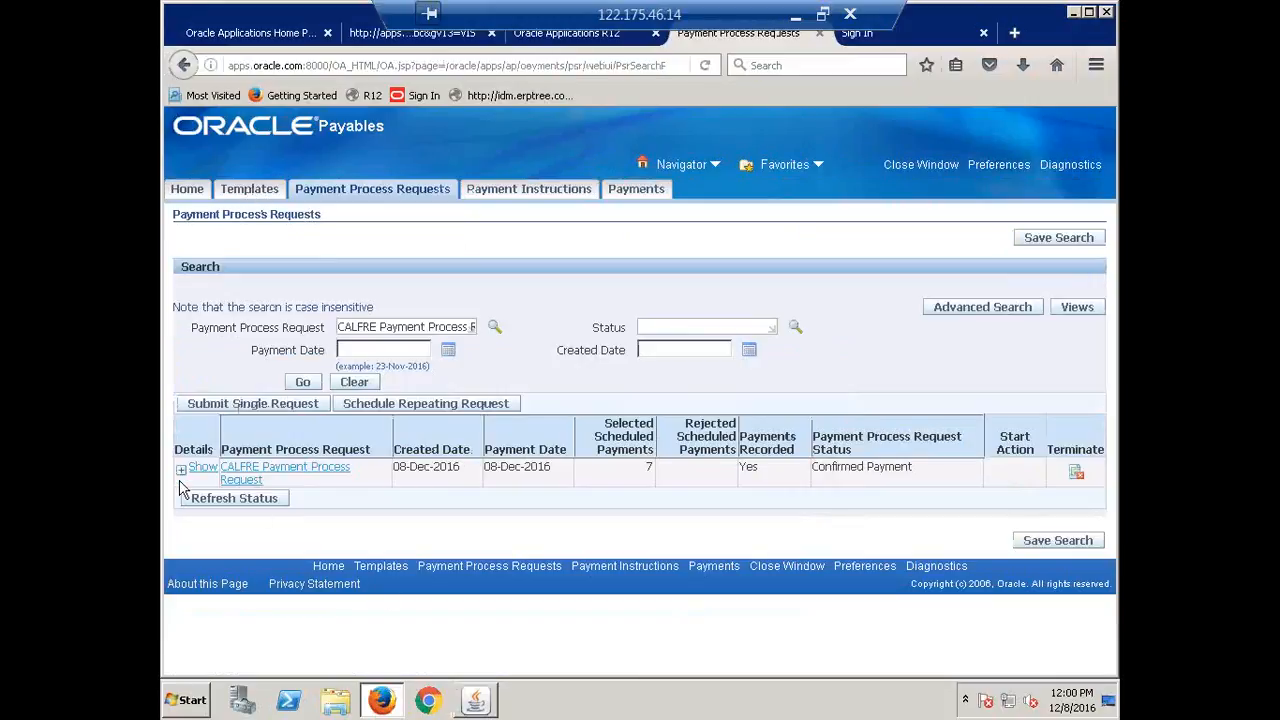
pyautogui.tripleClick(883, 474)
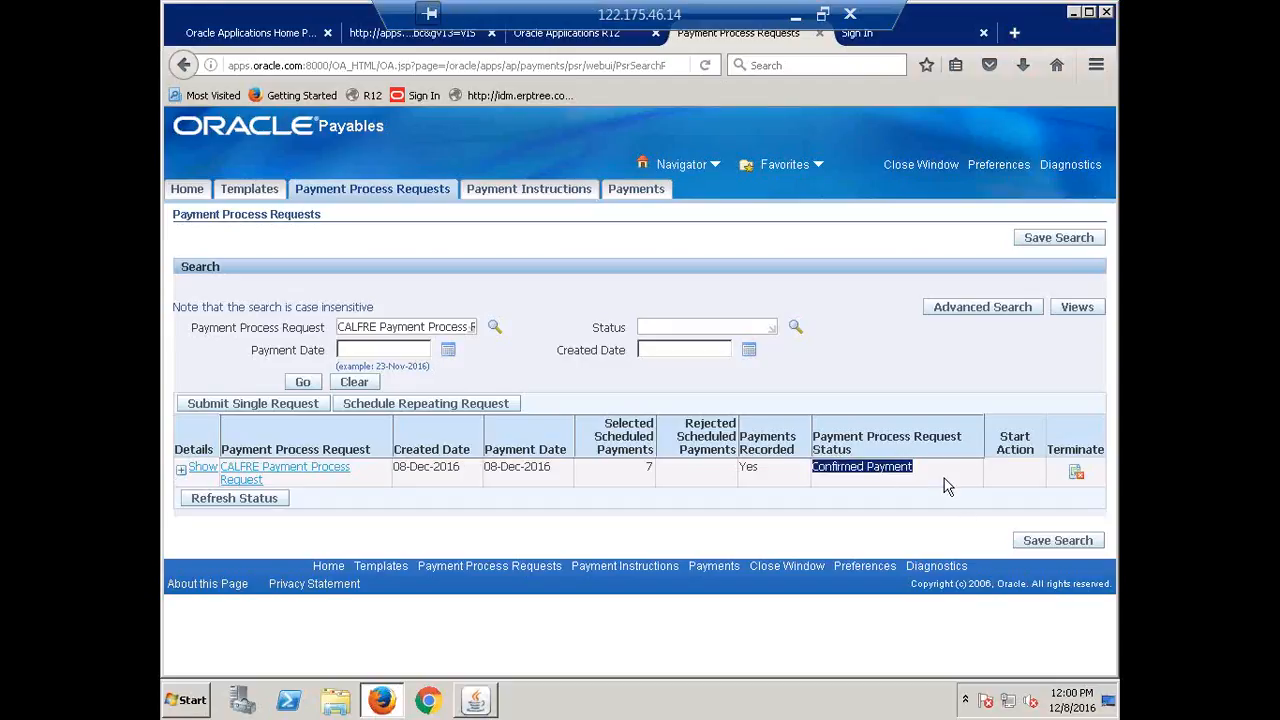
pyautogui.click(922, 480)
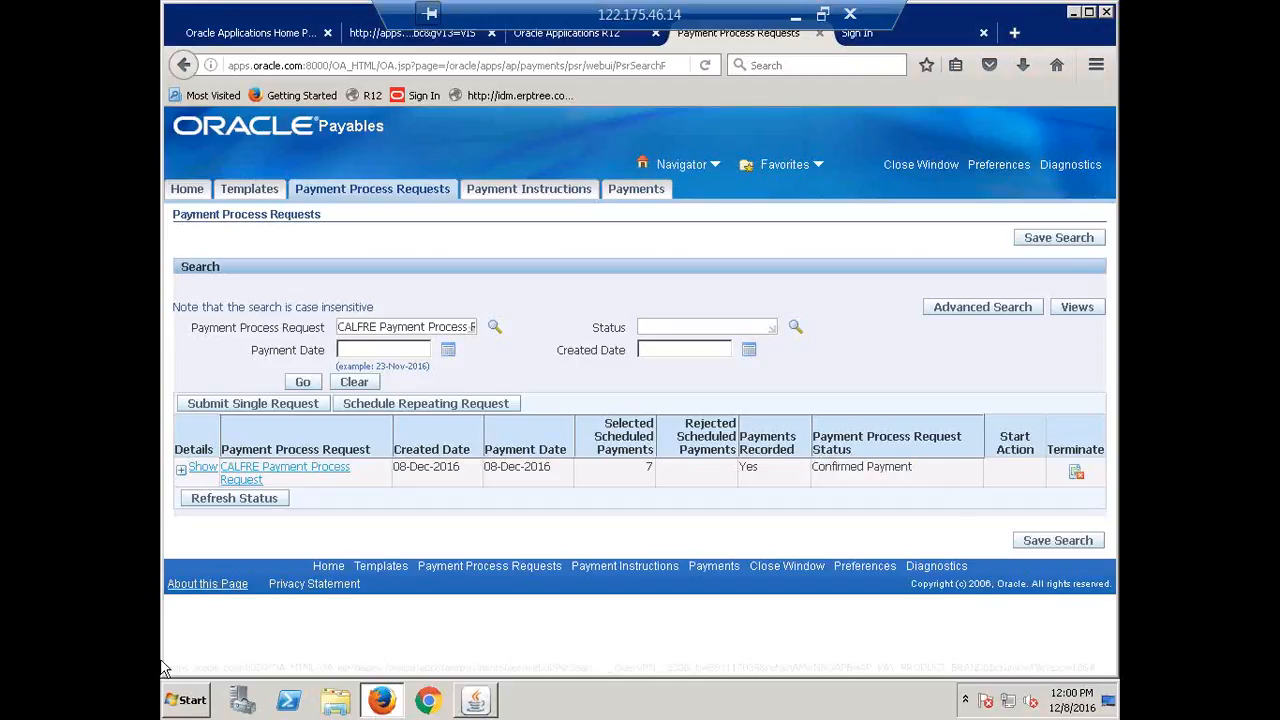
pyautogui.click(178, 471)
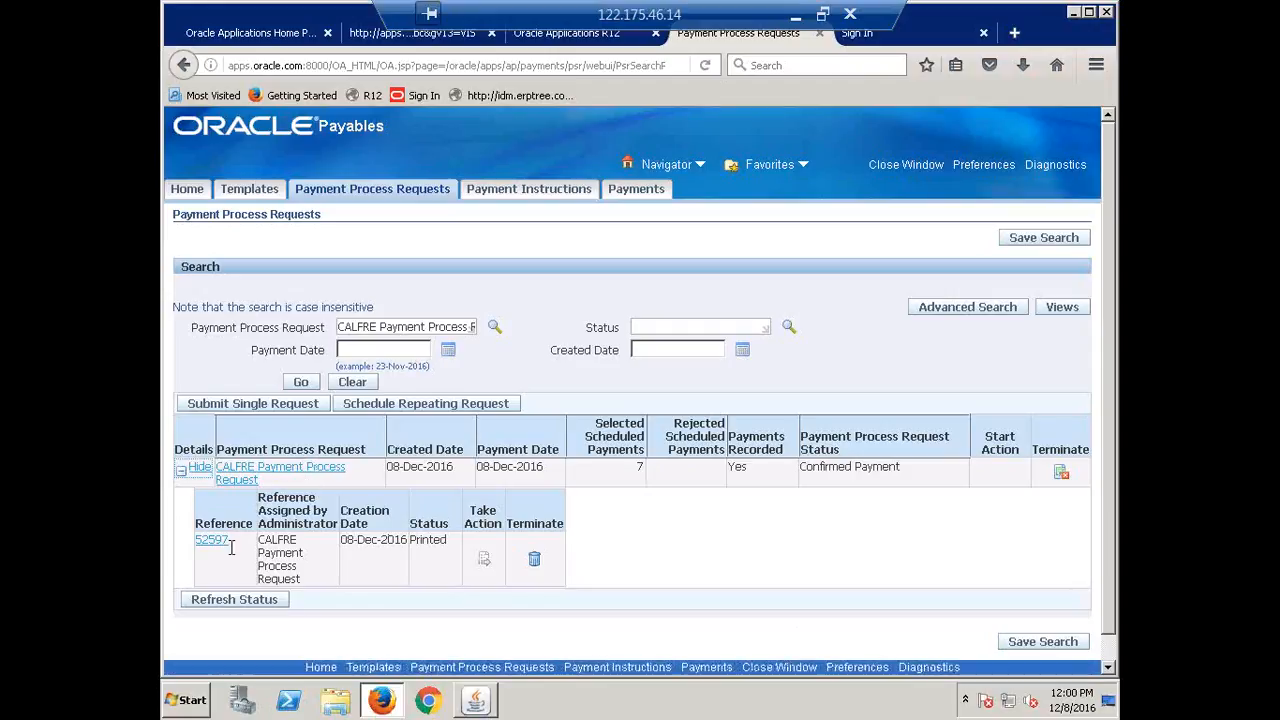
pyautogui.click(627, 199)
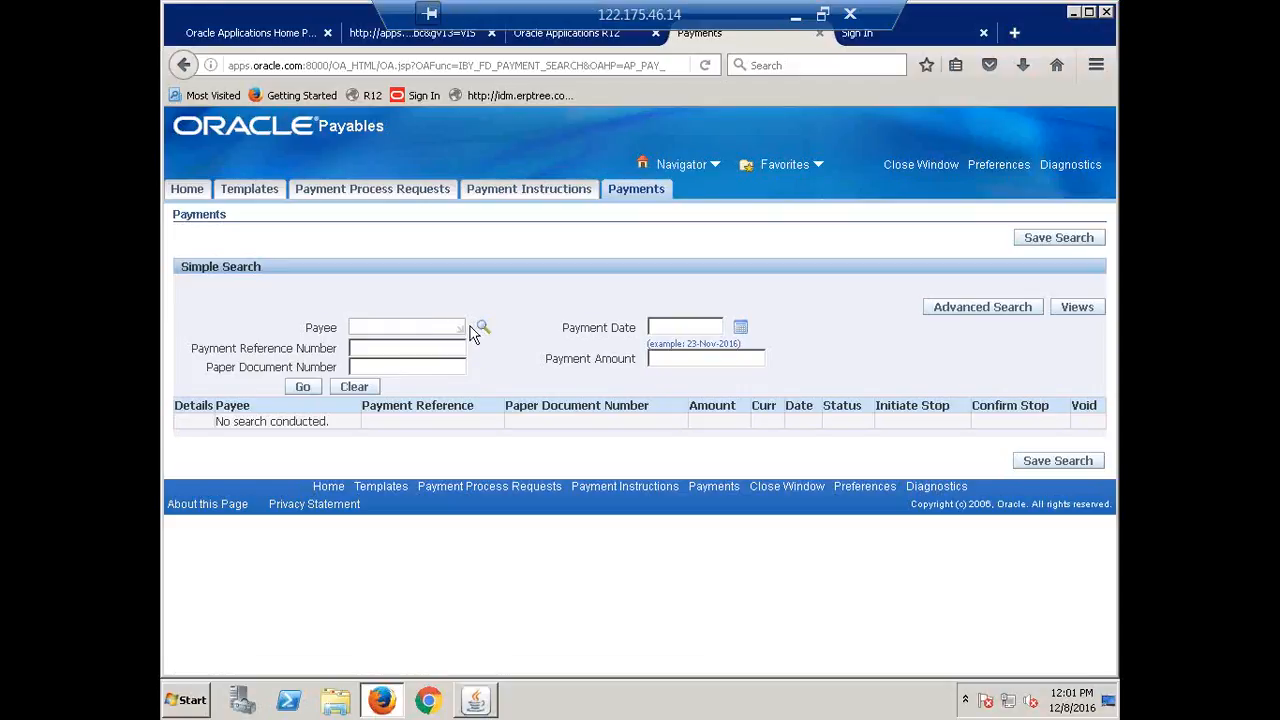
# Search payments dated 08-Dec-2016, listing Printed payments 8340 and 8341.
pyautogui.click(740, 330)
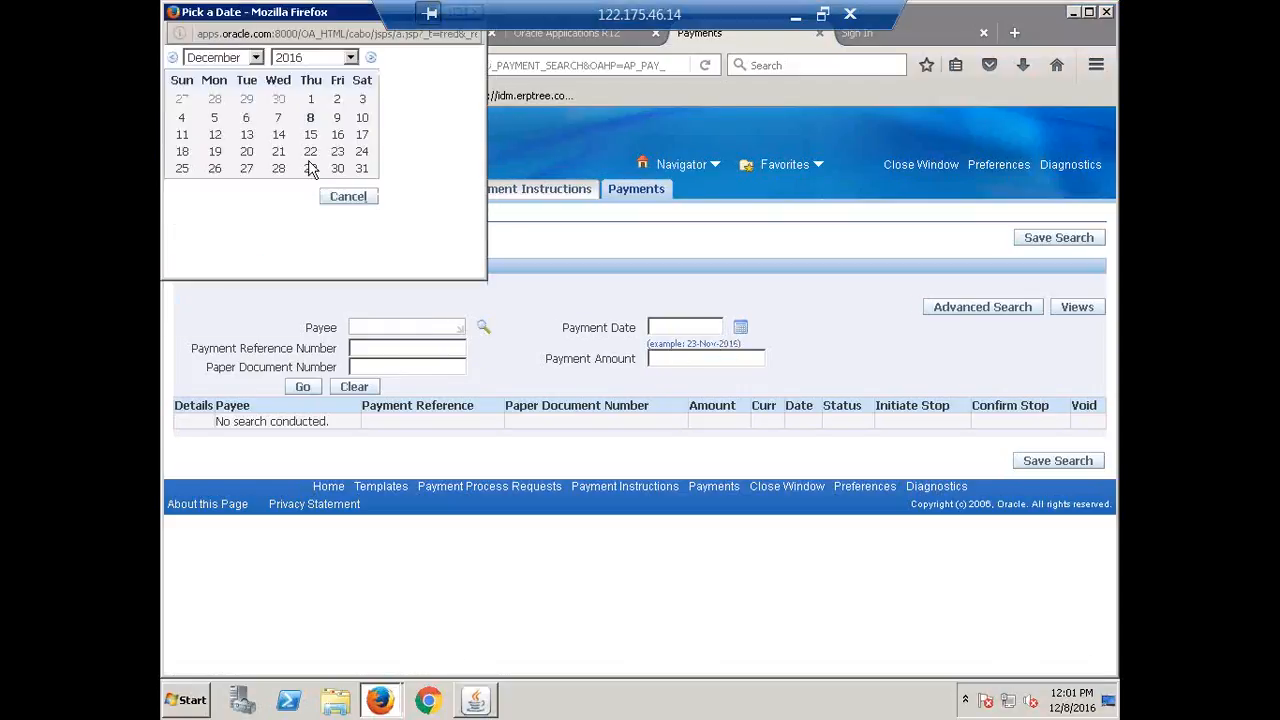
pyautogui.click(311, 119)
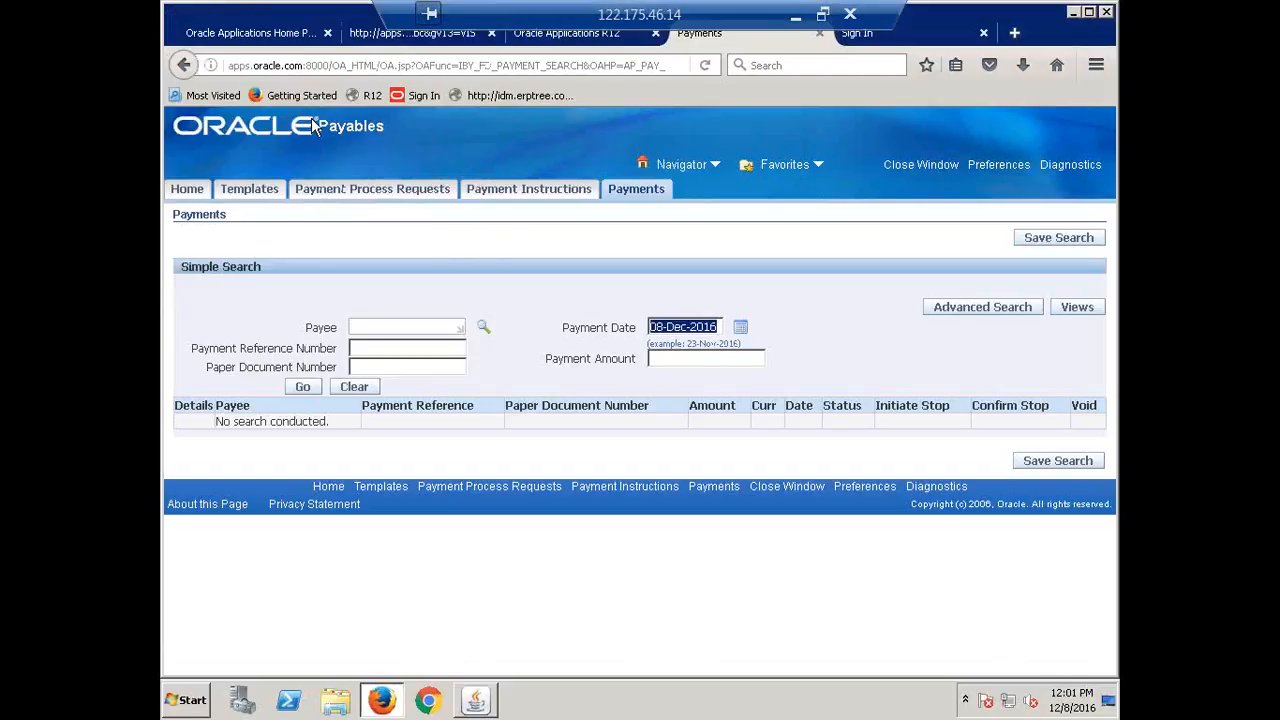
pyautogui.click(312, 392)
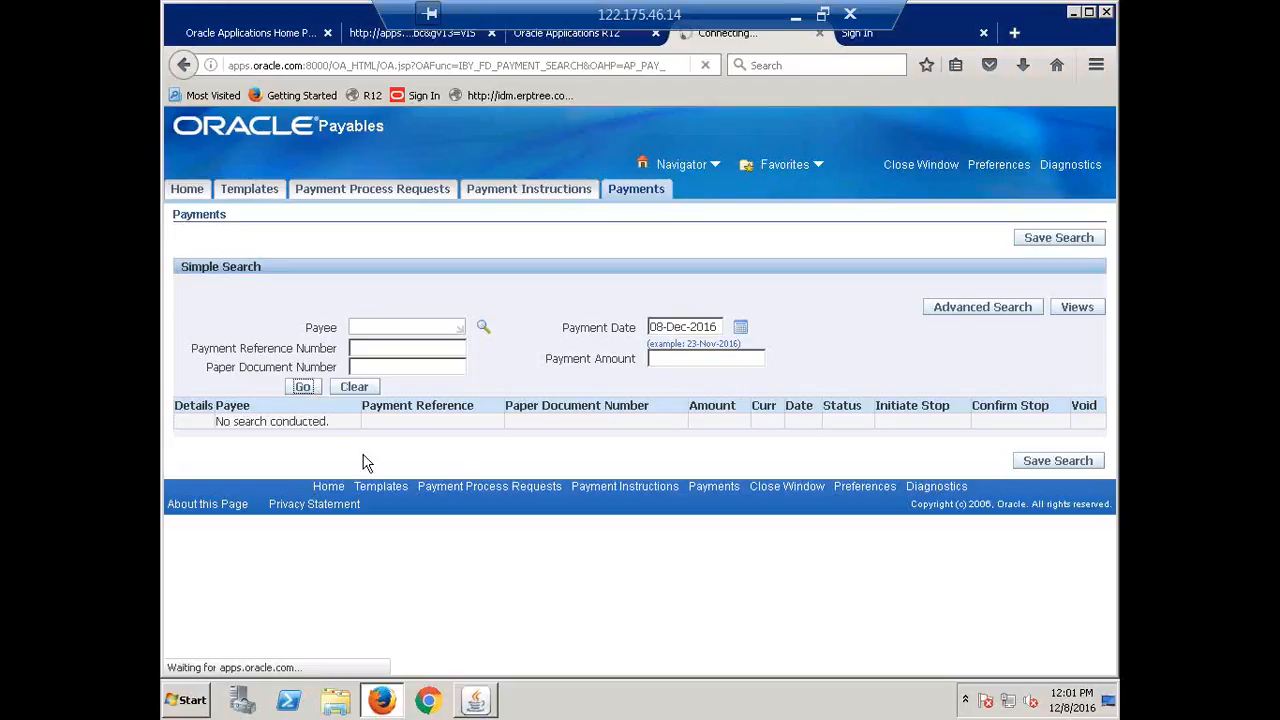
pyautogui.click(305, 388)
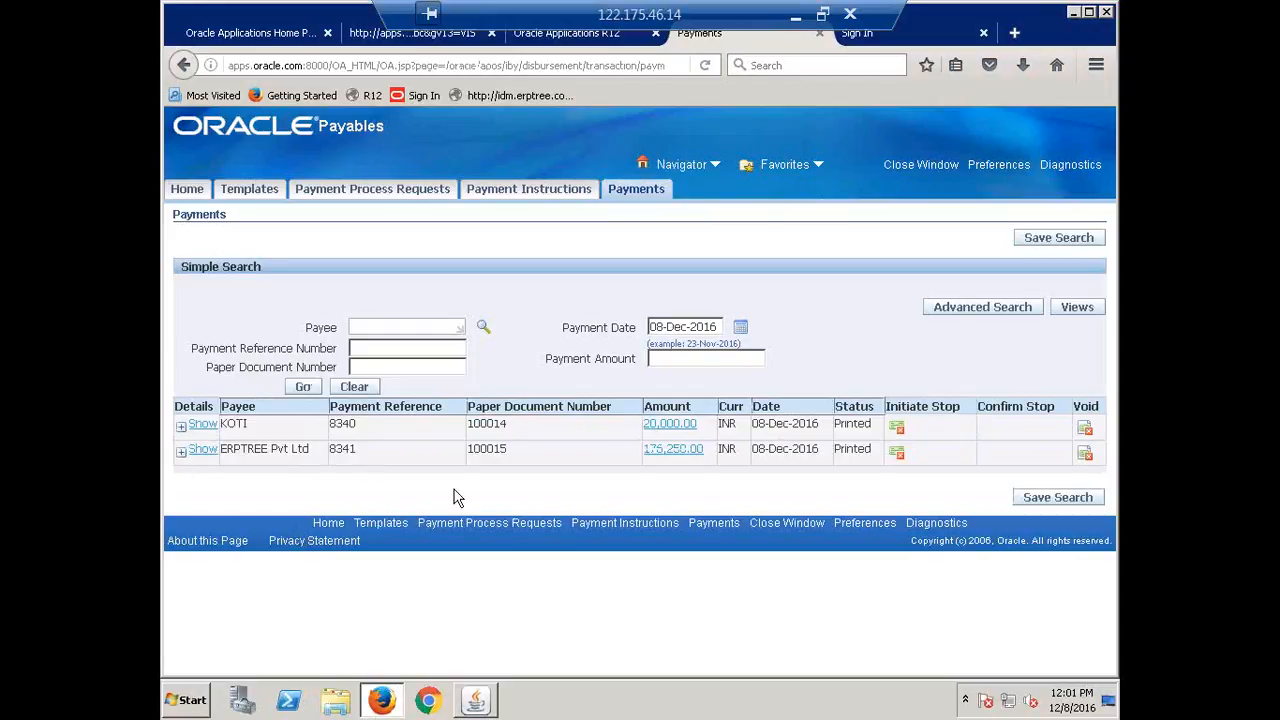
# Open ERPTREE Pvt Ltd payment 8341 (176,250.00 INR) and list its six paid documents.
pyautogui.click(182, 455)
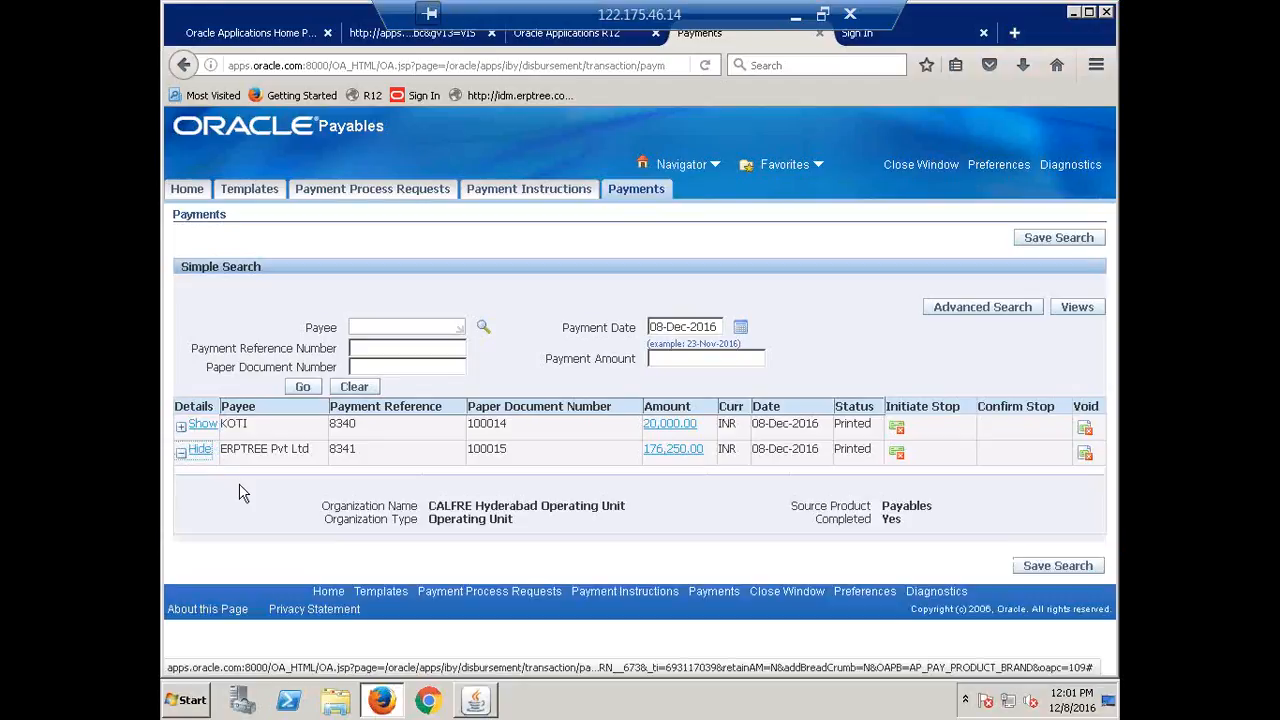
pyautogui.click(678, 452)
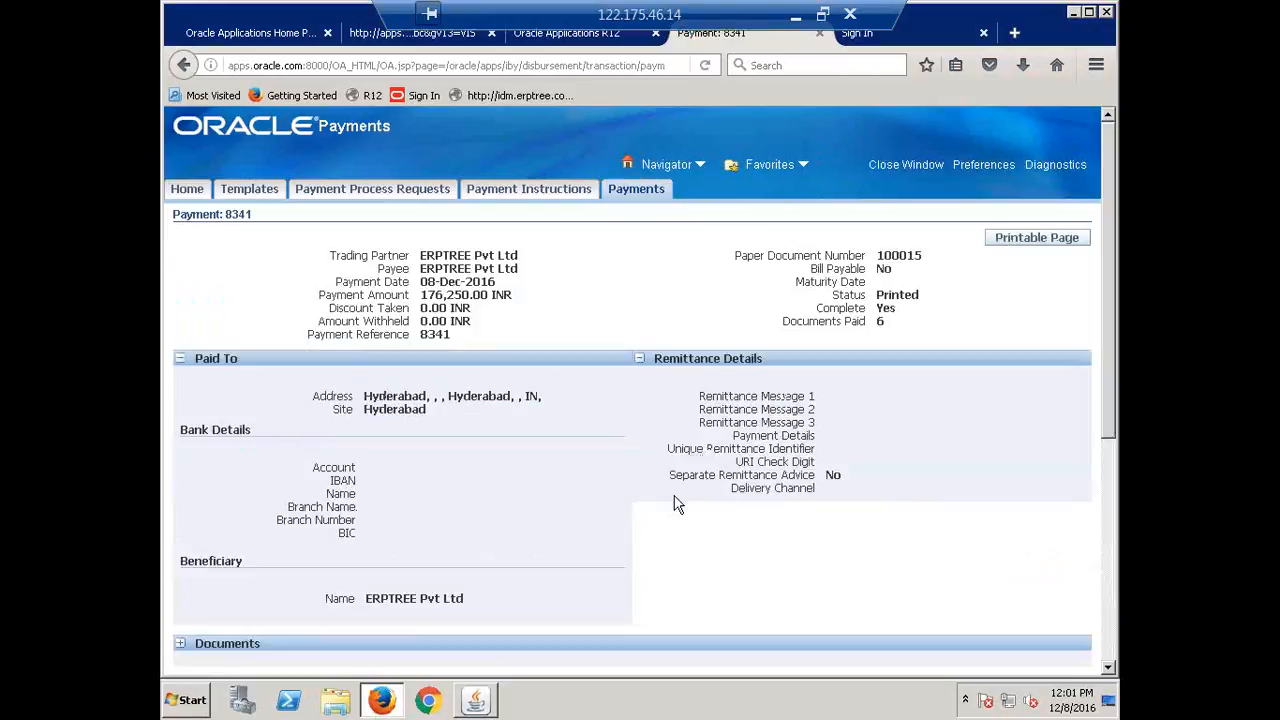
pyautogui.scroll(-5, 610, 458)
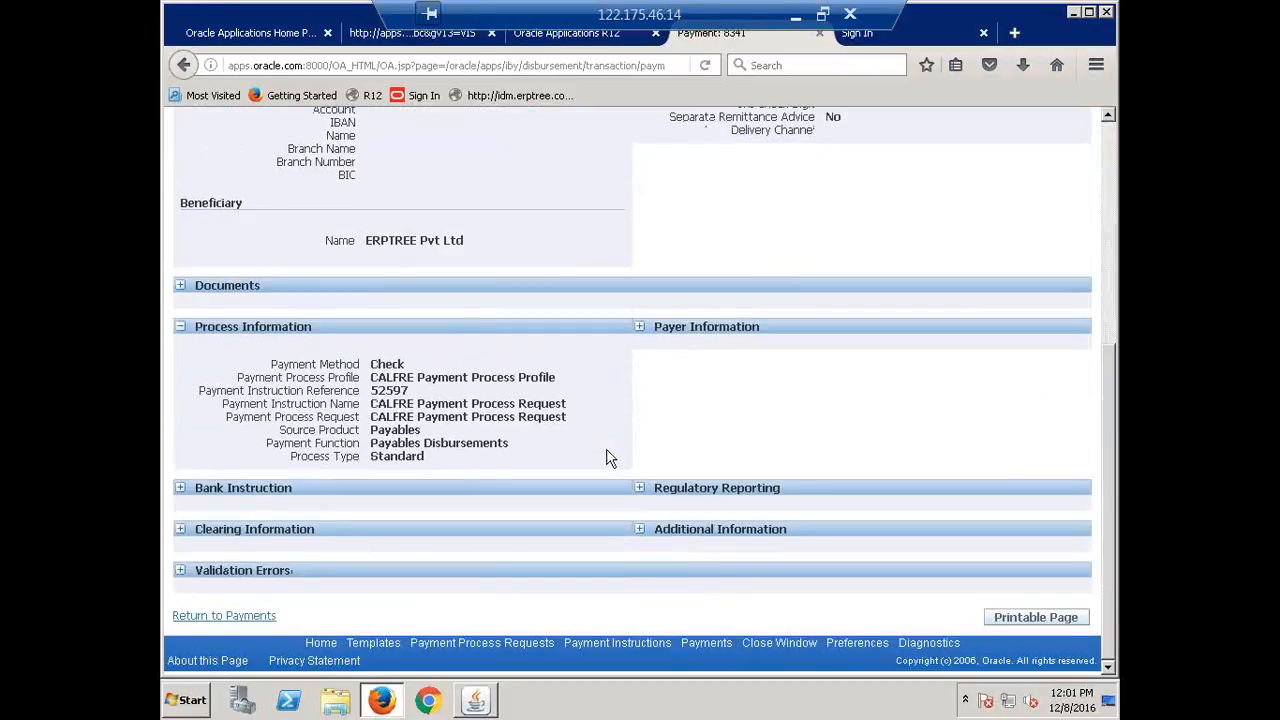
pyautogui.click(181, 287)
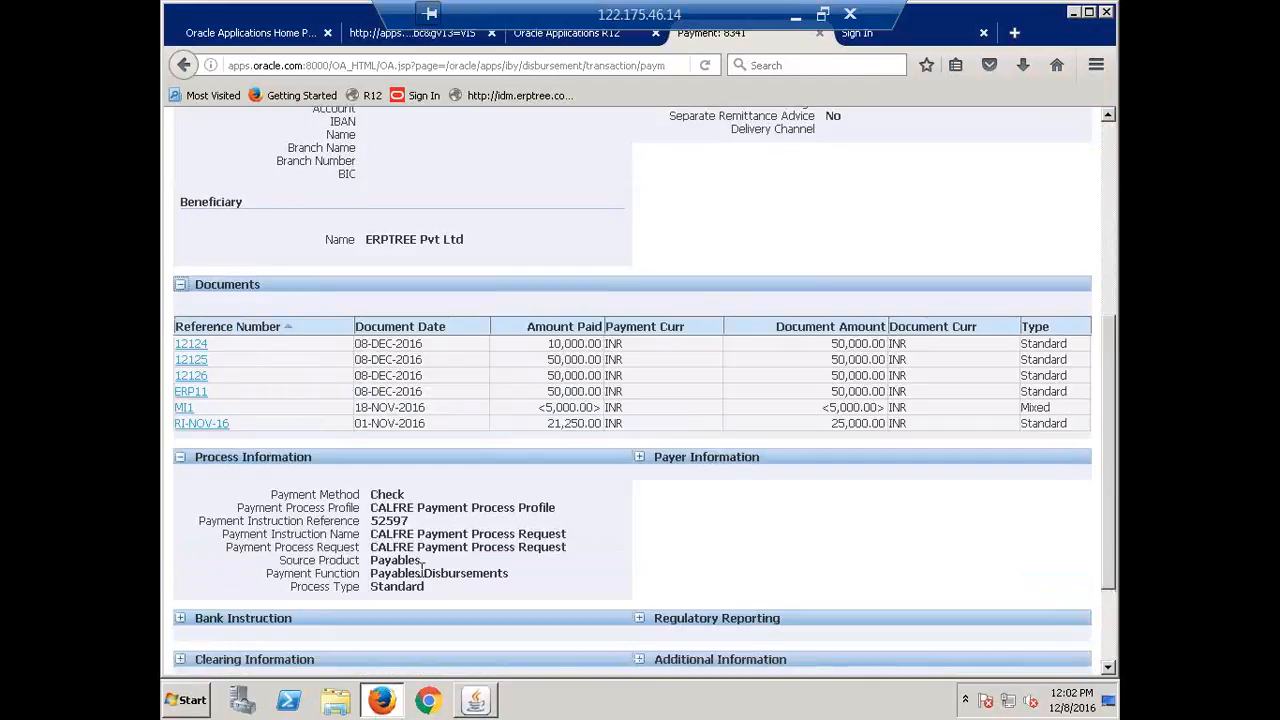
pyautogui.scroll(6, 423, 566)
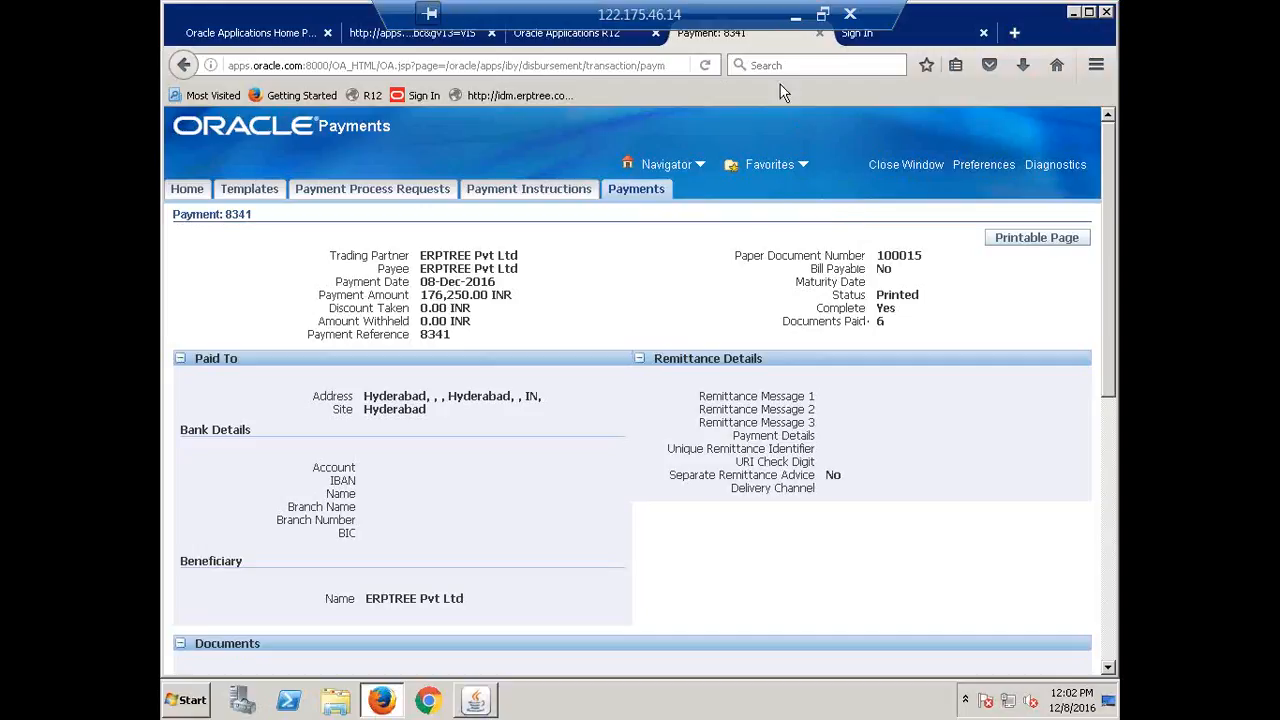
# Enter Done in cell B352 of Recap.xlsx for the PPR topic and save the workbook.
pyautogui.click(795, 14)
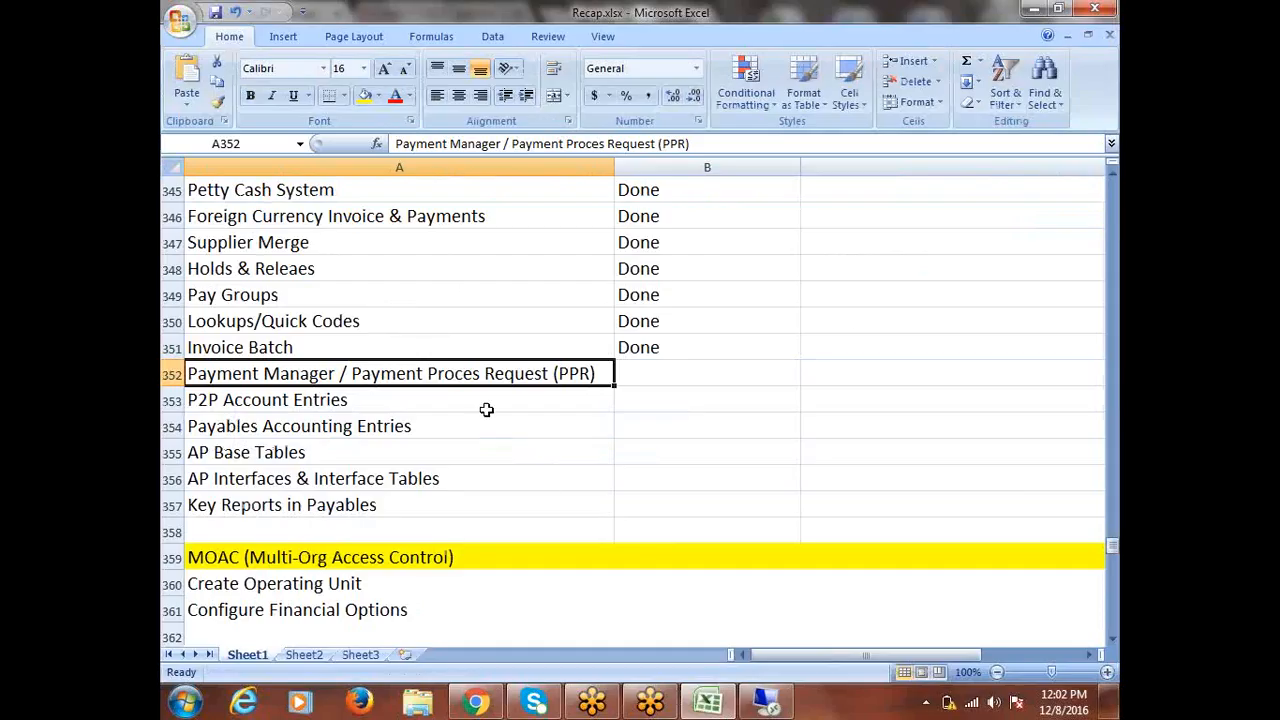
pyautogui.click(654, 363)
pyautogui.write('d')
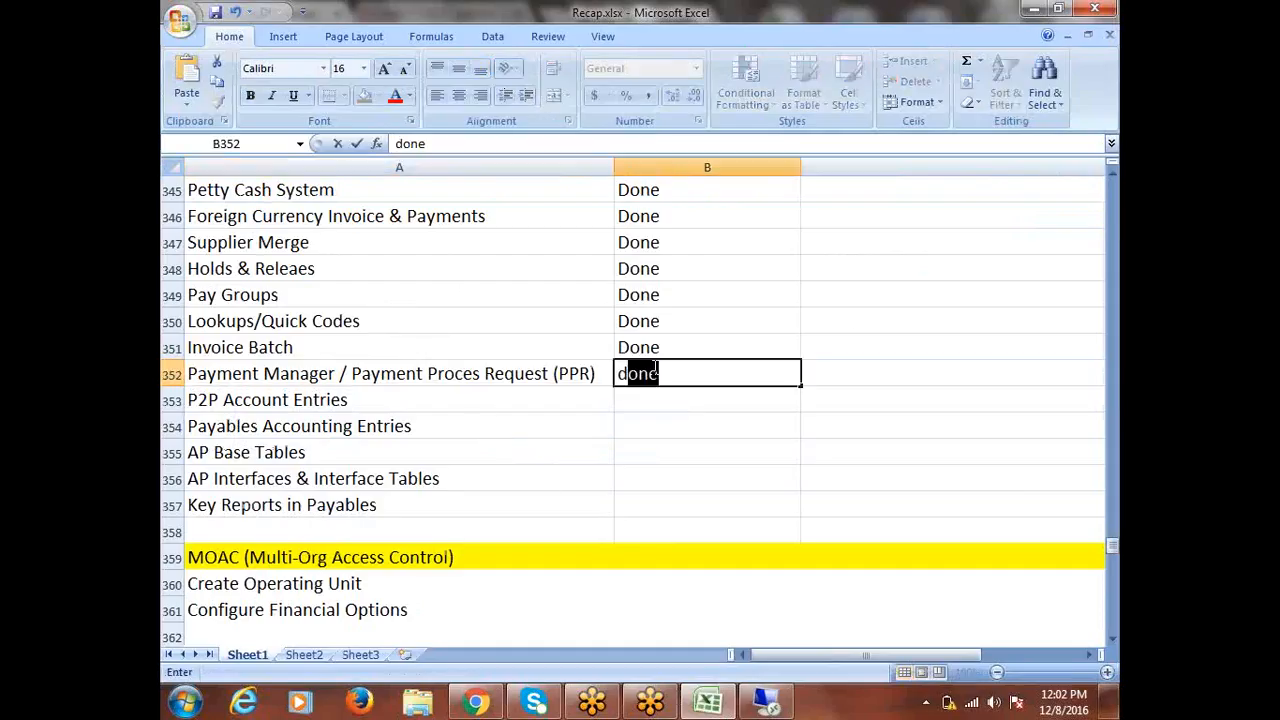
pyautogui.click(457, 400)
pyautogui.hotkey('ctrl', 's')
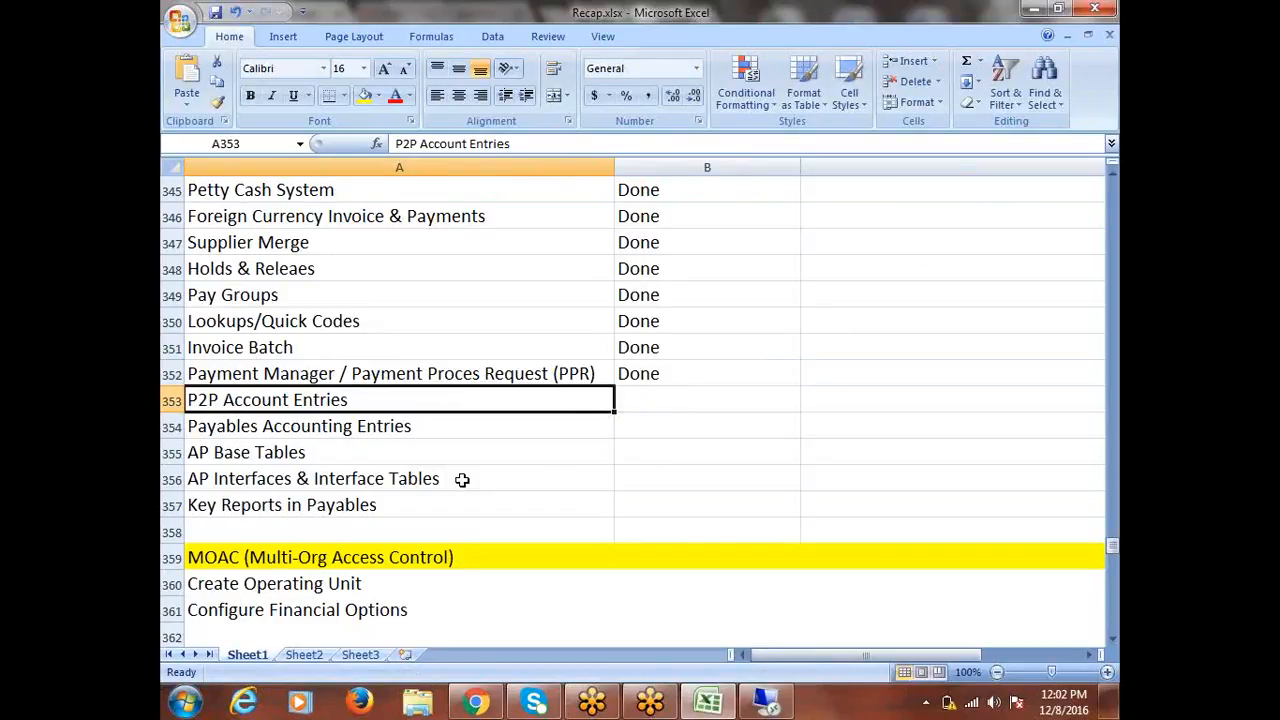
pyautogui.scroll(5, 462, 479)
pyautogui.click(222, 295)
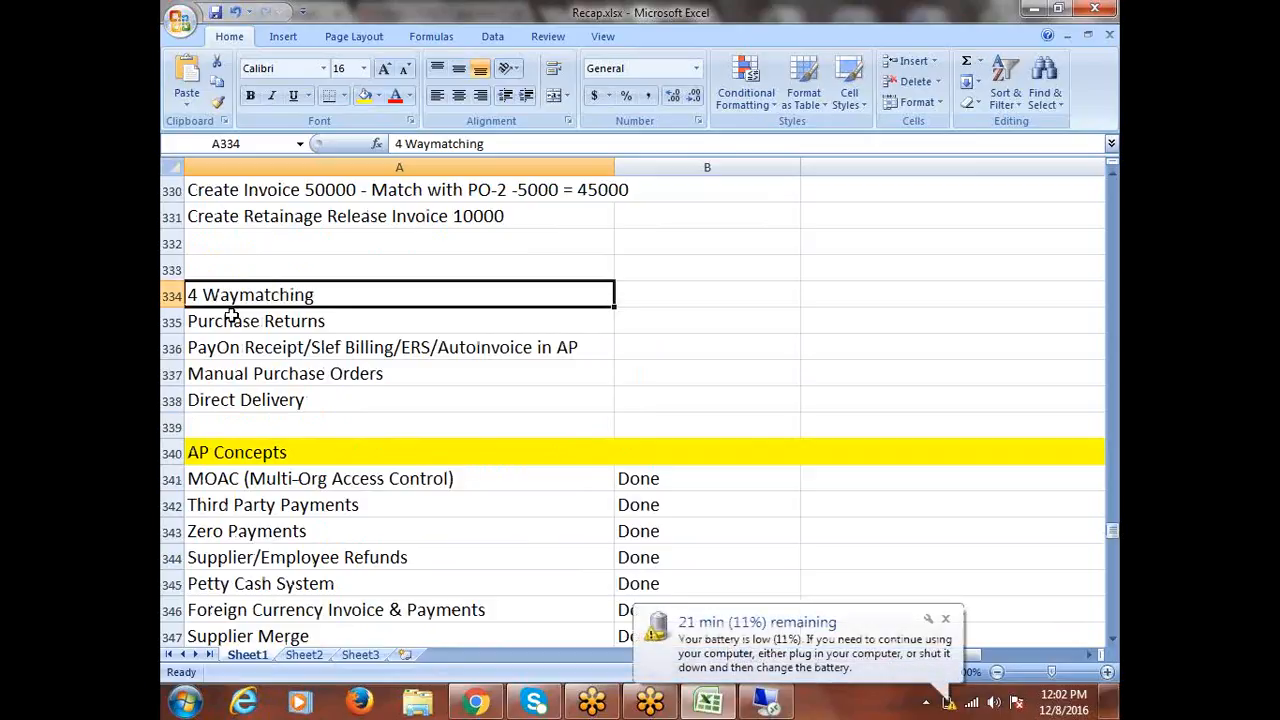
pyautogui.click(946, 622)
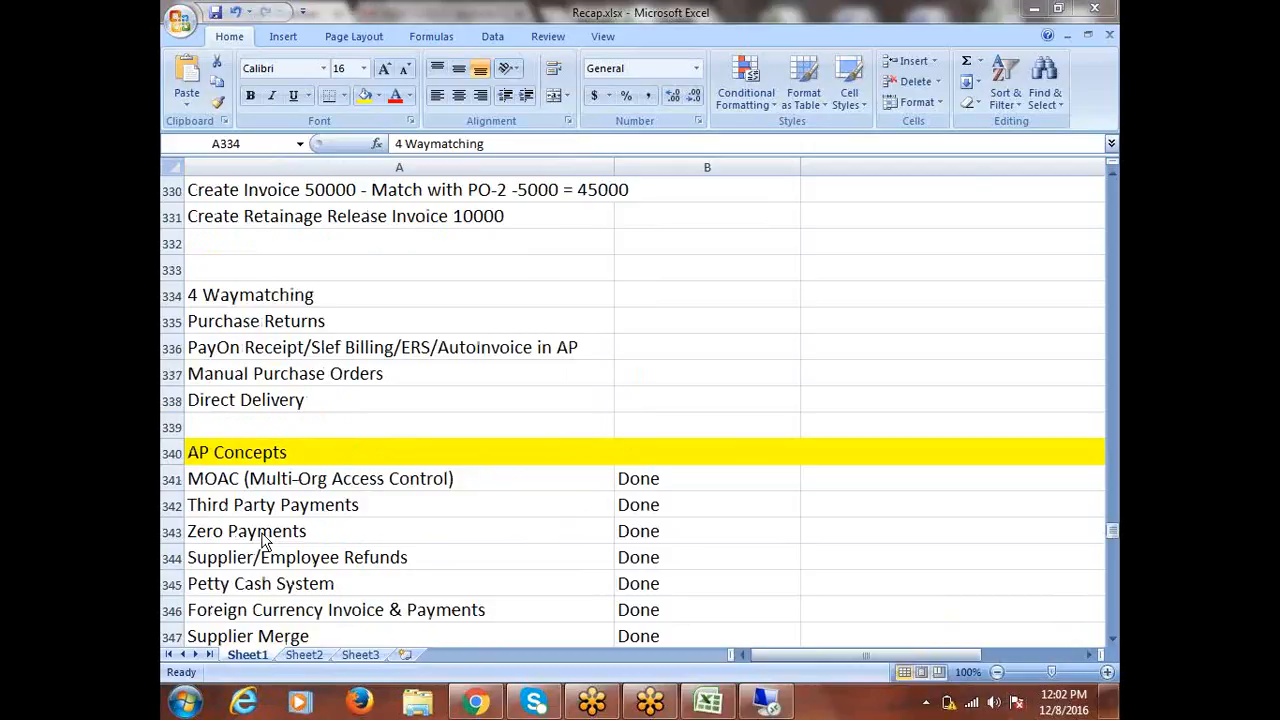
pyautogui.click(258, 317)
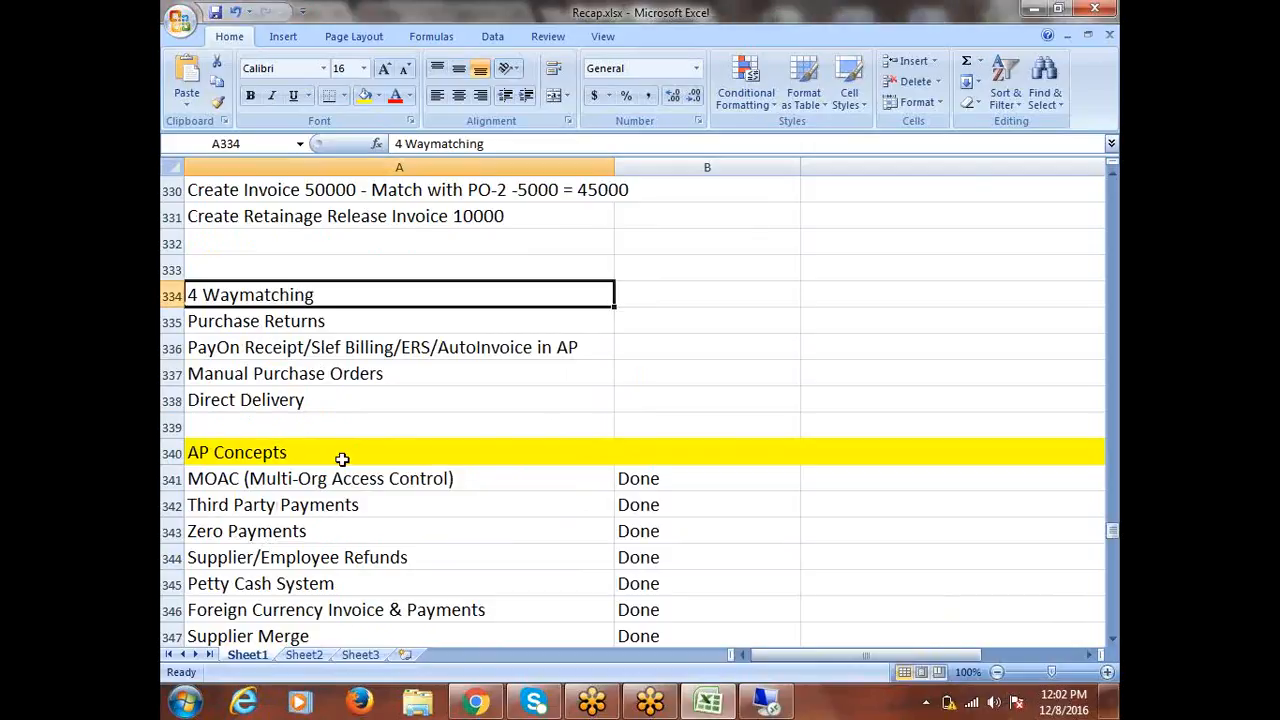
pyautogui.click(280, 325)
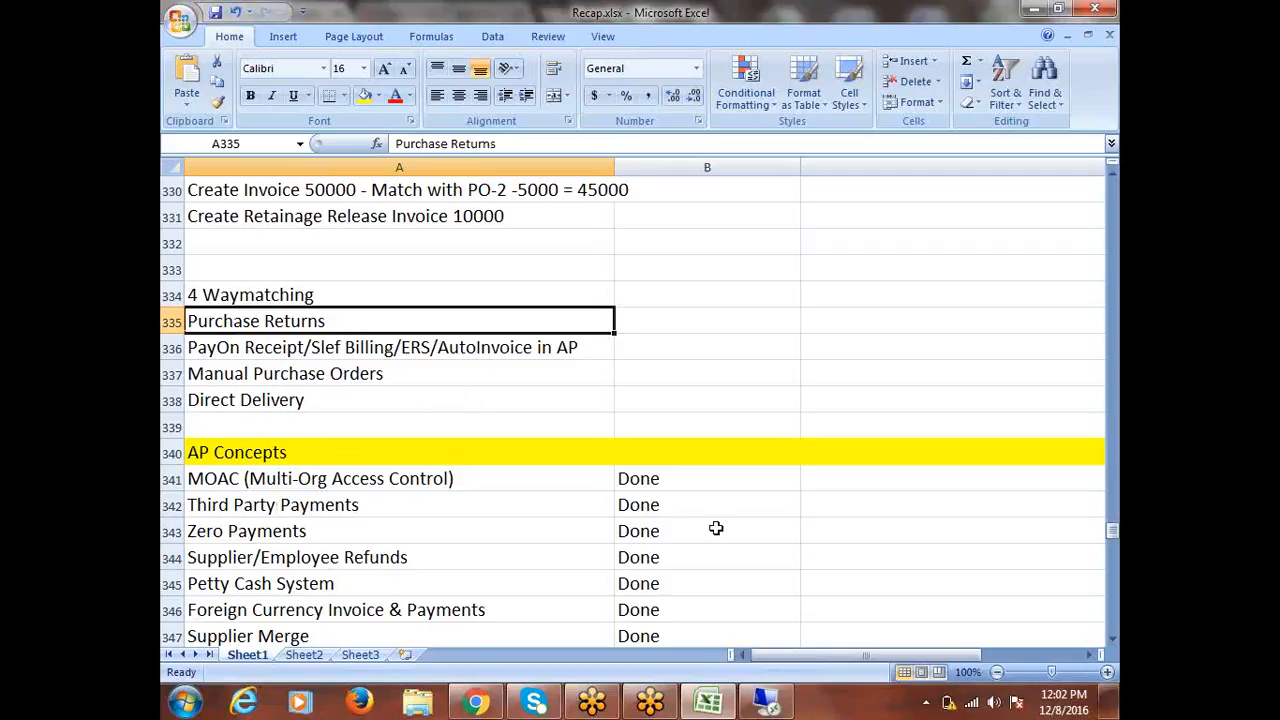
pyautogui.click(343, 347)
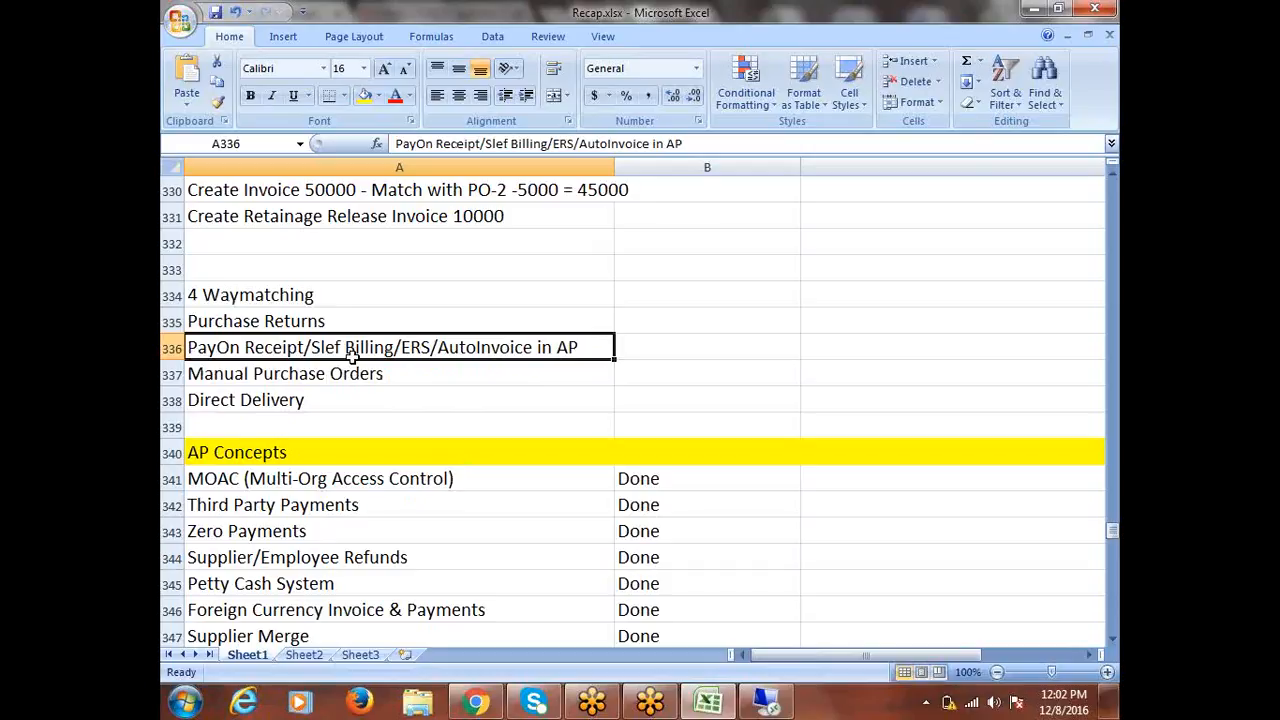
pyautogui.click(294, 379)
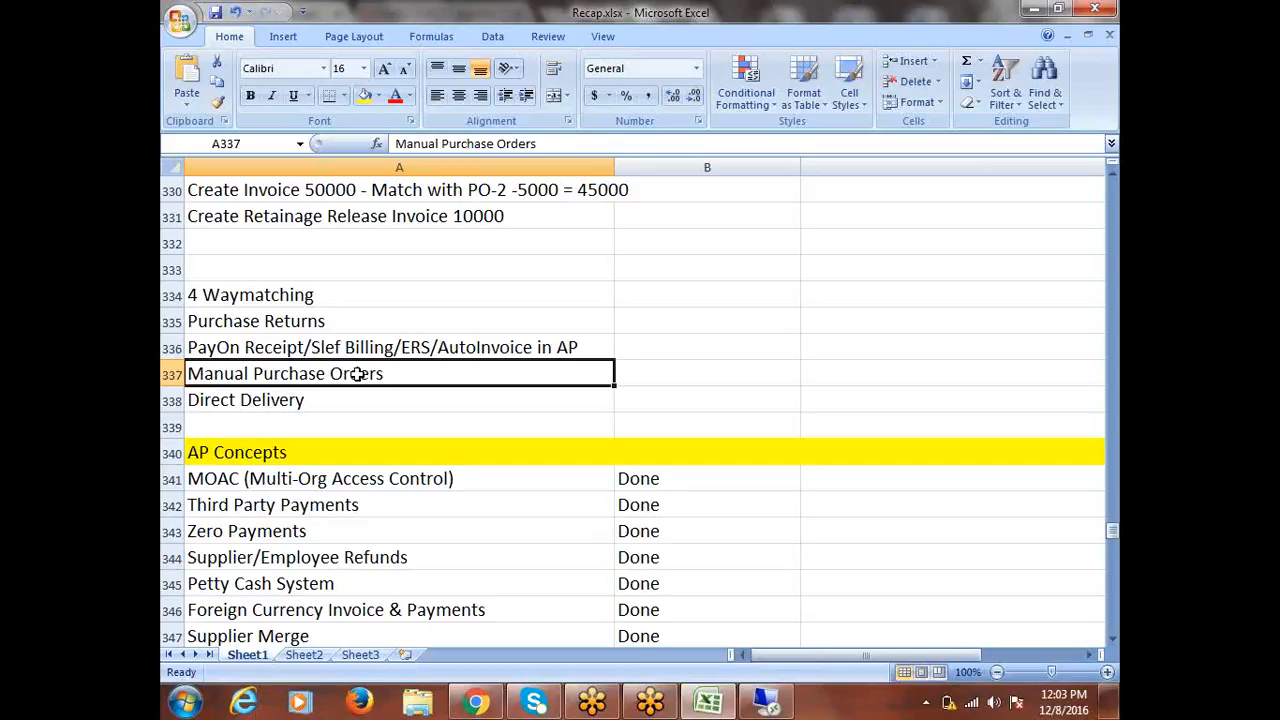
pyautogui.click(301, 399)
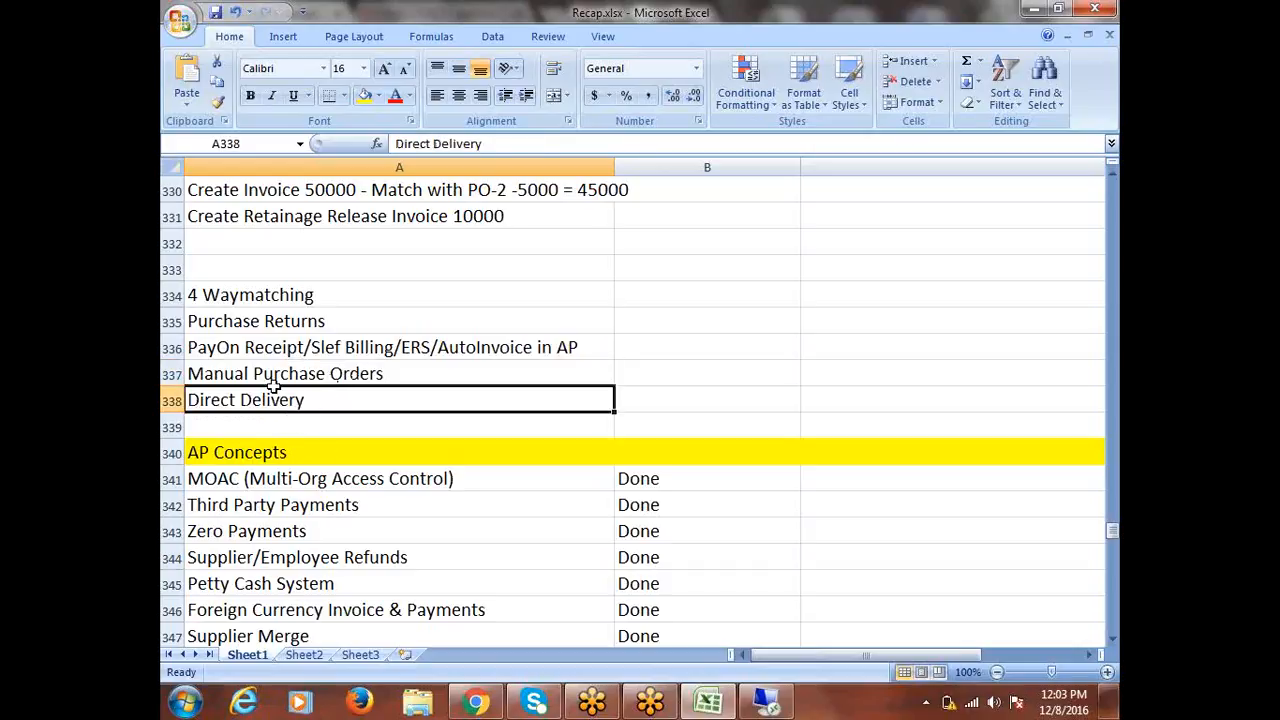
pyautogui.moveTo(233, 295); pyautogui.dragTo(233, 399)
pyautogui.scroll(-8, 313, 537)
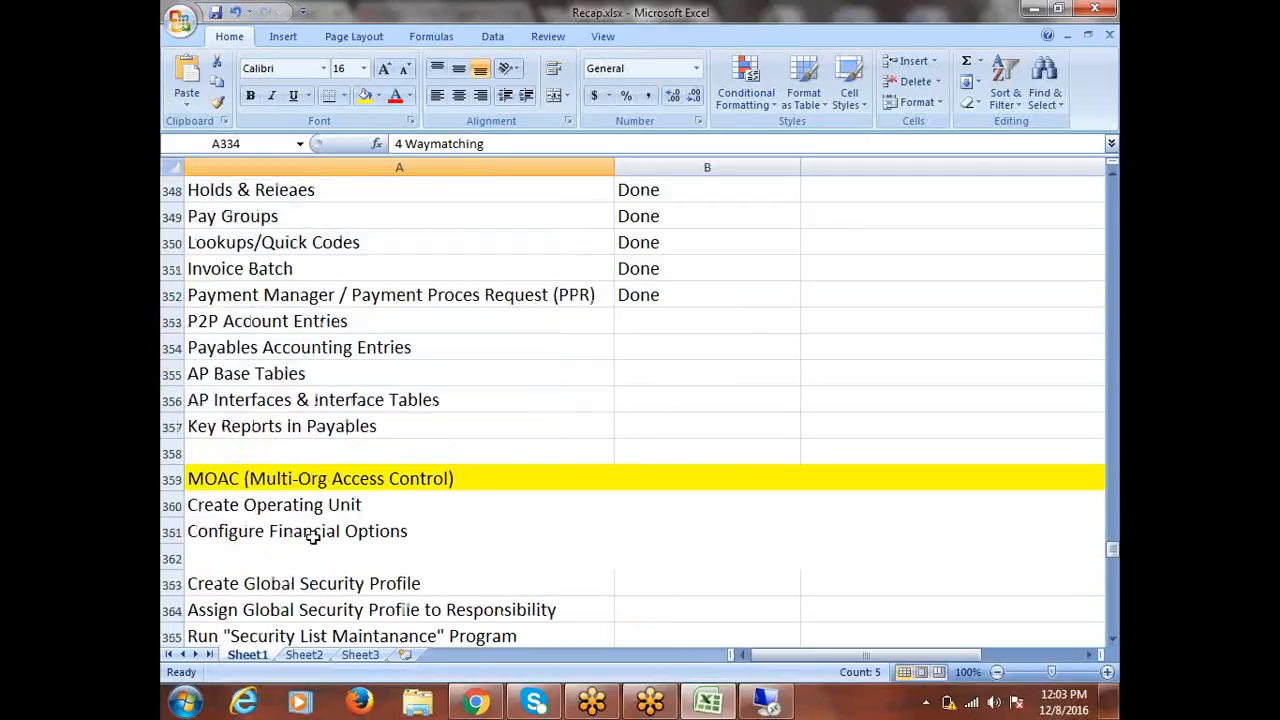
pyautogui.scroll(2, 313, 537)
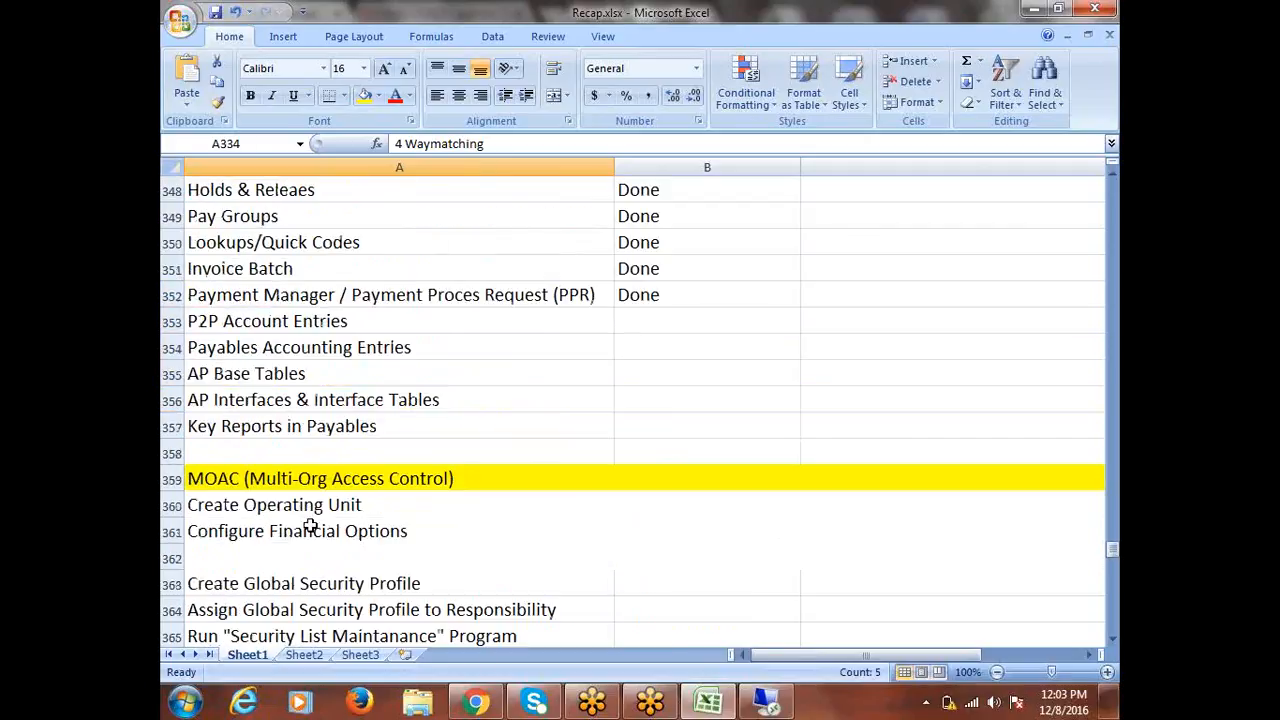
pyautogui.click(283, 320)
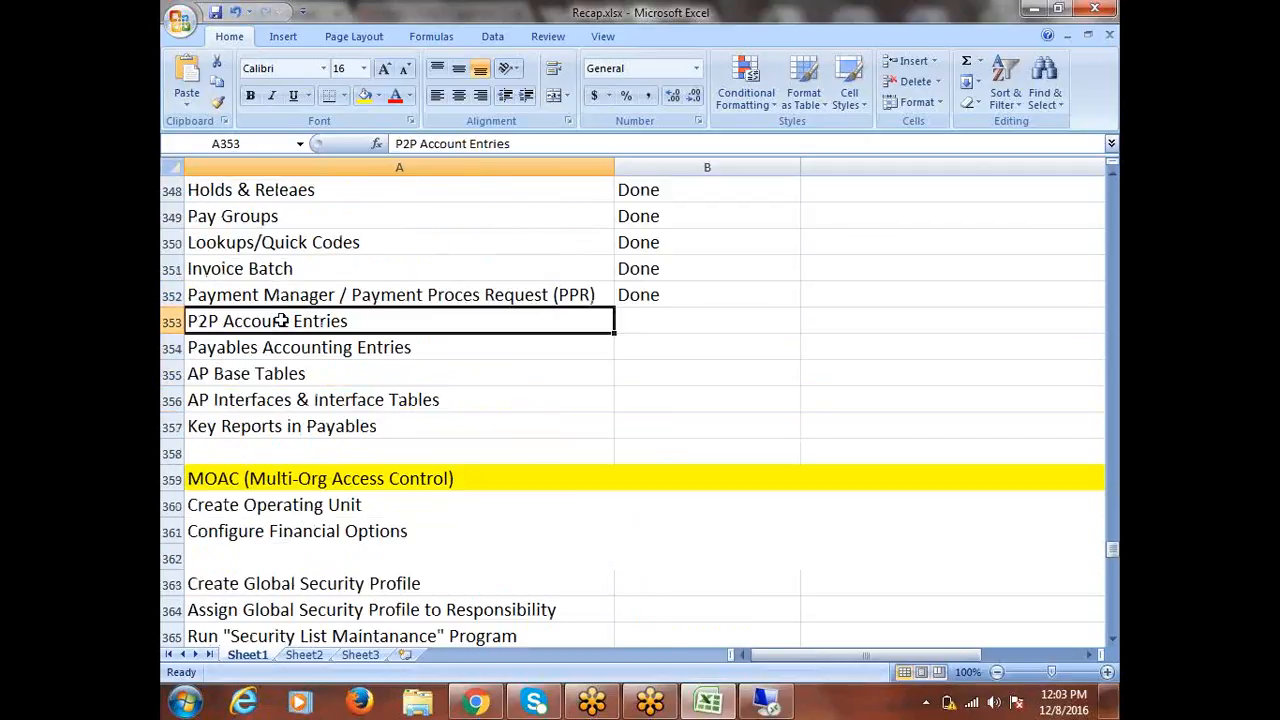
pyautogui.click(285, 345)
pyautogui.click(287, 370)
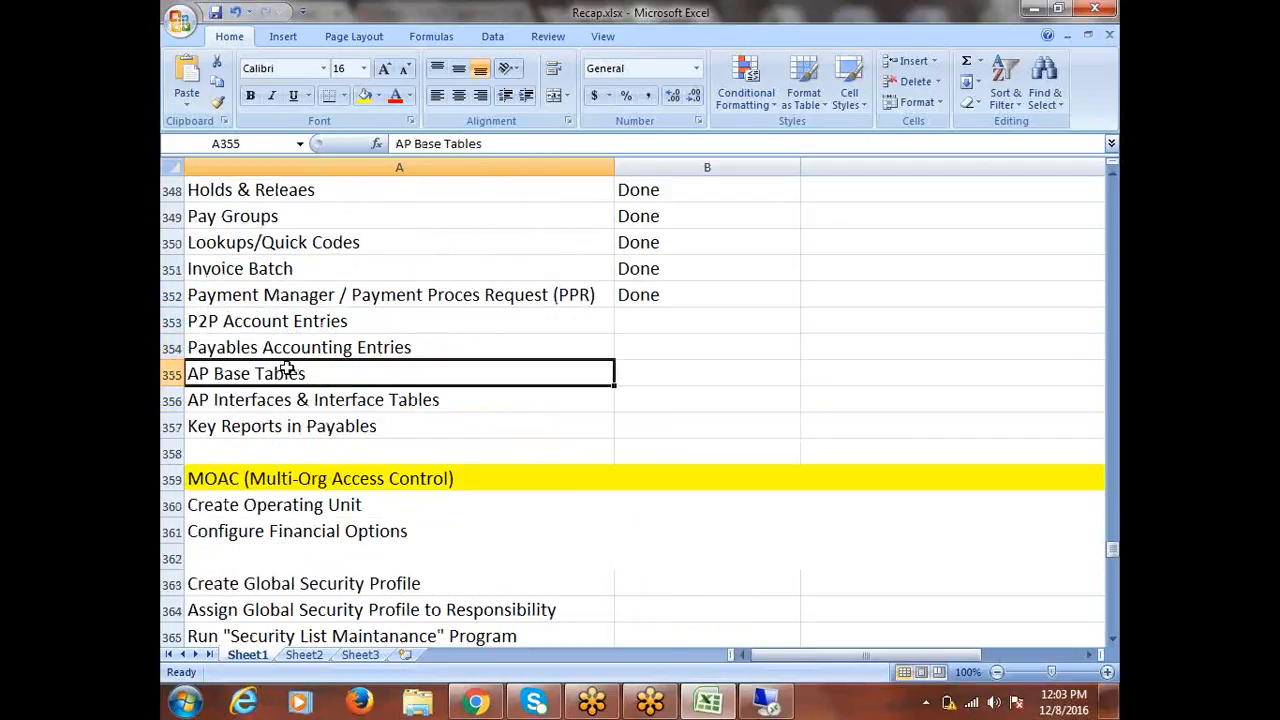
pyautogui.click(325, 420)
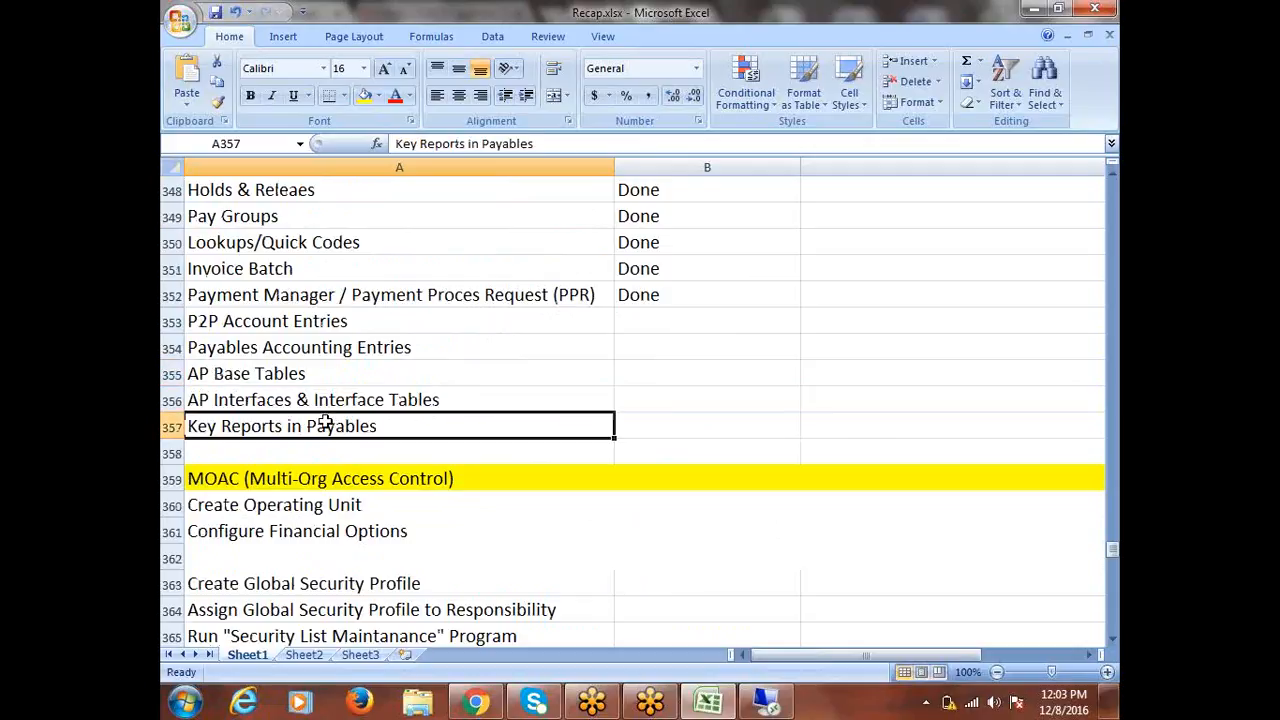
pyautogui.moveTo(311, 320); pyautogui.dragTo(335, 421)
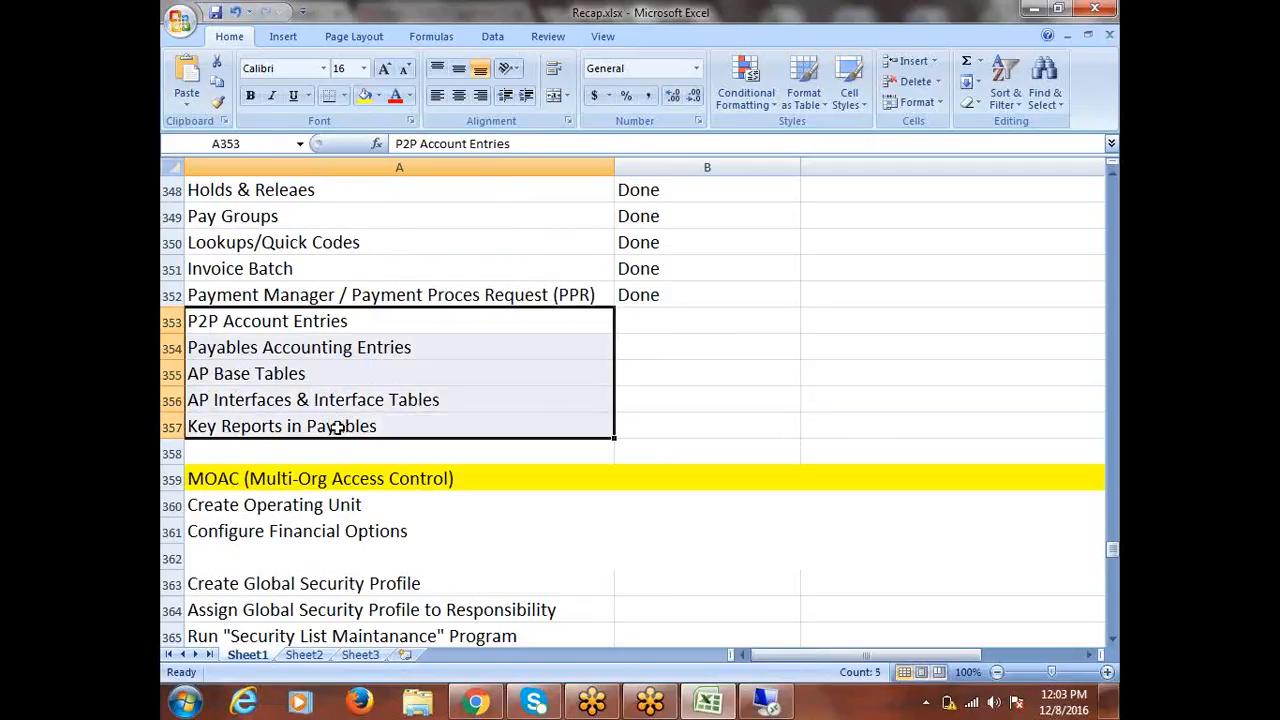
pyautogui.scroll(6, 337, 423)
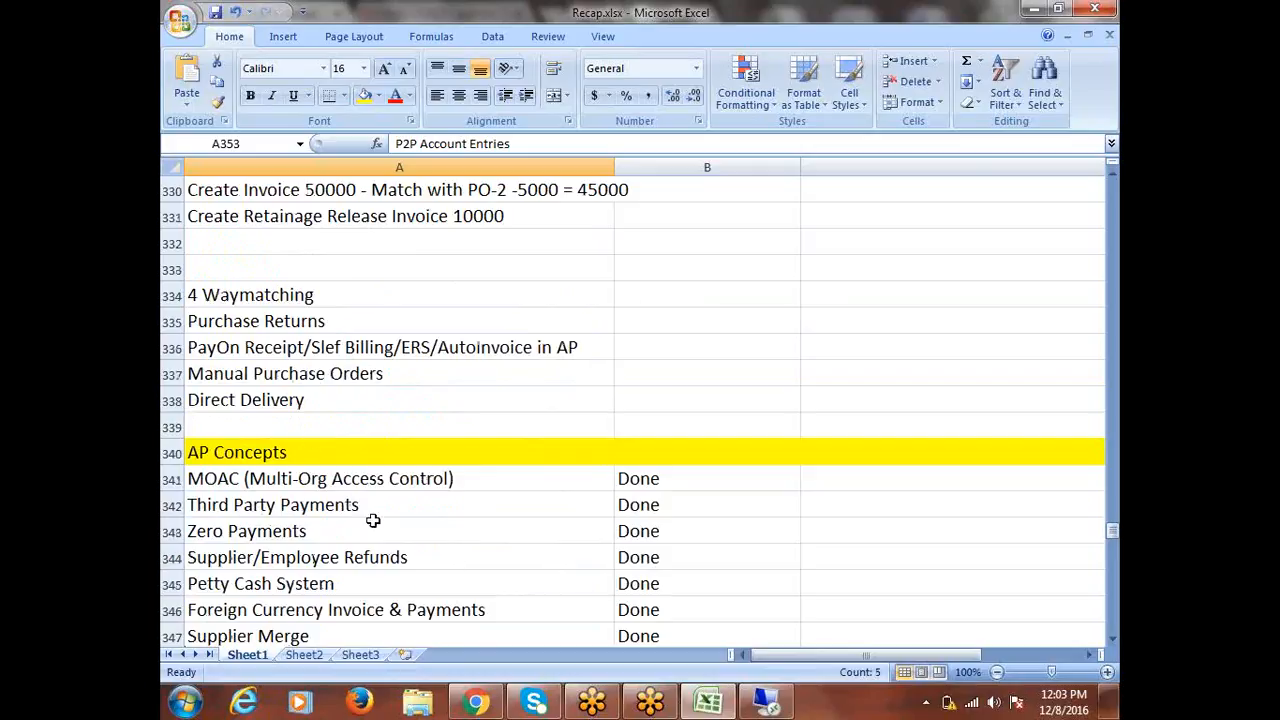
# Check the current time, then review the PayOn Receipt, Manual Purchase Orders and Purchase Returns topics in column A.
pyautogui.click(1071, 709)
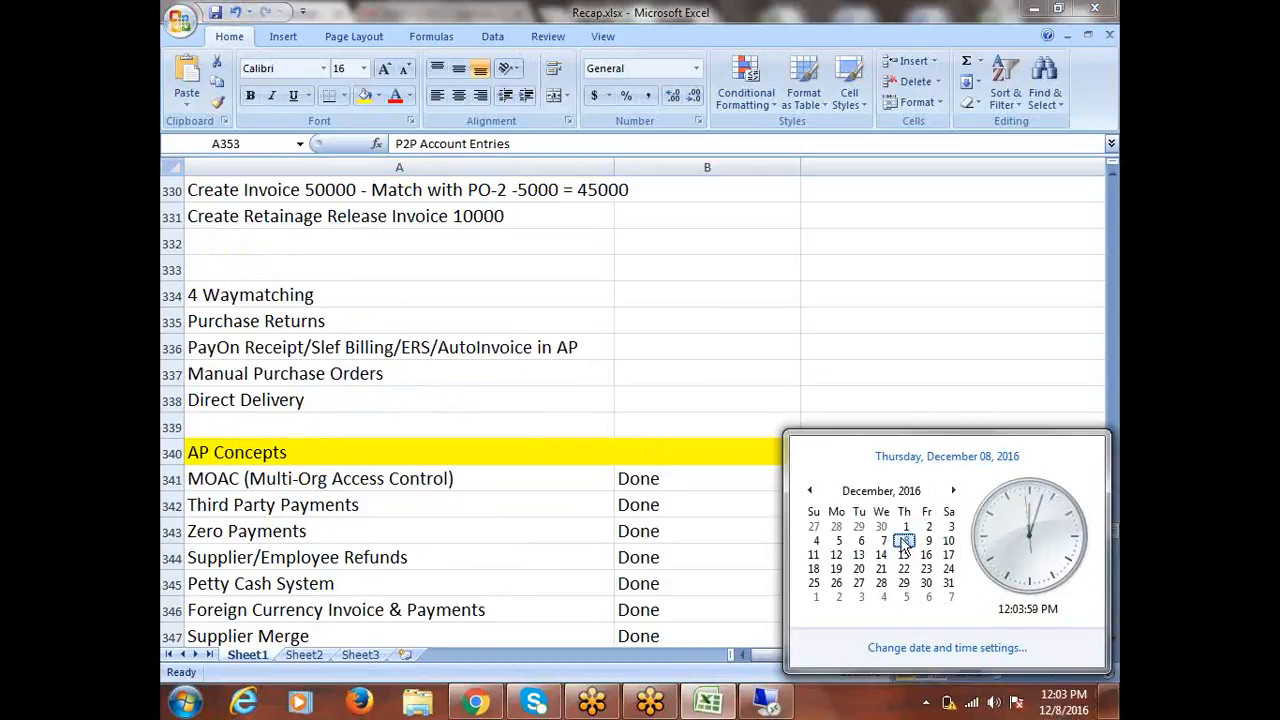
pyautogui.click(408, 357)
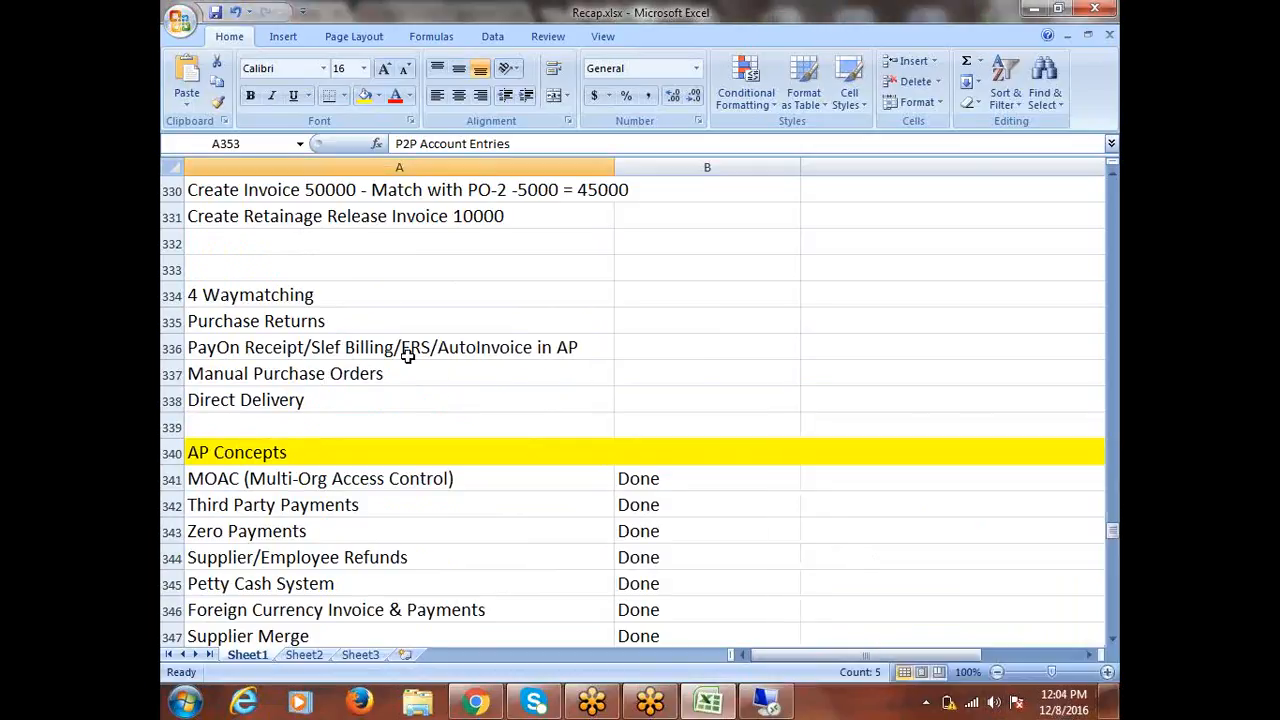
pyautogui.click(404, 356)
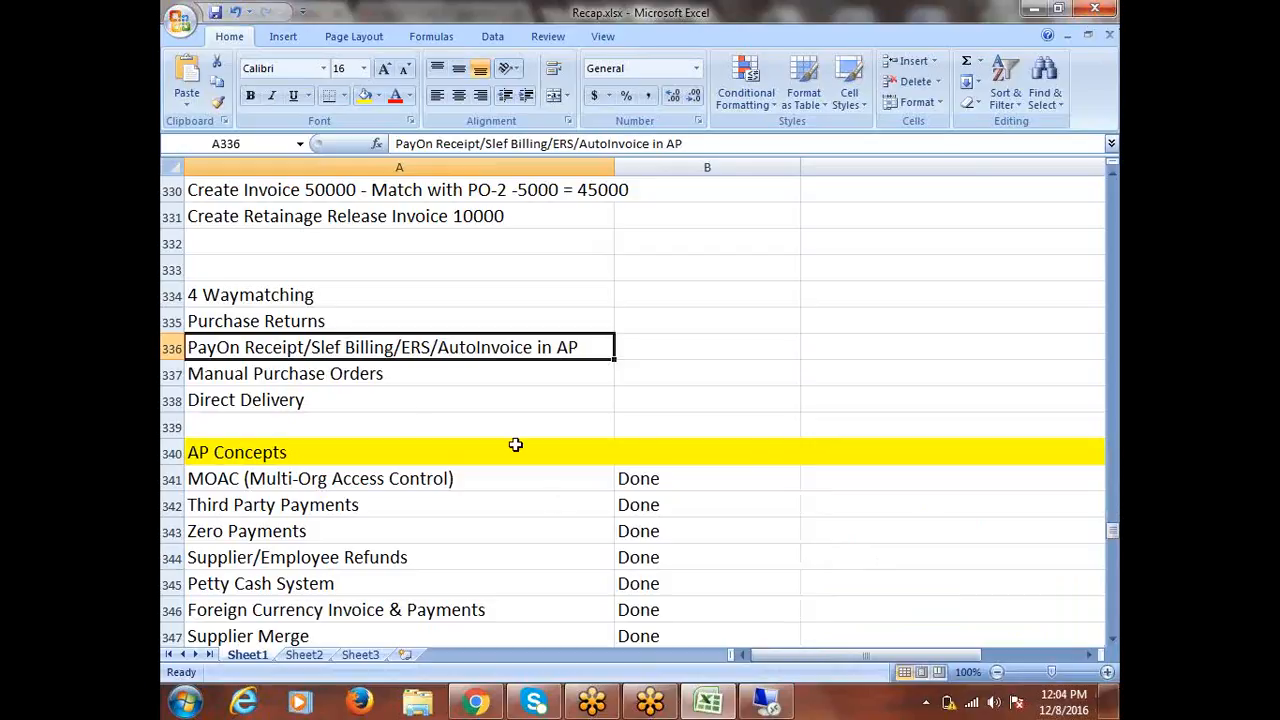
pyautogui.click(338, 376)
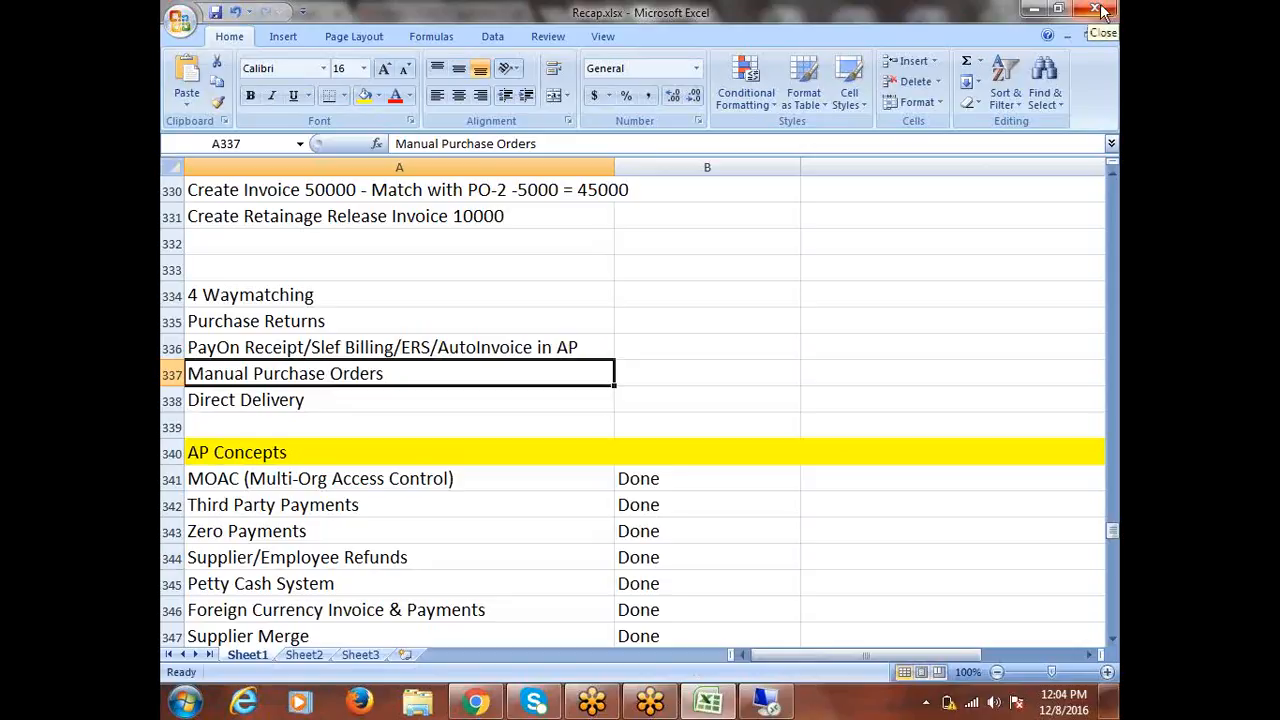
pyautogui.click(378, 320)
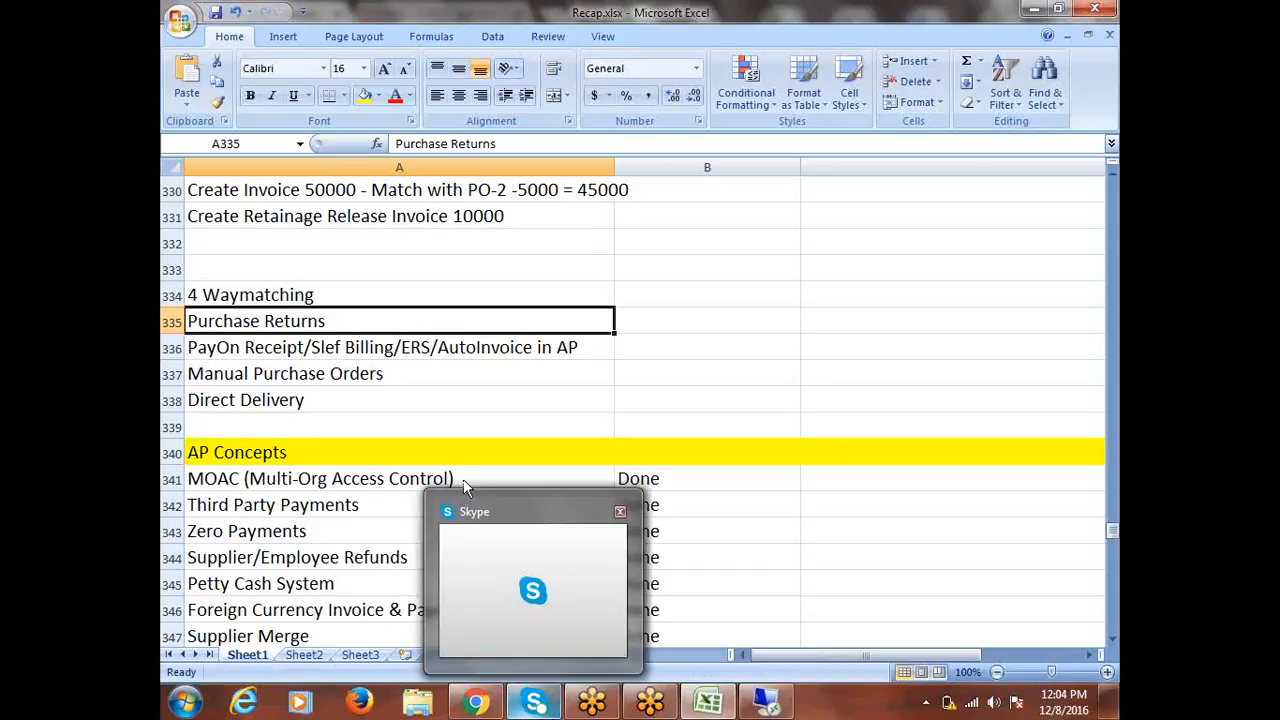
pyautogui.click(471, 377)
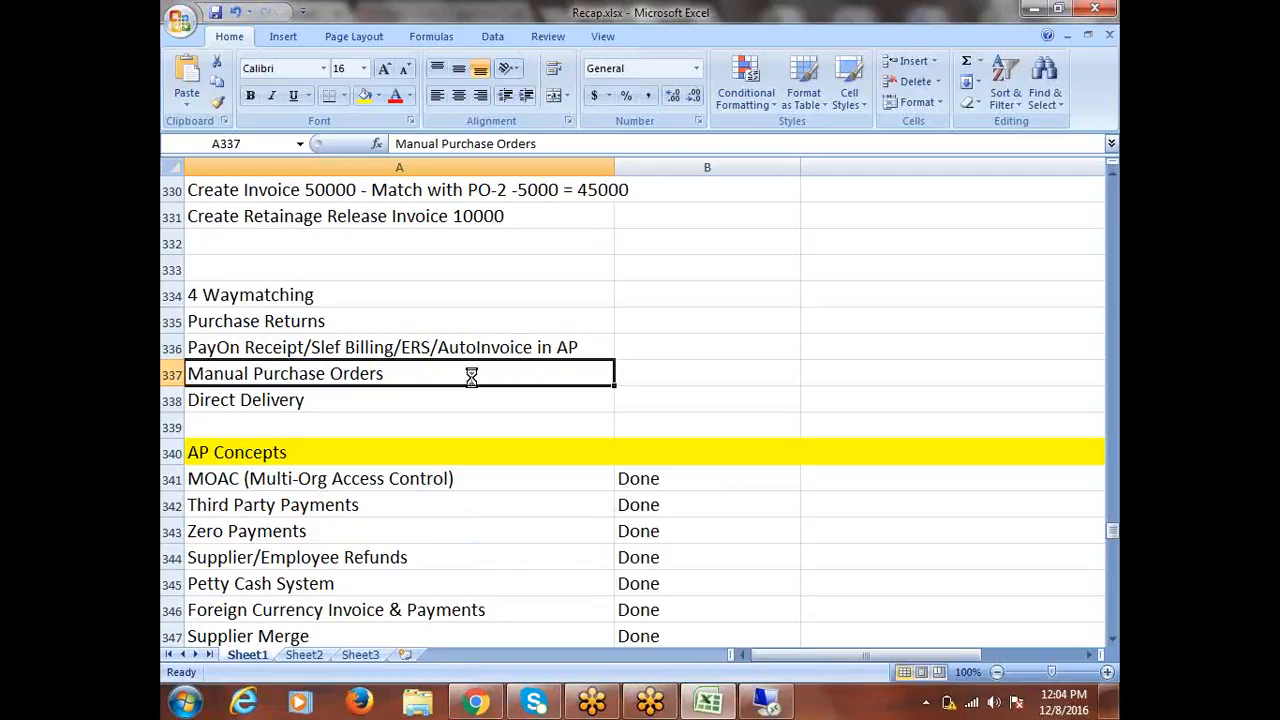
# Select the empty rows 332–333, then maximize the Recap.xlsx window to full screen.
pyautogui.click(464, 250)
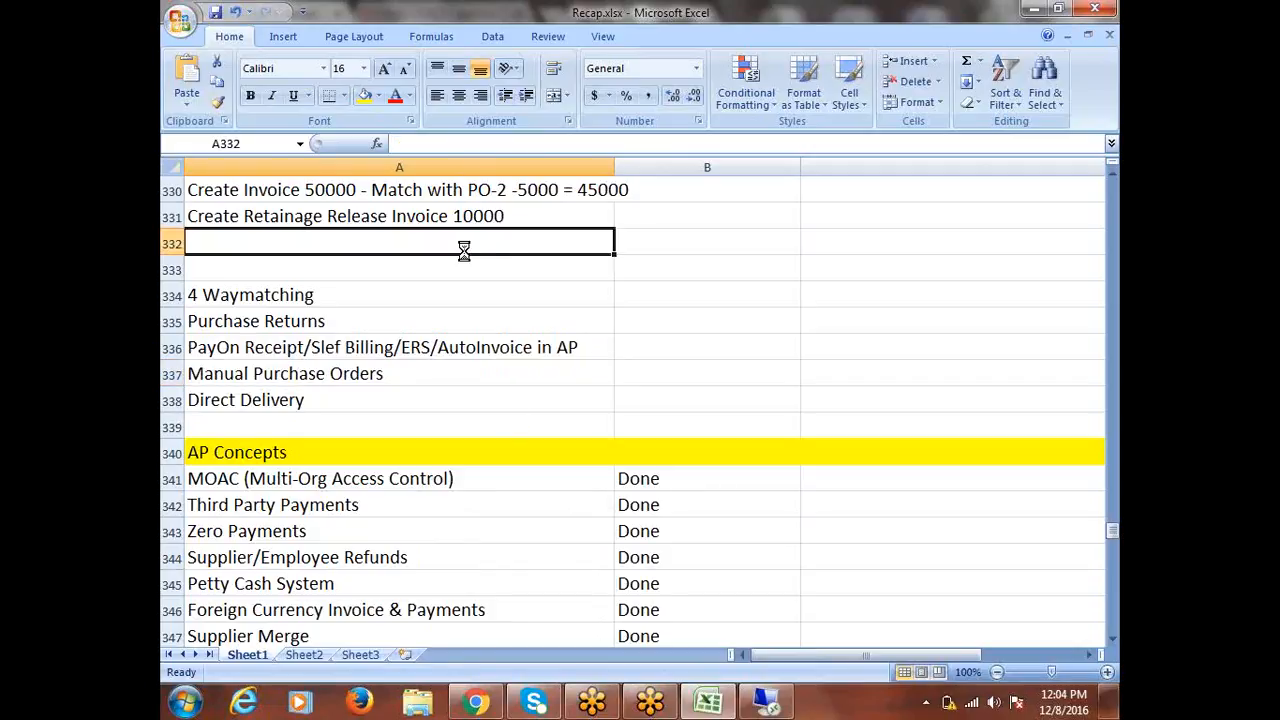
pyautogui.click(282, 273)
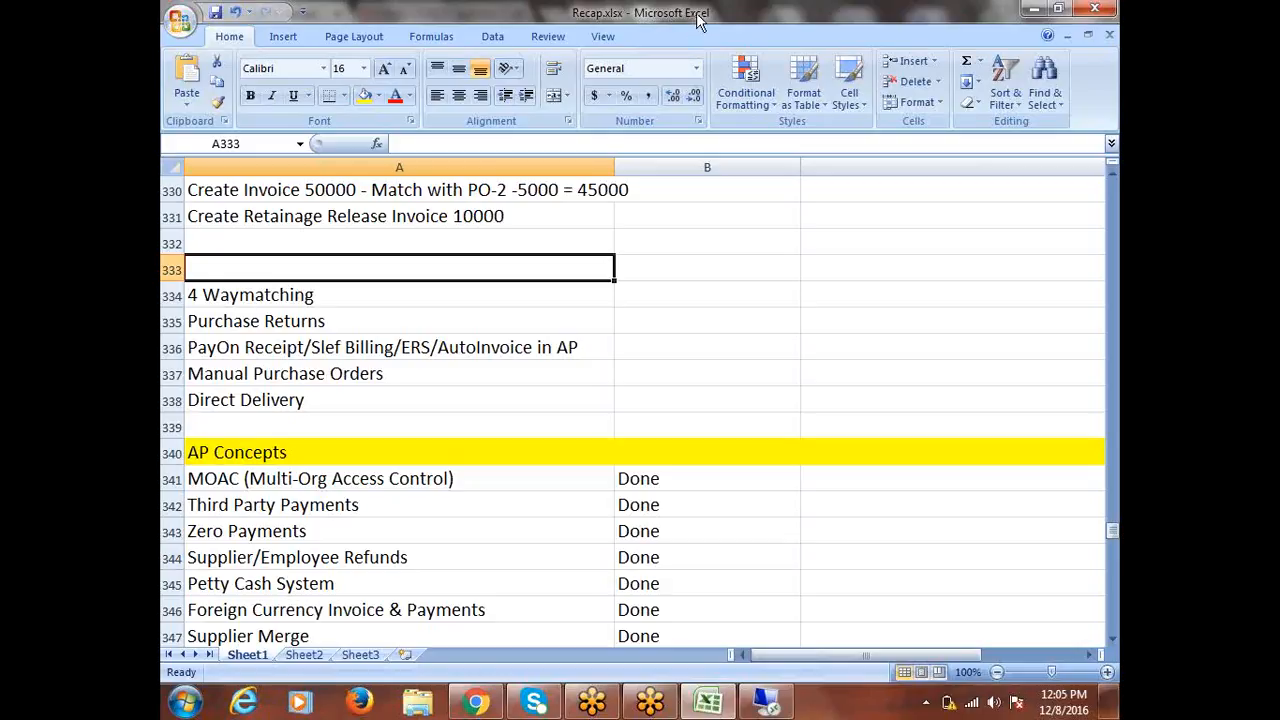
pyautogui.hotkey('alt', 'Tab')
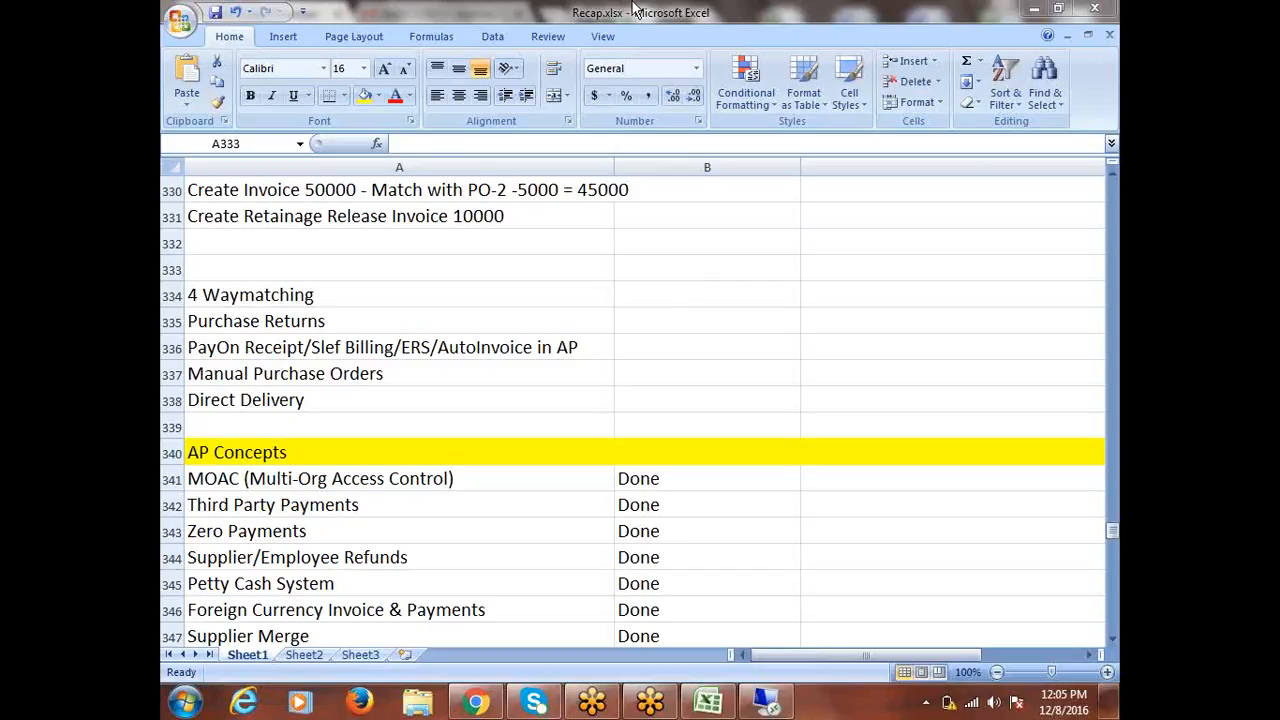
pyautogui.doubleClick(690, 30)
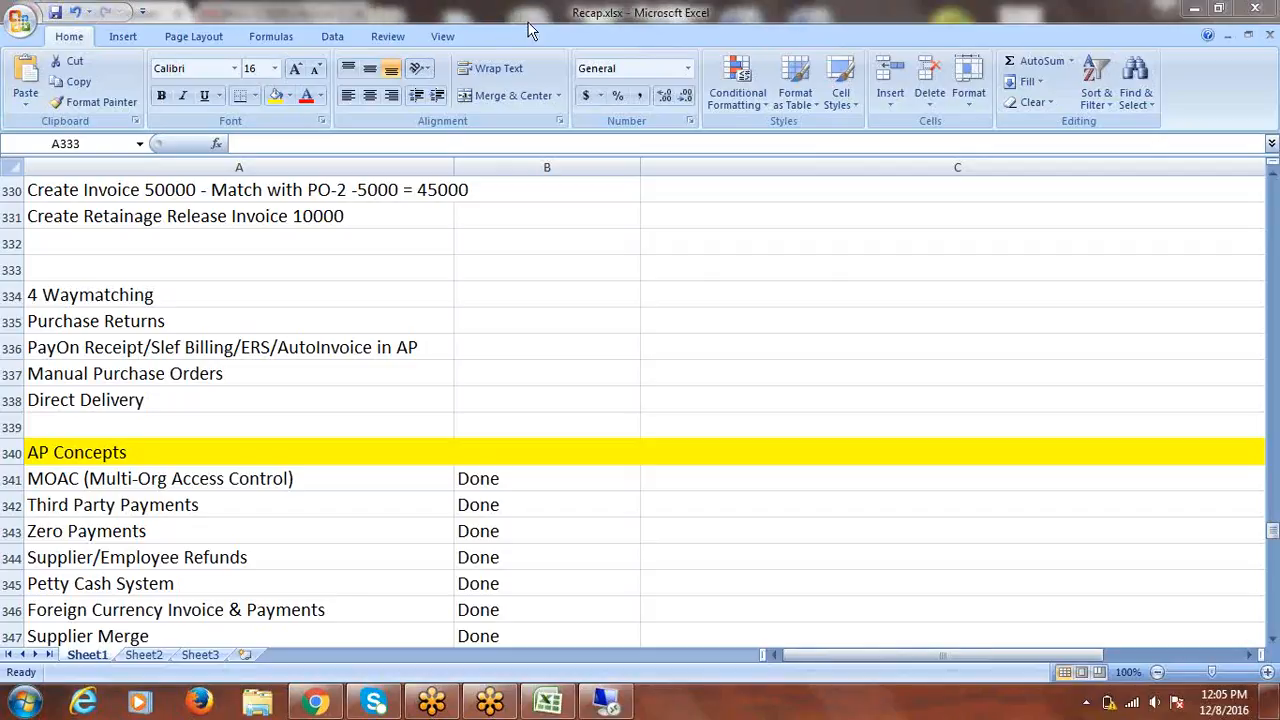